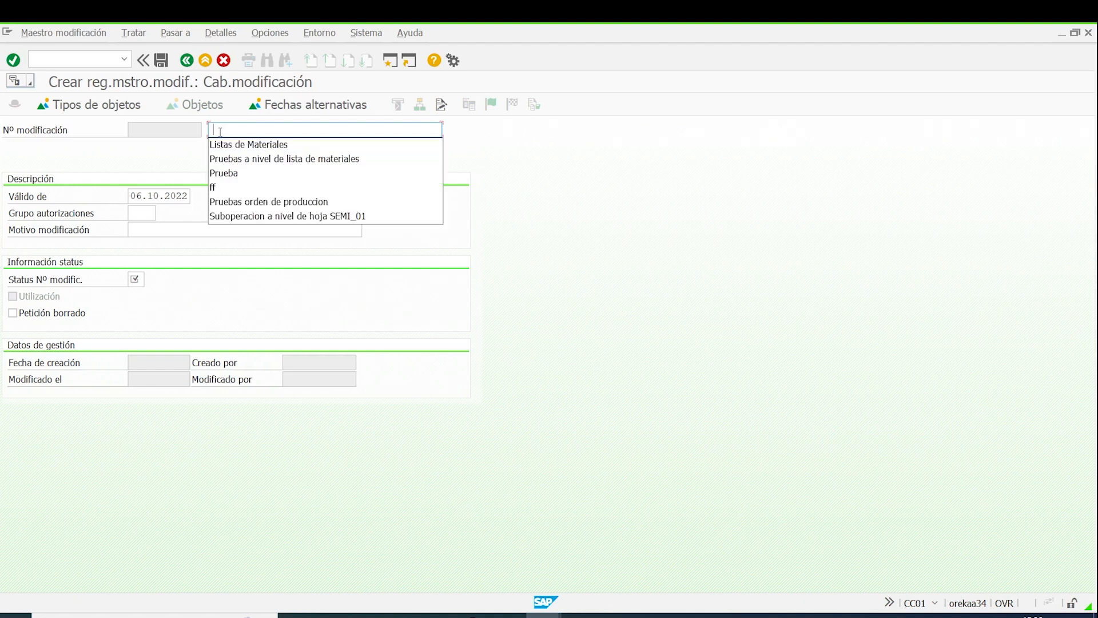
Step: Fill in the change master header with description "Listas de Materiales", reason "Modificar componentes" and status 01
left_click(227, 143)
left_click(131, 230)
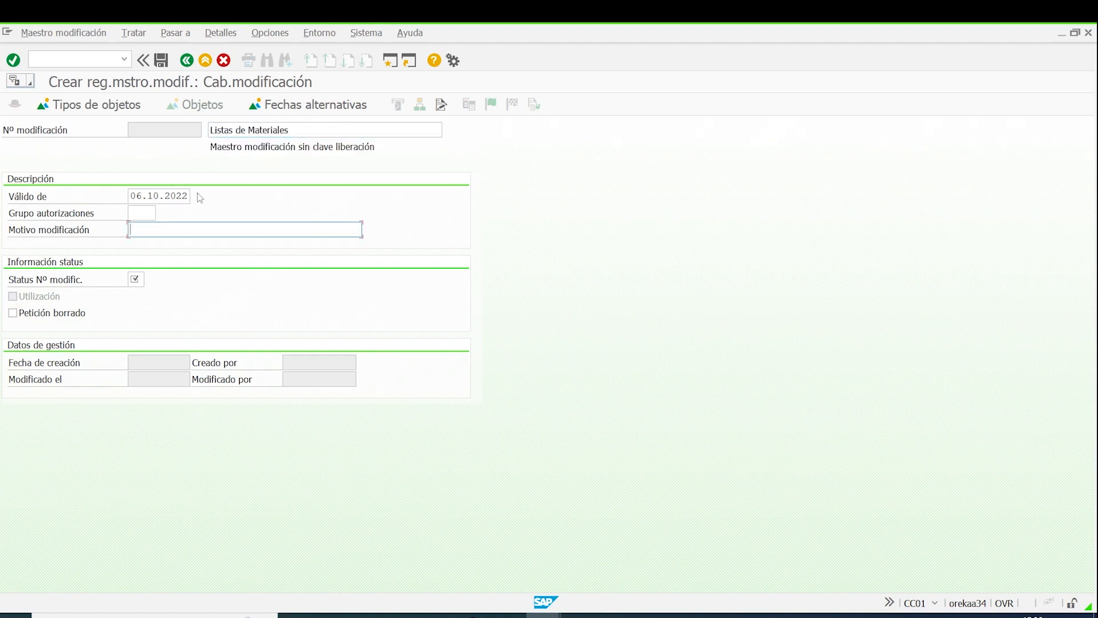
type("Modi")
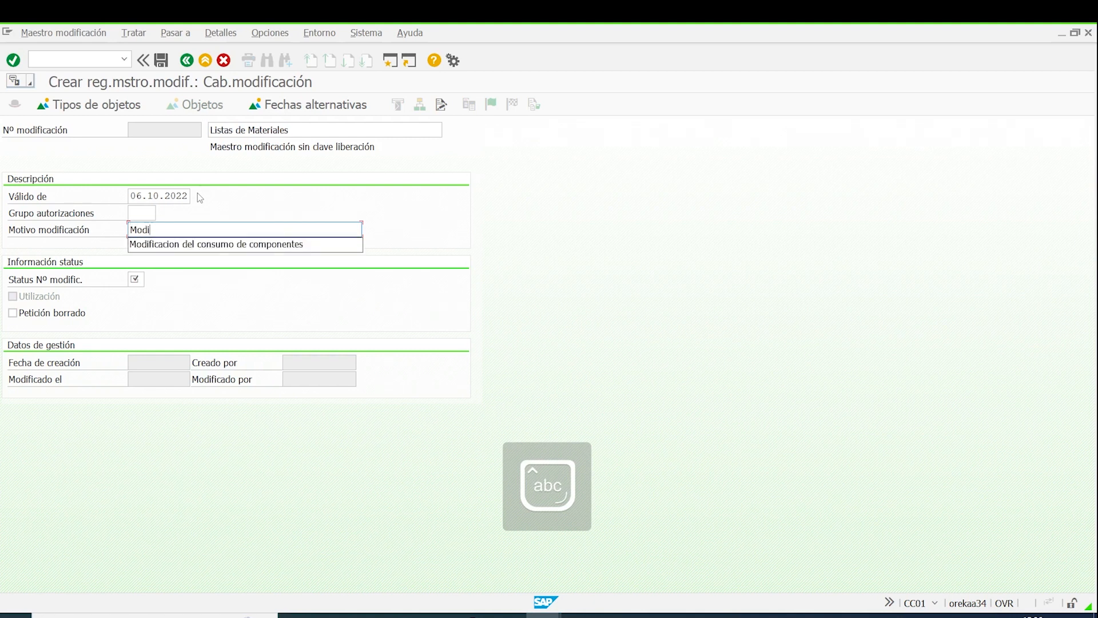
type("ficar componentes")
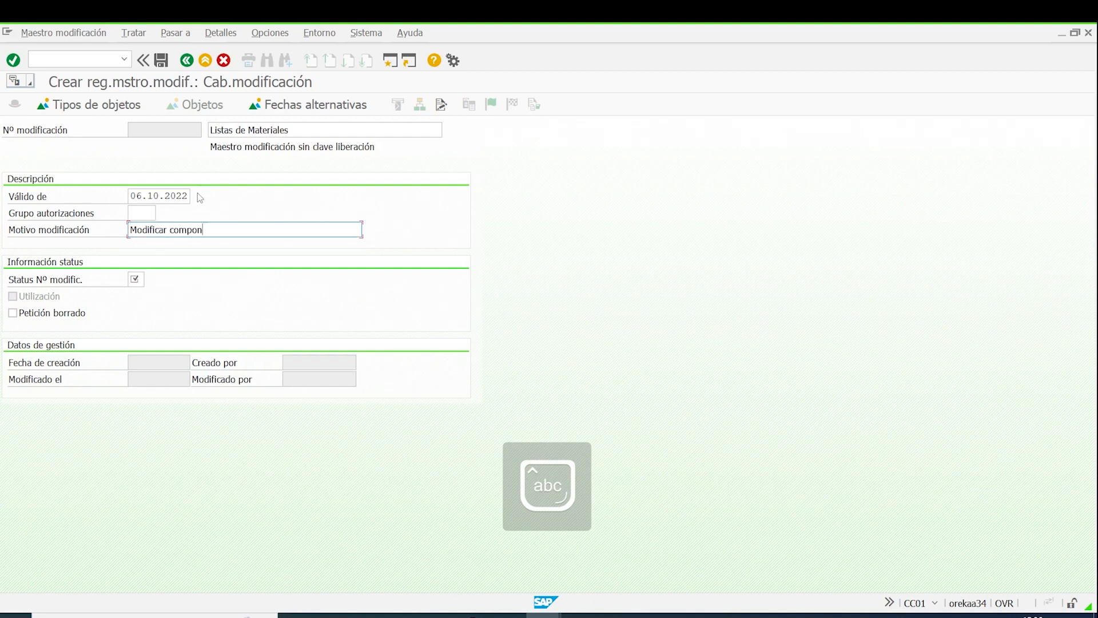
left_click(136, 280)
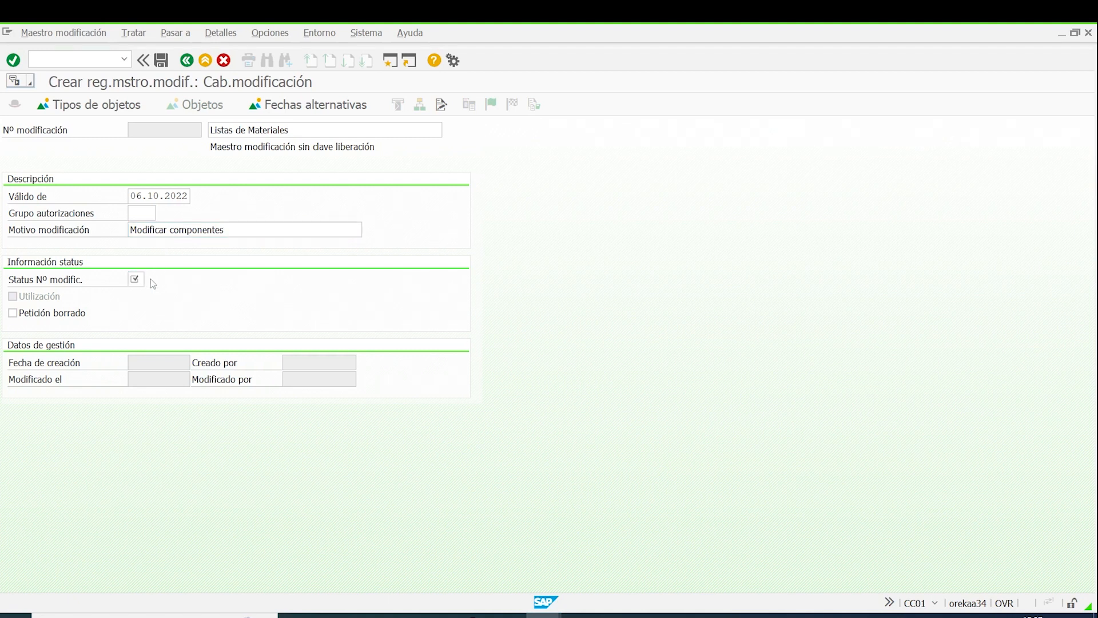
left_click(151, 280)
double_click(163, 116)
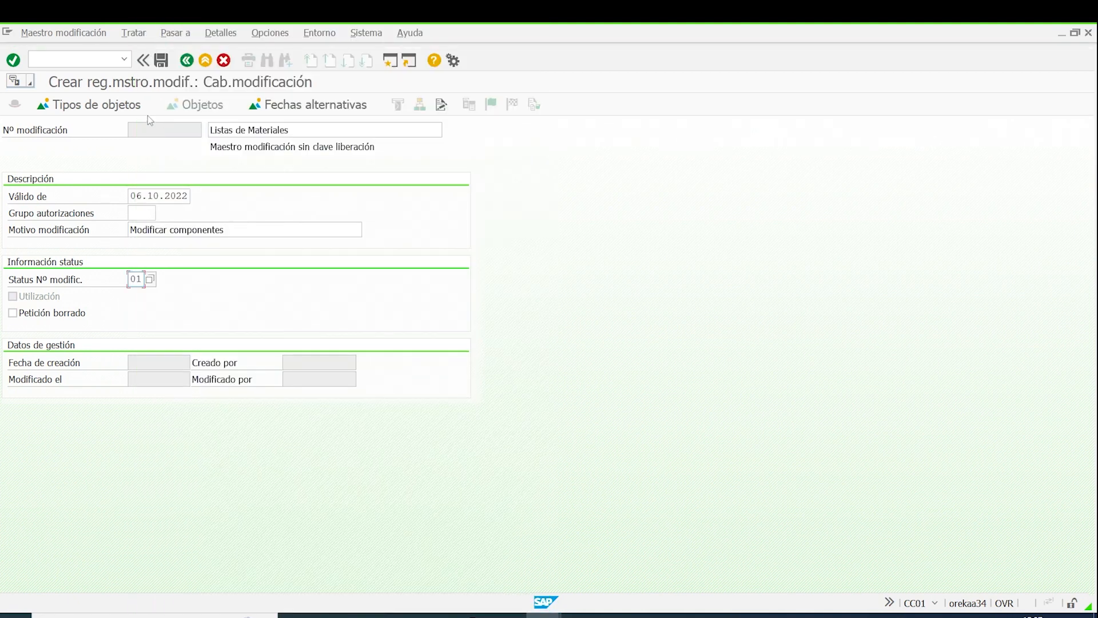
Step: Enable Actv., Objeto and GenGObj for the Lista de materiales object type
left_click(67, 107)
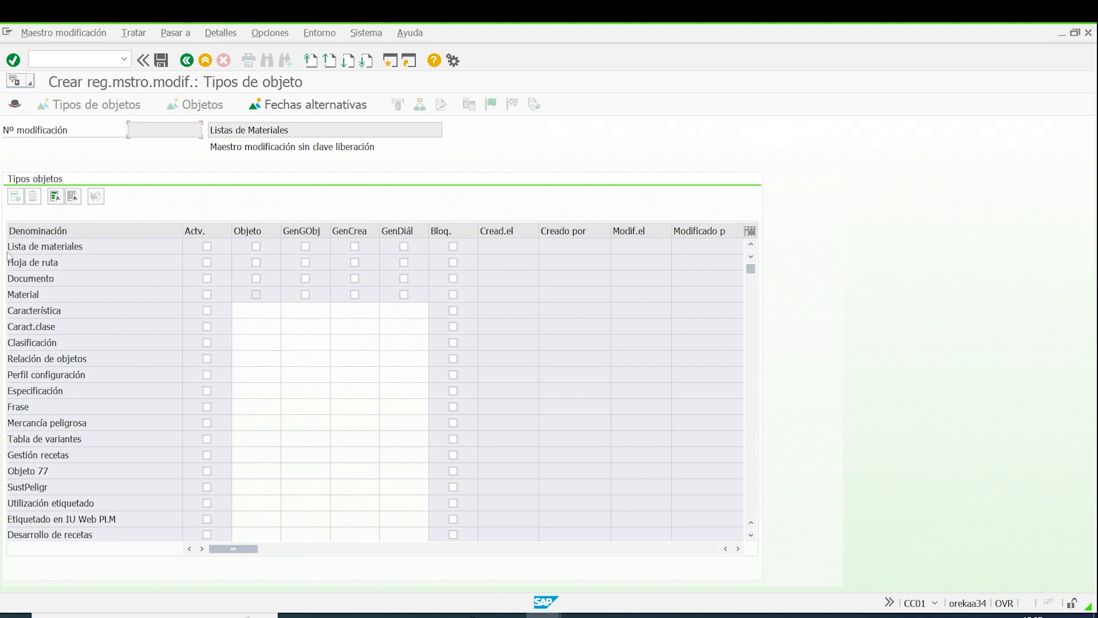
double_click(83, 246)
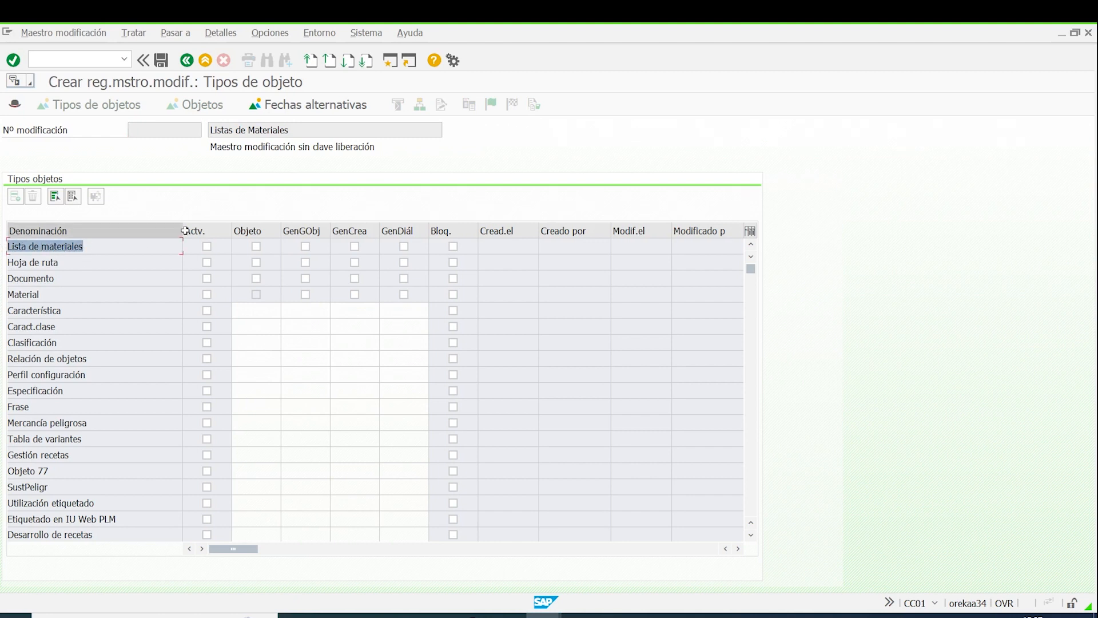
left_click(207, 246)
left_click(255, 246)
left_click(305, 246)
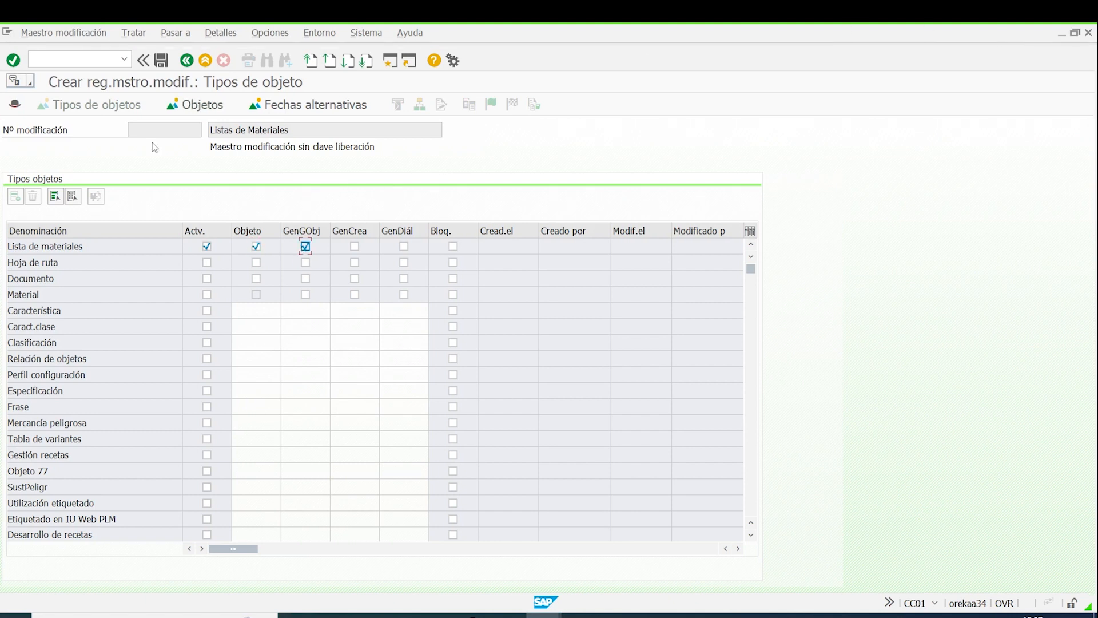
Step: Add material COMP40-2 with plant zuni and BOM usage 1 (Fabricación) to the change master's material BOM objects
left_click(201, 105)
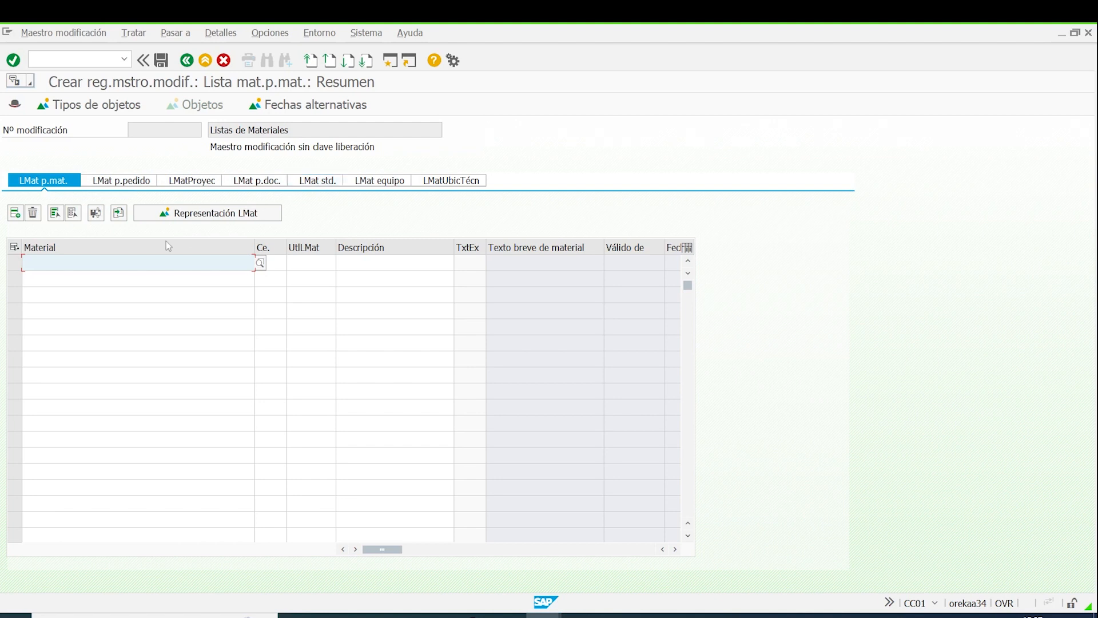
left_click(53, 261)
type("com")
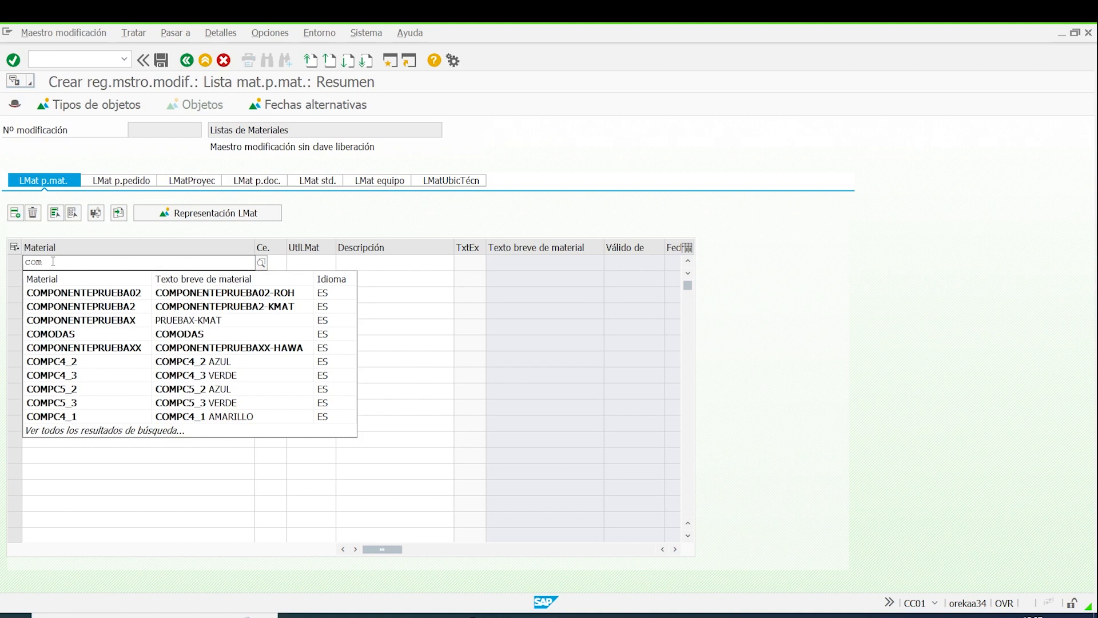
type("p40")
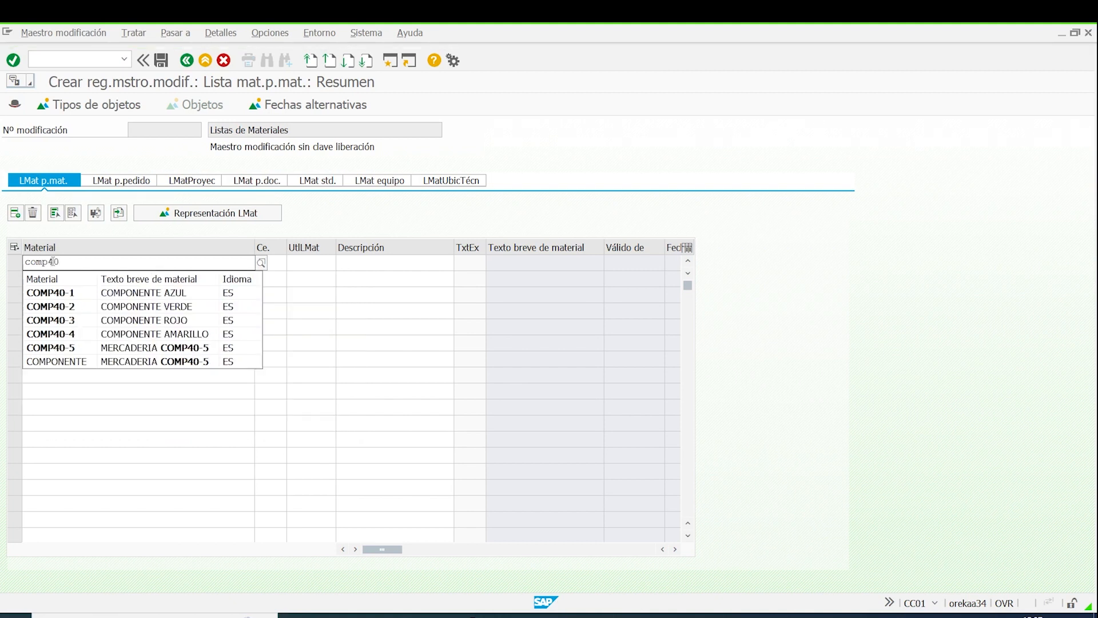
left_click(74, 306)
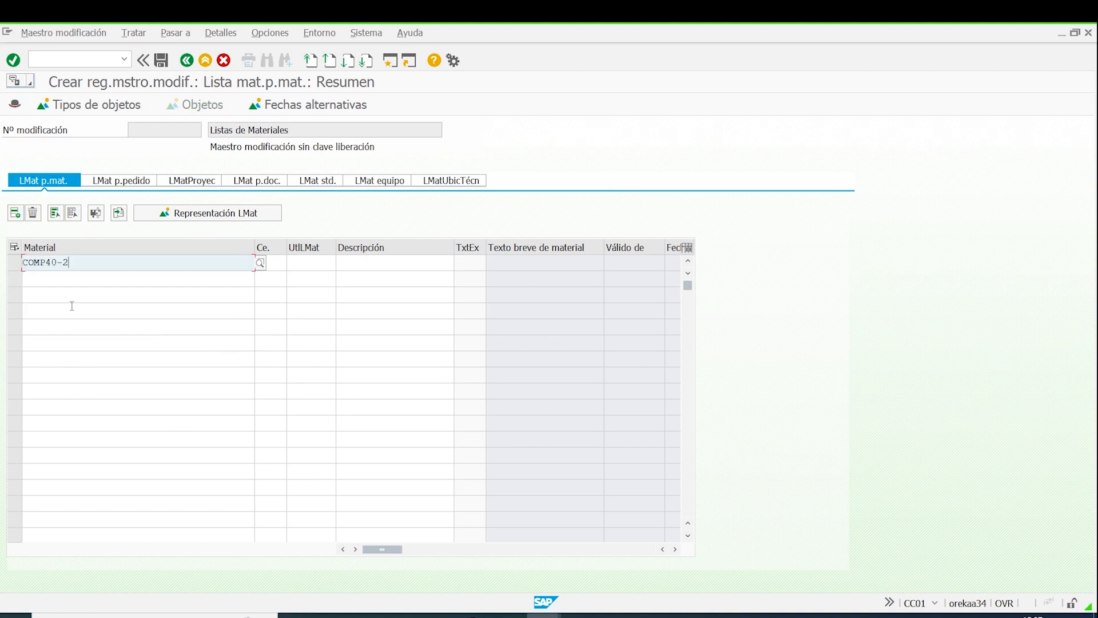
left_click(285, 264)
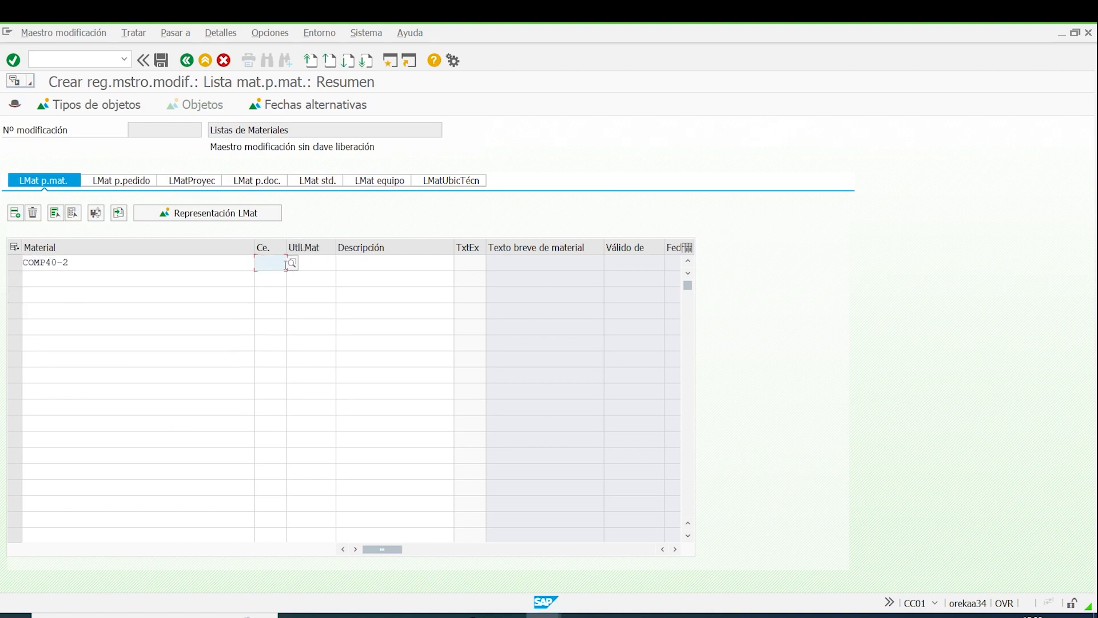
left_click(282, 280)
left_click(310, 262)
left_click(340, 262)
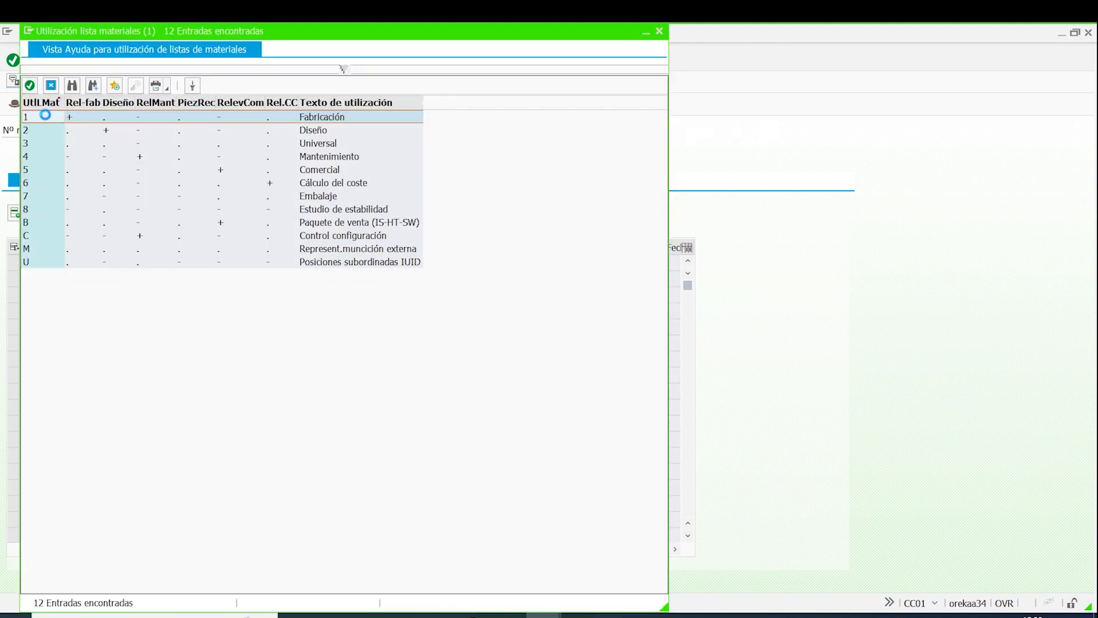
left_click(44, 116)
Step: Copy the material code COMP40-2 into the row's description and save the change master
left_click(80, 262)
key("ctrl+c")
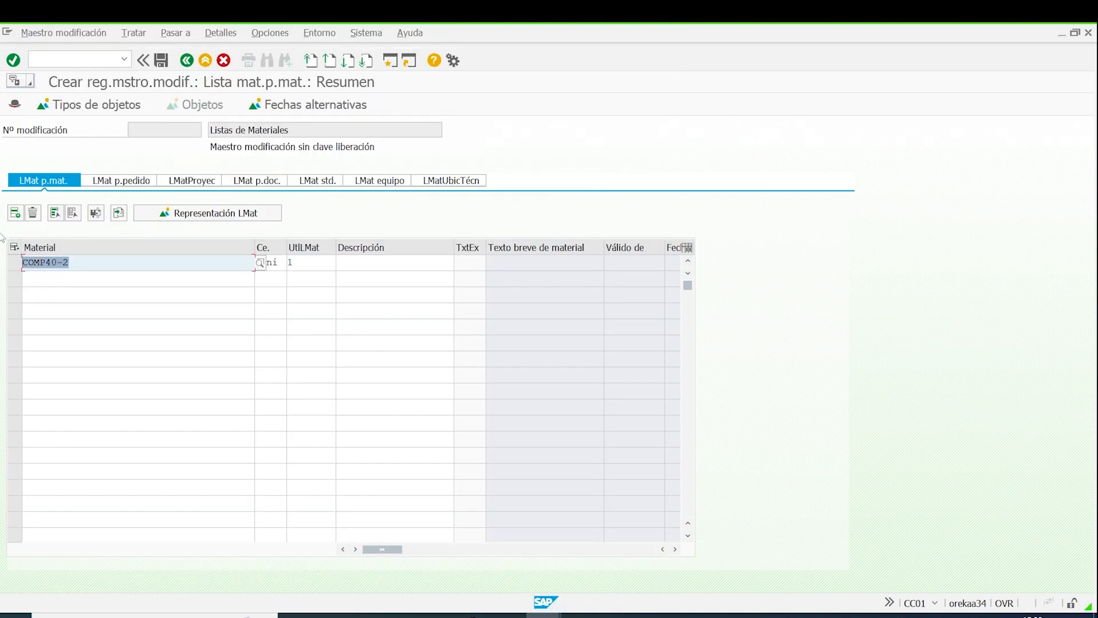
left_click(418, 264)
key("ctrl+v")
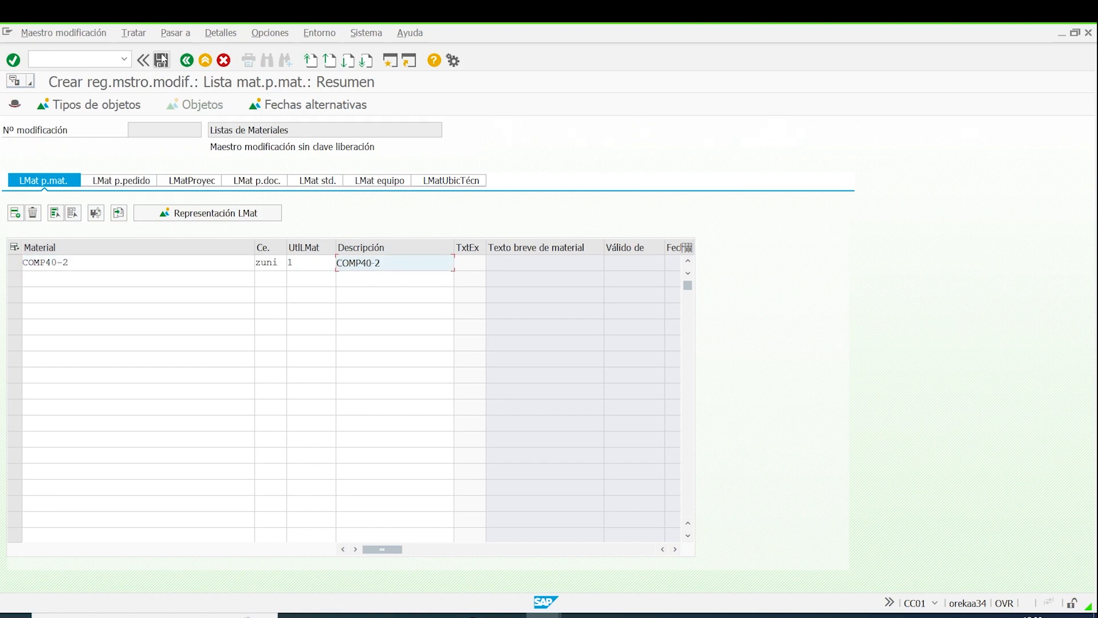
left_click(75, 279)
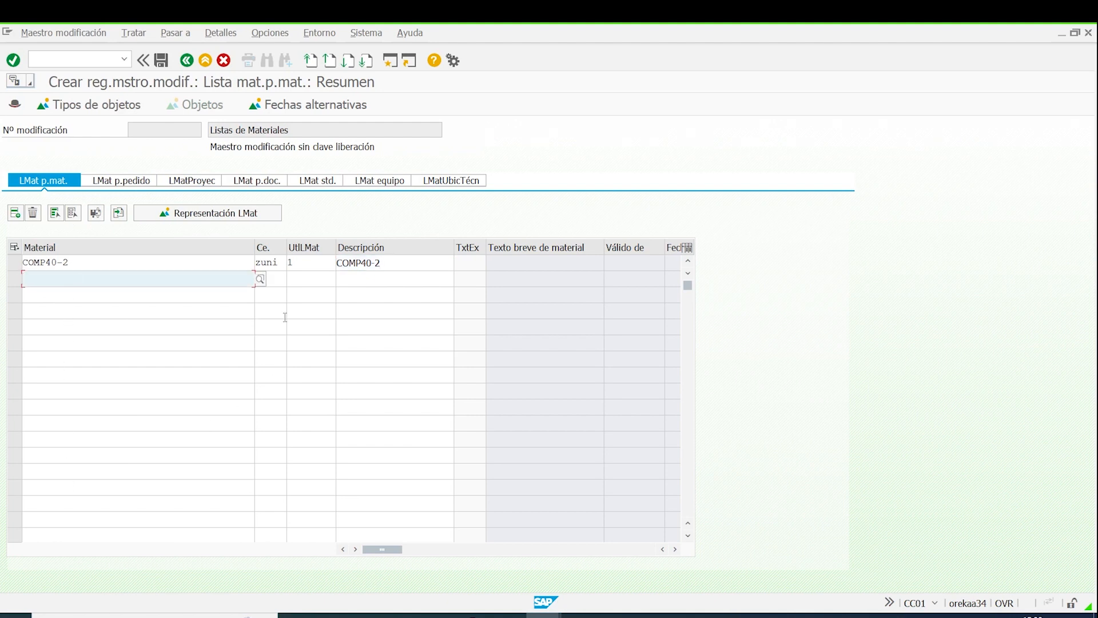
left_click(298, 278)
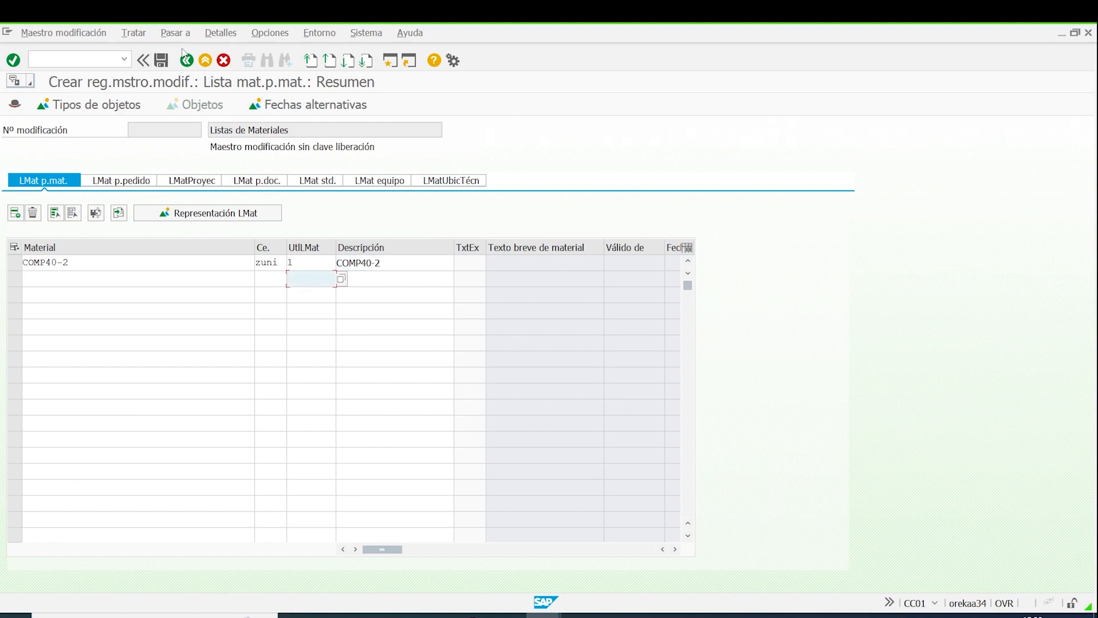
left_click(163, 62)
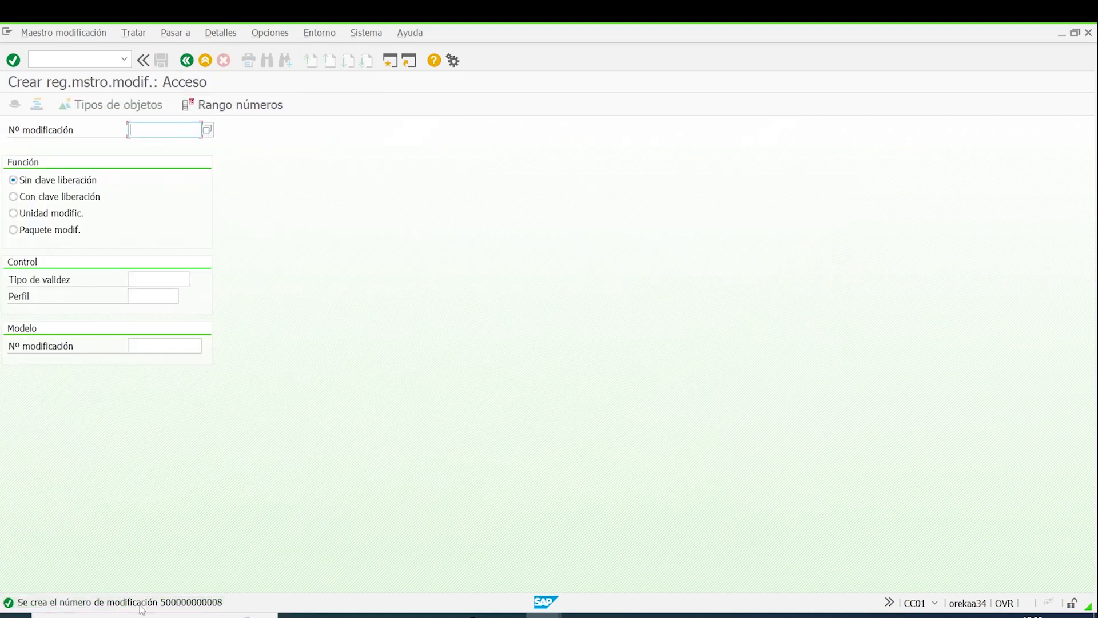
Step: Copy the newly created change number from the confirmation message's details and close them
double_click(188, 607)
left_click_drag(387, 337, 466, 342)
key("ctrl+c")
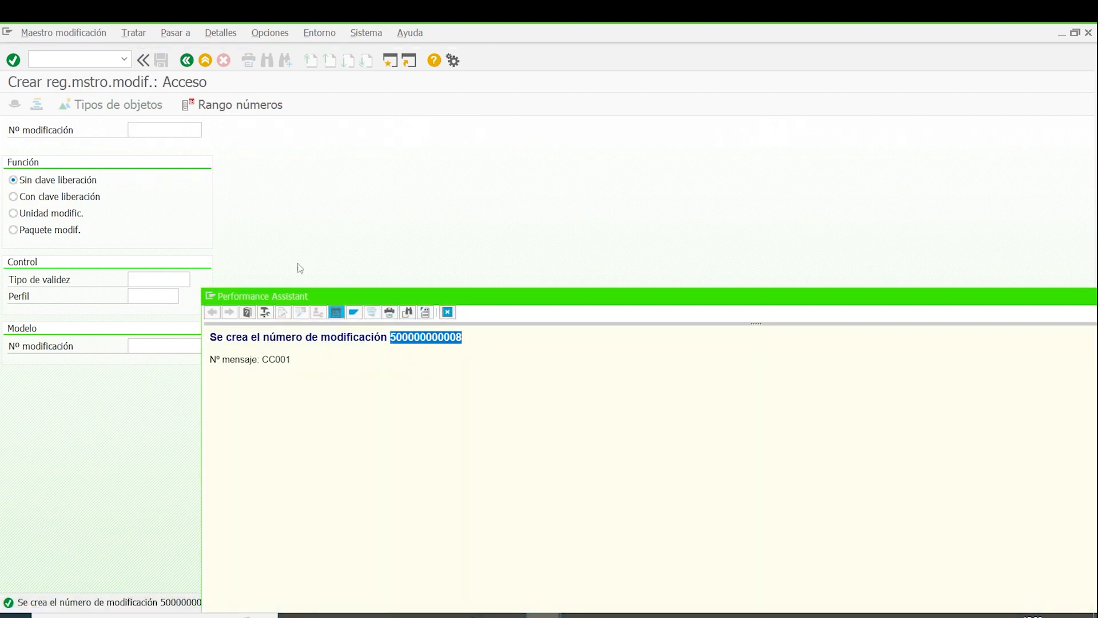
left_click(448, 312)
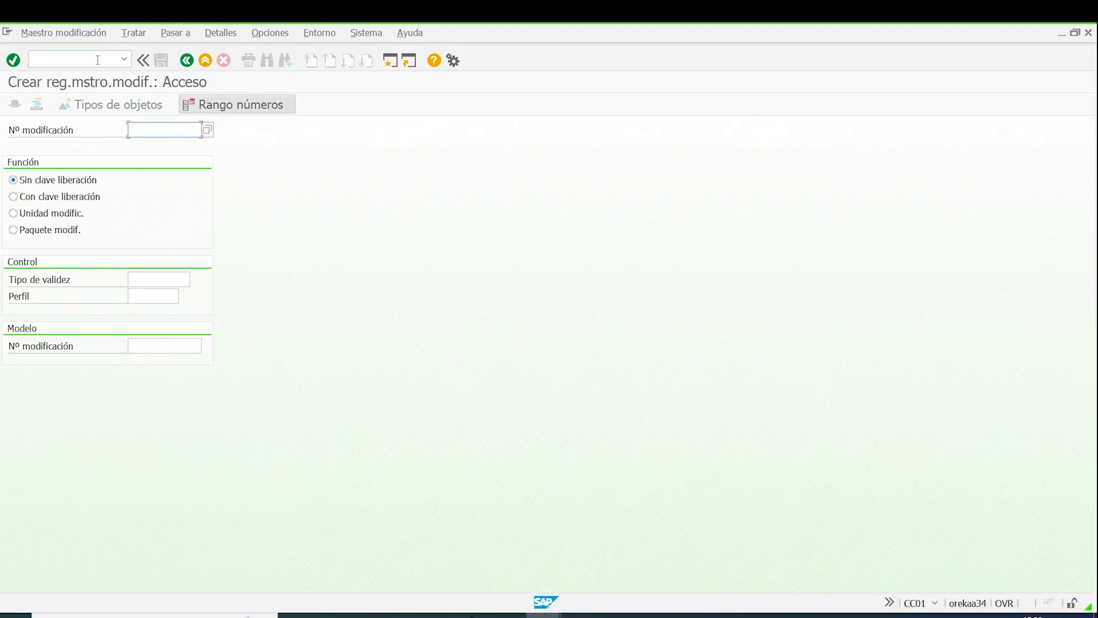
Step: Go to transaction CS02 to change a material BOM
left_click(186, 60)
type("cs02")
key("Return")
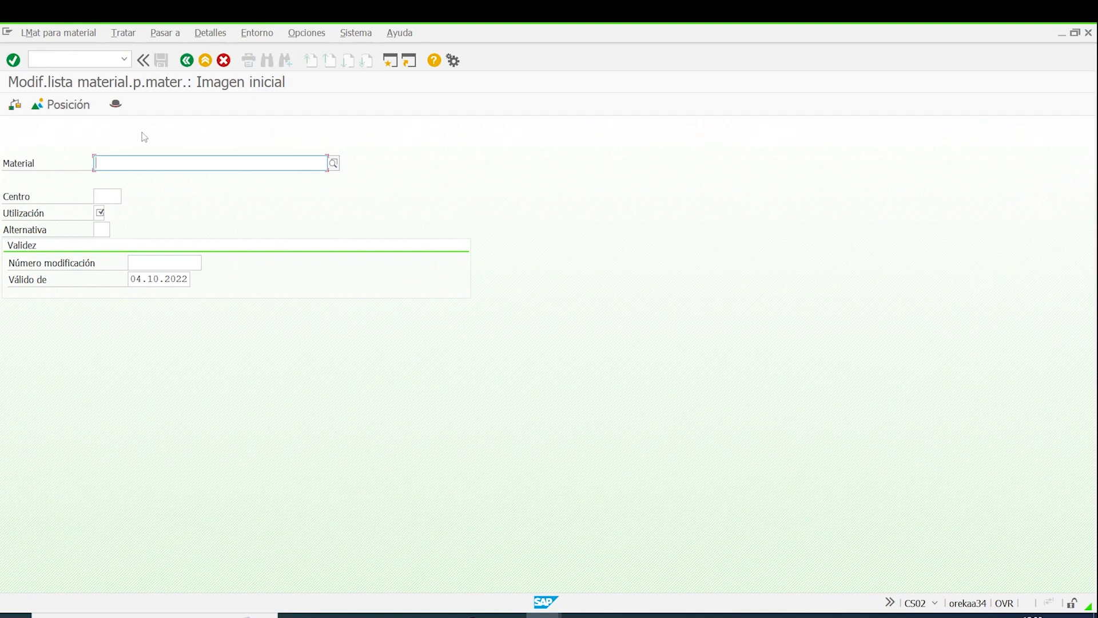
Step: Open the BOM of material COMP40-2 for plant ZUNI and usage 1, using the copied change number
type("comp40")
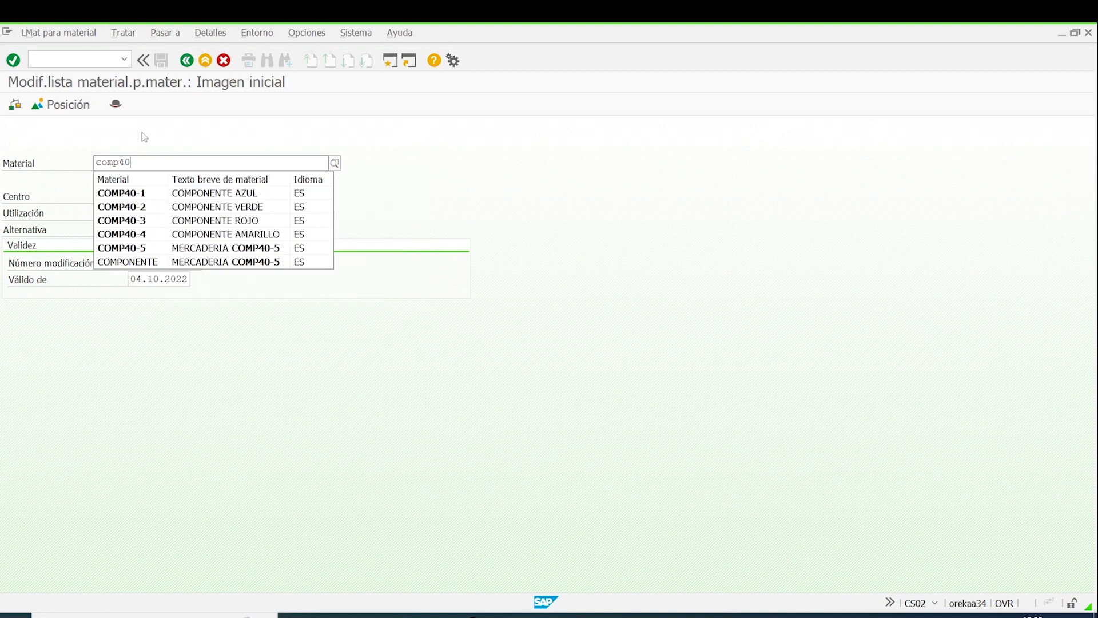
left_click(135, 207)
left_click(117, 198)
left_click(105, 208)
left_click(99, 213)
left_click(107, 230)
left_click(144, 264)
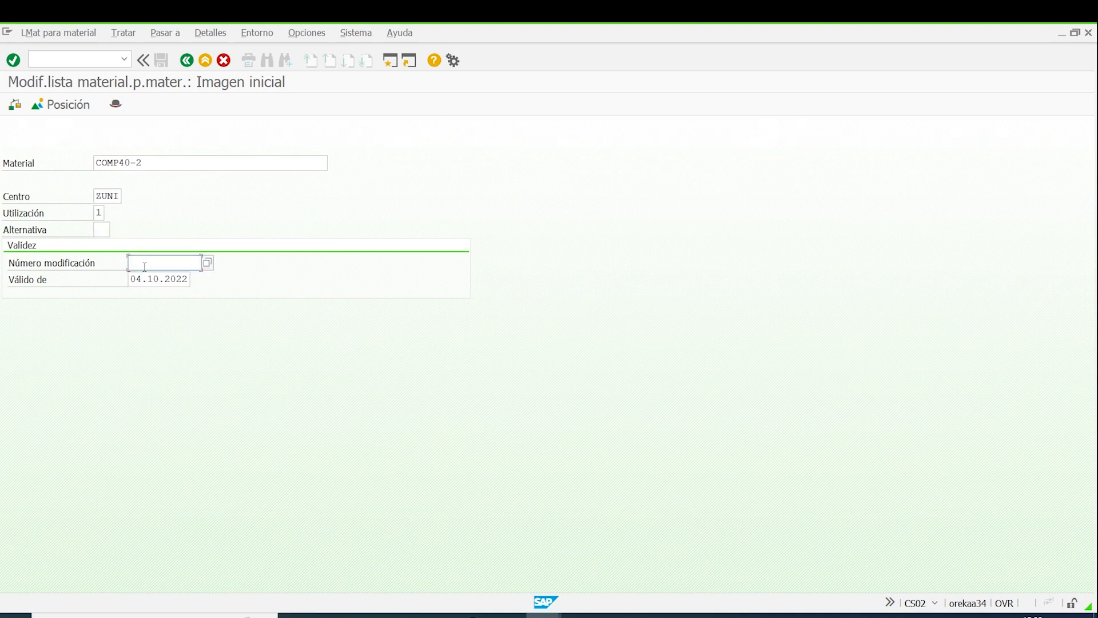
key("ctrl+v")
key("Return")
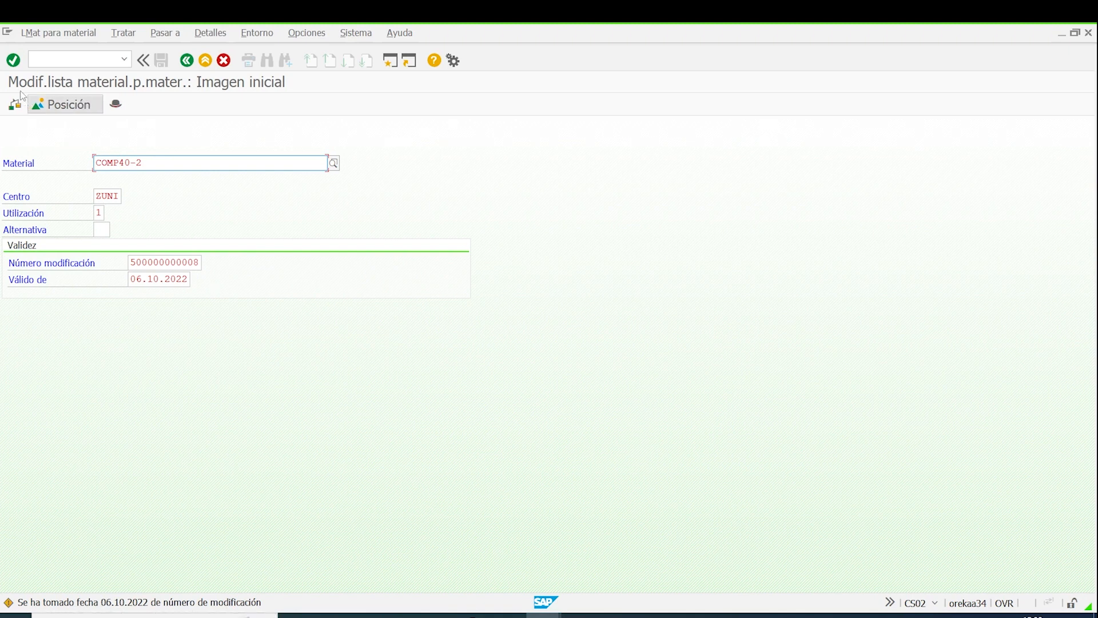
key("Return")
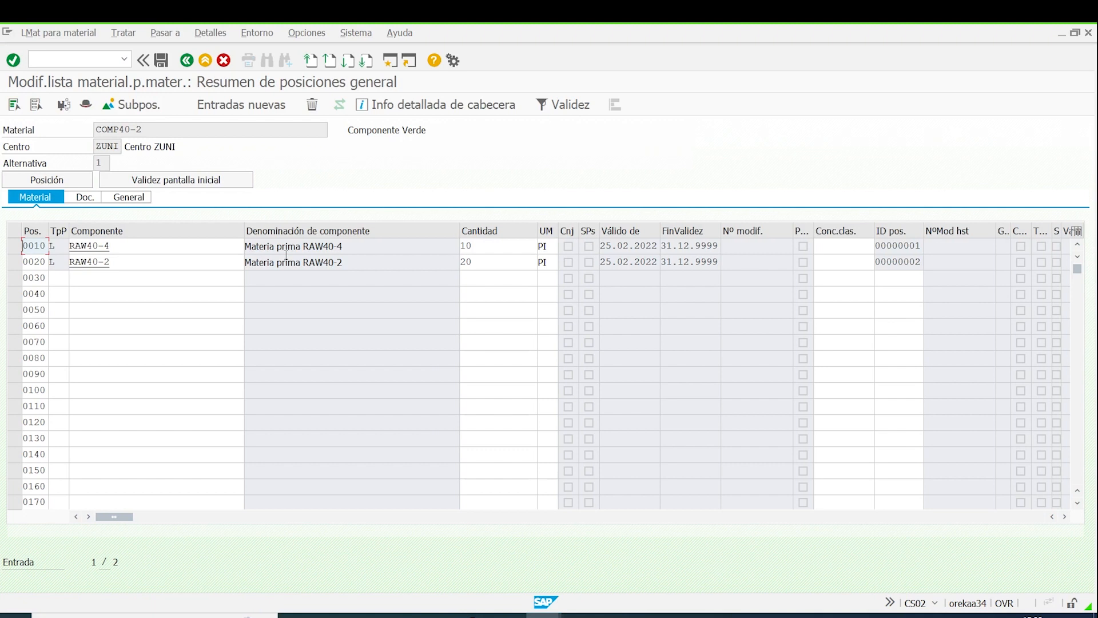
Step: Examine the components, their descriptions and quantities in the COMP40-2 item overview
key("Tab")
key("Down")
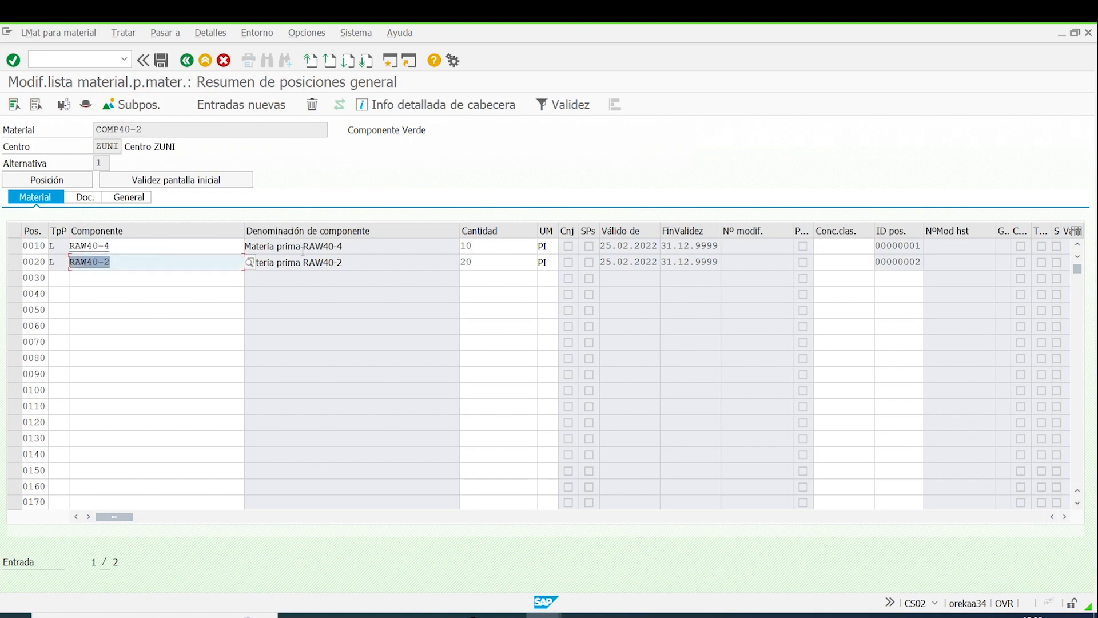
left_click(374, 245)
left_click(353, 259)
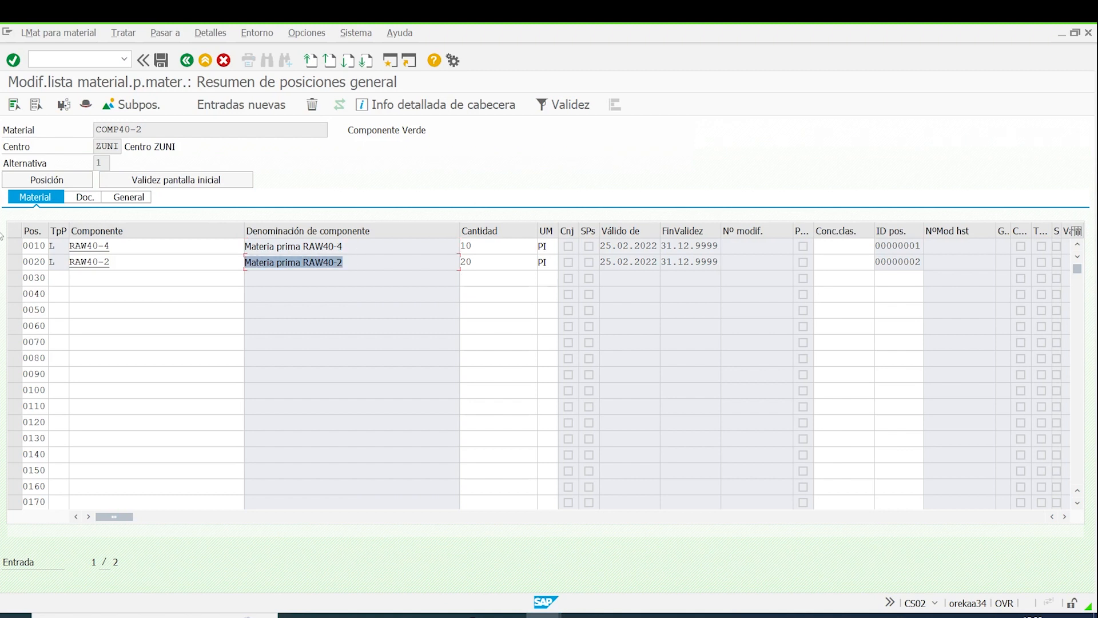
left_click(484, 245)
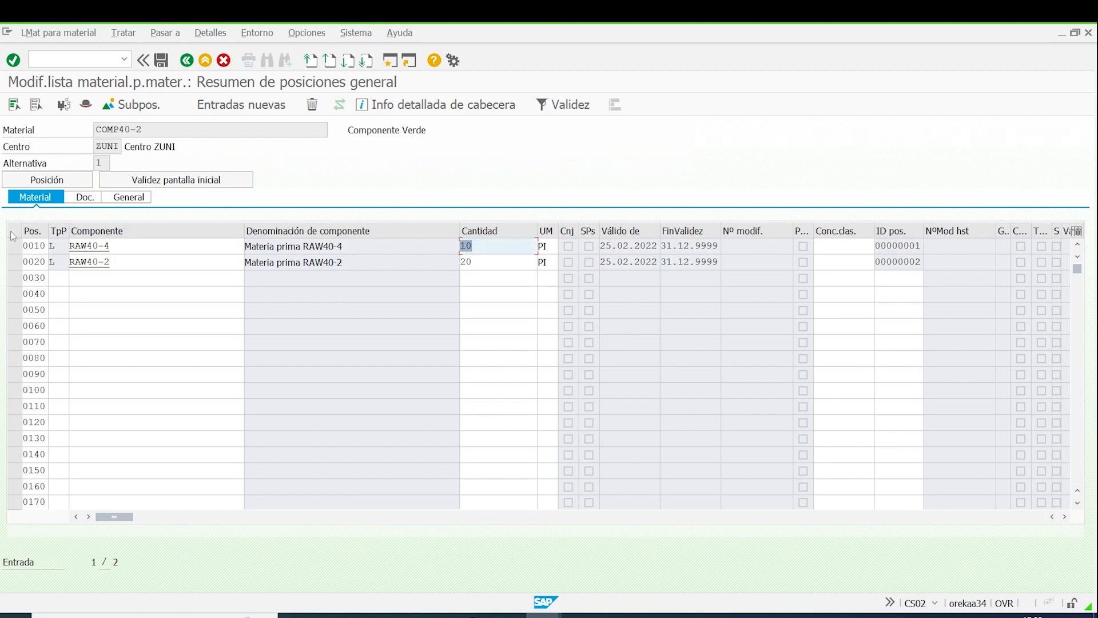
left_click(15, 263)
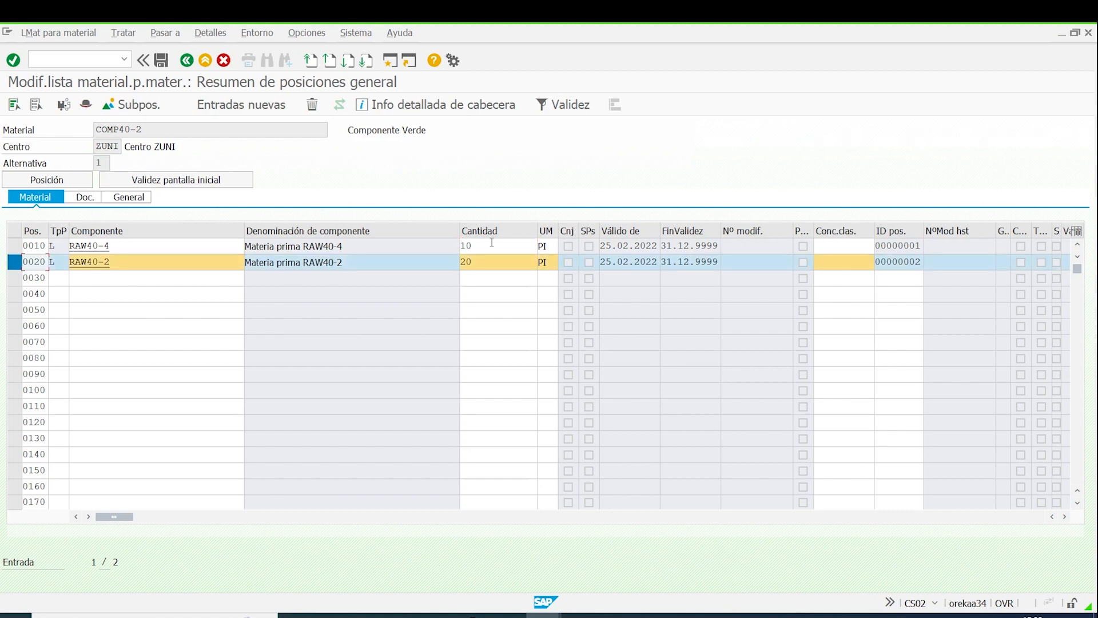
Step: Review the BOM header's quantities, other data and document assignment, and return to the item overview
left_click(86, 104)
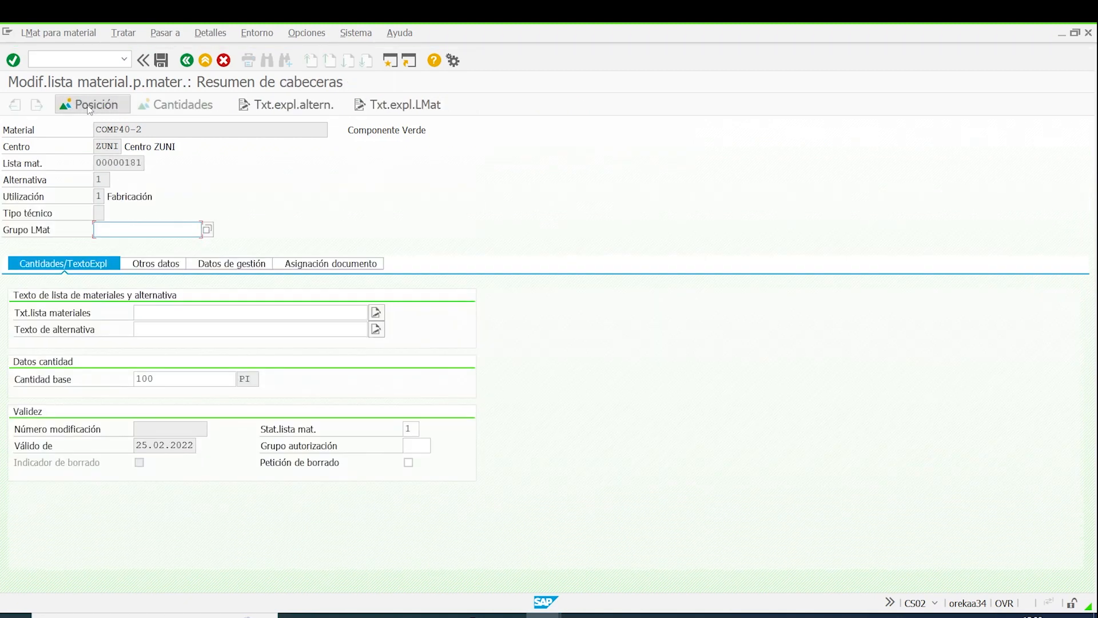
left_click(150, 264)
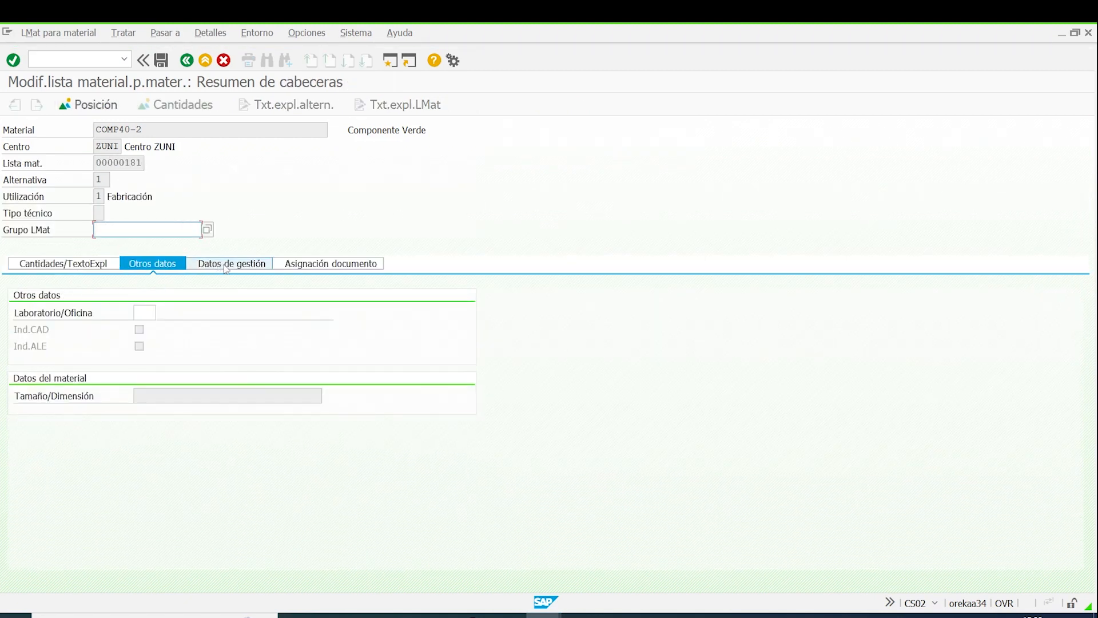
left_click(328, 263)
left_click(67, 268)
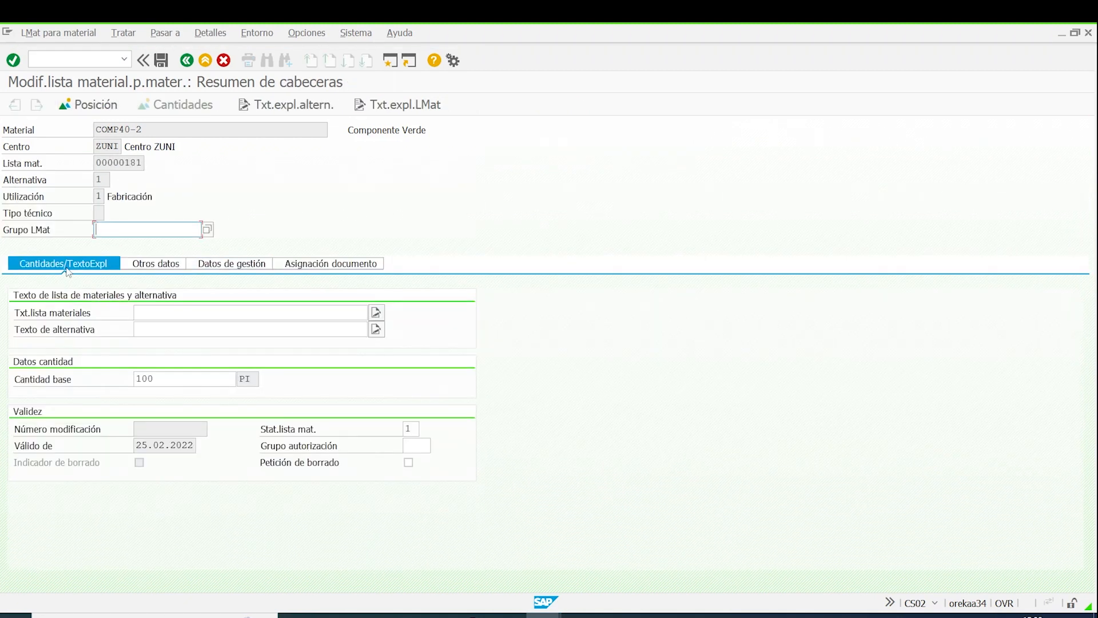
left_click(97, 108)
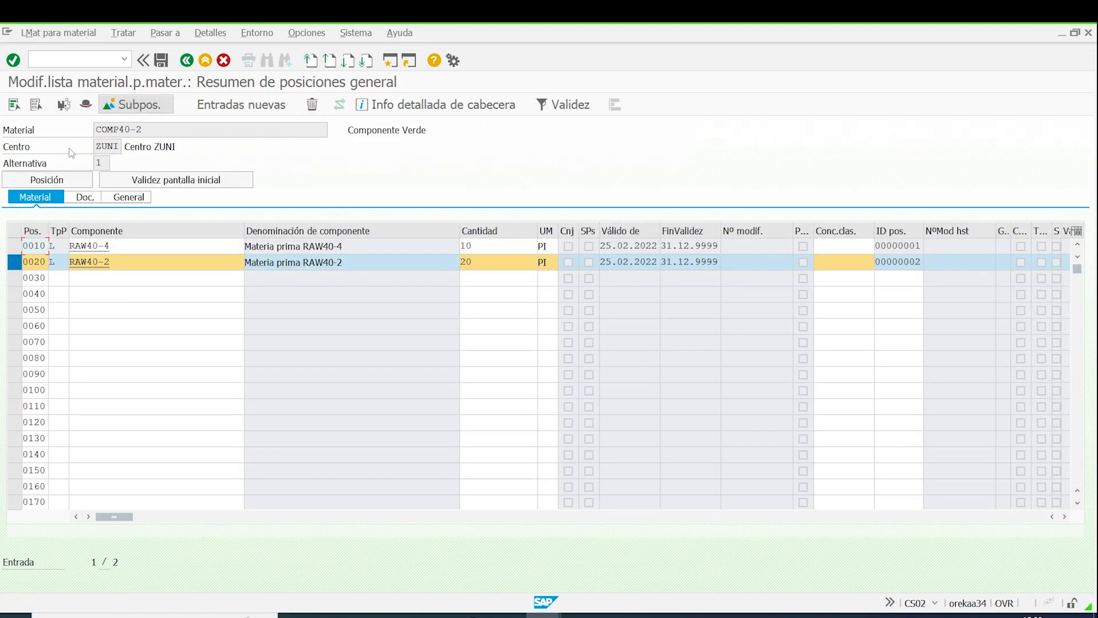
Step: Set the quantity of component RAW40-4 in item 0010 to 30
left_click(493, 248)
left_click_drag(493, 247, 461, 246)
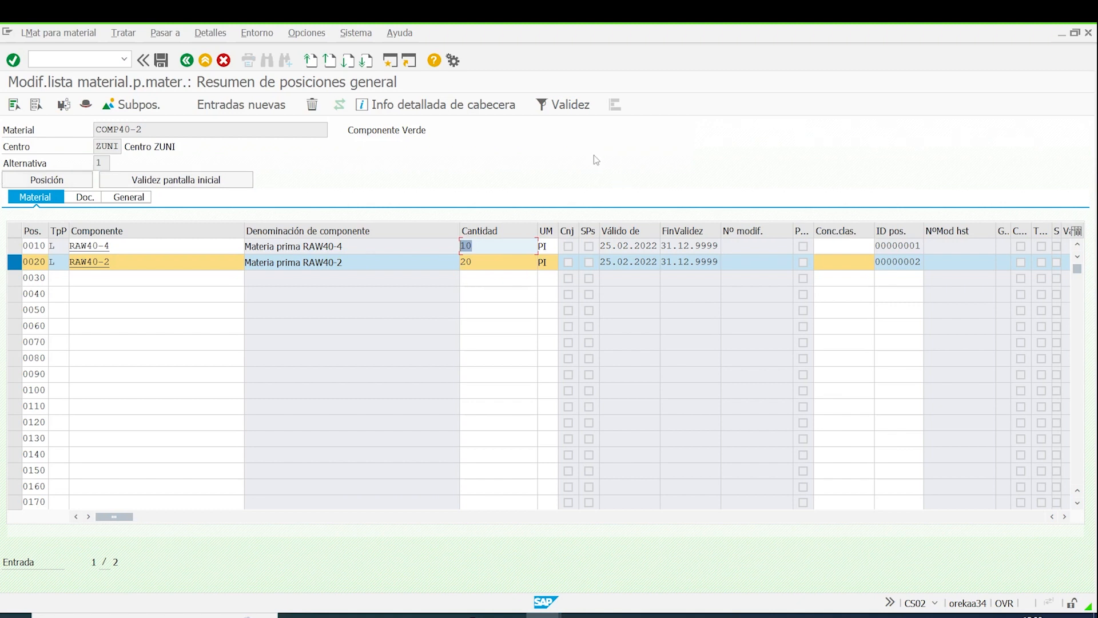
type("30")
key("Return")
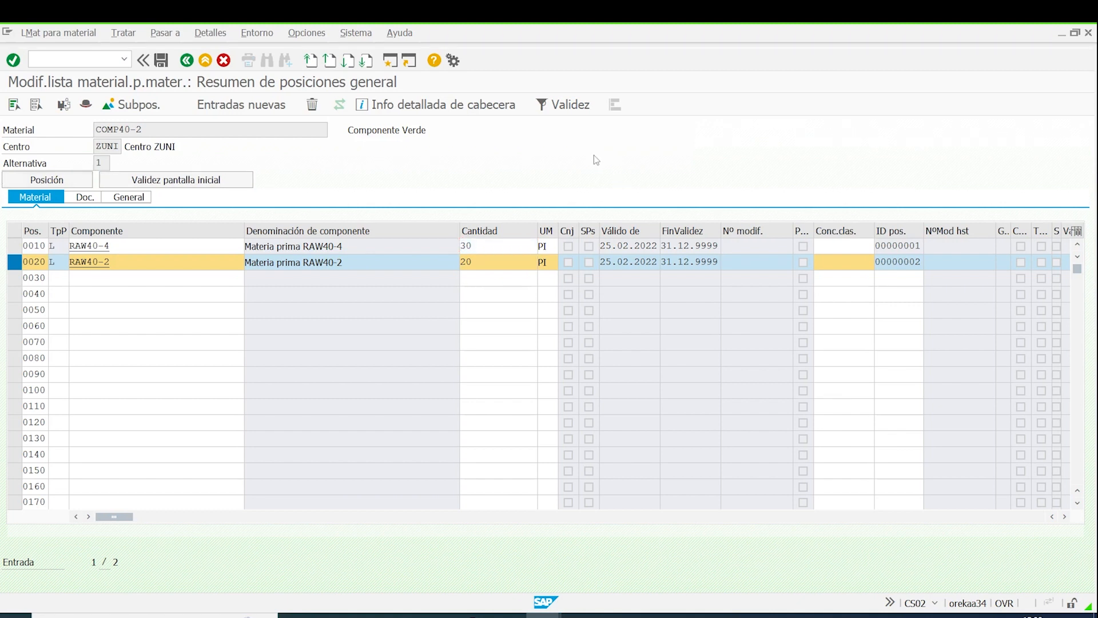
Step: Check item 0010's quantity, validity dates and change number, and save the BOM
left_click_drag(722, 245, 793, 248)
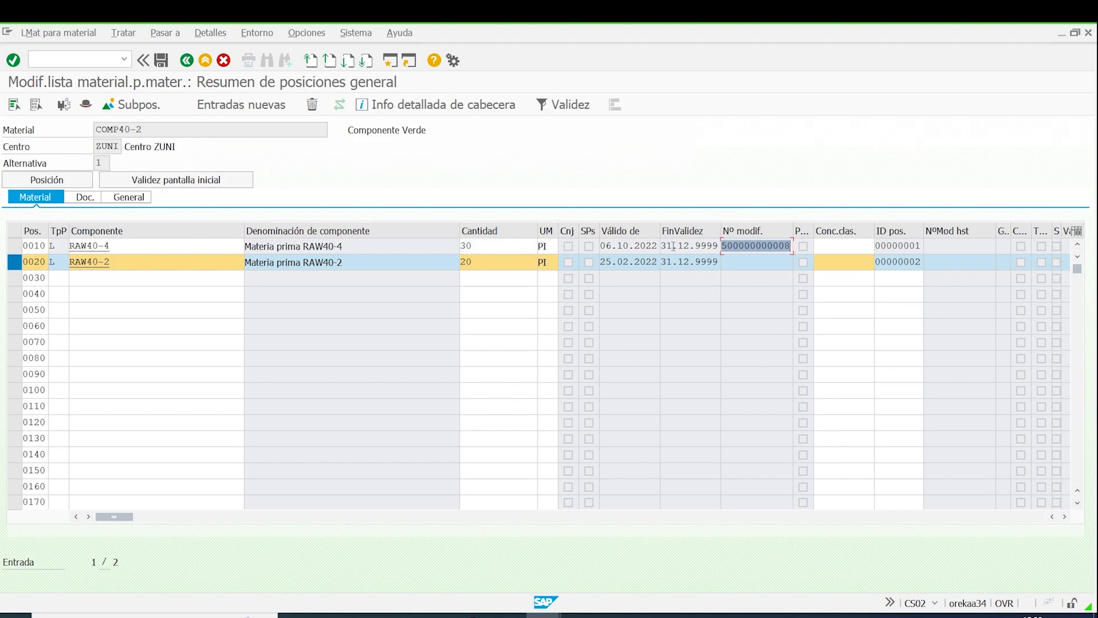
double_click(508, 248)
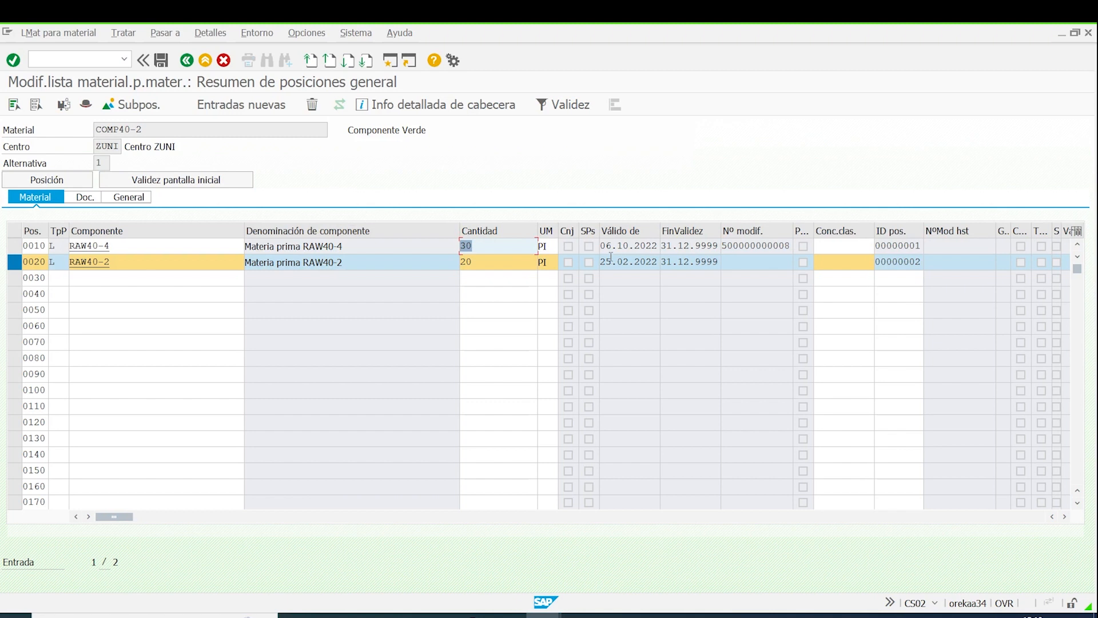
left_click_drag(604, 248, 659, 246)
left_click(695, 246)
left_click(747, 244)
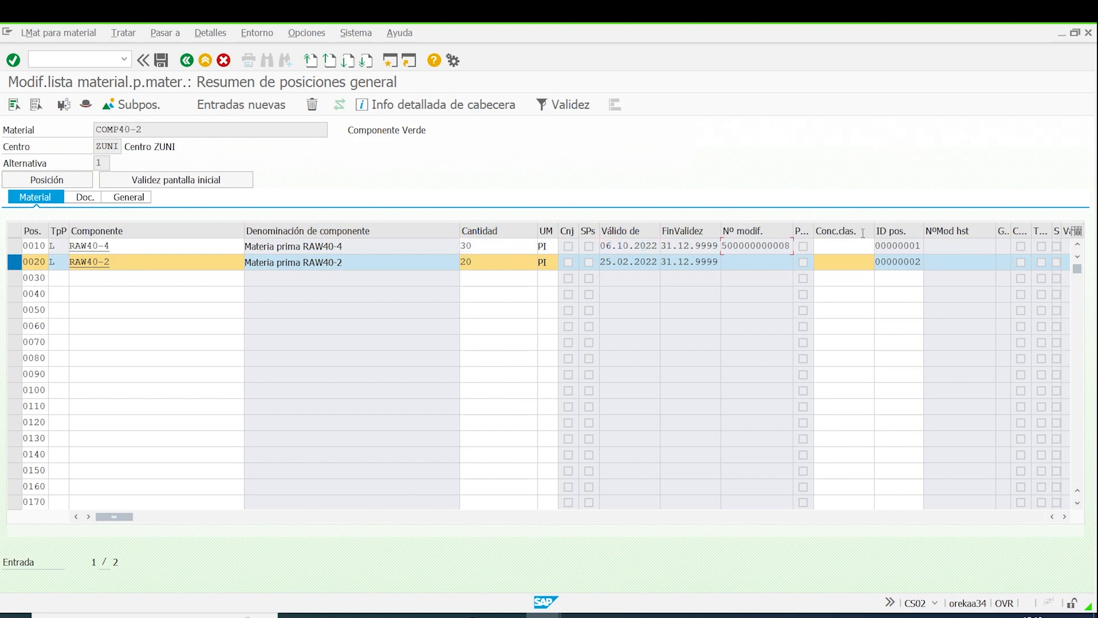
left_click(166, 66)
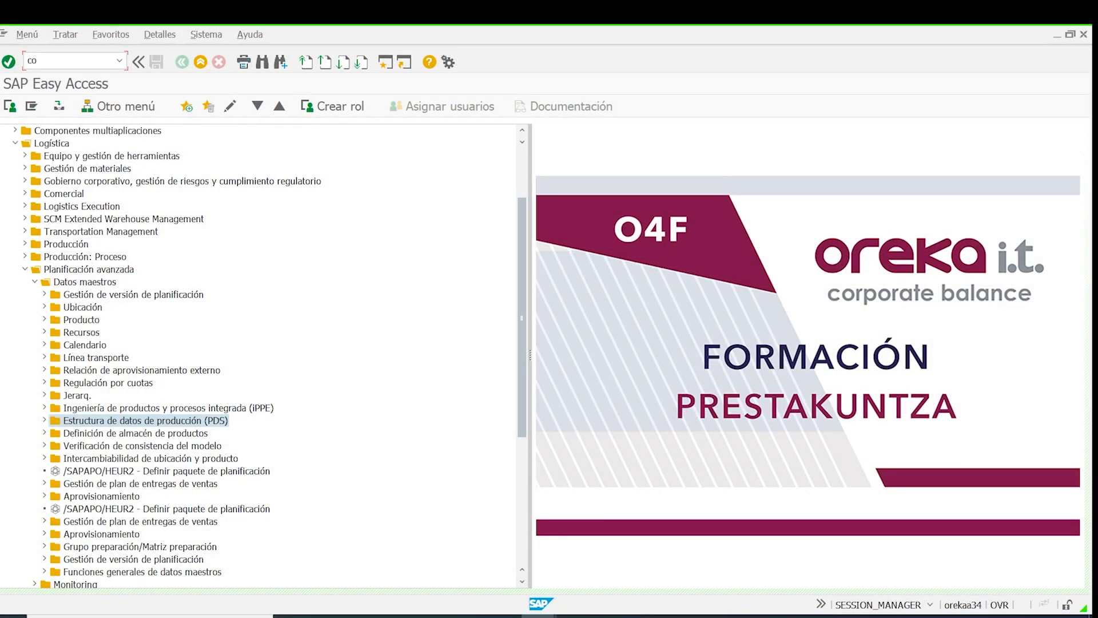
Step: Go to transaction CO01 and start a production order for material COMP40-2 in plant ZUNI with order type ZP01
type("01")
key("Return")
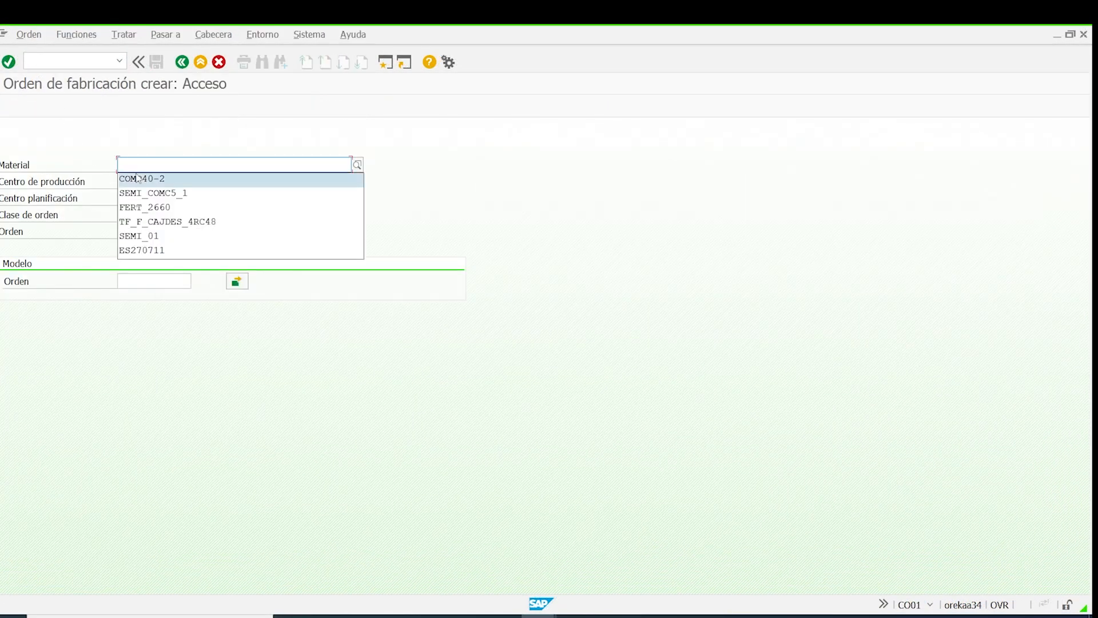
left_click(138, 178)
key("Return")
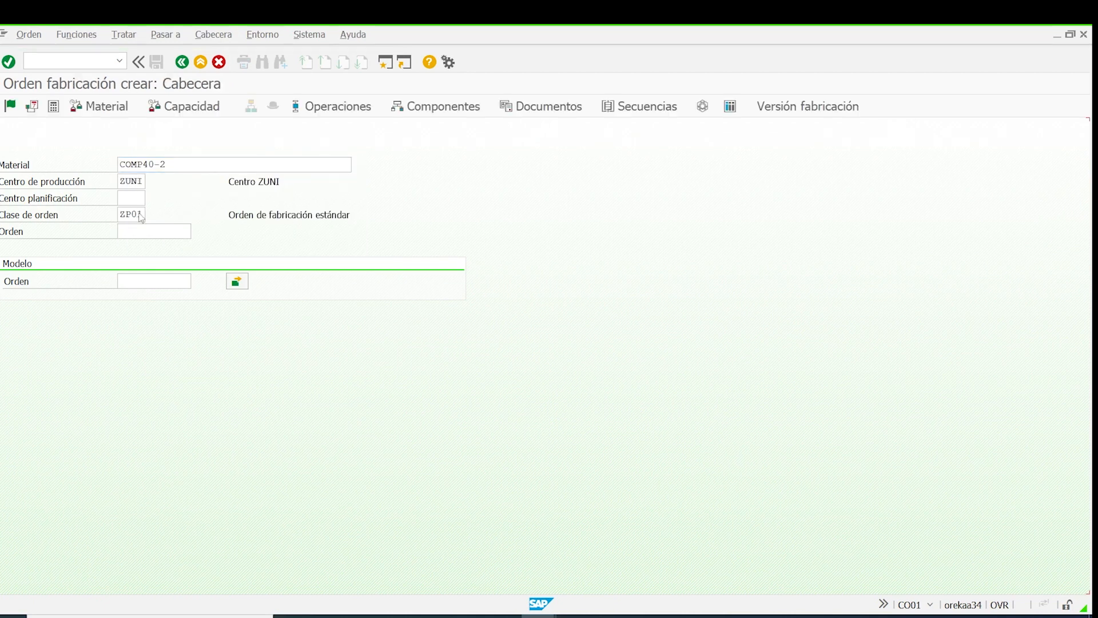
Step: Set the order's total quantity to 100 and its basic finish to 05.10.2022 at 15:38
type("100")
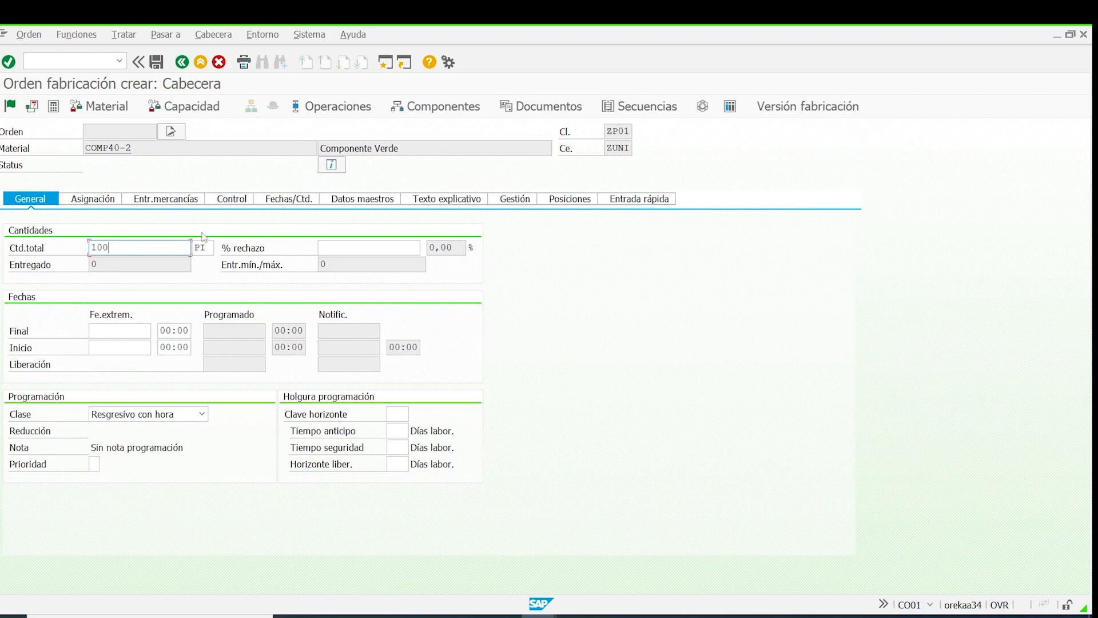
left_click(145, 331)
left_click(157, 330)
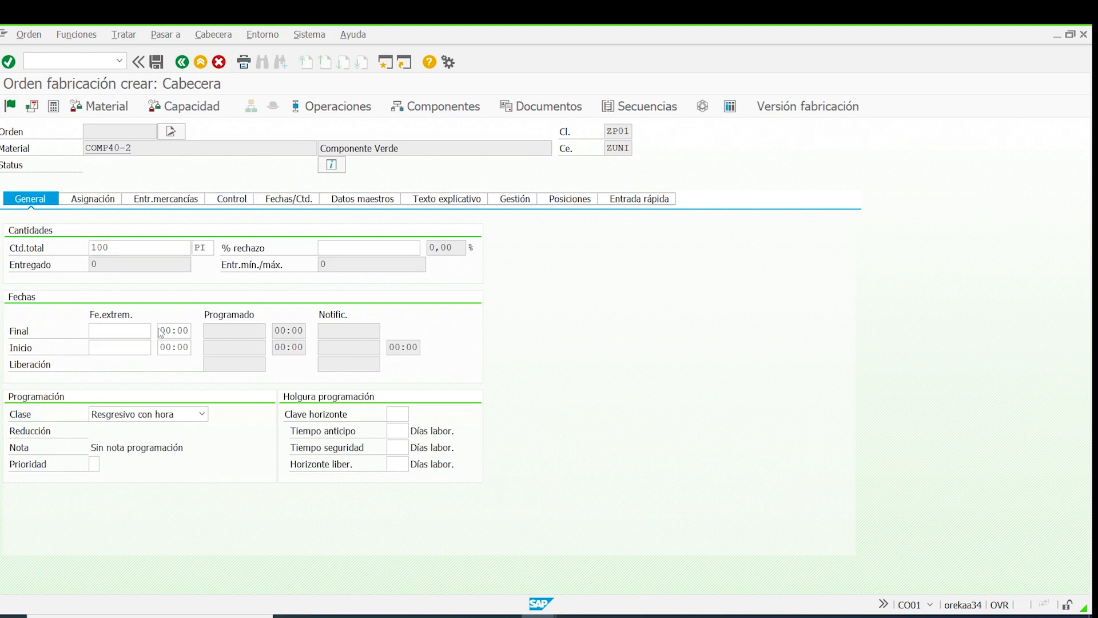
double_click(220, 327)
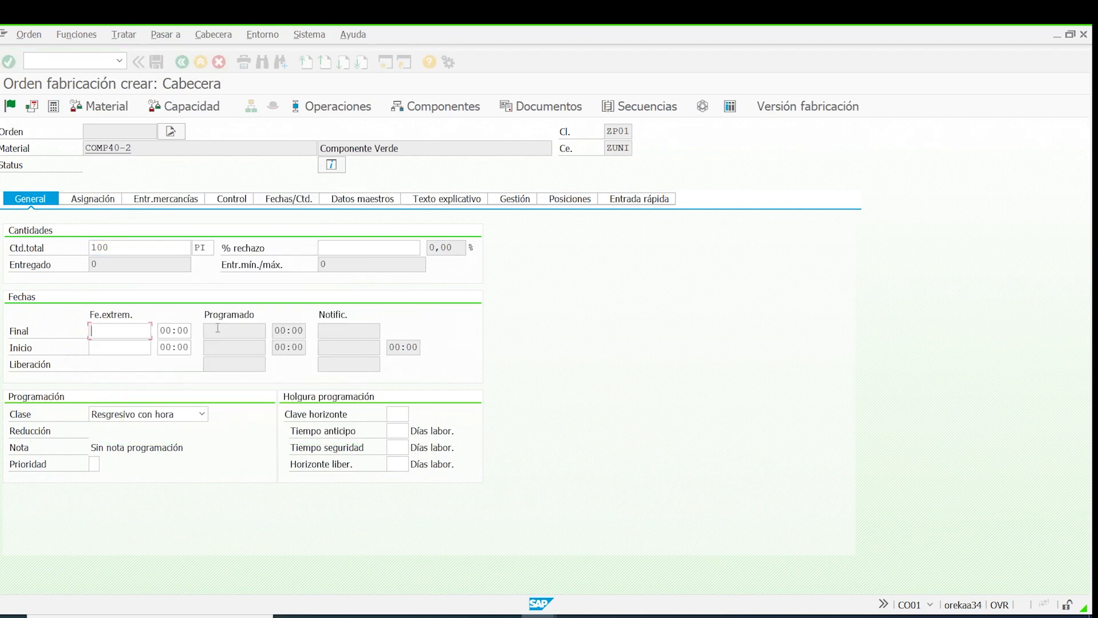
left_click(196, 331)
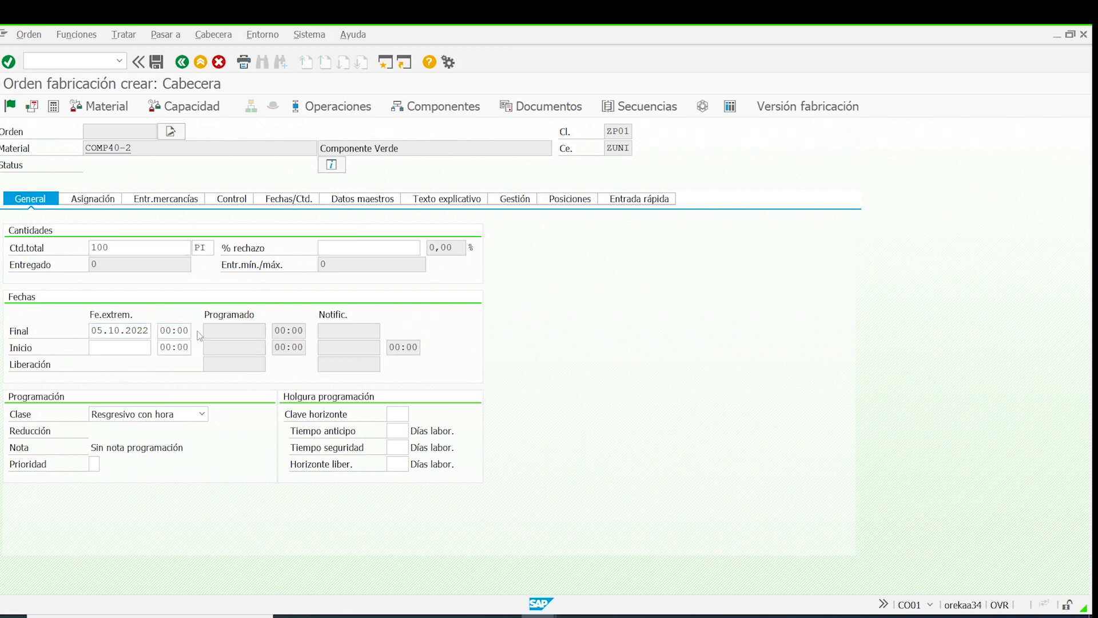
left_click(240, 283)
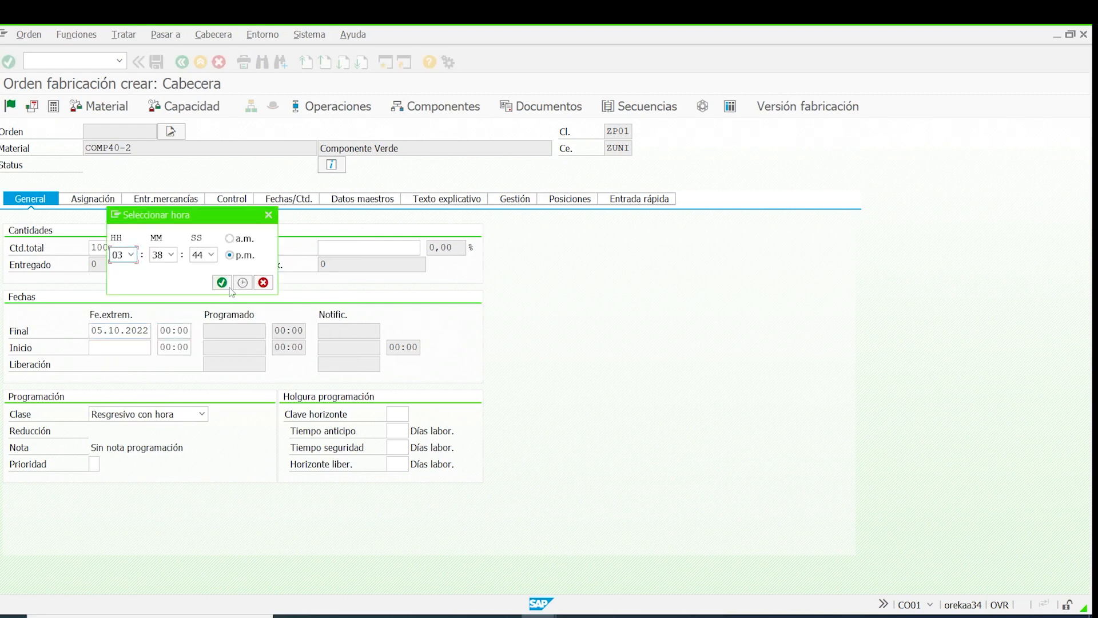
left_click(222, 282)
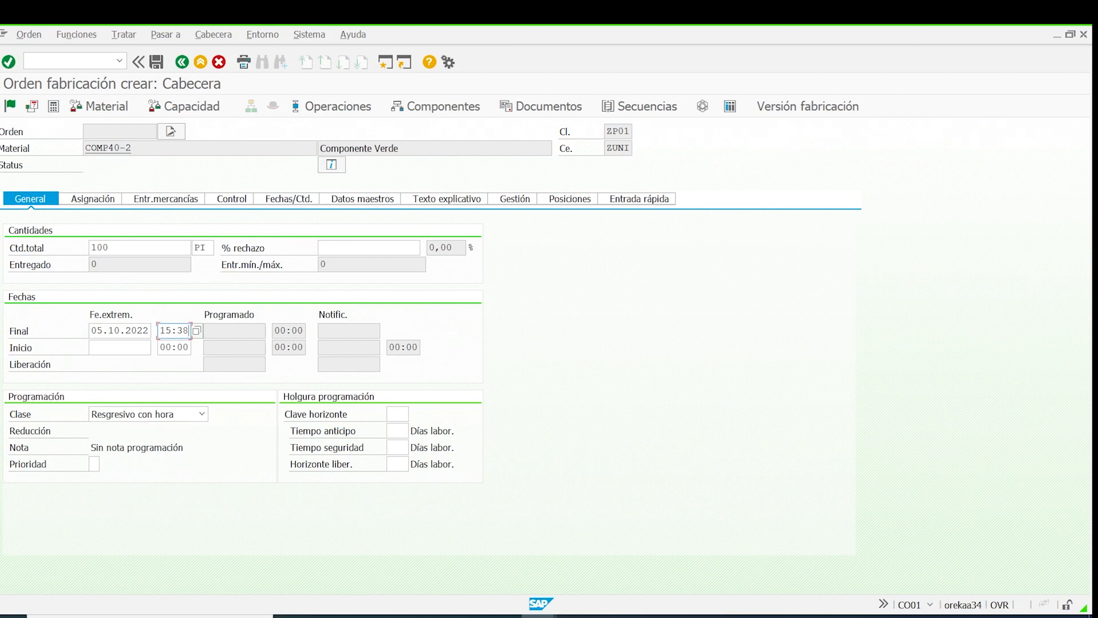
key("Return")
Step: Select production version Z001 for the order finishing on 05.10.2022 and acknowledge the material availability notice
left_click(36, 172)
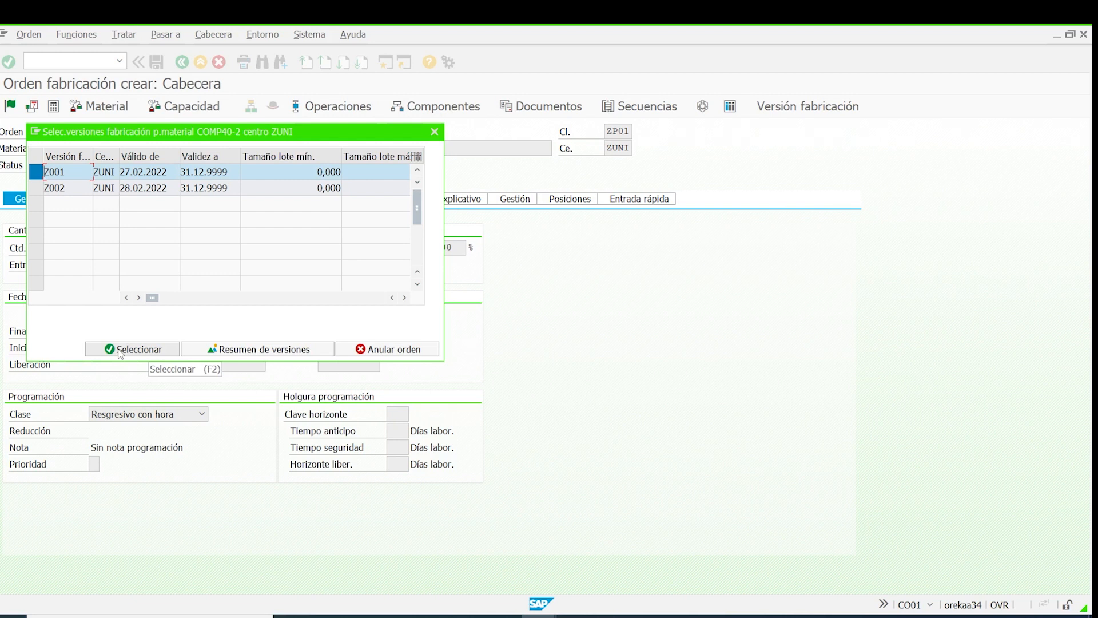
left_click(121, 349)
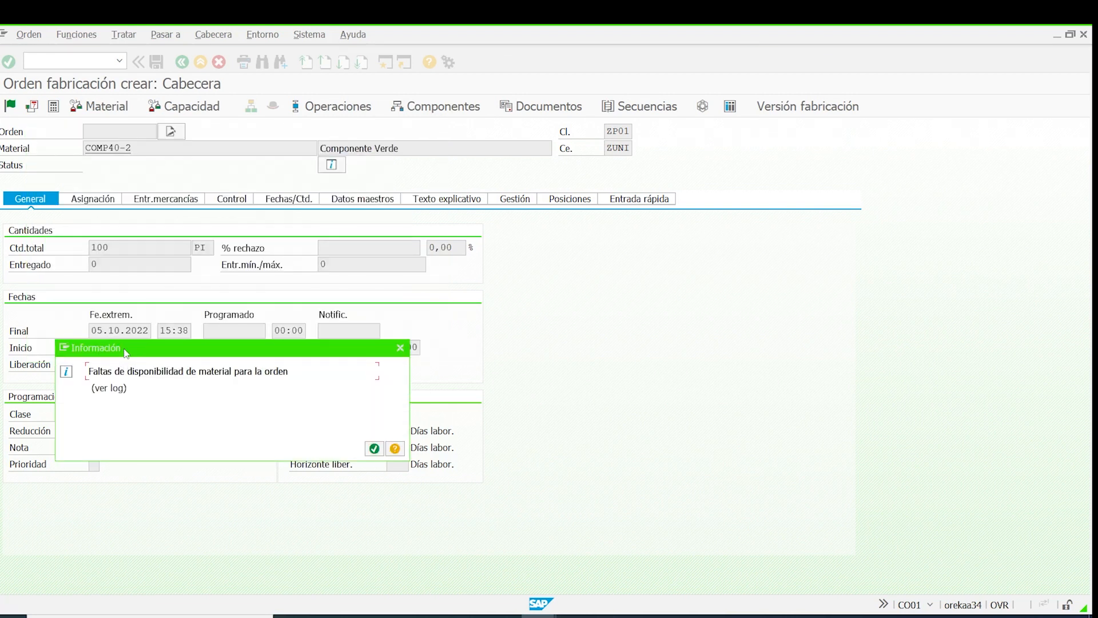
left_click(374, 449)
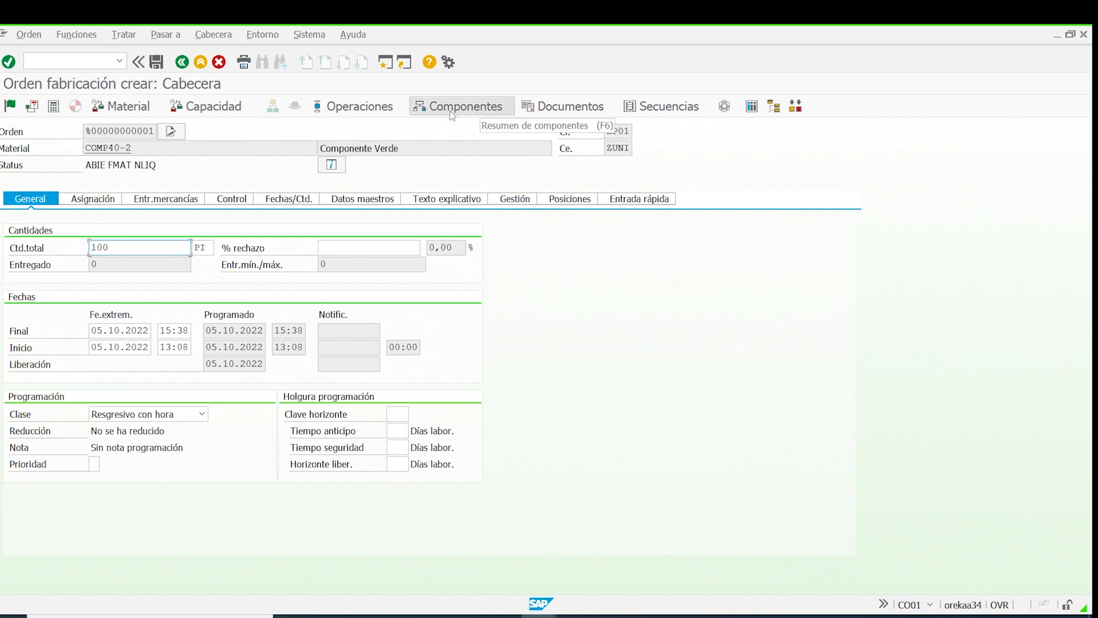
Step: Check the order's finish date and time, open its component overview and examine RAW40-4's required quantity
left_click_drag(150, 331, 92, 331)
double_click(181, 330)
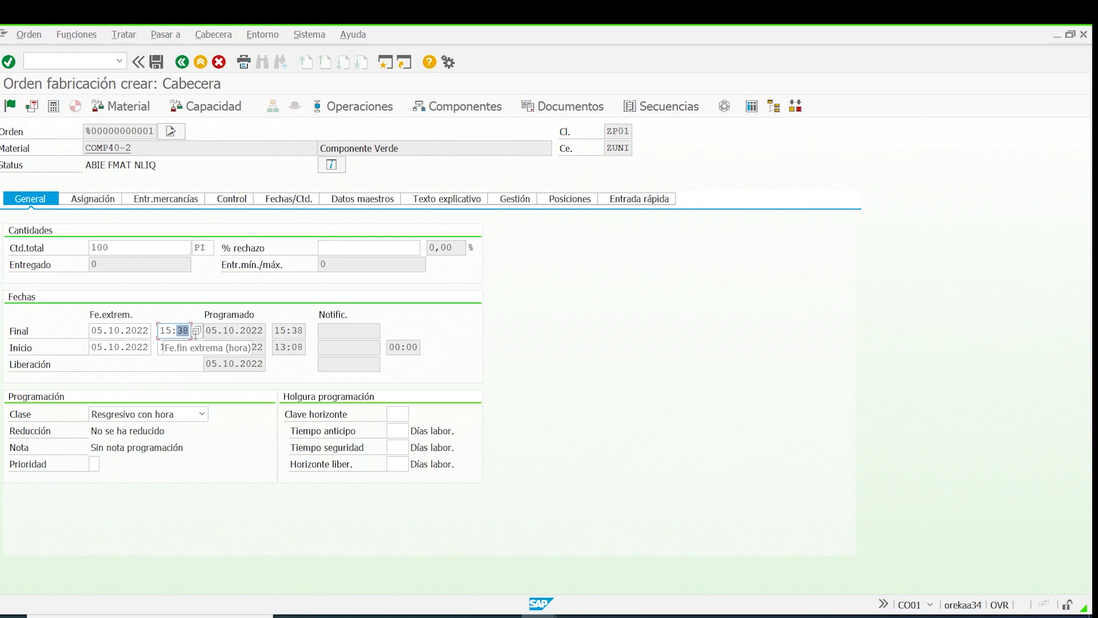
left_click(452, 107)
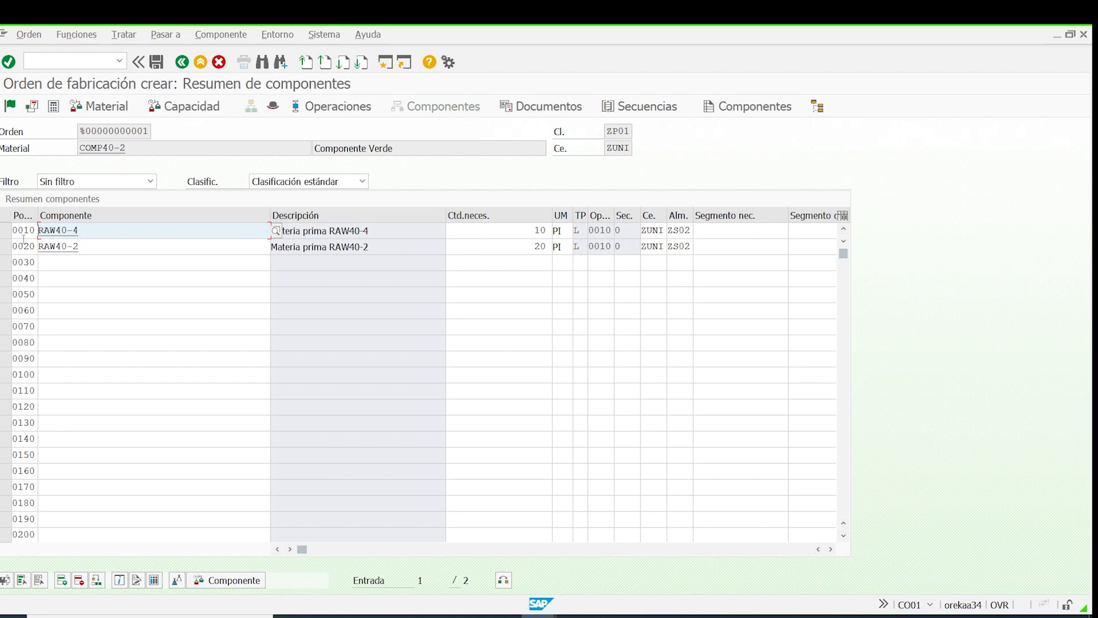
left_click(5, 231)
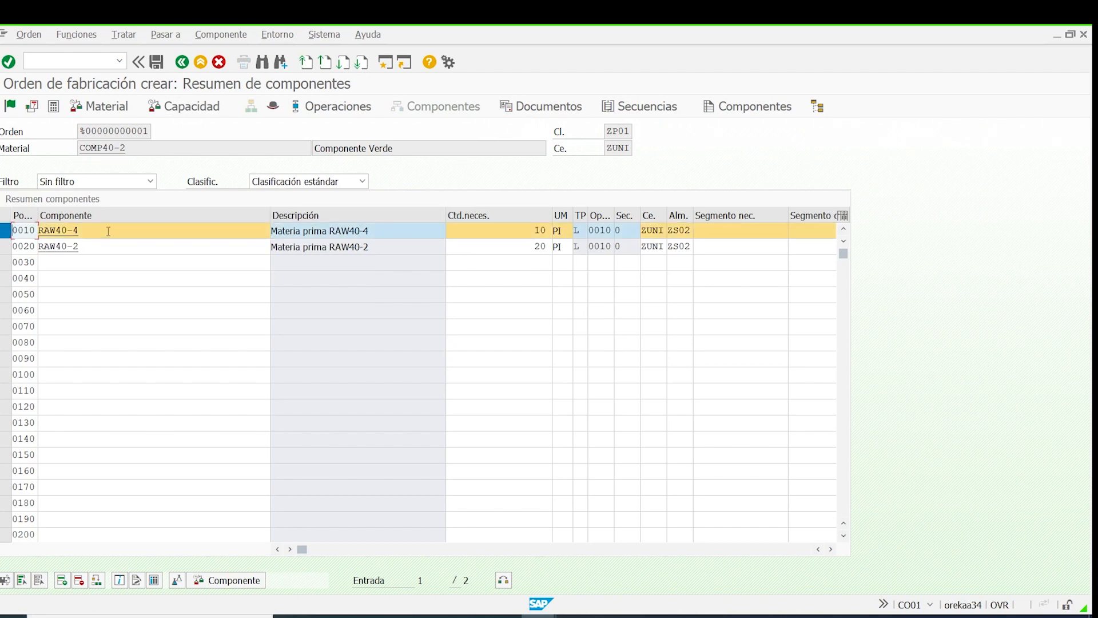
left_click_drag(379, 229, 103, 200)
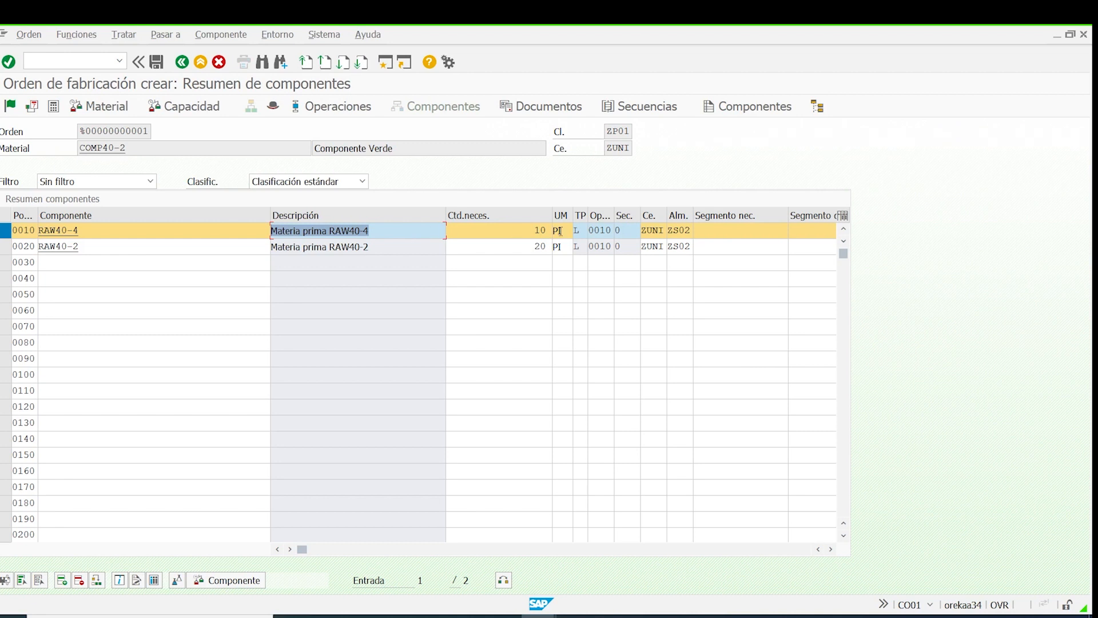
left_click(533, 229)
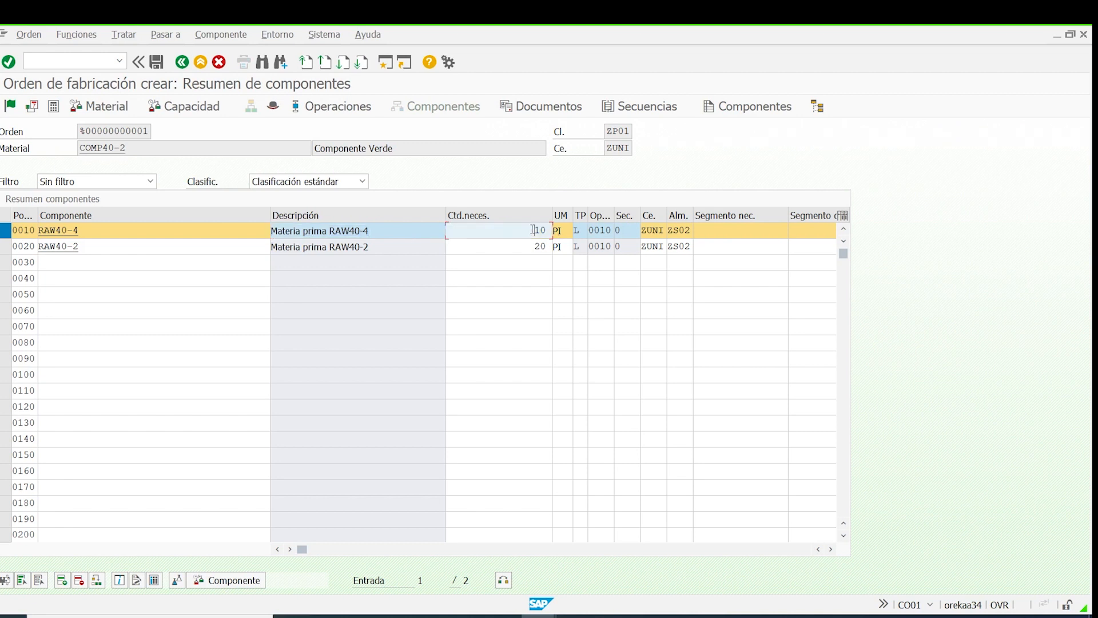
Step: Examine the remaining columns of the order's component overview, including requirement dates, and return to the first columns
left_click(830, 549)
left_click(830, 549)
left_click(831, 549)
left_click(830, 549)
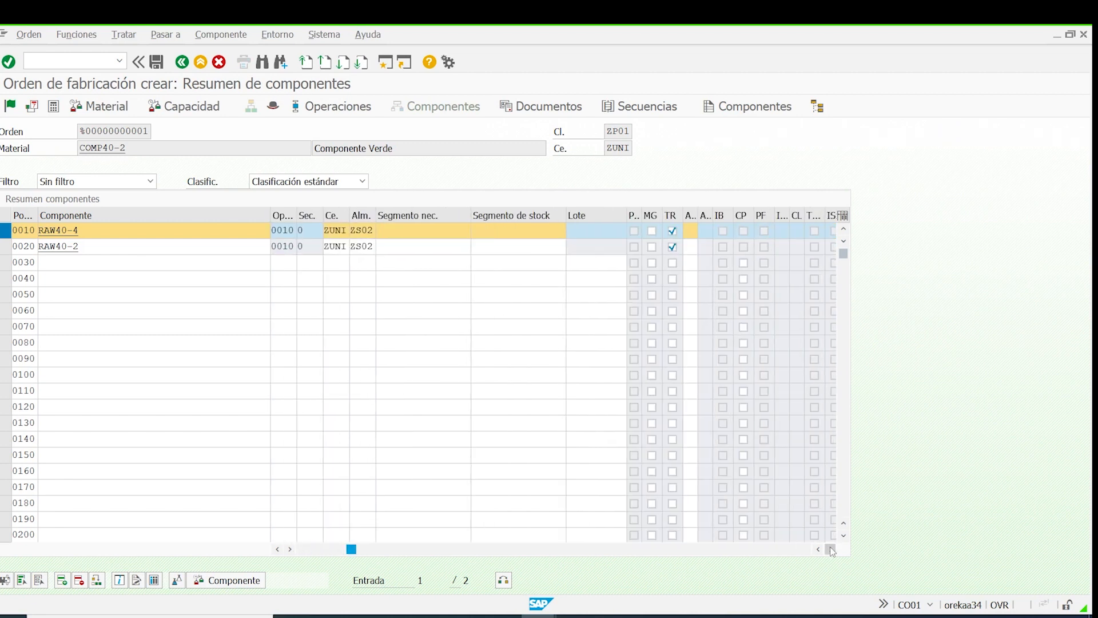
left_click(830, 549)
left_click(831, 549)
left_click(831, 549)
left_click(831, 549)
left_click(830, 549)
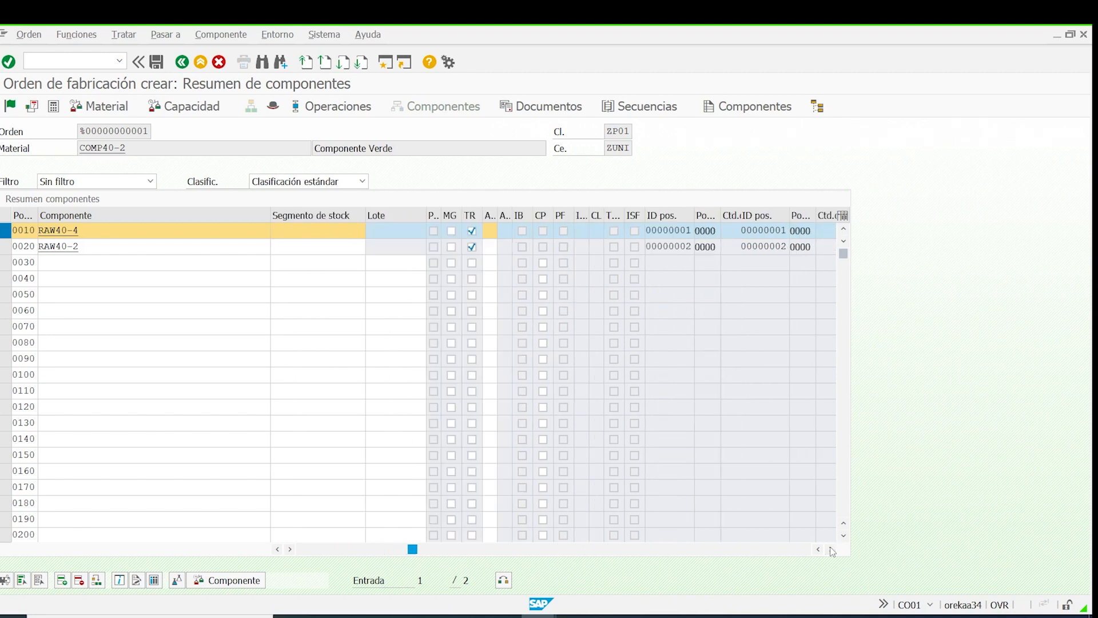
left_click(830, 549)
left_click(830, 549)
left_click(830, 549)
left_click(830, 549)
left_click(831, 549)
left_click(831, 549)
left_click(830, 549)
left_click(830, 549)
left_click(830, 549)
left_click(830, 549)
left_click(830, 549)
left_click(830, 549)
left_click(831, 549)
left_click(831, 549)
left_click(830, 549)
left_click(830, 549)
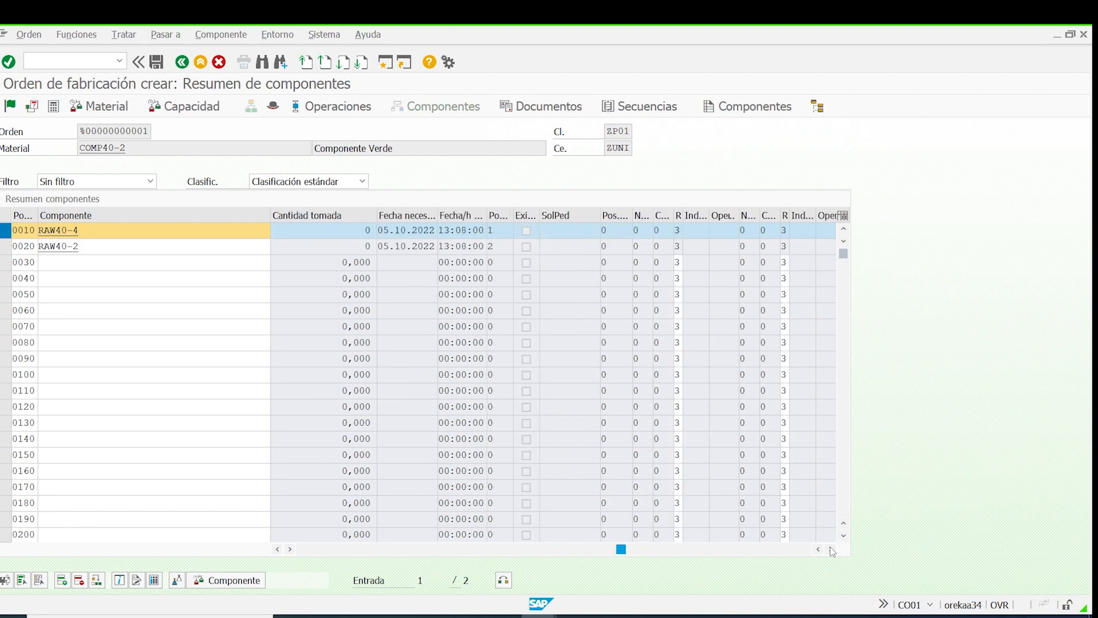
left_click(830, 549)
left_click(830, 549)
left_click_drag(645, 549, 288, 546)
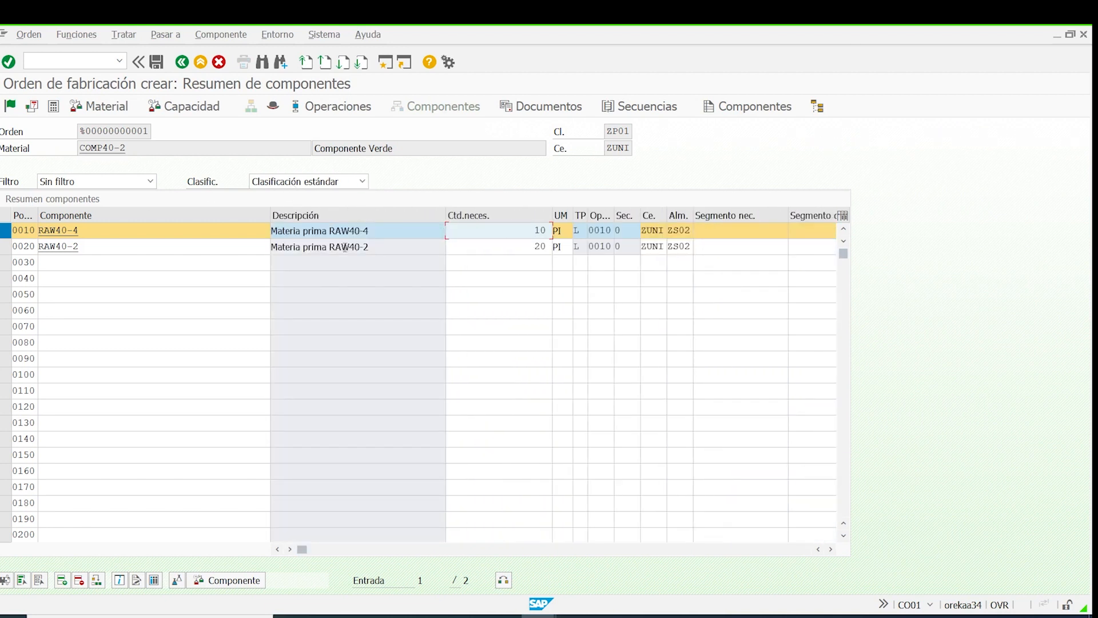
Step: Leave the component overview and discard the production order without saving
left_click(182, 61)
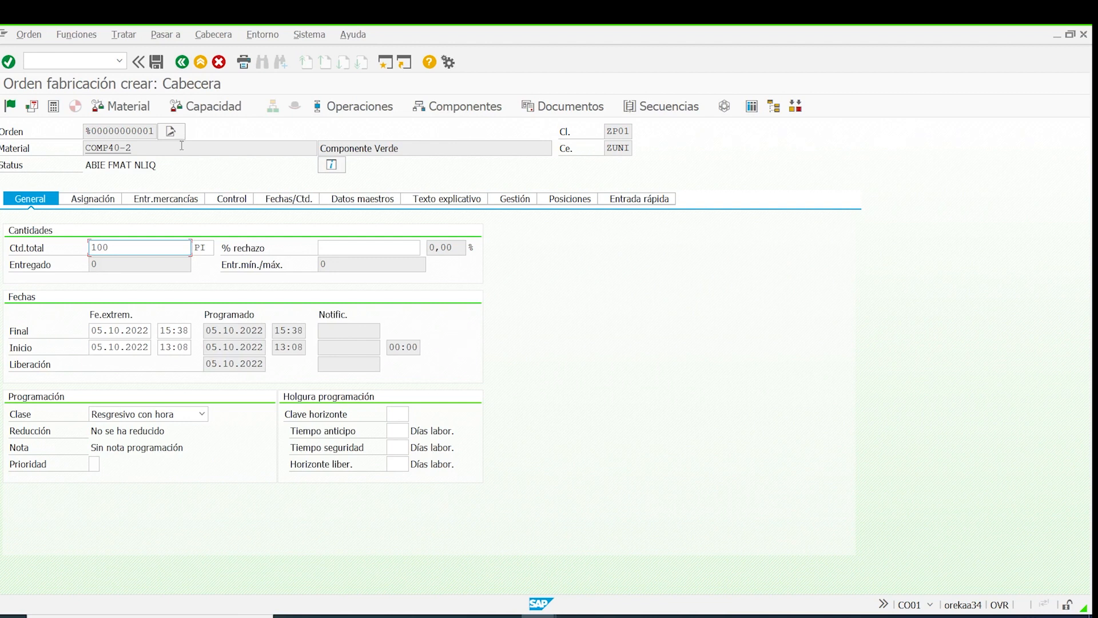
left_click(182, 62)
left_click(262, 319)
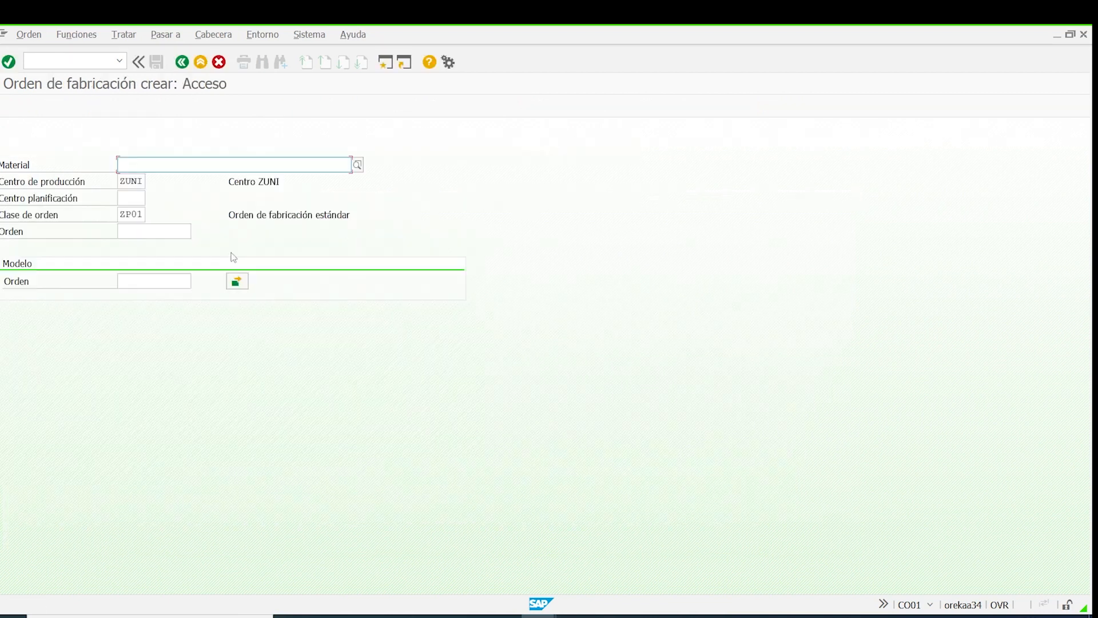
Step: Start another production order for COMP40-2 in plant ZUNI, order type ZP01, with a total quantity of 100
left_click(155, 165)
left_click(154, 178)
key("Return")
left_click(178, 248)
left_click(177, 259)
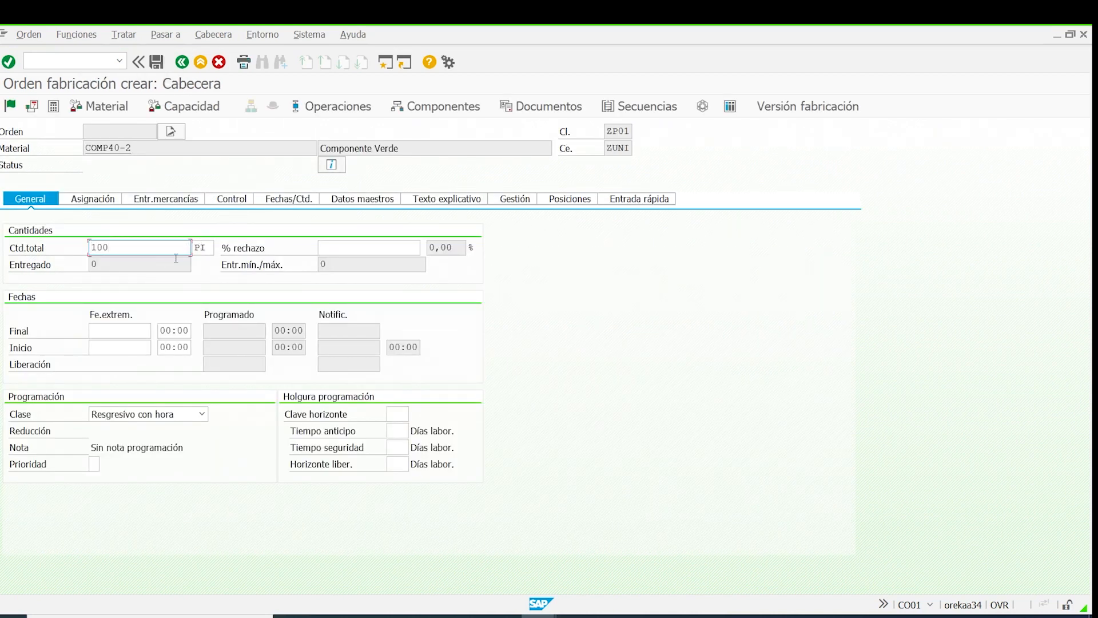
Step: Set the new order's basic finish to 06.10.2022 at 15:40
left_click(98, 330)
left_click(156, 331)
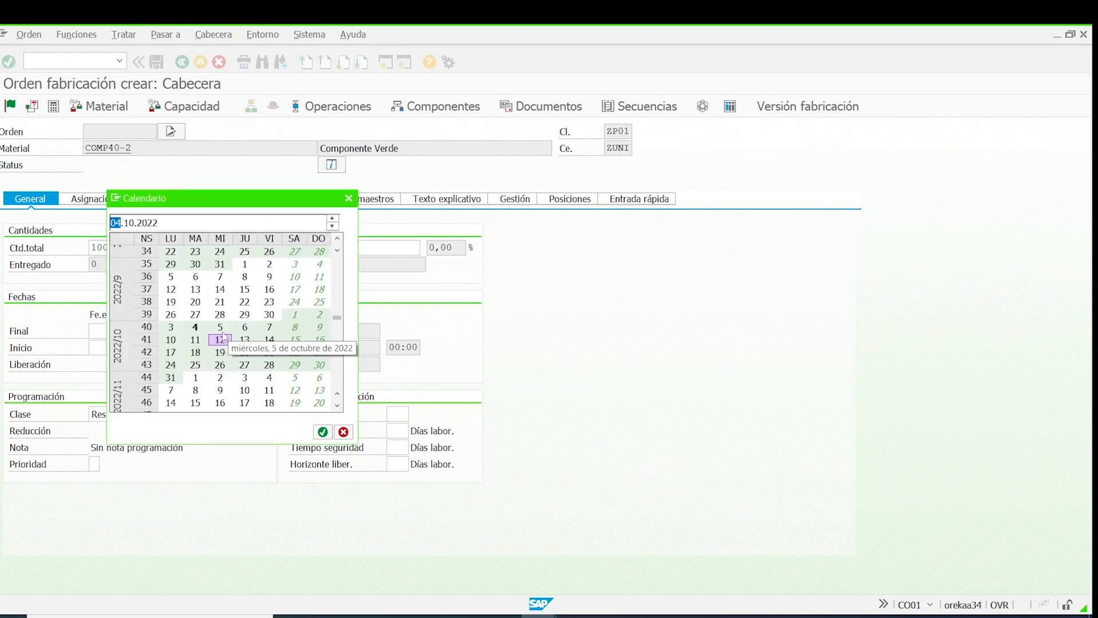
double_click(245, 327)
left_click(182, 331)
left_click(198, 331)
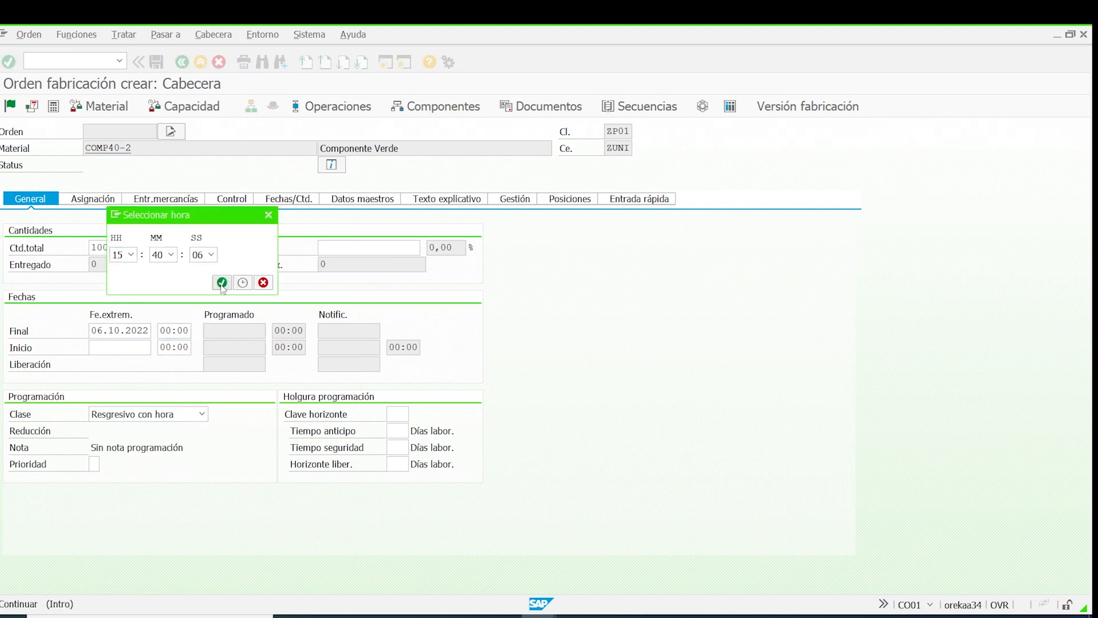
left_click(221, 282)
key("Return")
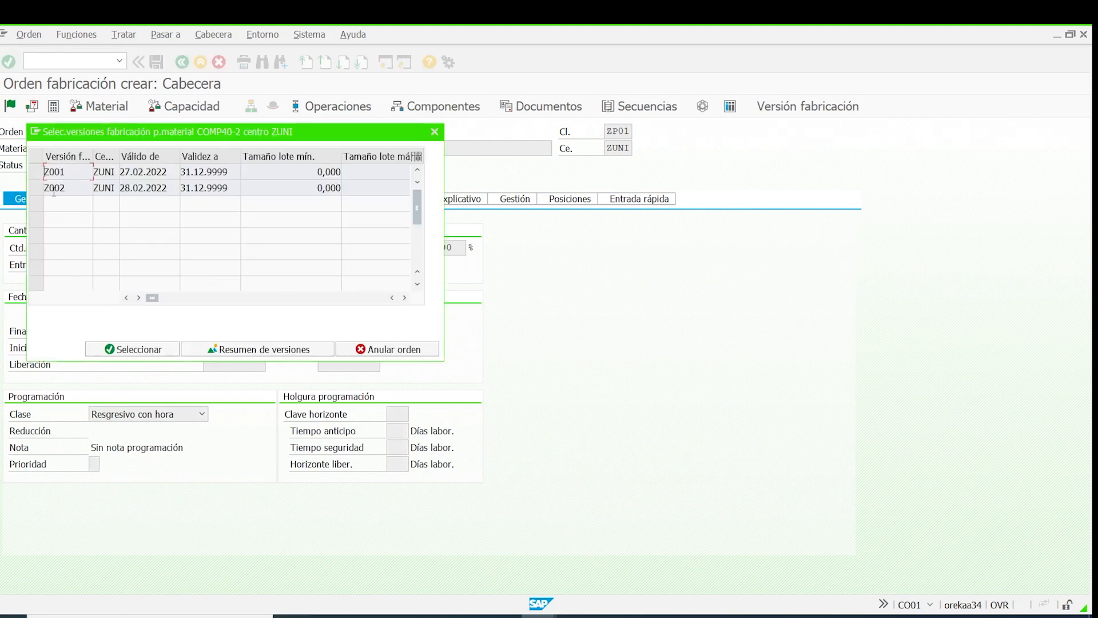
Step: Select production version Z001 for the order finishing on 06.10.2022 and acknowledge the availability notice
left_click(36, 172)
left_click(107, 350)
left_click(374, 448)
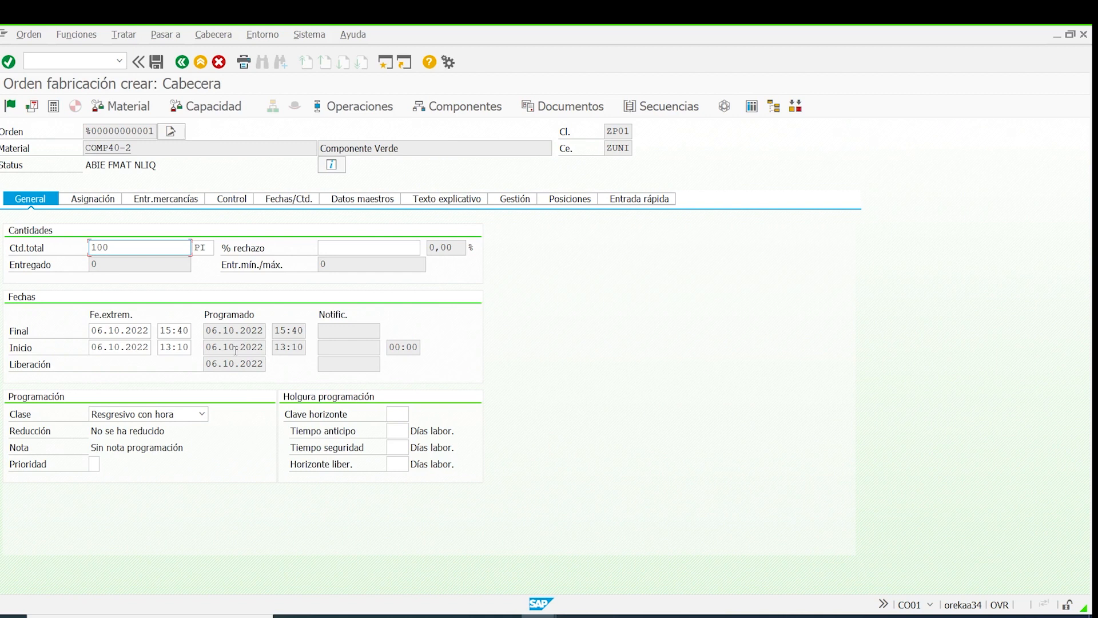
Step: Check the new order's scheduled start and finish, and open its component overview to compare the required quantities
left_click_drag(235, 347, 206, 347)
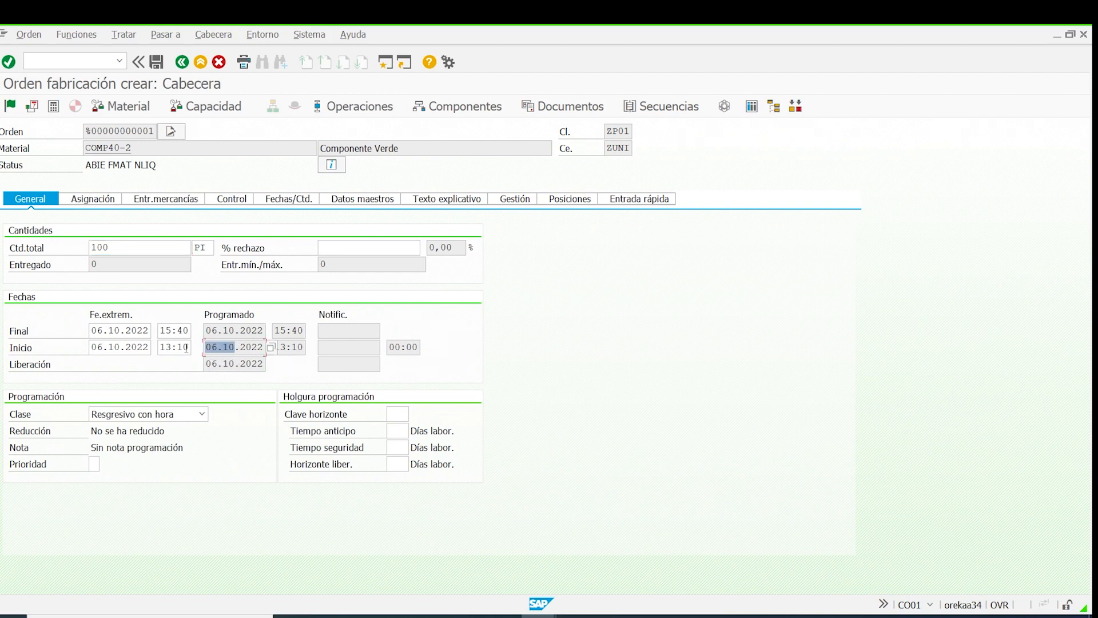
left_click(283, 347)
left_click(279, 331)
left_click(453, 110)
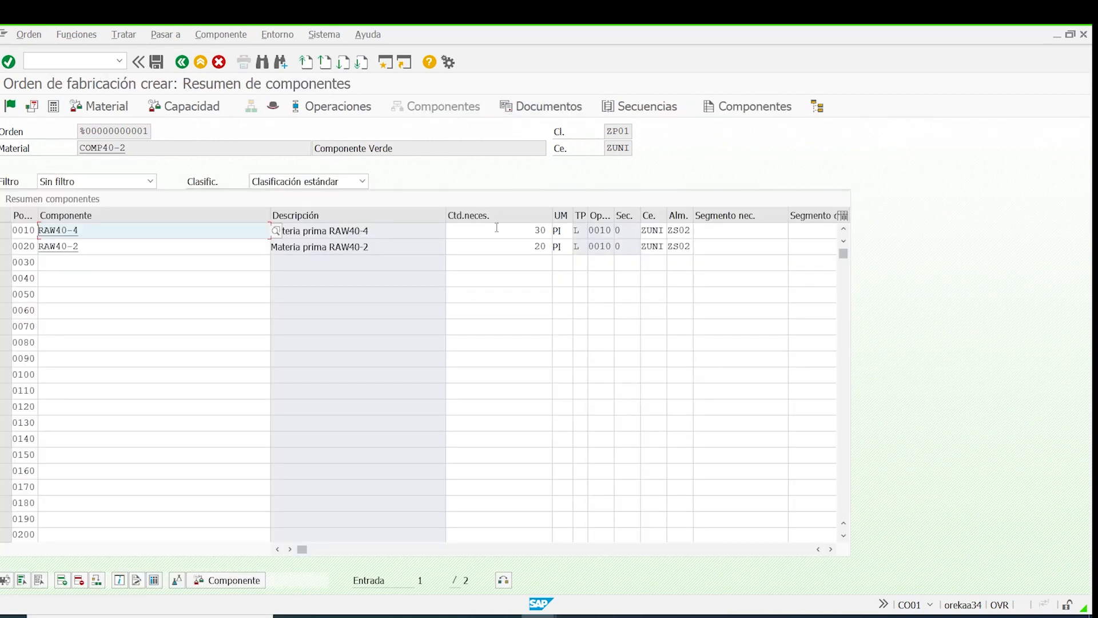
Step: Examine RAW40-4's required quantity, requirement date and change number (Nº mod.) in the new order's component overview
left_click(496, 227)
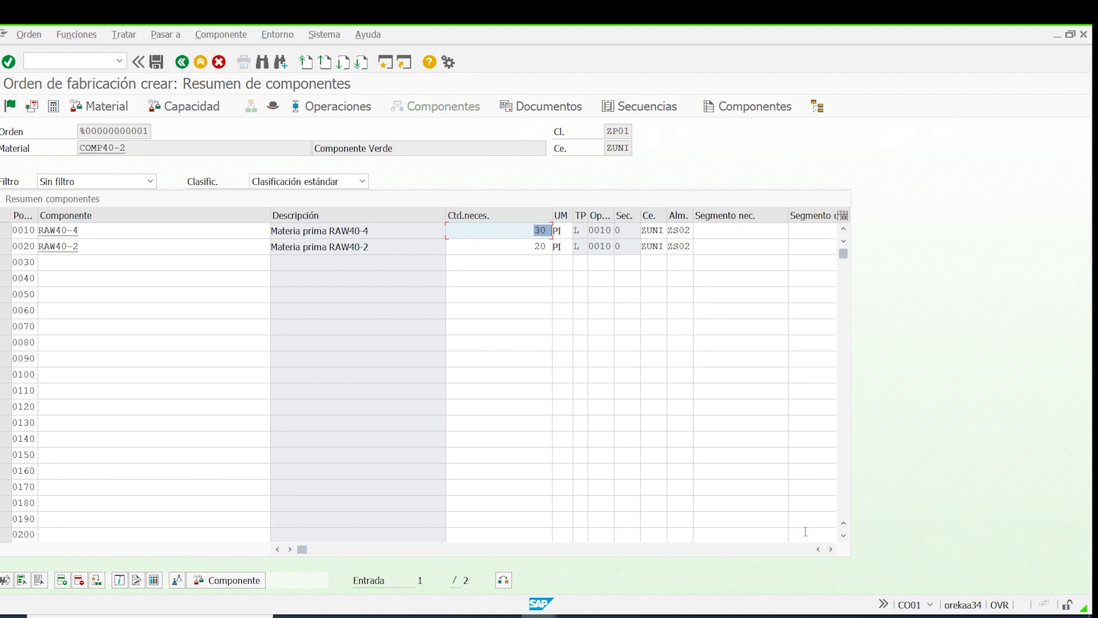
left_click(830, 549)
left_click(830, 549)
left_click(830, 549)
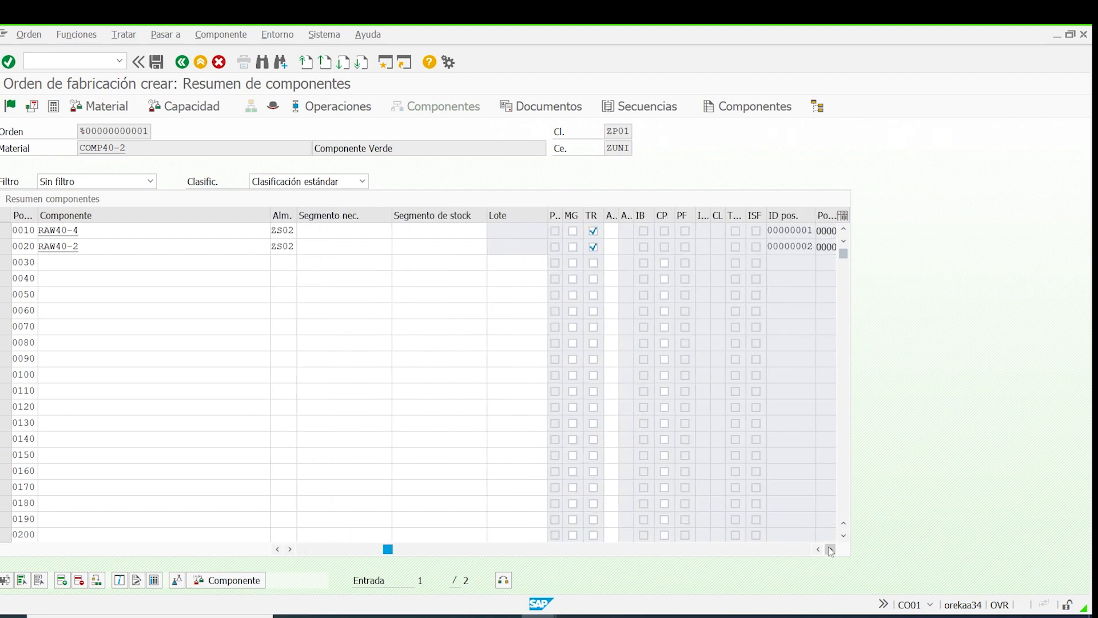
left_click(830, 549)
left_click(830, 549)
left_click(831, 549)
left_click(830, 549)
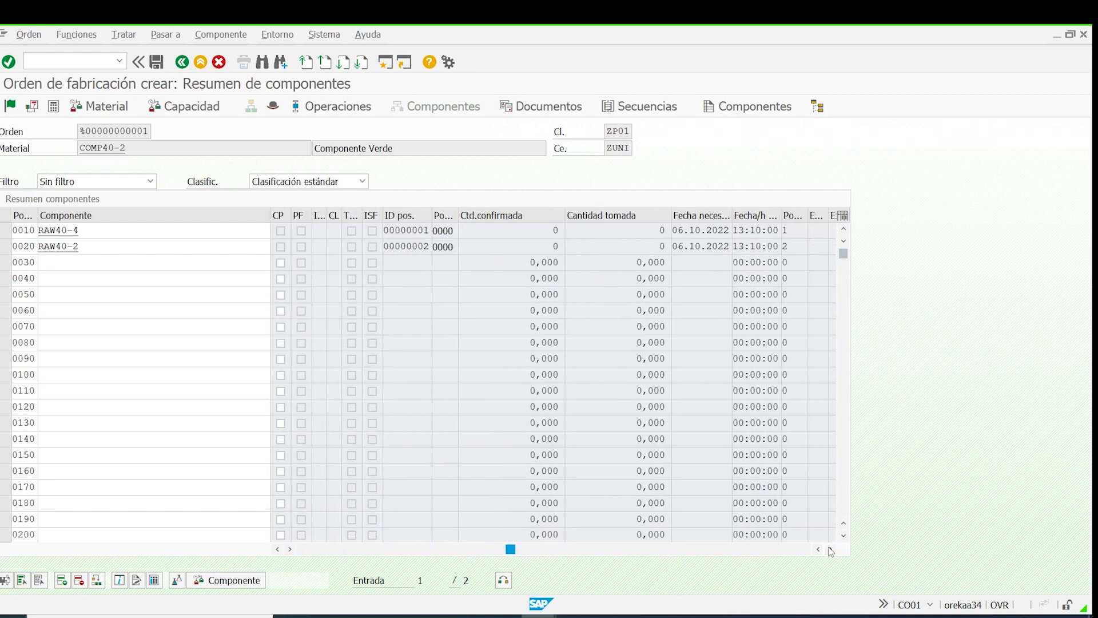
left_click(830, 550)
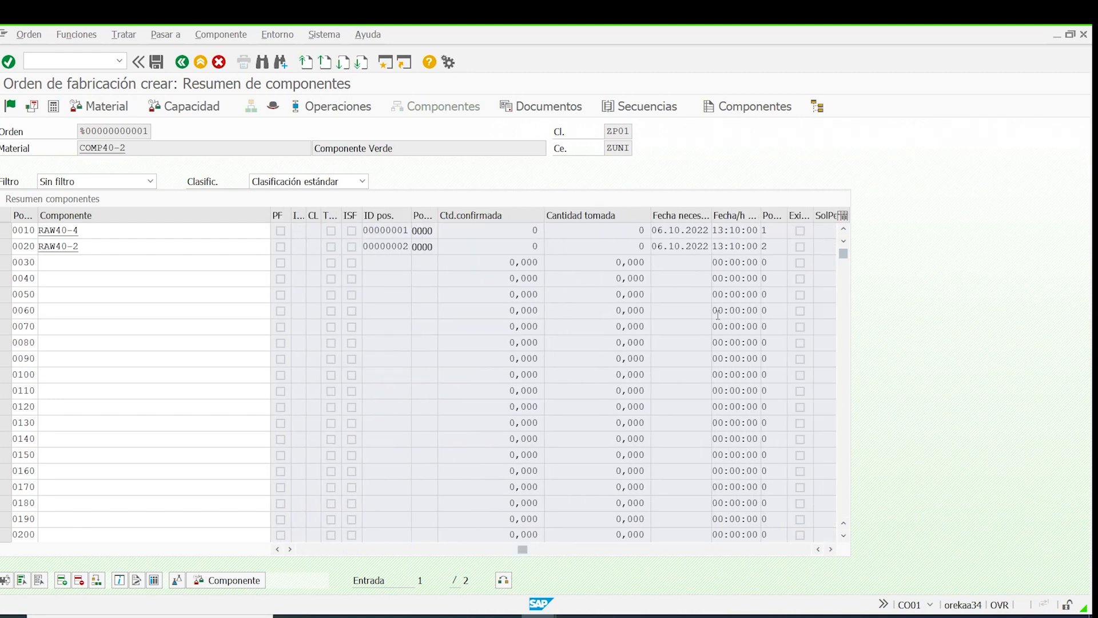
left_click(830, 549)
left_click(830, 549)
left_click(830, 549)
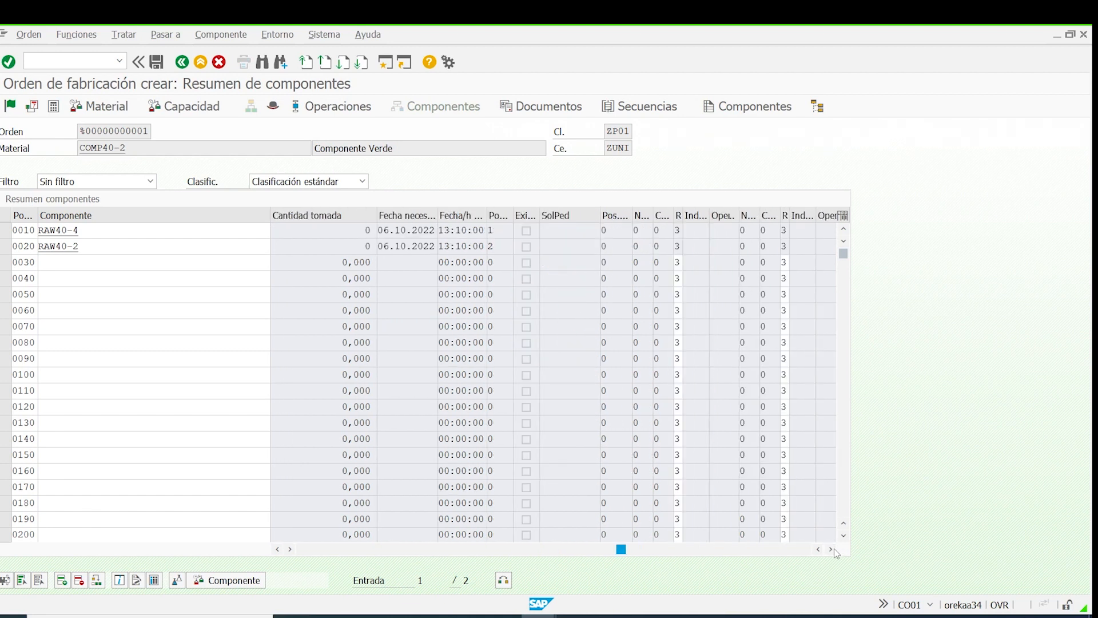
left_click(831, 549)
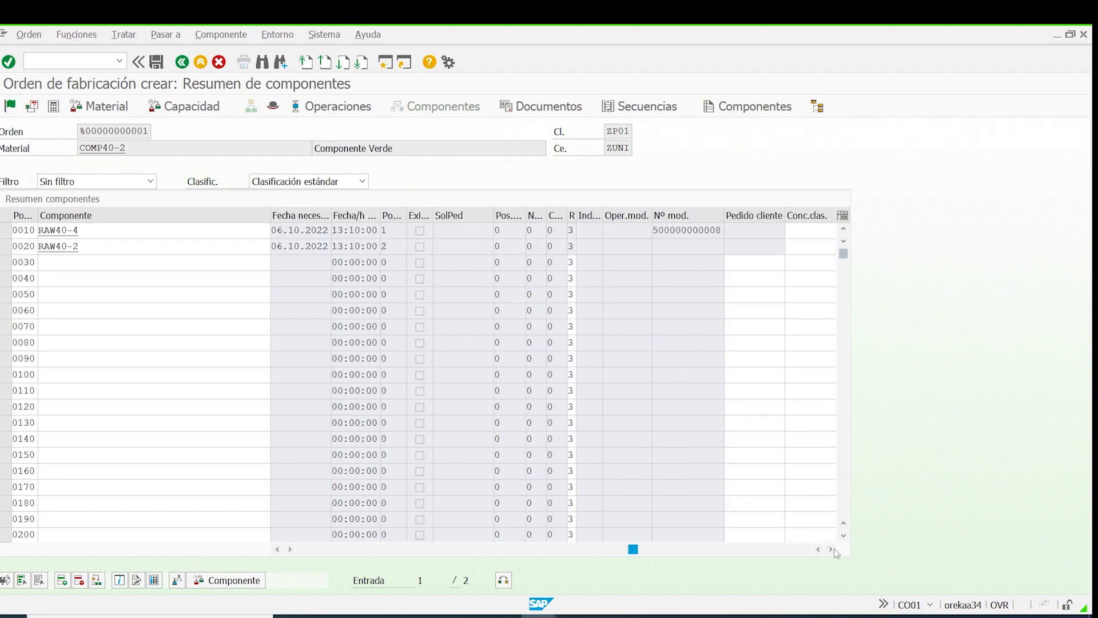
double_click(653, 230)
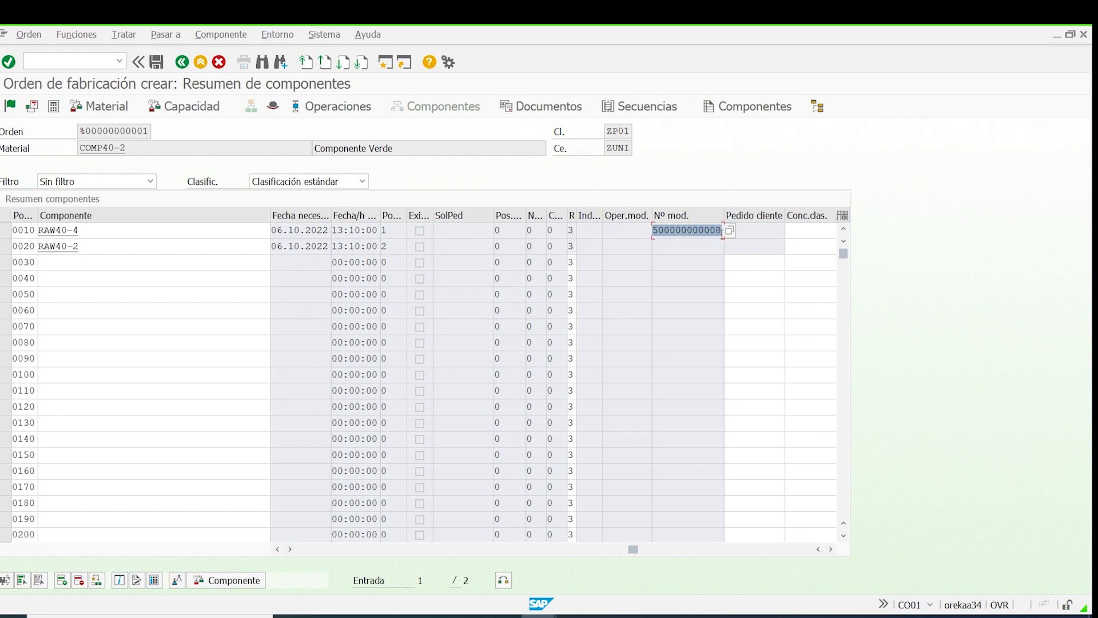
left_click_drag(636, 551, 301, 562)
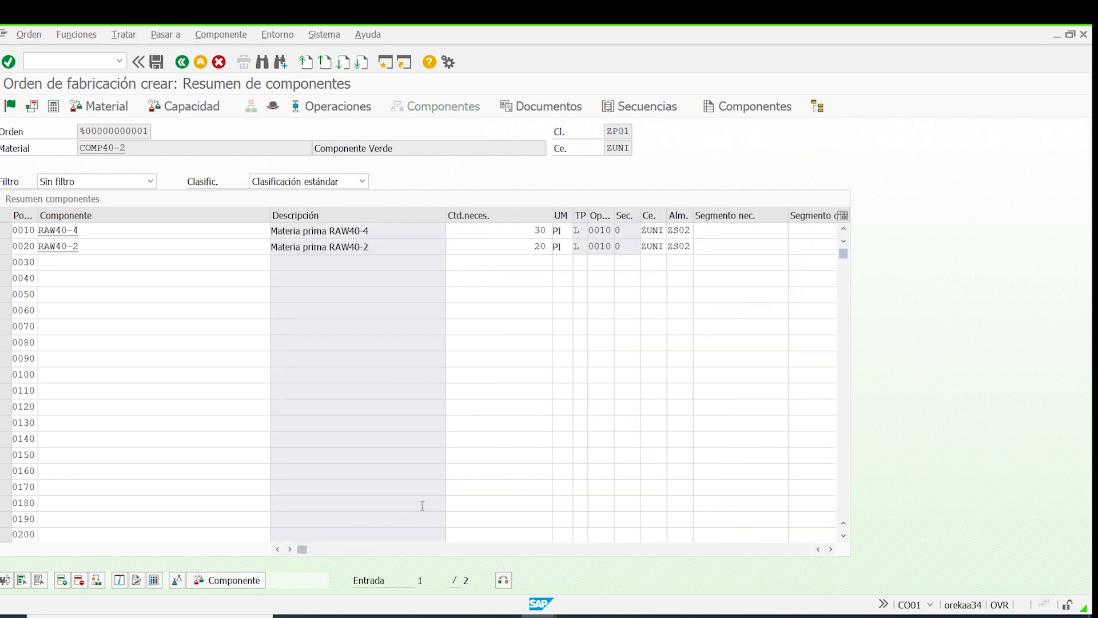
Step: Save the production order and open it for display with transaction CO03 to check its finish date
left_click(154, 66)
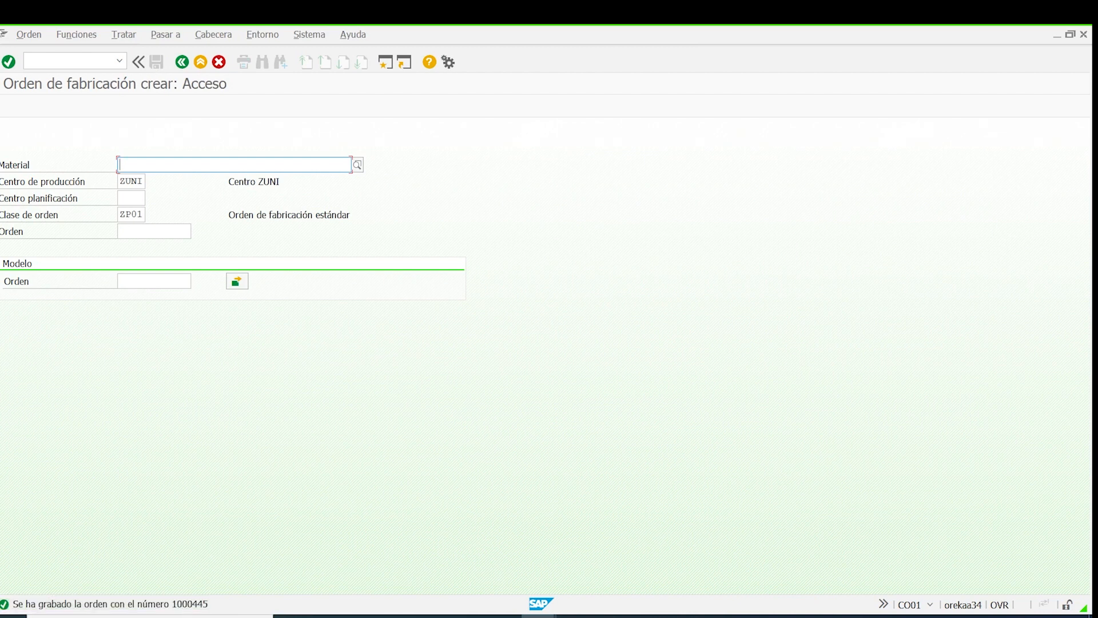
left_click(182, 62)
type("co03")
key("Return")
key("Return")
left_click_drag(138, 252, 85, 255)
left_click_drag(146, 334, 87, 330)
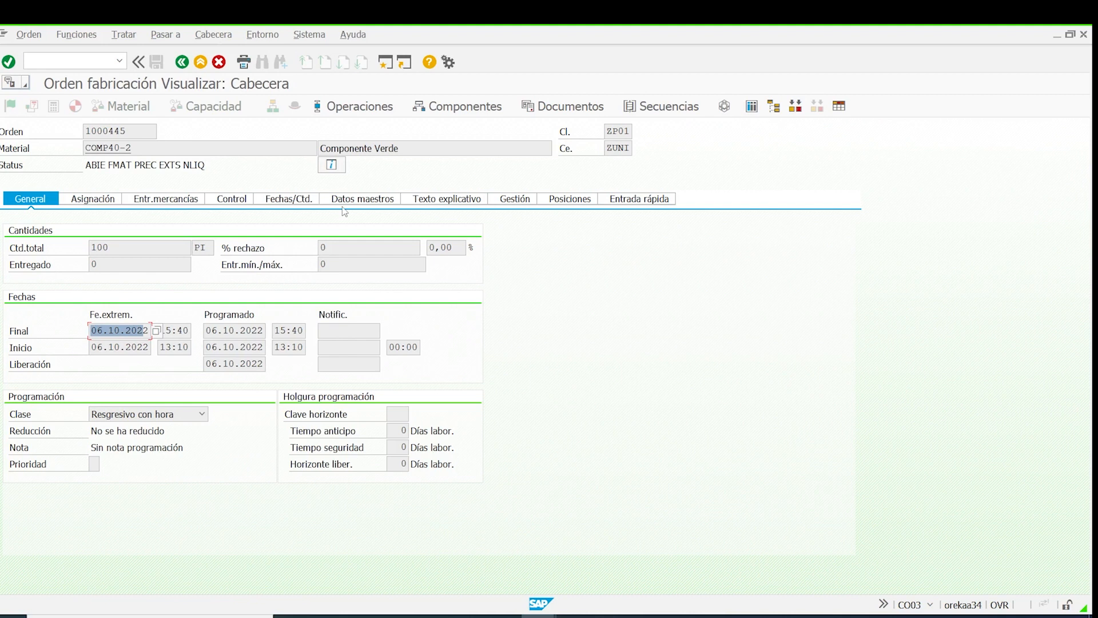
Step: Open the saved order's component overview and check RAW40-4's required quantity and change number
left_click(491, 105)
left_click(483, 234)
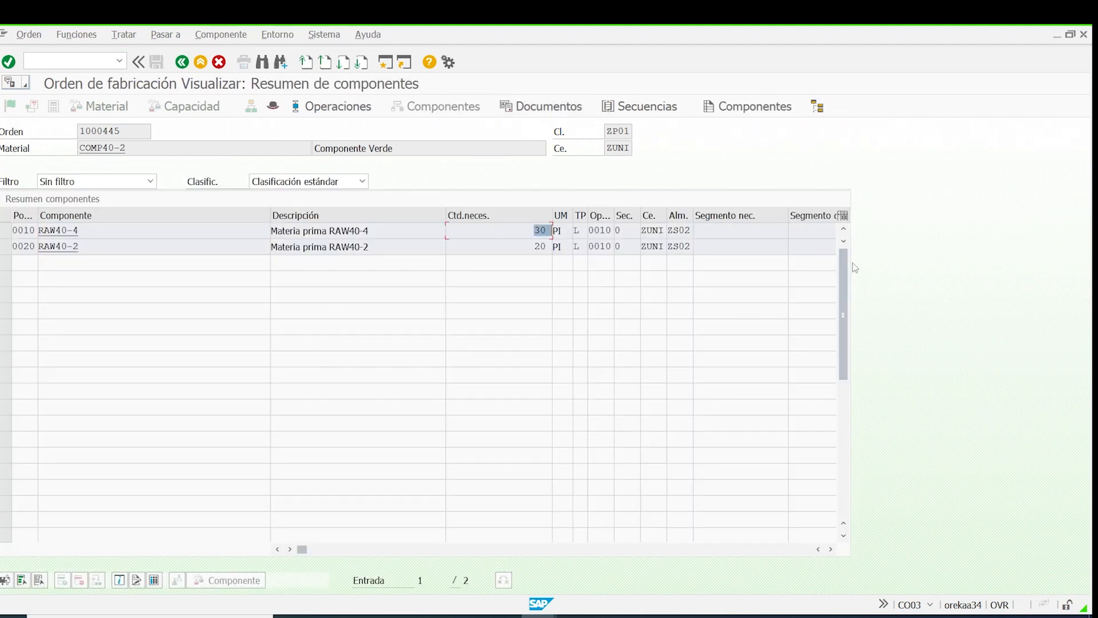
left_click(831, 549)
left_click(831, 549)
left_click(831, 549)
left_click(831, 549)
left_click(831, 549)
left_click(831, 549)
left_click(831, 549)
left_click(831, 549)
left_click(831, 549)
left_click(831, 549)
left_click(831, 549)
left_click(831, 549)
left_click(831, 549)
left_click_drag(548, 230, 650, 227)
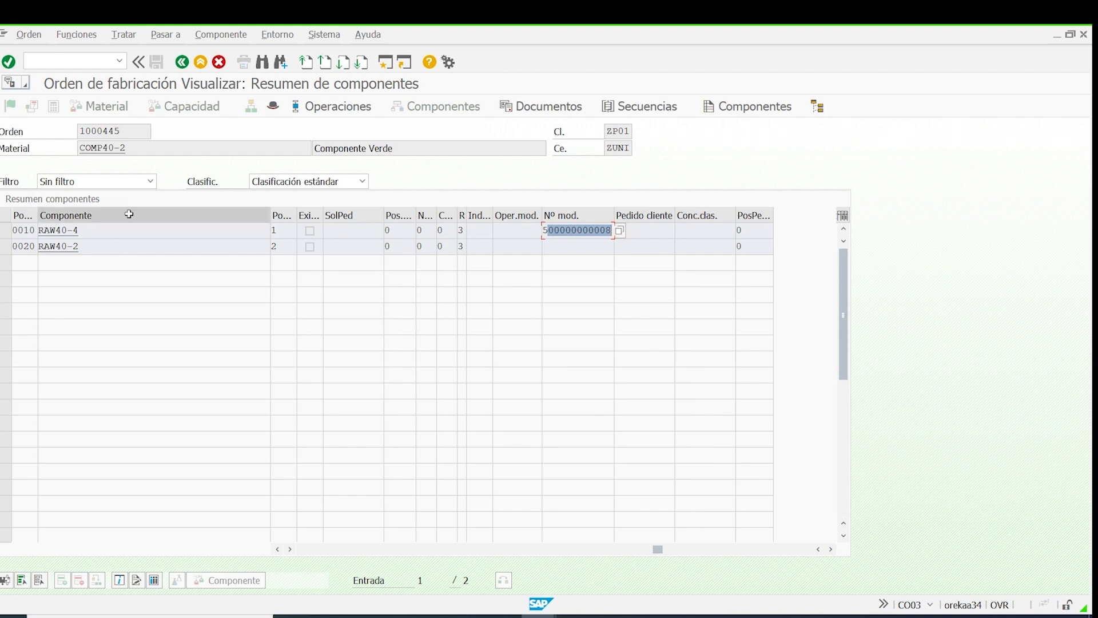
Step: Select the RAW40-4 and RAW40-2 component lines and compare their change number entries
left_click(6, 231)
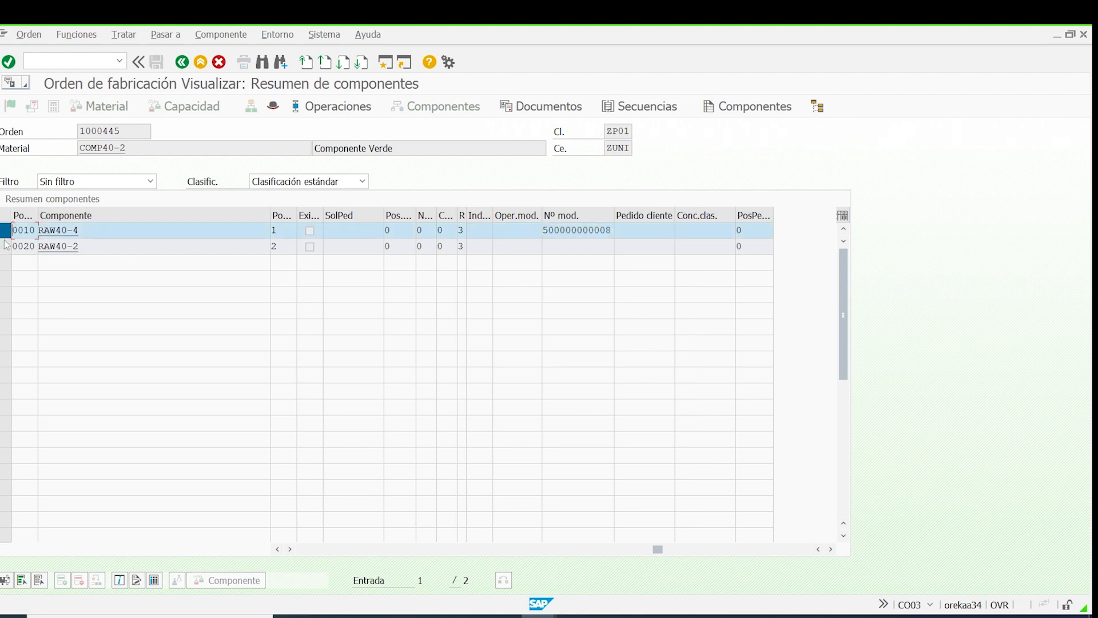
left_click(6, 245, "shift")
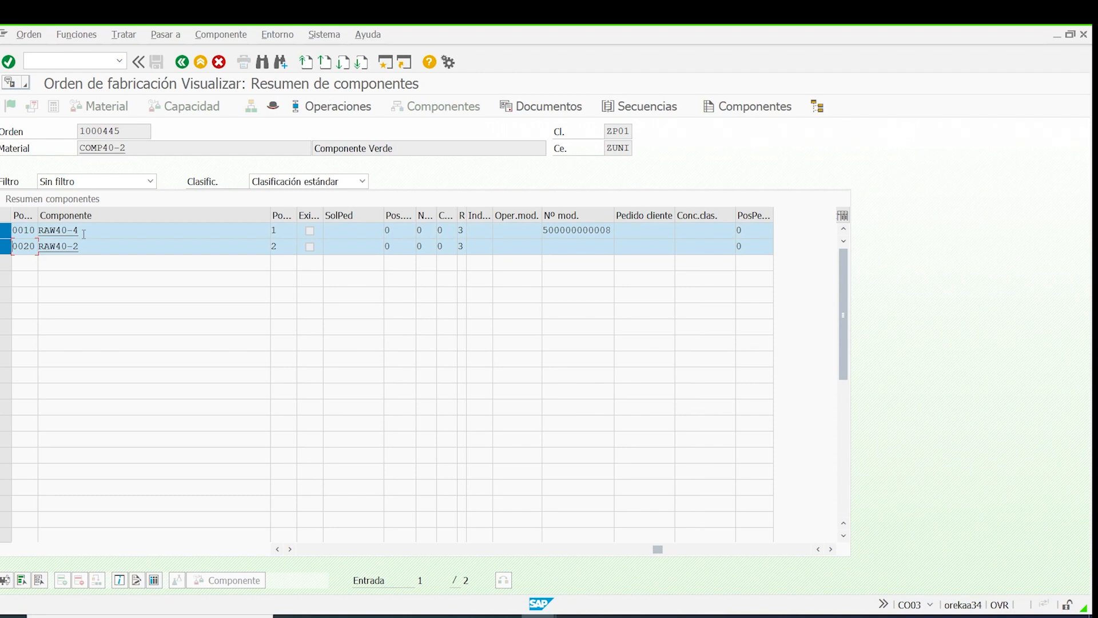
left_click(83, 232)
left_click(85, 246)
left_click(86, 229)
left_click(86, 246)
left_click(83, 231)
left_click(85, 247)
key("ctrl+a")
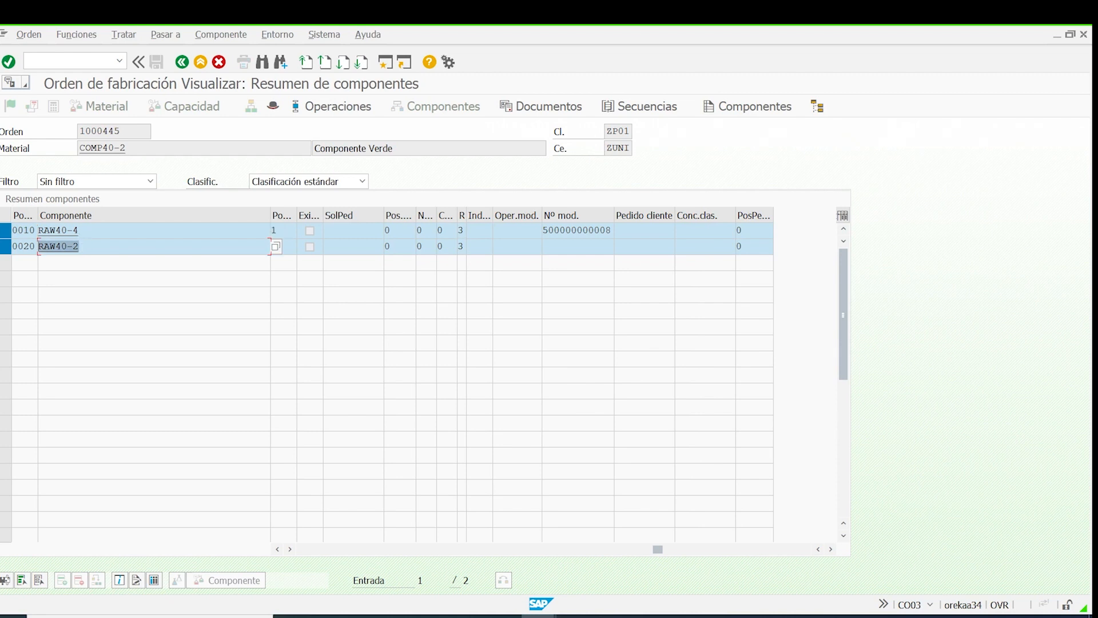
Step: Leave the order display and load the production data structures for COMP40-2, location ZUNI, plan version 000, with /SAPAPO/CURTO_SIMU
left_click(181, 63)
left_click(180, 63)
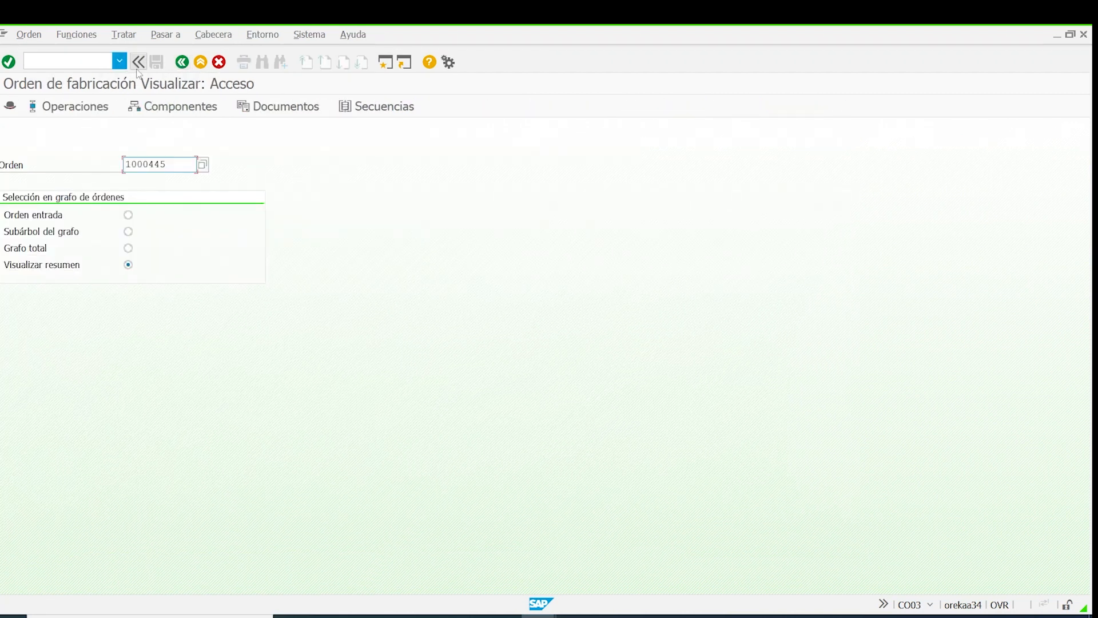
left_click(181, 63)
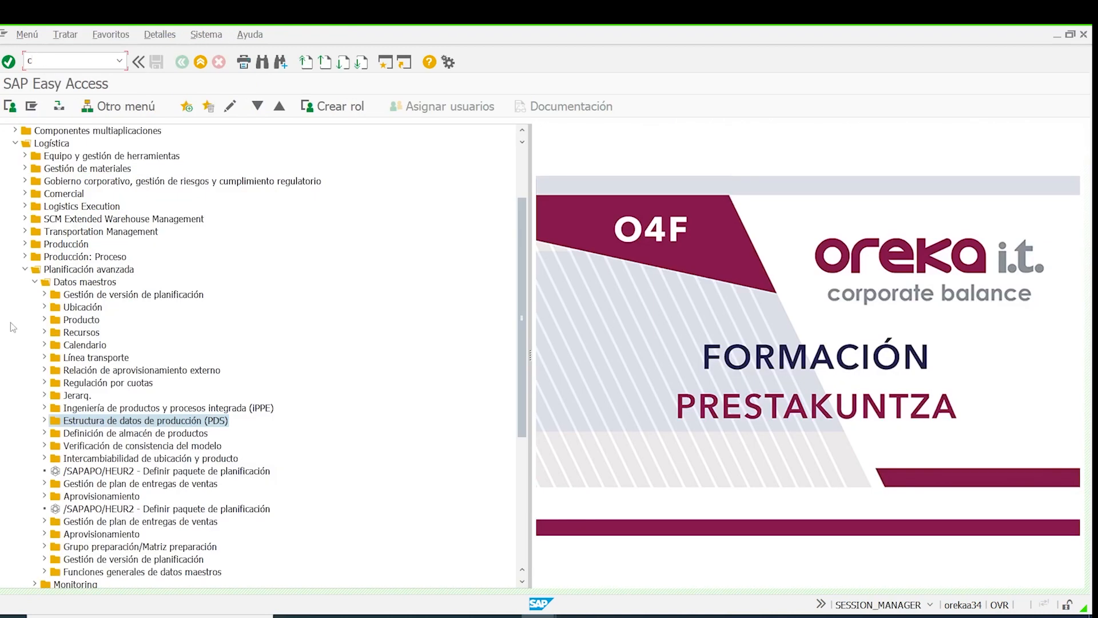
left_click(44, 421)
double_click(89, 434)
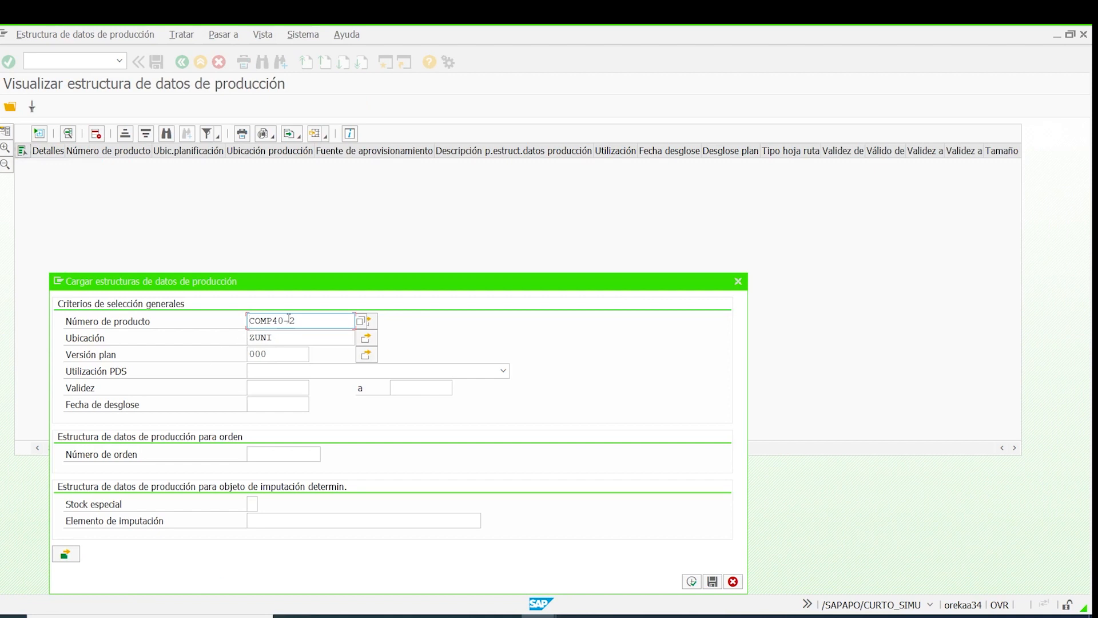
left_click(269, 335)
left_click(261, 353)
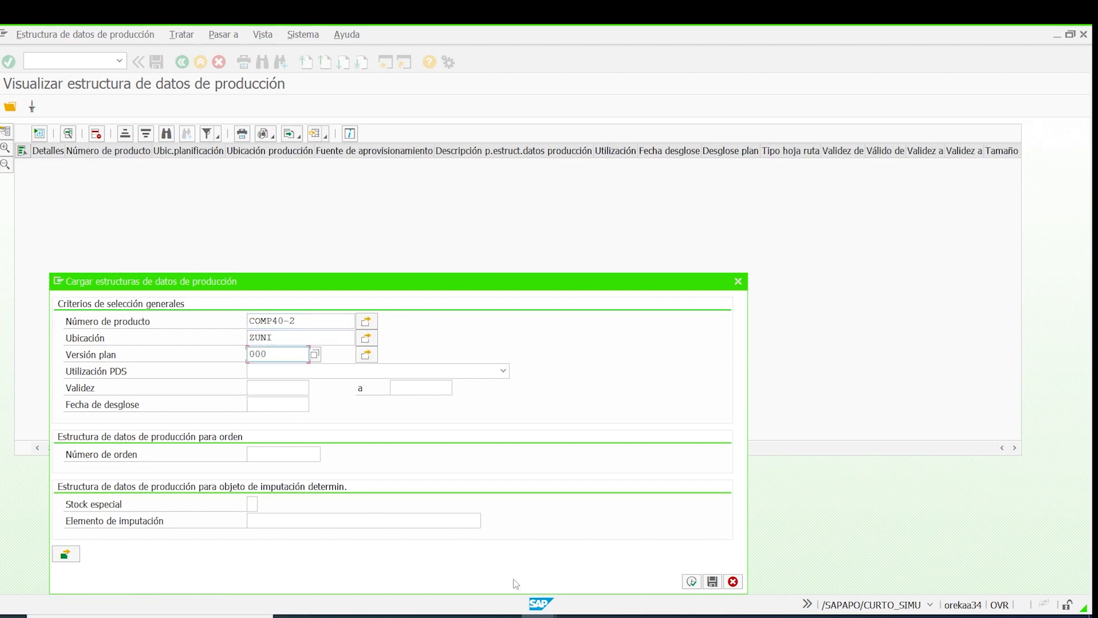
left_click(692, 582)
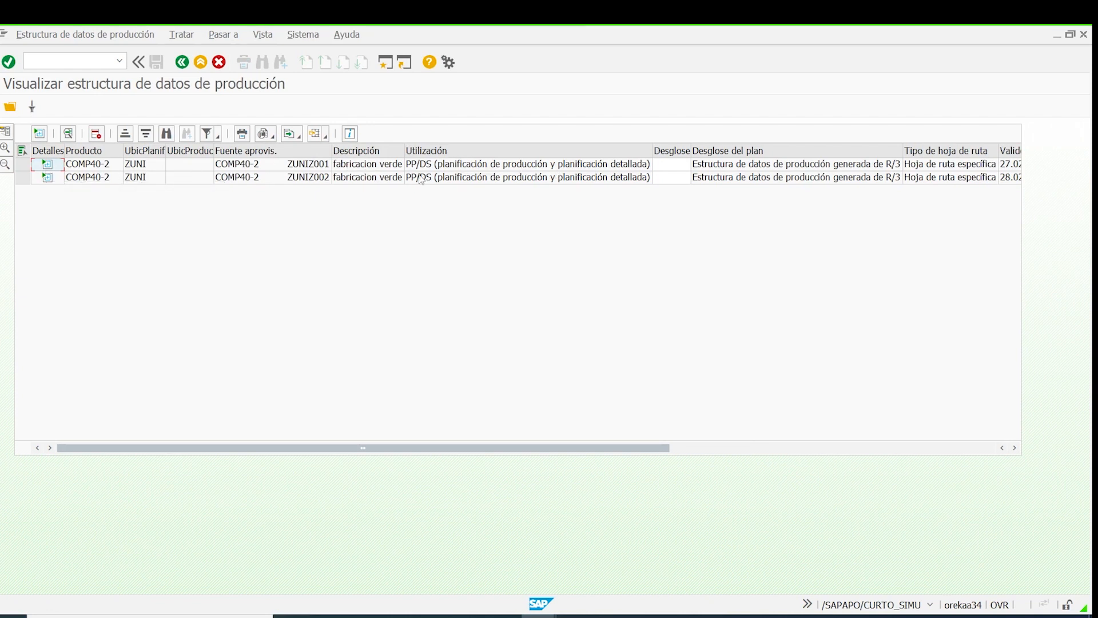
Step: Open the details of production data structure ZUNIZ001 and inspect its component list
left_click(301, 167)
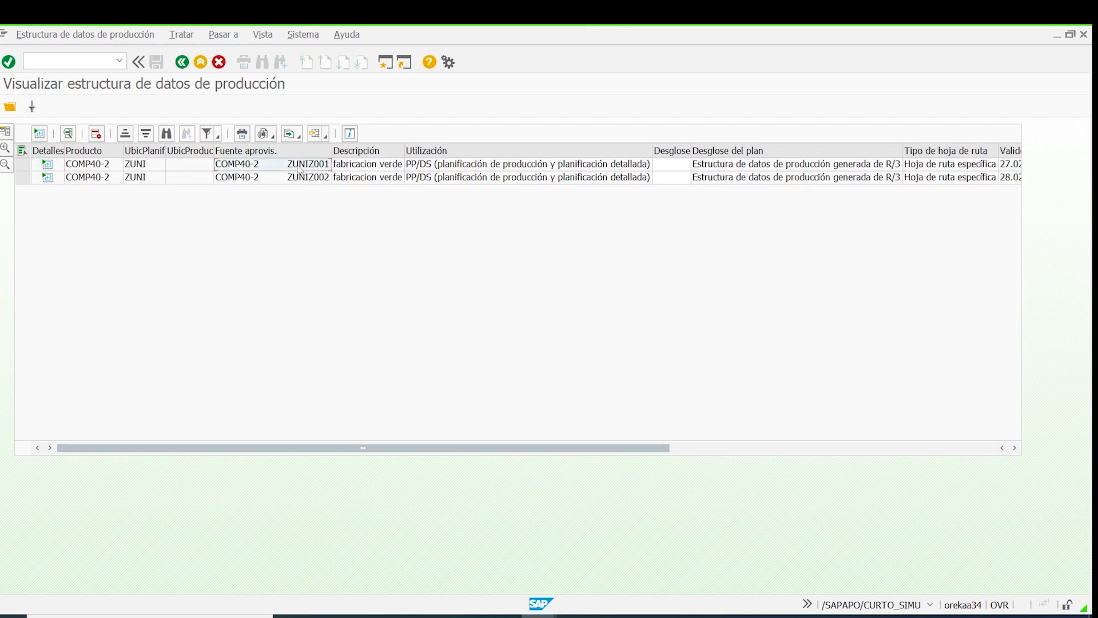
left_click(48, 165)
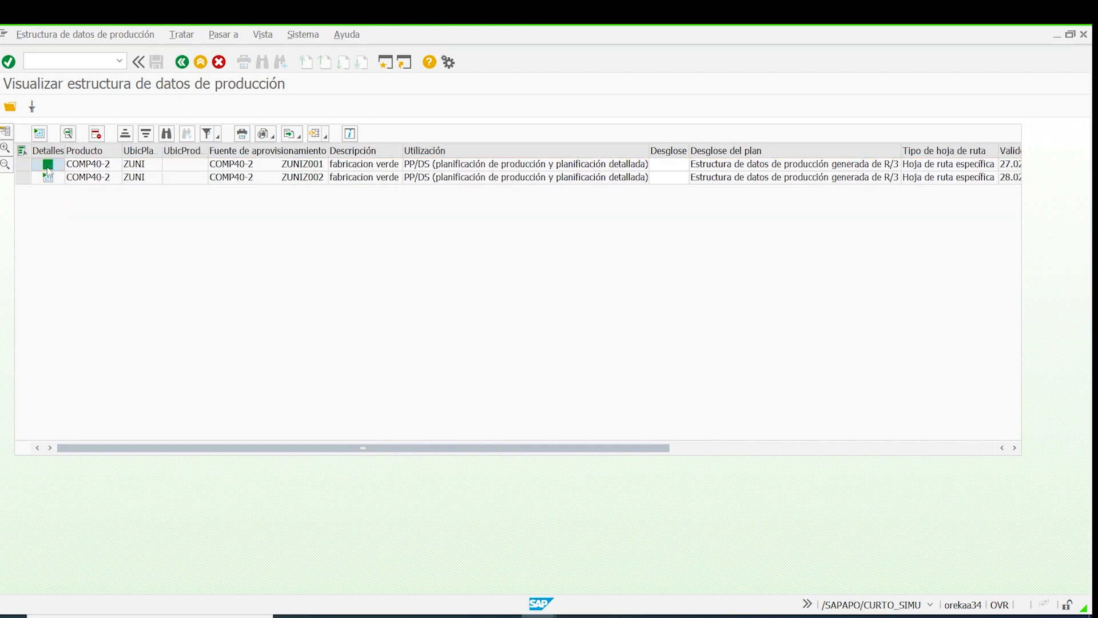
left_click(92, 349)
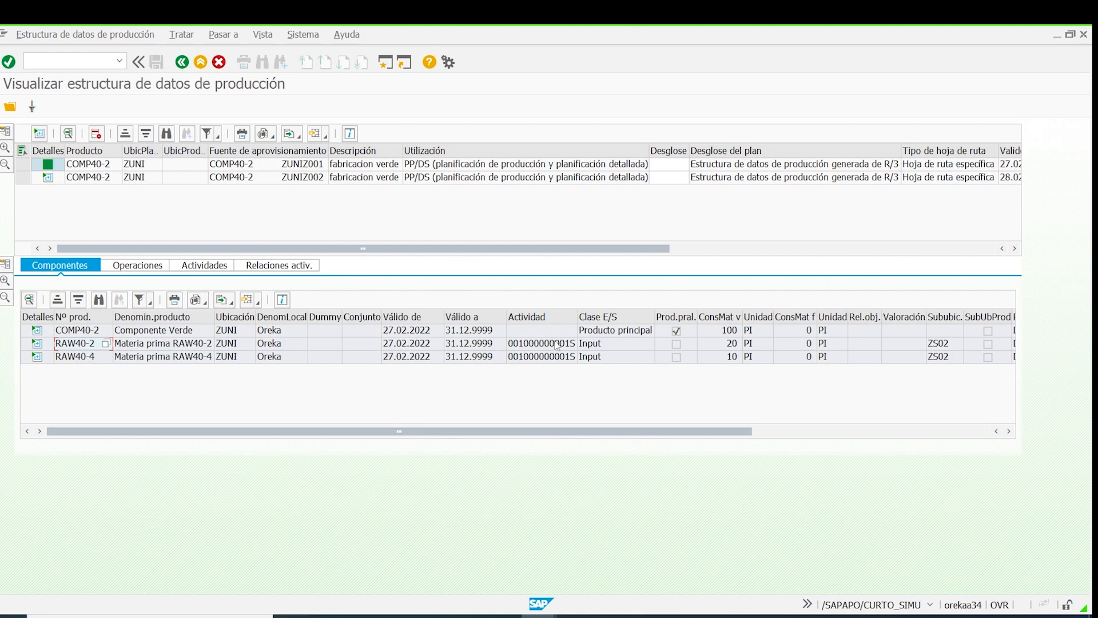
Step: Add the Número modificación column to the component list's layout and place it just before Válido de
left_click(256, 300)
left_click(318, 334)
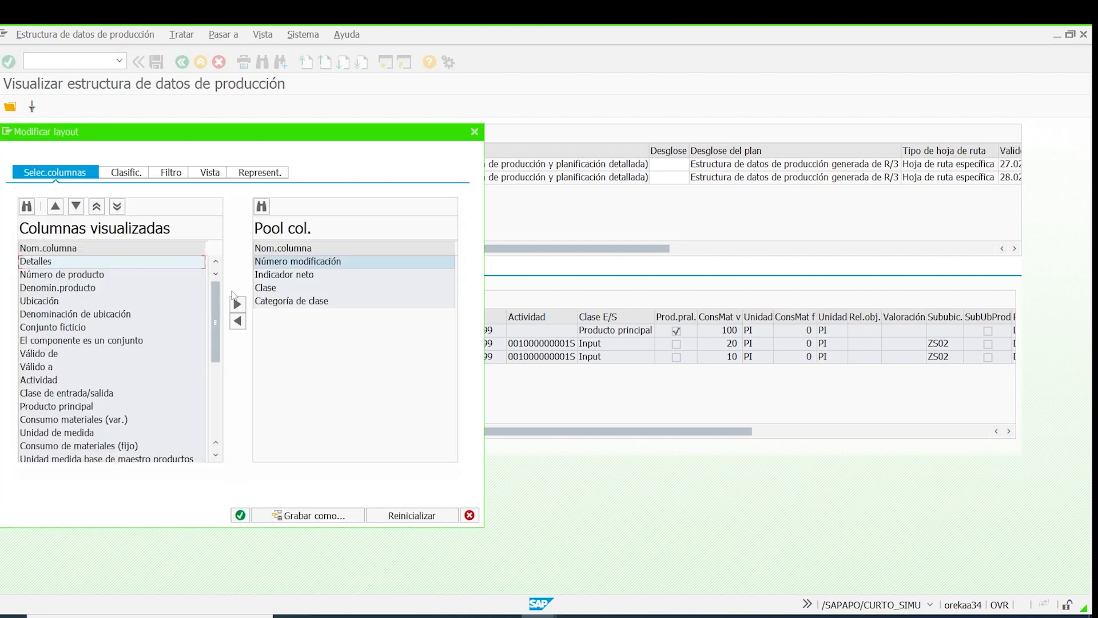
left_click(239, 321)
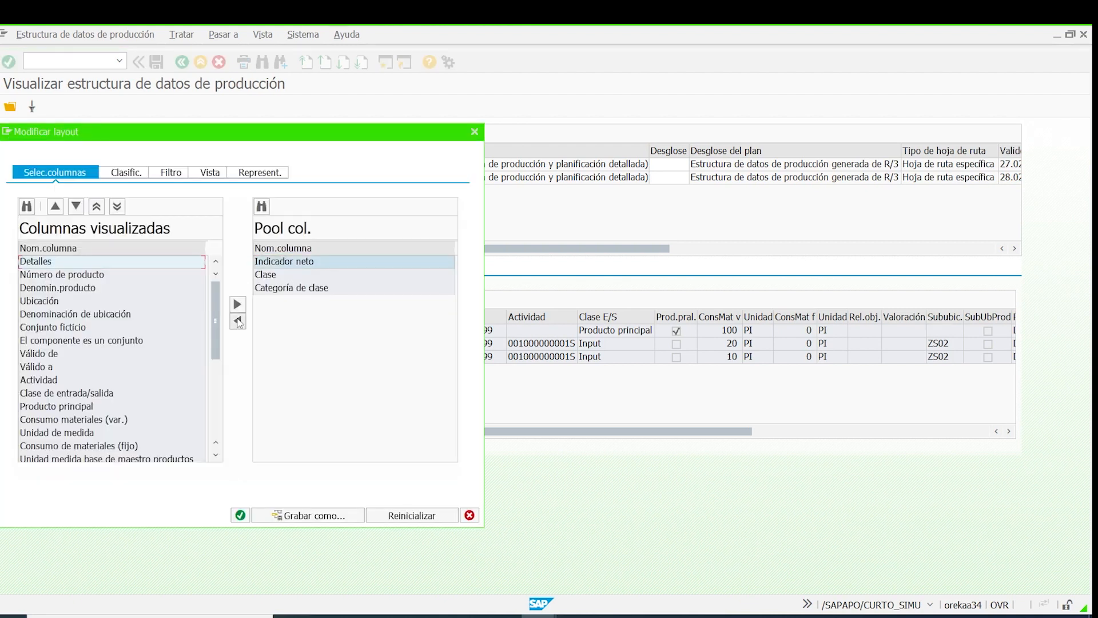
left_click(241, 515)
left_click_drag(653, 431, 996, 458)
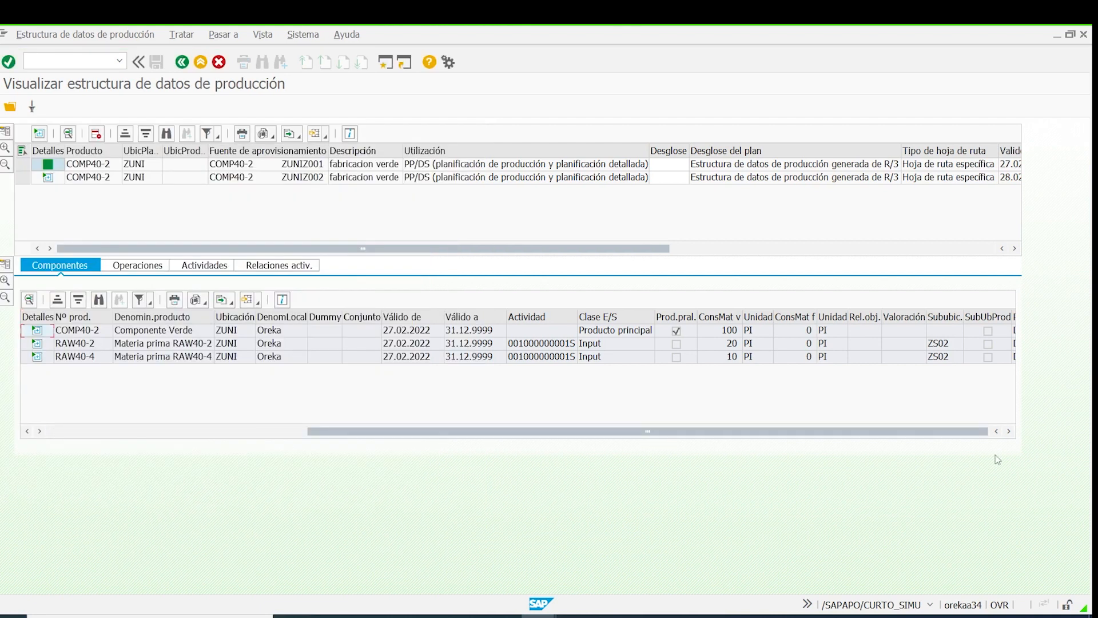
left_click(944, 318)
left_click_drag(945, 319, 387, 369)
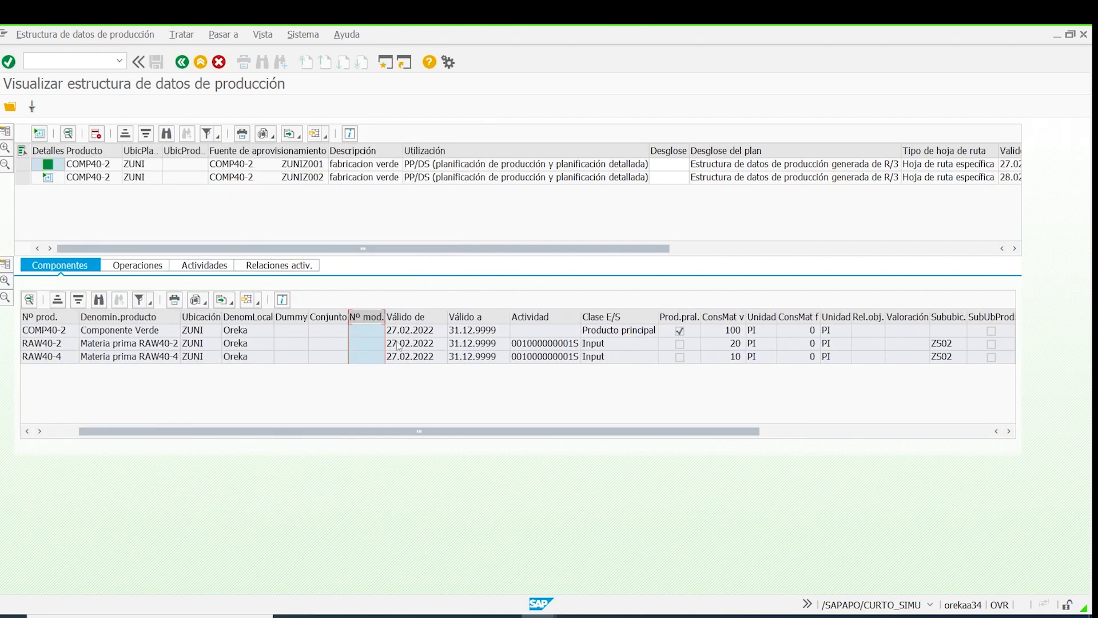
Step: Leave the production data structure display and start the PDS transfer transaction curtoadv_create
left_click(182, 62)
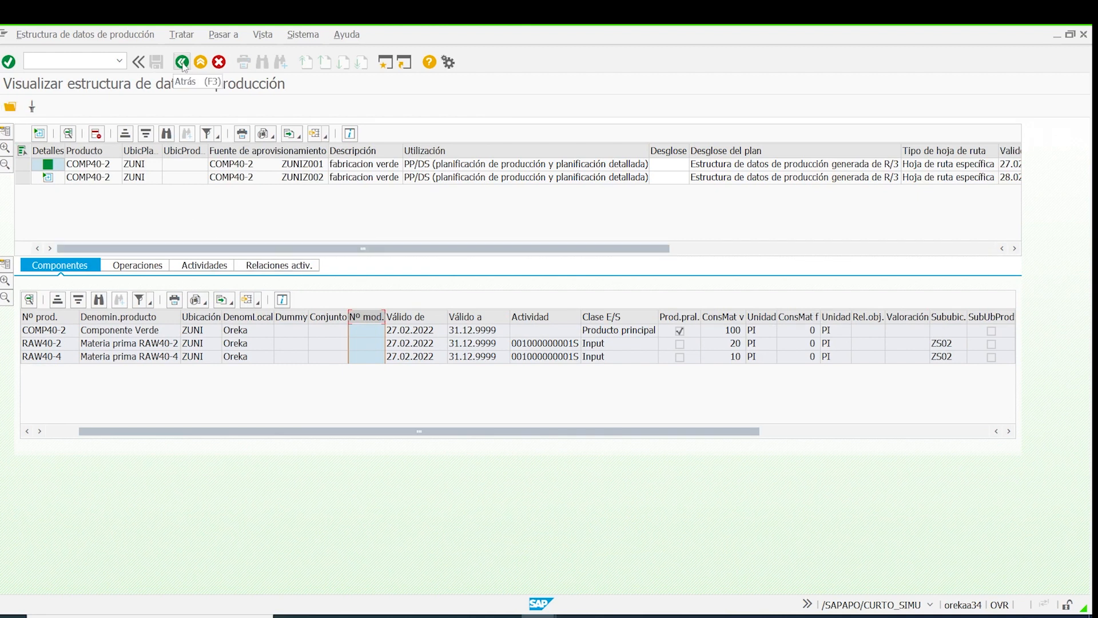
left_click(104, 61)
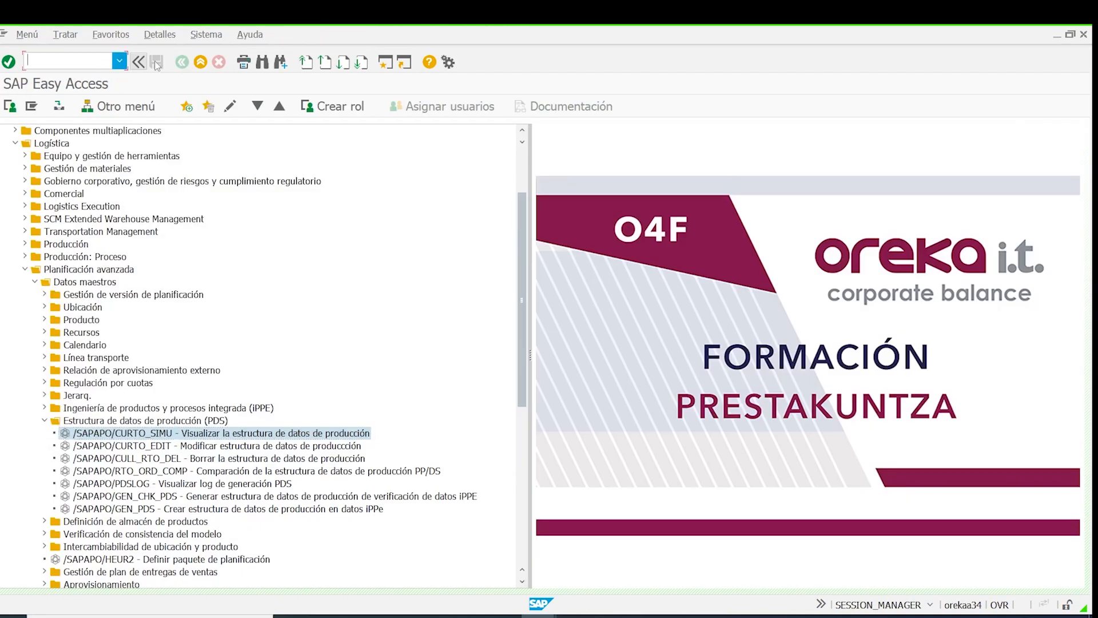
type("curtoadv_create")
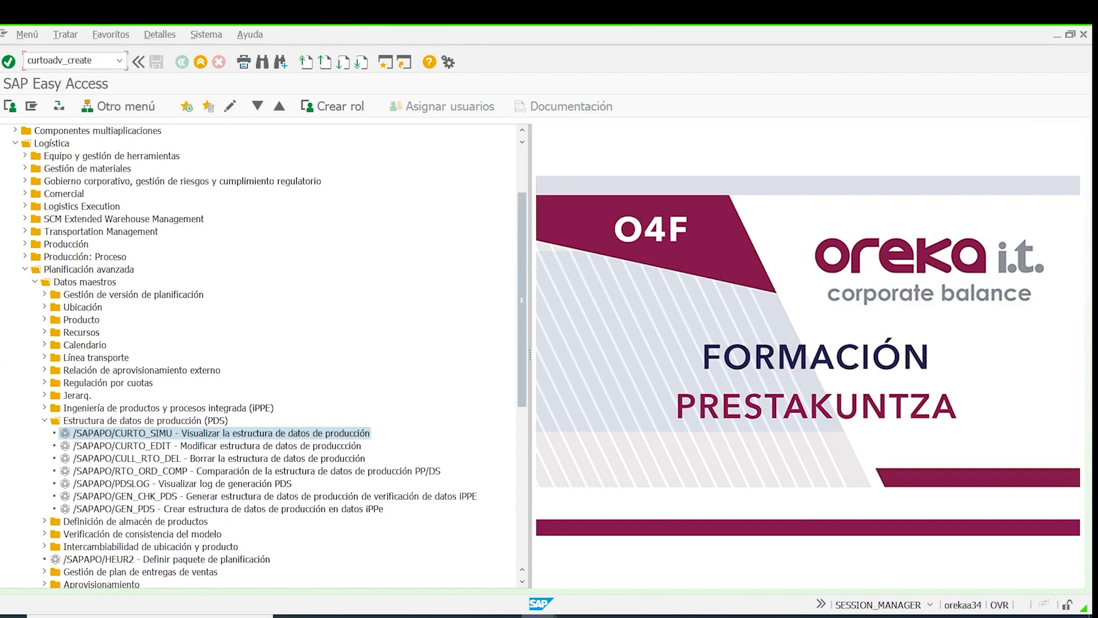
key("Return")
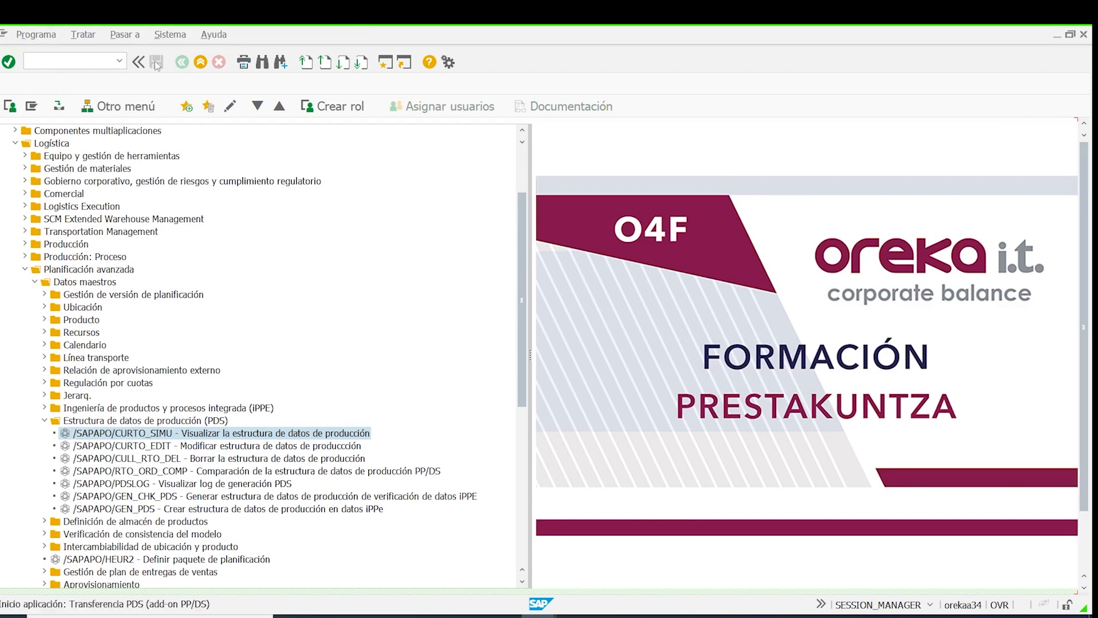
Step: Restrict the COMP40-2 transfer to production versions Z001 to Z002
left_click(203, 237)
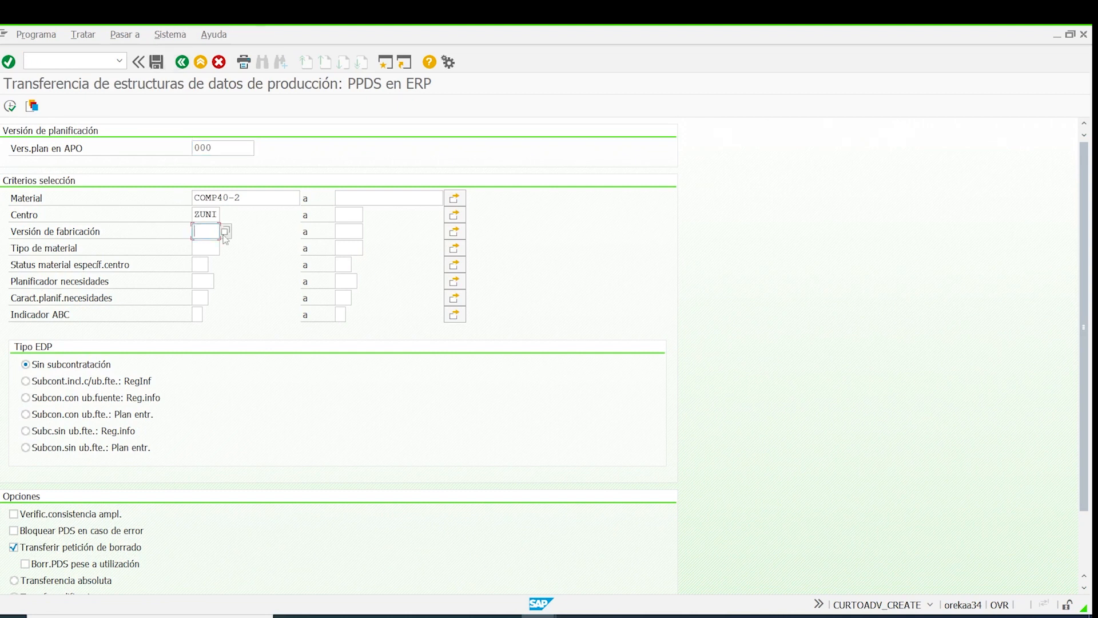
left_click(226, 233)
left_click(709, 588)
left_click(353, 234)
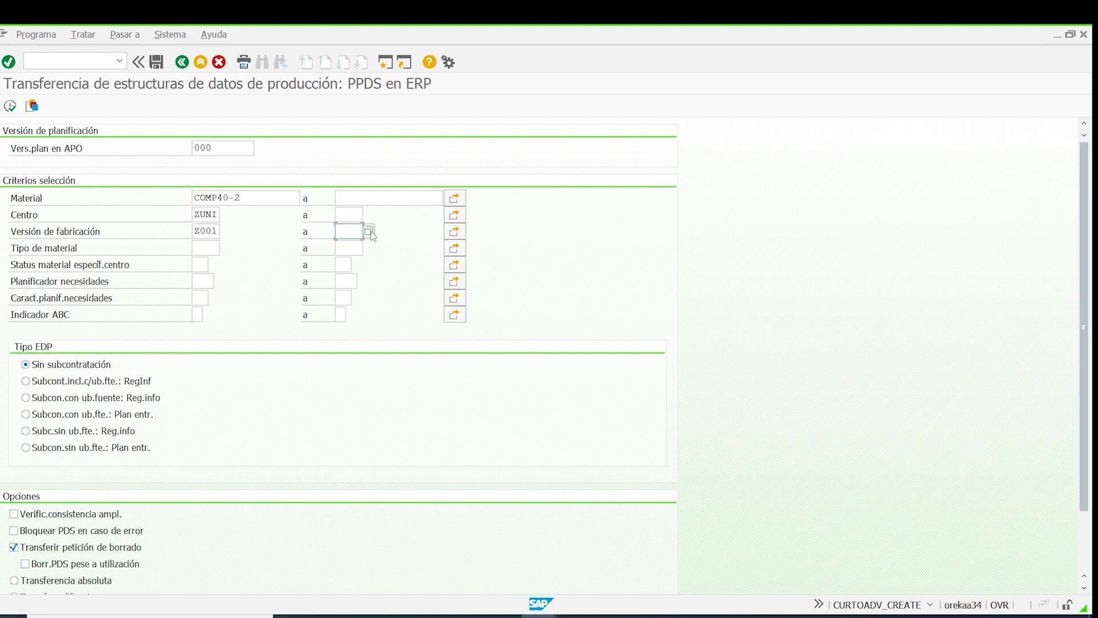
left_click(371, 231)
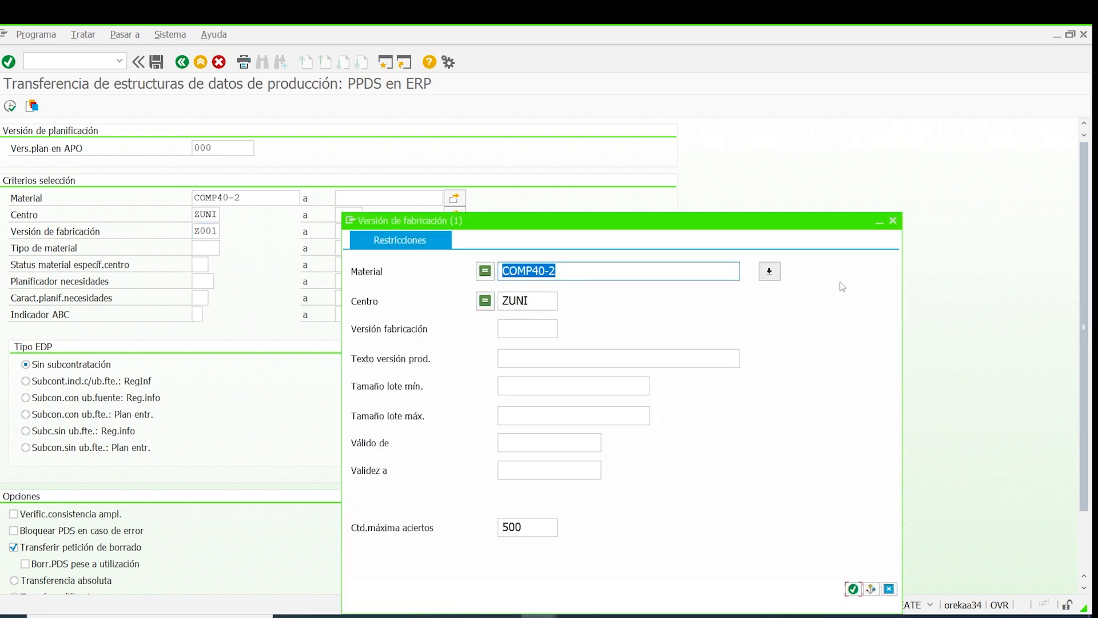
left_click(852, 589)
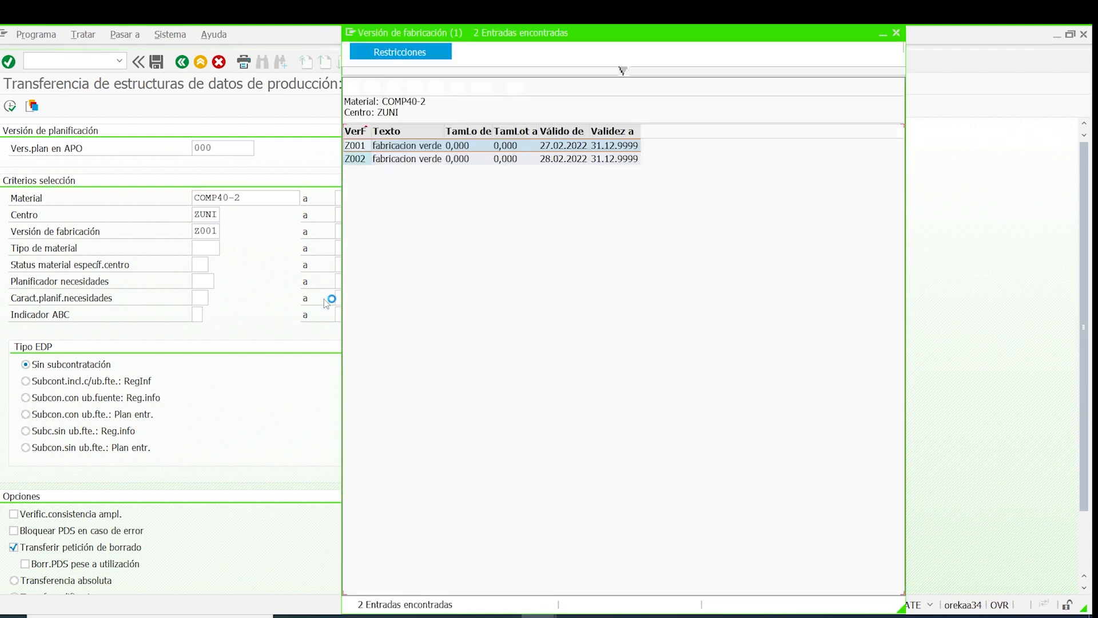
double_click(366, 160)
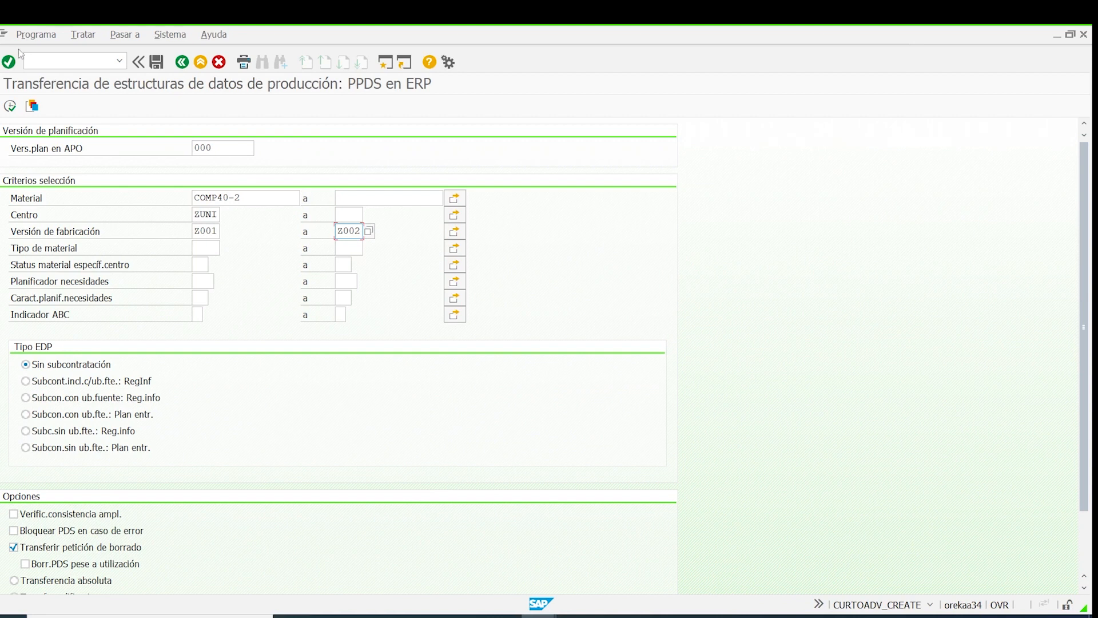
Step: Open a new session, start transaction C223, clear the Grupo filter and load COMP40-2's production versions in plant ZUNI
left_click(4, 34)
left_click(55, 152)
type("c")
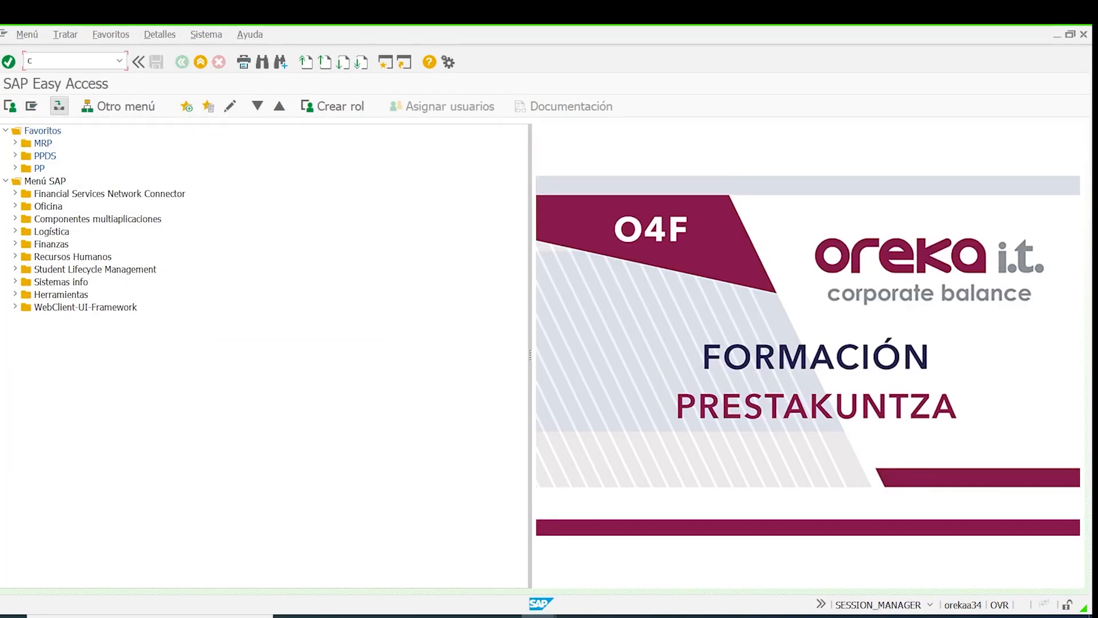
type("223")
key("Return")
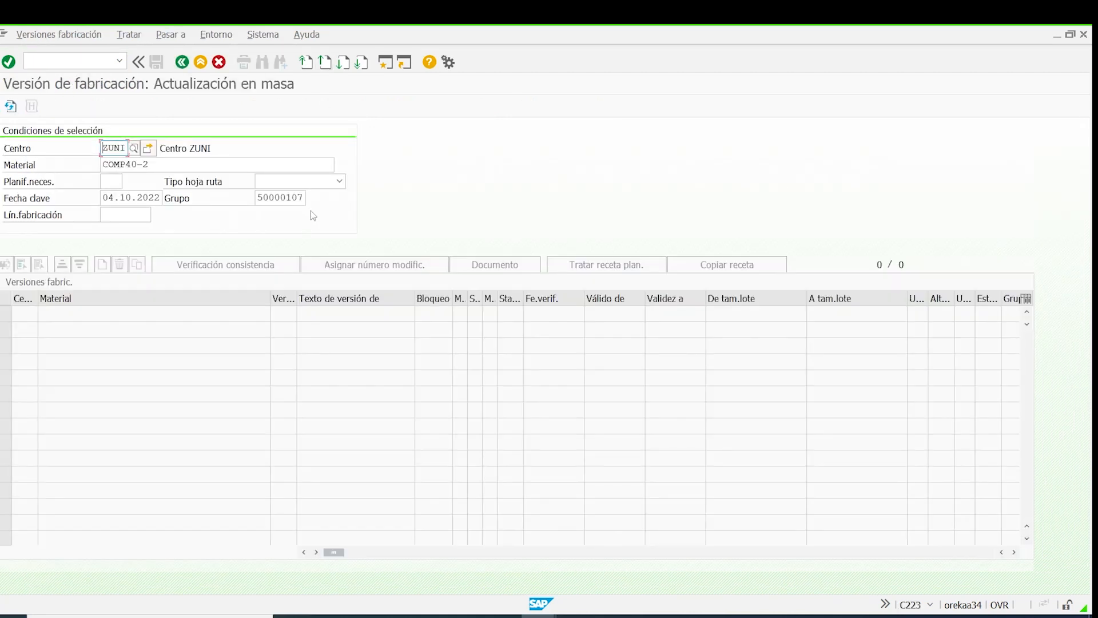
double_click(291, 198)
key("BackSpace")
key("Return")
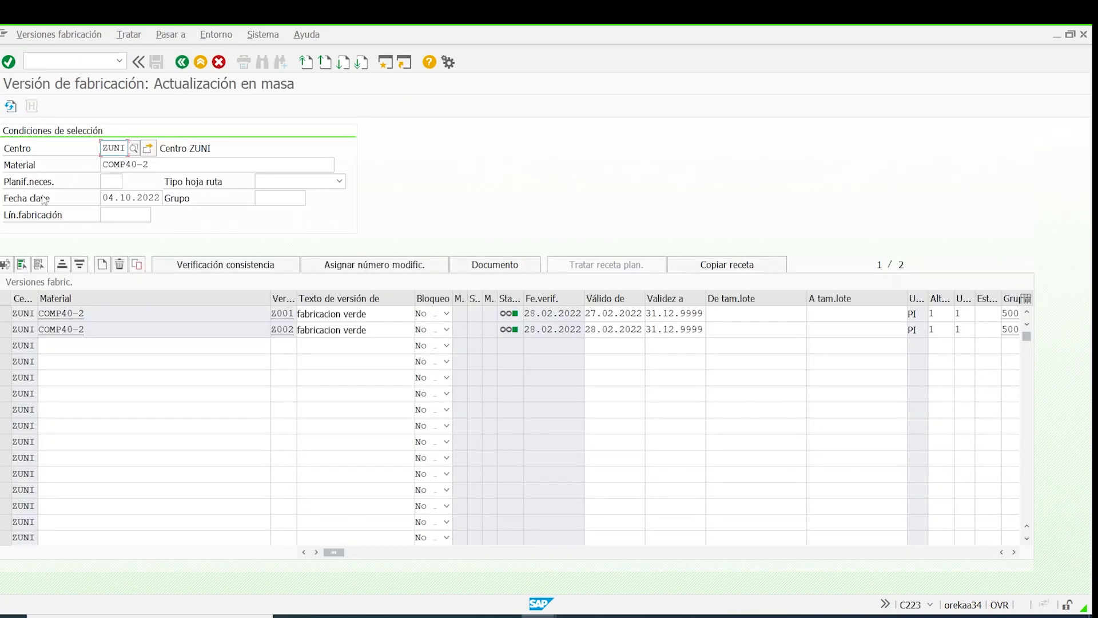
Step: Inspect the routing and BOM details of production versions Z001 and Z002, and leave the mass processing screen
double_click(85, 313)
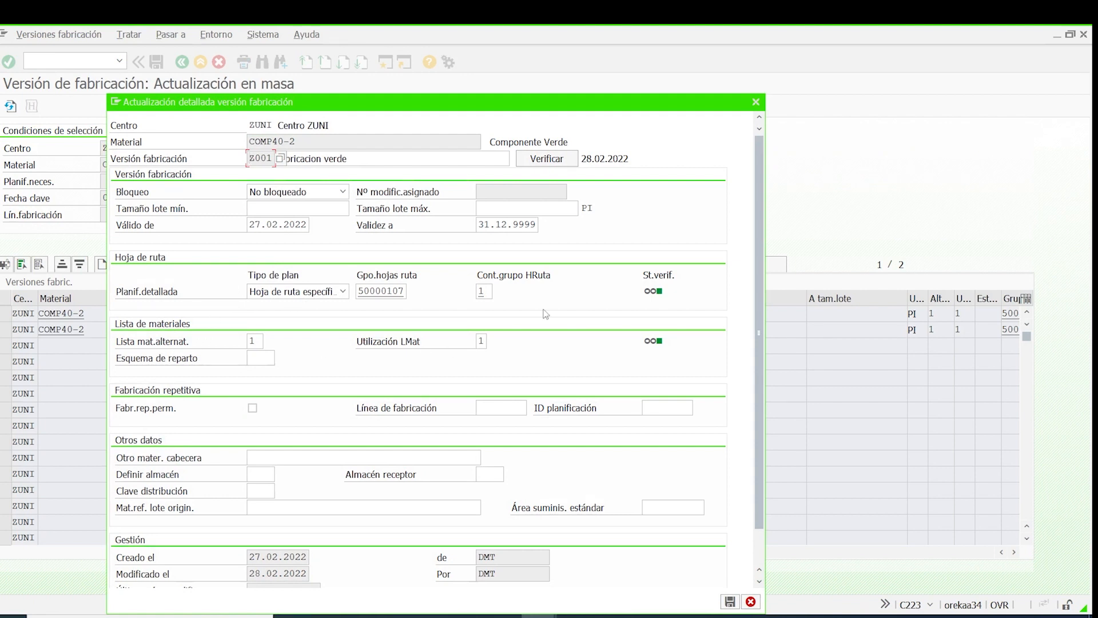
left_click(755, 102)
double_click(79, 330)
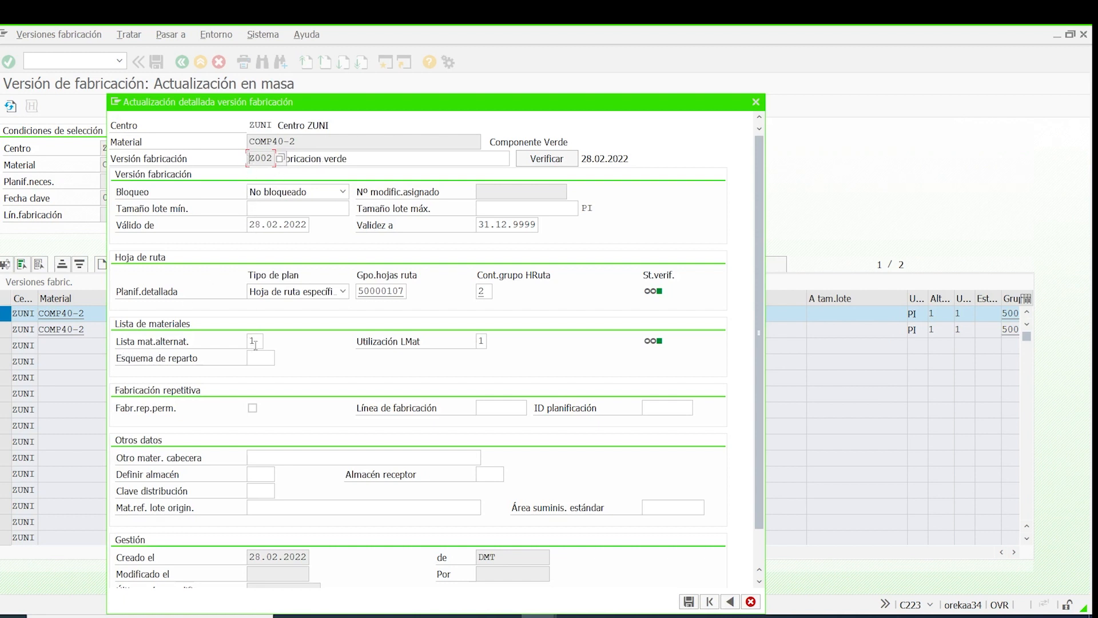
left_click(756, 103)
left_click(200, 62)
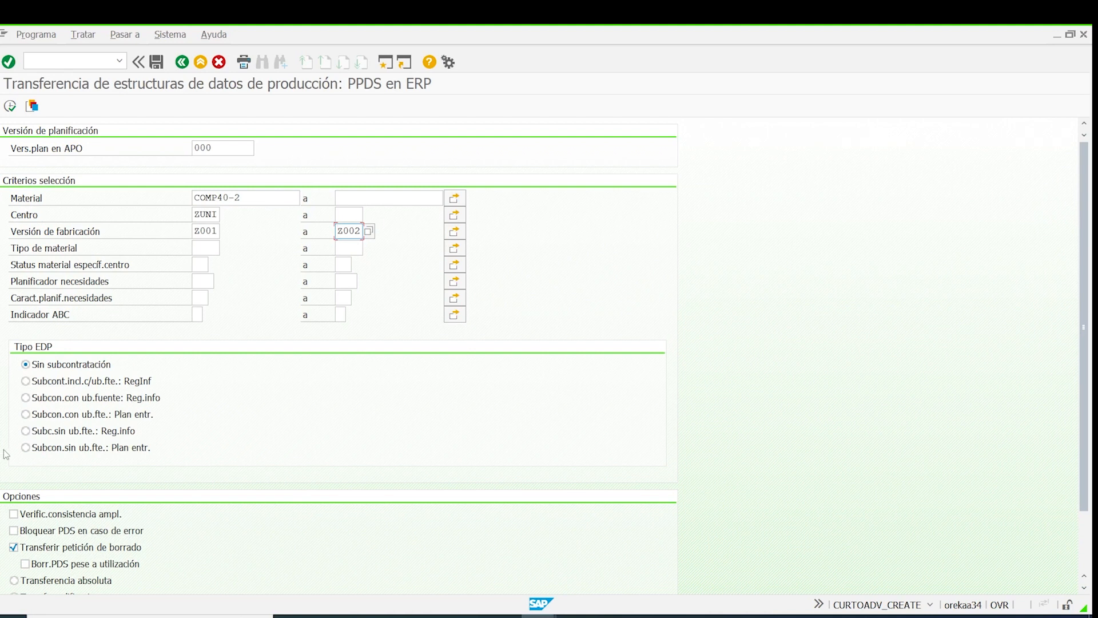
Step: Enable the extended consistency check, turn off the transfer of deletion requests and run the production data structure transfer
scroll(25, 535, "down", 2)
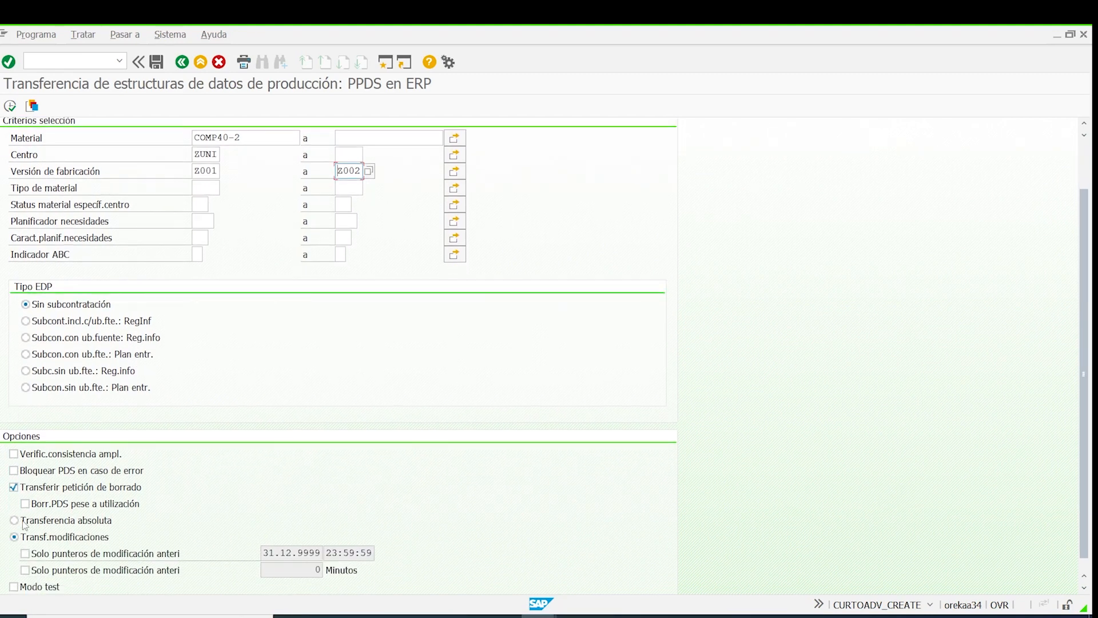
left_click(14, 454)
left_click(14, 487)
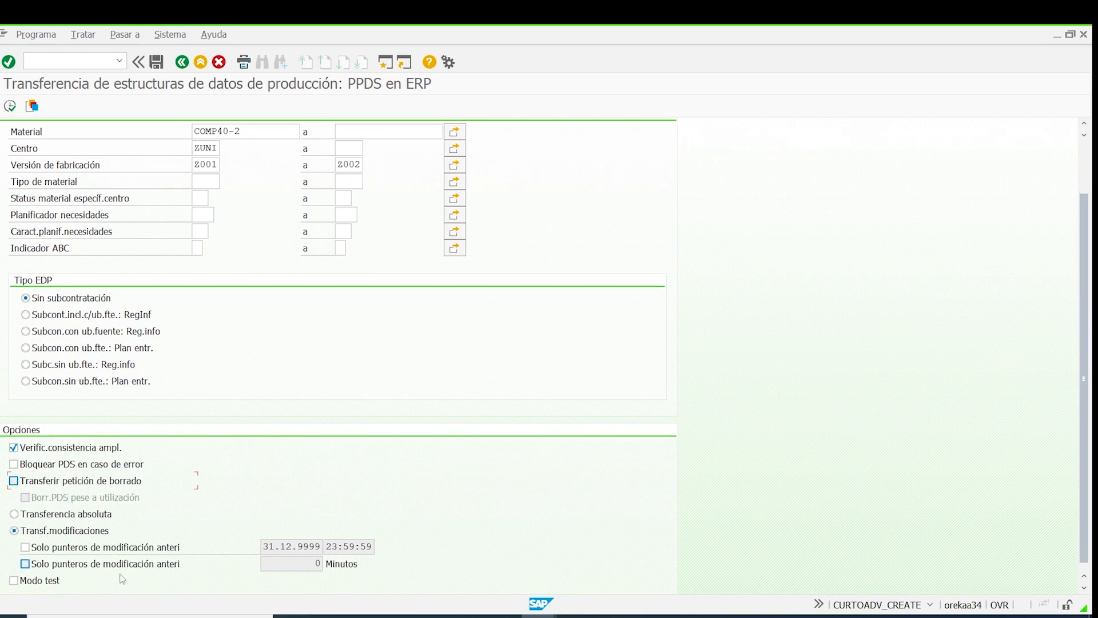
scroll(8, 425, "up", 2)
scroll(9, 424, "up", 1)
left_click(10, 106)
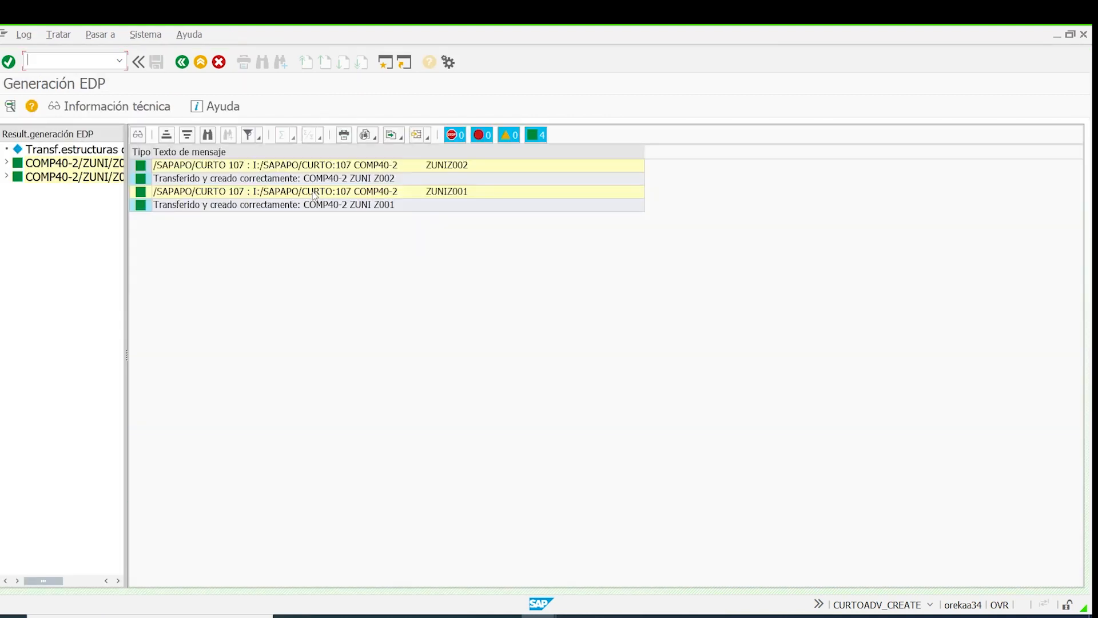
Step: Leave the transfer log and load the production data structures for COMP40-2, location ZUNI, plan version 000, with /SAPAPO/CURTO_SIMU
left_click(182, 62)
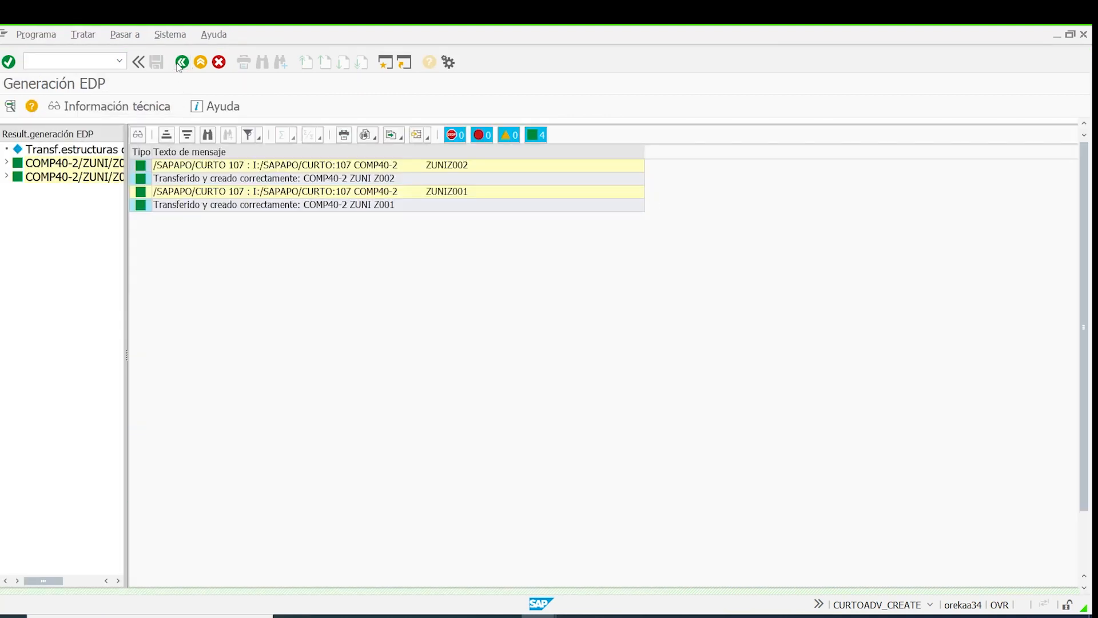
left_click(200, 62)
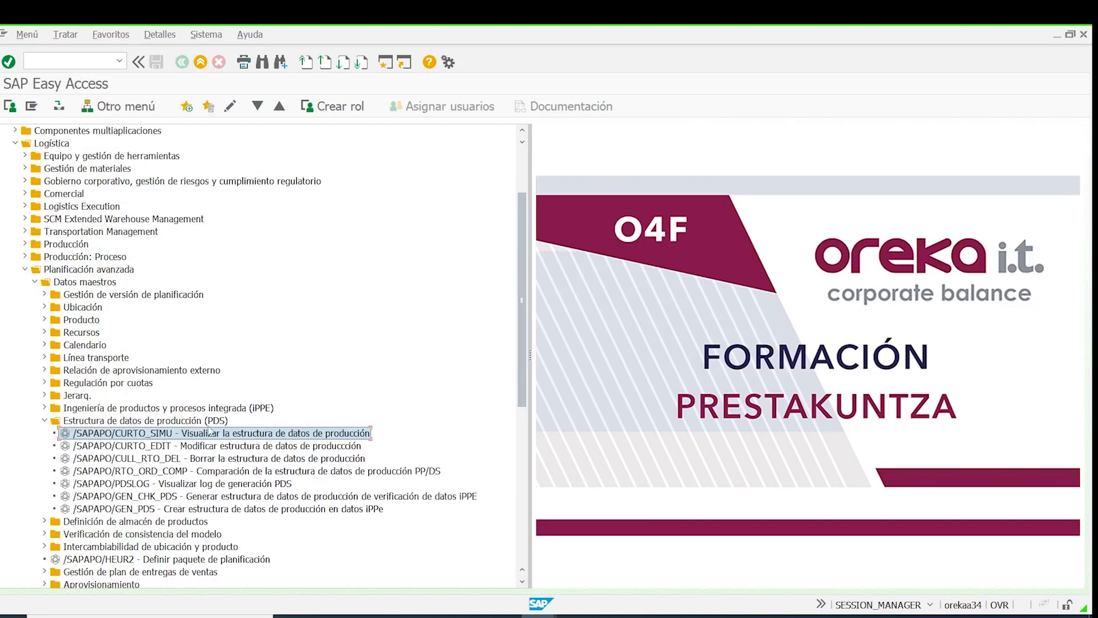
double_click(205, 436)
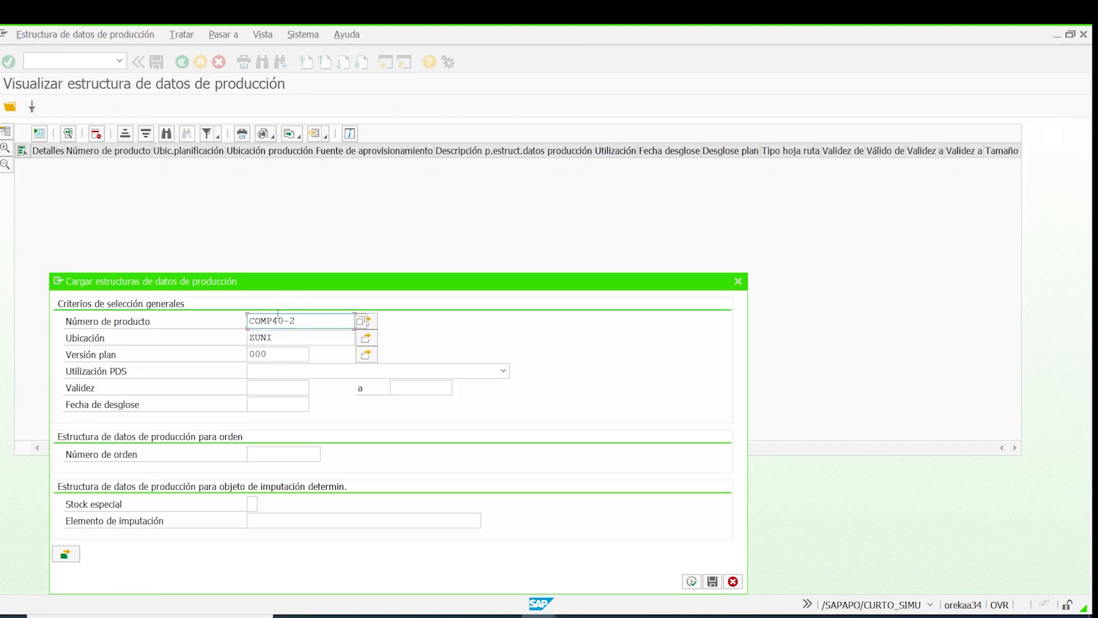
left_click(691, 581)
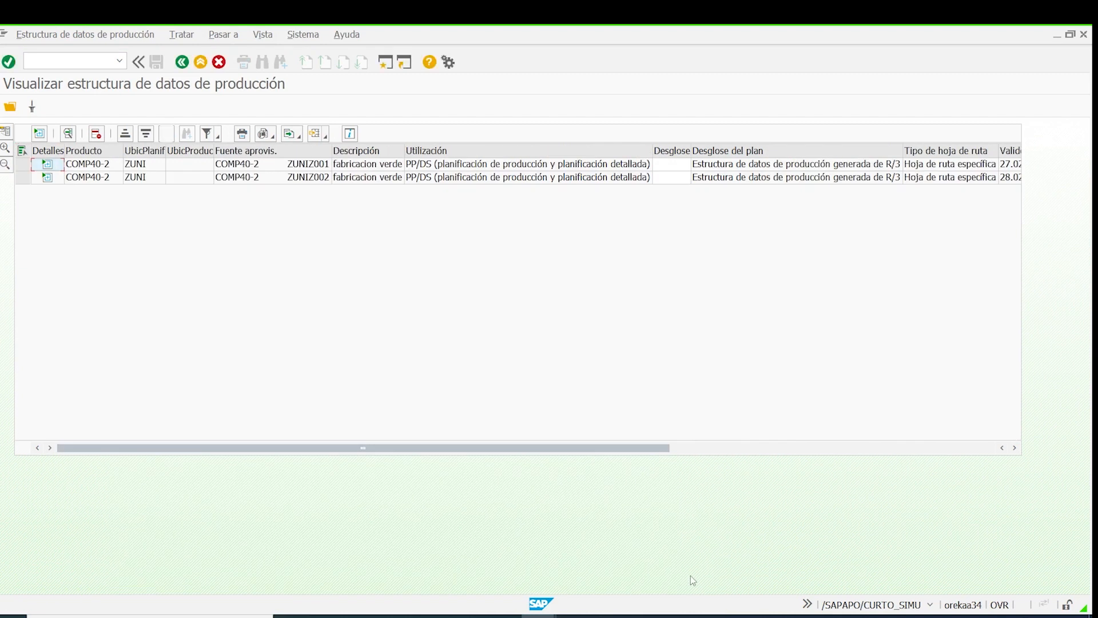
Step: Open the details of production data structure ZUNIZ001 and check the change number and validity of its last RAW40-4 component
left_click(57, 165)
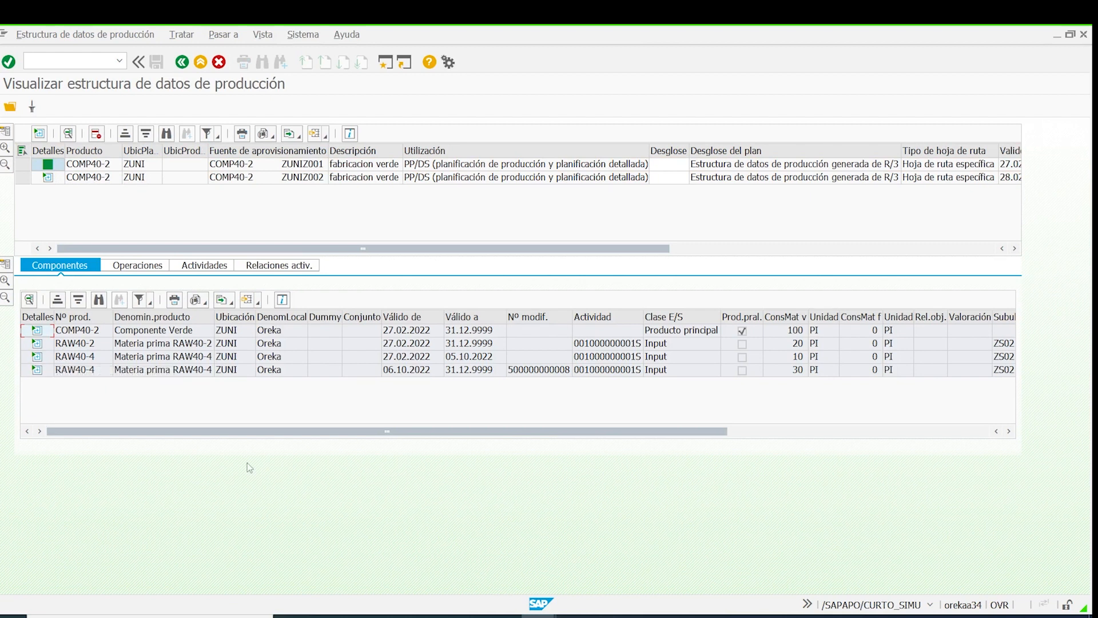
left_click(529, 369)
left_click(400, 376)
left_click(538, 616)
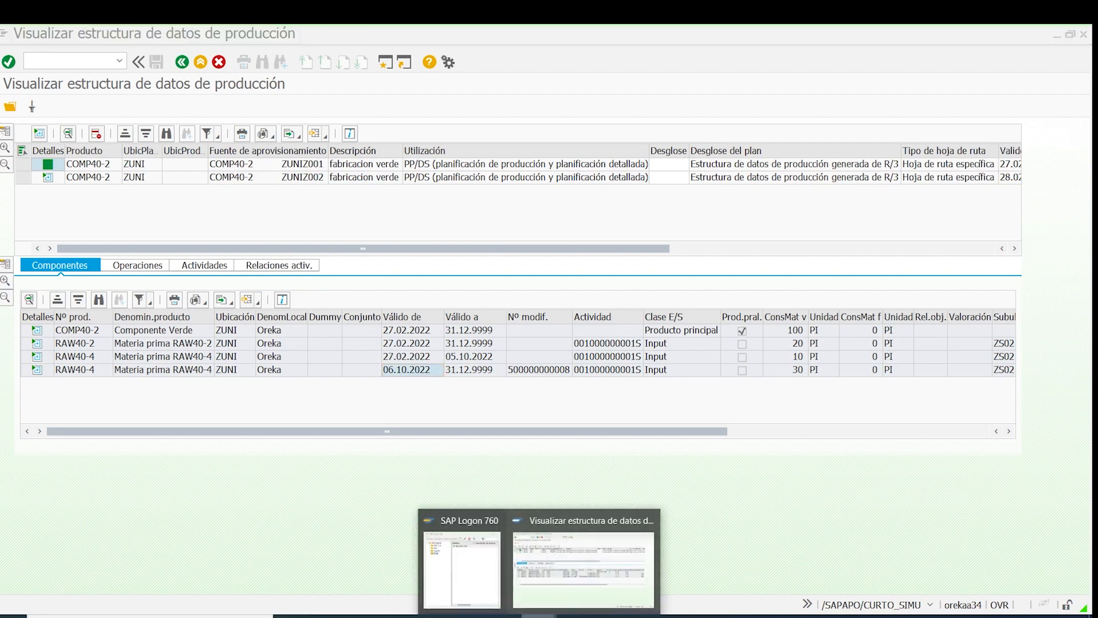
left_click(568, 475)
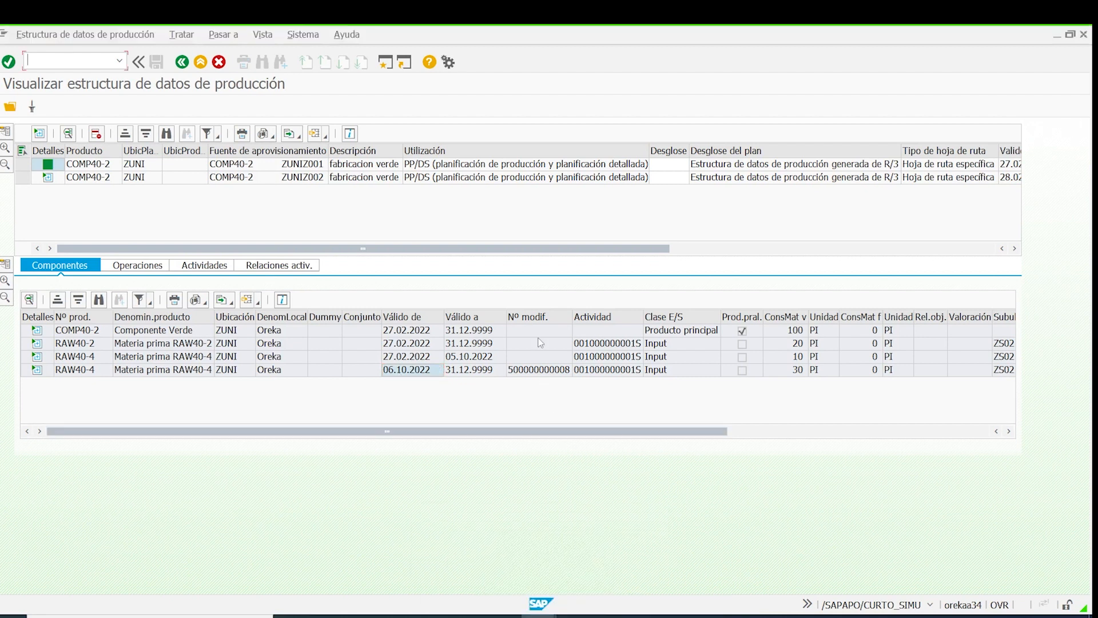
left_click(526, 374)
Step: Open the details of production data structure ZUNIZ002 and check the first RAW40-4 entry's validity dates and consumption quantity
left_click(48, 179)
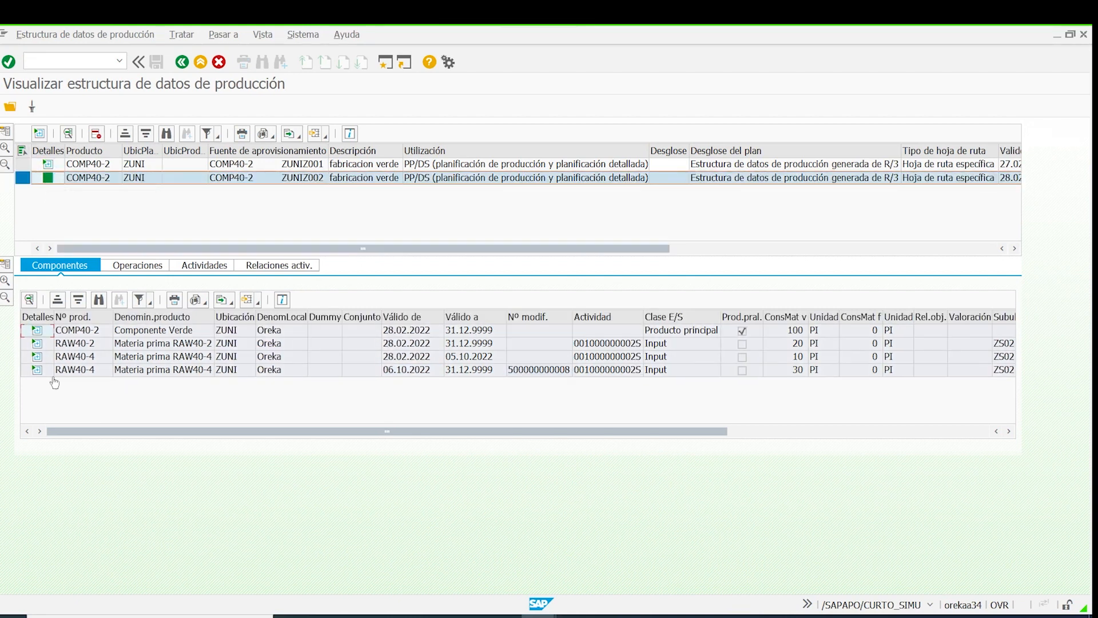
left_click(118, 370)
left_click(392, 361)
left_click(779, 358)
left_click(457, 359)
Step: Compare ZUNIZ002's last RAW40-4 entry with the preceding one by consumption, validity start, change number and activity
left_click(68, 372)
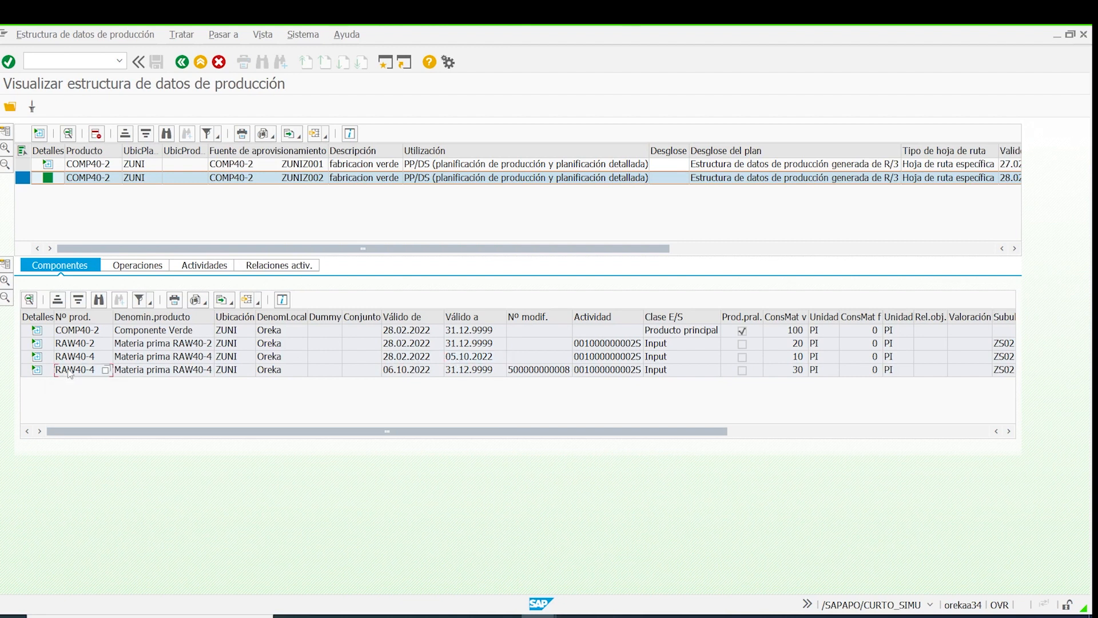
left_click(788, 374)
left_click(409, 371)
left_click(542, 371)
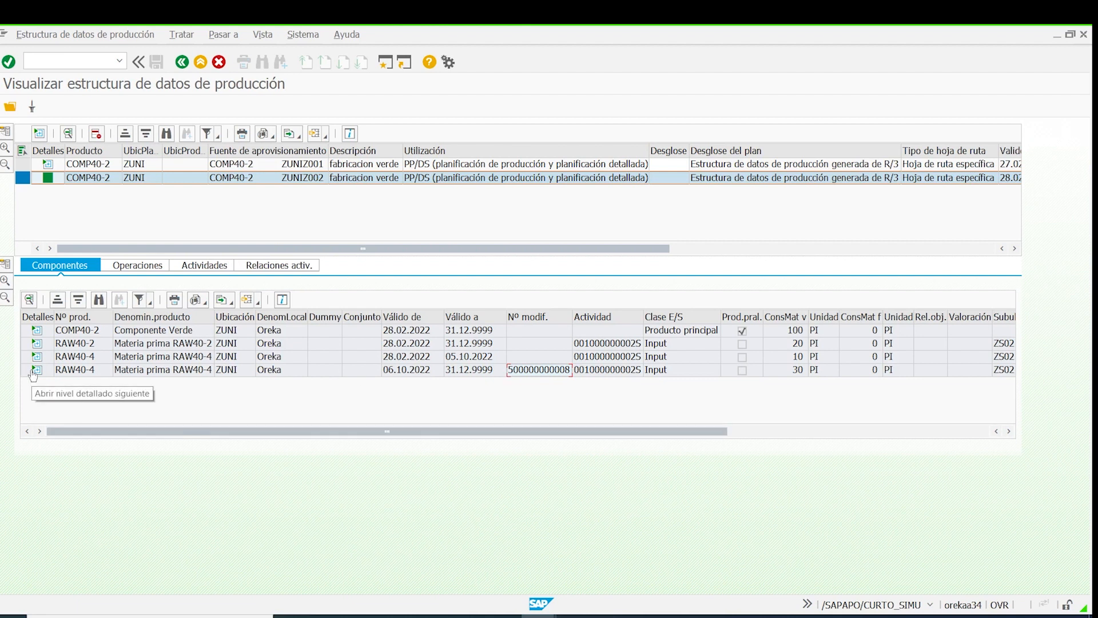
left_click(610, 372)
left_click(608, 358)
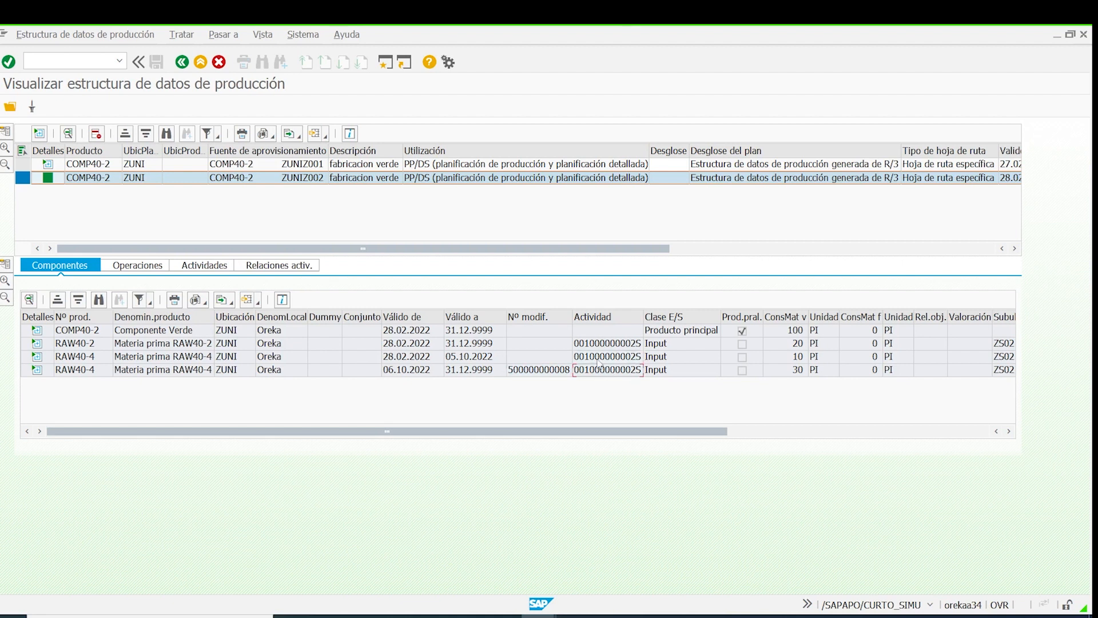
left_click(780, 370)
left_click(778, 369)
left_click(777, 359)
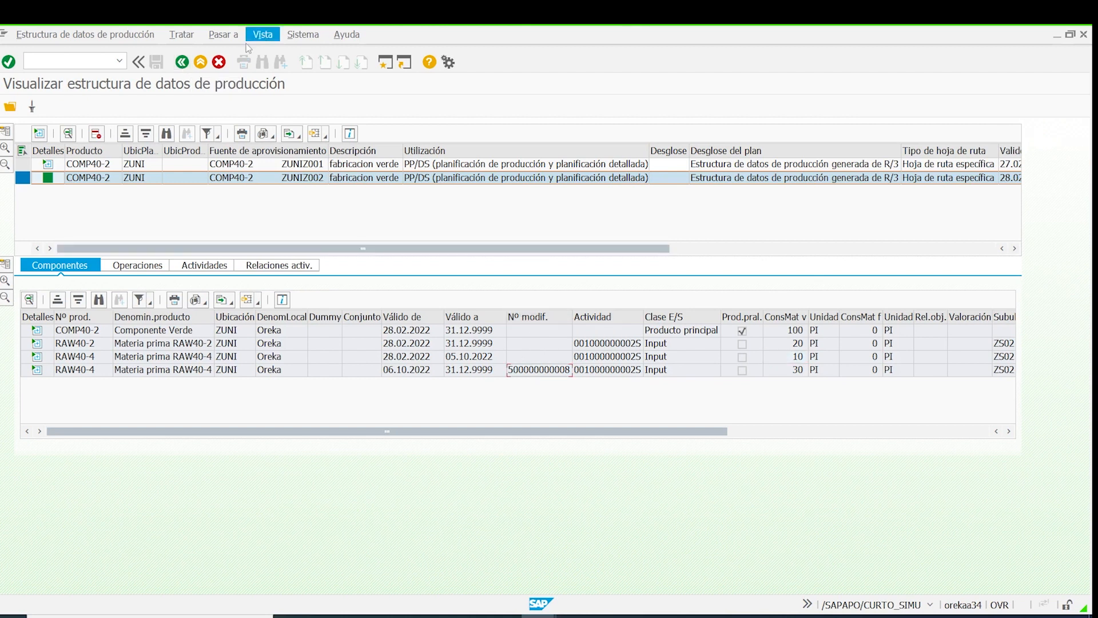
Step: Leave the production data structure display, start the BOM mass change with CS20 and set RAW40-2 as the reference material
left_click(182, 62)
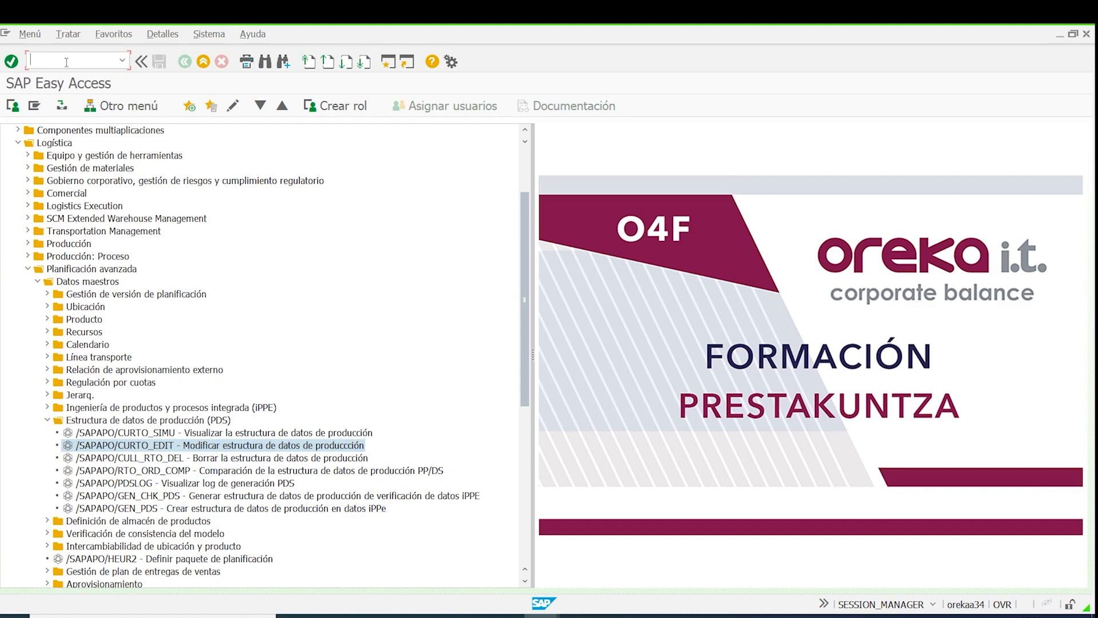
type("d")
type("s20")
key("Return")
left_click(135, 148)
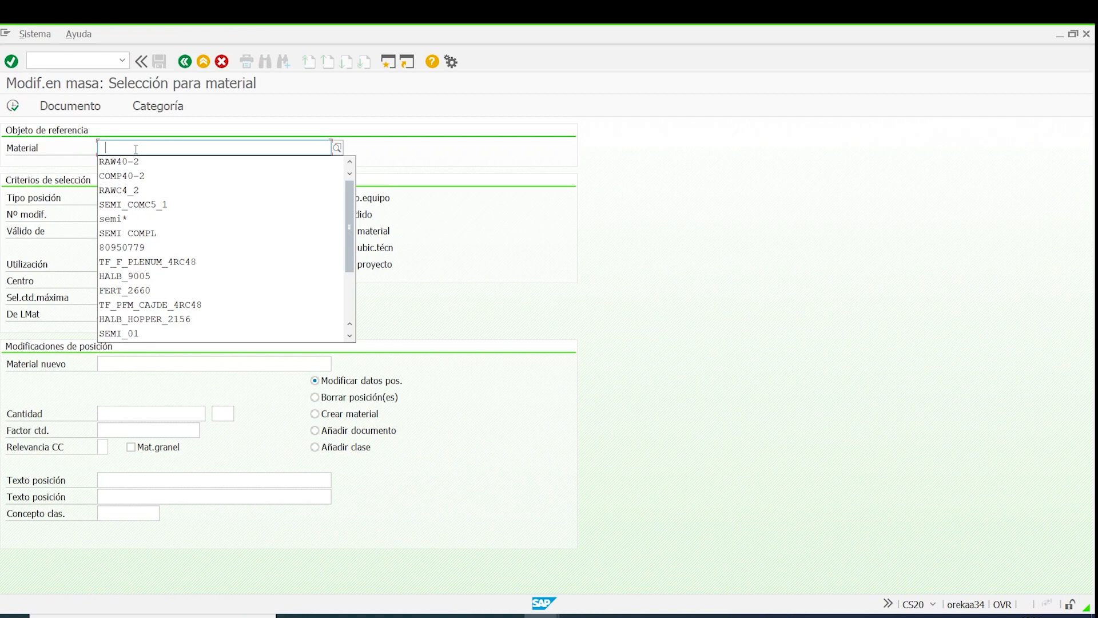
left_click(137, 162)
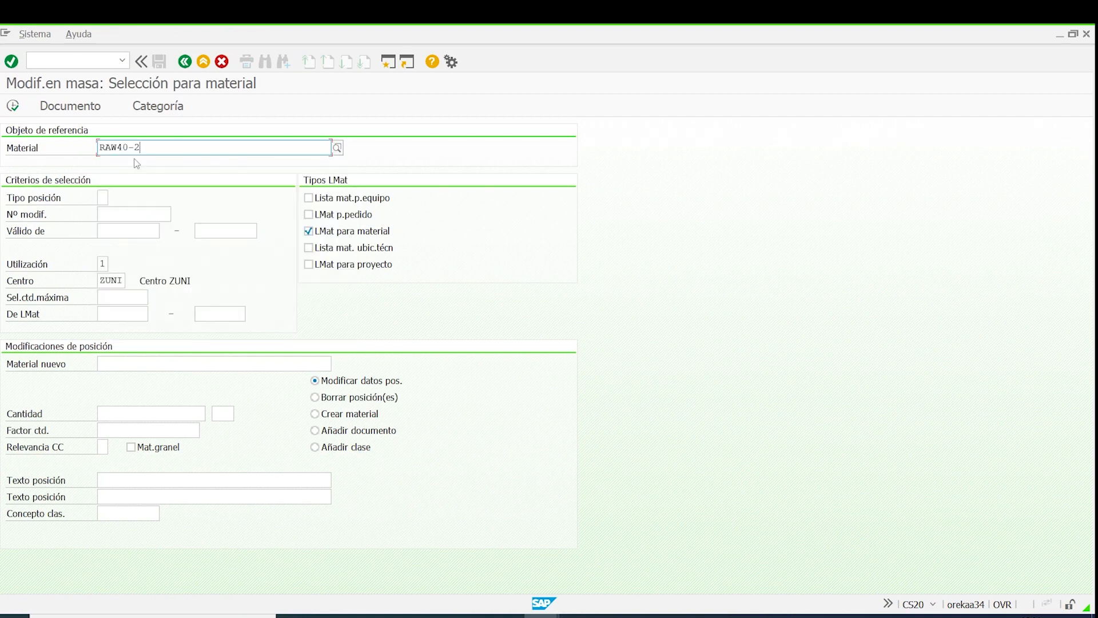
left_click_drag(147, 147, 3, 148)
left_click(103, 198)
left_click(113, 197)
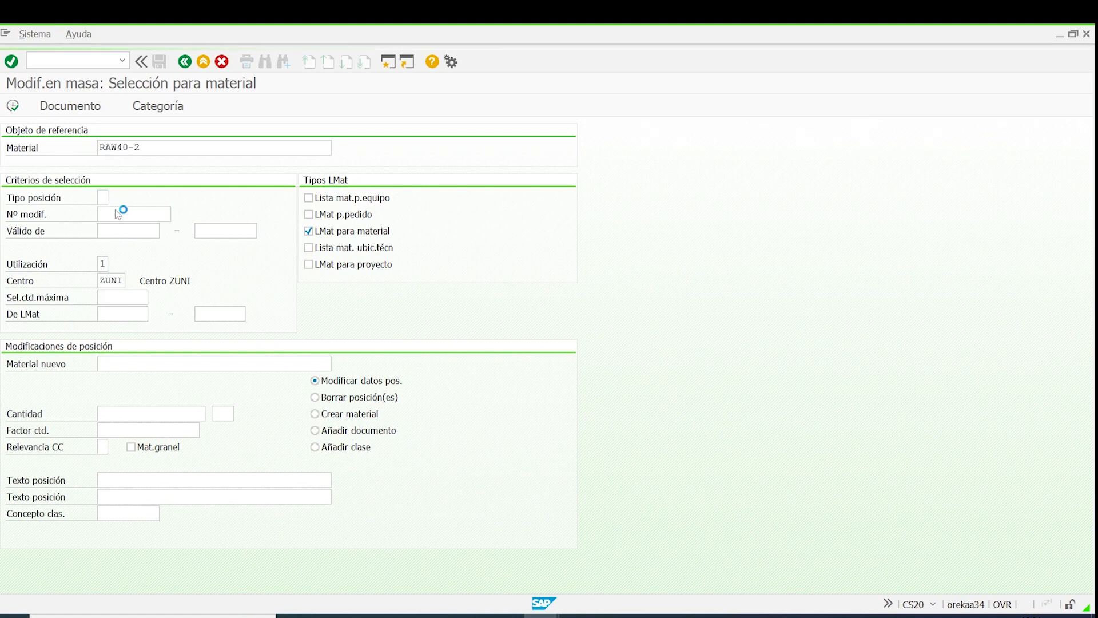
double_click(117, 171)
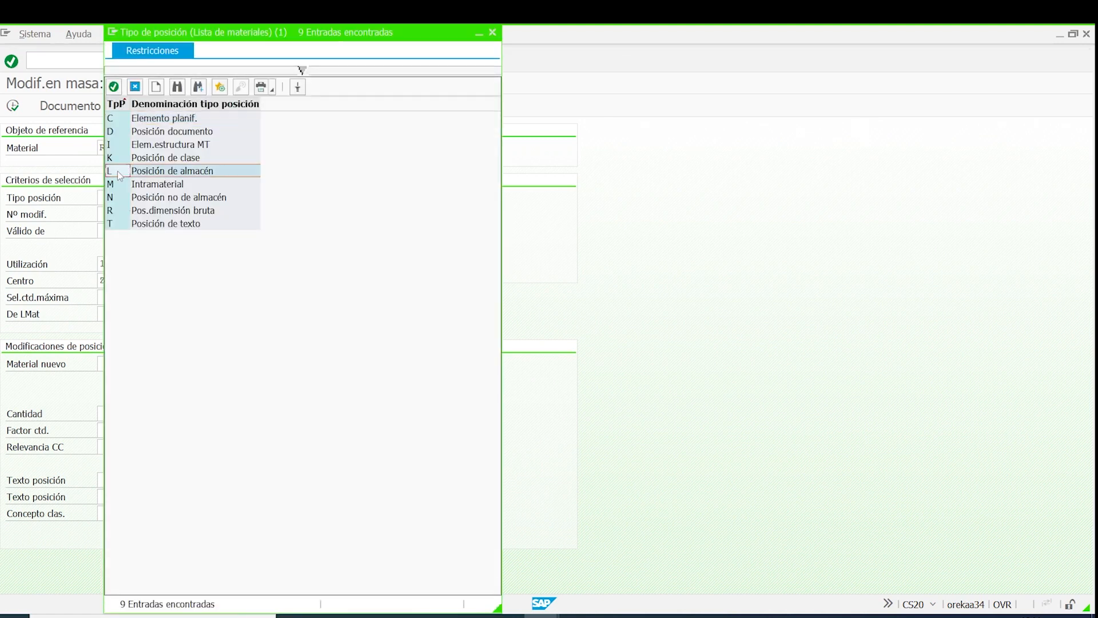
left_click(130, 216)
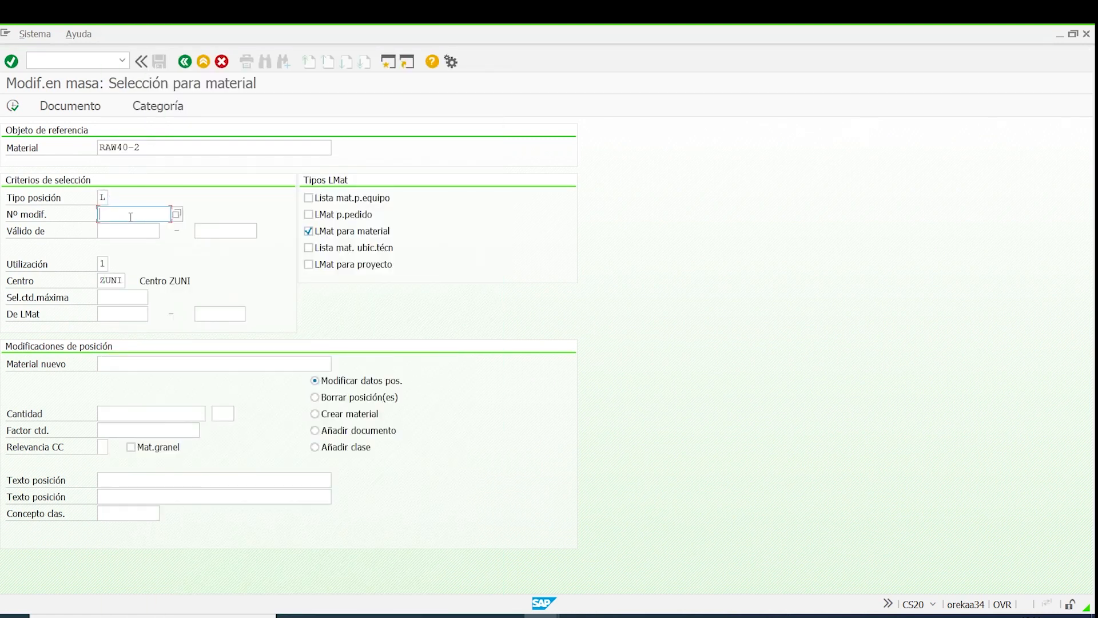
key("ctrl+v")
key("Return")
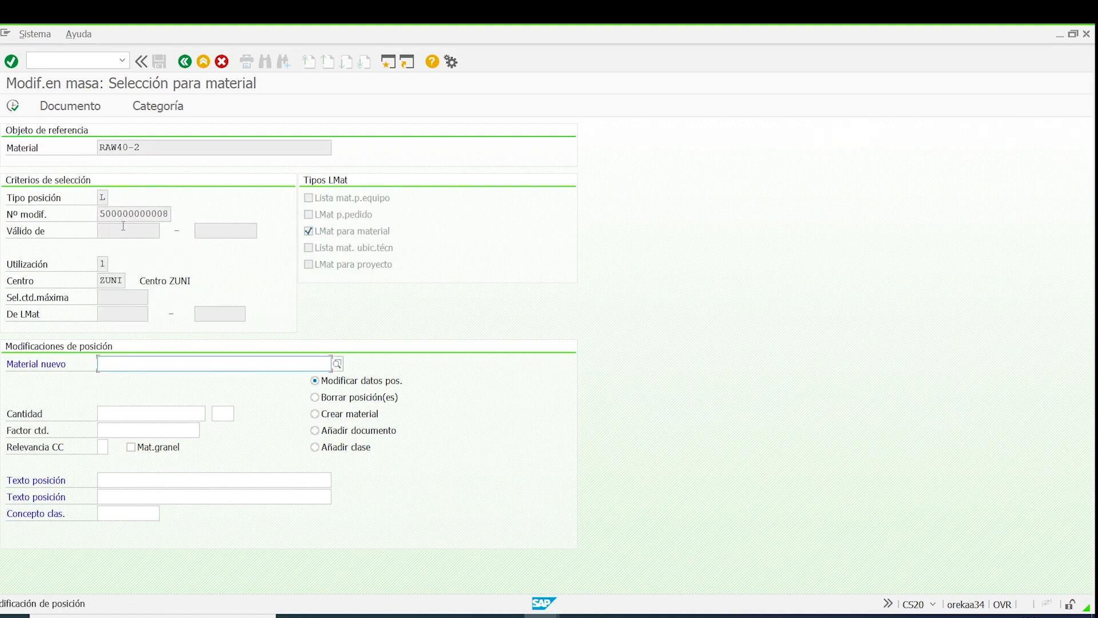
Step: Set RAW40-1 as the new material for the item changes and confirm the entry
left_click(125, 366)
left_click(127, 376)
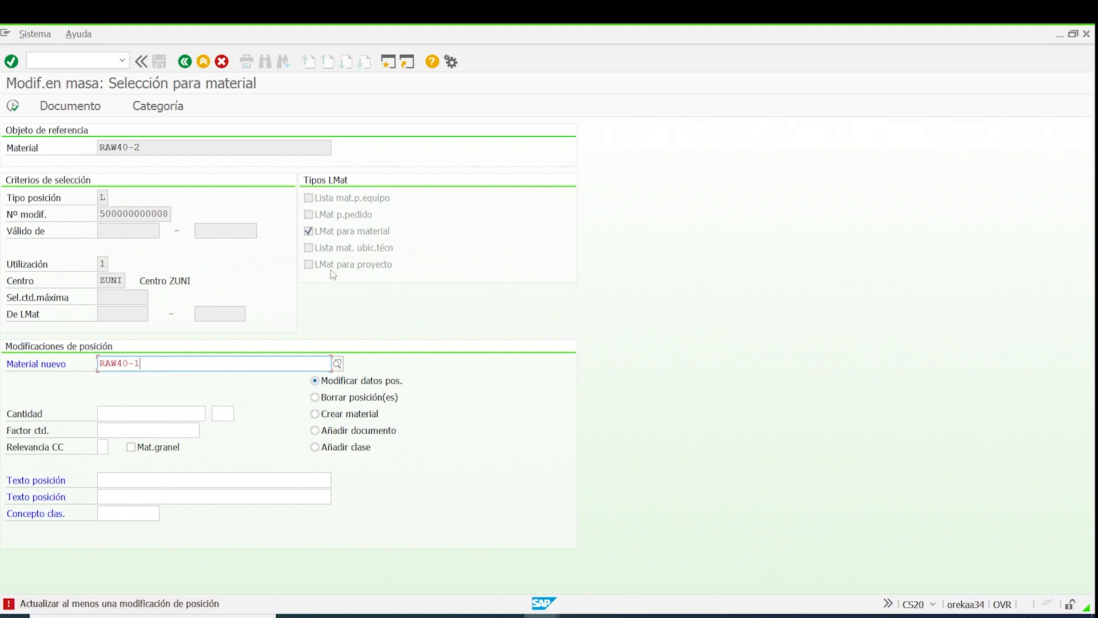
key("Return")
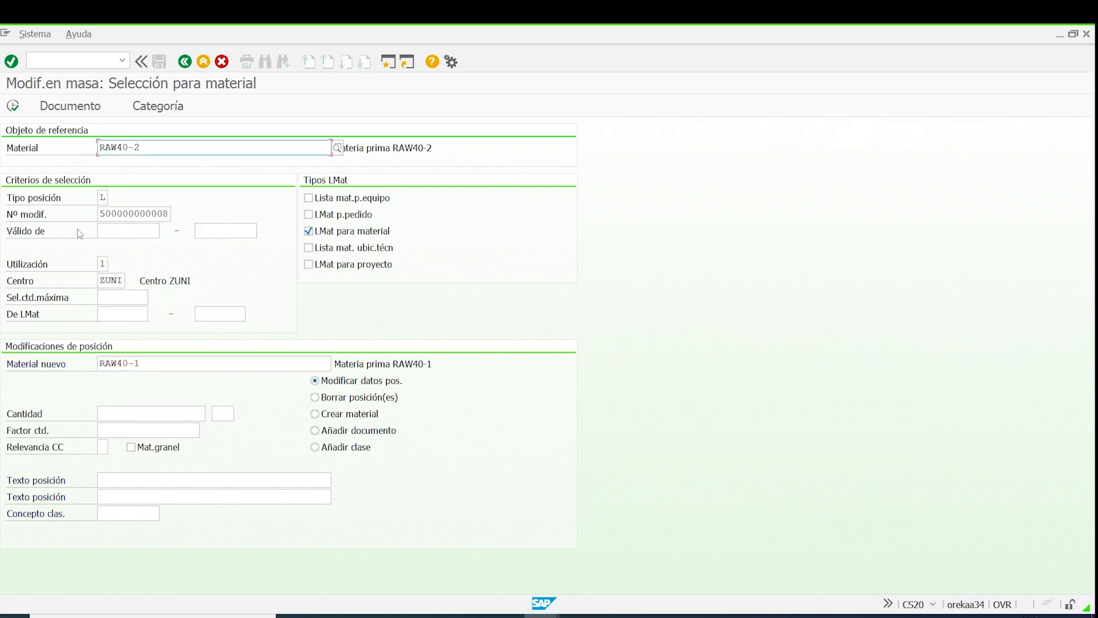
Step: Set the new quantity for the item changes to 36 PI and confirm the entry
left_click(142, 416)
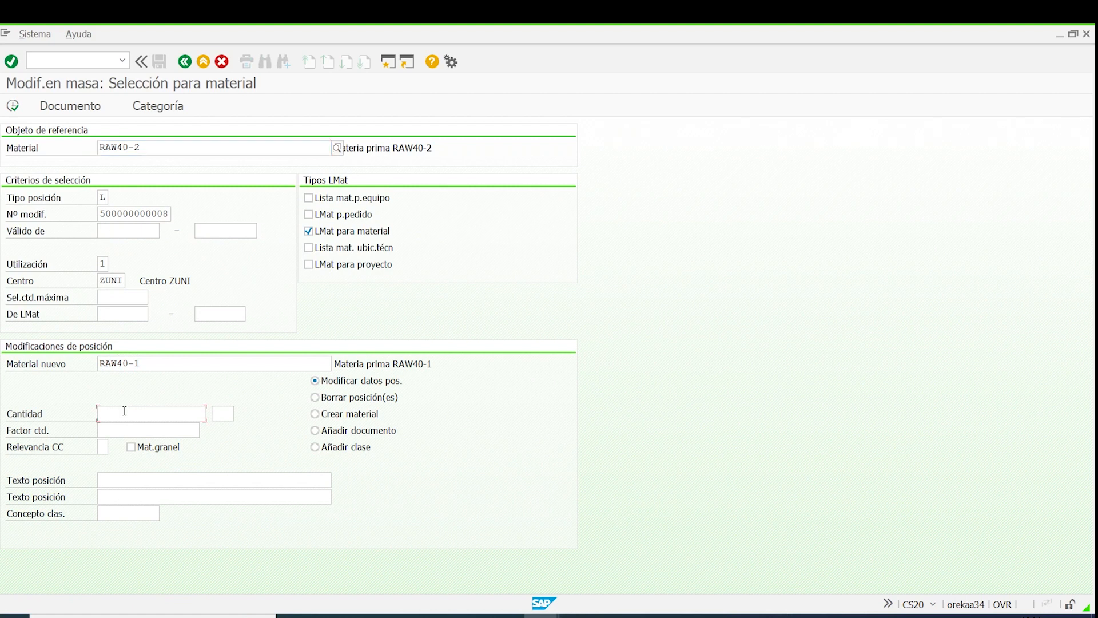
type("36")
left_click(222, 413)
left_click(223, 428)
key("Return")
Step: Open a new session and display the bill of material of COMP40-2 with CS03
left_click(35, 33)
left_click(67, 150)
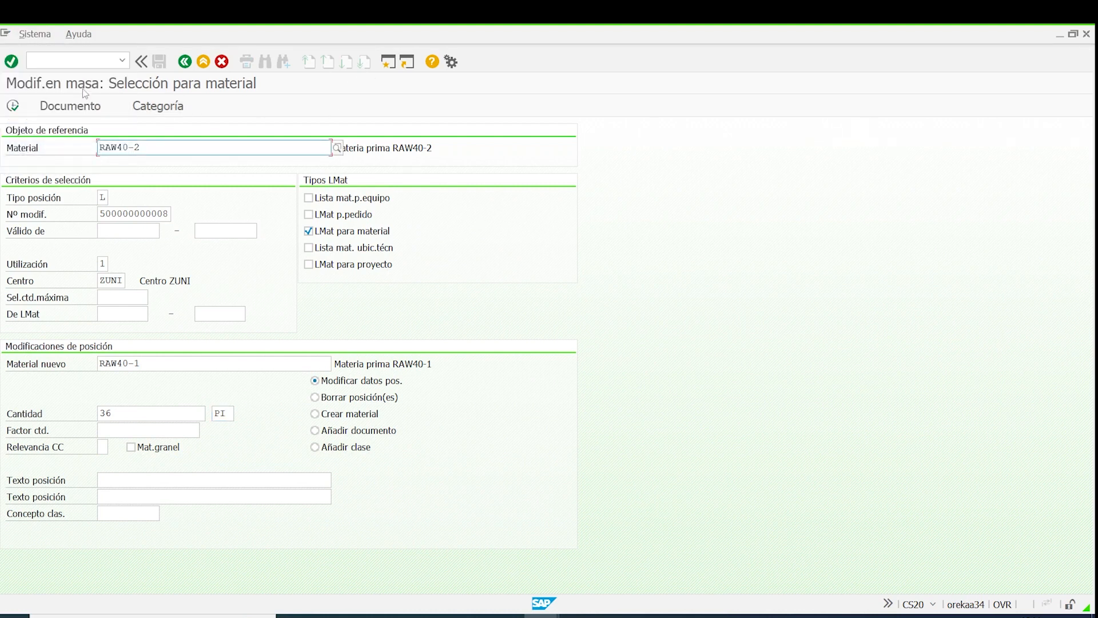
type("cs03")
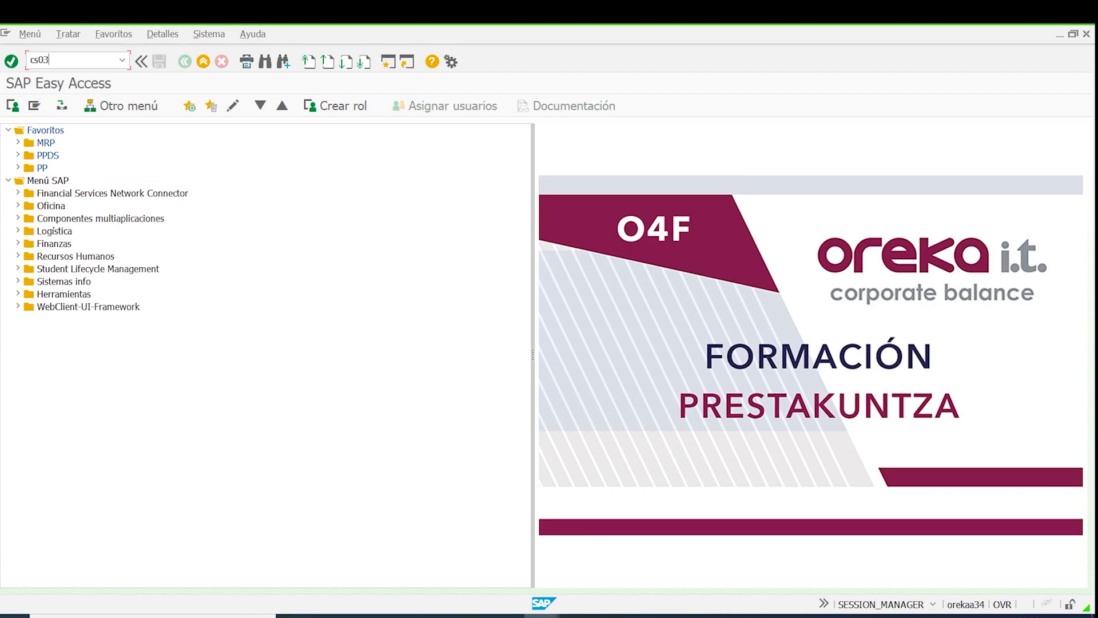
key("Return")
double_click(147, 168)
type("comp40")
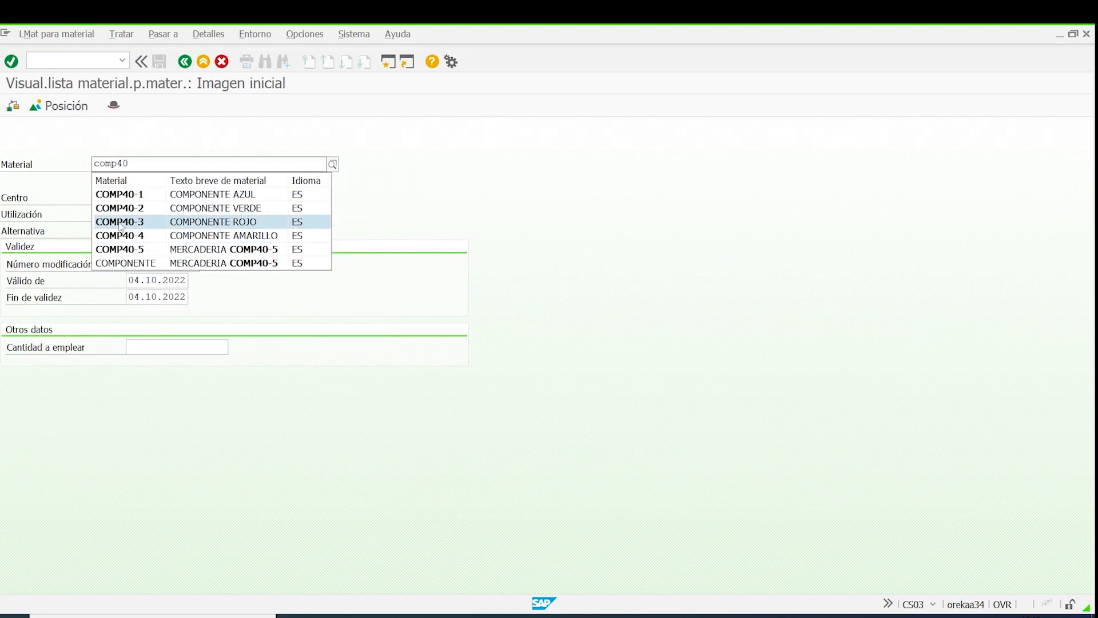
left_click(121, 208)
key("Return")
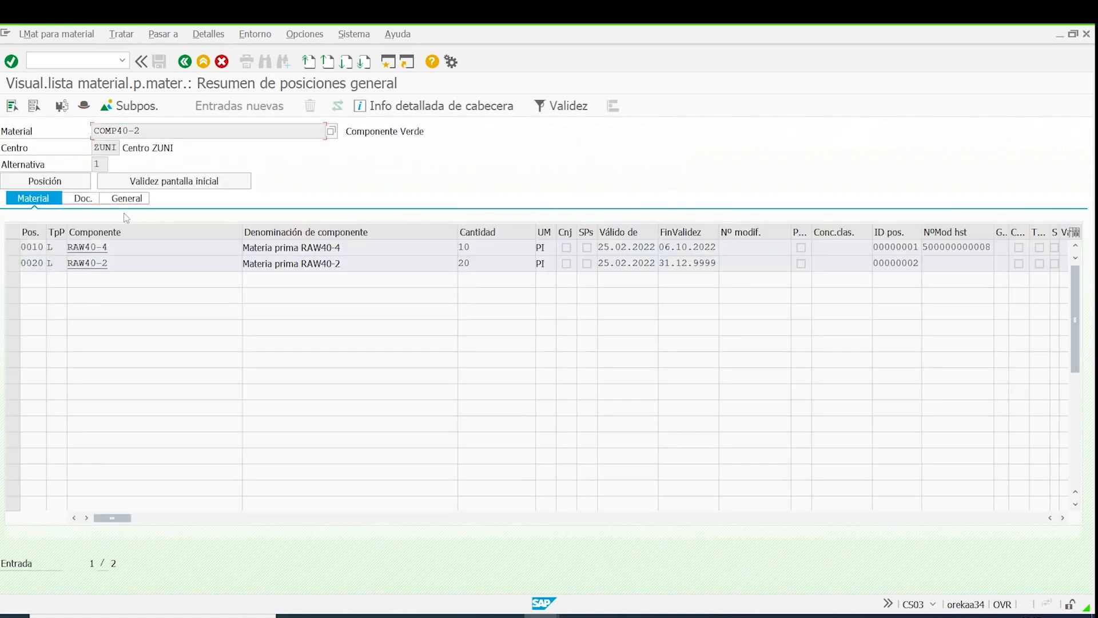
Step: Examine item 0020 of COMP40-2's bill of material for its component and quantity
left_click(463, 247)
left_click(115, 265)
double_click(116, 265)
key("Tab")
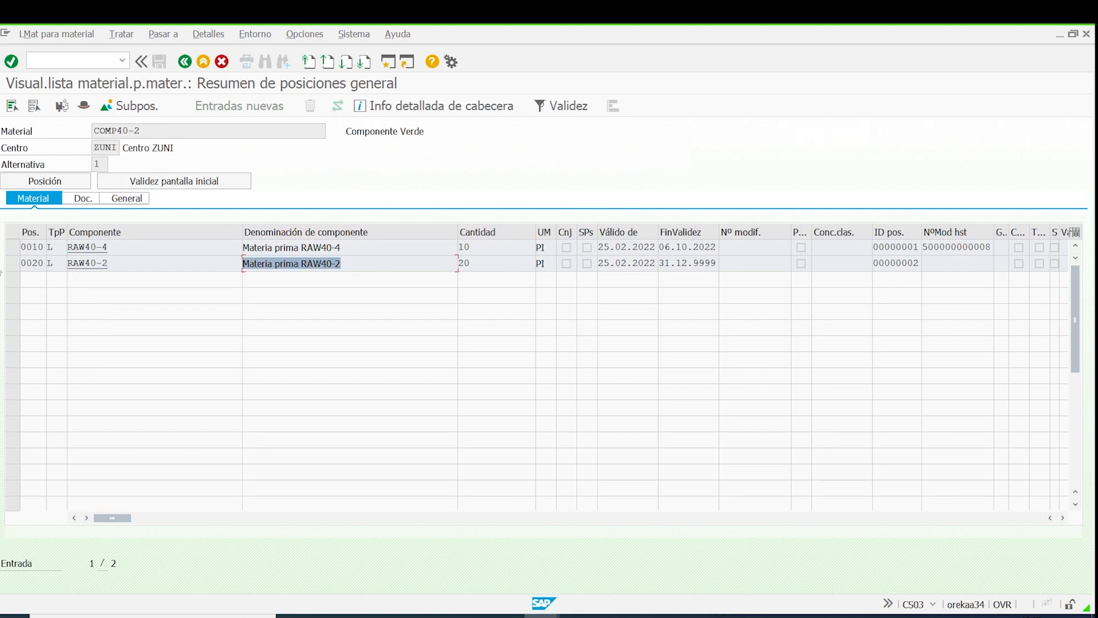
key("Tab")
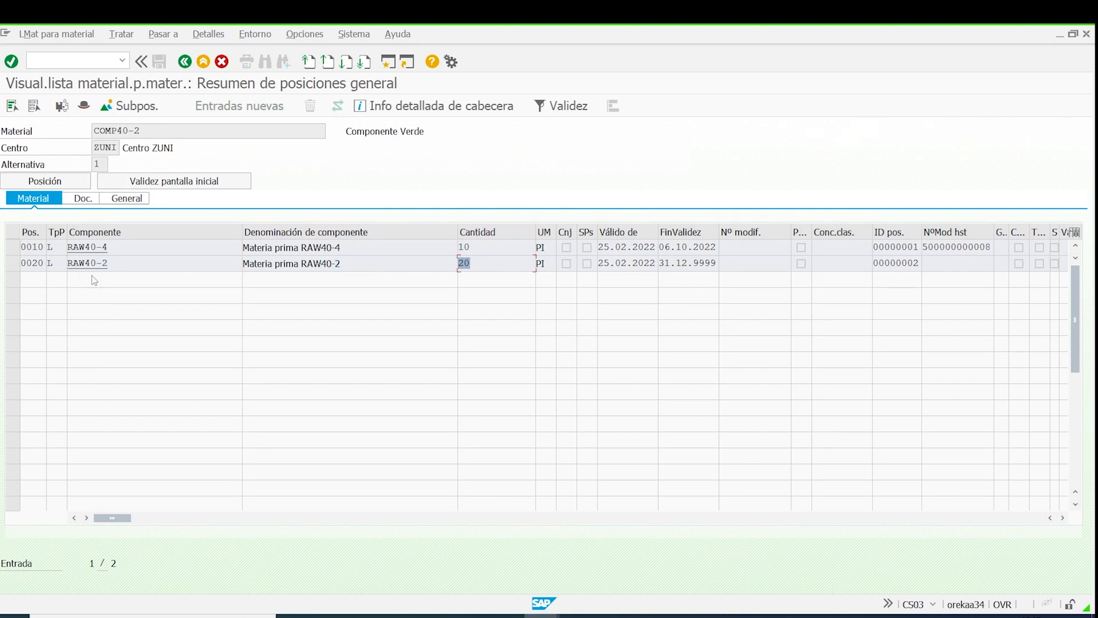
key("shift+Tab")
key("shift+Tab")
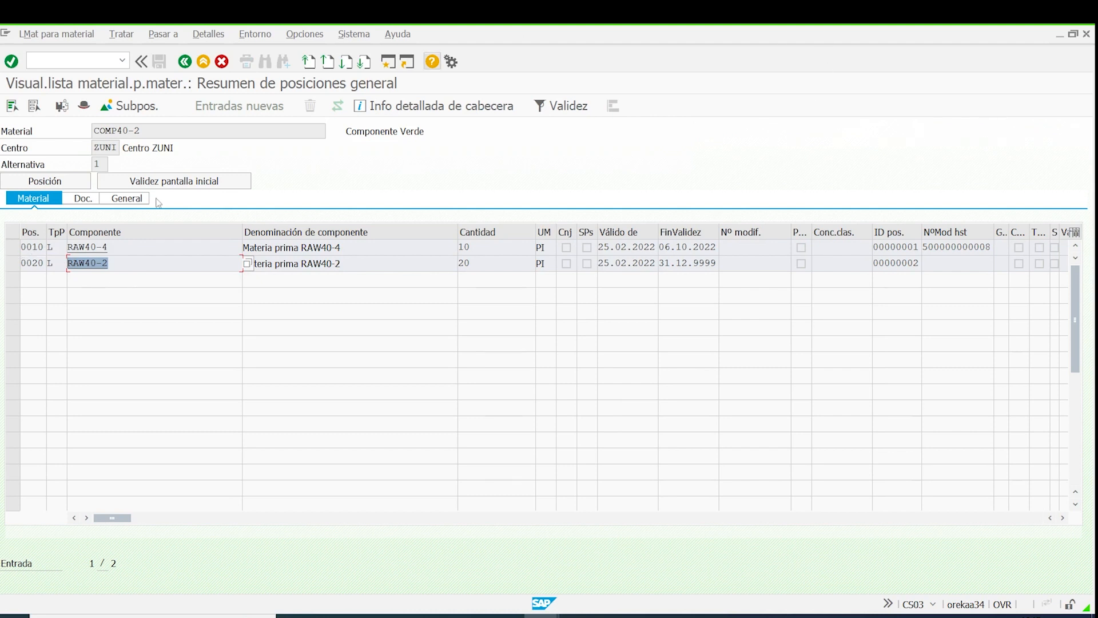
left_click(16, 262)
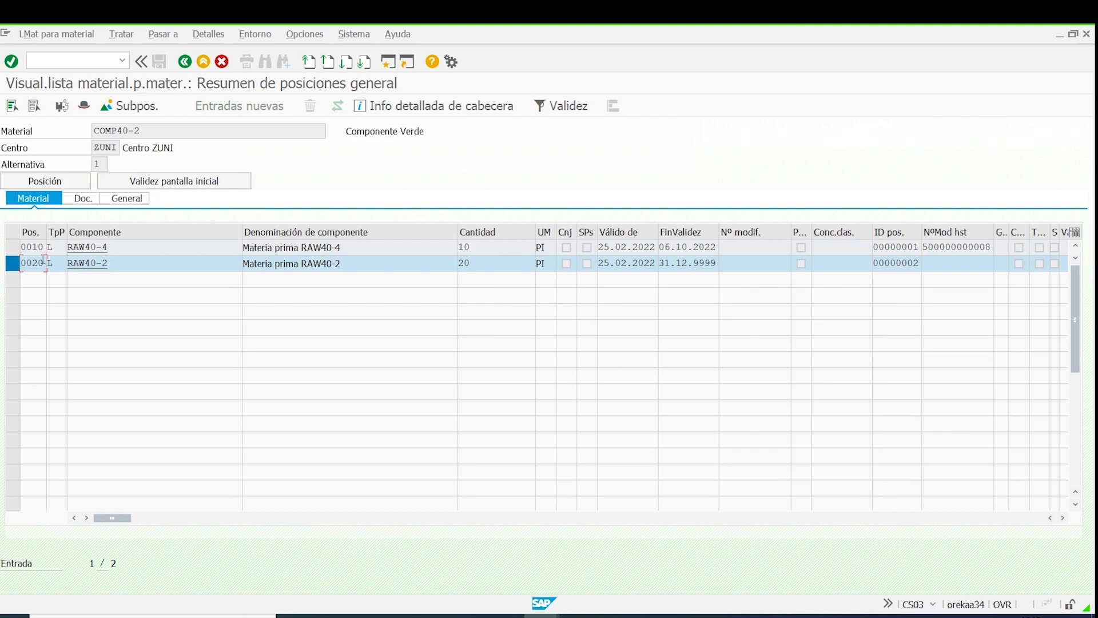
double_click(134, 264)
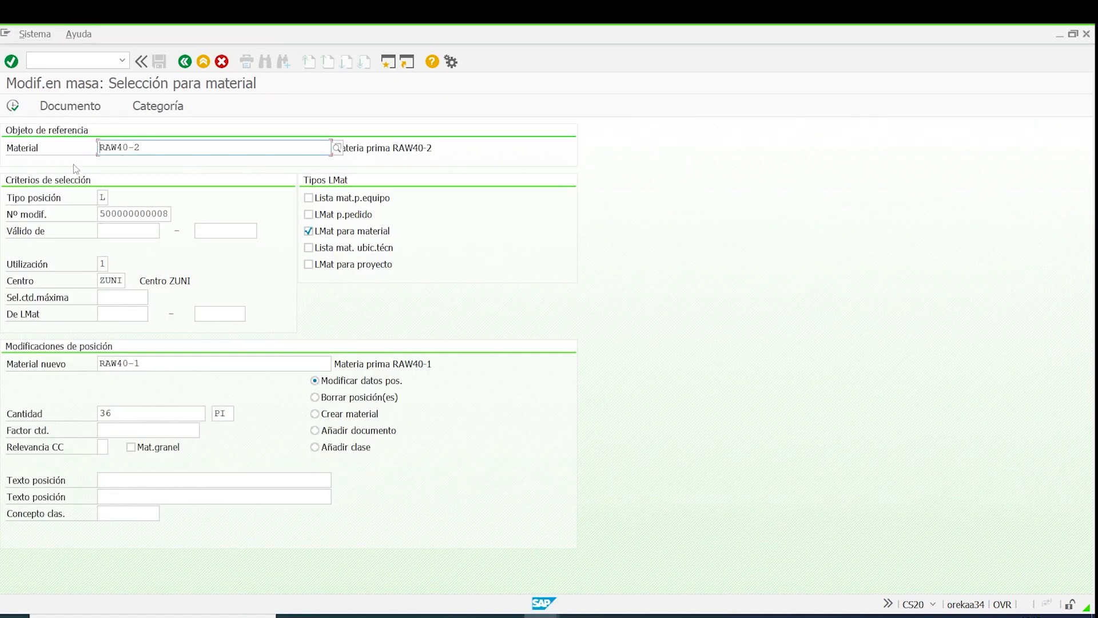
Step: Return to the mass change, check the reference and new materials, run the selection and select COMP40-2's bill of material
left_click_drag(144, 149, 100, 147)
left_click(157, 364)
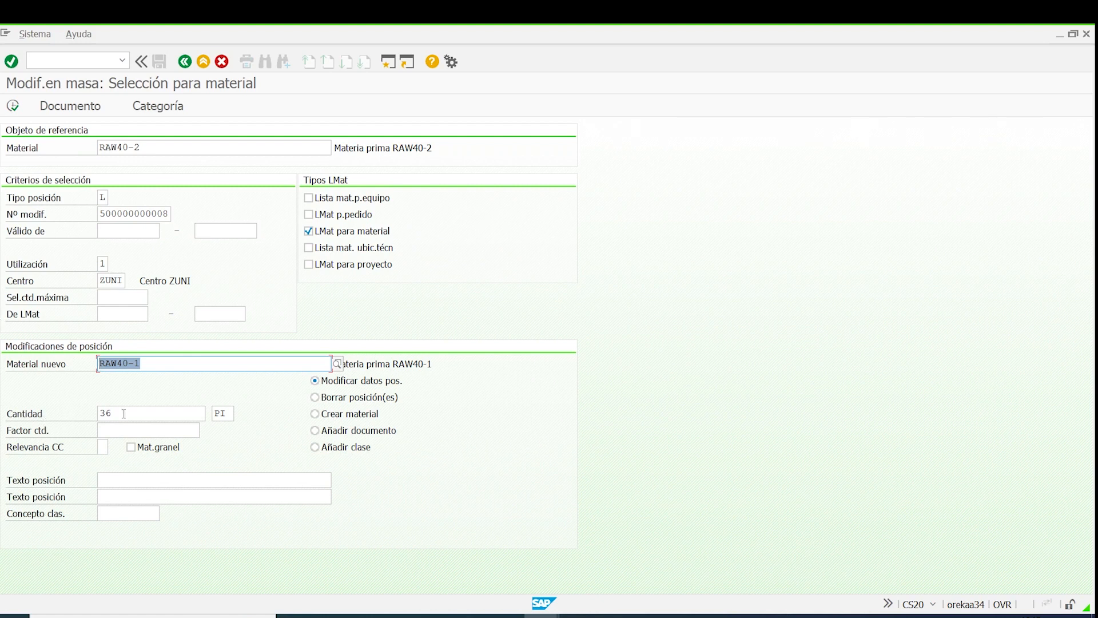
left_click(16, 108)
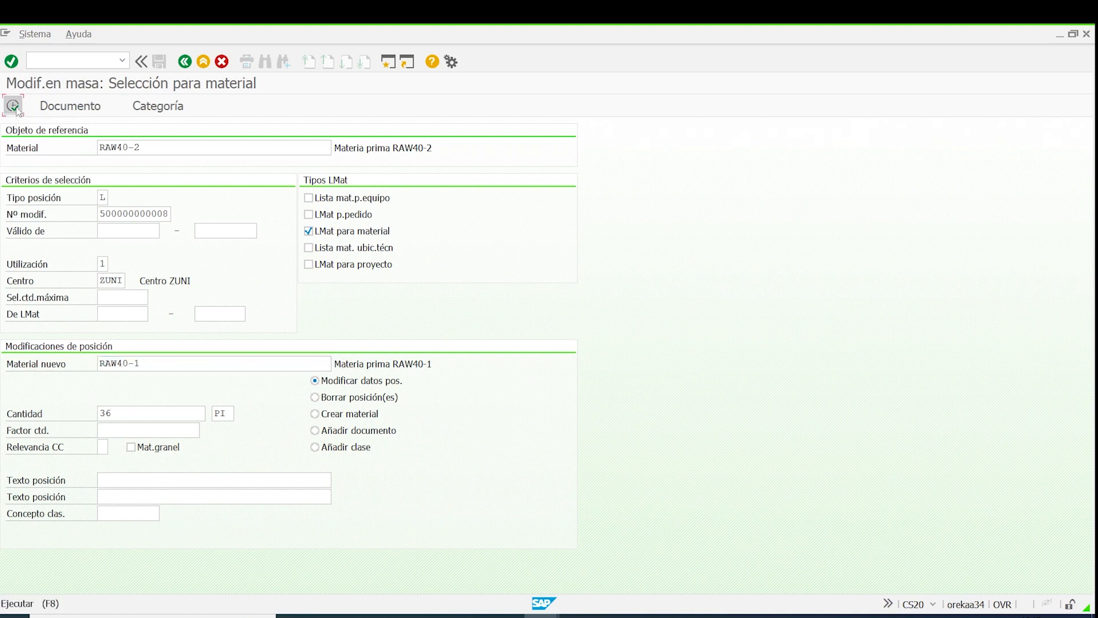
left_click(9, 230)
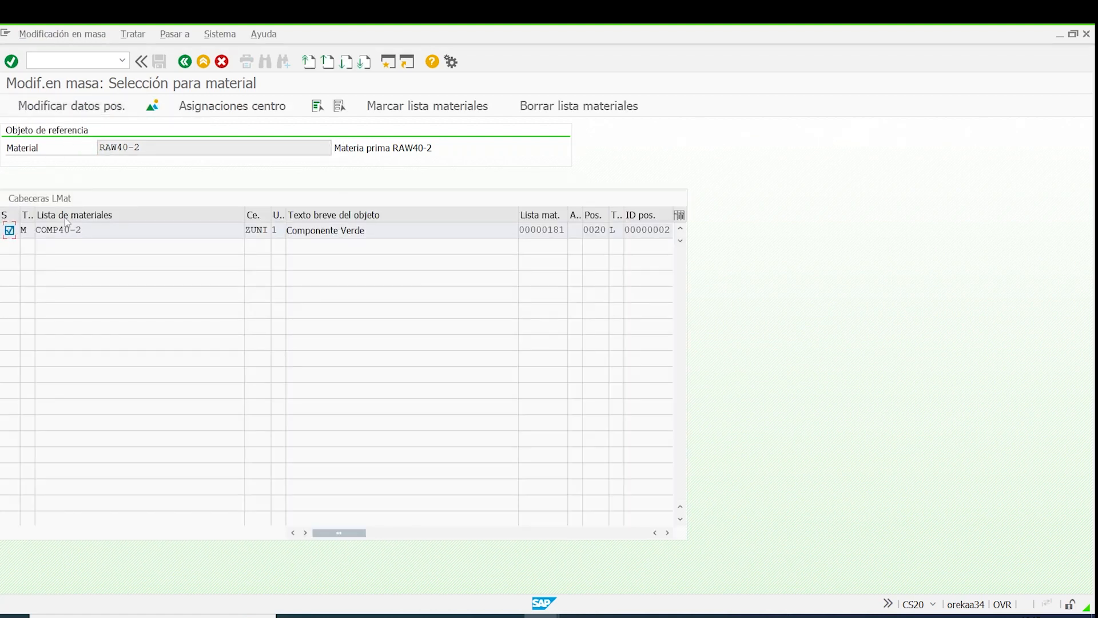
Step: Check the reference material and selected BOM, and carry out the item data change for COMP40-2, confirming it
left_click(87, 230)
left_click_drag(140, 143, 1, 144)
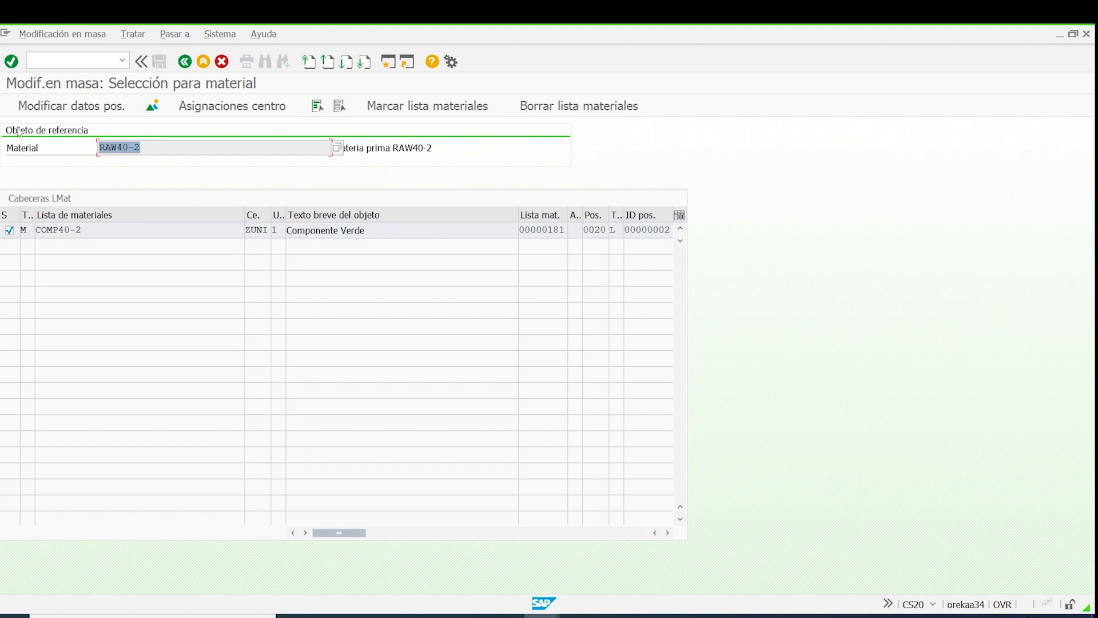
left_click_drag(84, 230, 36, 230)
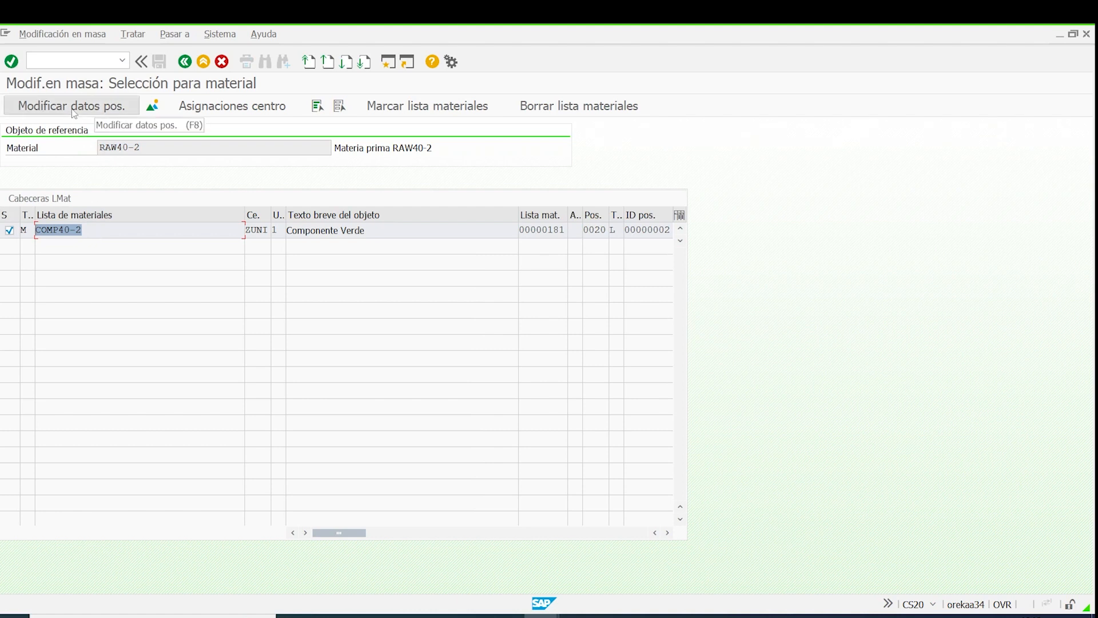
left_click(667, 532)
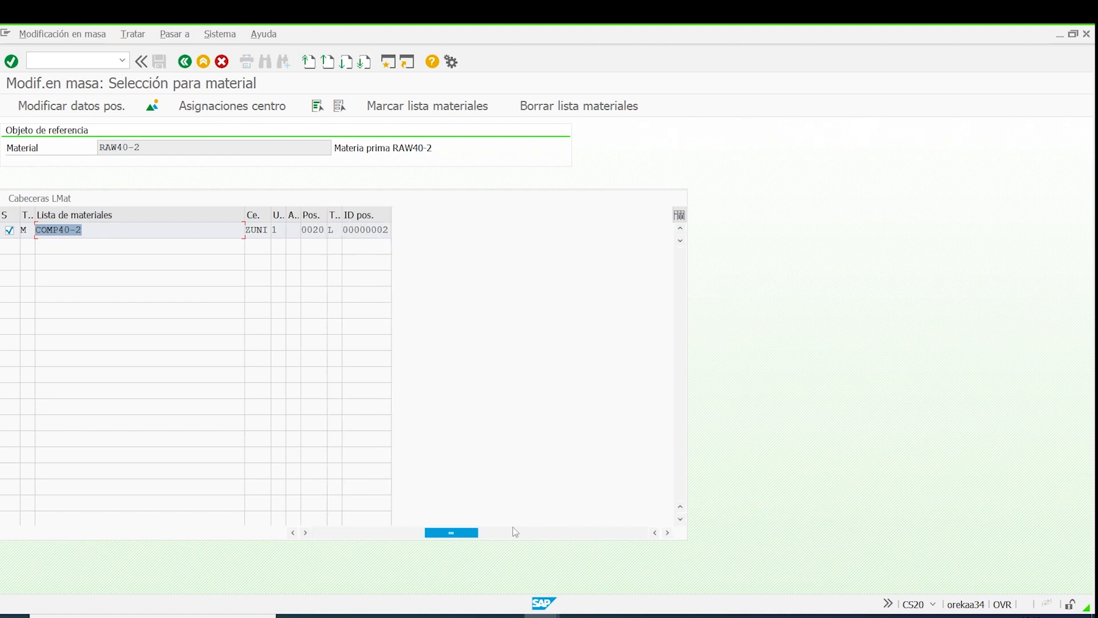
left_click_drag(469, 532, 246, 533)
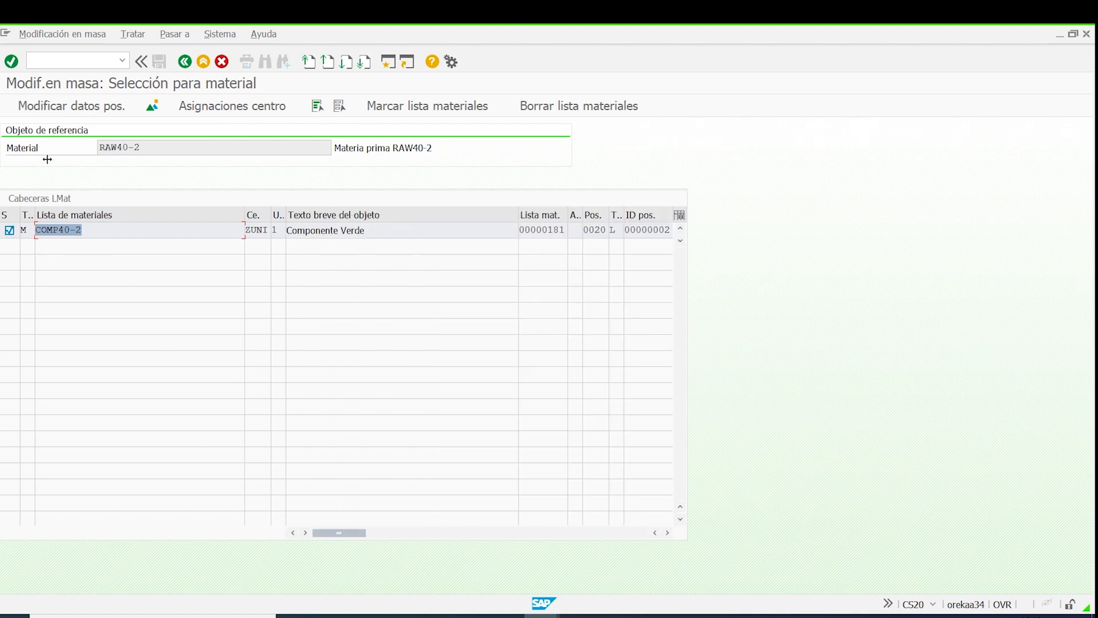
left_click(72, 107)
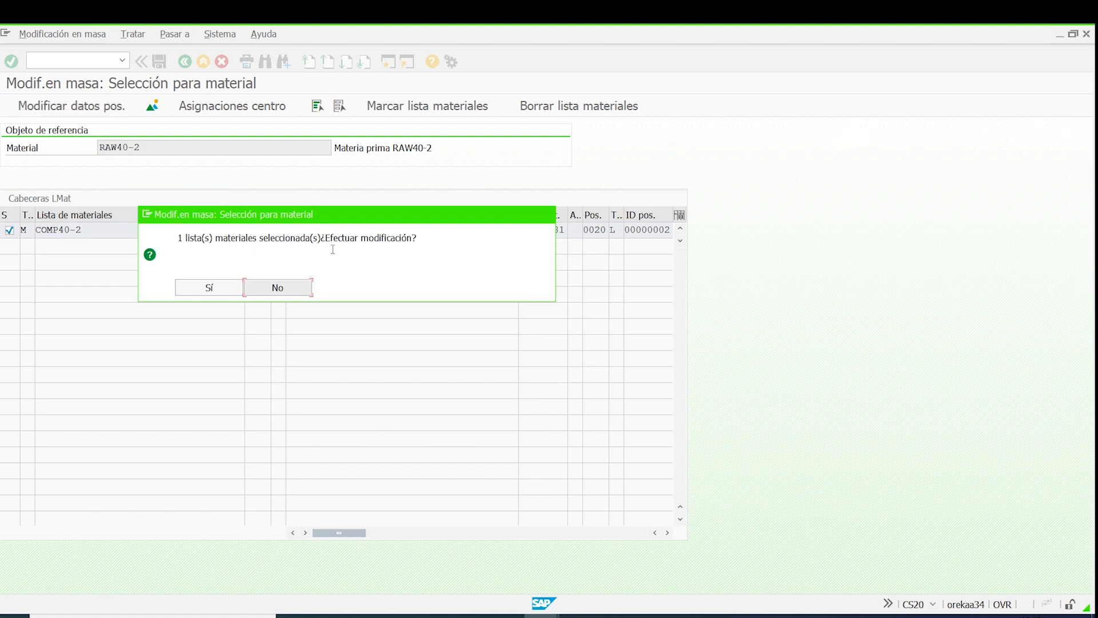
left_click(203, 287)
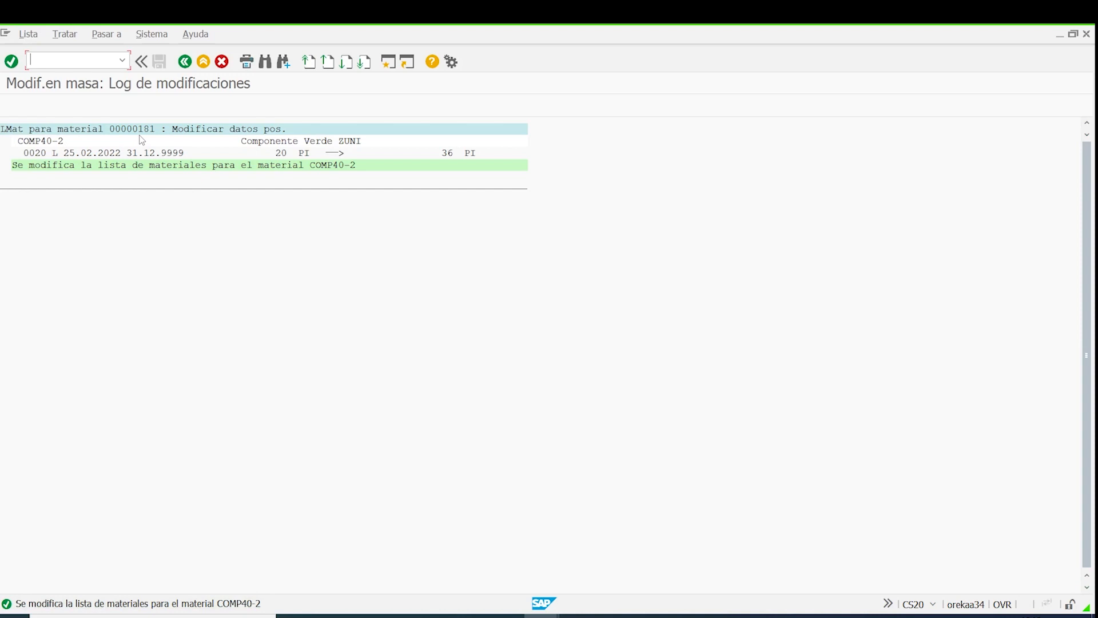
Step: Review the mass change log for COMP40-2's material, validity start and quantities, and leave it
left_click(32, 141)
left_click(67, 153)
left_click(84, 153)
left_click(277, 155)
left_click(449, 157)
left_click(184, 64)
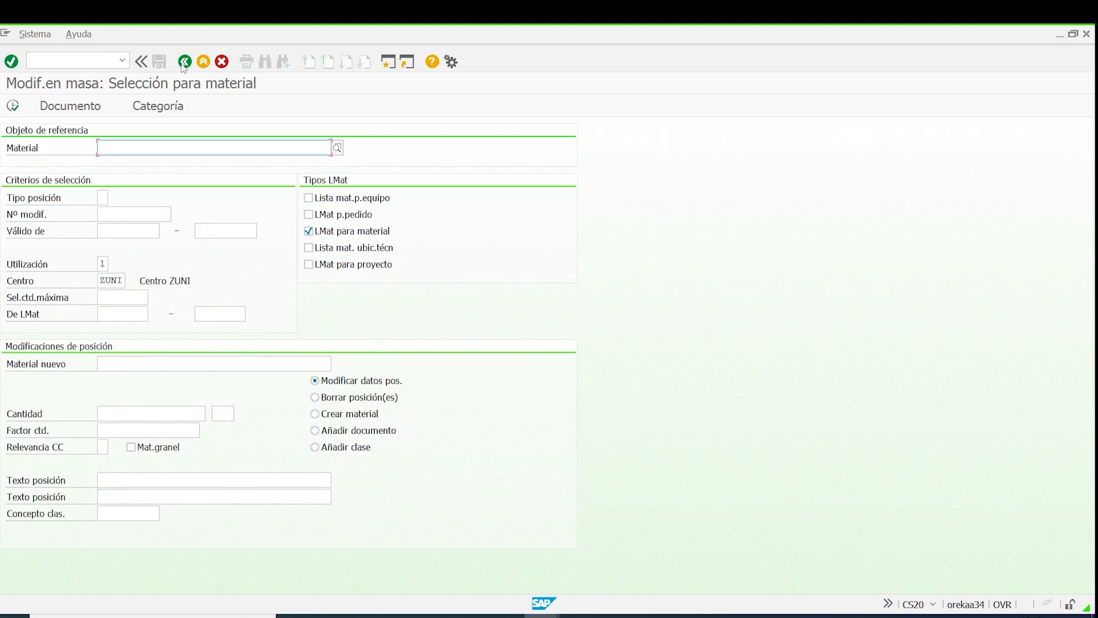
Step: Leave the mass change, display COMP40-2's bill of material again with CS03 and check the component of item 0020
left_click(183, 61)
left_click(83, 57)
type("ds03")
key("Return")
key("Return")
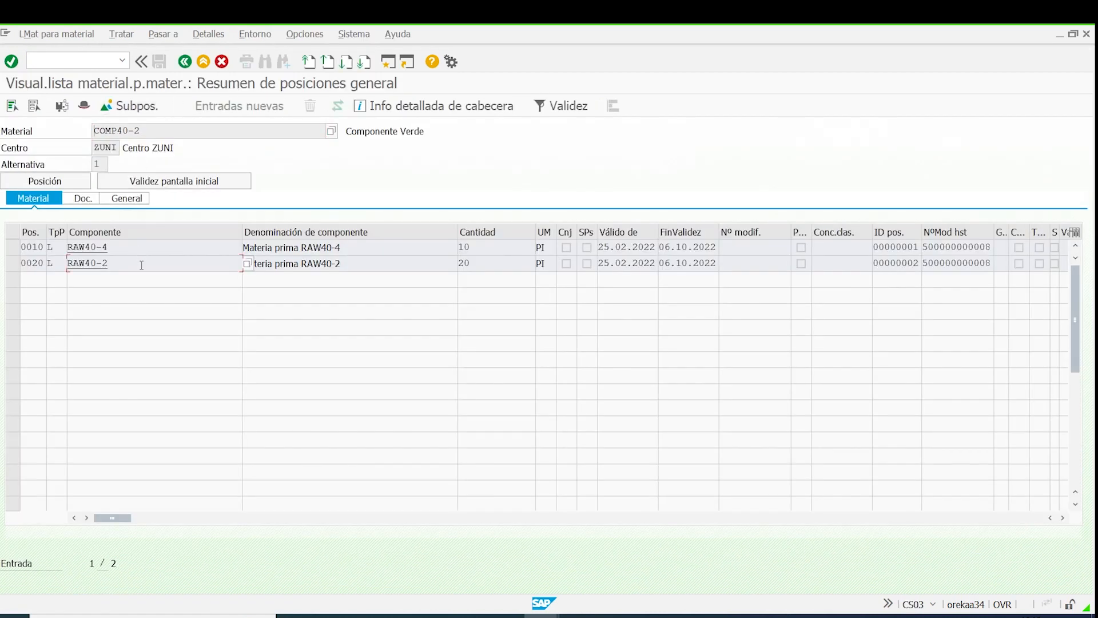
left_click_drag(141, 263, 68, 264)
Step: Redisplay COMP40-2's bill of material with validity from 06.10.2022 to 31.12.9999
left_click(185, 62)
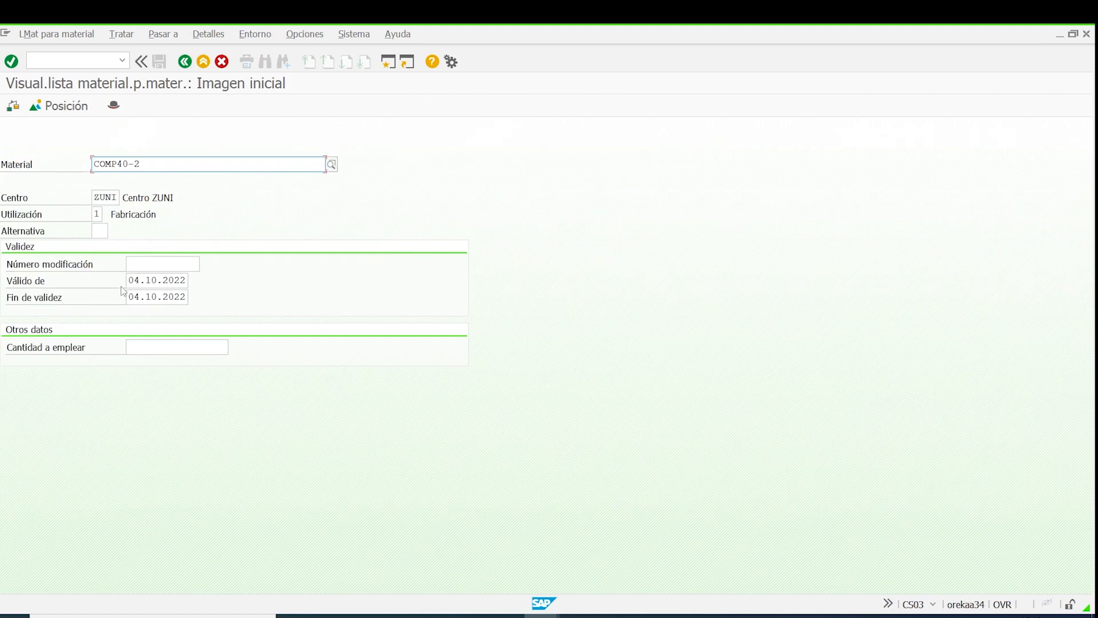
type("06.10.2022")
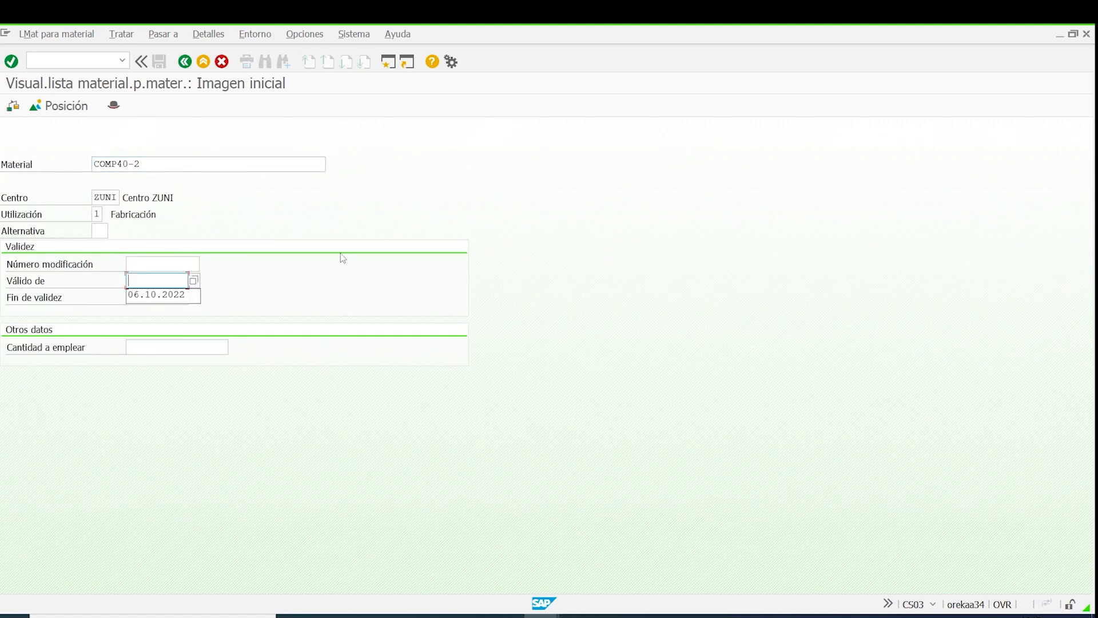
left_click_drag(129, 298, 242, 307)
key("BackSpace")
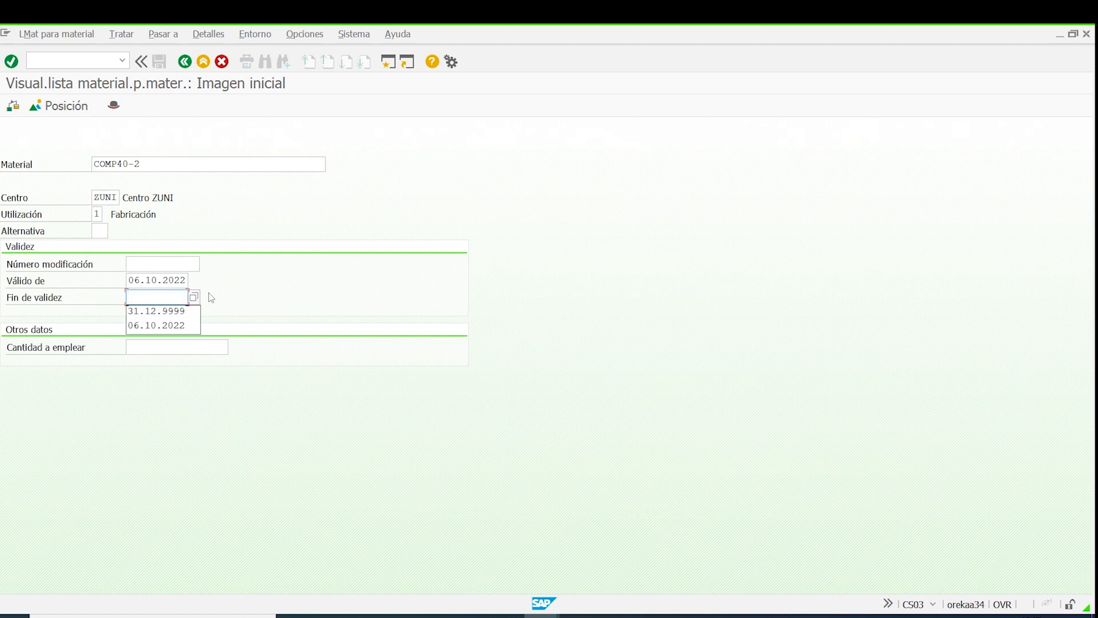
left_click(165, 311)
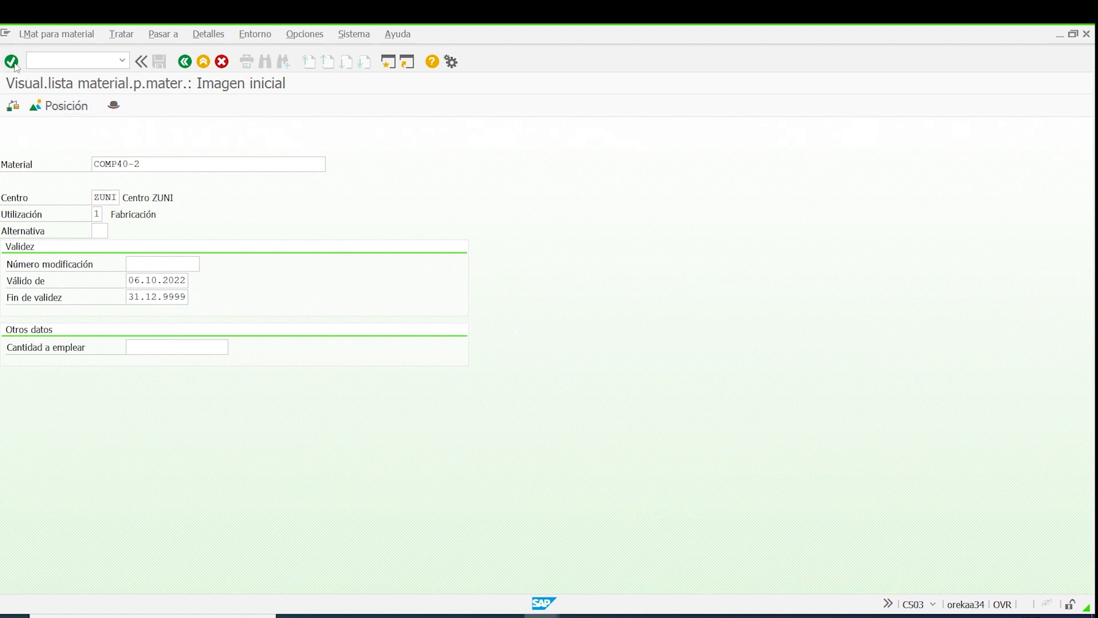
left_click(11, 61)
Step: Check item 0020's component, description, quantity and change number in the bill of material
left_click(158, 263)
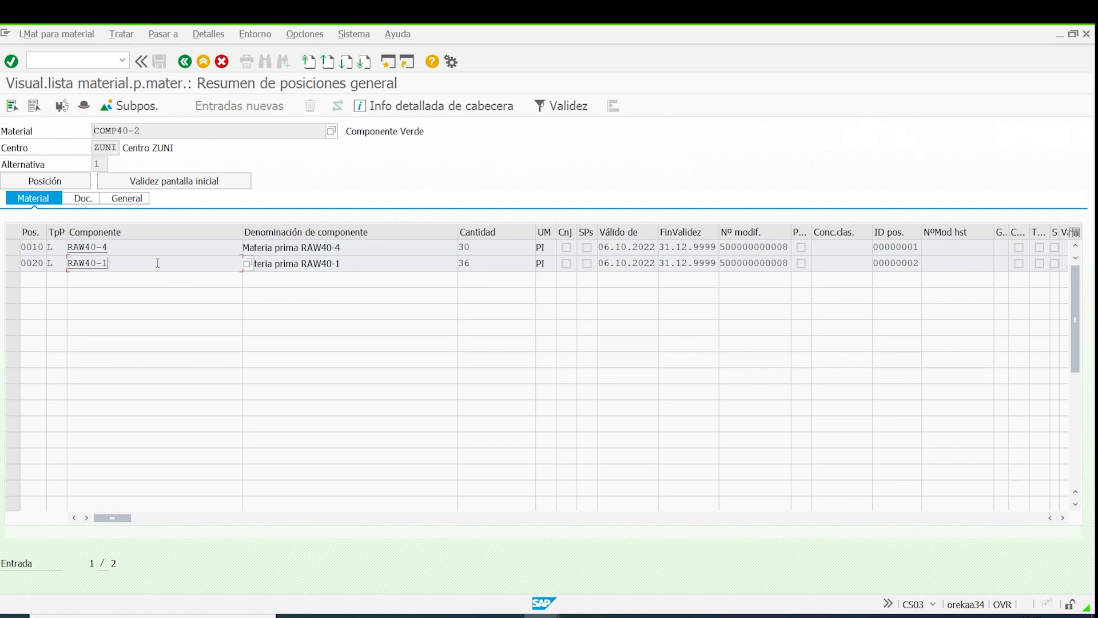
left_click_drag(157, 263, 62, 265)
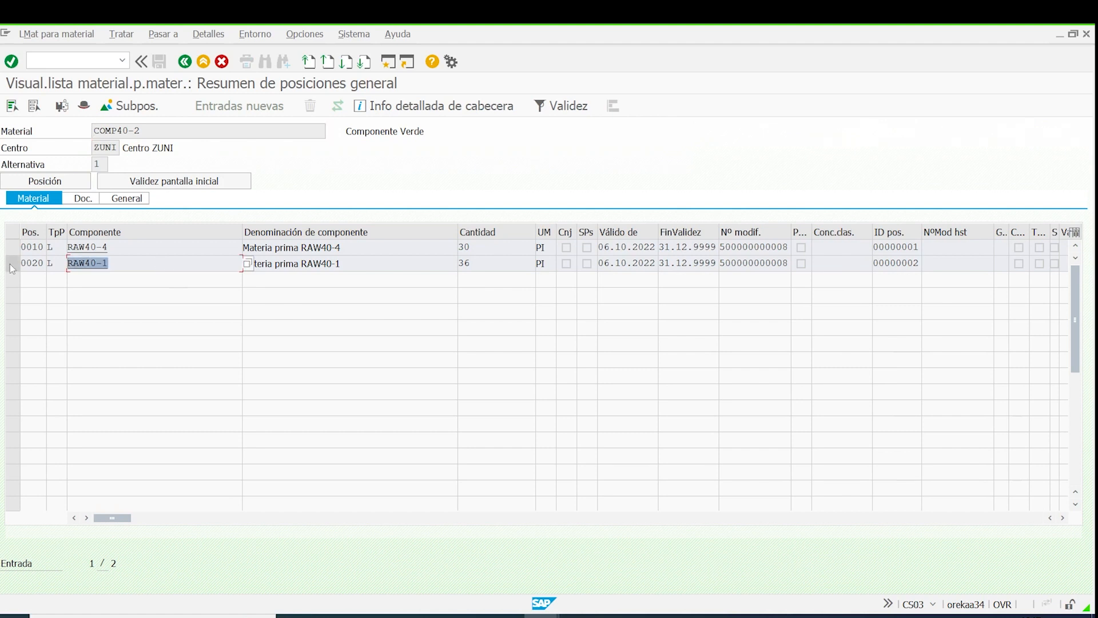
left_click_drag(115, 266, 67, 266)
left_click_drag(342, 264, 242, 264)
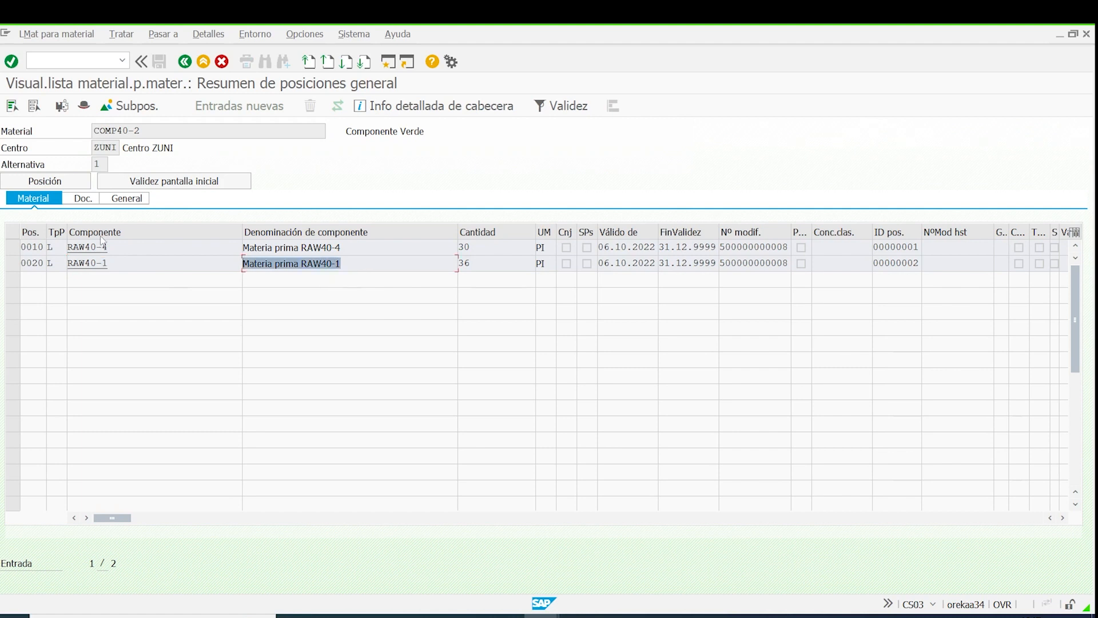
key("Tab")
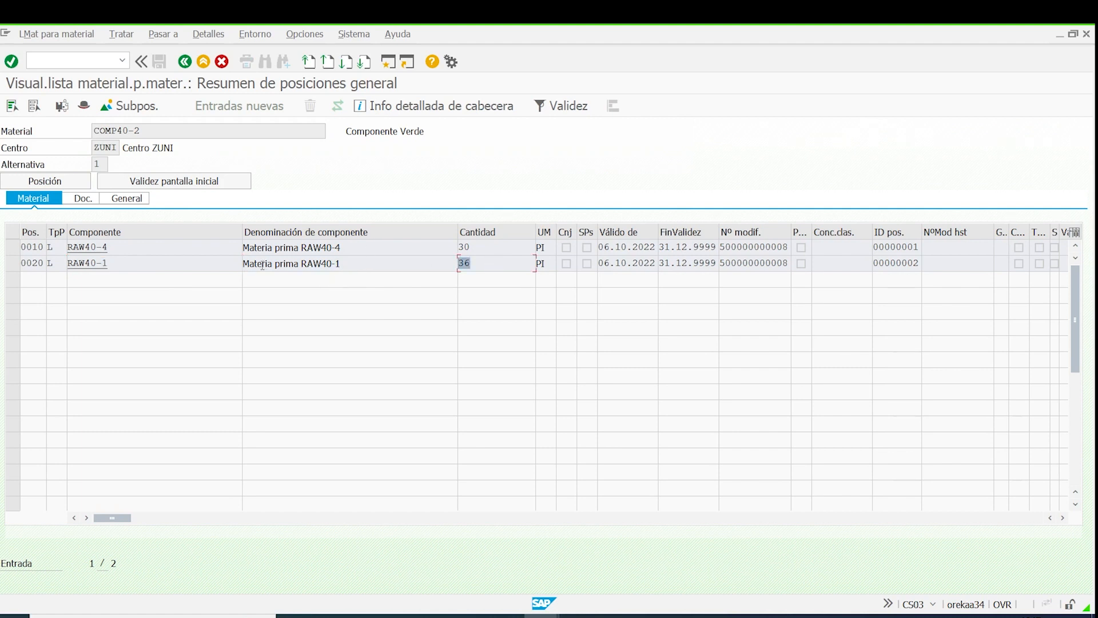
left_click_drag(727, 262, 816, 265)
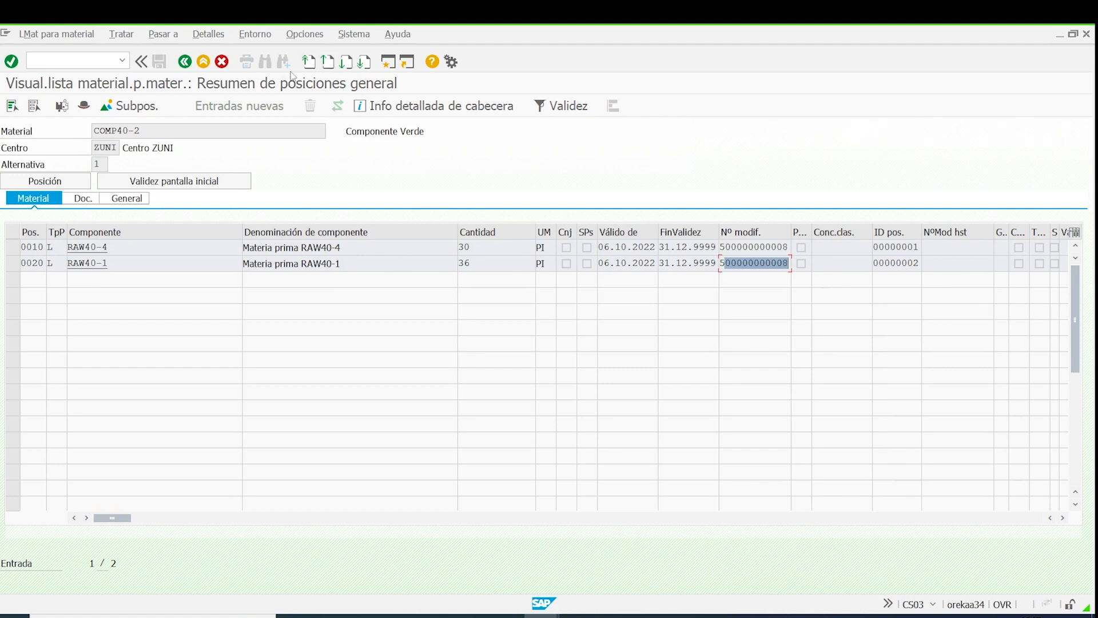
Step: Redisplay COMP40-2's bill of material for 04.10.2022 and check the component and quantity of item 0020
left_click(184, 62)
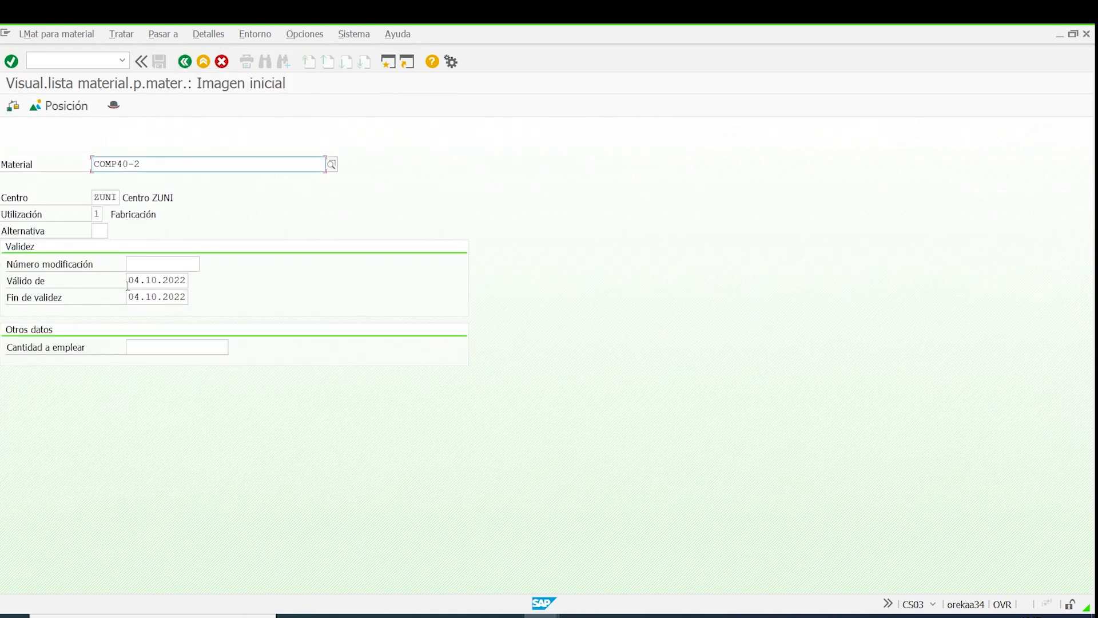
left_click_drag(127, 285, 219, 288)
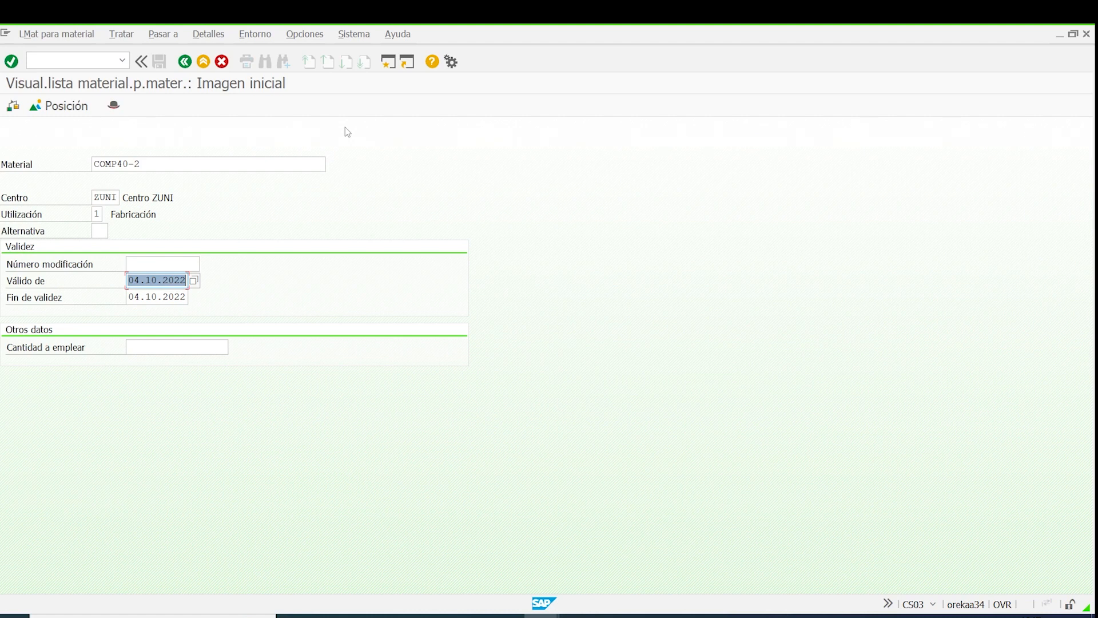
key("Return")
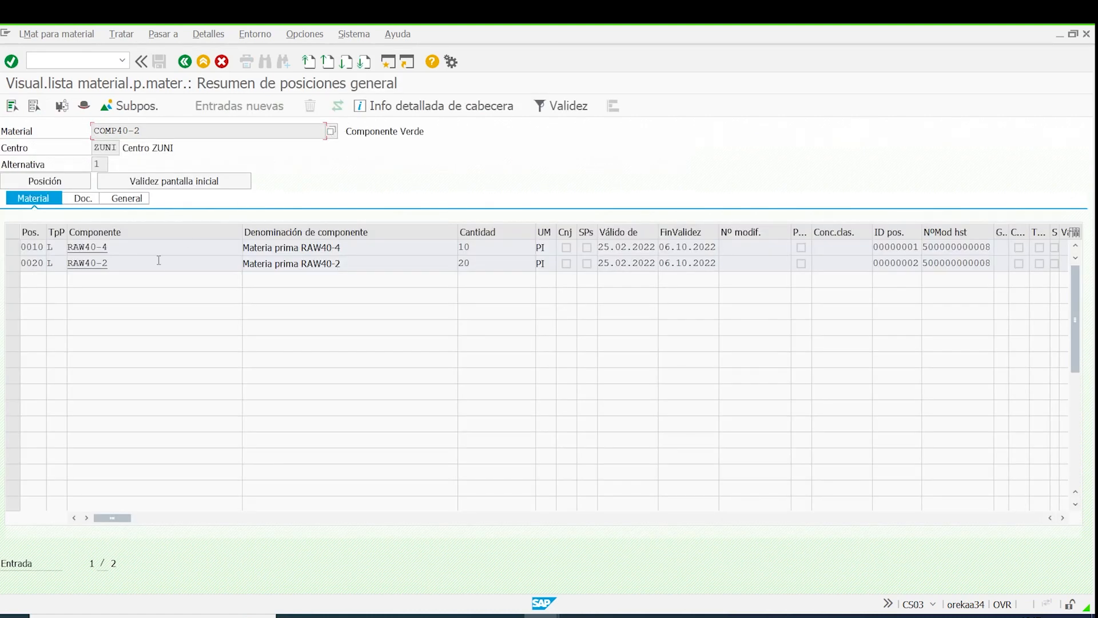
left_click(159, 260)
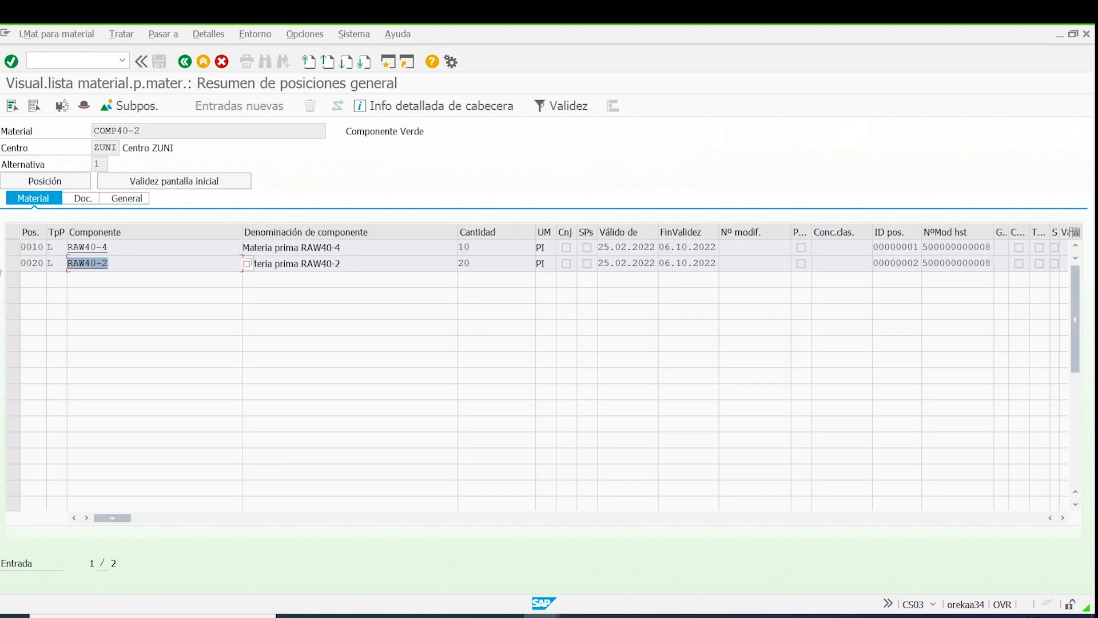
left_click(374, 263)
left_click(483, 263)
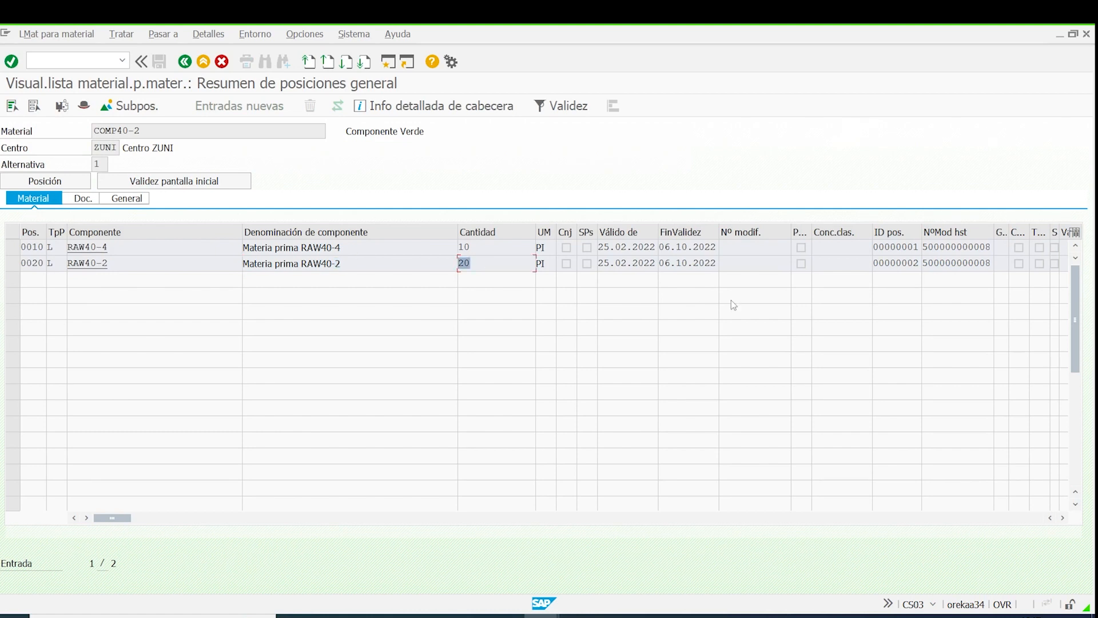
Step: Check item 0020's historical change number and the remaining columns of the bill of material valid on 04.10.2022
left_click(946, 263)
left_click_drag(927, 265, 993, 261)
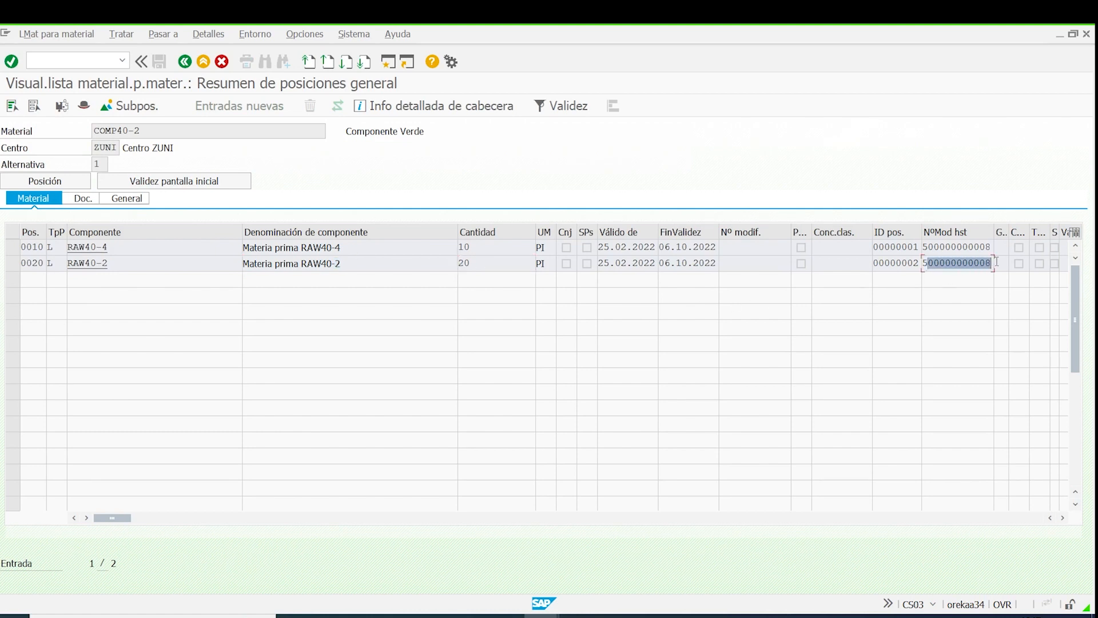
left_click(1062, 518)
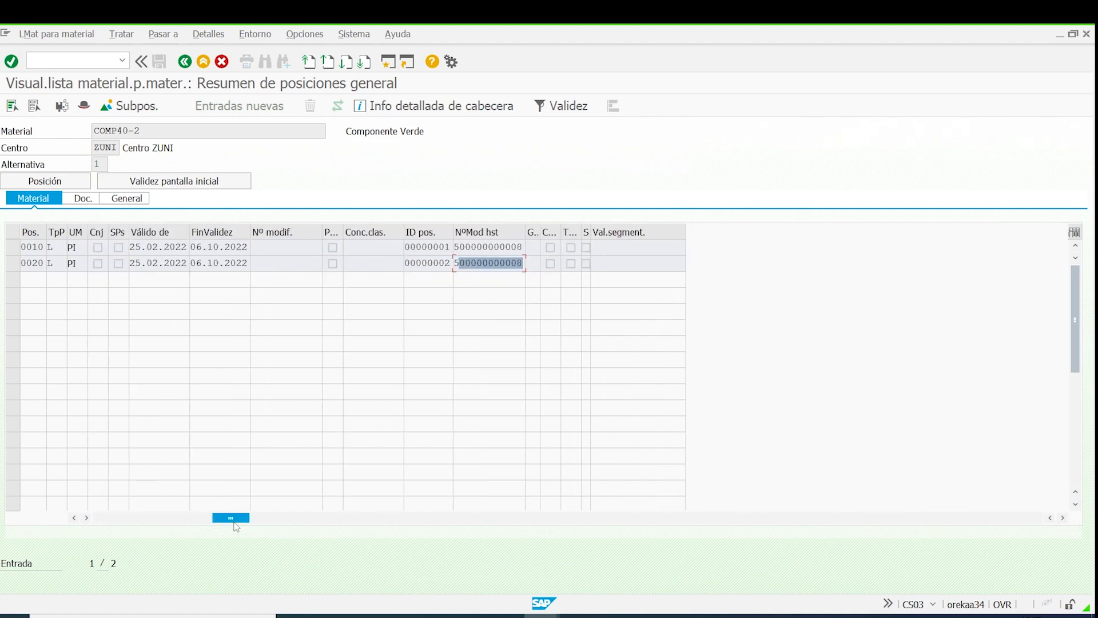
left_click_drag(232, 517, 112, 518)
Step: Return to the initial screen, clear the 04.10.2022 end-of-validity date and redisplay COMP40-2's bill of material
left_click(184, 62)
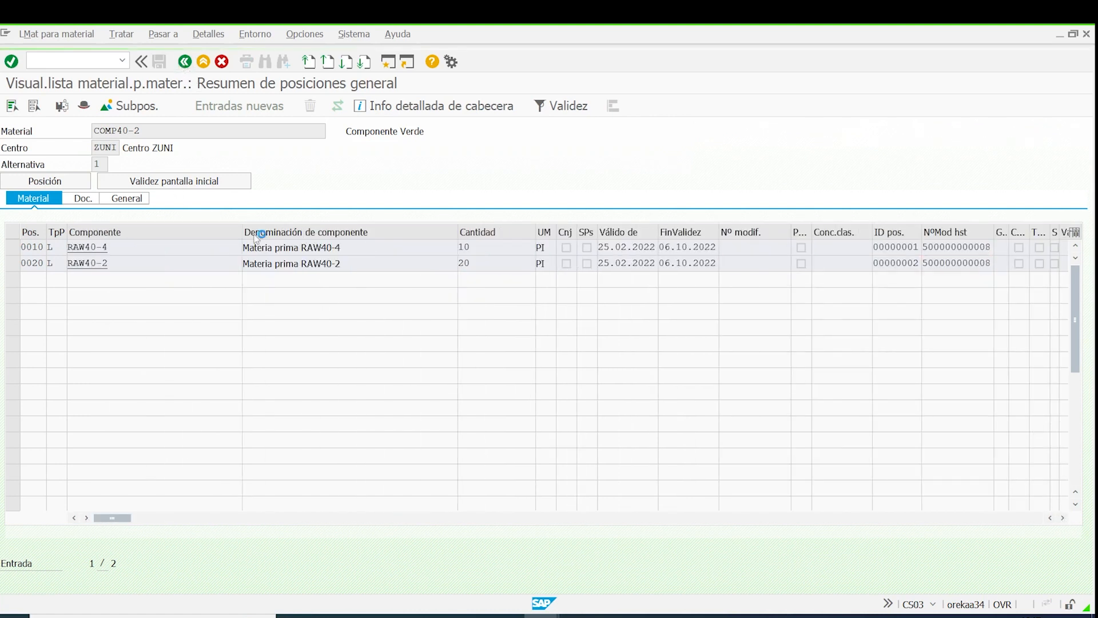
left_click(129, 294)
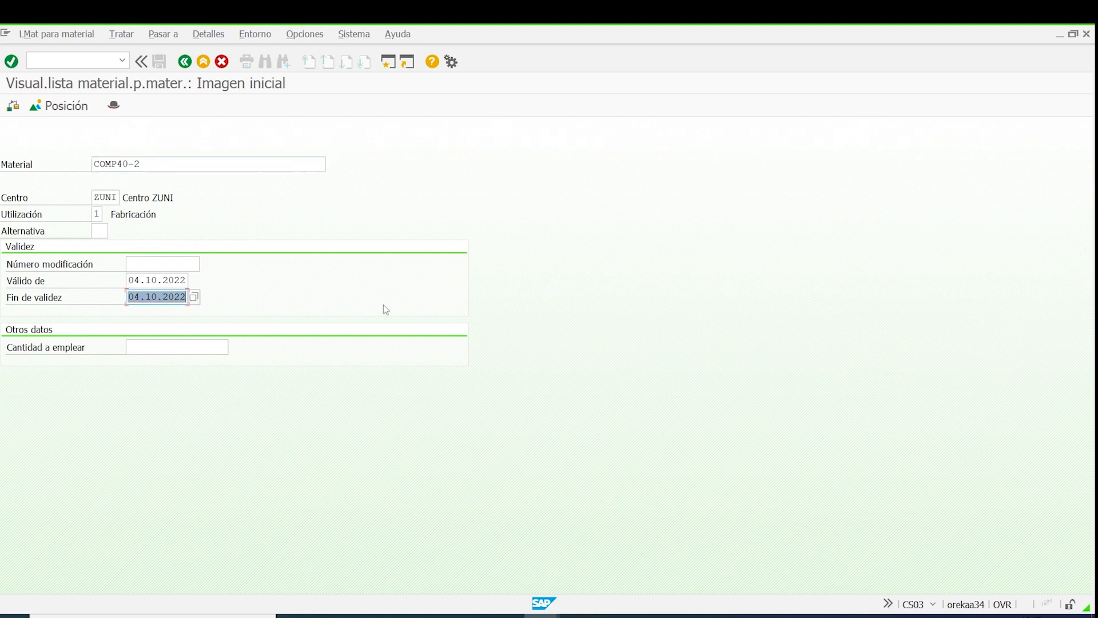
key("Delete")
left_click(160, 309)
left_click(12, 62)
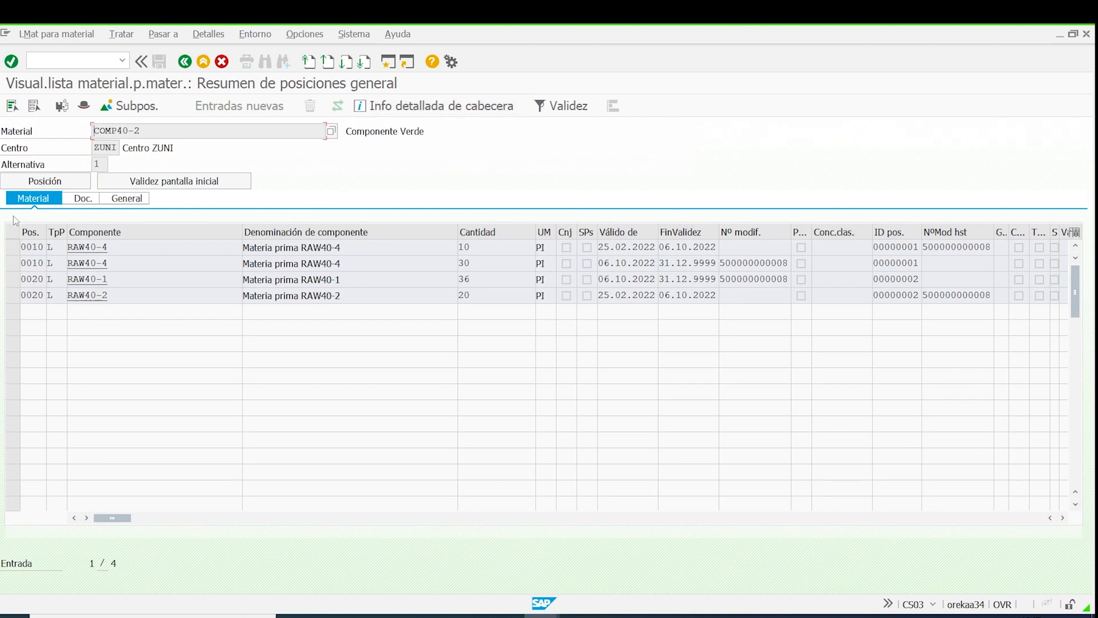
Step: Select both RAW40-4 rows of item 0010 and compare their quantities
left_click(12, 250)
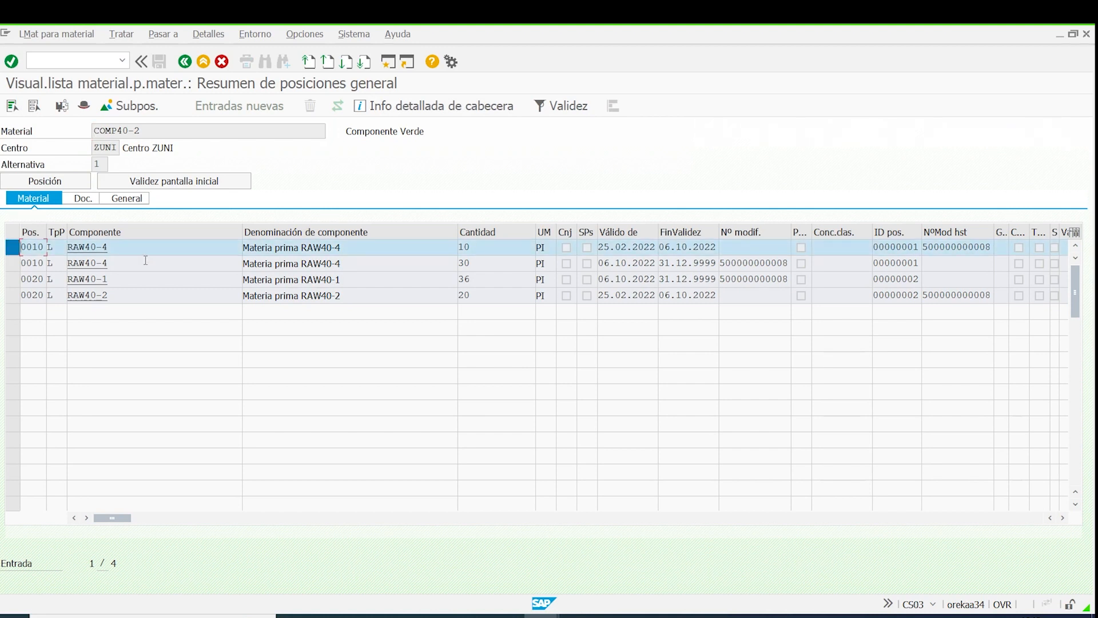
left_click(14, 264)
key("shift+Home")
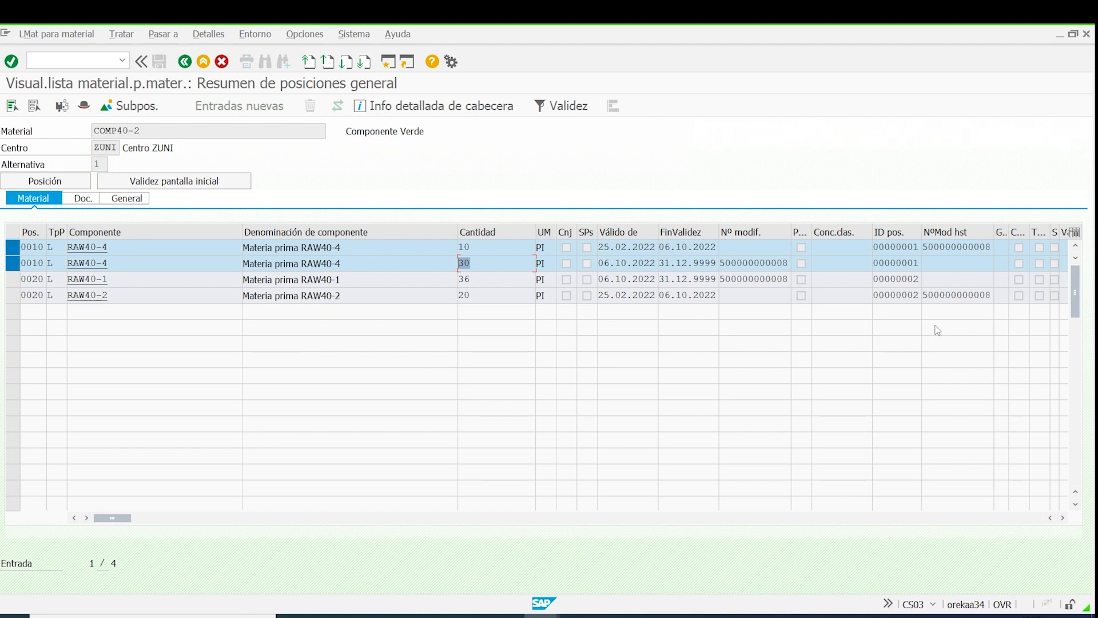
Step: Check the RAW40-2 row of item 0020 for its historical change number, validity dates, component and quantity
left_click_drag(927, 296, 1067, 293)
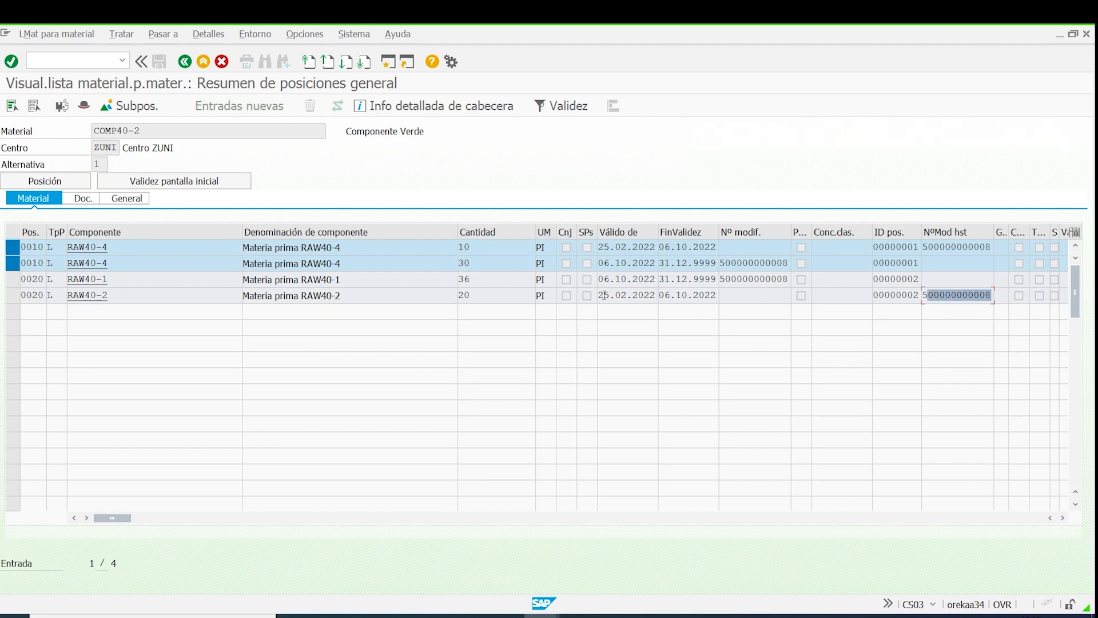
left_click_drag(600, 295, 742, 286)
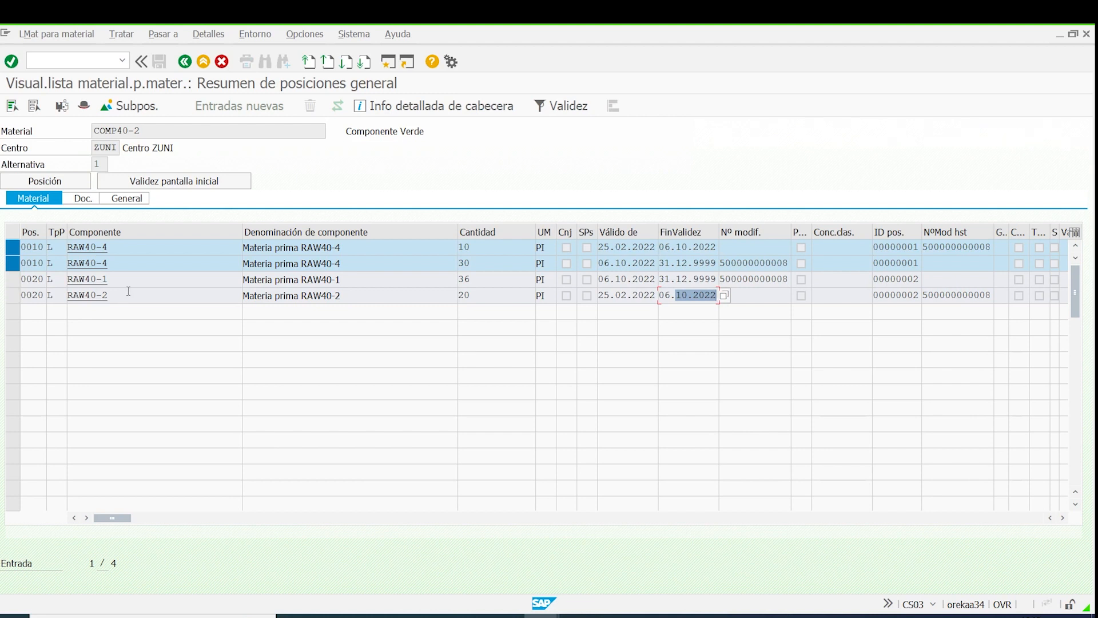
left_click_drag(126, 294, 1, 290)
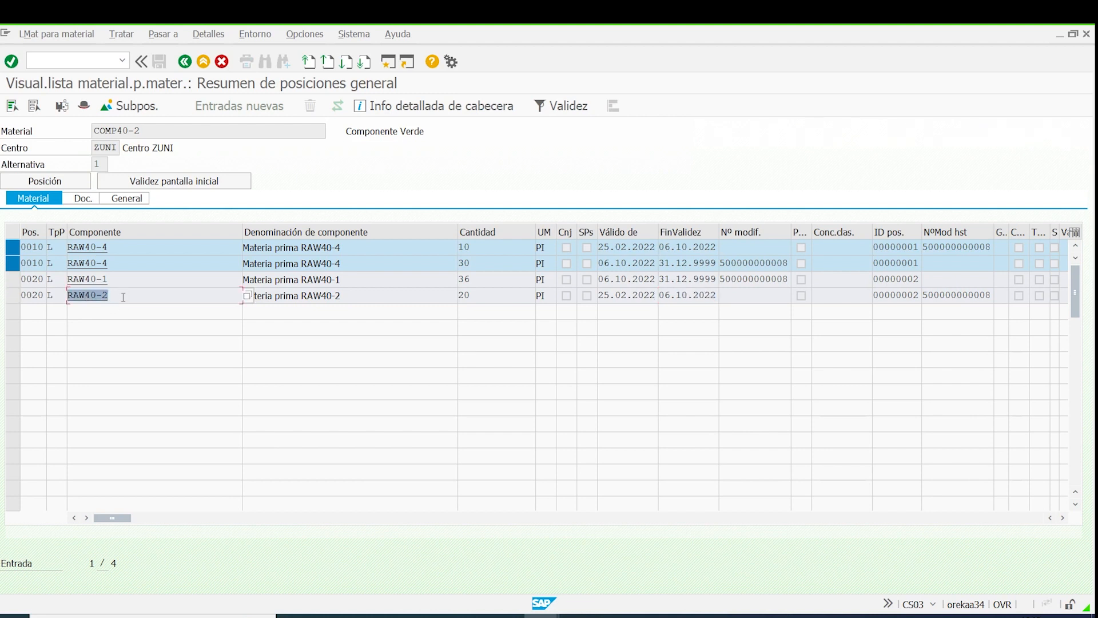
left_click_drag(490, 293, 333, 296)
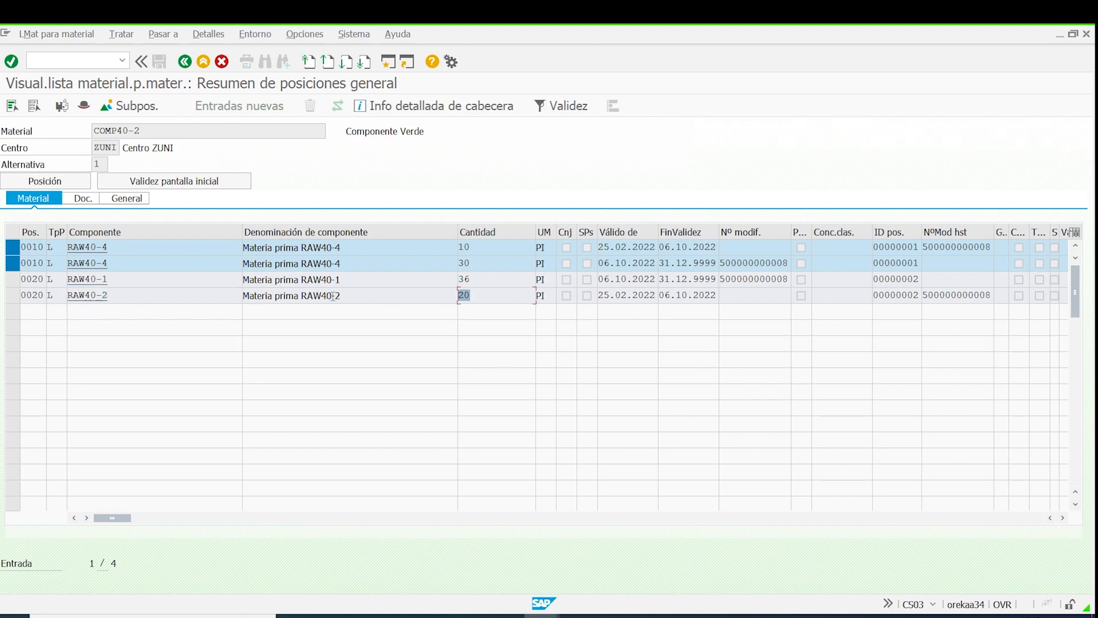
Step: Check the RAW40-1 row's validity, component and quantity, and select both item 0020 rows to compare them
left_click_drag(601, 279, 653, 274)
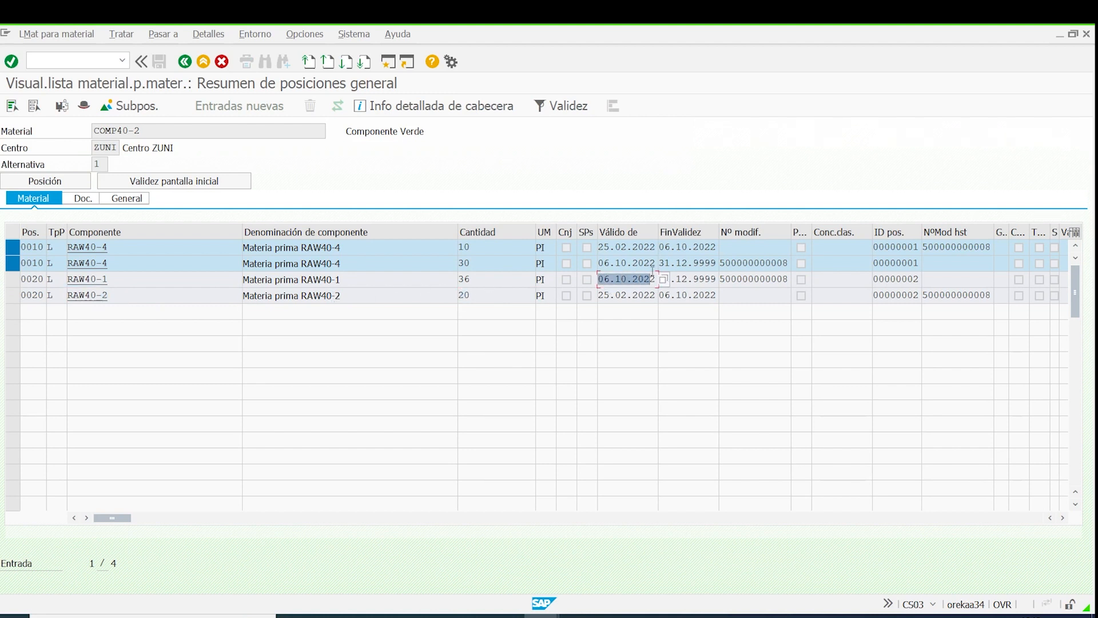
left_click(681, 279)
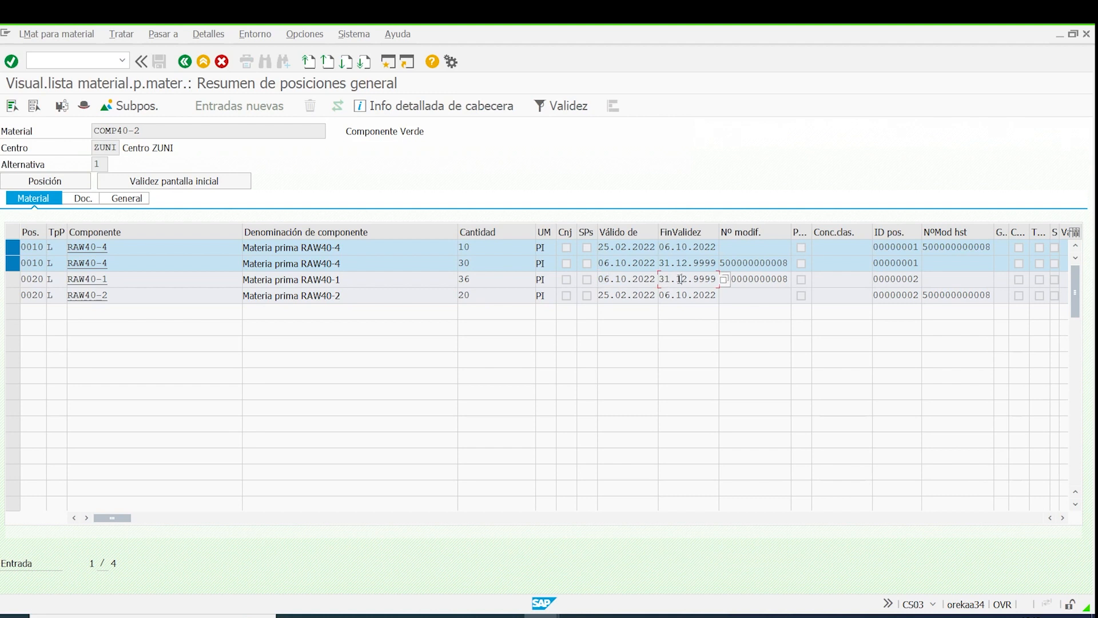
left_click_drag(159, 284, 7, 266)
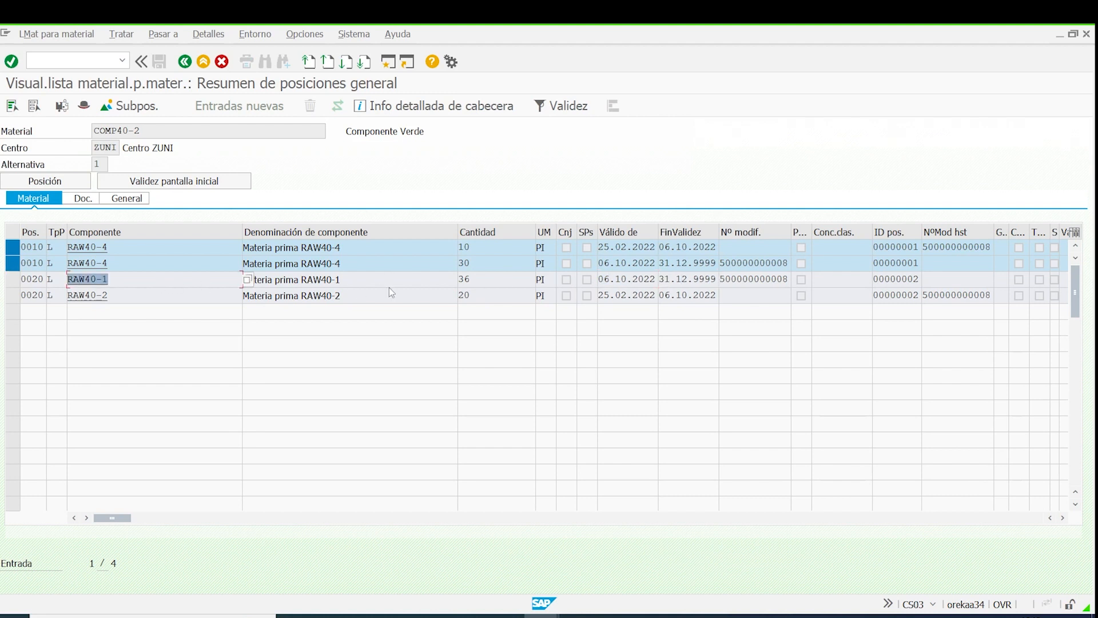
left_click_drag(485, 285, 377, 279)
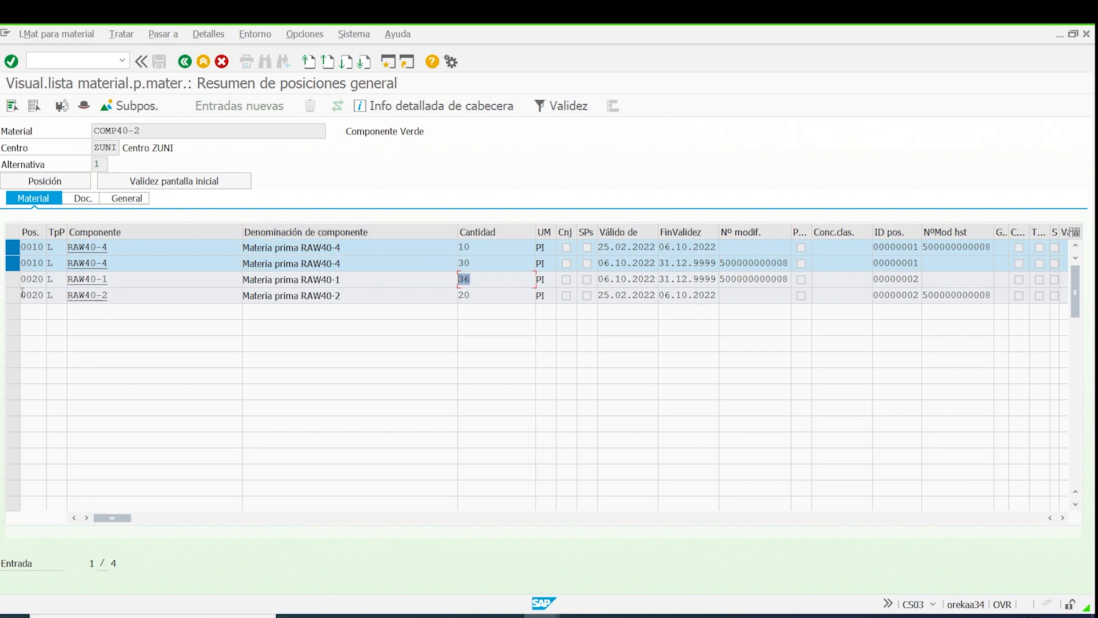
left_click_drag(110, 295, 1, 277)
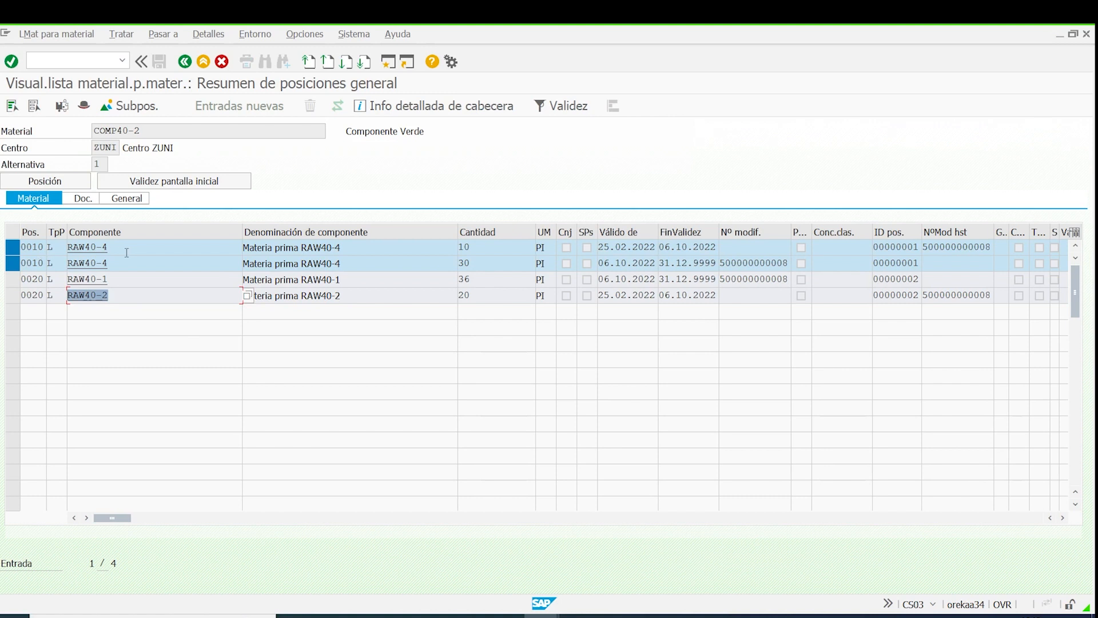
left_click(13, 279)
left_click(12, 295)
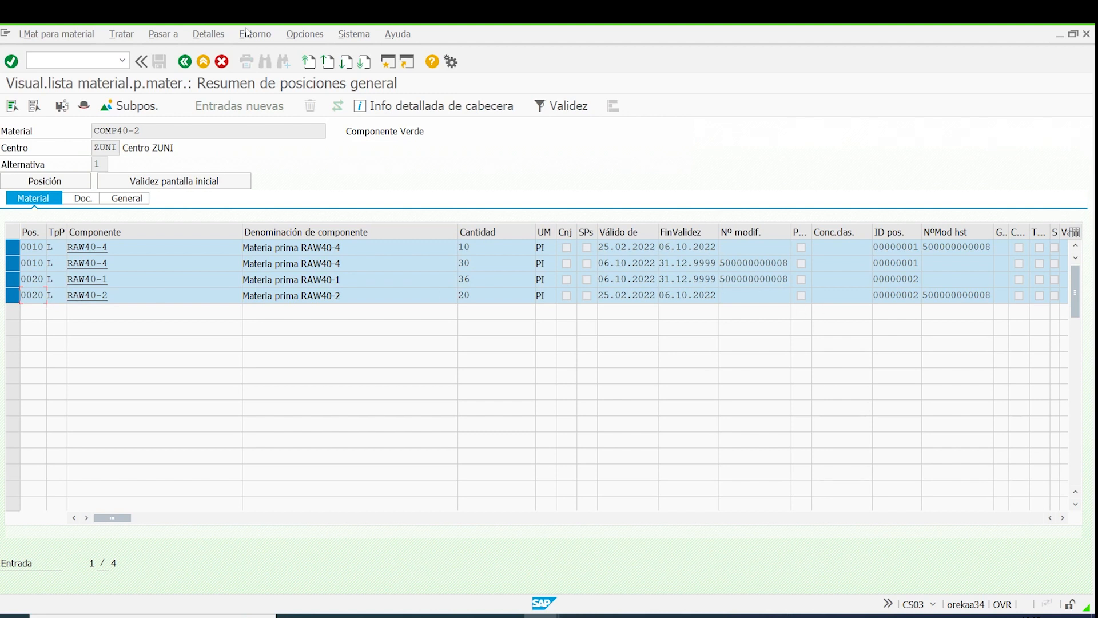
left_click(186, 61)
left_click(186, 61)
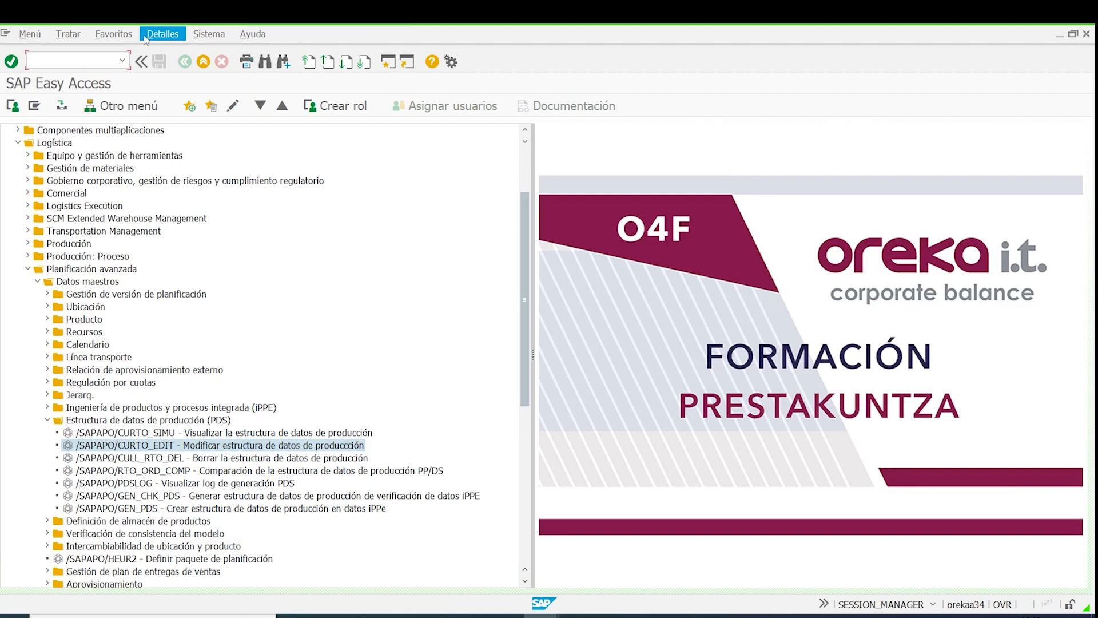
key("Return")
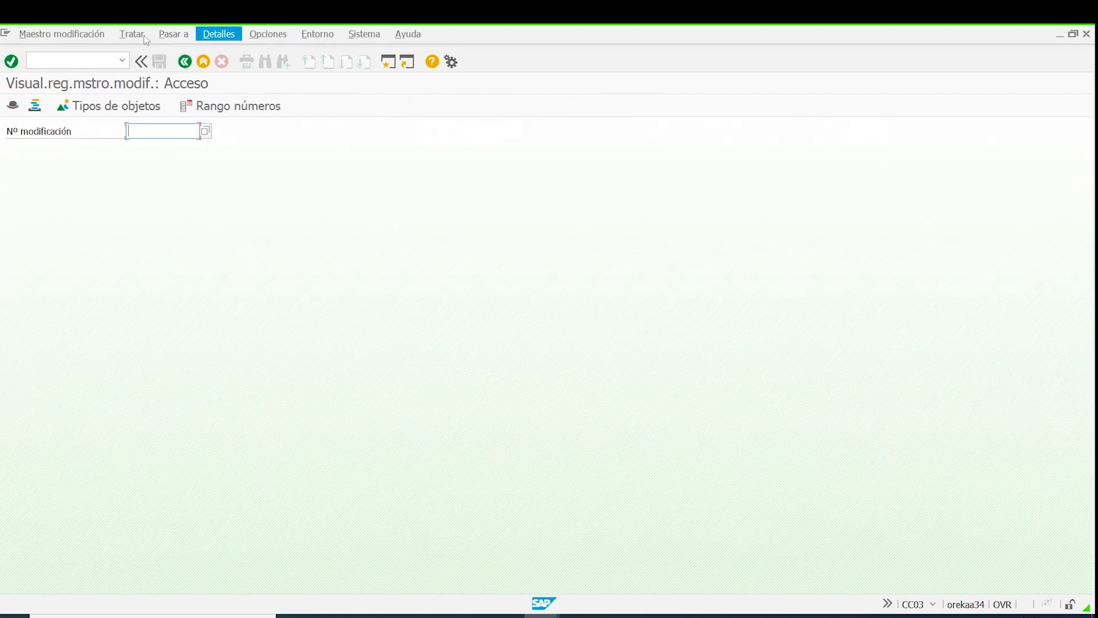
left_click(161, 134)
left_click(164, 145)
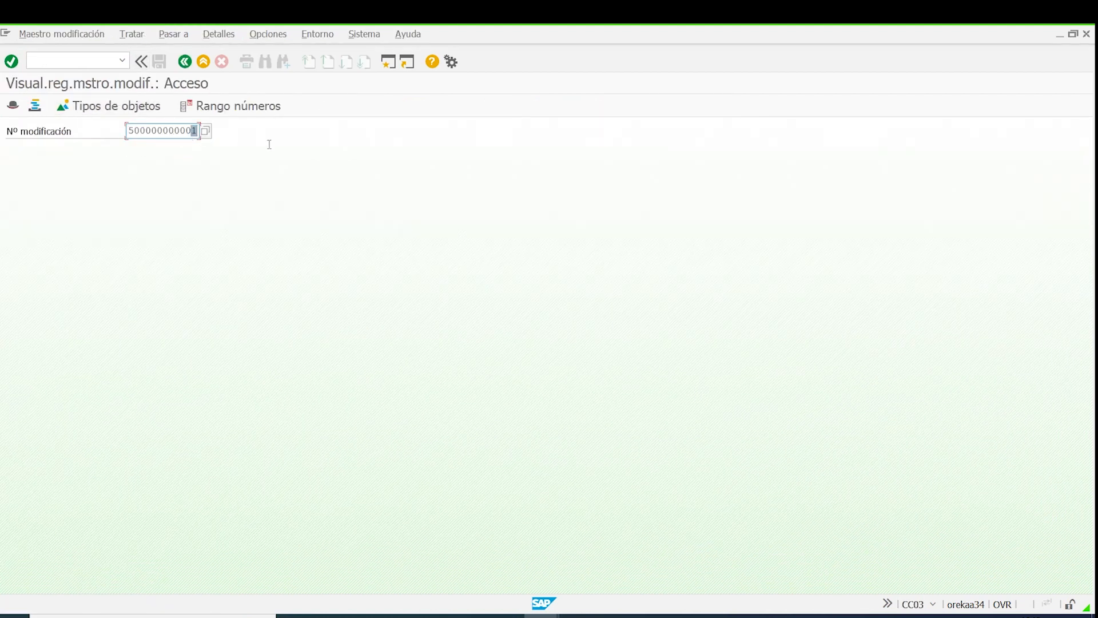
type("8")
key("Return")
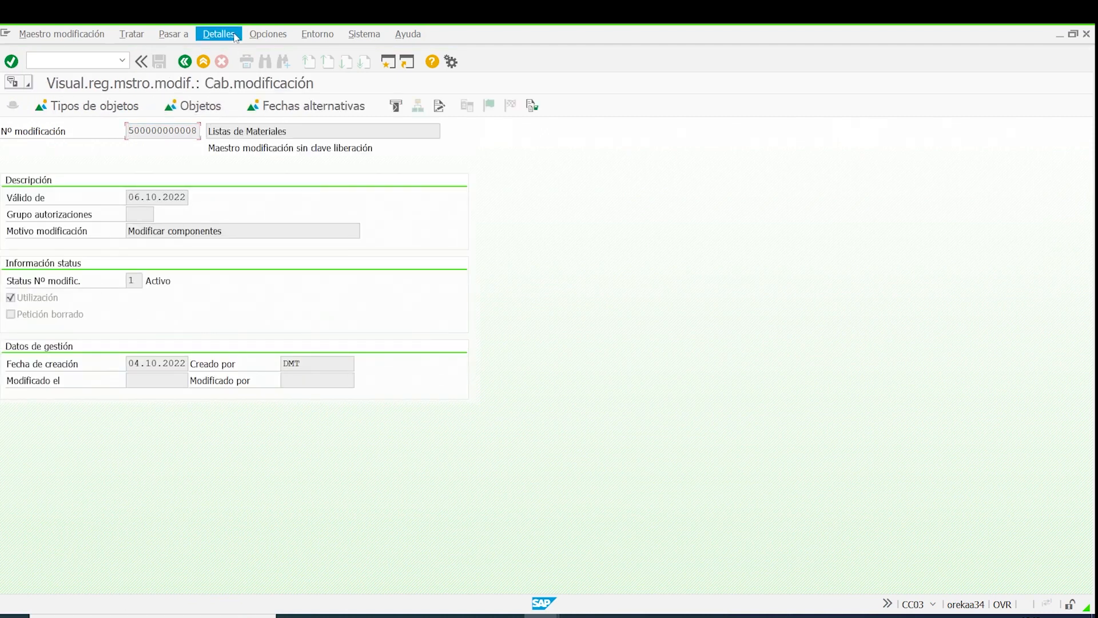
left_click(303, 36)
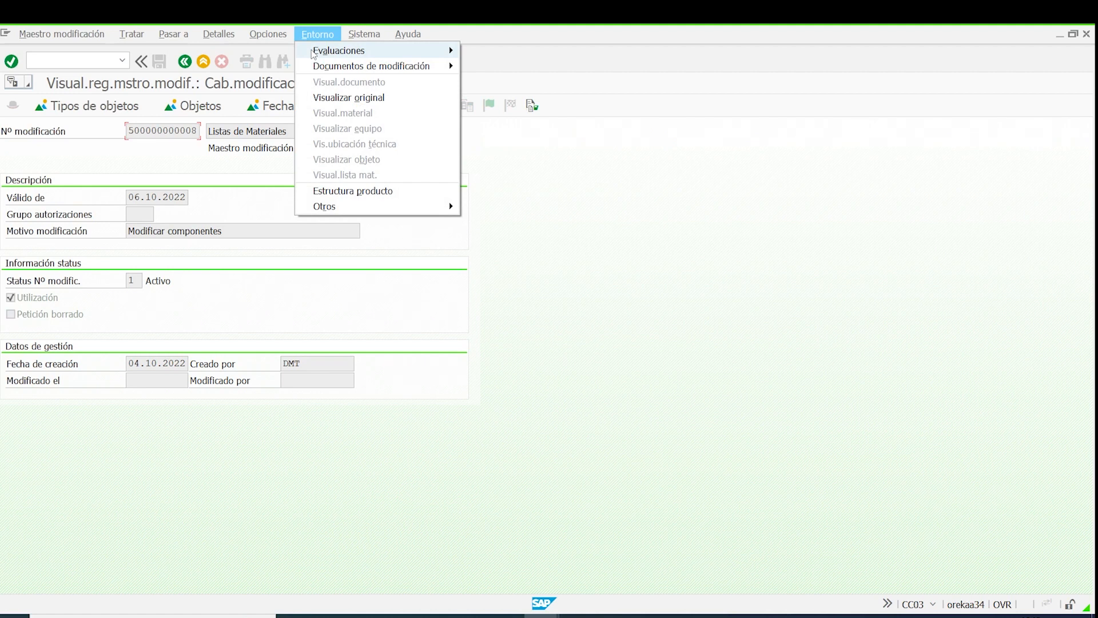
mouse_move(343, 51)
left_click(530, 53)
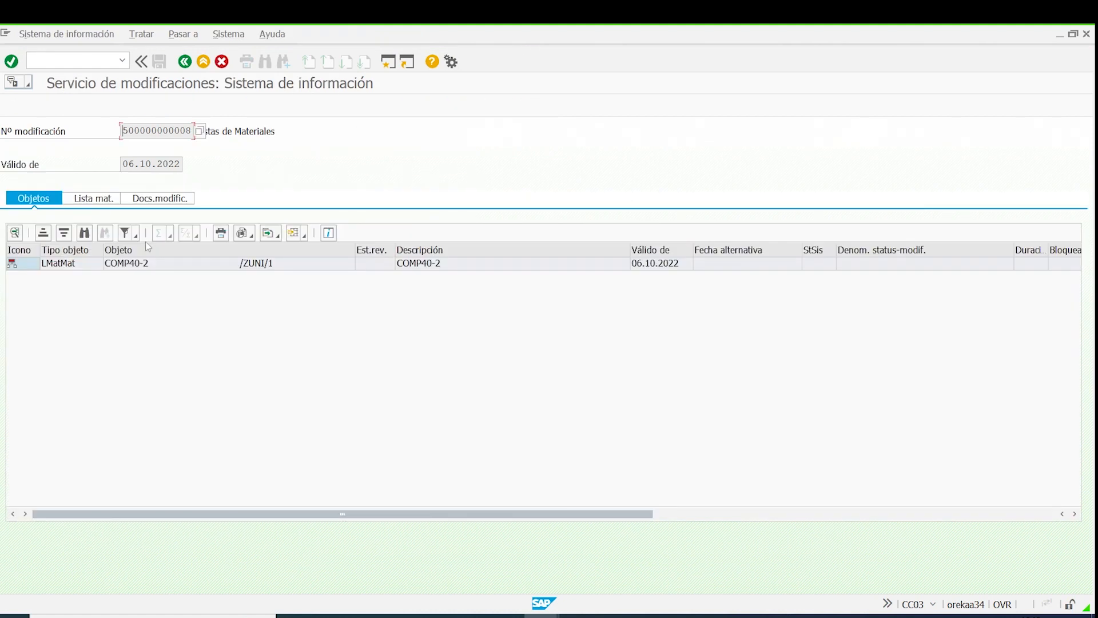
Step: Show the evaluation's bill of material view, expand it down to the positions of Alternativa 01 and widen the Posición column
double_click(12, 266)
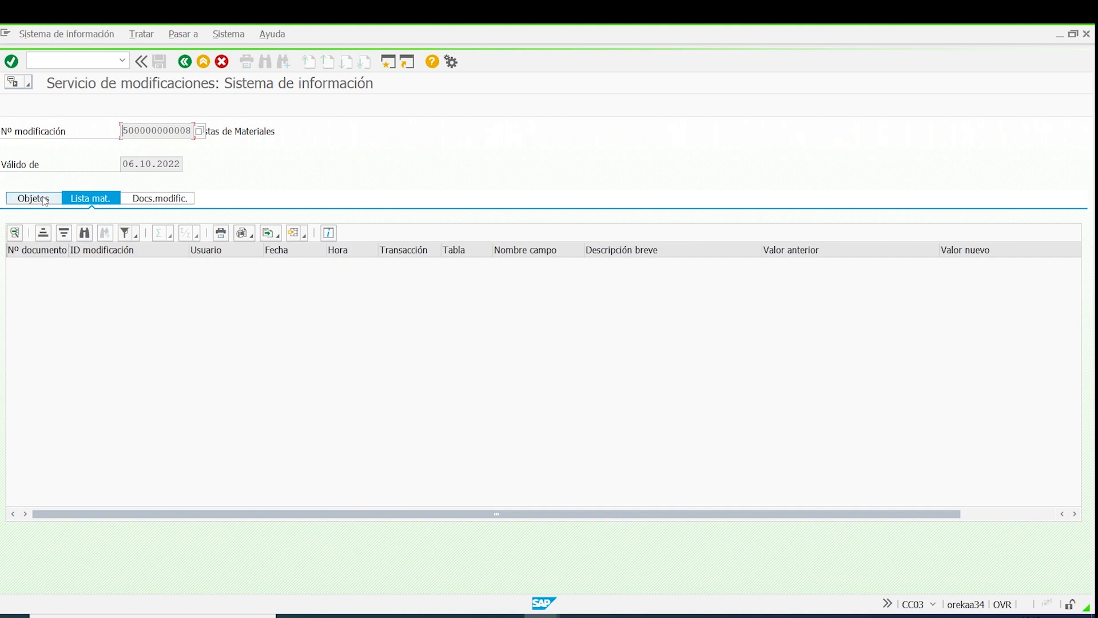
left_click(13, 267)
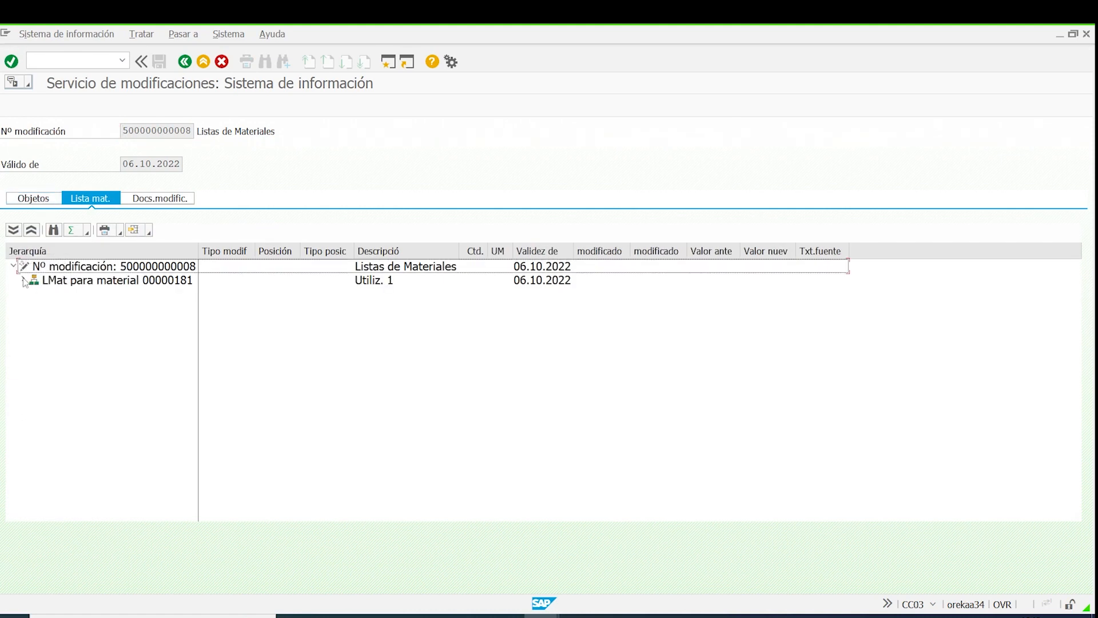
left_click(23, 280)
left_click(32, 294)
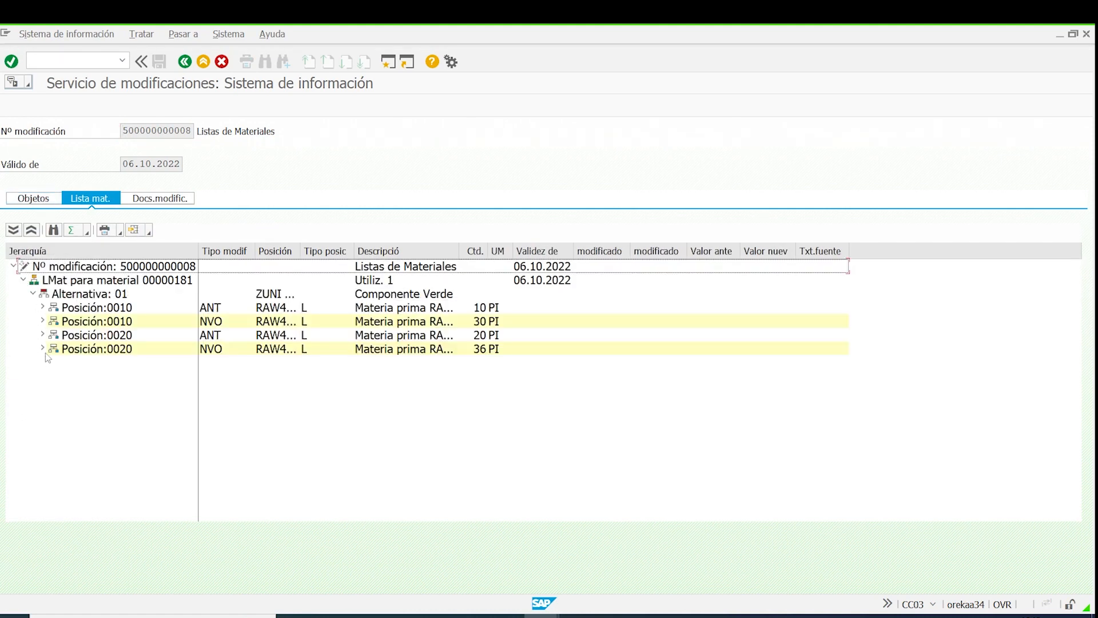
left_click_drag(302, 251, 371, 251)
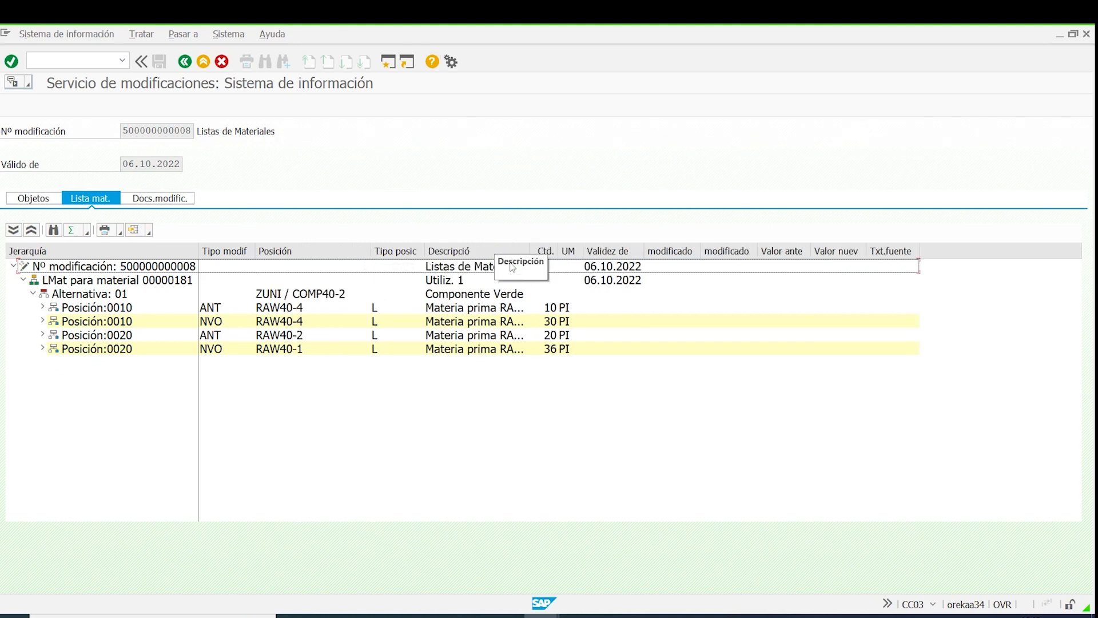
Step: Compare the ANT and NVO entries of positions 0010 and 0020 by component and quantity
left_click(550, 320)
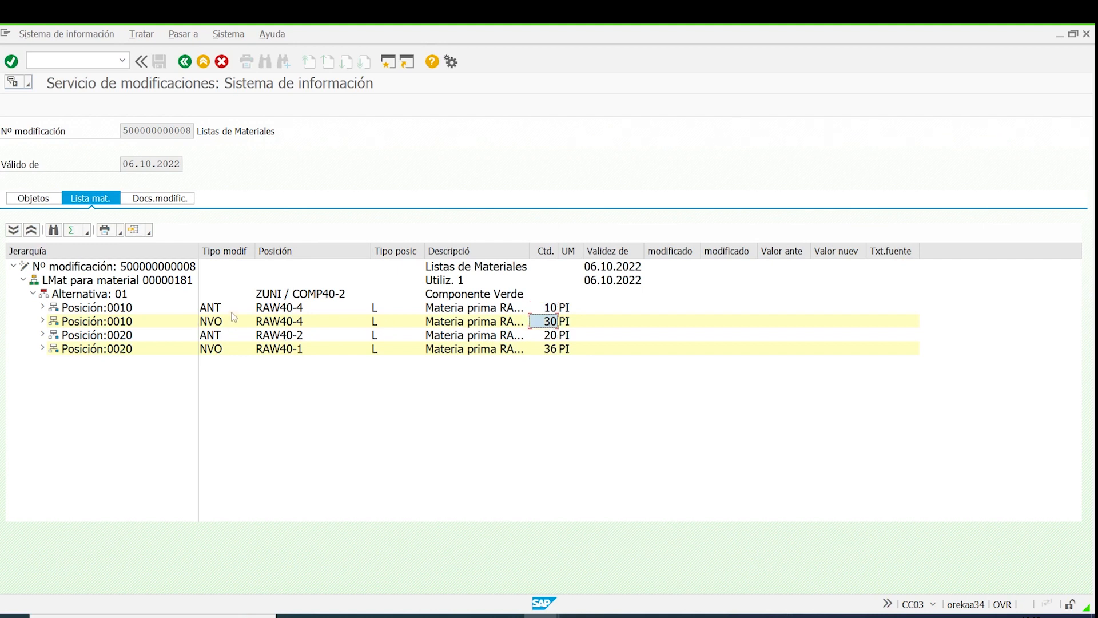
left_click(212, 309)
left_click(218, 321)
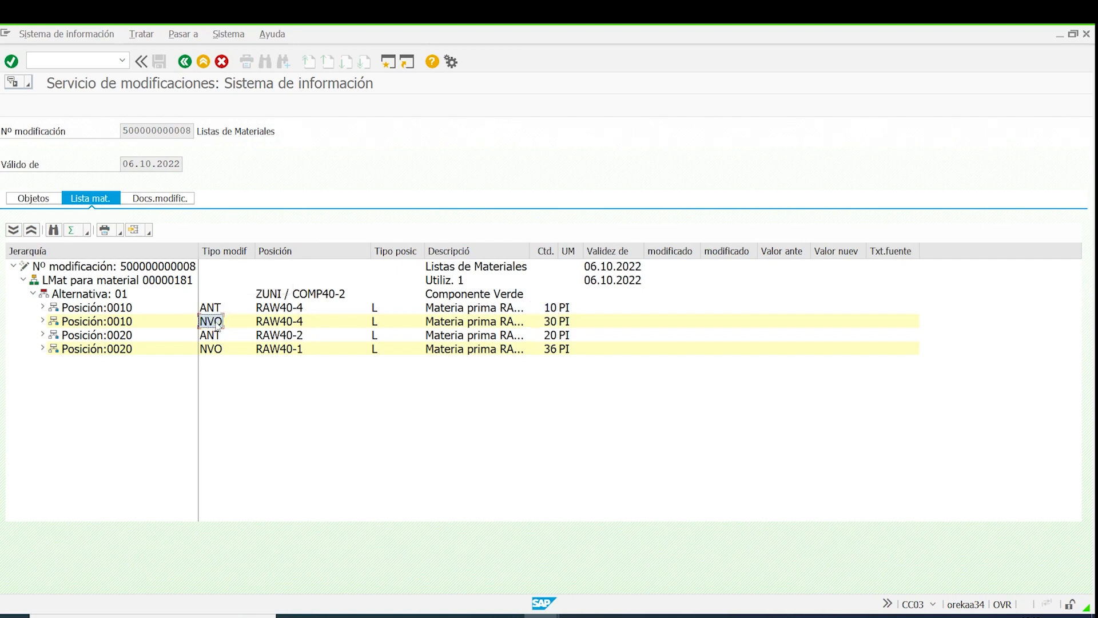
left_click(105, 340)
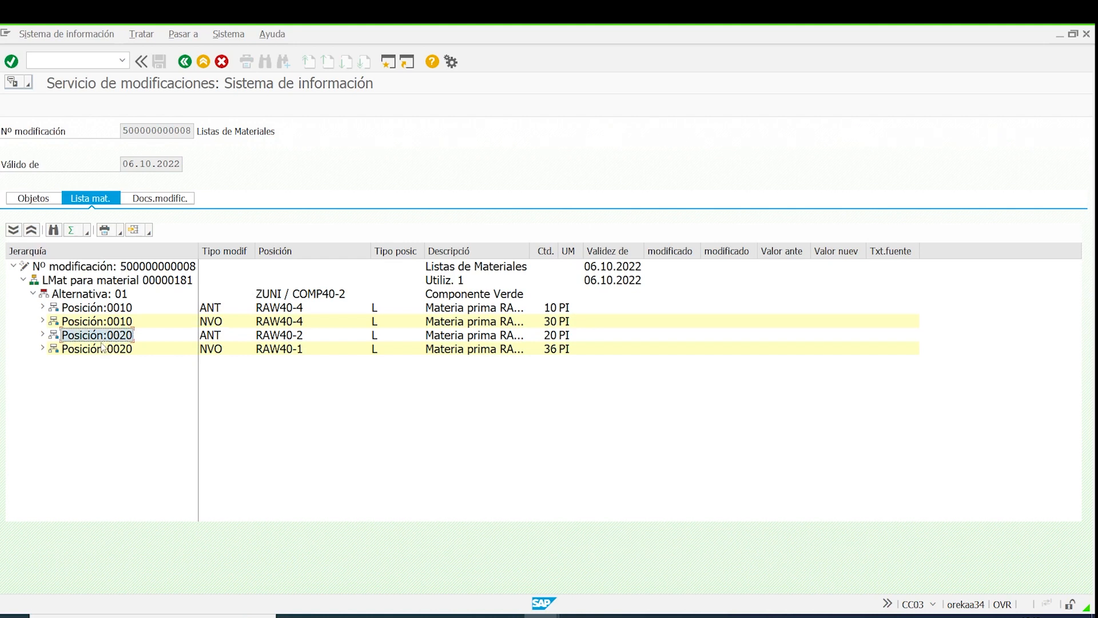
left_click(289, 336)
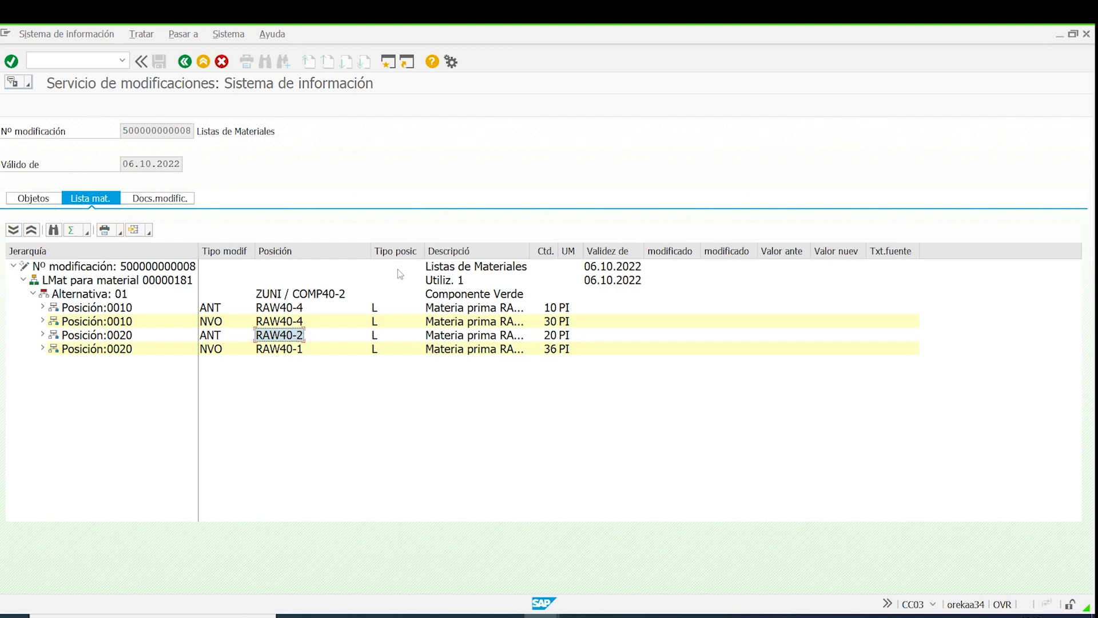
left_click(296, 349)
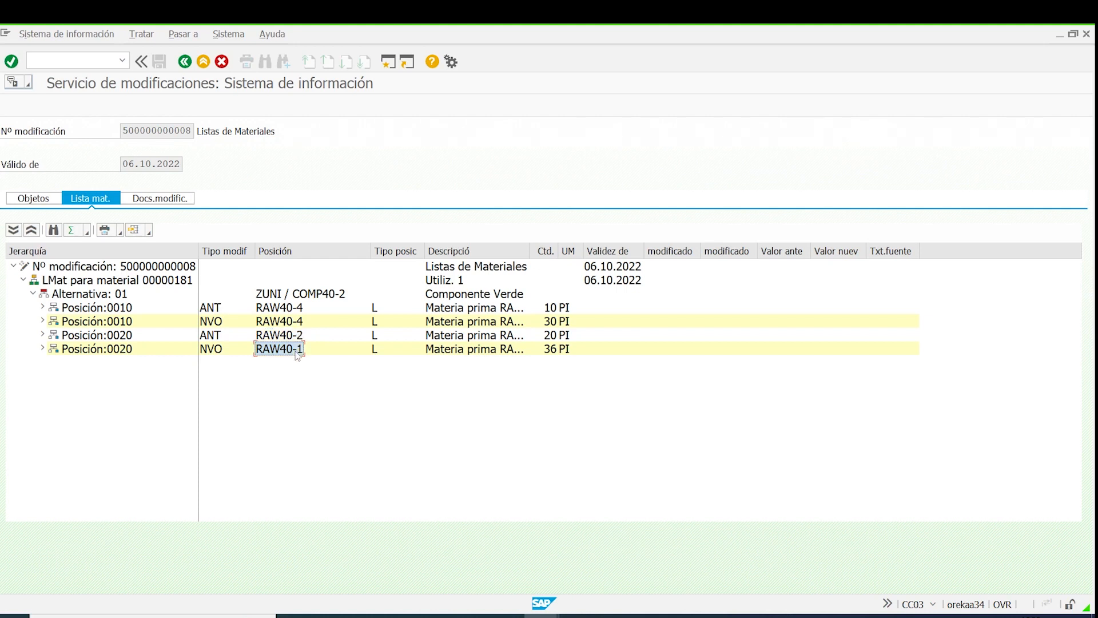
left_click(550, 351)
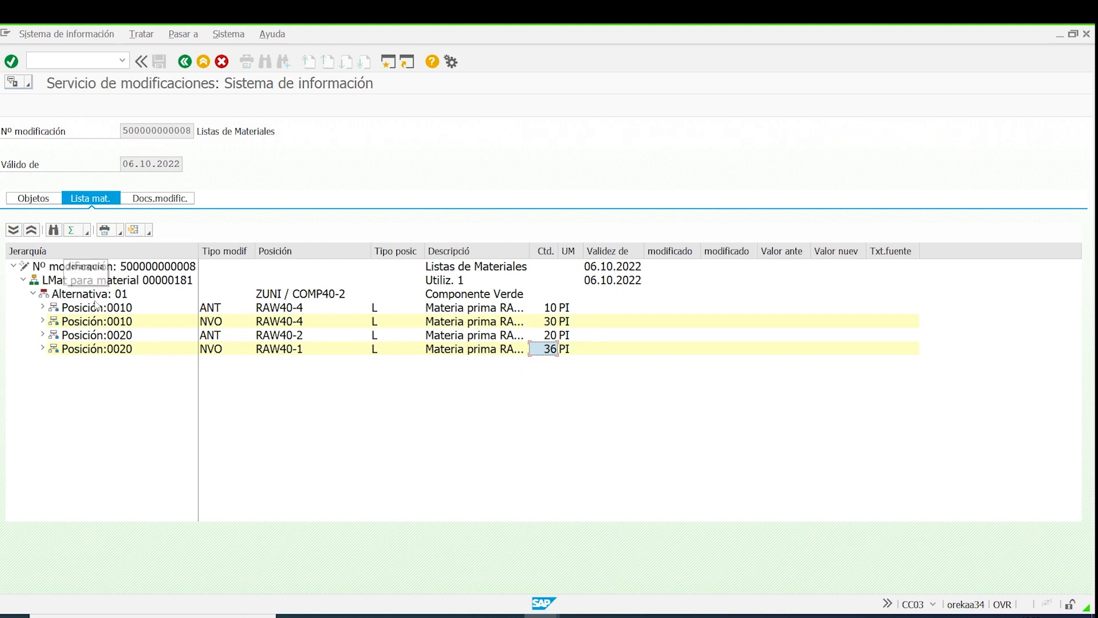
Step: Expand the ANT and NVO entries of position 0010 and examine the changed fields, including component quantity and status ID
left_click(43, 307)
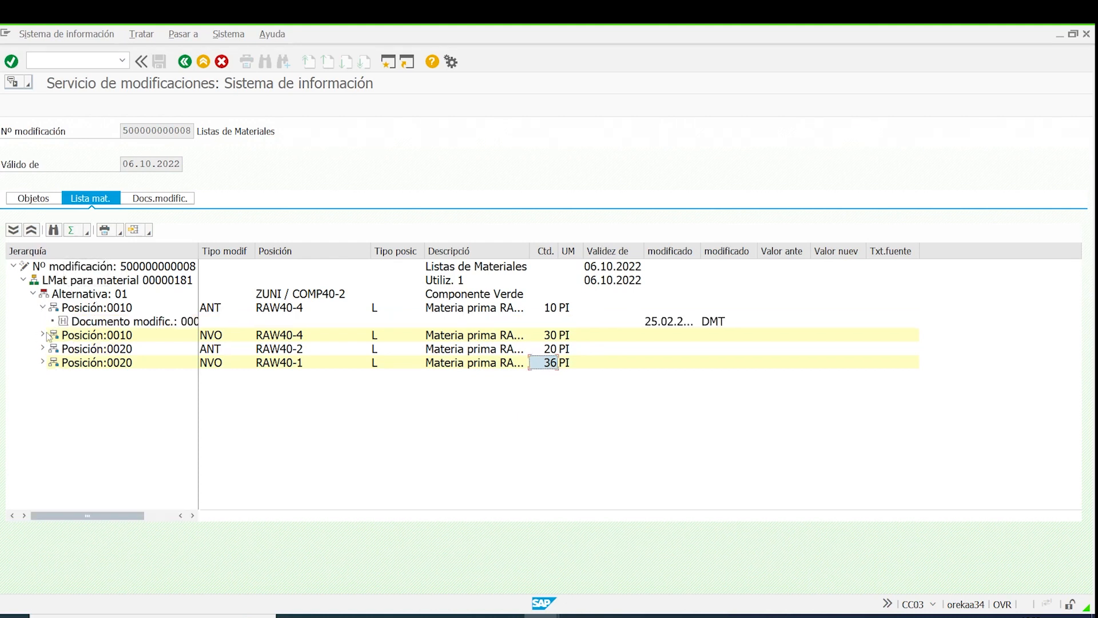
left_click(42, 335)
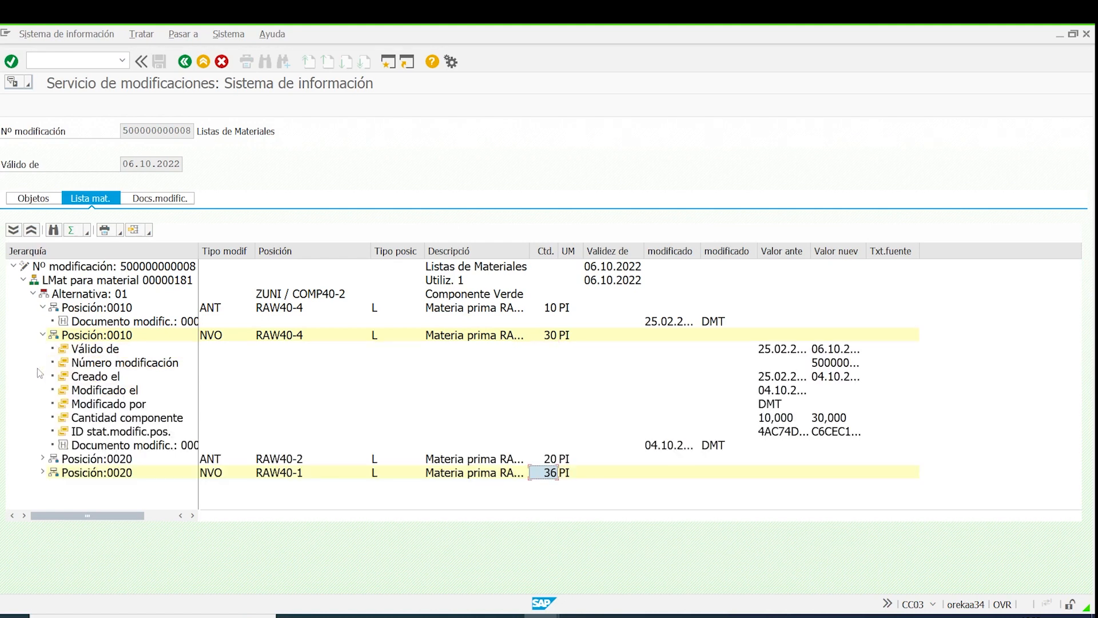
left_click(94, 351)
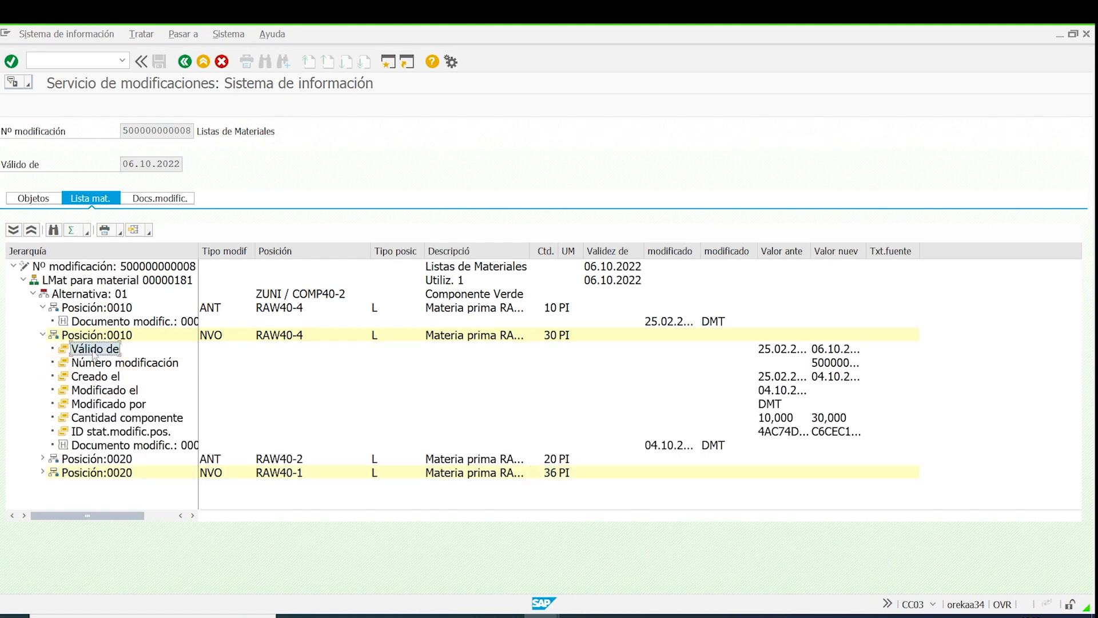
left_click(122, 393)
left_click(769, 404)
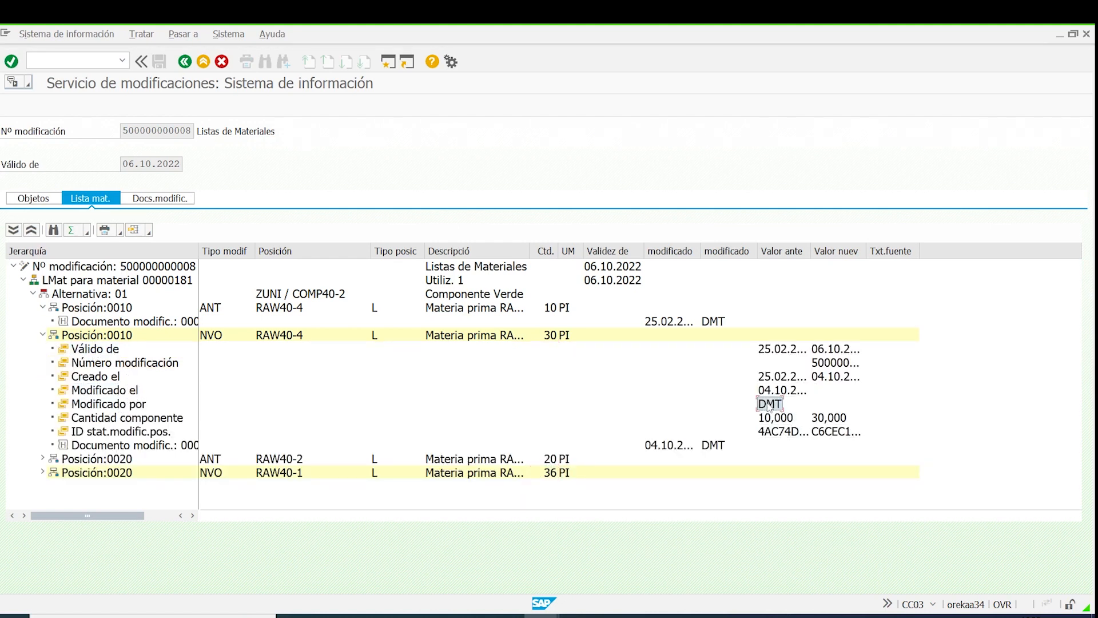
left_click(770, 420)
left_click(775, 433)
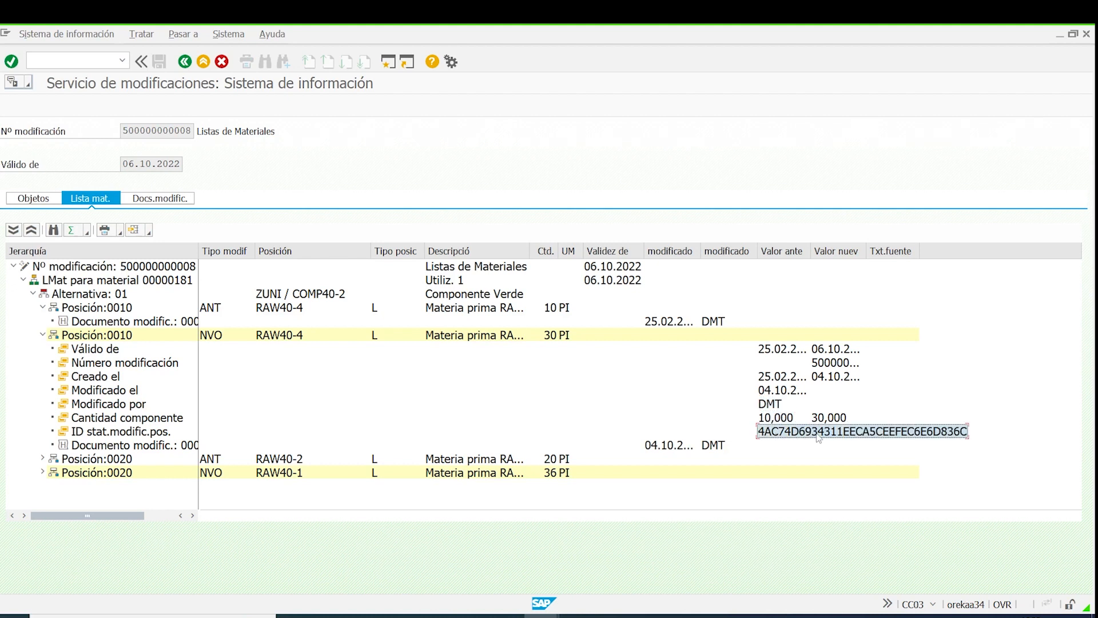
Step: Expand both position 0020 entries, widen the old and new value columns, and compare the component and component quantity changes
left_click(42, 458)
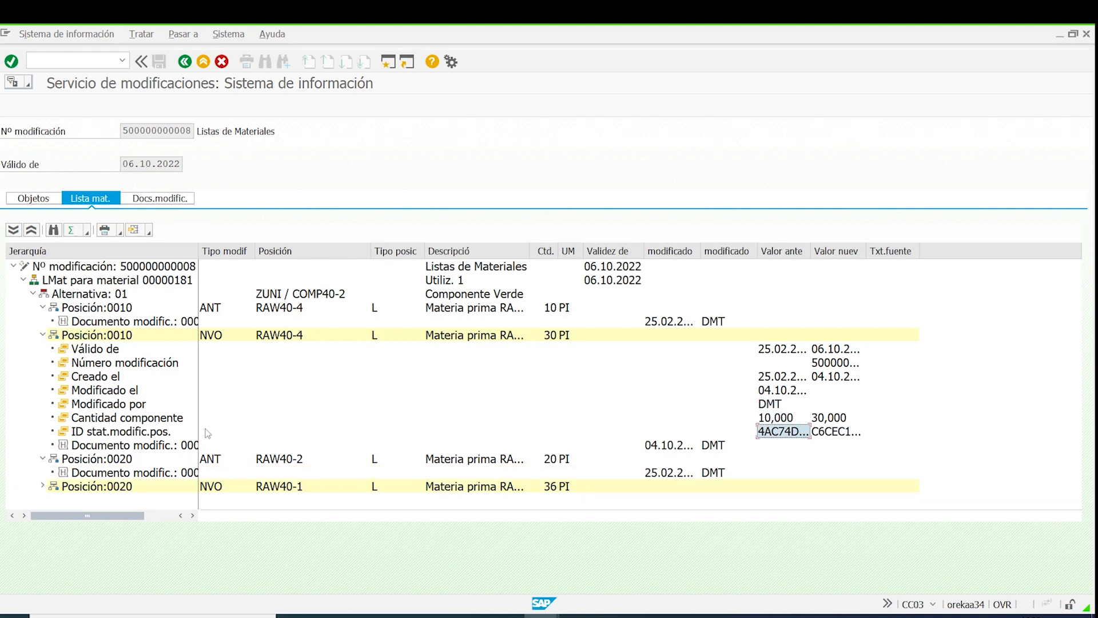
left_click(42, 486)
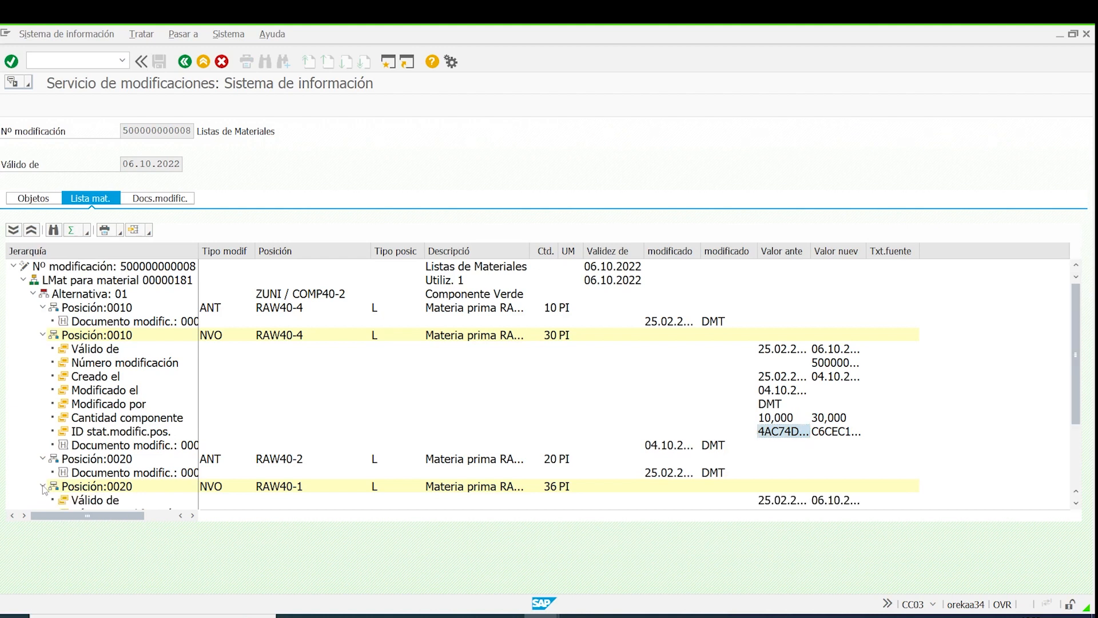
scroll(1078, 344, "down", 3)
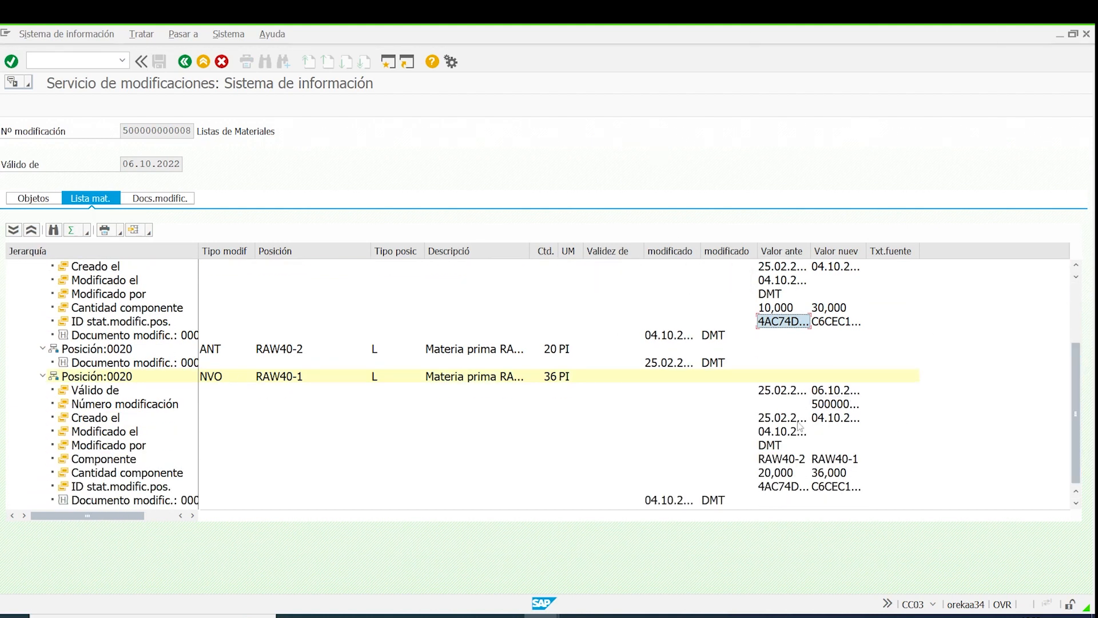
left_click_drag(810, 250, 973, 250)
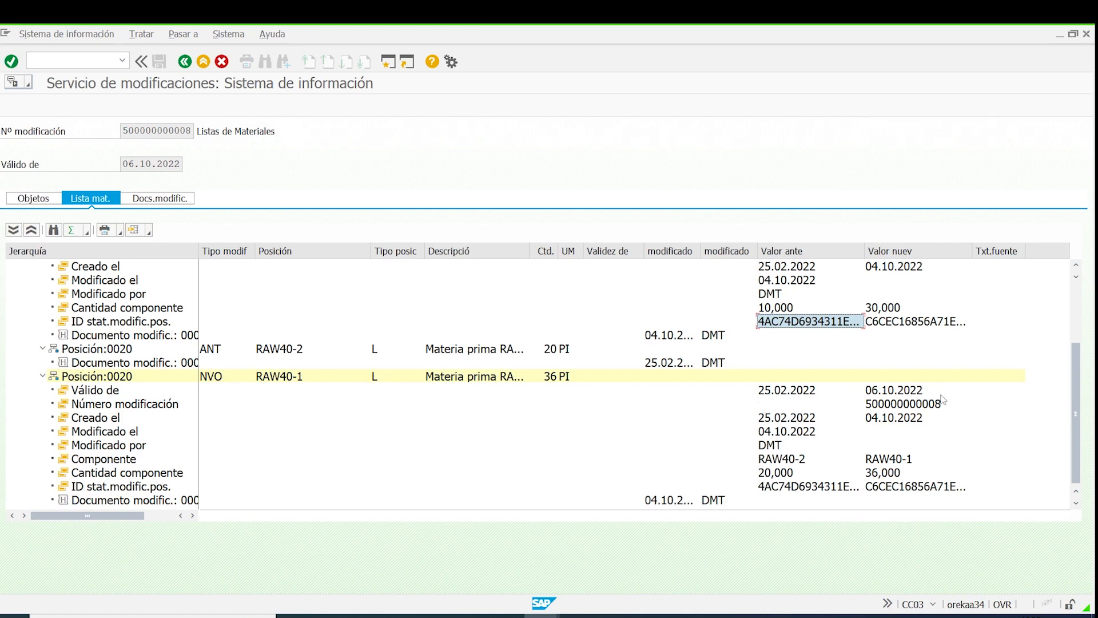
left_click(801, 461)
left_click(886, 460)
left_click(787, 474)
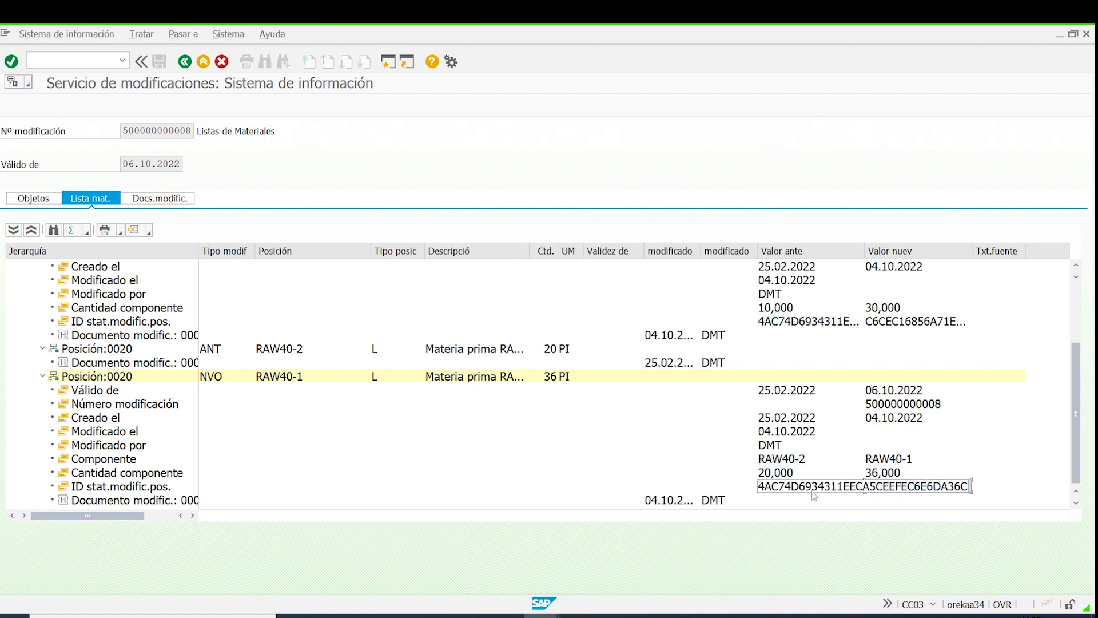
left_click(806, 486)
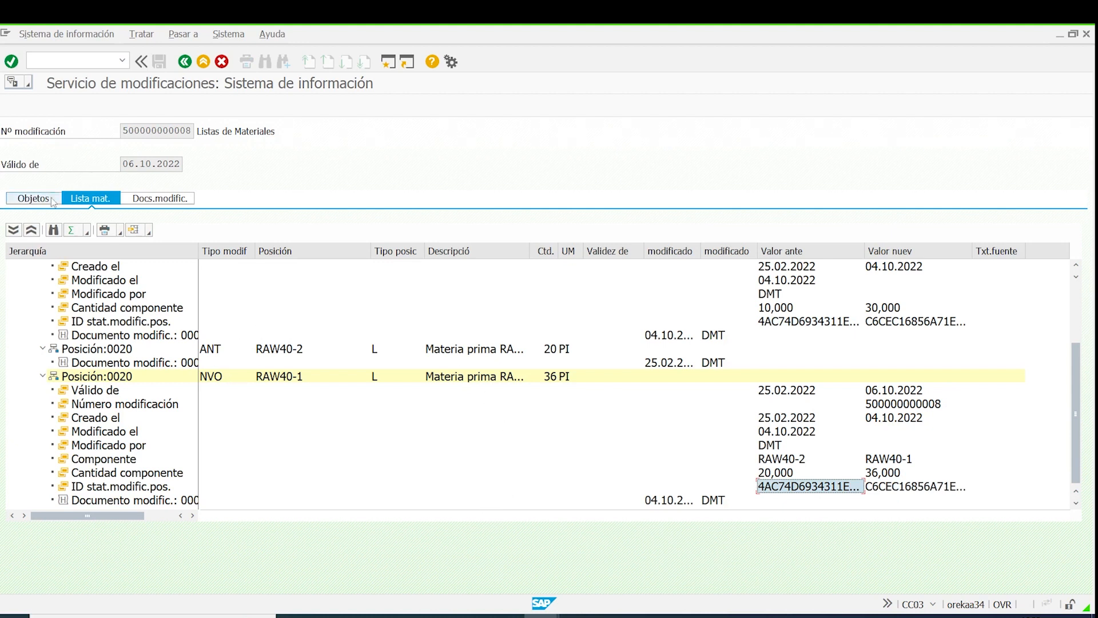
left_click(19, 199)
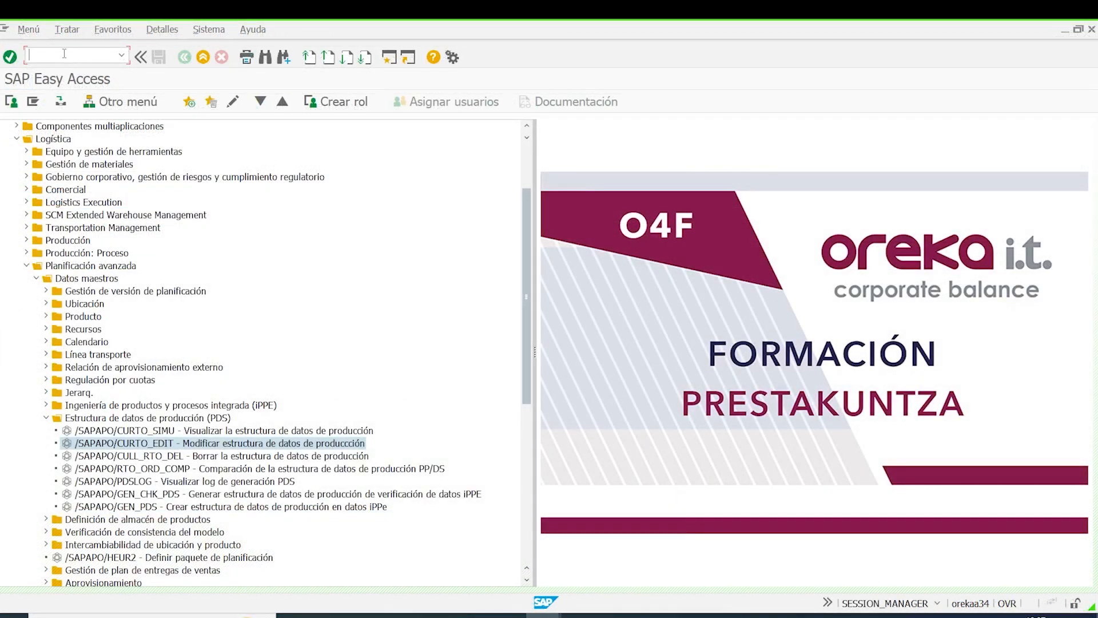
Step: Collapse the Planificación avanzada folder in SAP Easy Access and start creating a new change master record with CC01
left_click(46, 418)
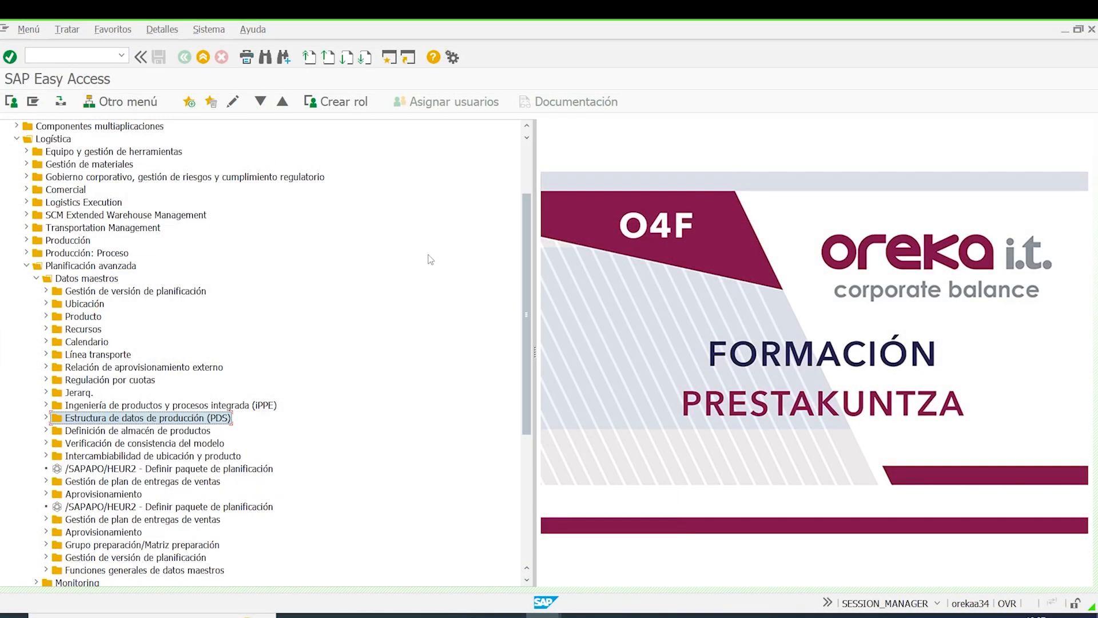
left_click(26, 265)
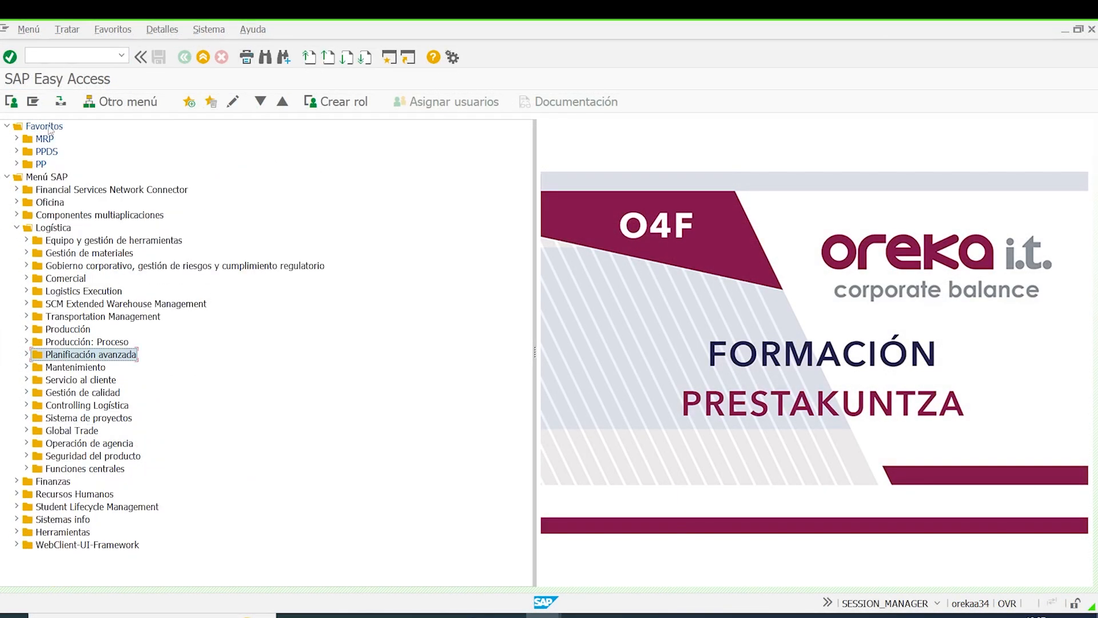
left_click(45, 54)
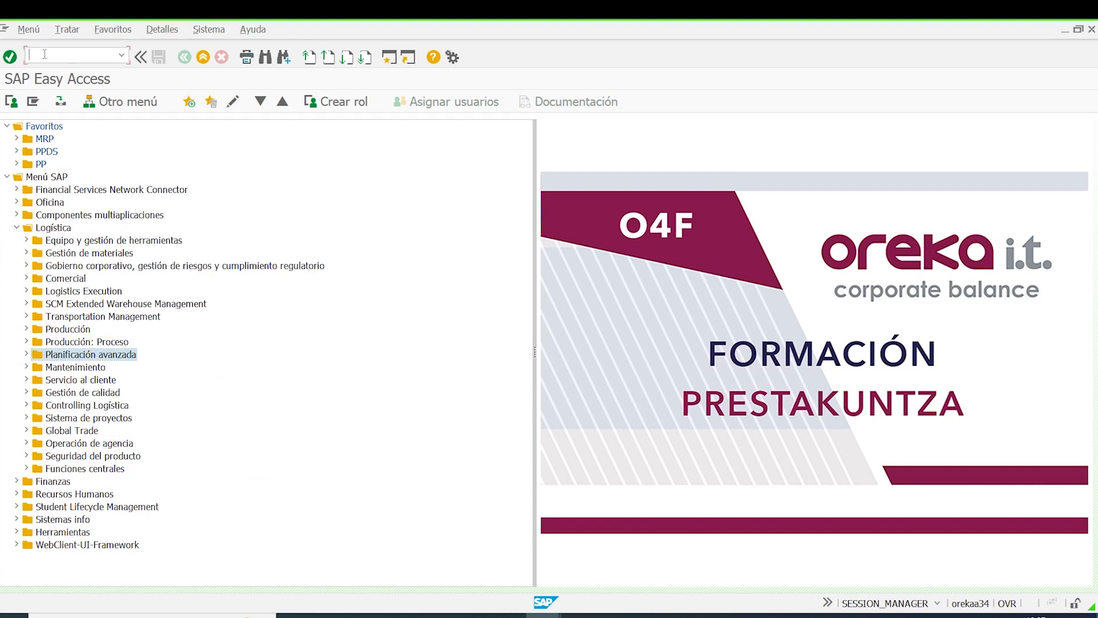
type("cc01")
key("Return")
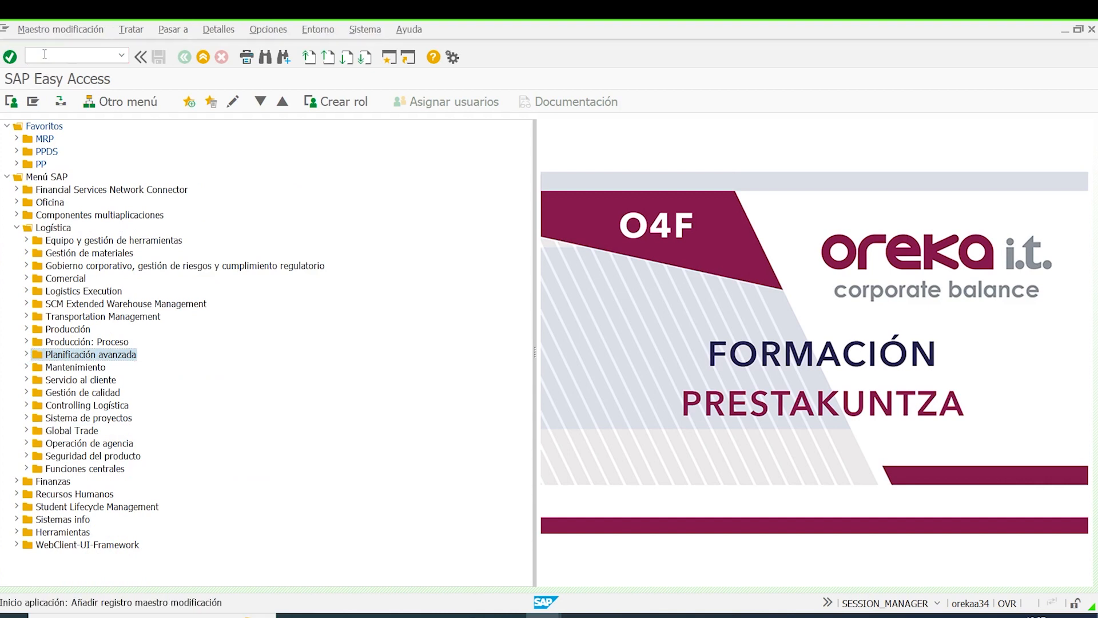
key("Return")
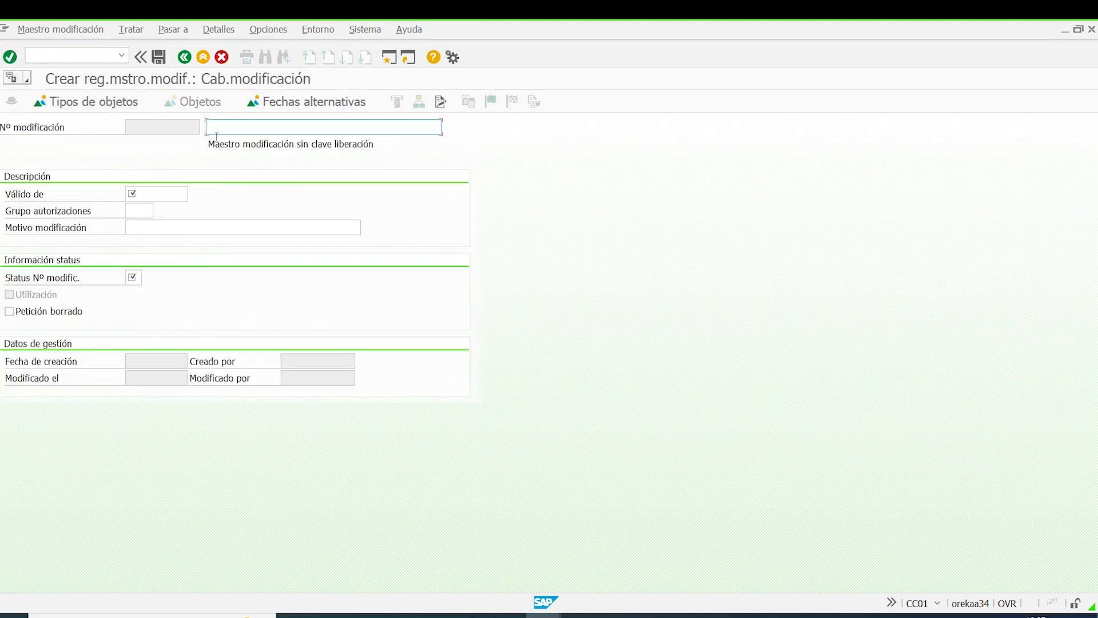
Step: Describe the new change record as "Hojas de Ruta" and make it valid from 06.10.2022
type("Ho")
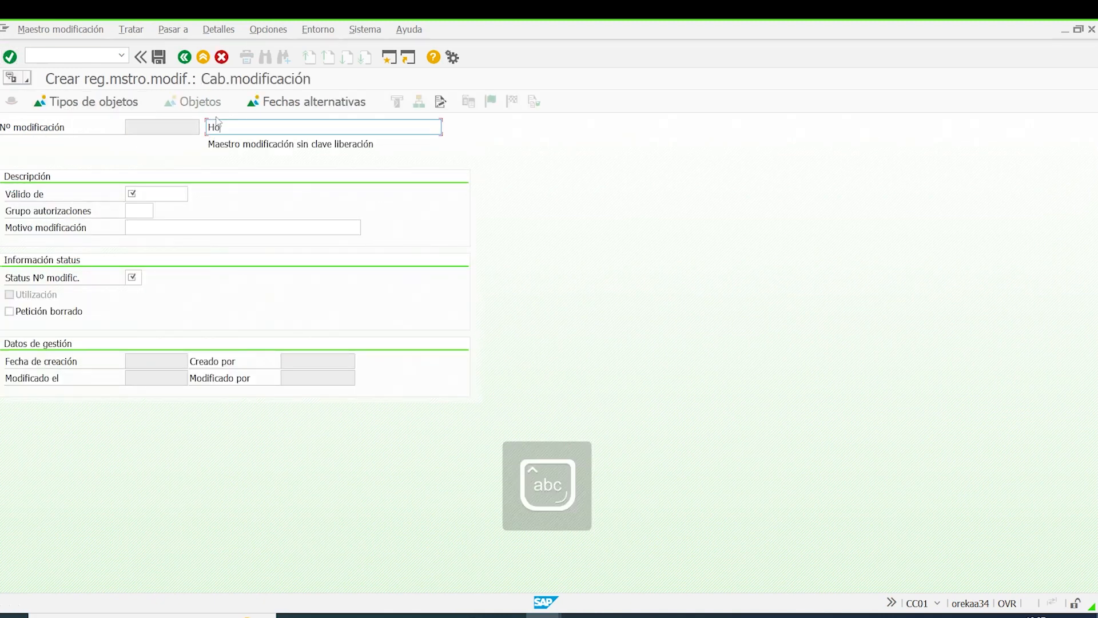
type("jas de Ruta")
left_click(147, 192)
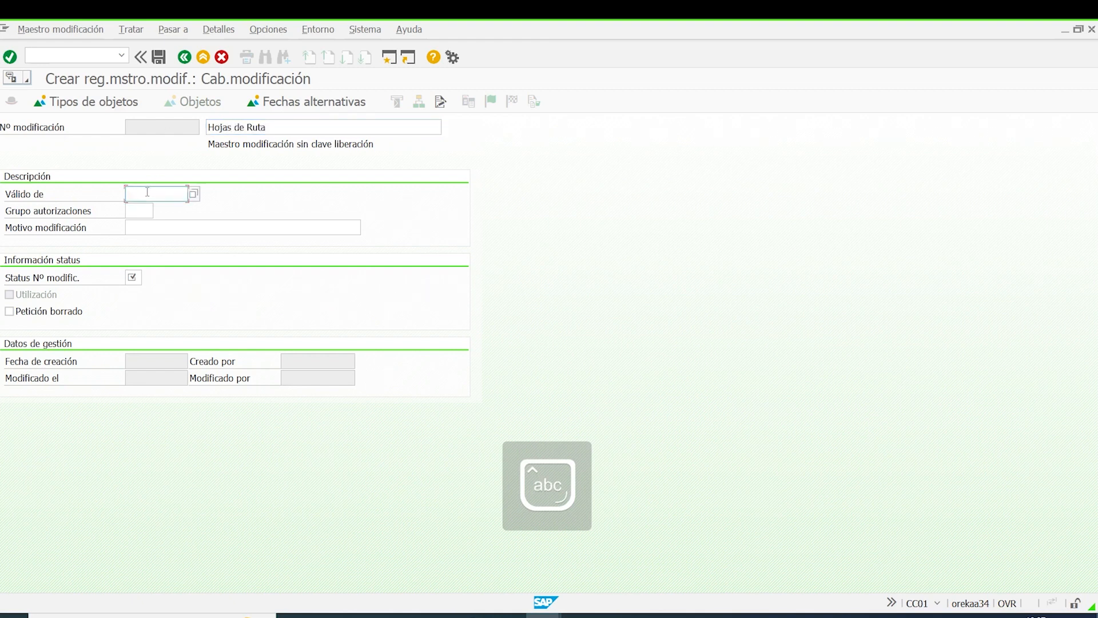
left_click(194, 194)
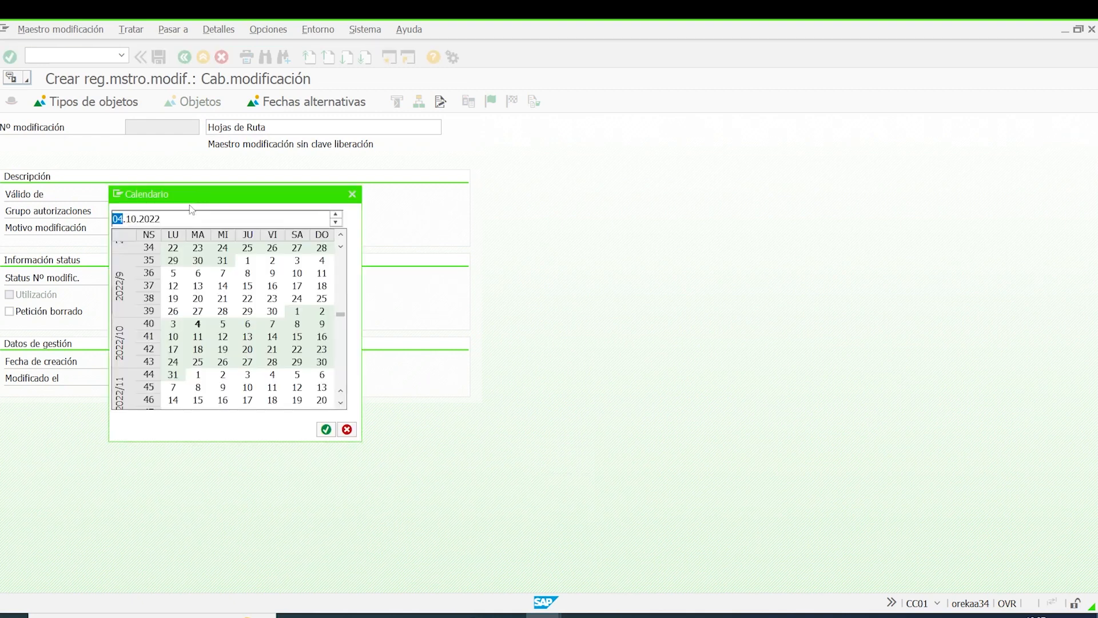
double_click(247, 323)
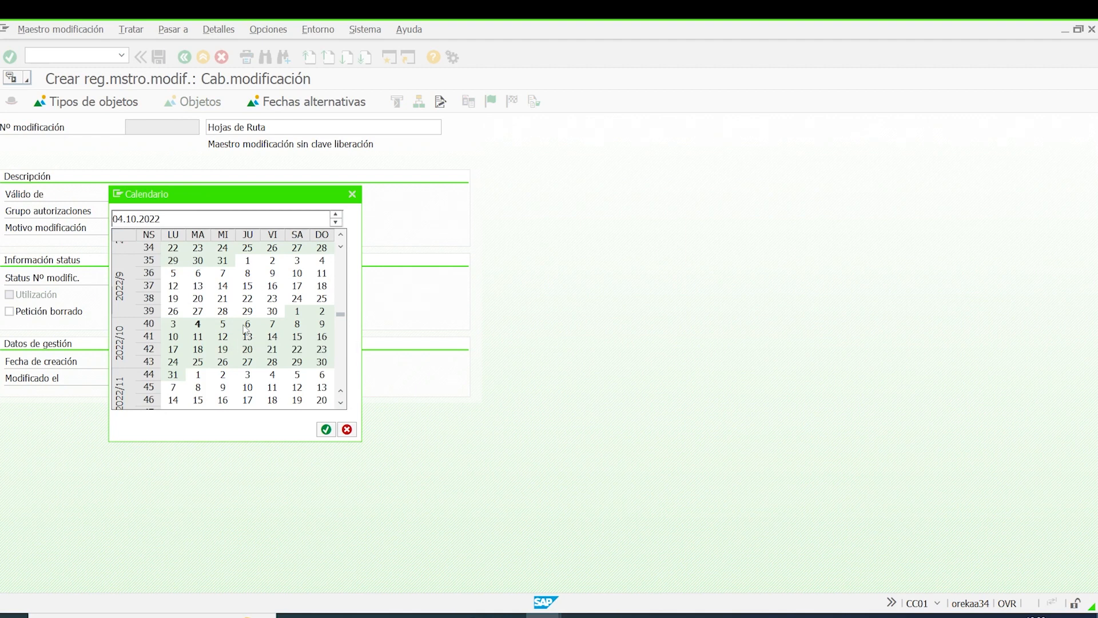
Step: Try 14.10.2022 as the change record's valid-from date, and set it back to 06.10.2022
left_click(194, 194)
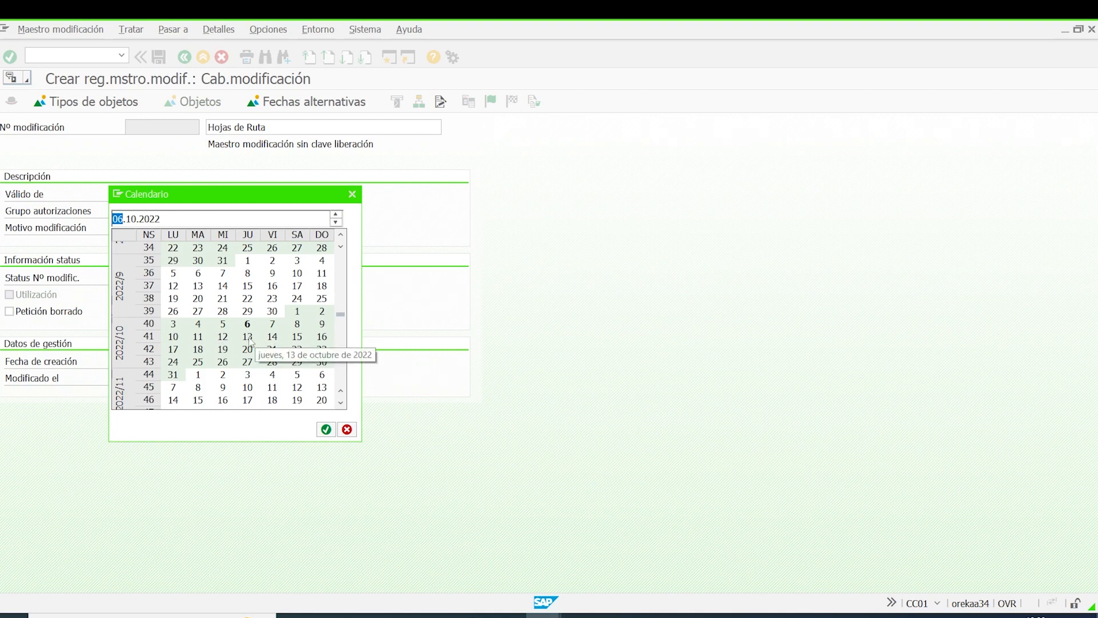
double_click(272, 337)
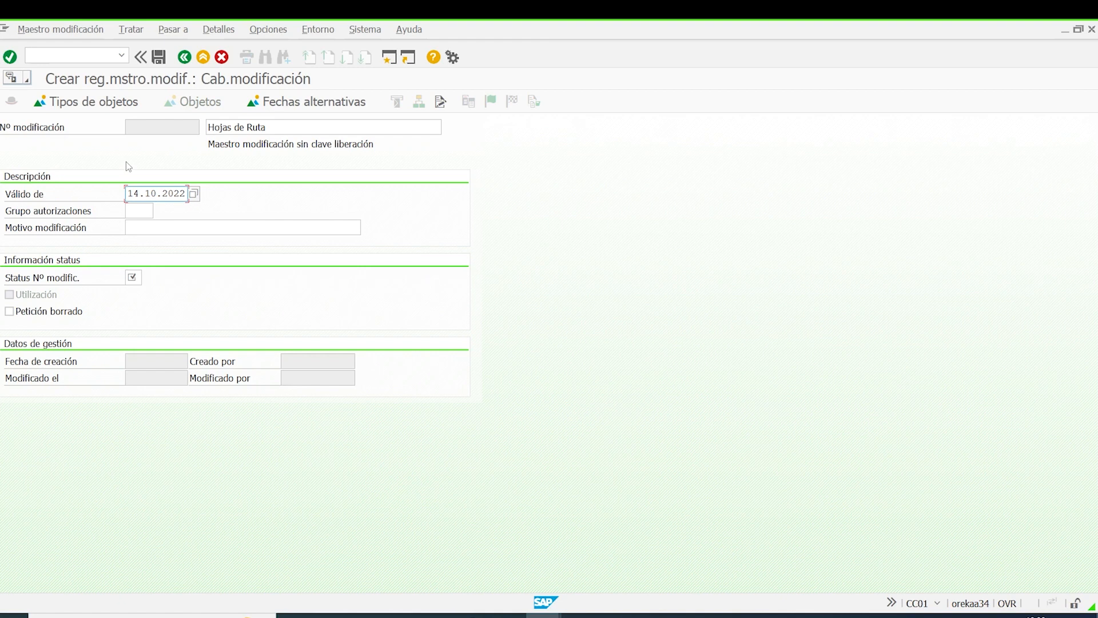
left_click(194, 194)
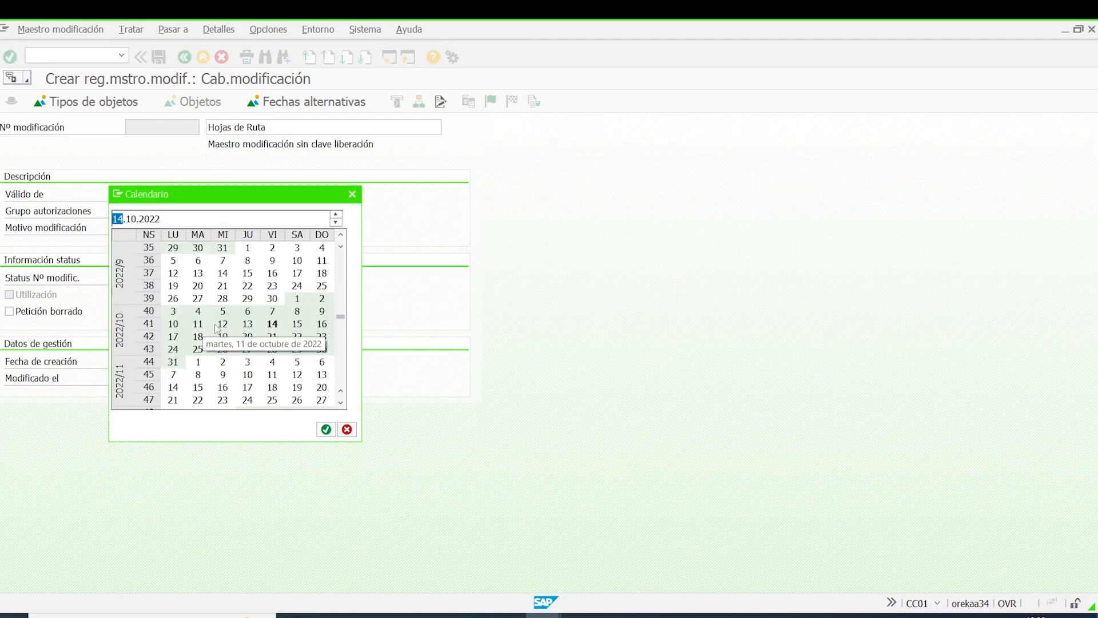
double_click(248, 311)
Step: Enter "Ajuste de puesto de trabajo" as the reason for change and set the change number status to 01
left_click(151, 230)
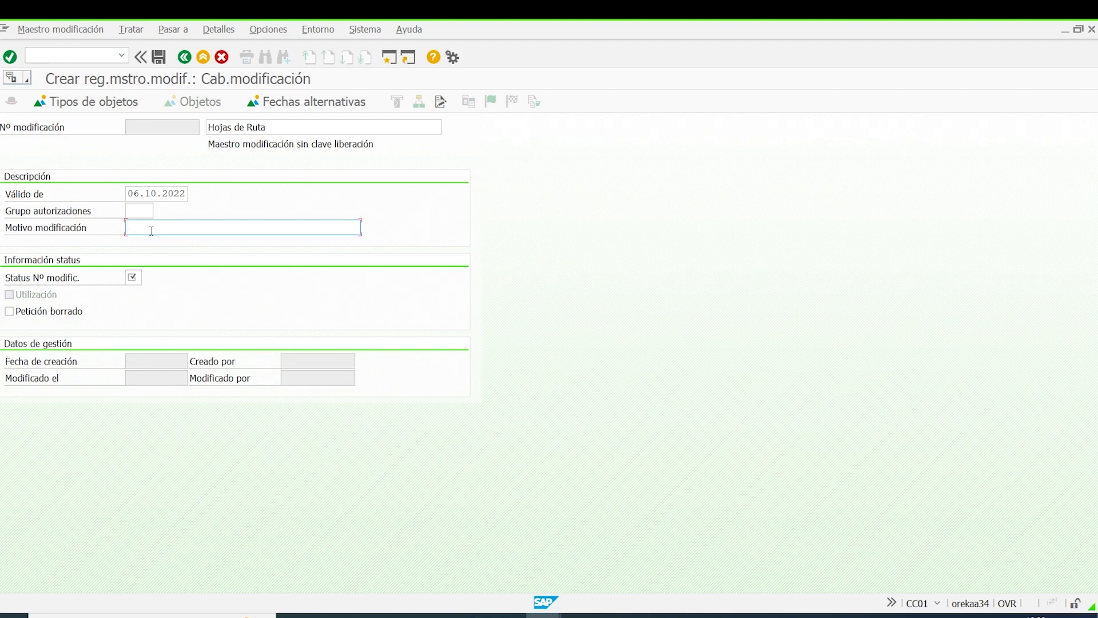
type("Ajuste de puesto de trabajo")
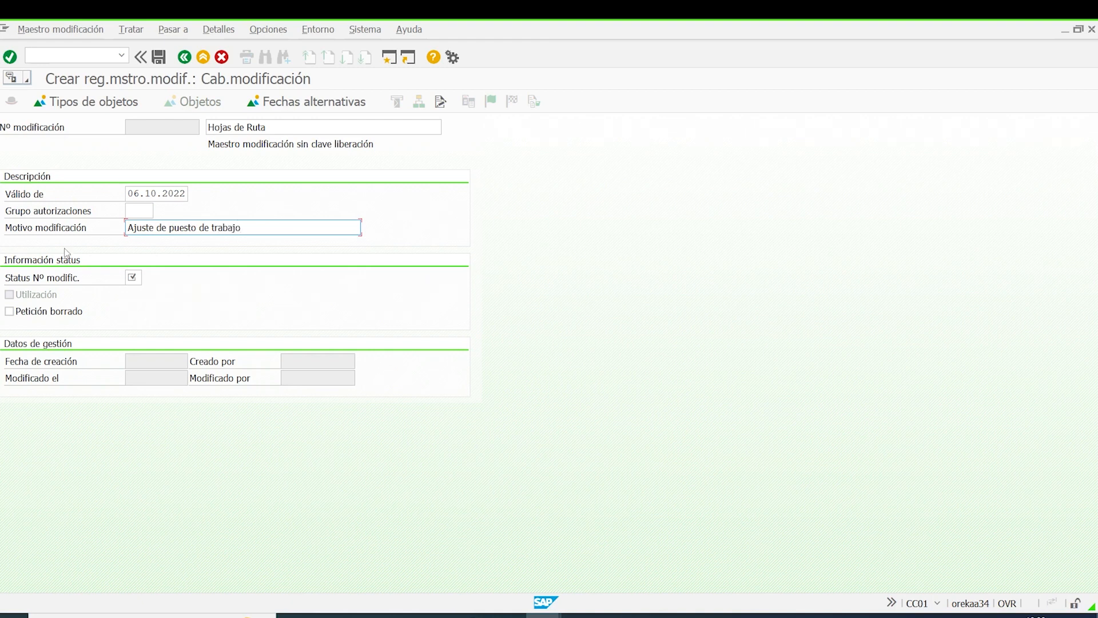
left_click(135, 278)
left_click(150, 279)
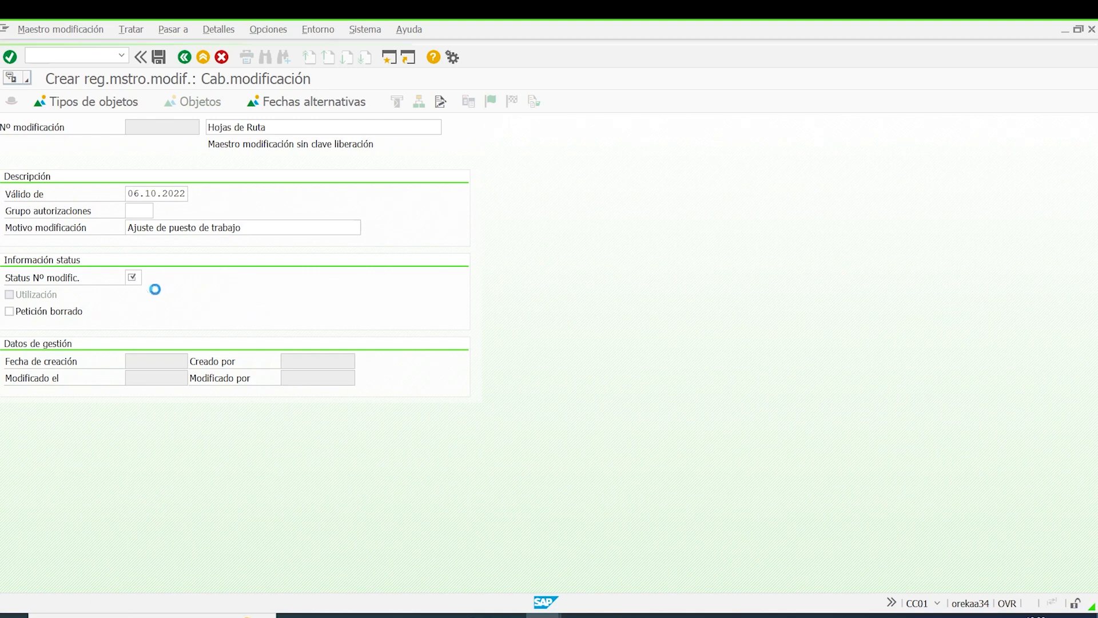
double_click(152, 117)
Step: Activate the Hoja de ruta object type for the change record, with its Objeto and GenGObj options enabled
left_click(123, 103)
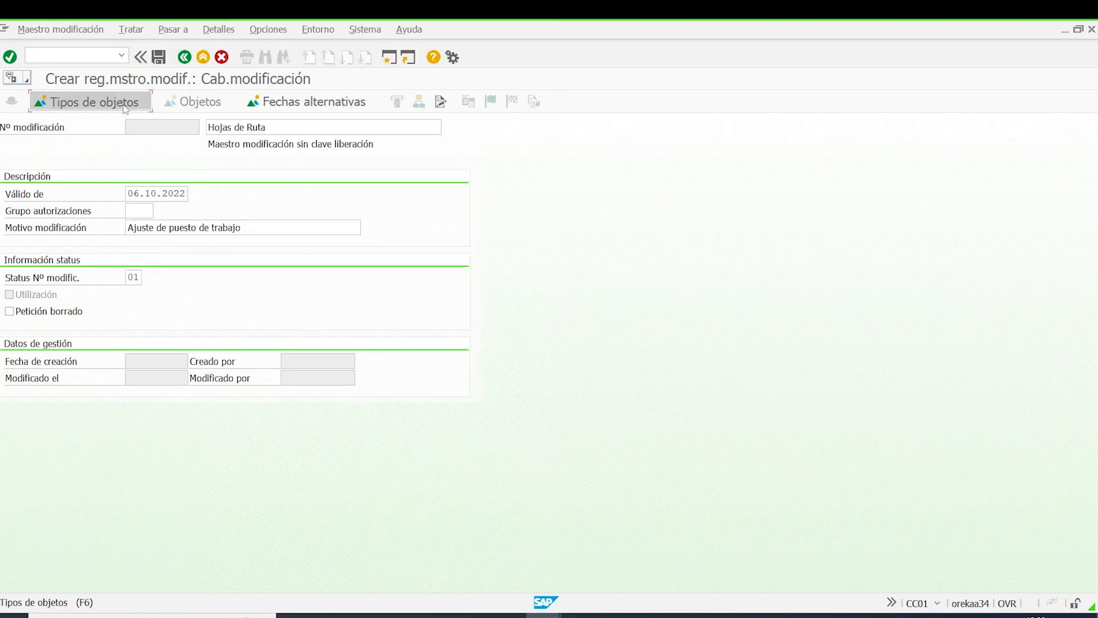
left_click(205, 260)
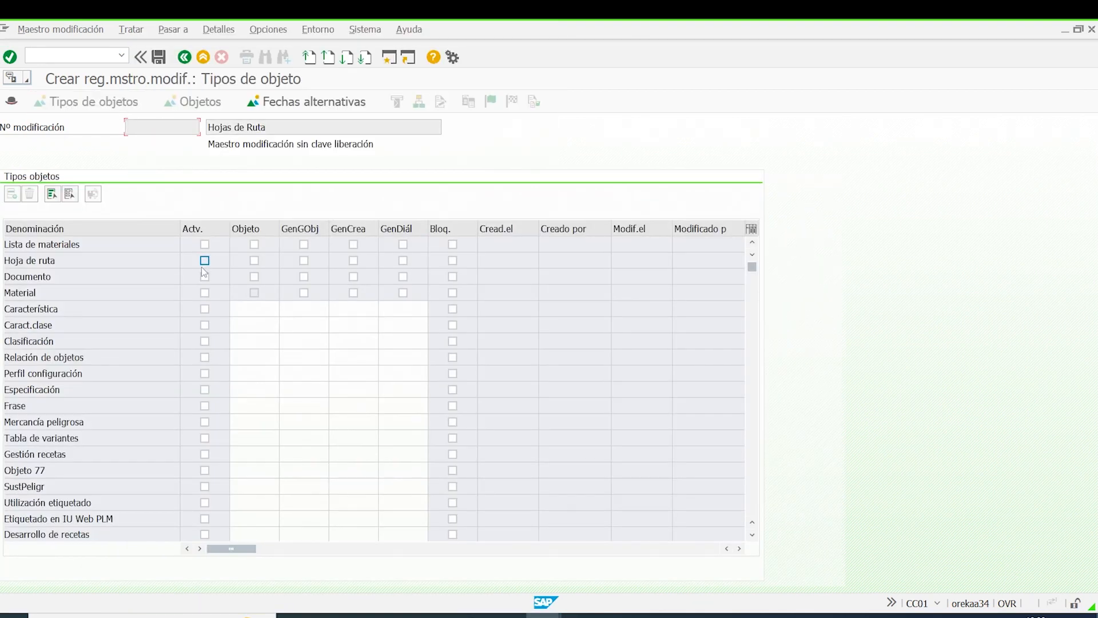
left_click(254, 260)
left_click(305, 262)
Step: Open the change record's routing object list and set the first row's plan type to N
left_click(188, 99)
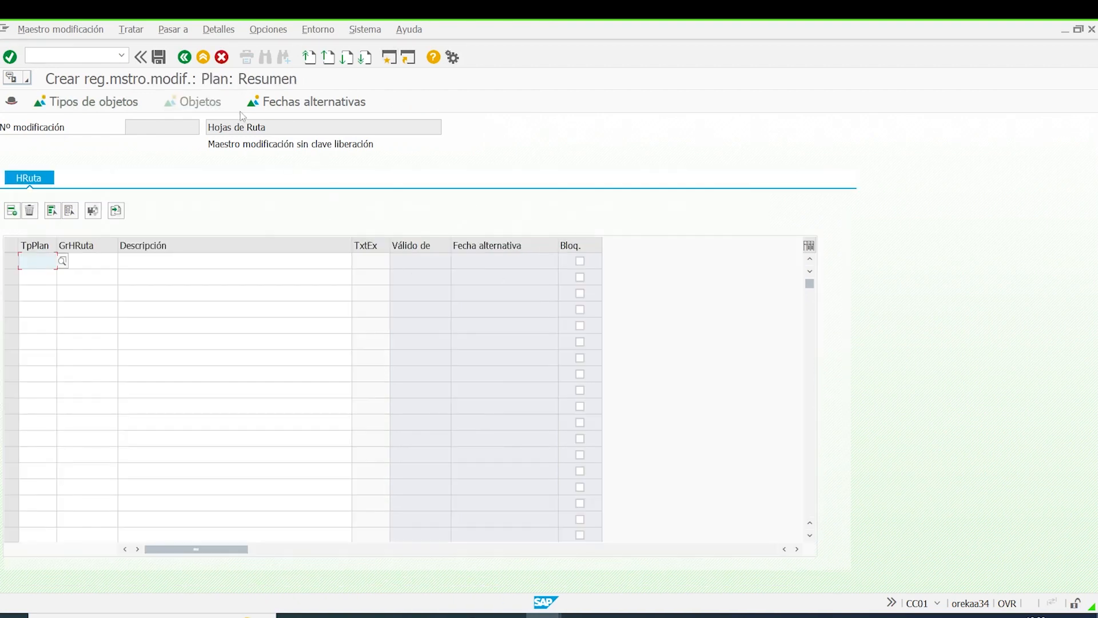
left_click(65, 262)
double_click(69, 252)
left_click(94, 260)
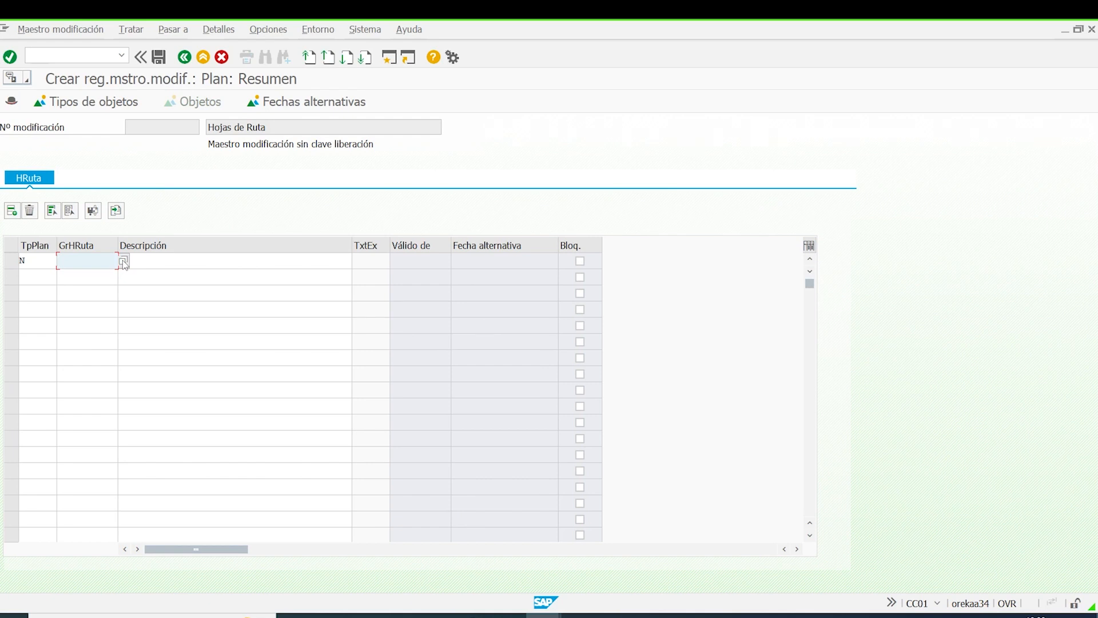
Step: Open an additional SAP session and start the routing display transaction CA03
left_click(6, 26)
left_click(77, 144)
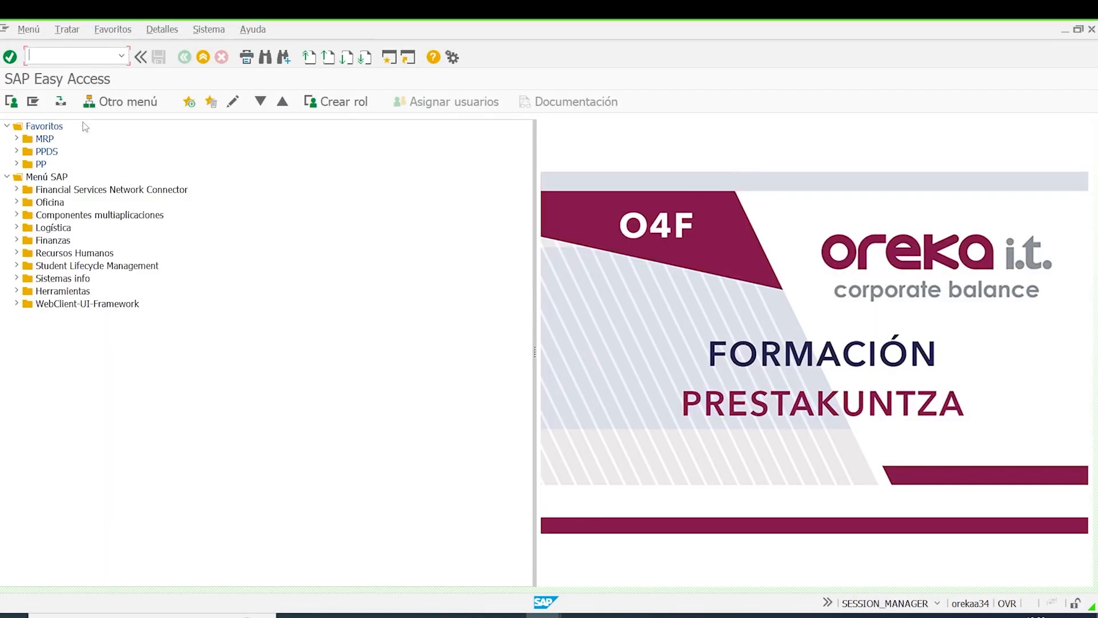
type("ca03")
key("Return")
Step: Clear the Grupo hojas ruta selection and display the routings of material COMP40-2 in plant ZUNI
left_click(173, 194)
left_click_drag(172, 195, 126, 195)
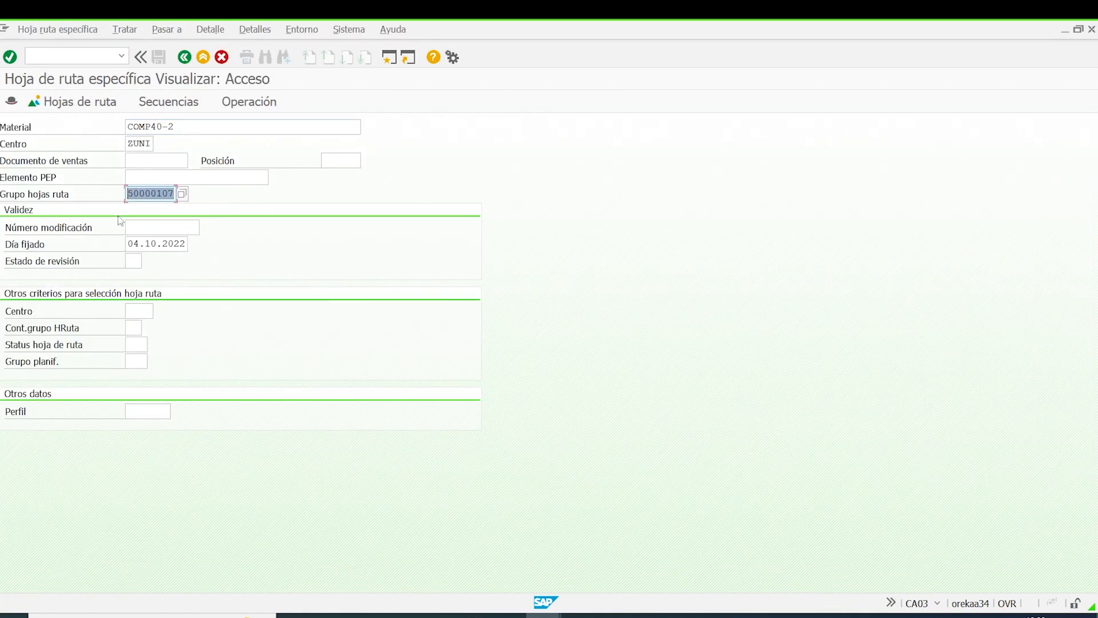
key("BackSpace")
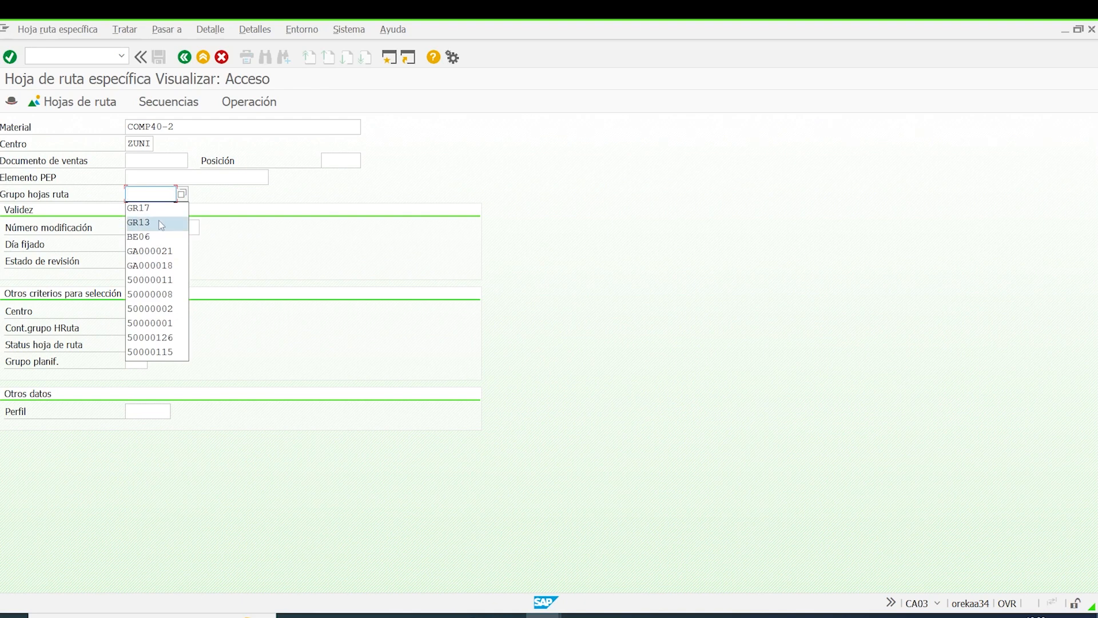
left_click(164, 222)
left_click_drag(163, 192, 127, 193)
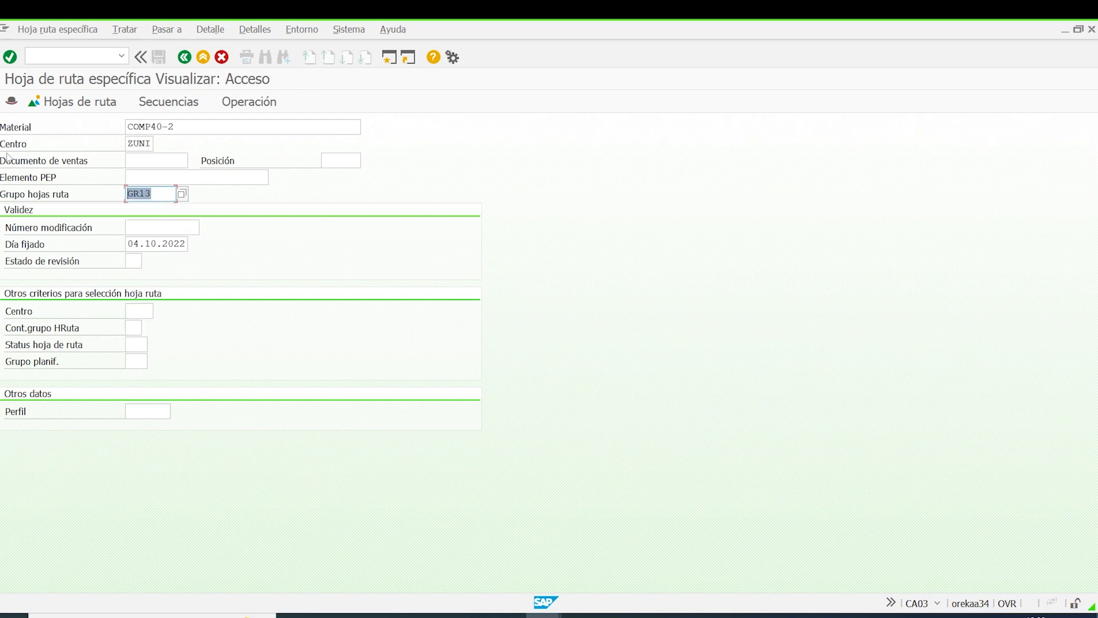
key("Return")
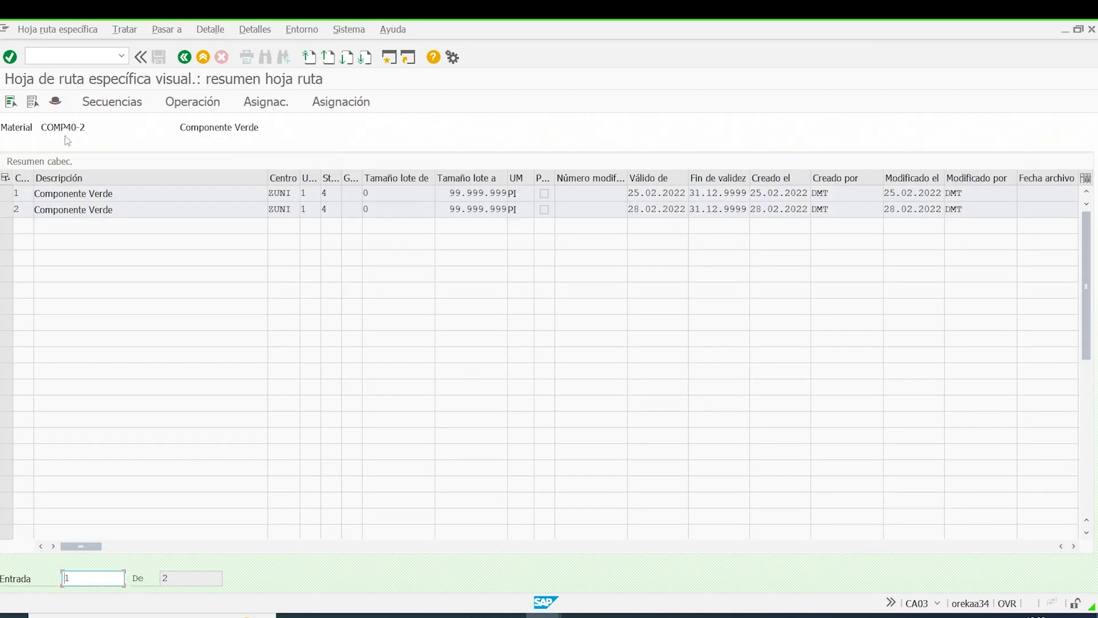
Step: Open the header detail of the first Componente Verde routing
left_click(55, 101)
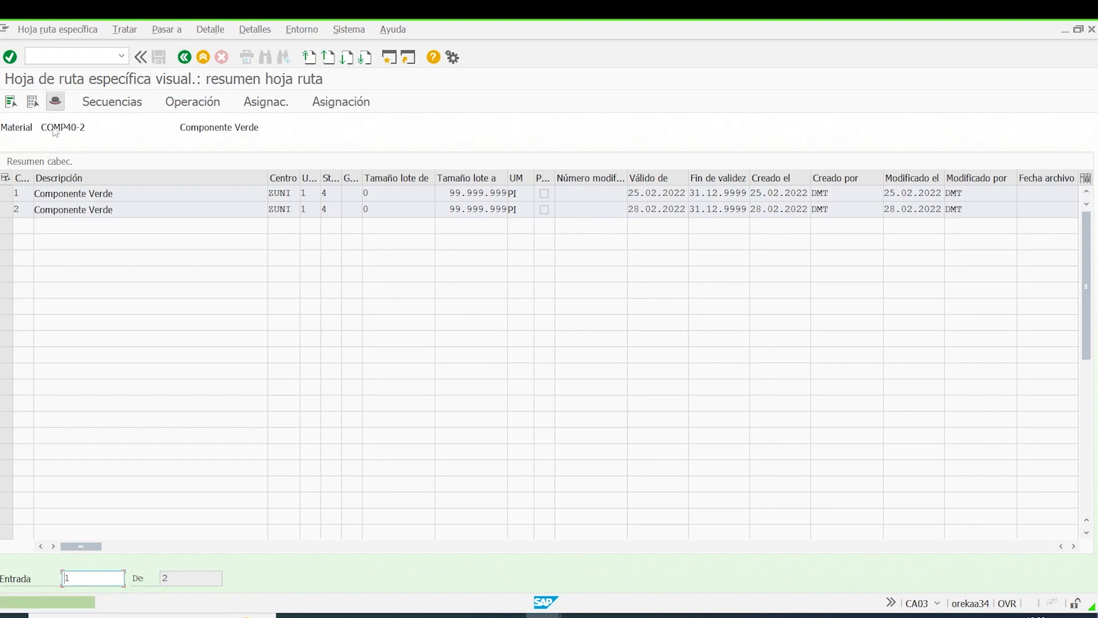
double_click(25, 196)
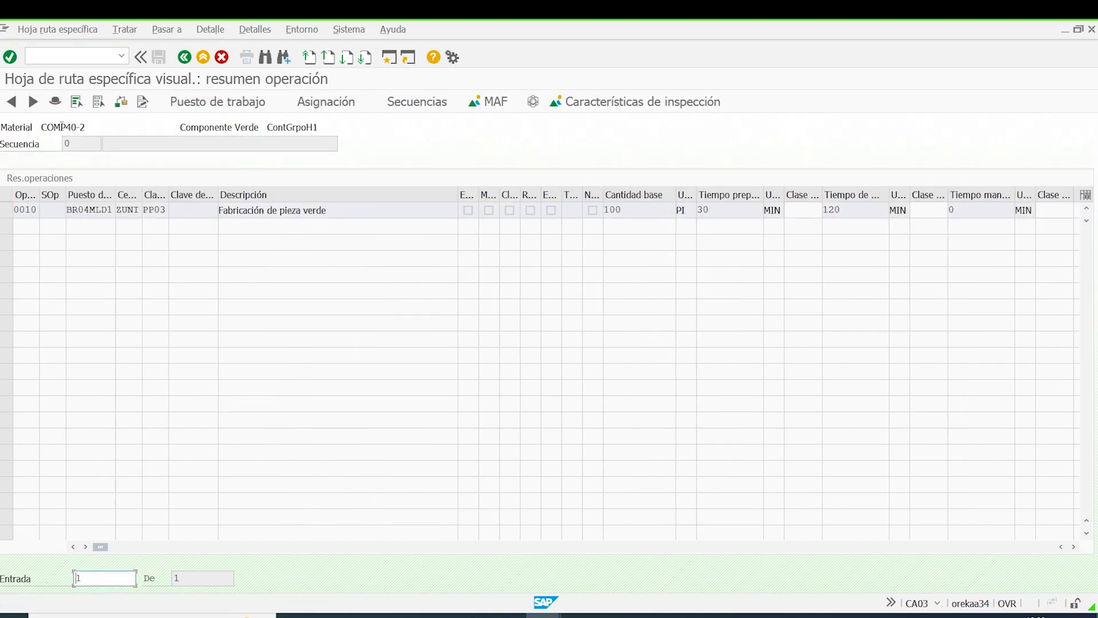
left_click(55, 102)
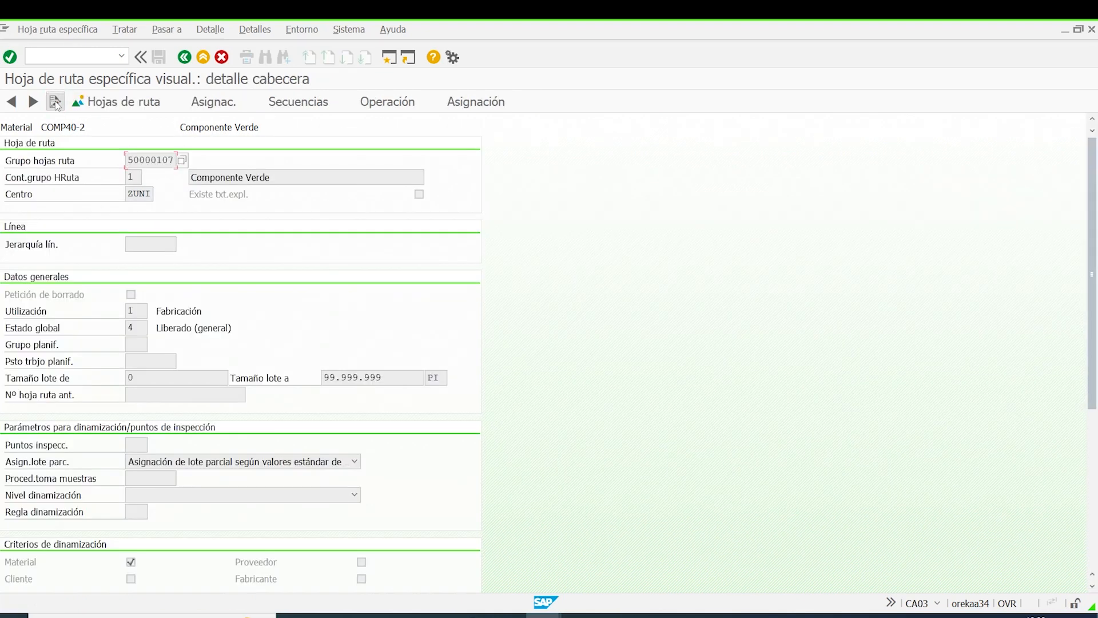
Step: Copy the routing group 50000107 from the routing header into the first row of the change record's routing object list
double_click(130, 161)
key("ctrl+c")
left_click(357, 177)
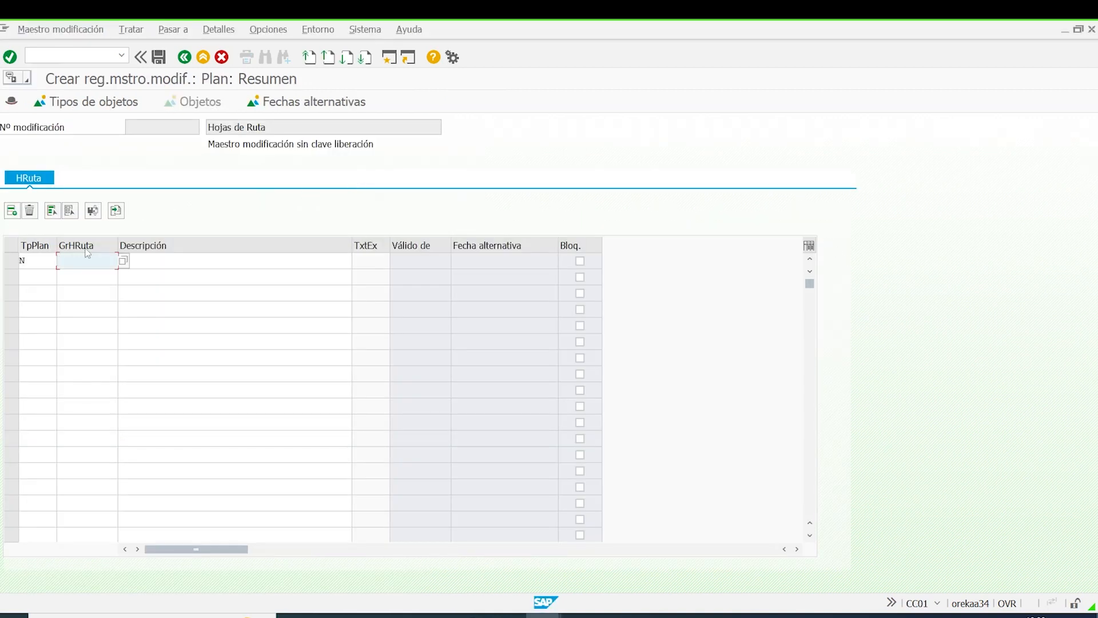
left_click(86, 260)
key("ctrl+v")
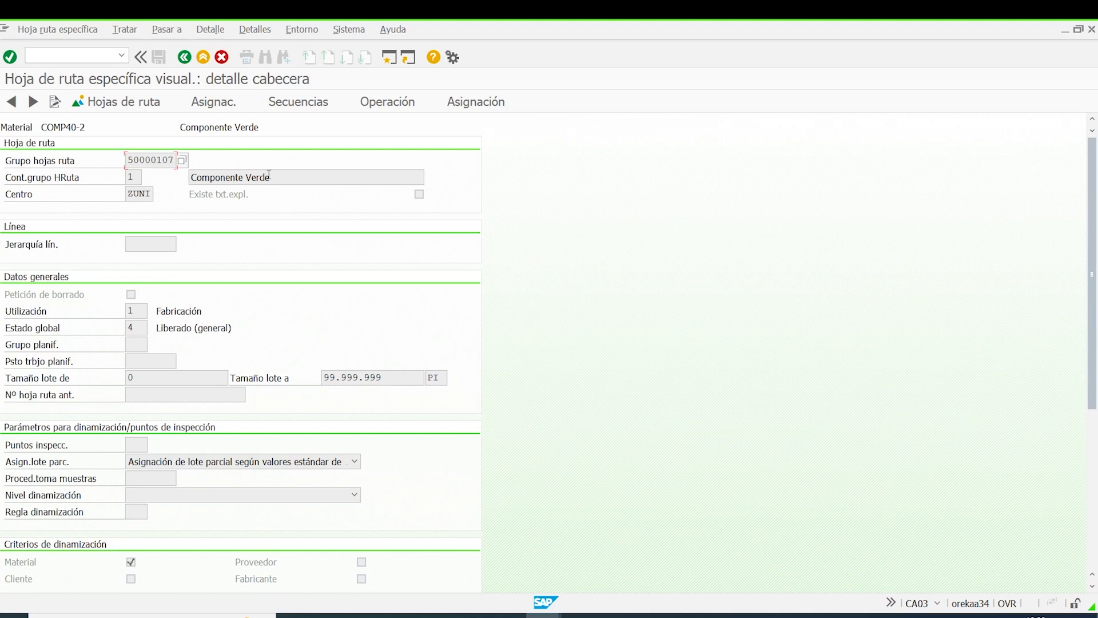
Step: Copy the routing's description "Componente Verde" into the same object row and confirm the entry
left_click_drag(269, 175, 186, 172)
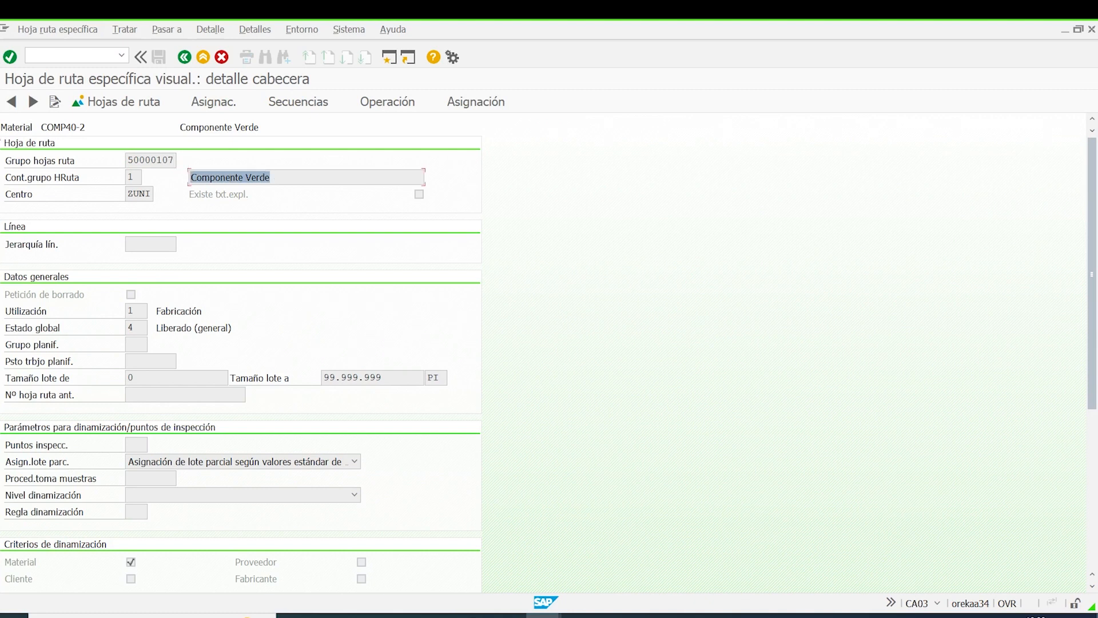
key("ctrl+c")
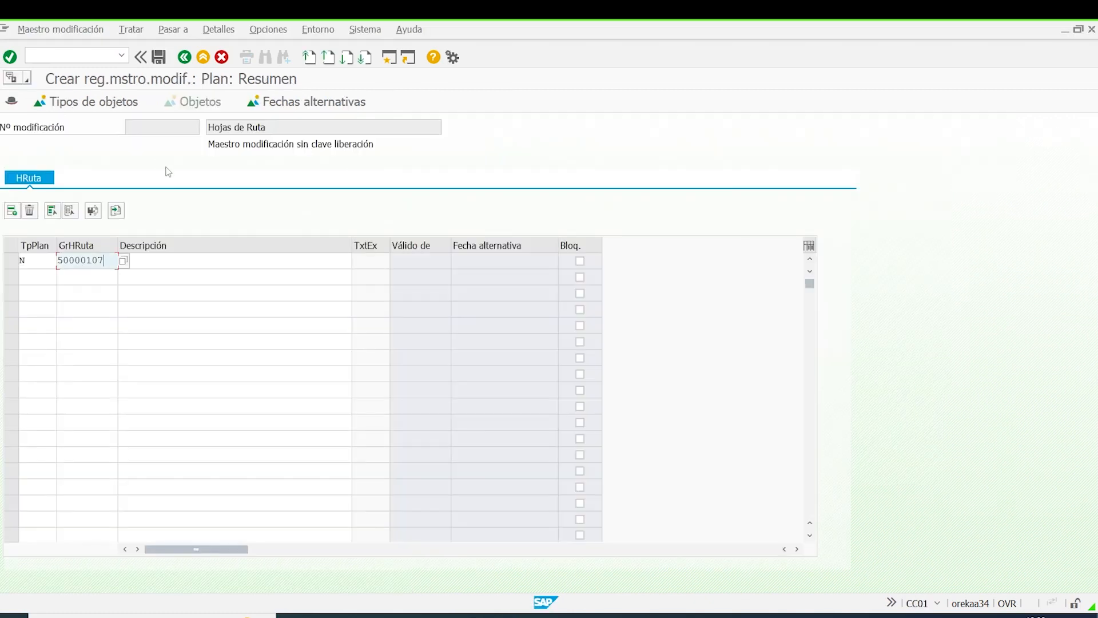
left_click(179, 261)
key("ctrl+v")
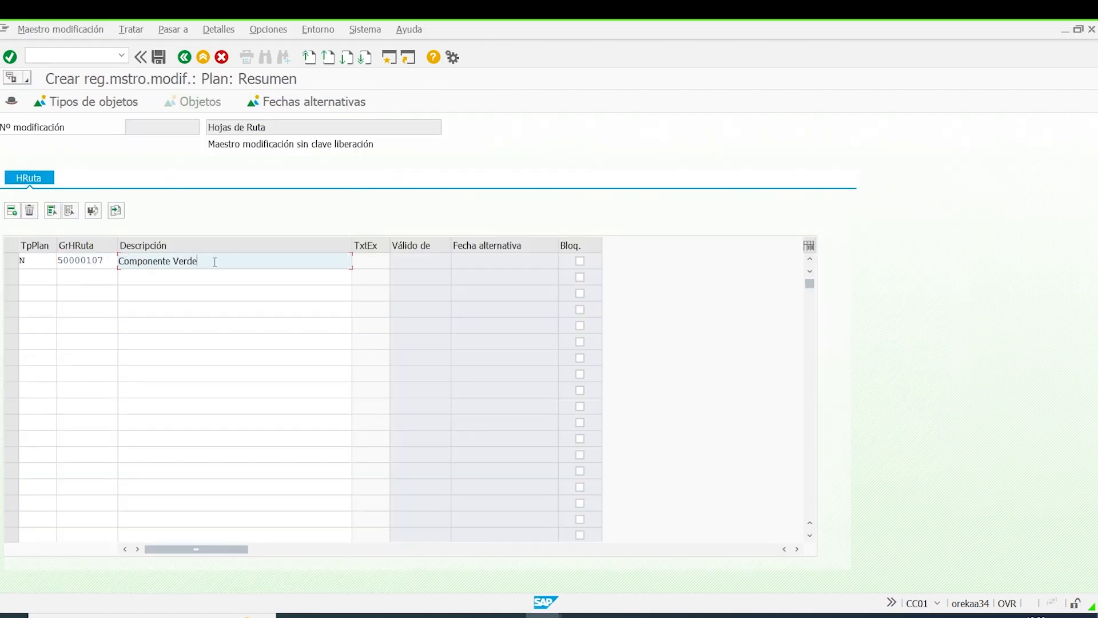
key("Return")
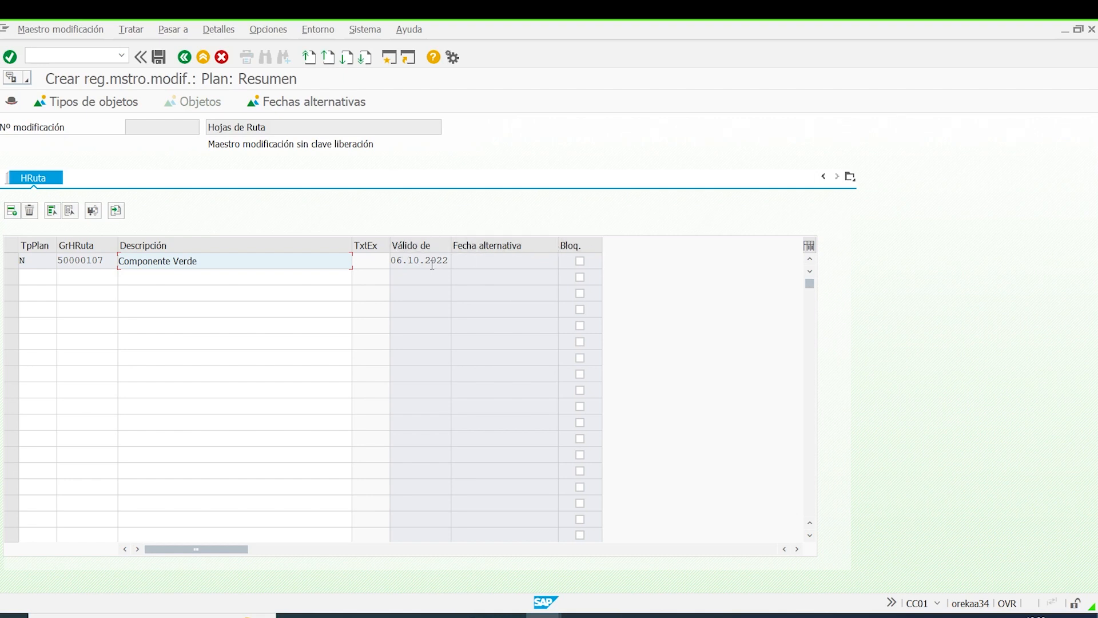
Step: Save the routing change record and start the routing change transaction CA02
left_click(159, 57)
left_click(184, 57)
left_click(92, 55)
type("ca02")
key("Return")
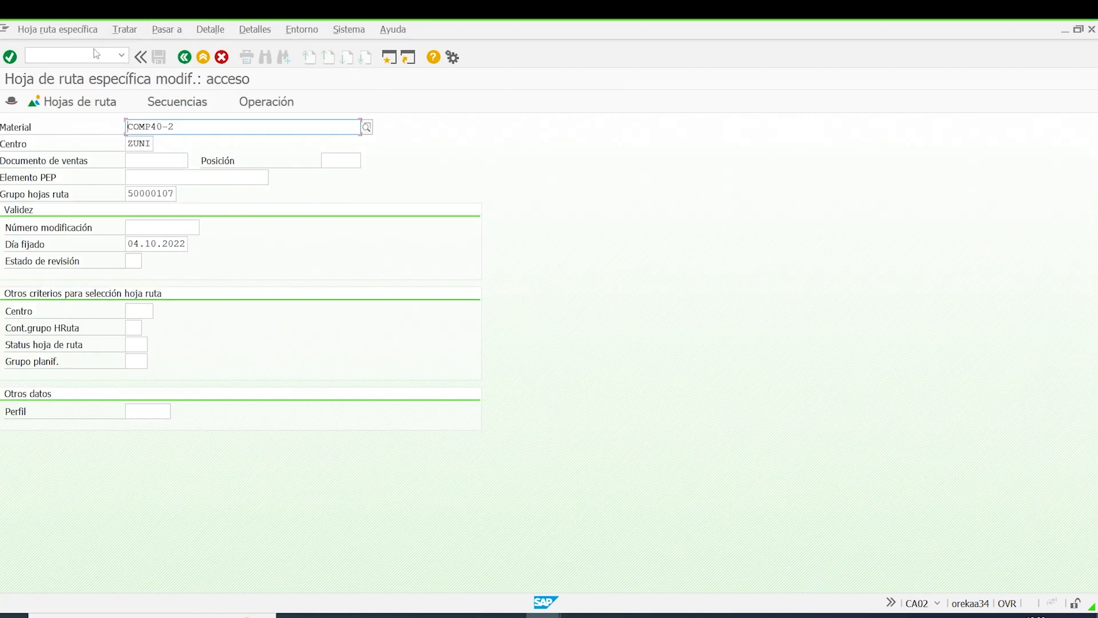
left_click(142, 227)
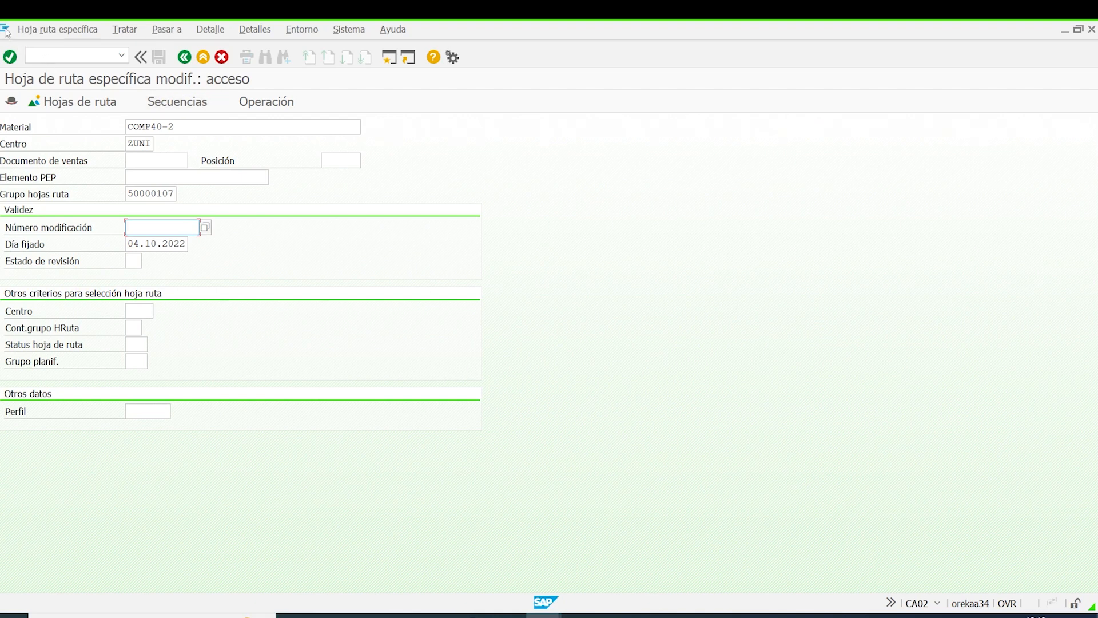
left_click(204, 226)
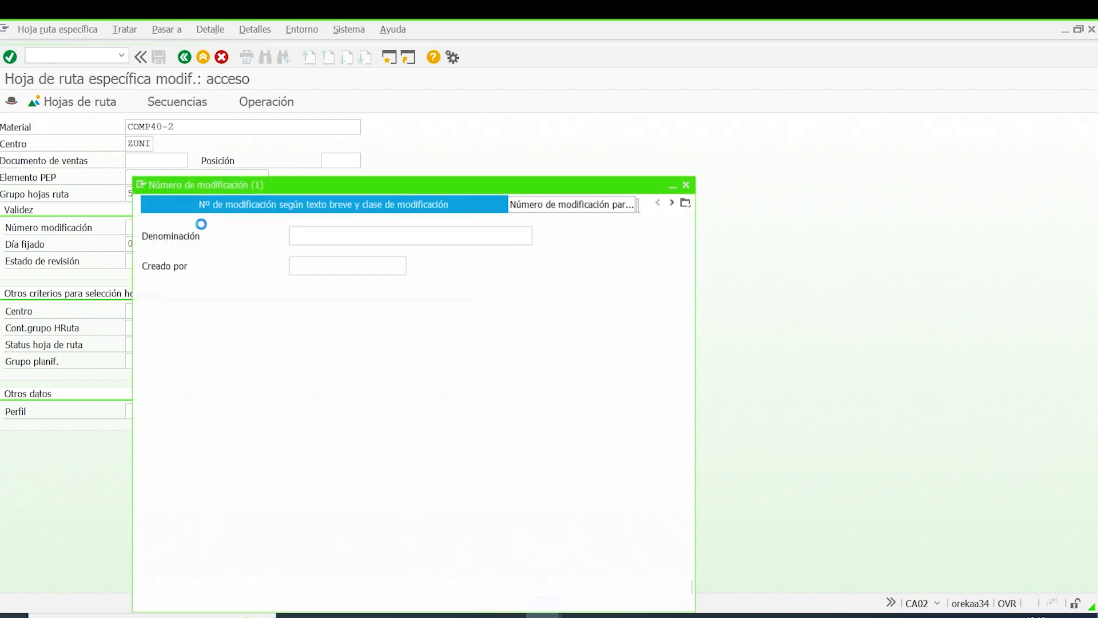
left_click(647, 587)
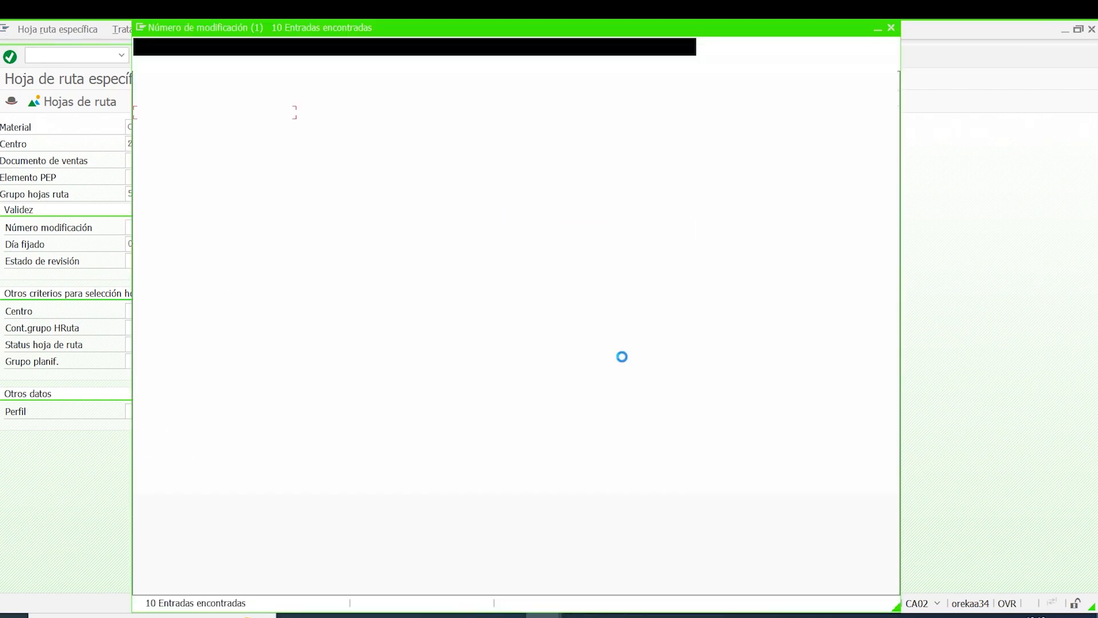
double_click(378, 116)
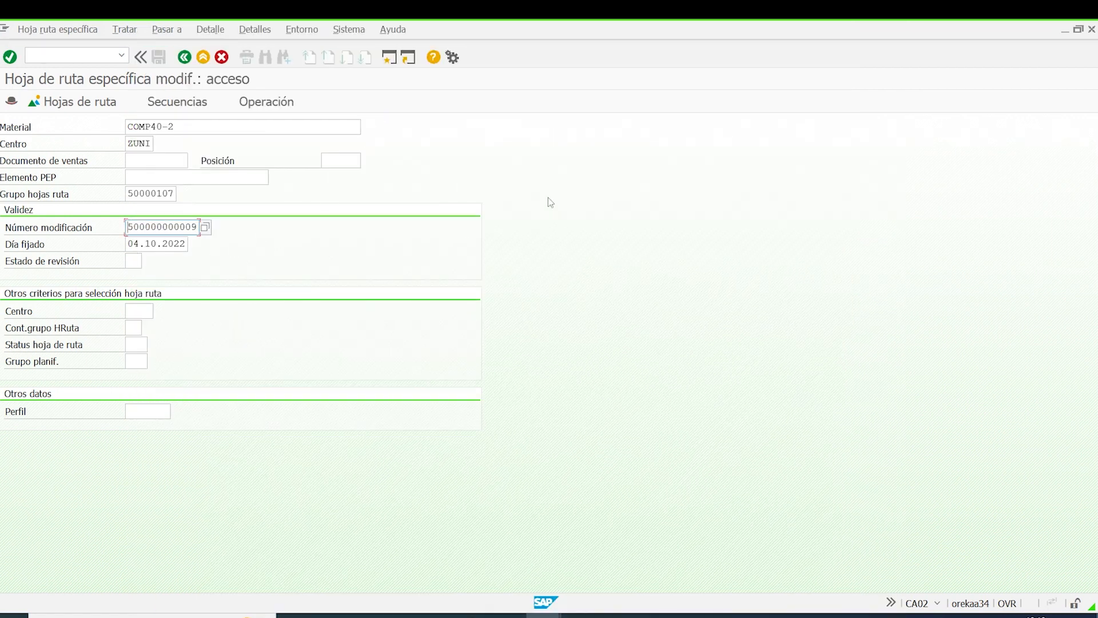
key("Return")
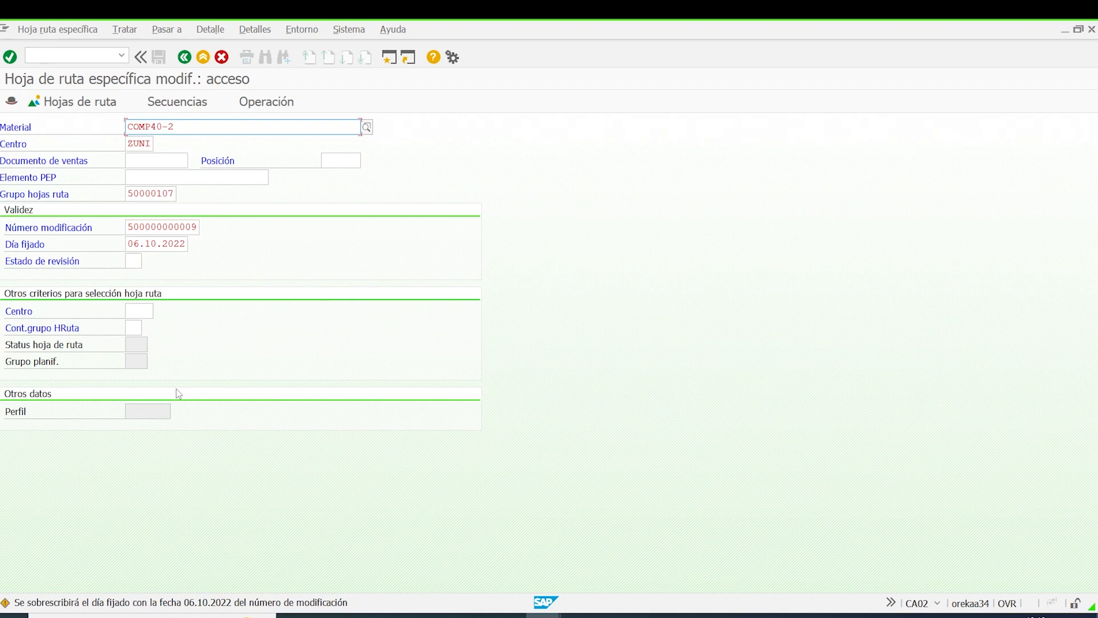
left_click(12, 101)
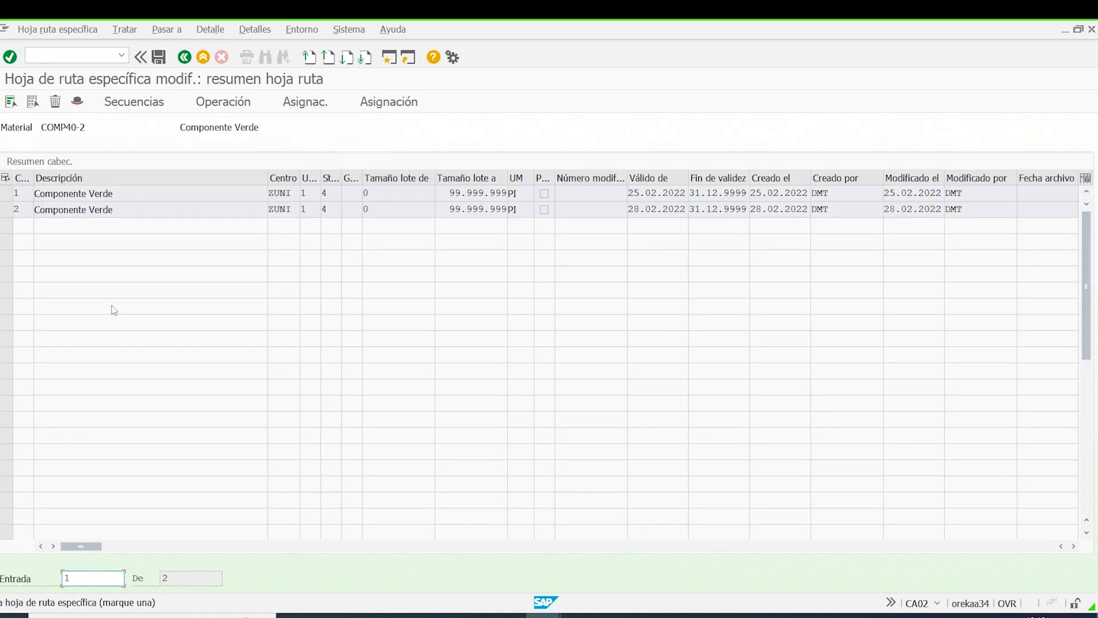
Step: Open the operations of the first Componente Verde routing and set operation 0010's "Tiempo de..." value after the preparation time to 100 MIN
left_click(6, 194)
left_click(5, 211)
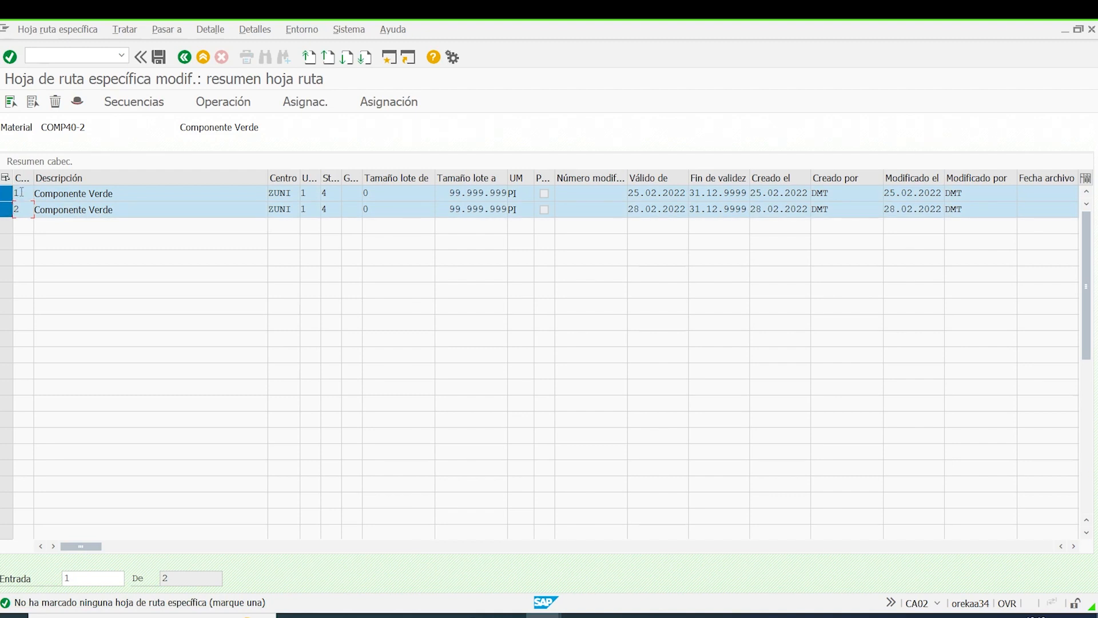
double_click(21, 193)
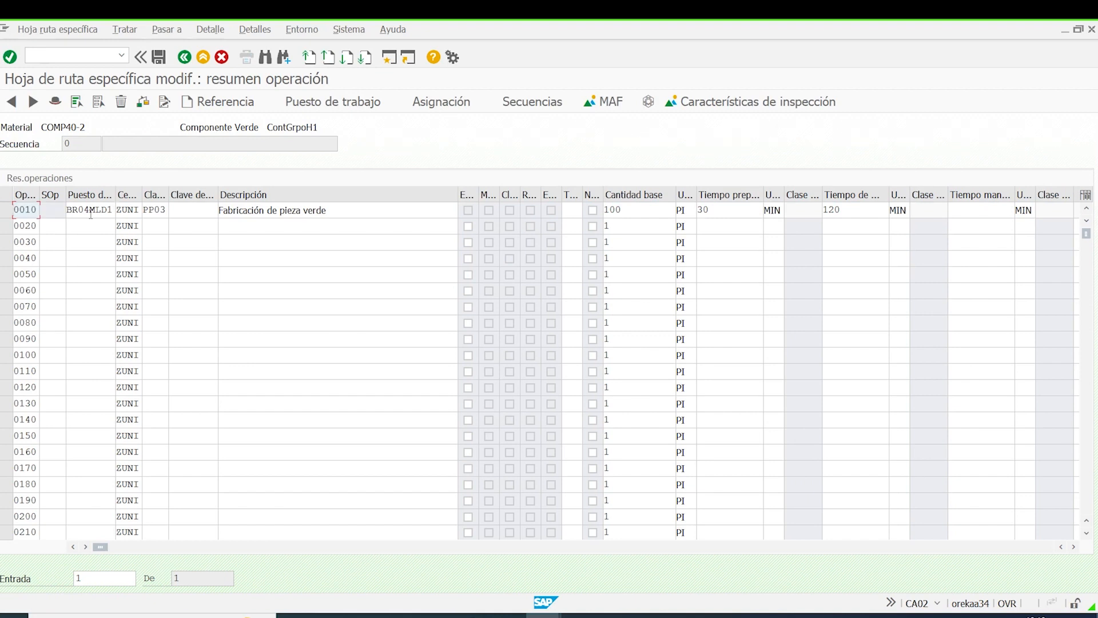
double_click(854, 210)
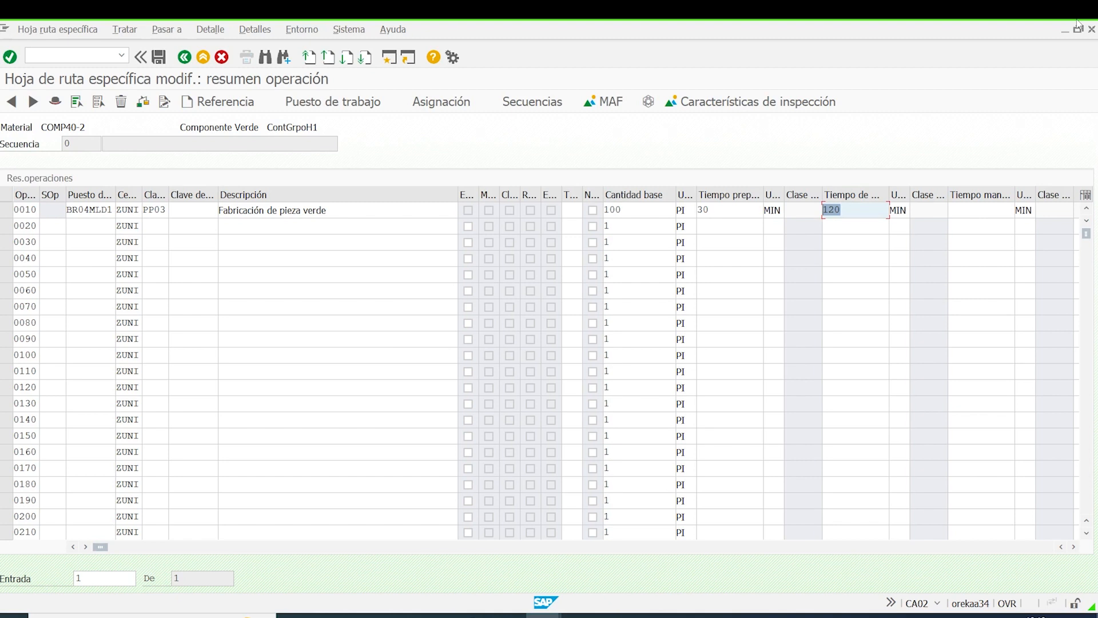
type("1")
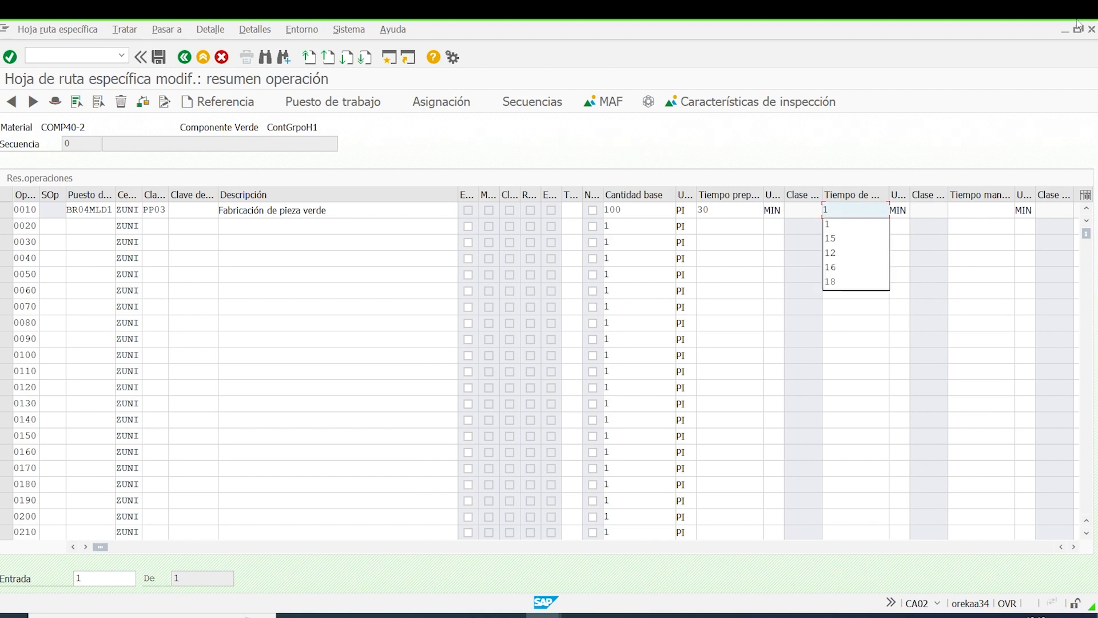
type("00")
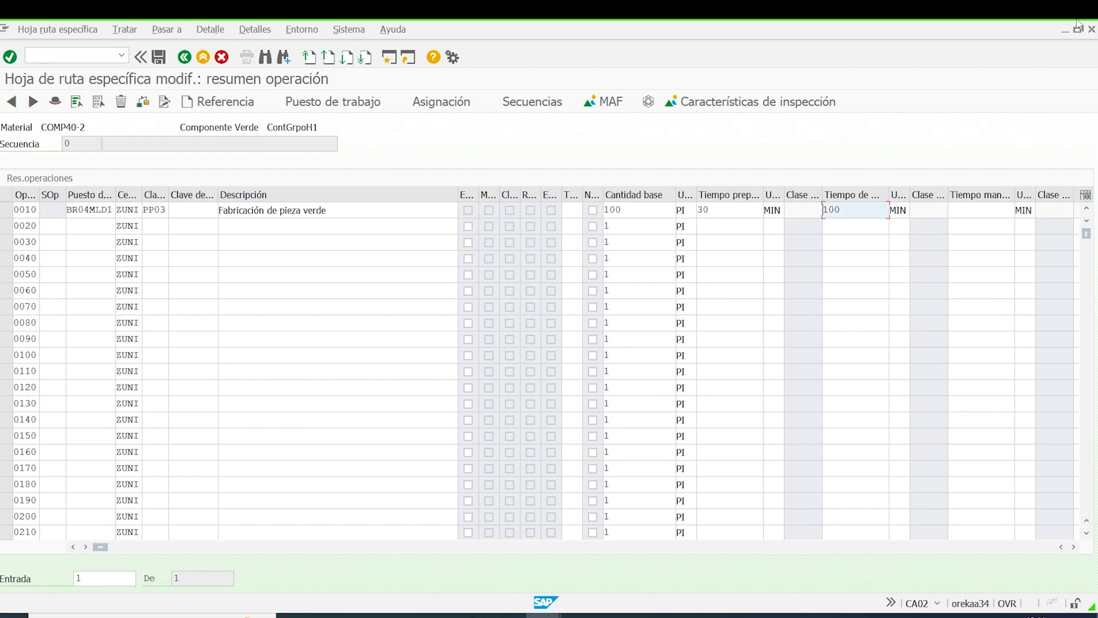
Step: Review the material components assigned to operation 0010 and return to the operation overview
left_click(6, 210)
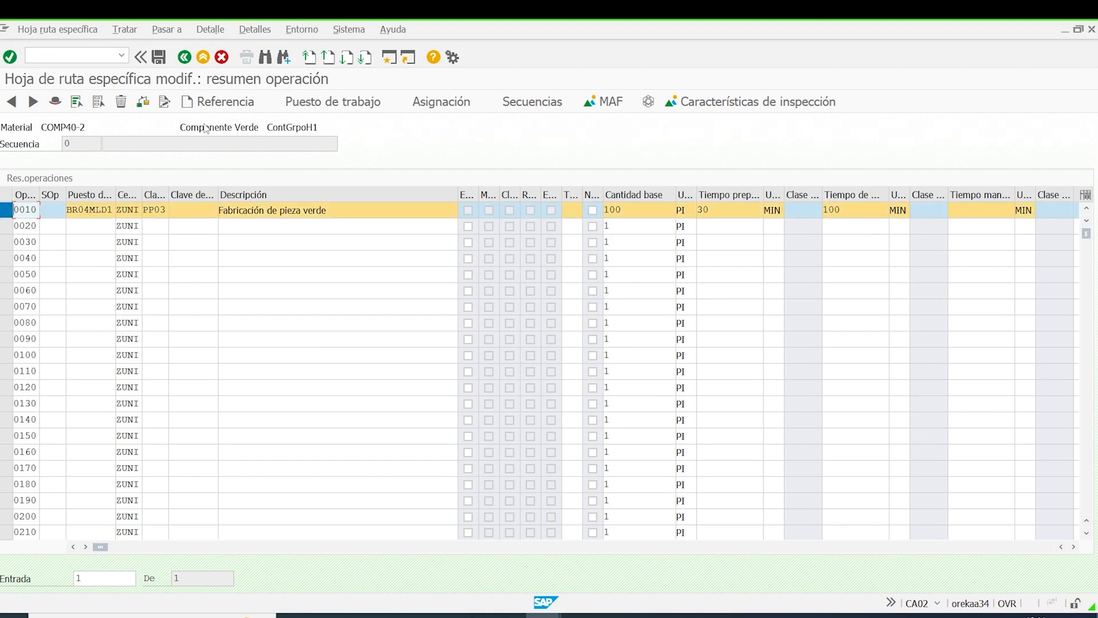
left_click(414, 98)
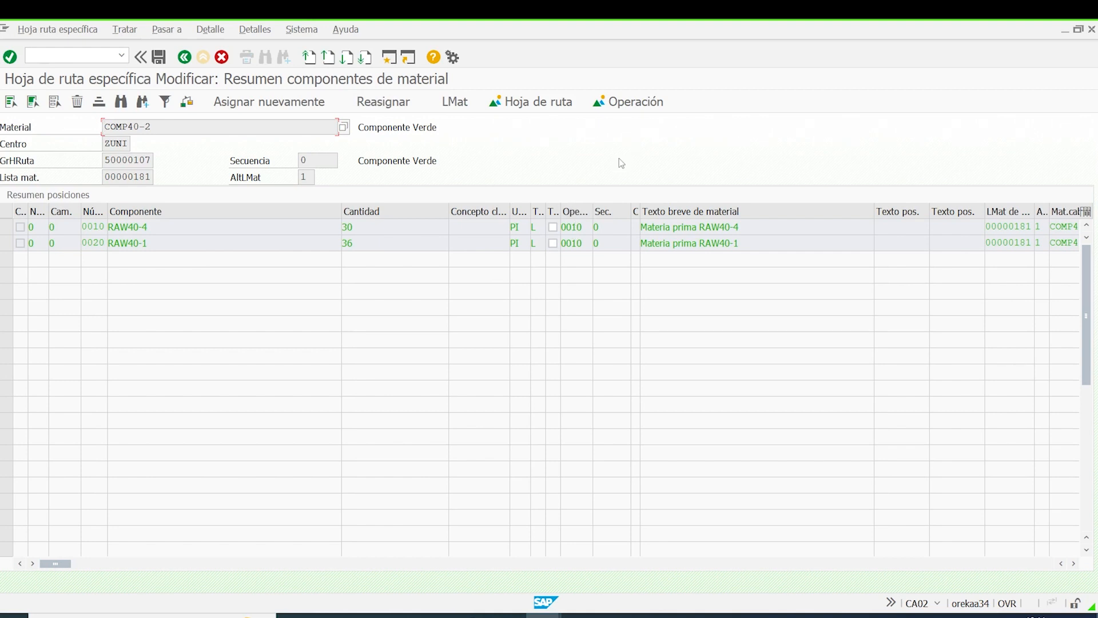
left_click(184, 58)
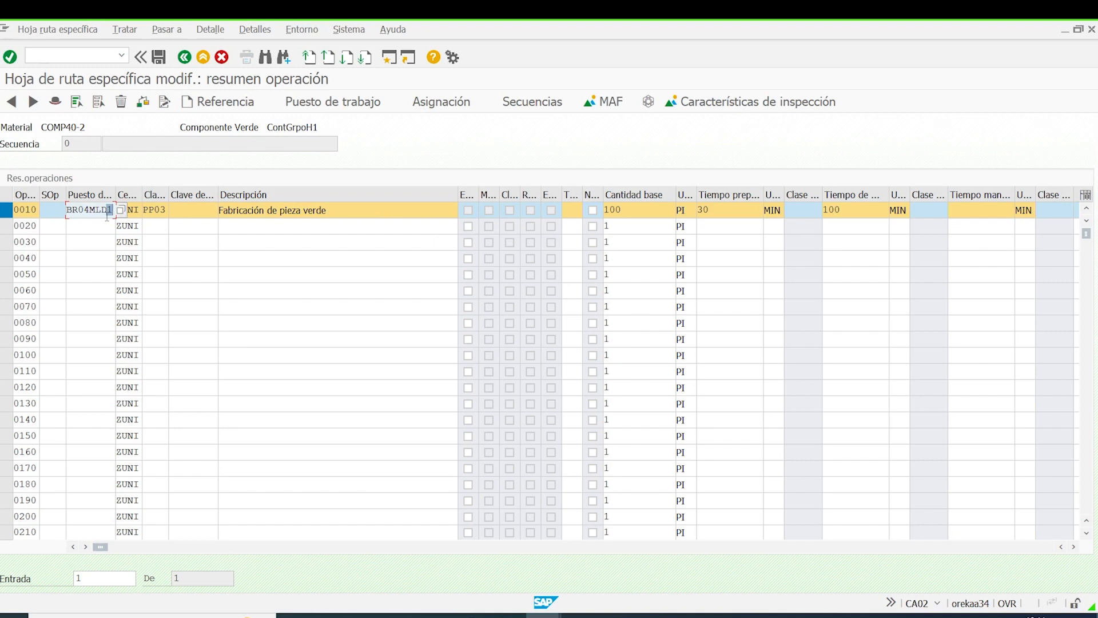
Step: Search for work centers matching BR04MLD*, assign BR04MLD2 to operation 0010 and save the routing
left_click_drag(68, 209, 67, 209)
key("ctrl+c")
left_click(62, 213)
left_click(122, 210)
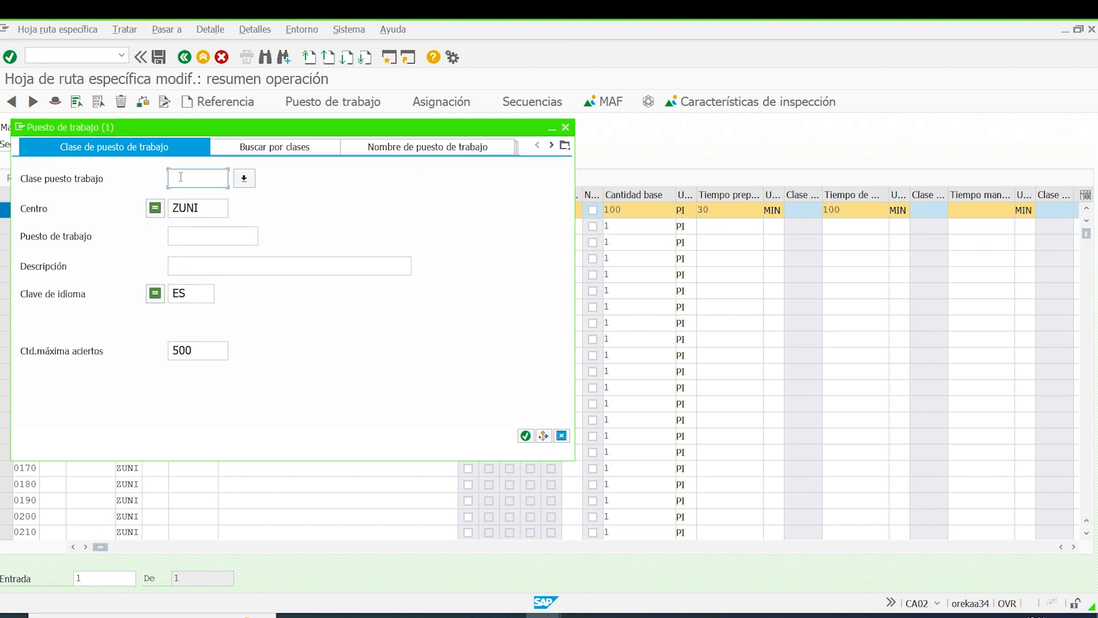
left_click(178, 235)
key("ctrl+v")
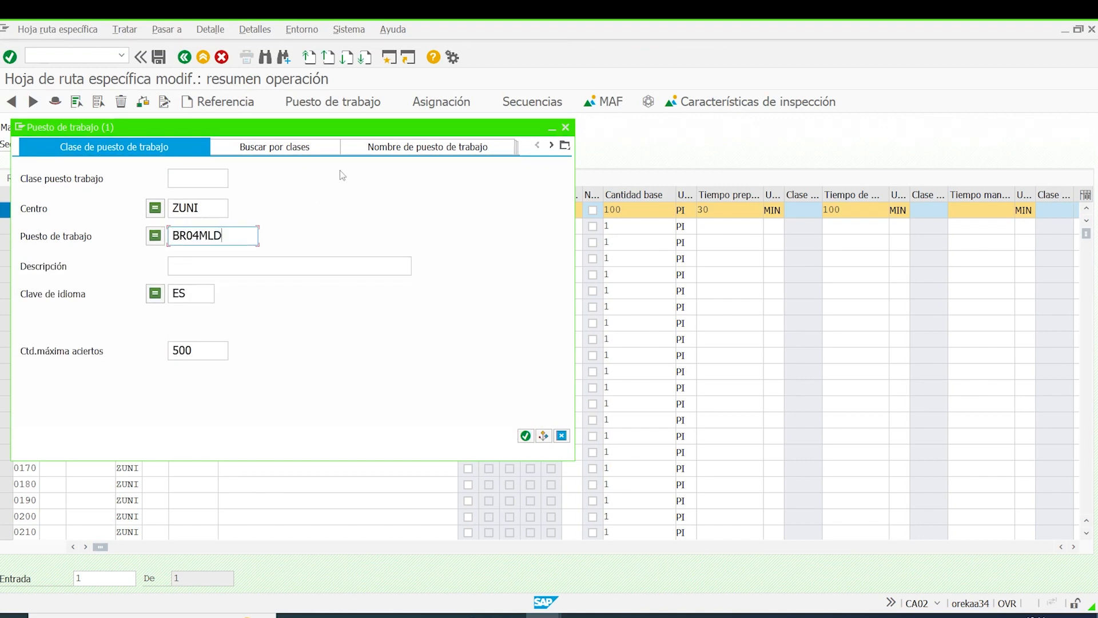
type("*")
key("Return")
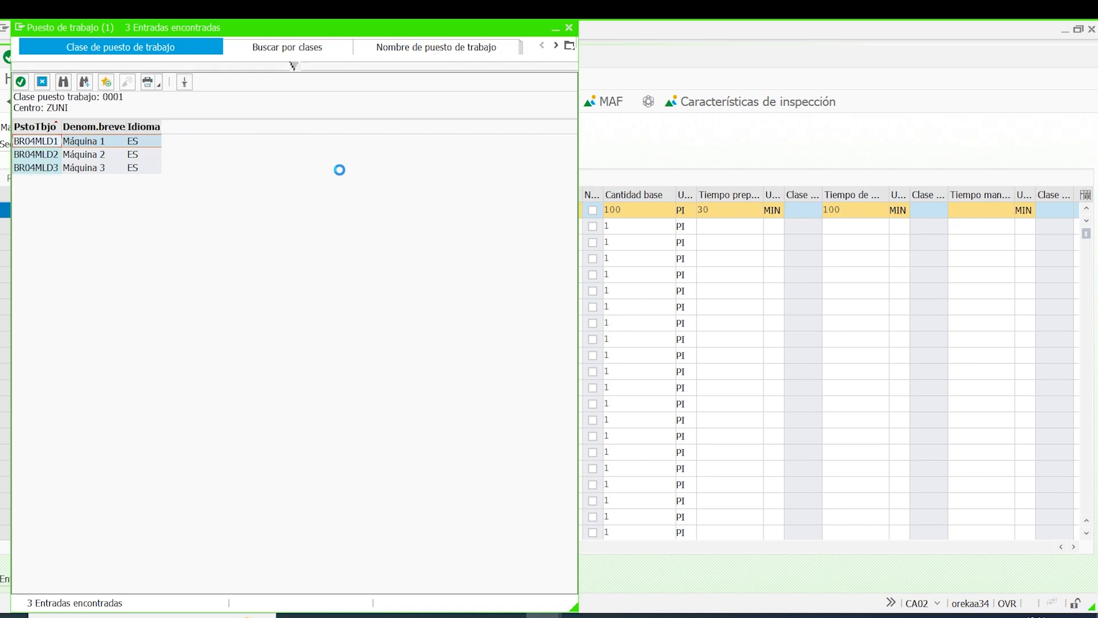
double_click(38, 155)
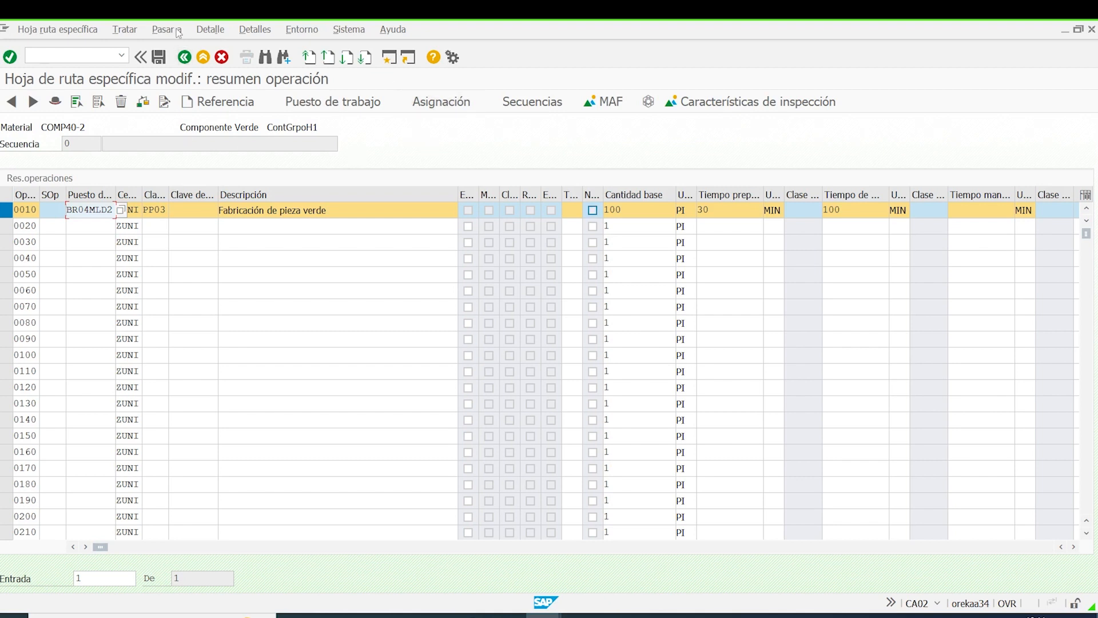
left_click(158, 58)
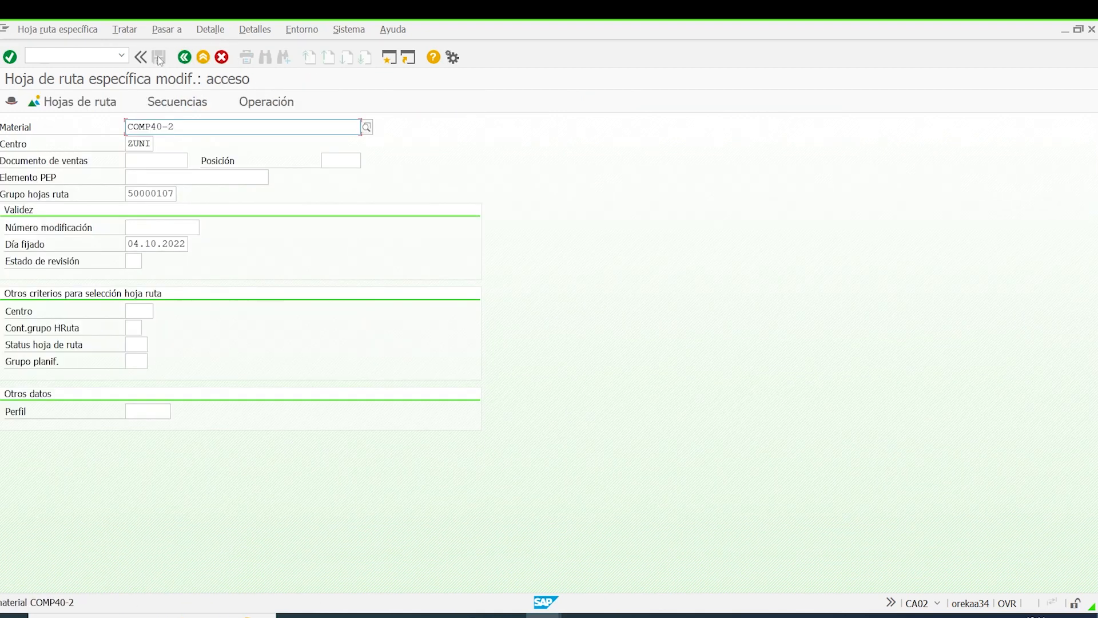
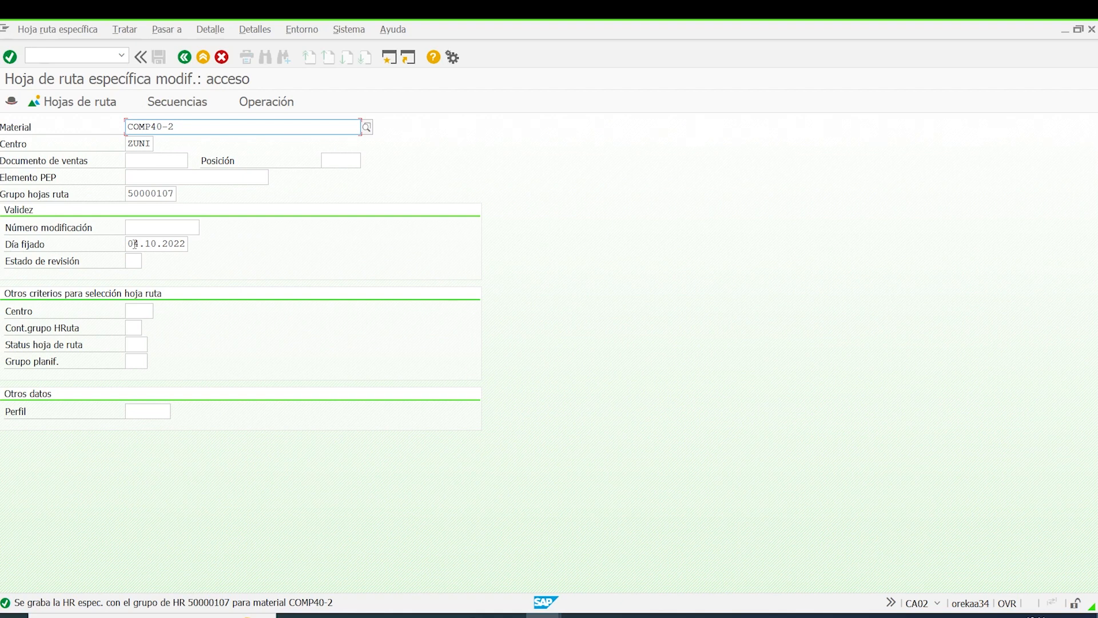
Step: Open the COMP40-2 routing overview for the key date 04.10.2022 and examine the first Componente Verde routing's header data
left_click(134, 244)
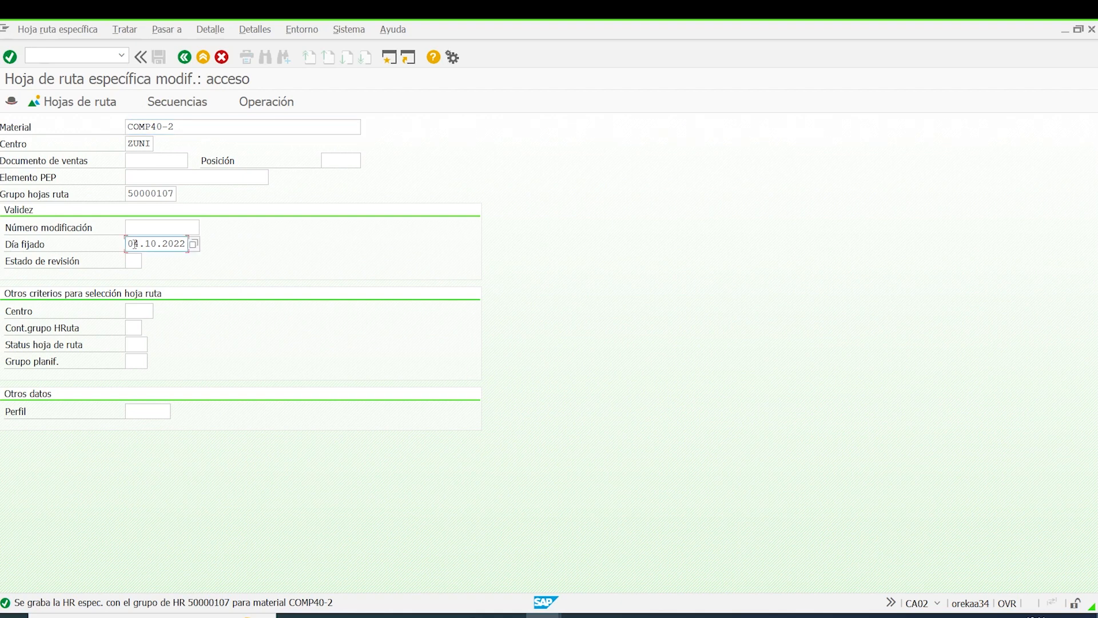
left_click(11, 101)
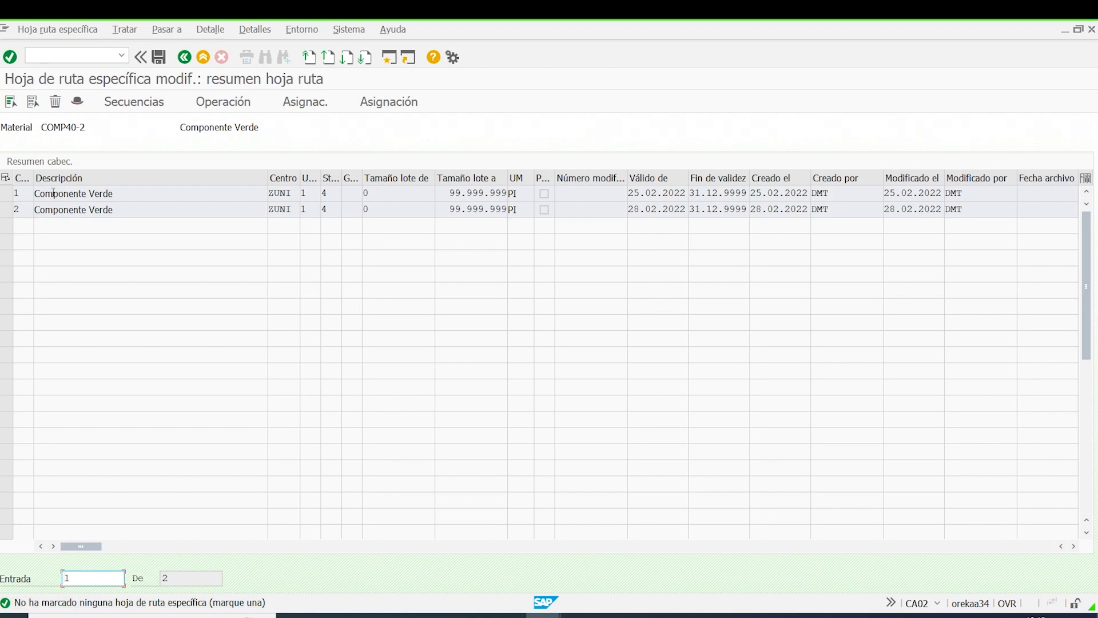
left_click(6, 193)
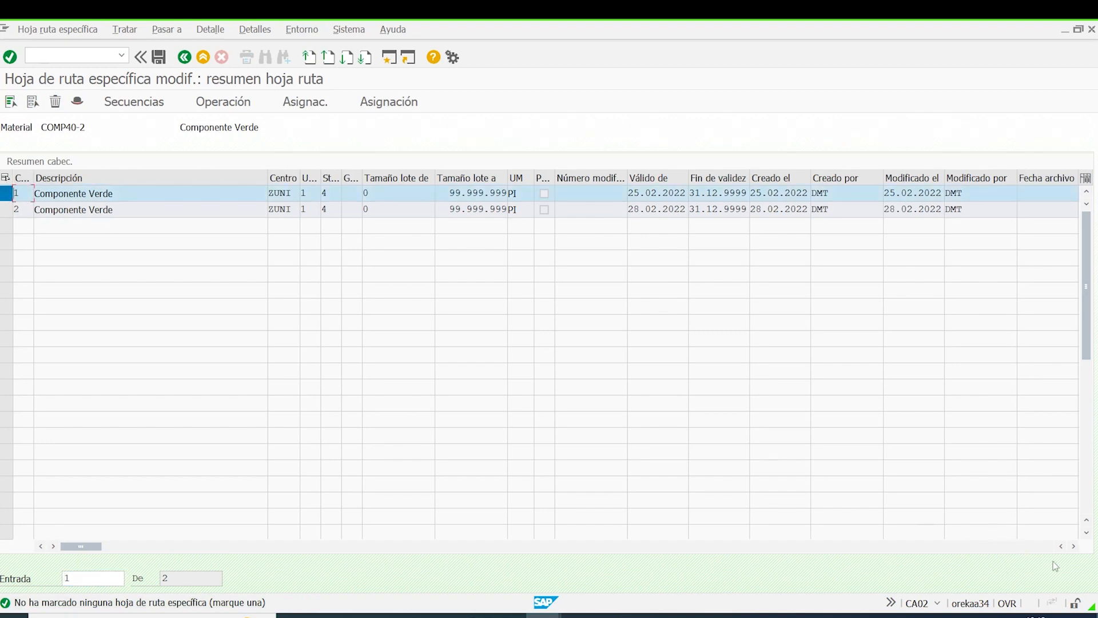
left_click(1074, 546)
left_click(1074, 546)
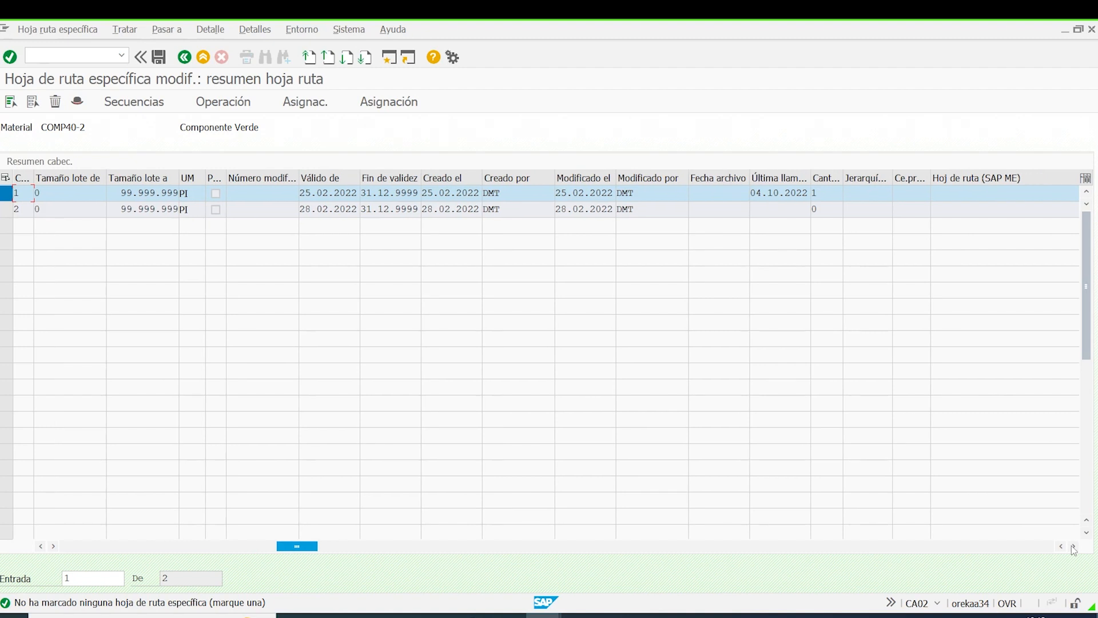
left_click(1073, 546)
left_click(1073, 546)
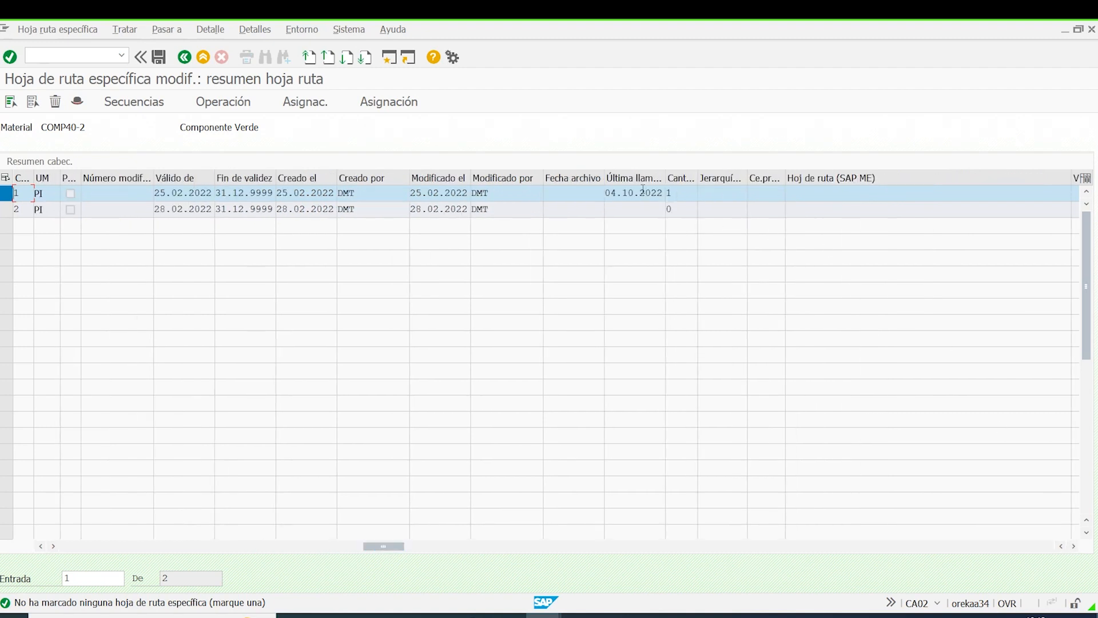
left_click(1073, 546)
left_click(1073, 546)
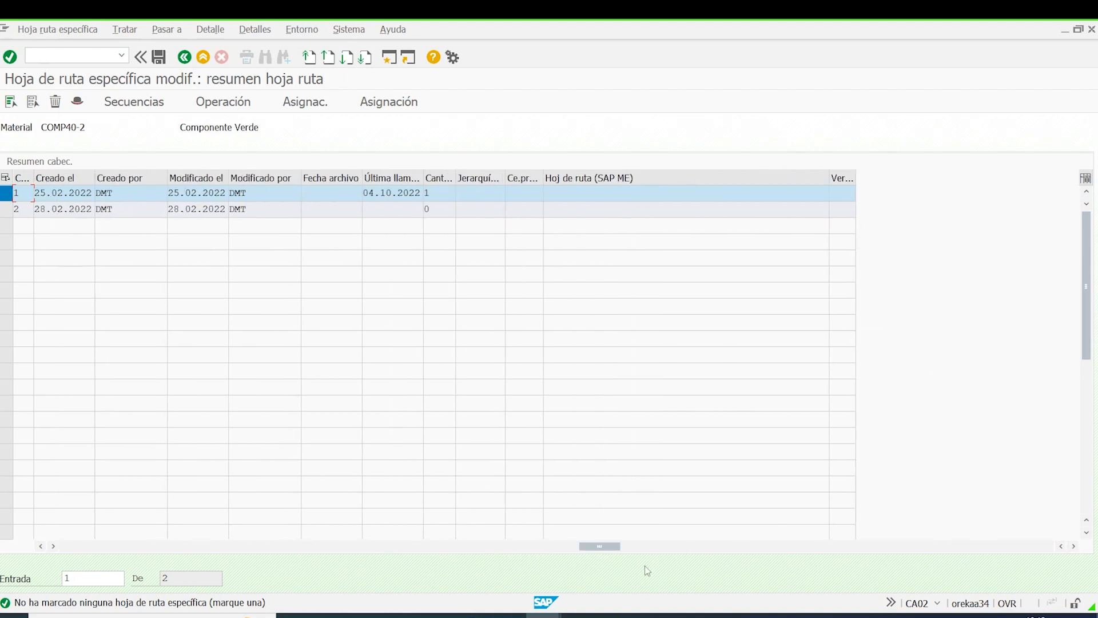
left_click_drag(606, 546, 86, 548)
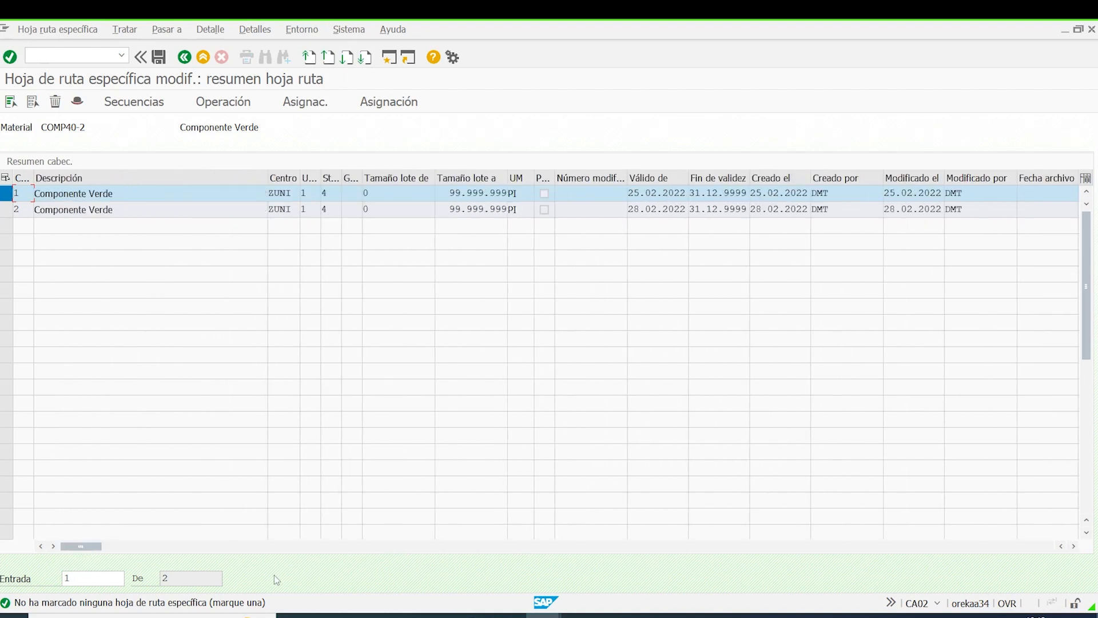
Step: Open the operations of the first Componente Verde routing and check operation 0010's work center and times
double_click(20, 193)
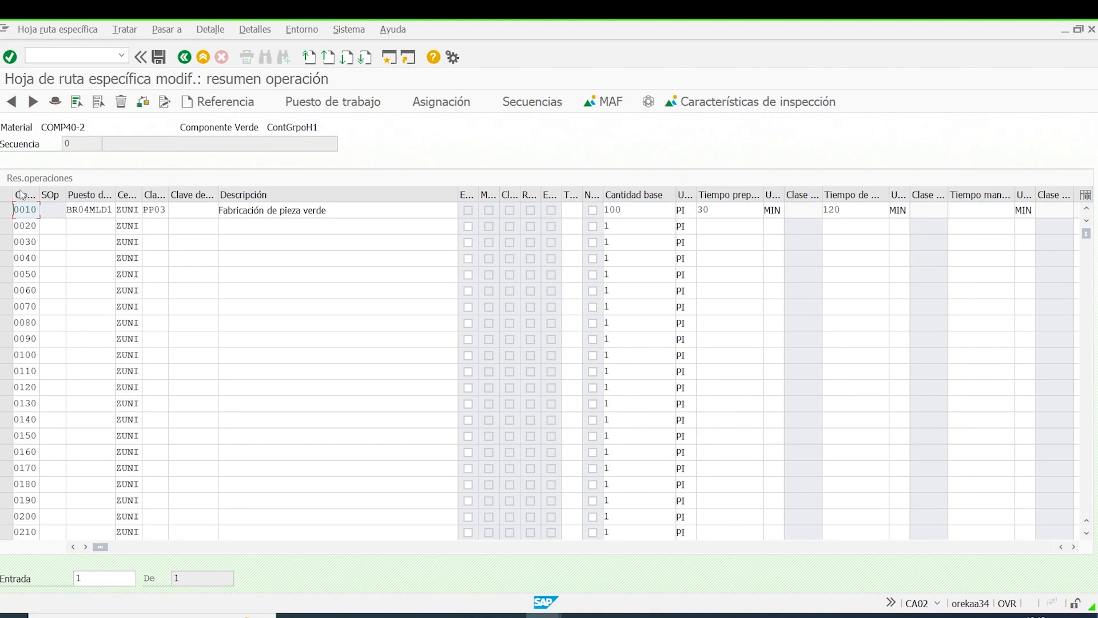
left_click(5, 210)
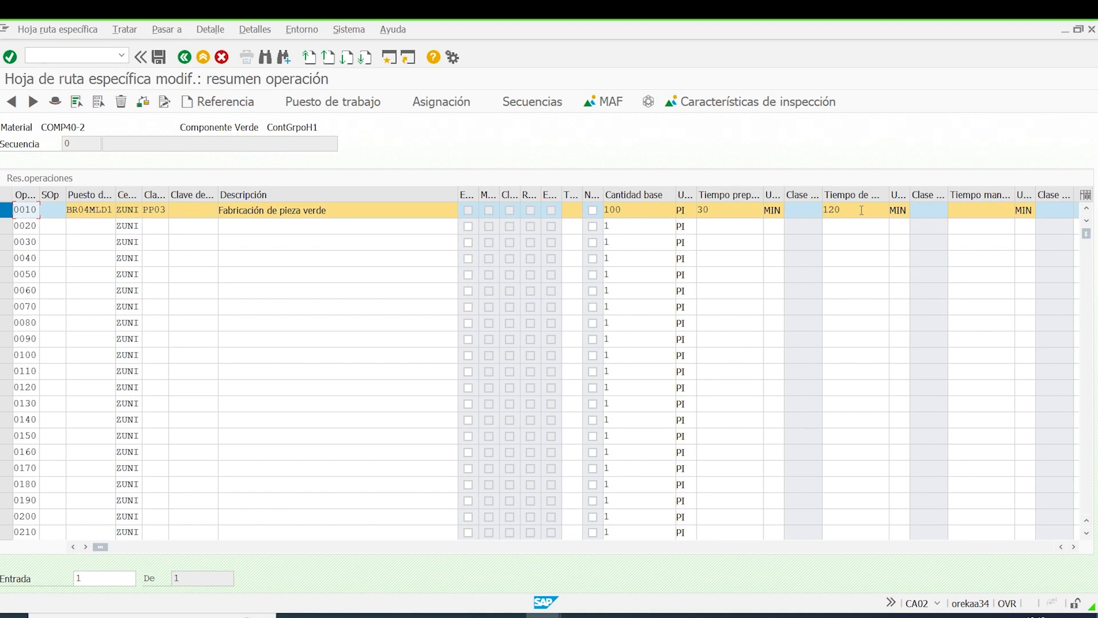
left_click(88, 210)
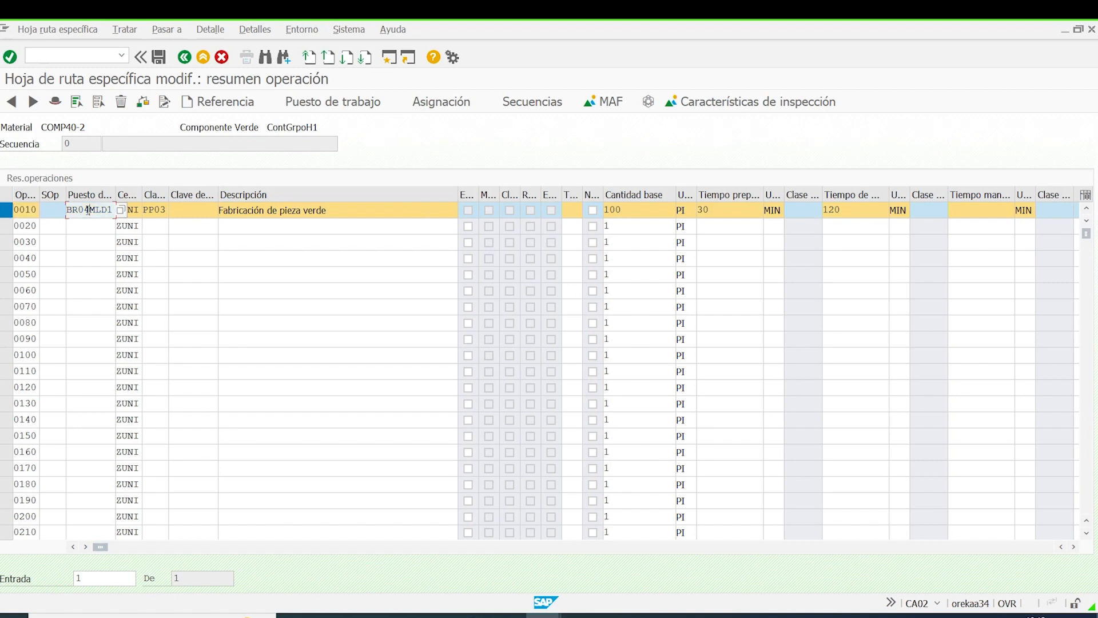
Step: Examine operation 0010's change number, validity dates and remaining columns, and return to the routing change entry screen
left_click(1073, 547)
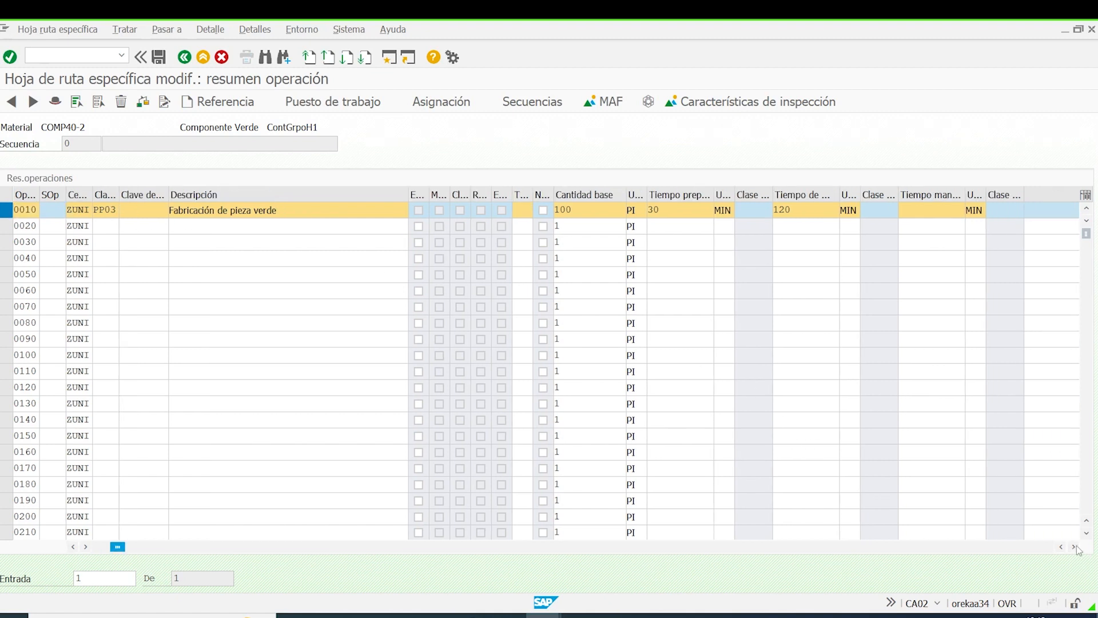
left_click(1073, 547)
left_click(1073, 546)
left_click(1074, 547)
left_click(1074, 547)
left_click(1073, 547)
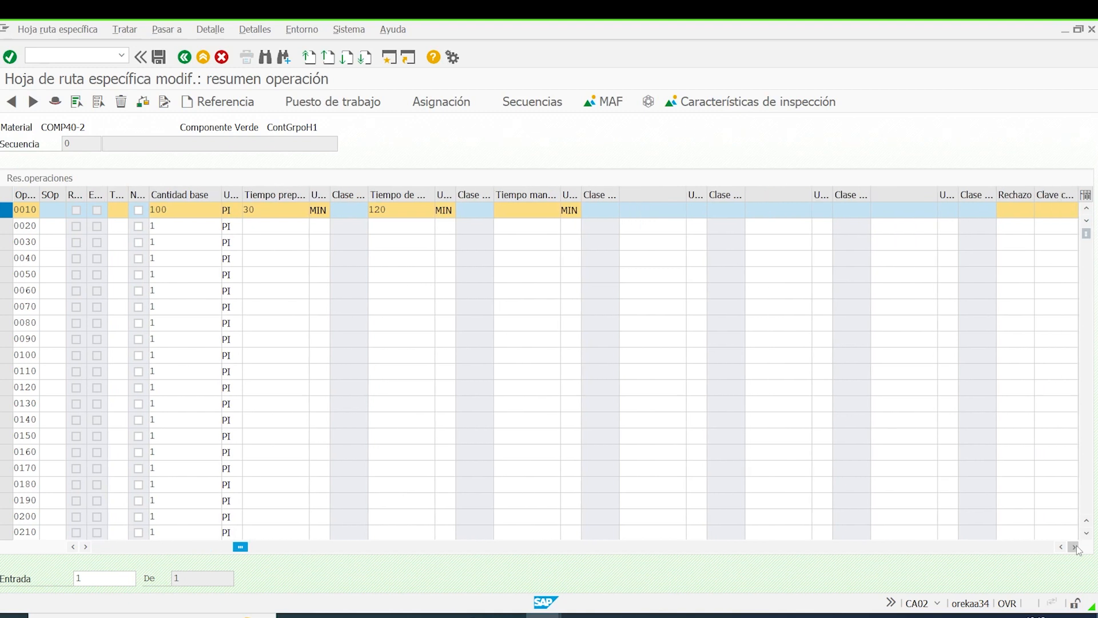
left_click(1073, 547)
left_click(1073, 546)
left_click(1073, 547)
left_click(1073, 546)
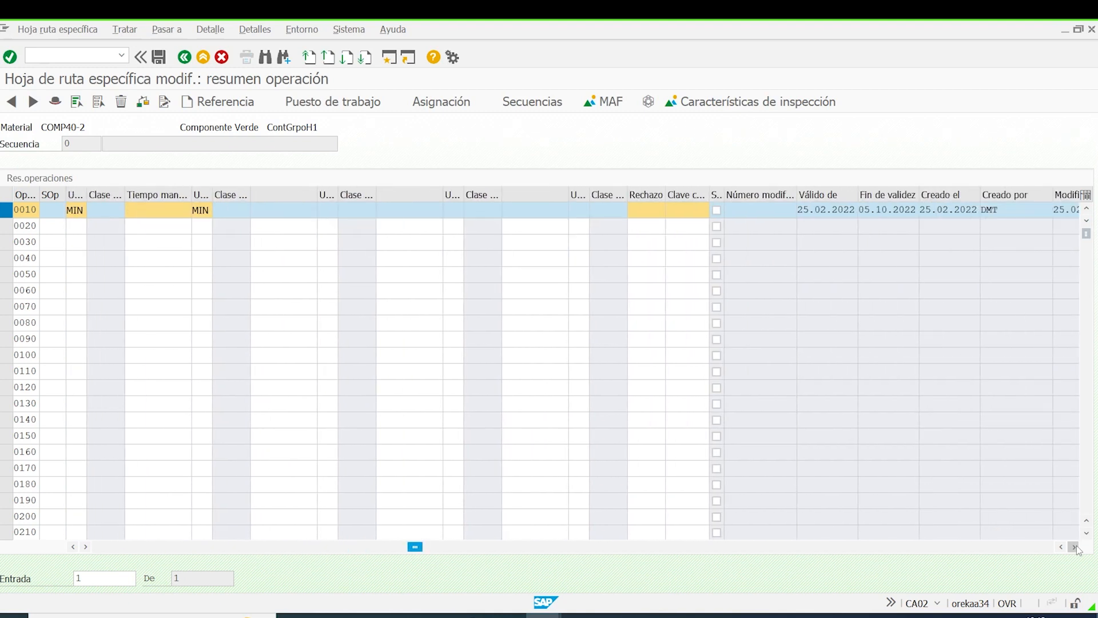
left_click(1074, 547)
left_click(1073, 547)
left_click(1073, 547)
left_click(1074, 547)
left_click(1074, 546)
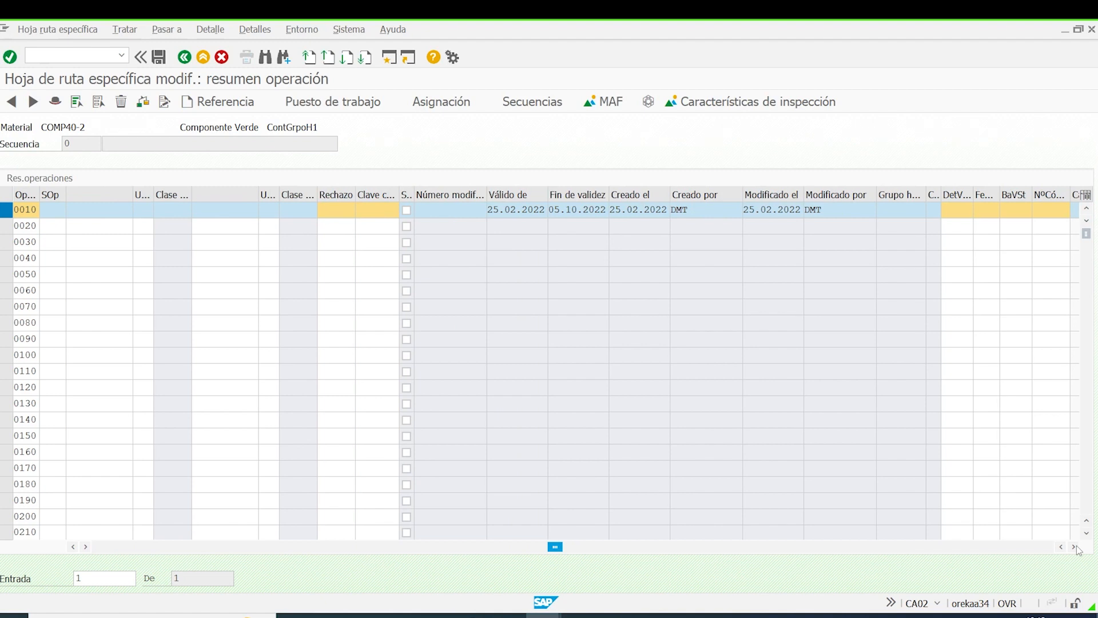
left_click(1073, 547)
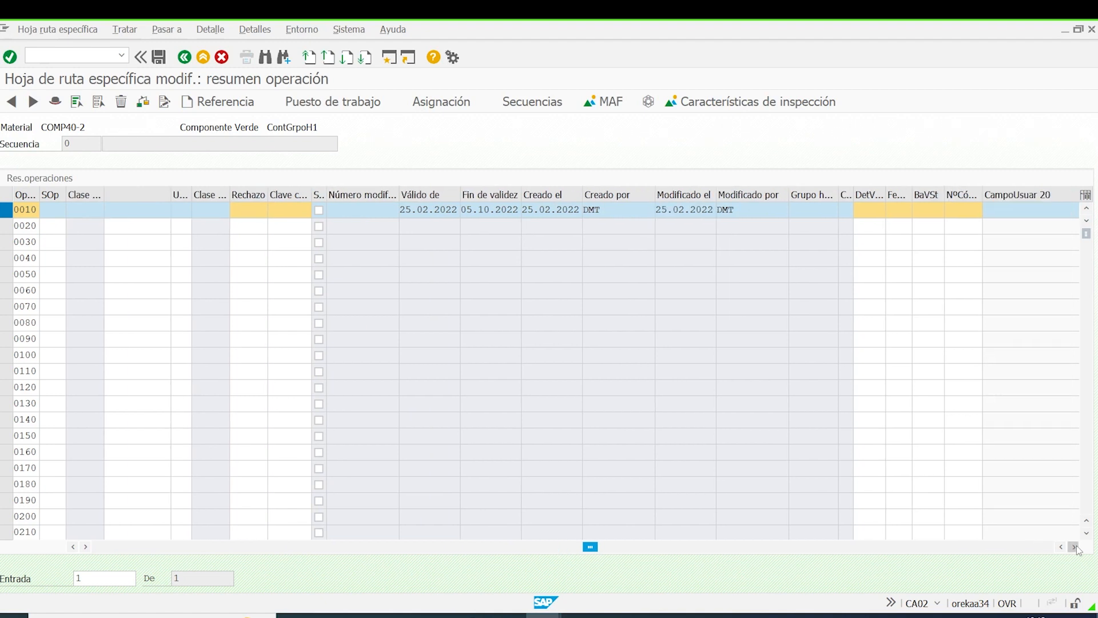
left_click(1074, 547)
left_click(1074, 547)
left_click(1074, 547)
left_click(1074, 547)
left_click(1074, 546)
left_click(1073, 547)
left_click(1073, 547)
left_click(1073, 547)
left_click(1074, 547)
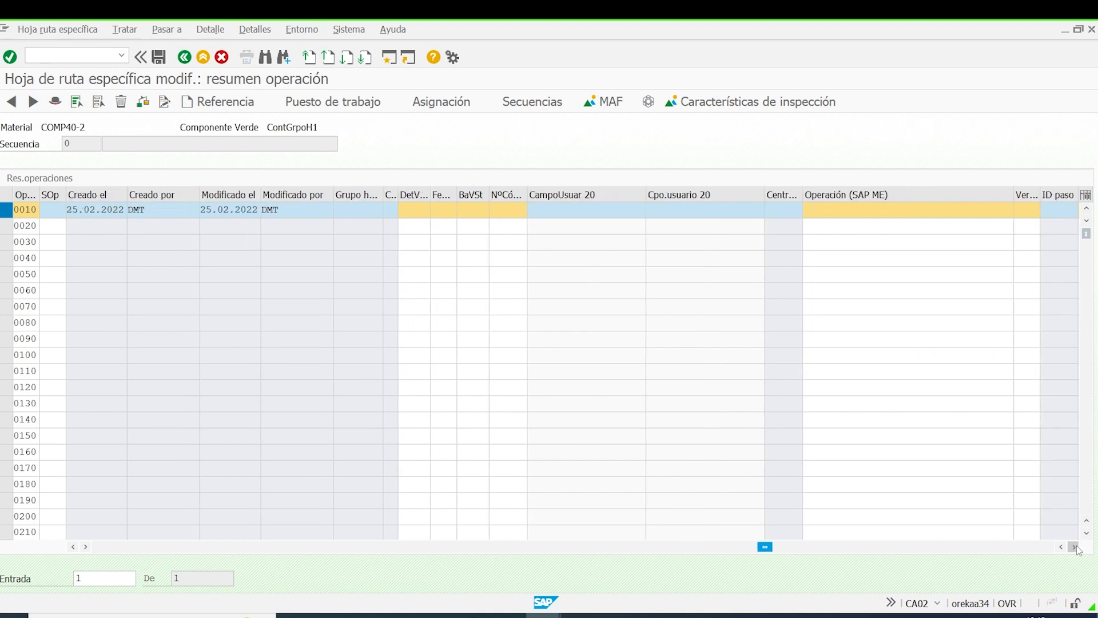
left_click(1074, 547)
left_click(1073, 547)
left_click(1074, 547)
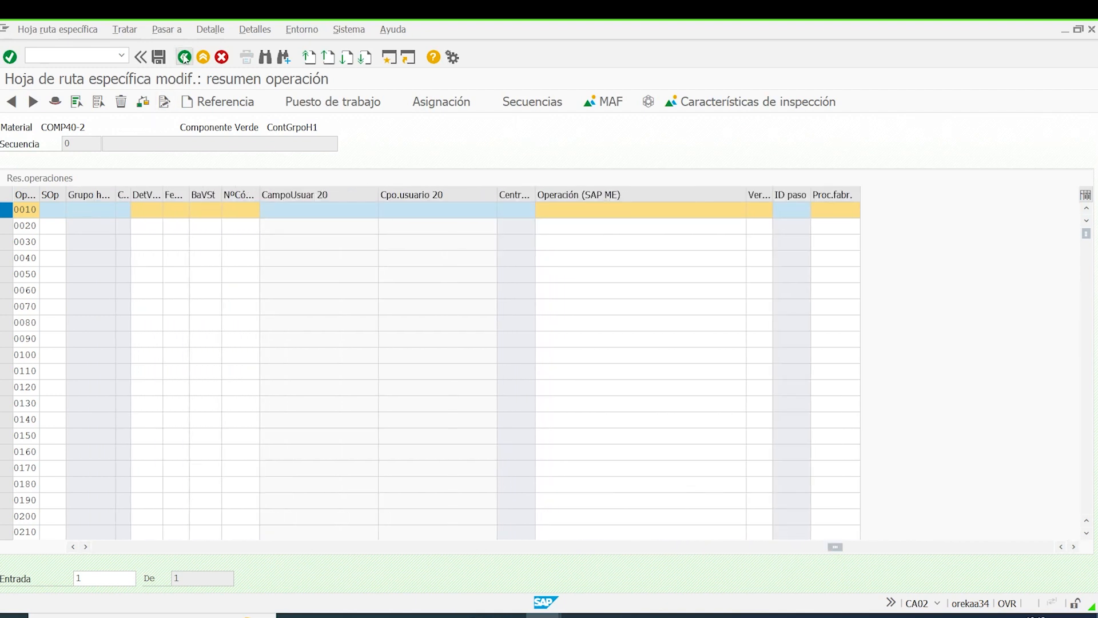
left_click(201, 57)
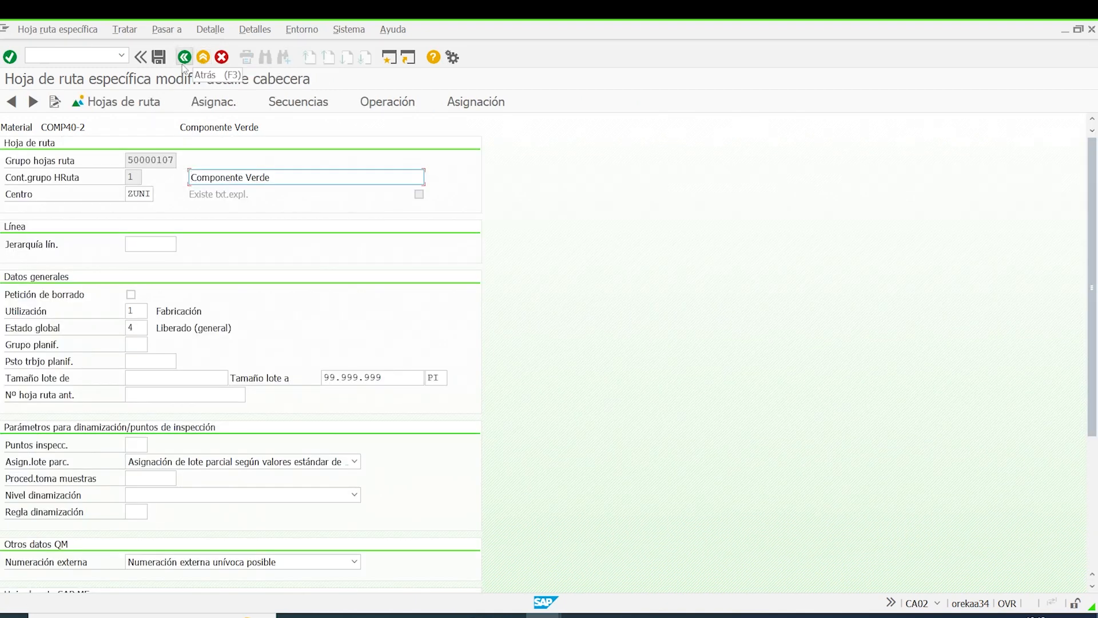
left_click(184, 58)
left_click(184, 58)
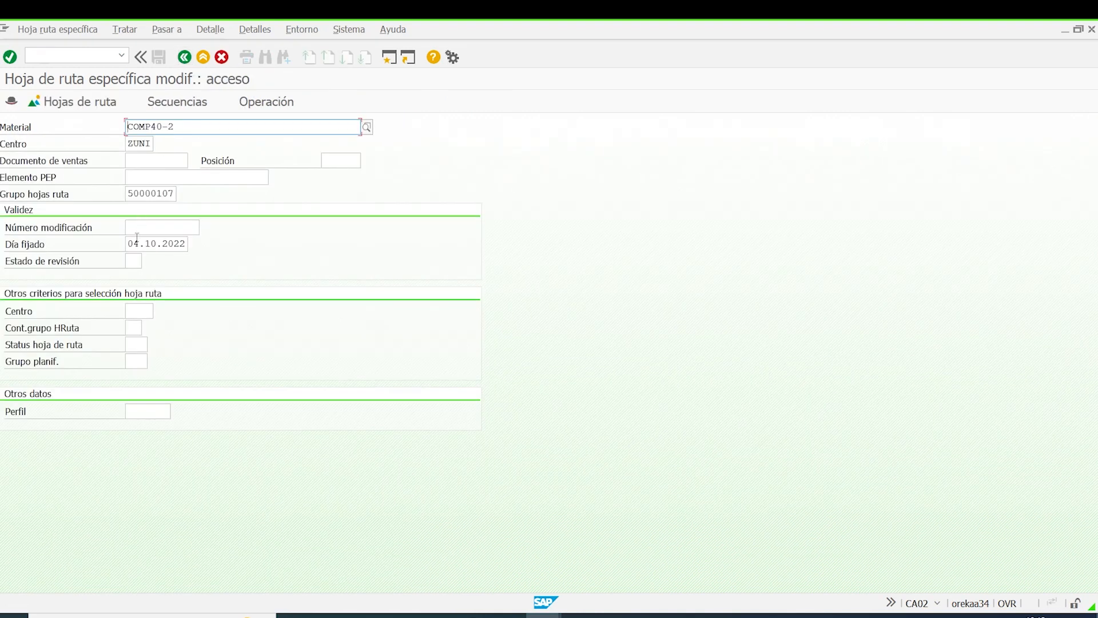
Step: Set the key date to 06.10.2022 and open the COMP40-2 routing overview
left_click_drag(127, 244, 285, 254)
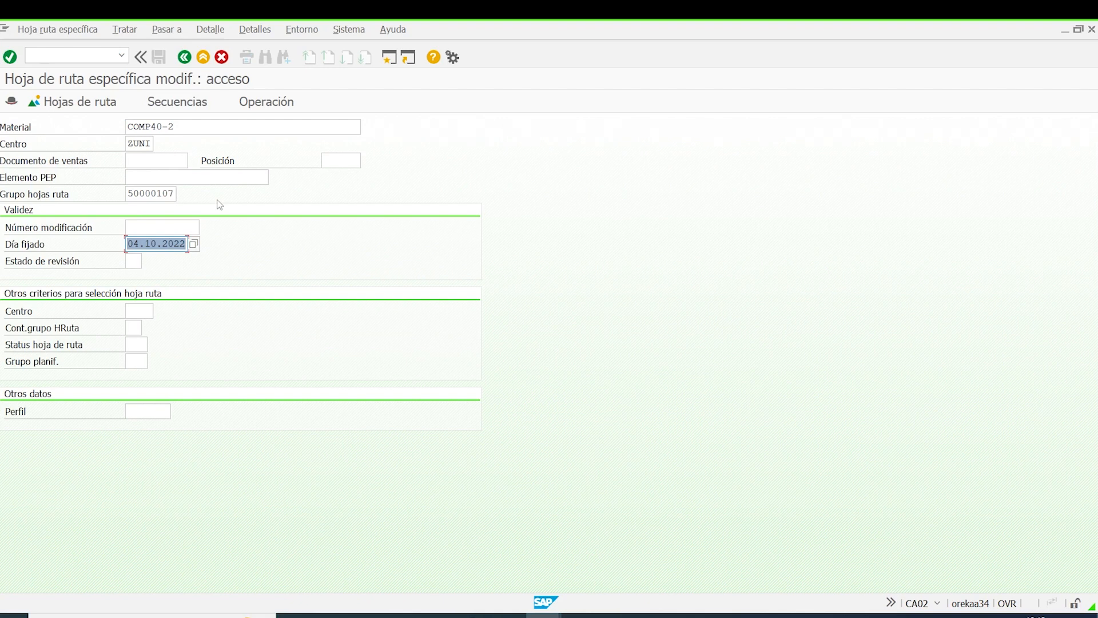
type("06")
key("Down")
key("Return")
key("Return")
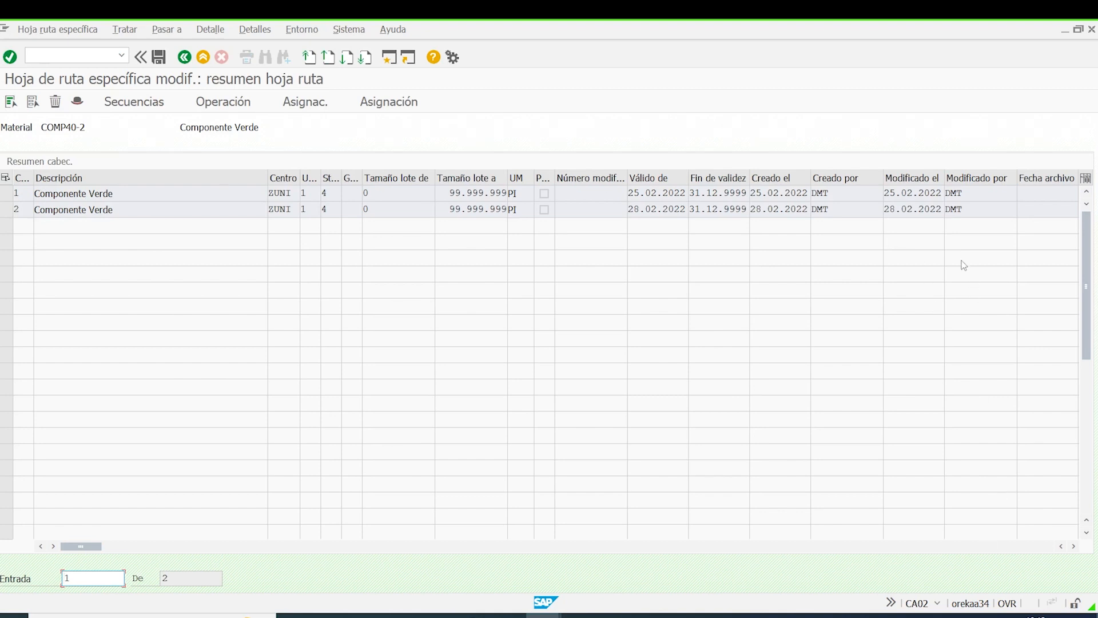
Step: Check the creation and modification columns of the first Componente Verde routing and open its operation overview
left_click(6, 193)
left_click(1074, 546)
left_click(1073, 545)
left_click(1073, 545)
left_click(1073, 546)
left_click(1074, 545)
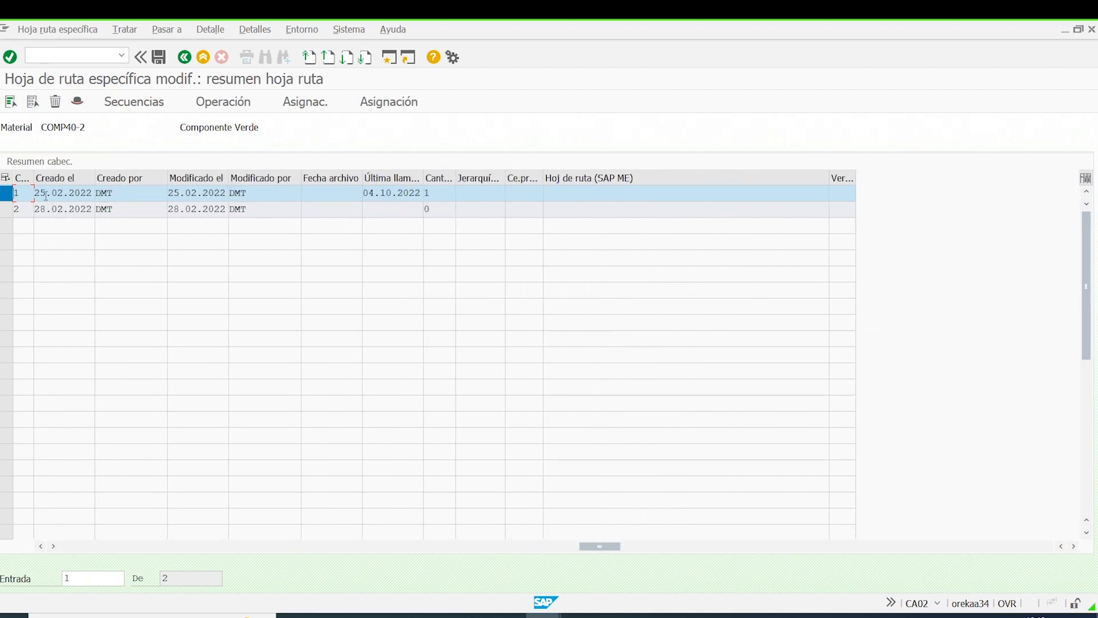
double_click(28, 193)
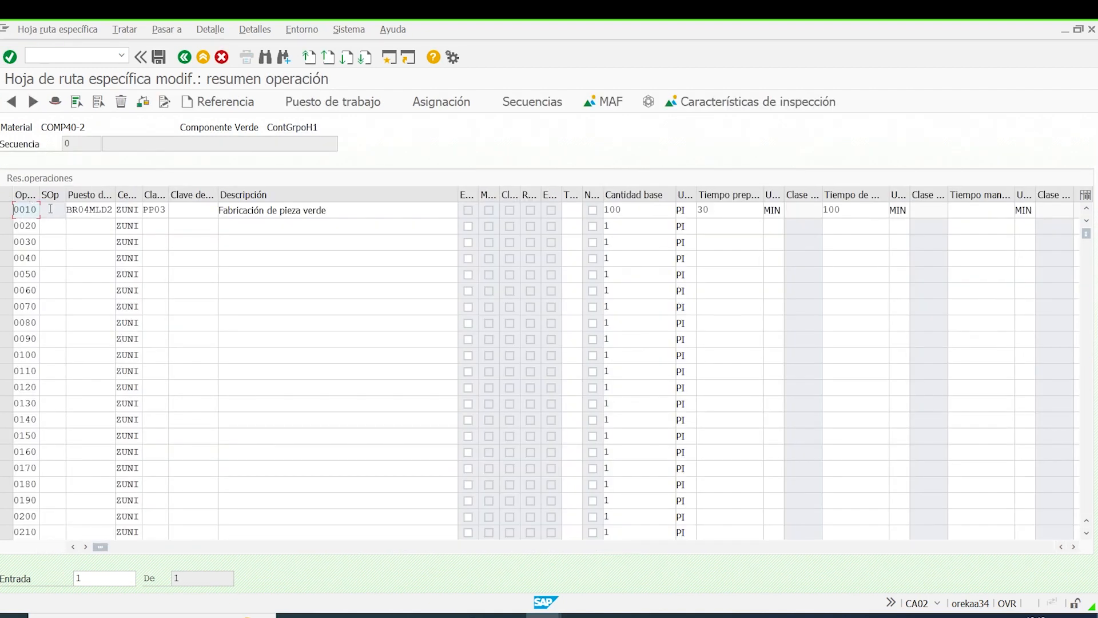
Step: Examine operation 0010's data across all columns, especially its times, change number and modification date
left_click(6, 210)
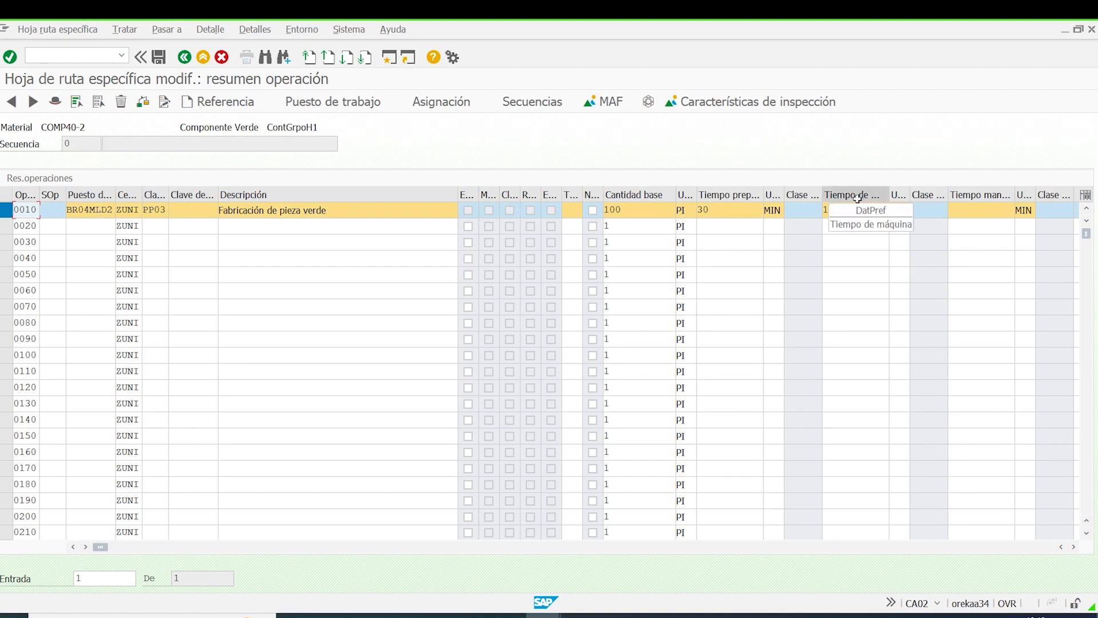
left_click(1073, 547)
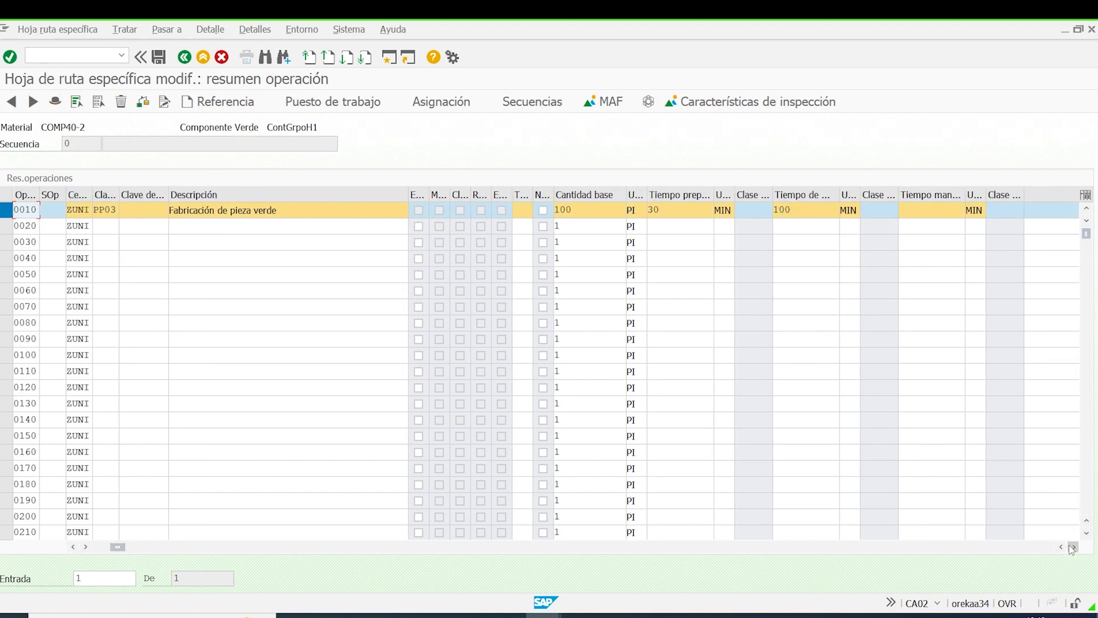
left_click(1072, 547)
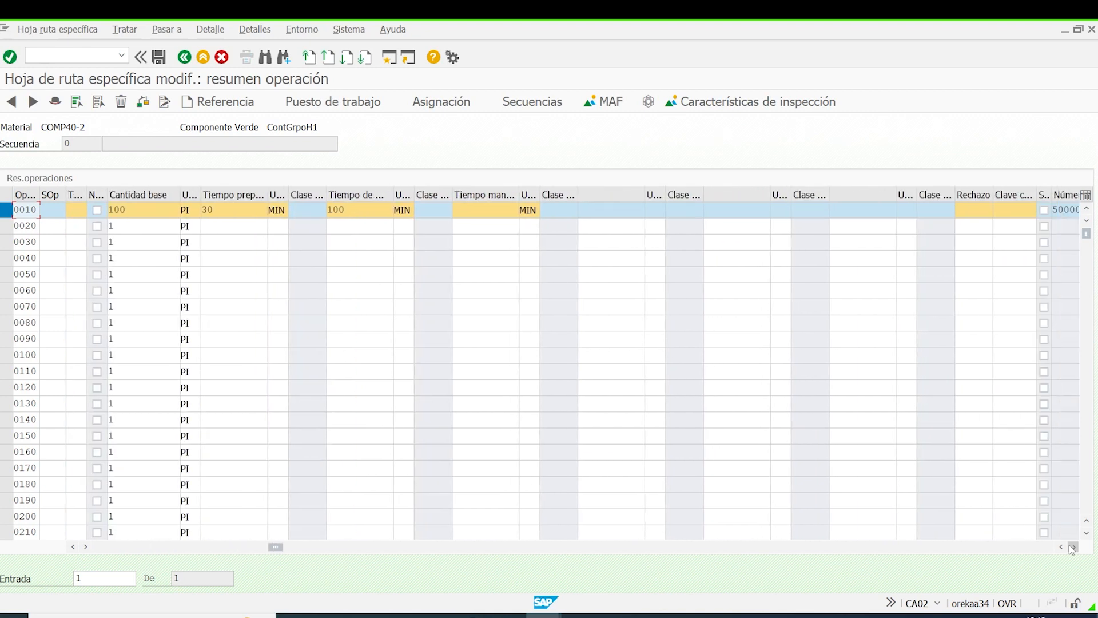
left_click(1072, 548)
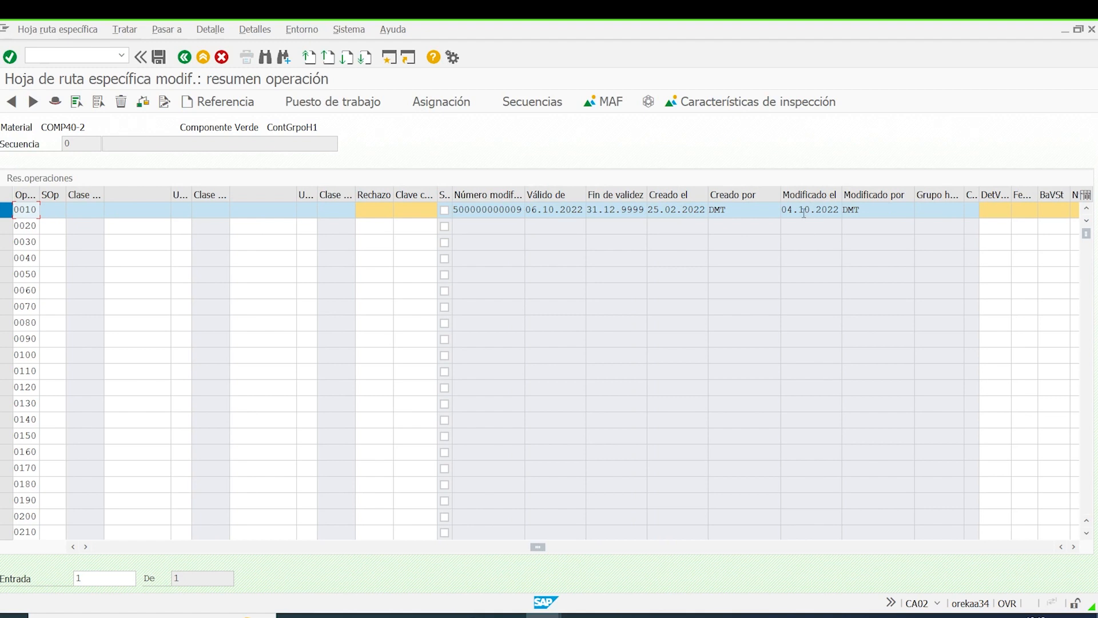
left_click_drag(790, 210, 839, 209)
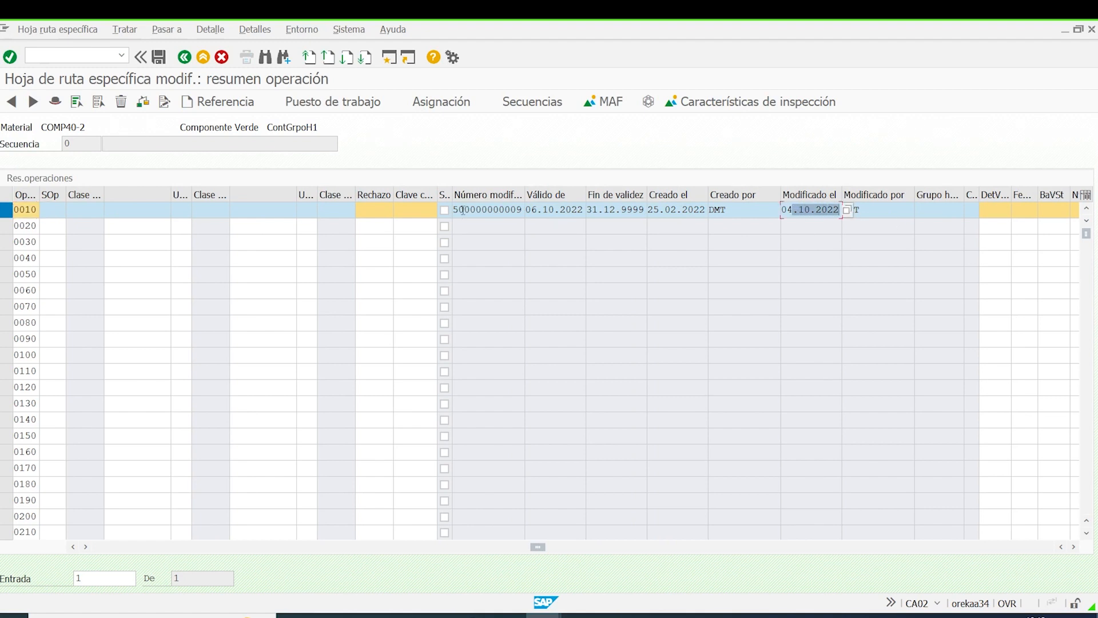
left_click_drag(463, 210, 521, 209)
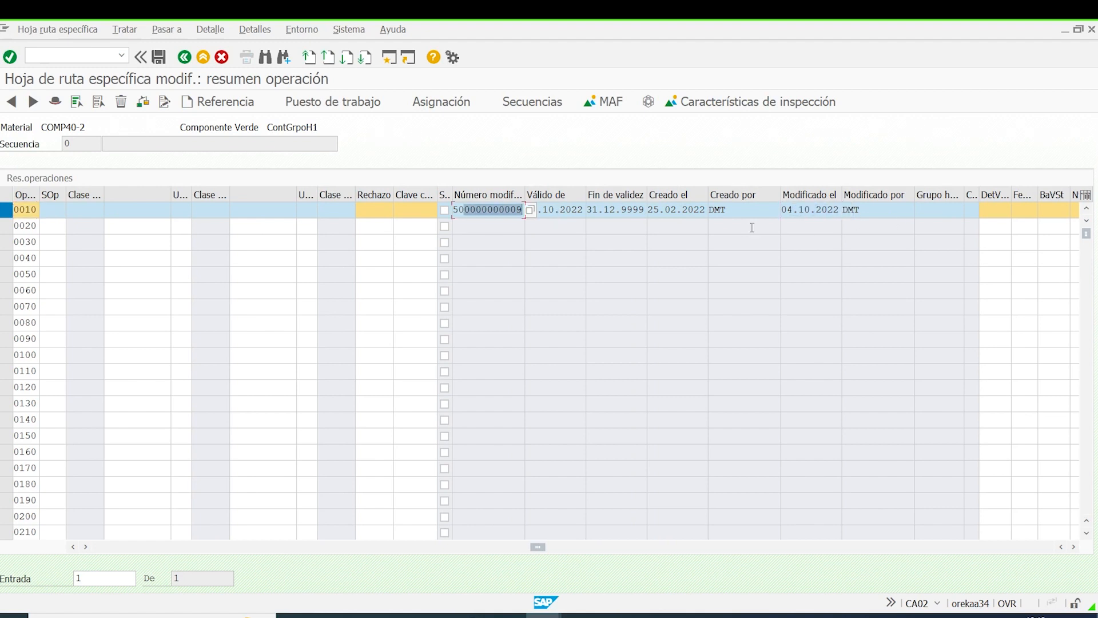
left_click(1074, 547)
left_click(1074, 547)
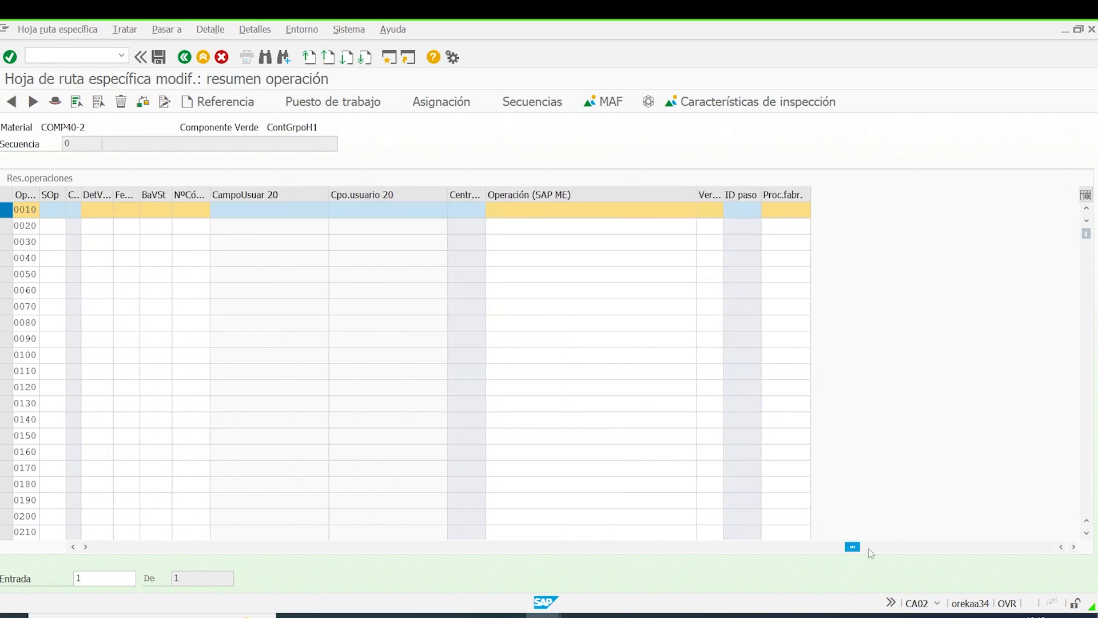
left_click_drag(852, 547, 109, 556)
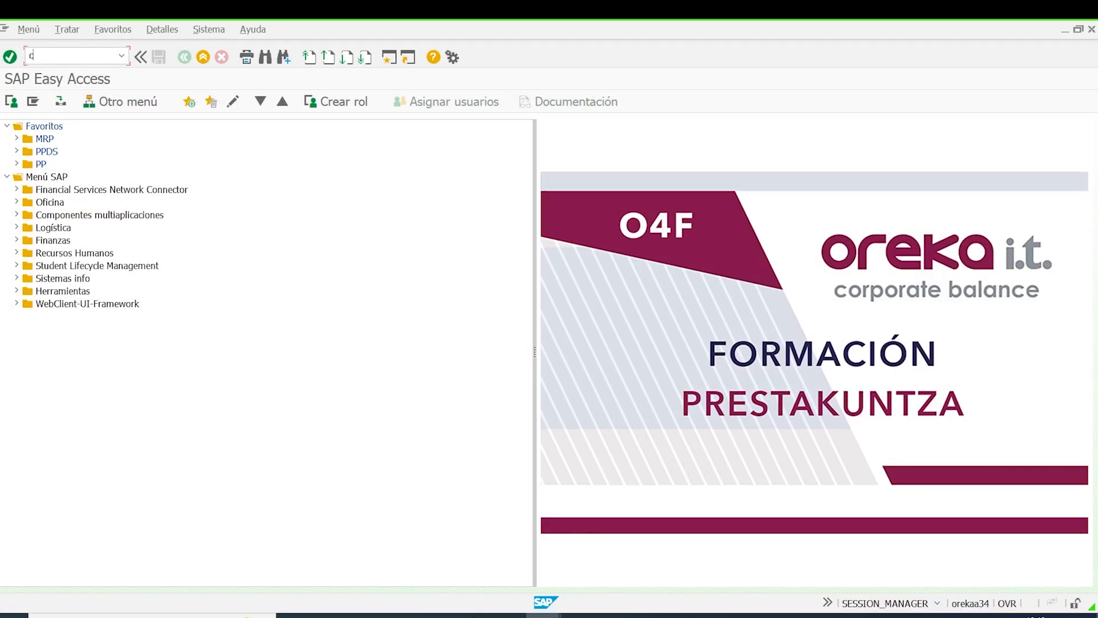
key("Return")
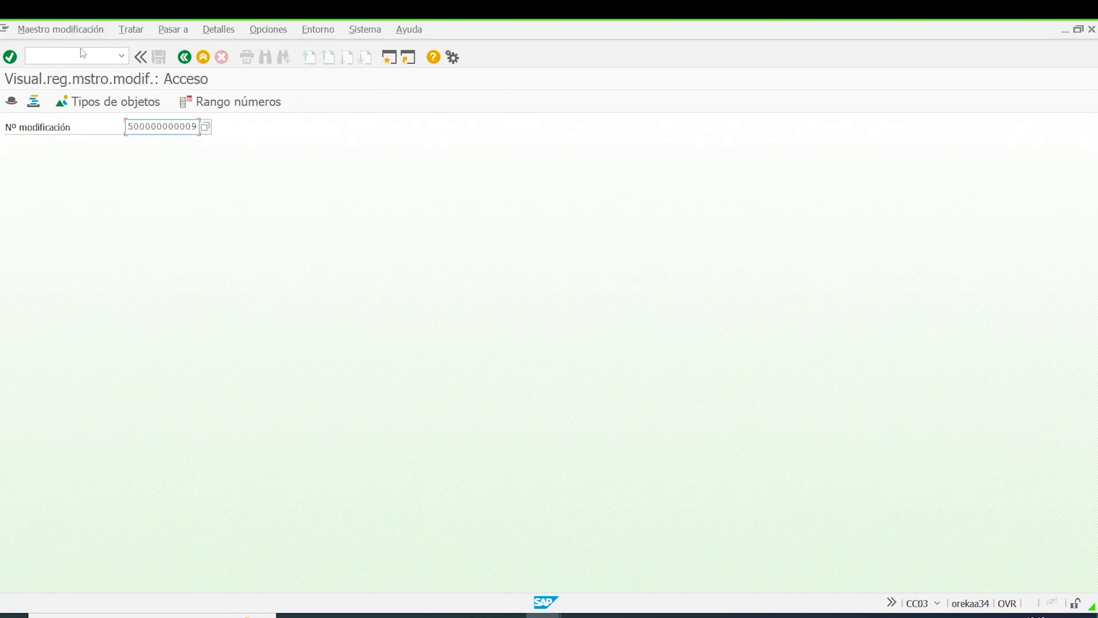
key("Return")
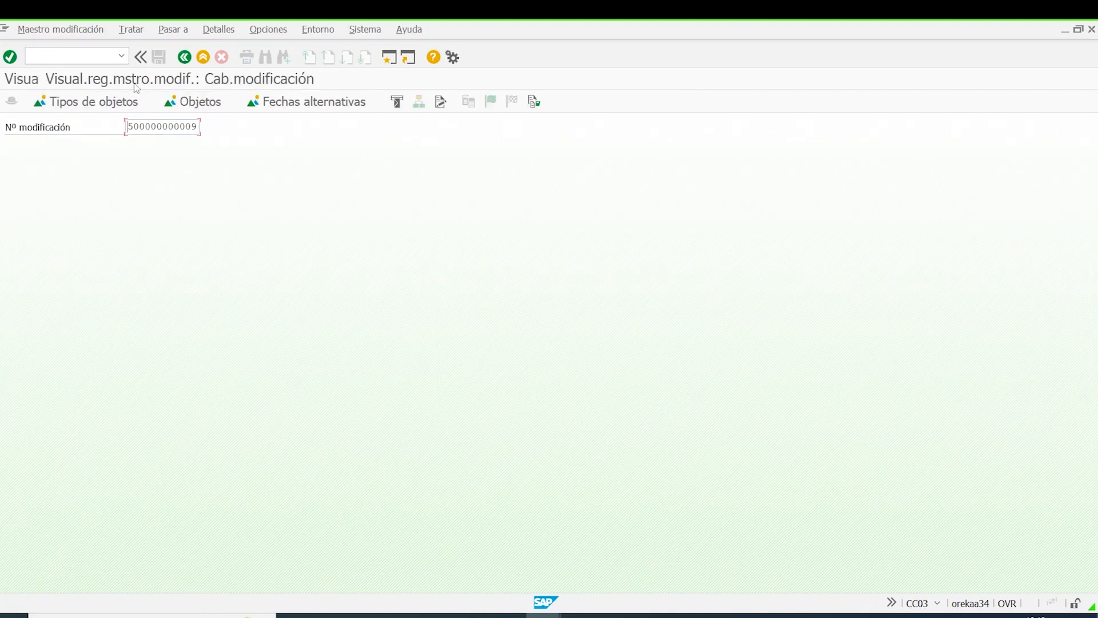
left_click(318, 29)
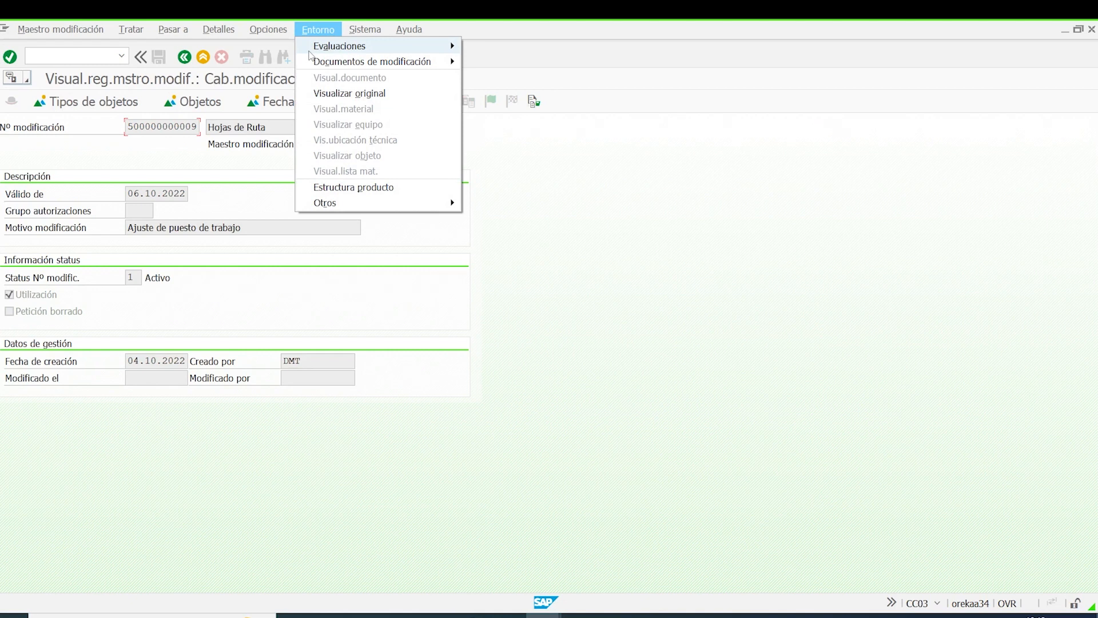
mouse_move(400, 46)
left_click(533, 45)
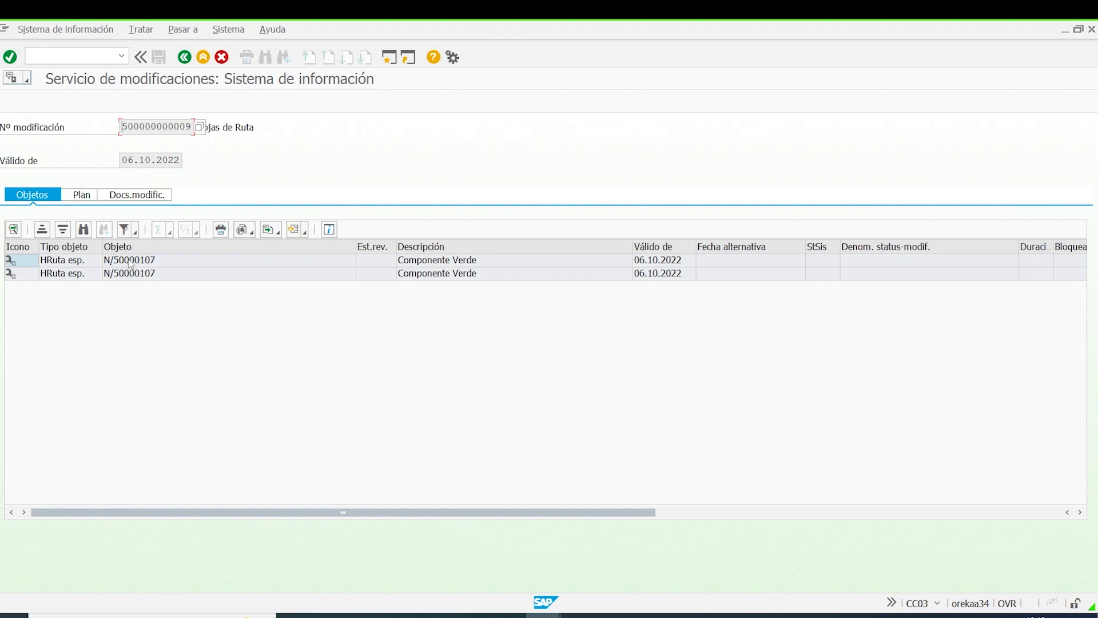
Step: Review the change number's affected objects, its routing plan with operation 0010, and its change documents
left_click(73, 265)
left_click(89, 195)
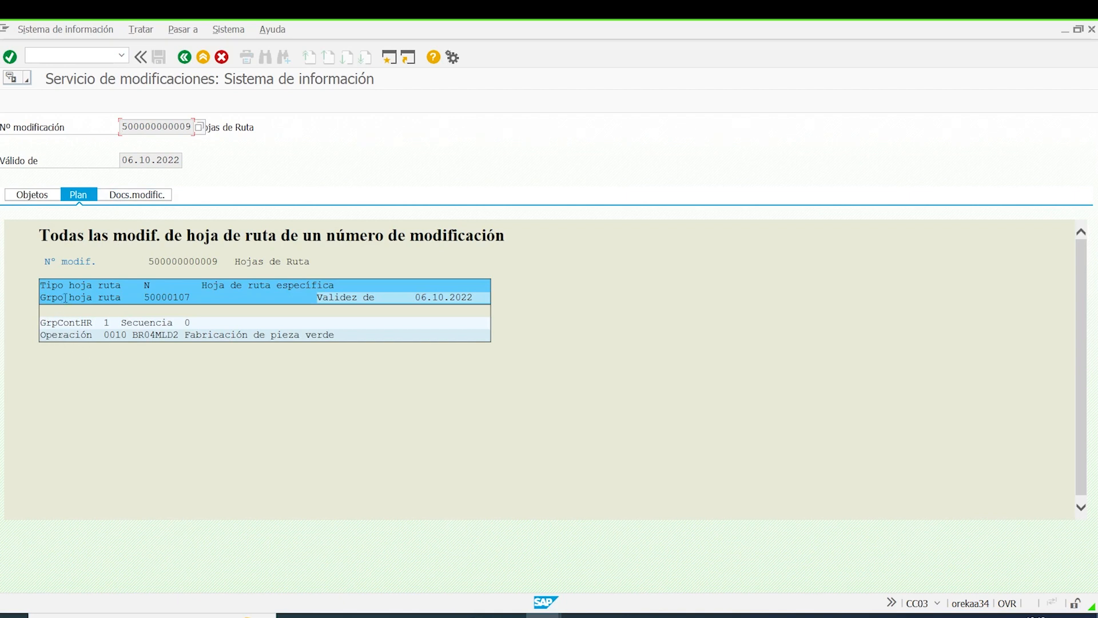
left_click_drag(137, 333, 231, 337)
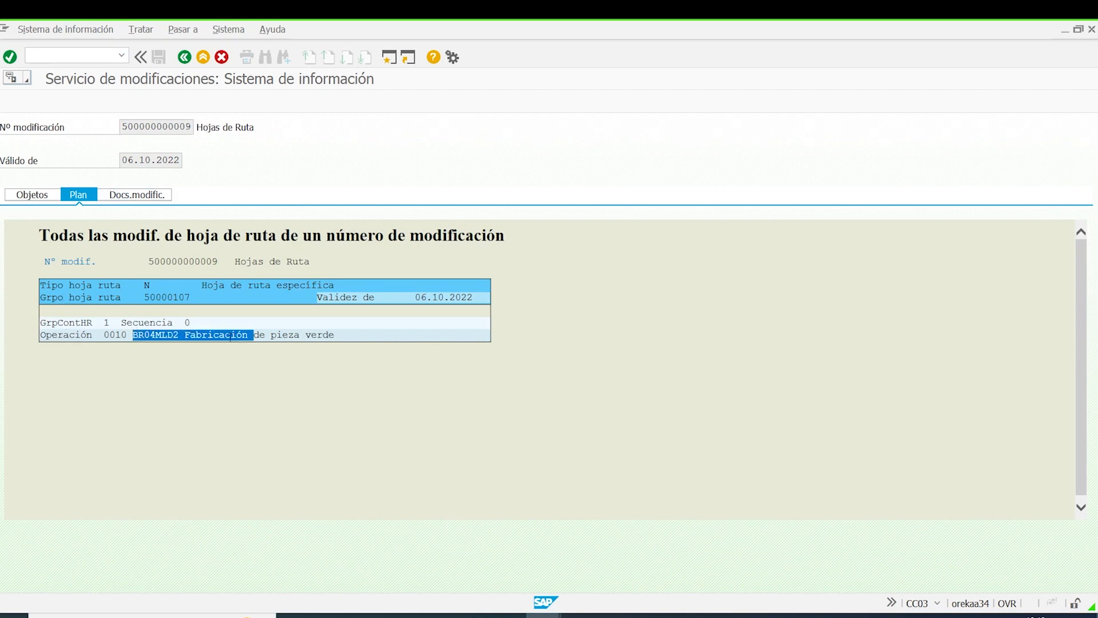
left_click(132, 195)
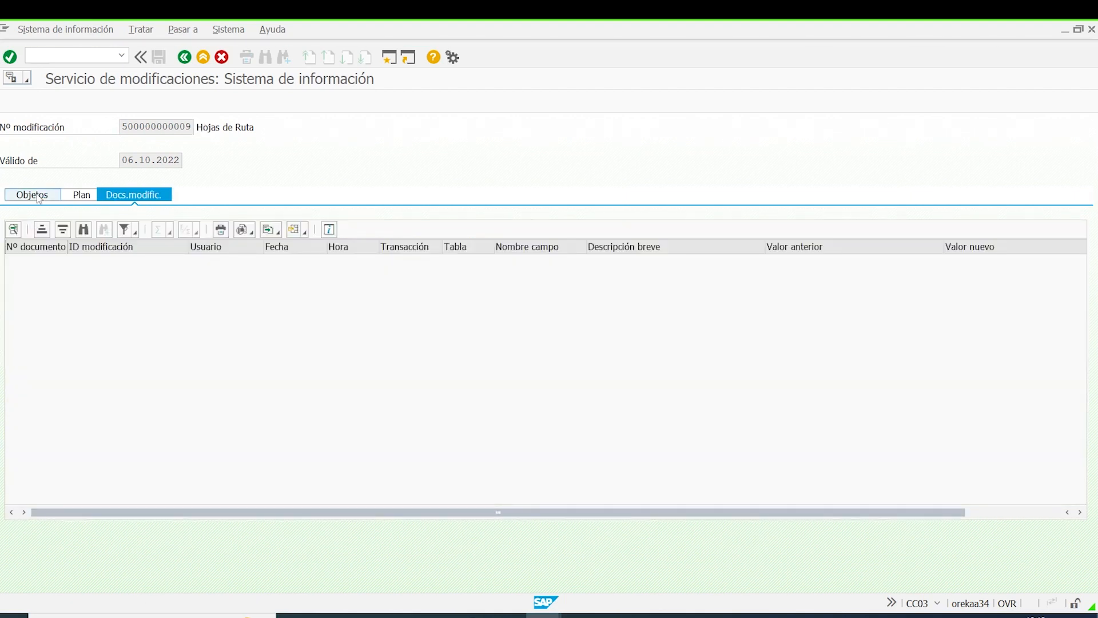
left_click(40, 195)
left_click(21, 274)
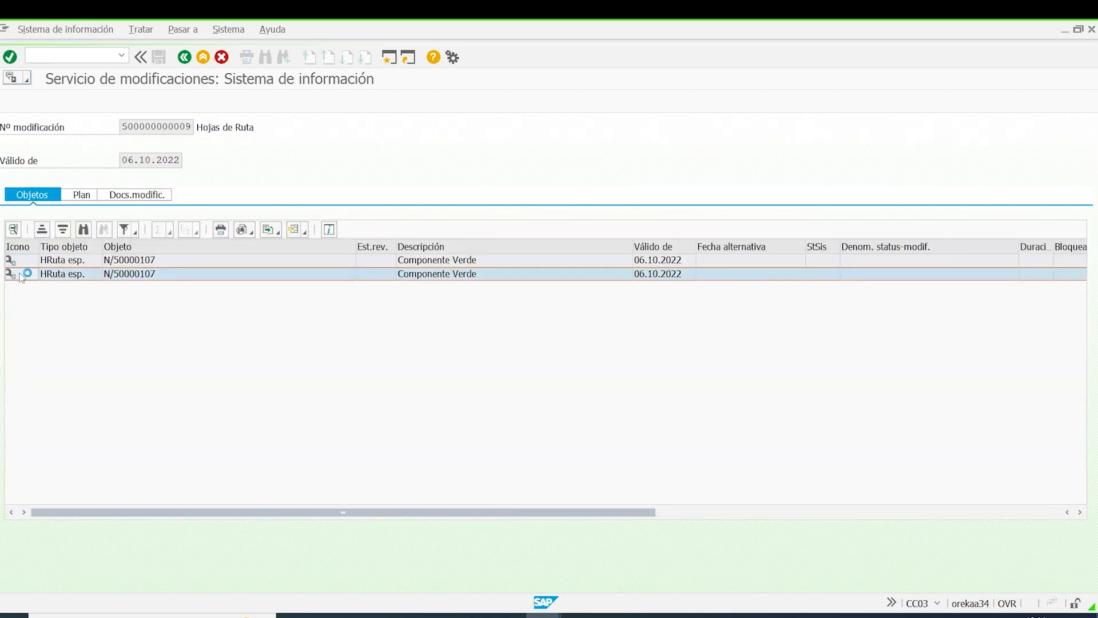
left_click(89, 197)
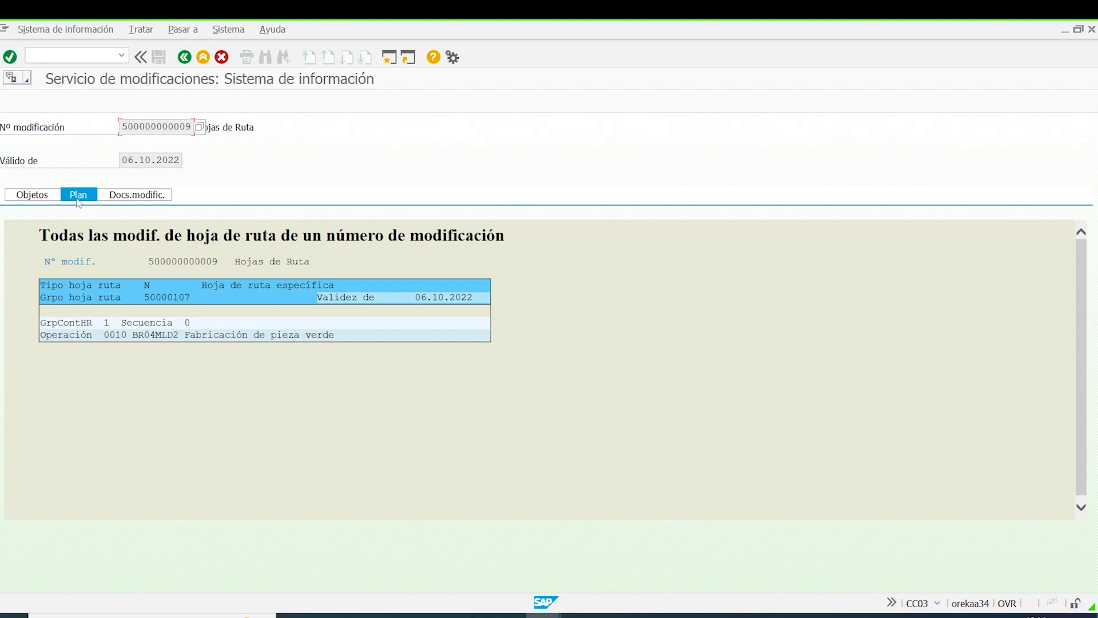
left_click(43, 197)
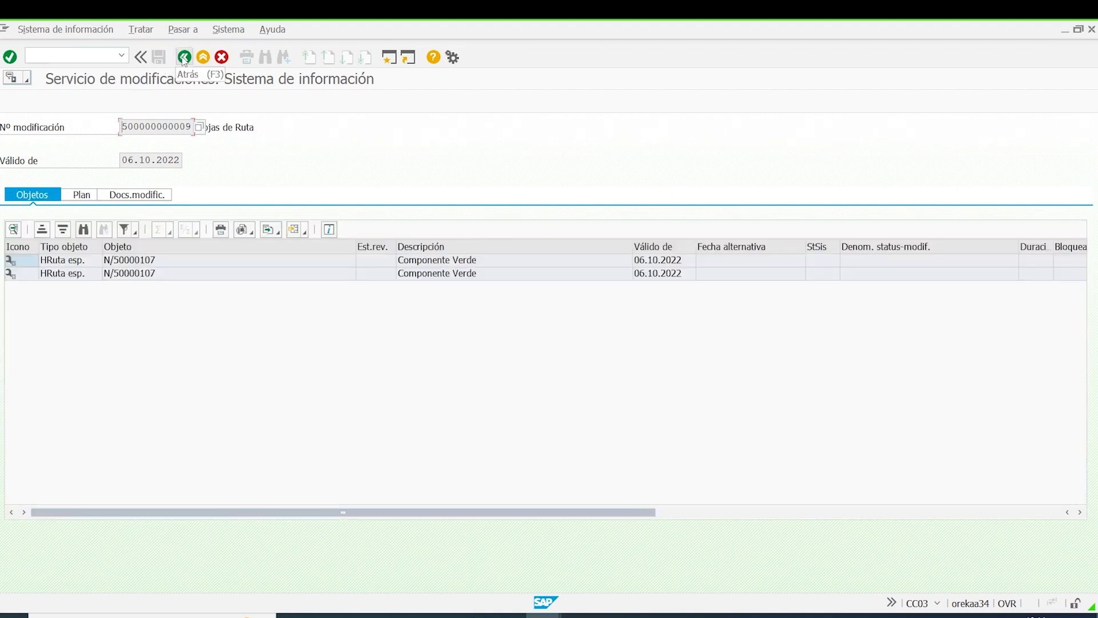
Step: Show the details of the first affected routing object, go through its fields down to the change number, and close them
left_click(16, 263)
left_click(13, 229)
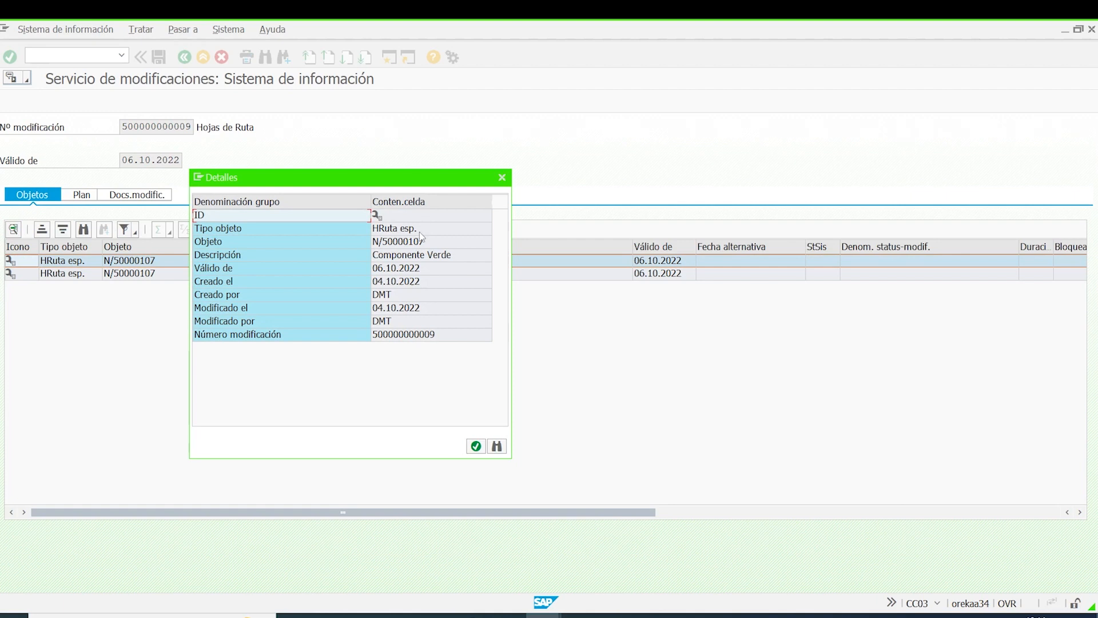
key("Down")
key("Down")
key("Down")
key("Down")
key("Down")
key("Down")
key("Down")
key("Down")
key("Down")
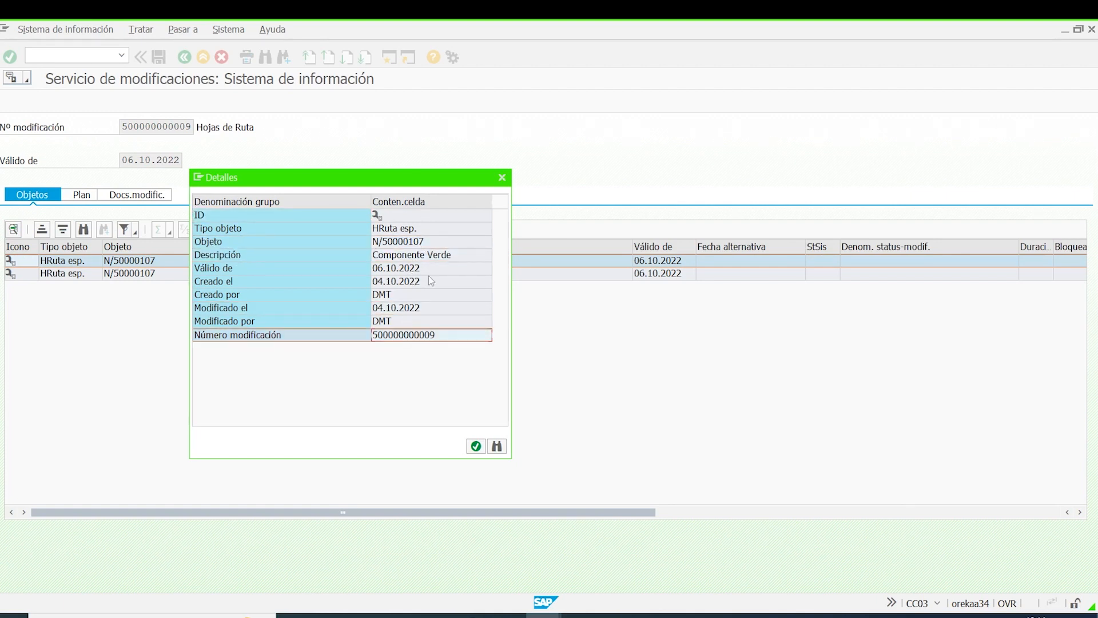
left_click(502, 177)
Step: Inspect the remaining columns of the affected objects list and check its column layout settings without changing them
left_click_drag(628, 514, 1068, 511)
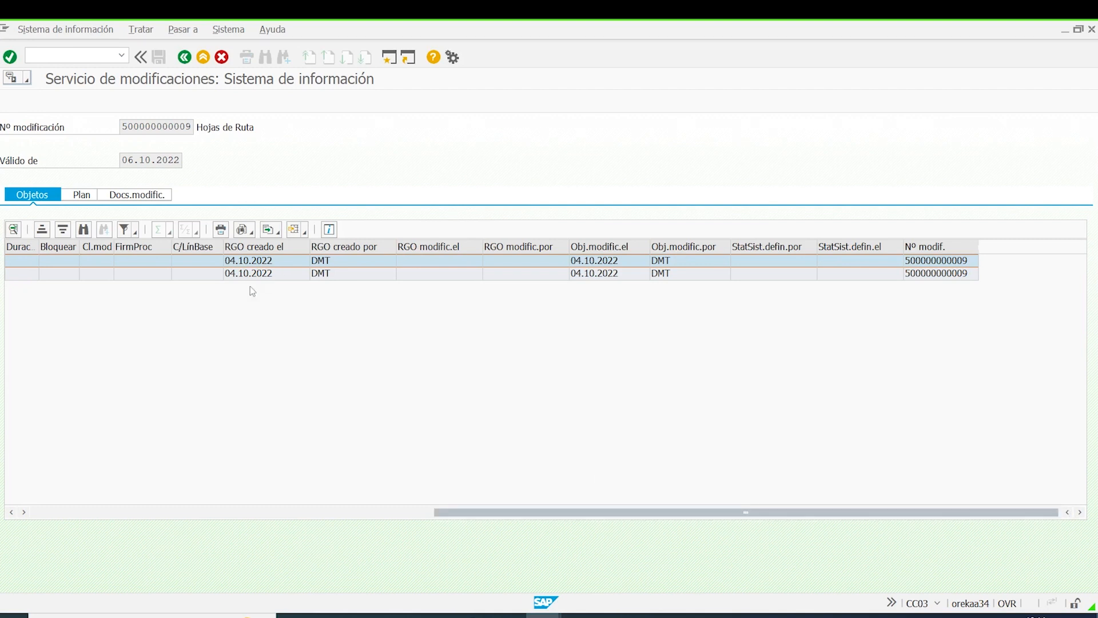
left_click(306, 232)
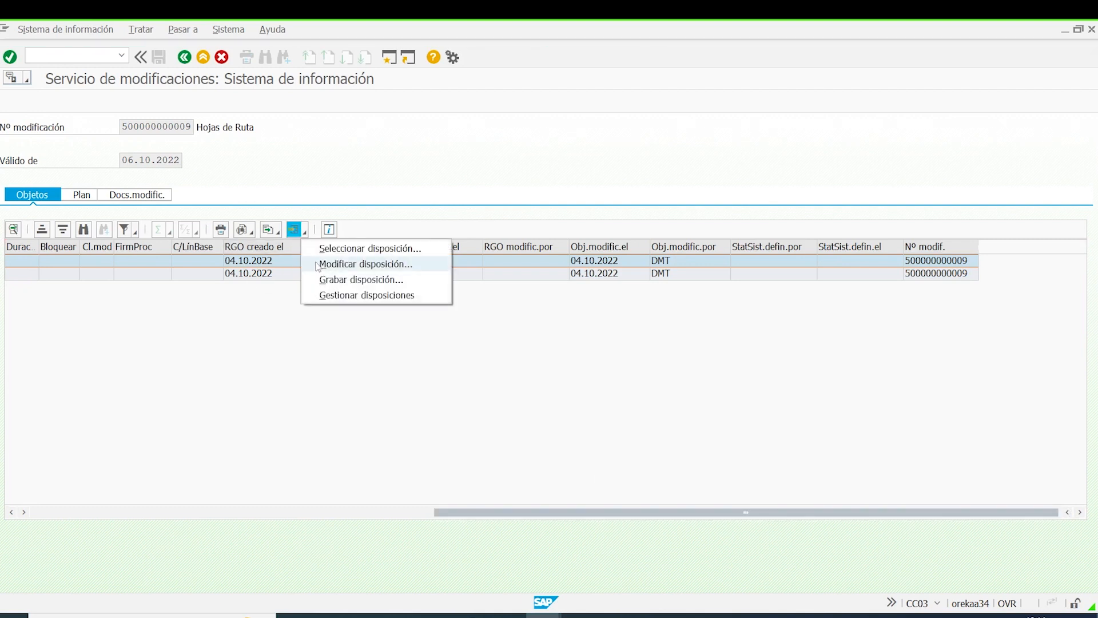
left_click(319, 263)
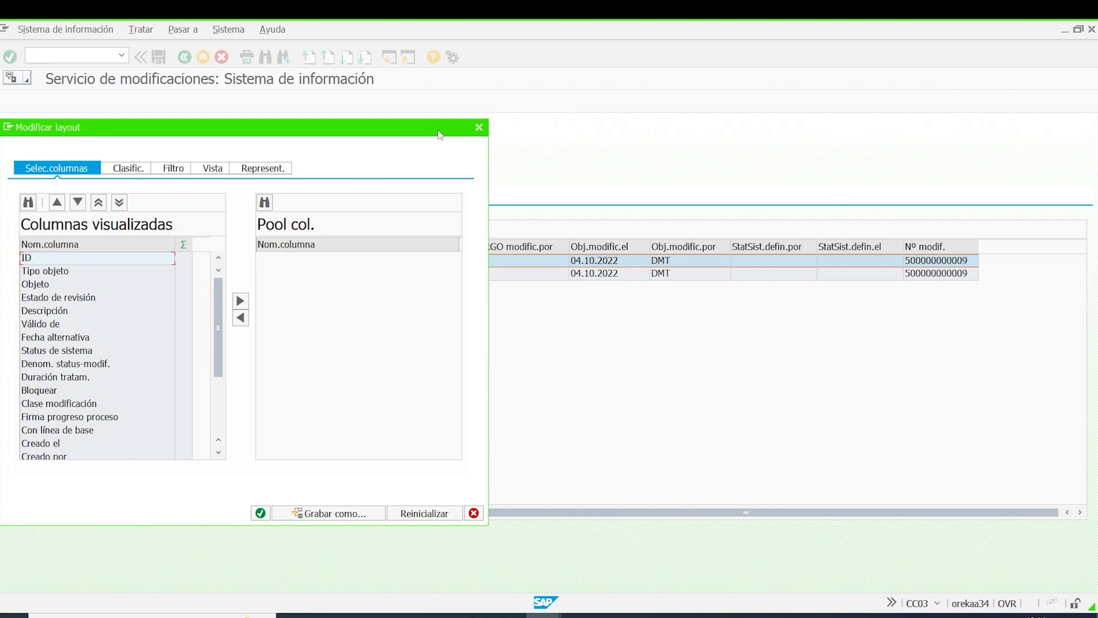
left_click(479, 128)
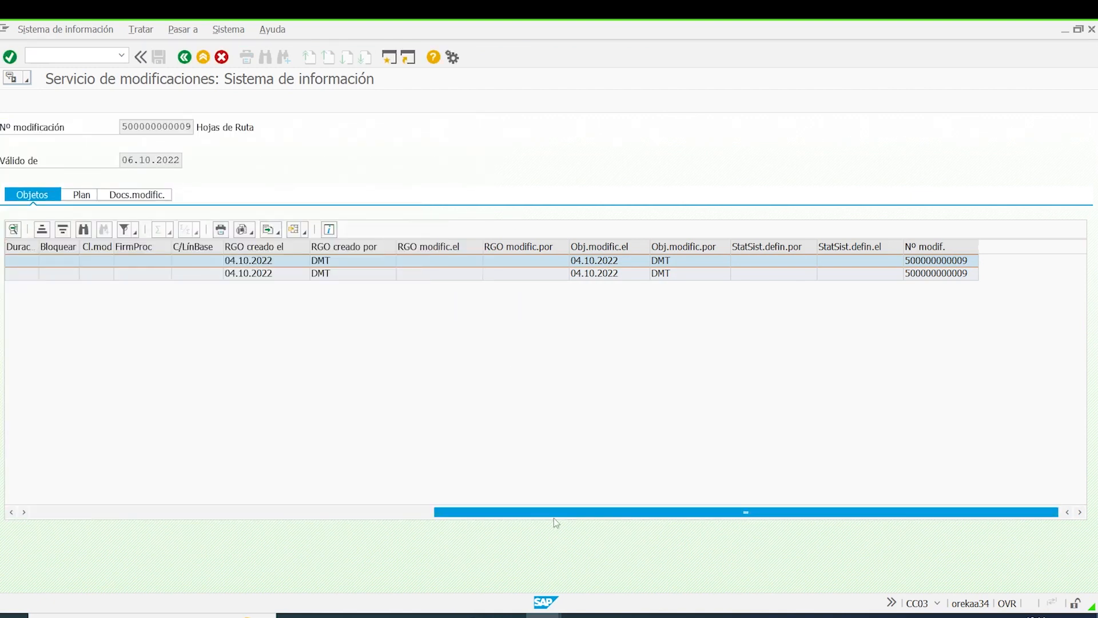
left_click_drag(553, 517, 180, 541)
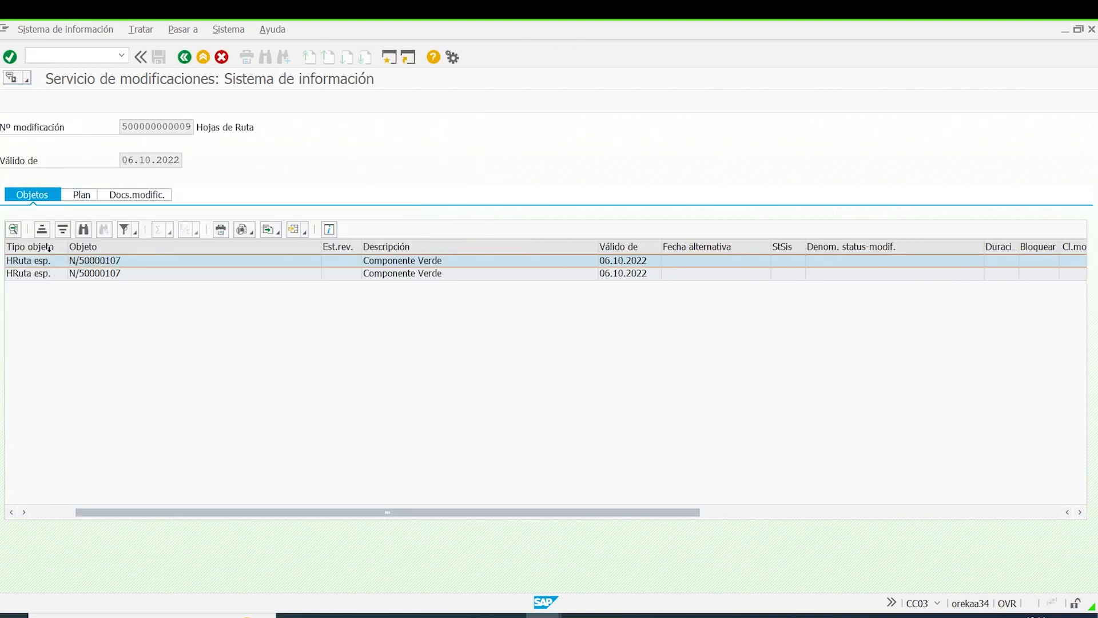
Step: Recheck operation 0010 in the change number's routing plan, and return to the SAP Easy Access screen
left_click(85, 195)
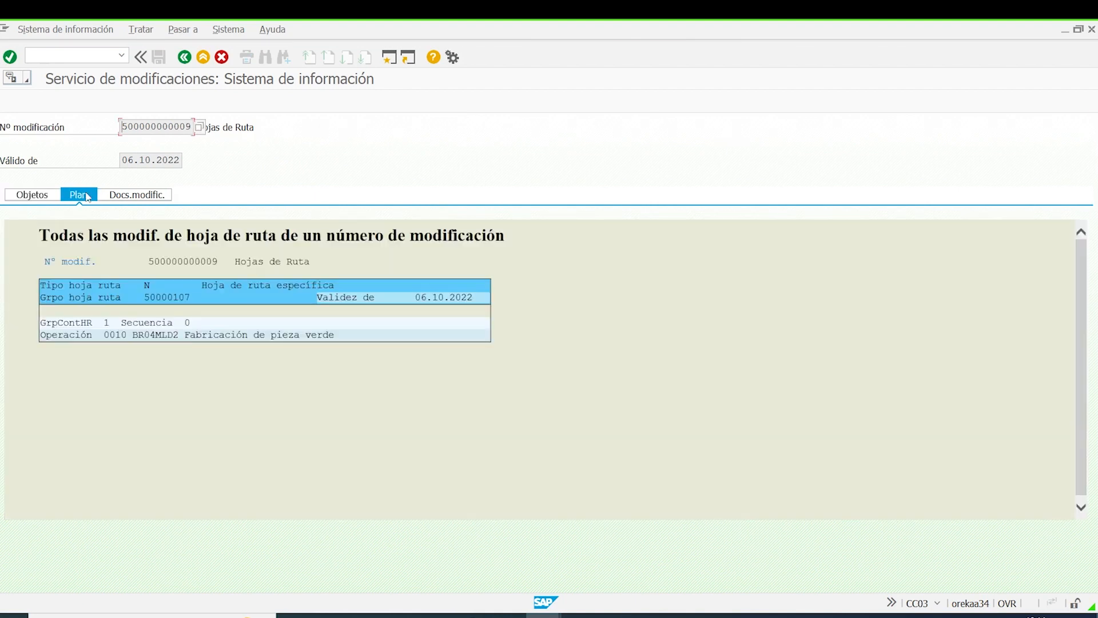
left_click(204, 335)
left_click(184, 57)
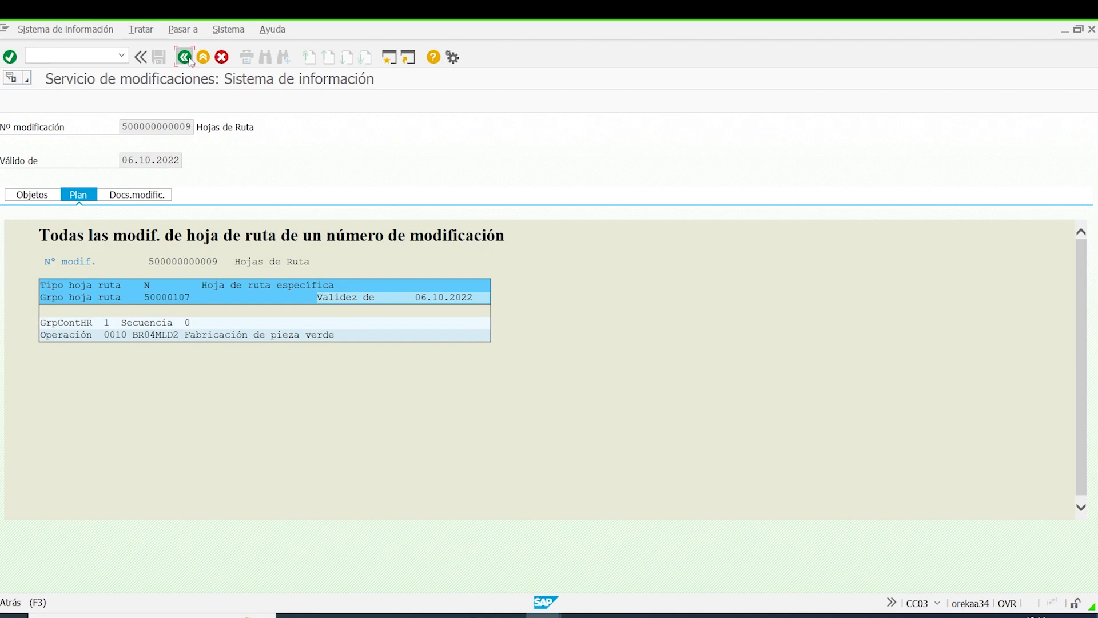
left_click(184, 57)
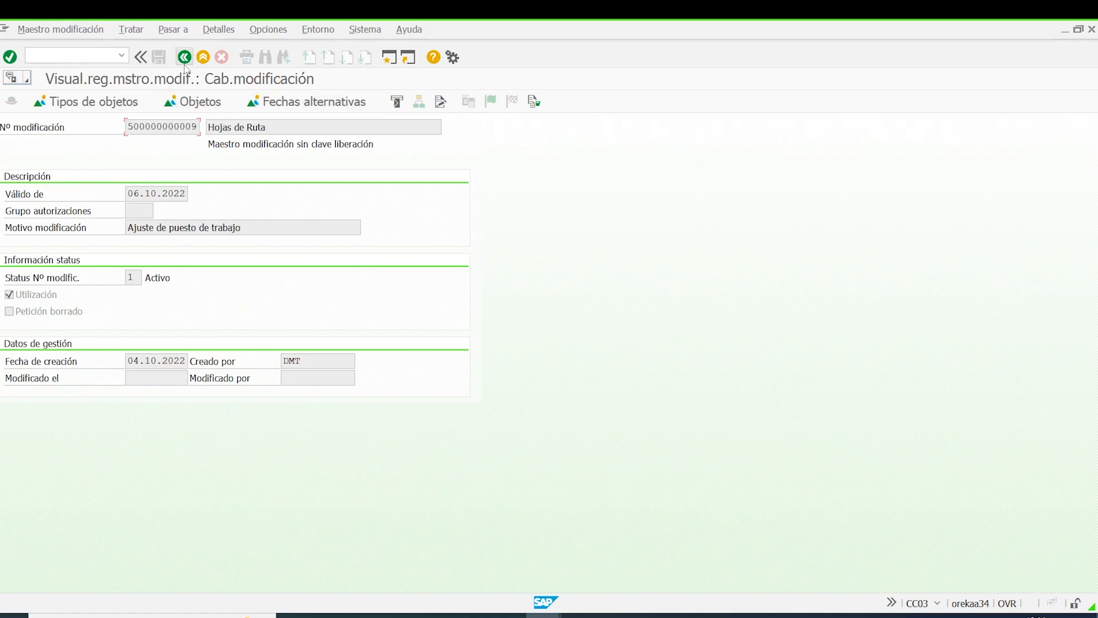
left_click(184, 57)
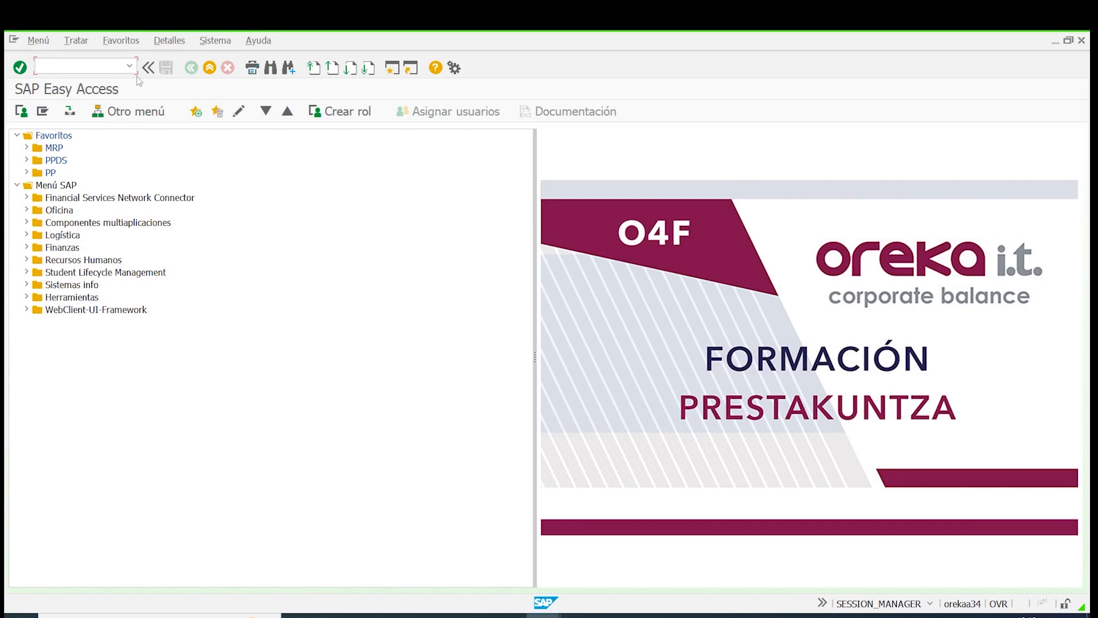
Step: Start the engineering workbench with transaction CEWB
left_click(130, 67)
left_click(100, 91)
left_click(20, 67)
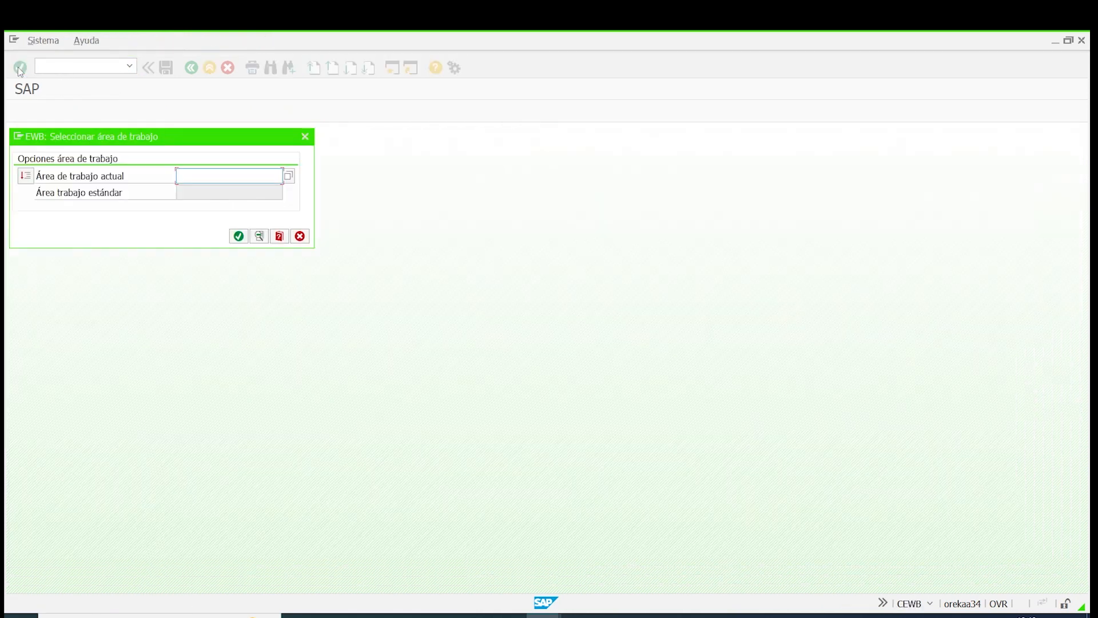
Step: Look through the available work areas, choose SAP_OPERATION as the current work area, and confirm it
left_click(288, 176)
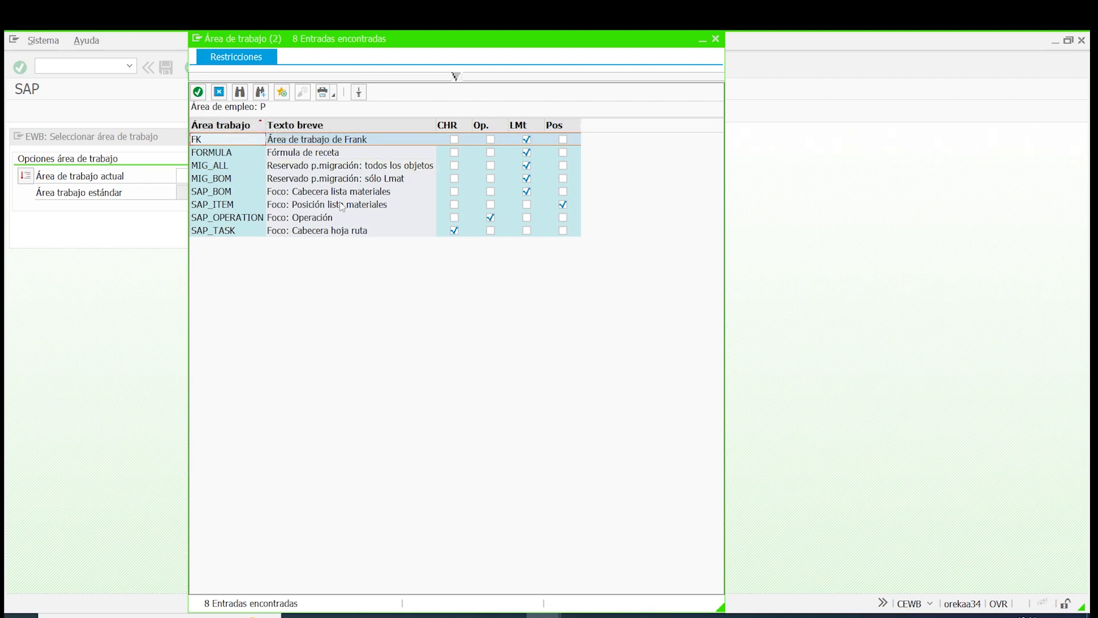
left_click(316, 218)
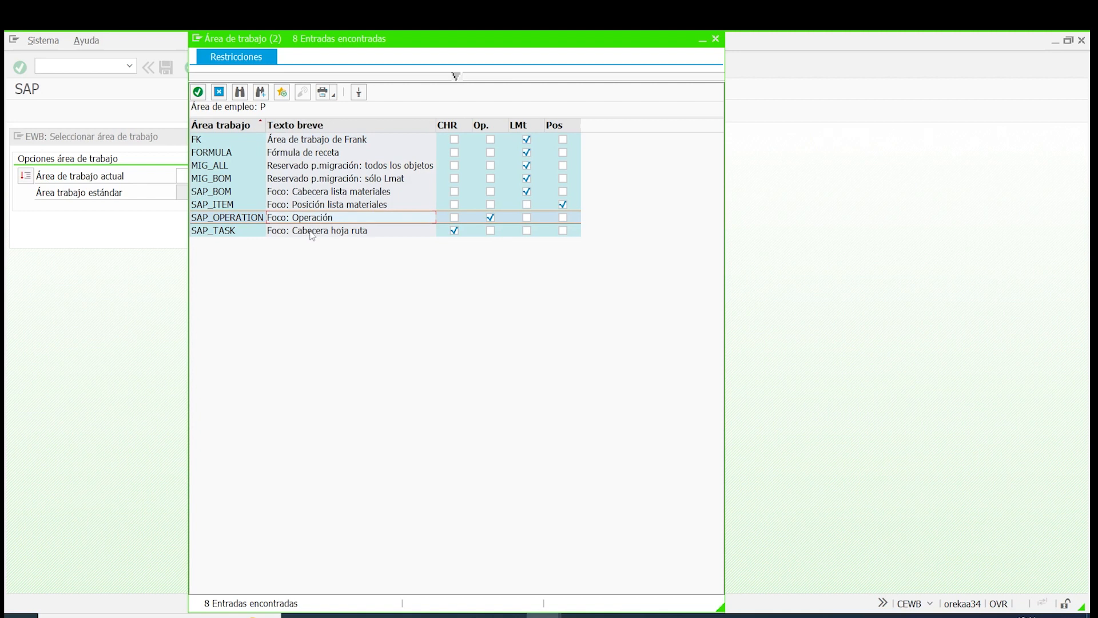
left_click(309, 193)
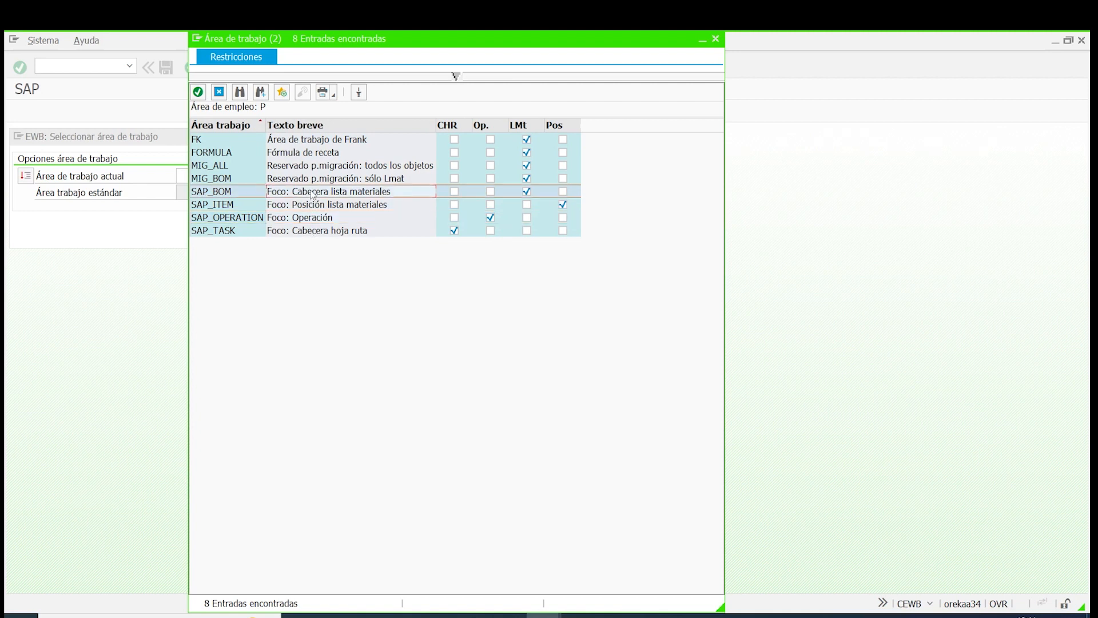
left_click(301, 219)
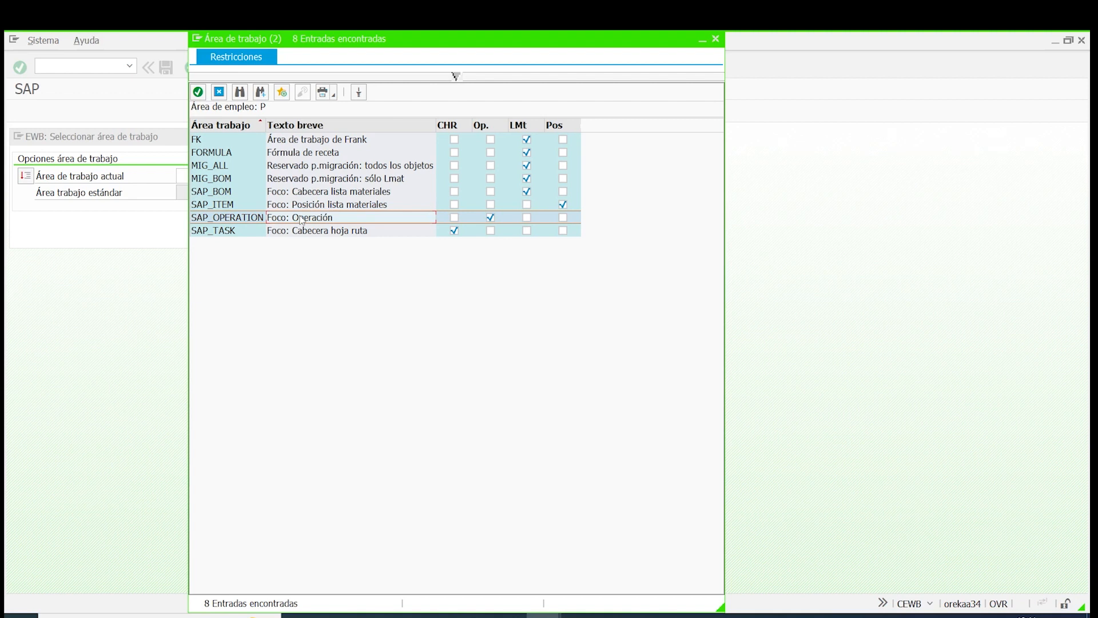
double_click(301, 219)
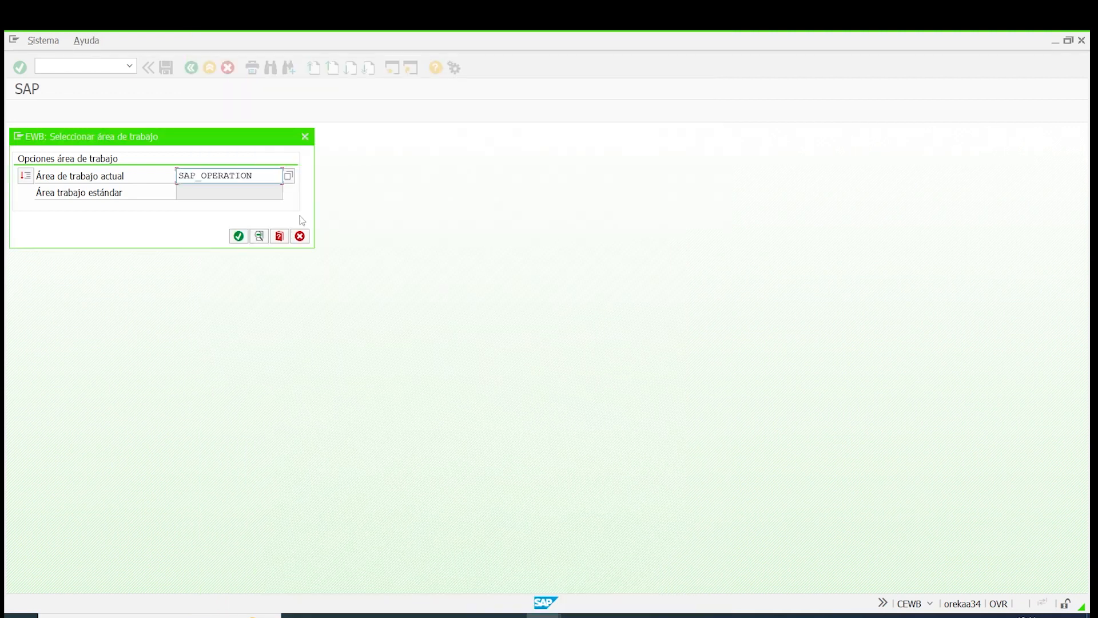
left_click(236, 237)
left_click(192, 153)
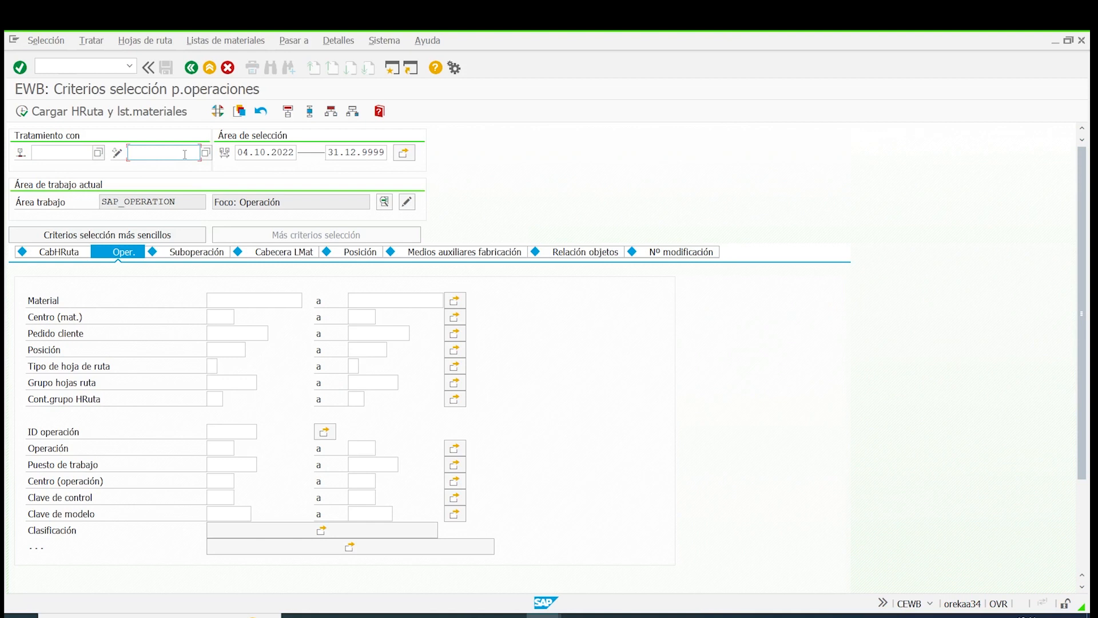
left_click(206, 153)
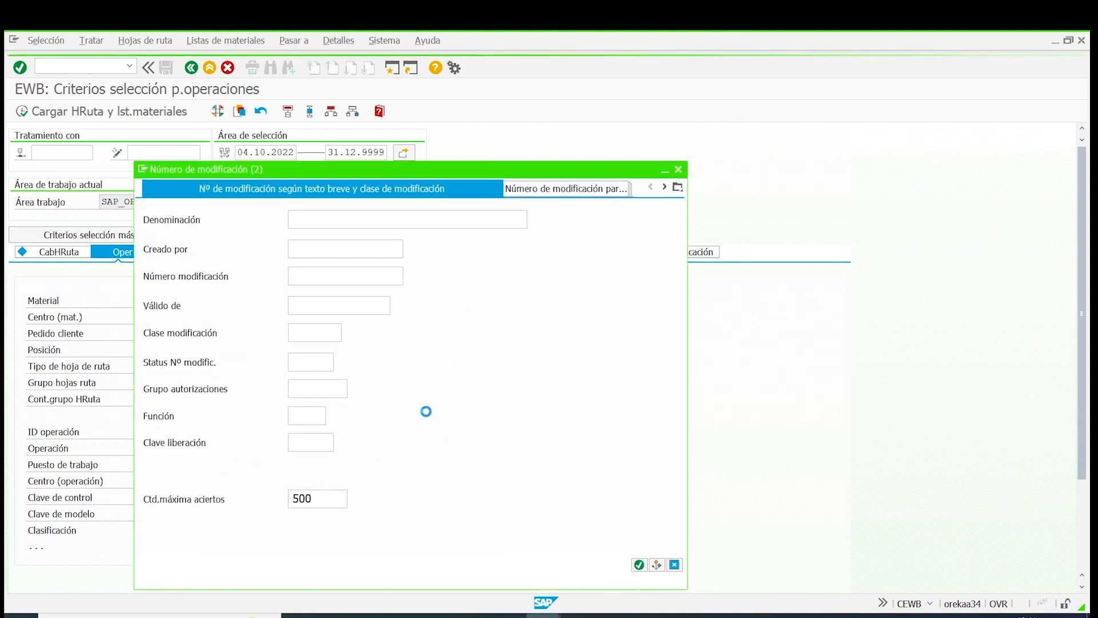
left_click(639, 564)
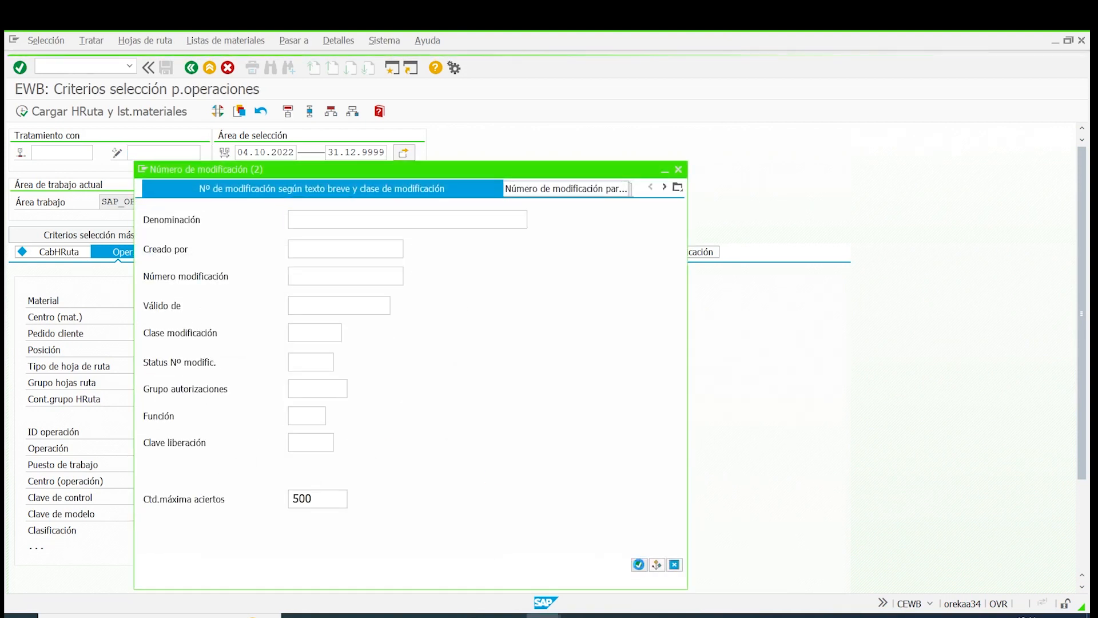
double_click(355, 124)
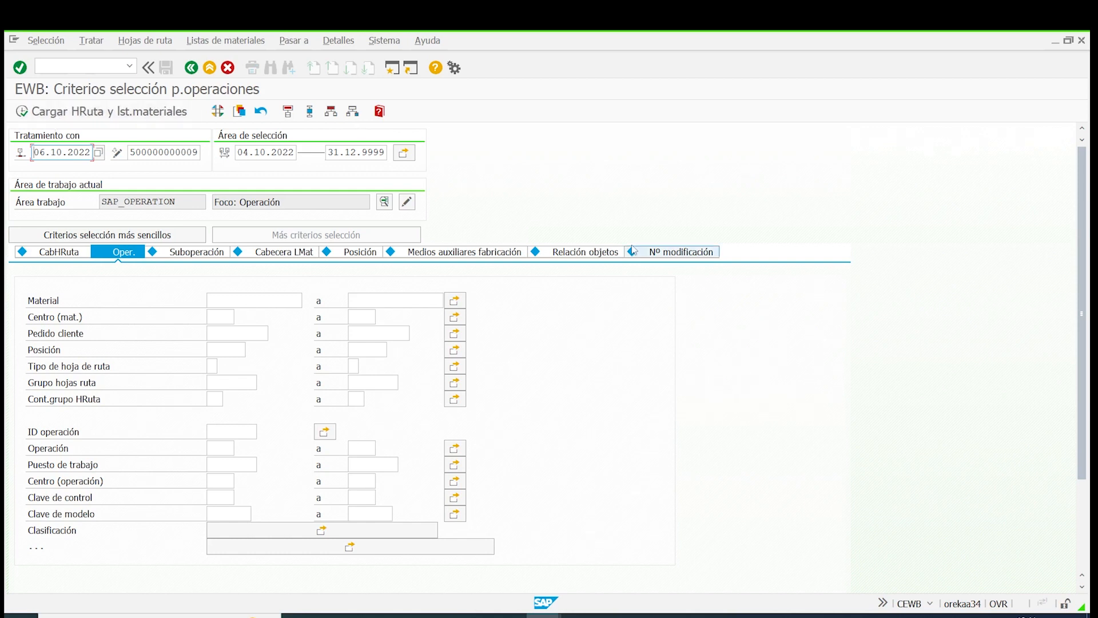
Step: Check the start date of the selection area, view the simplified selection criteria, and restore the extended ones
left_click(239, 151)
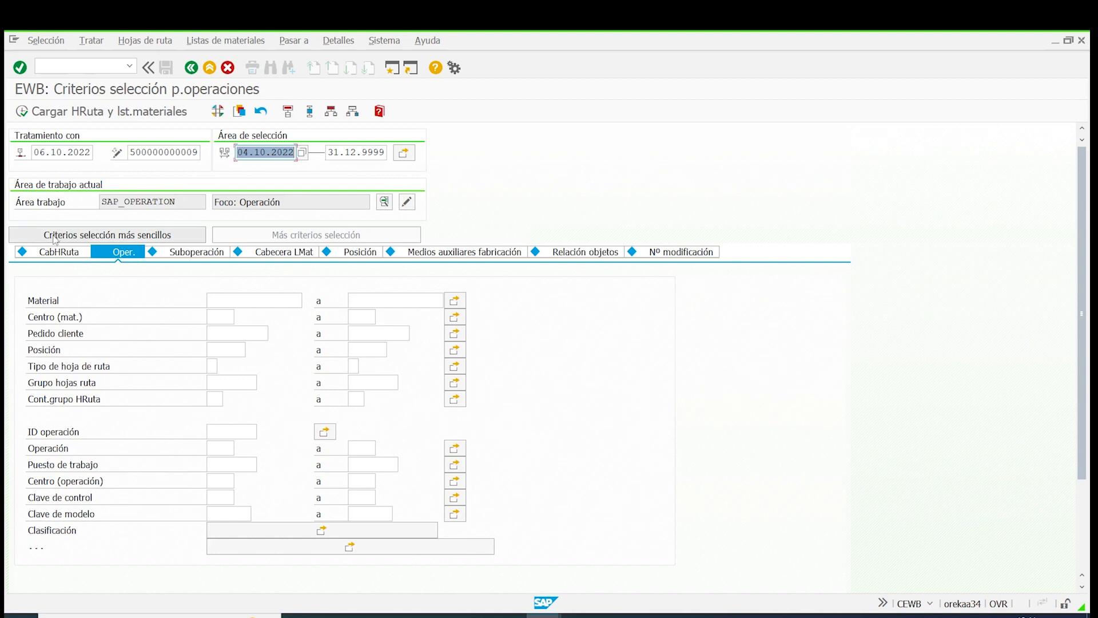
left_click(72, 238)
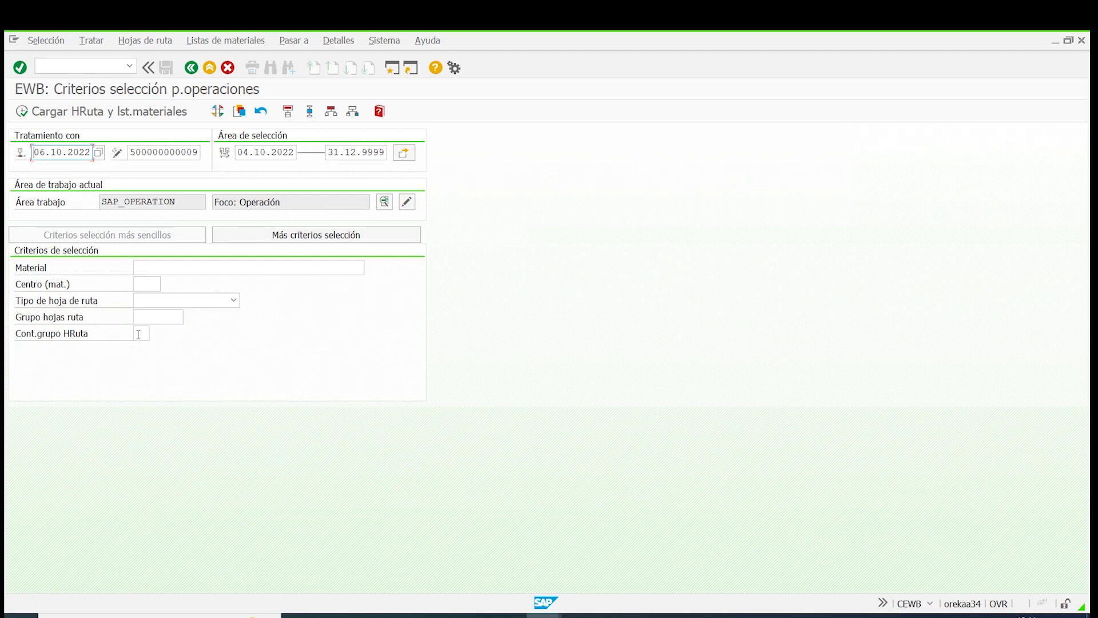
left_click(261, 233)
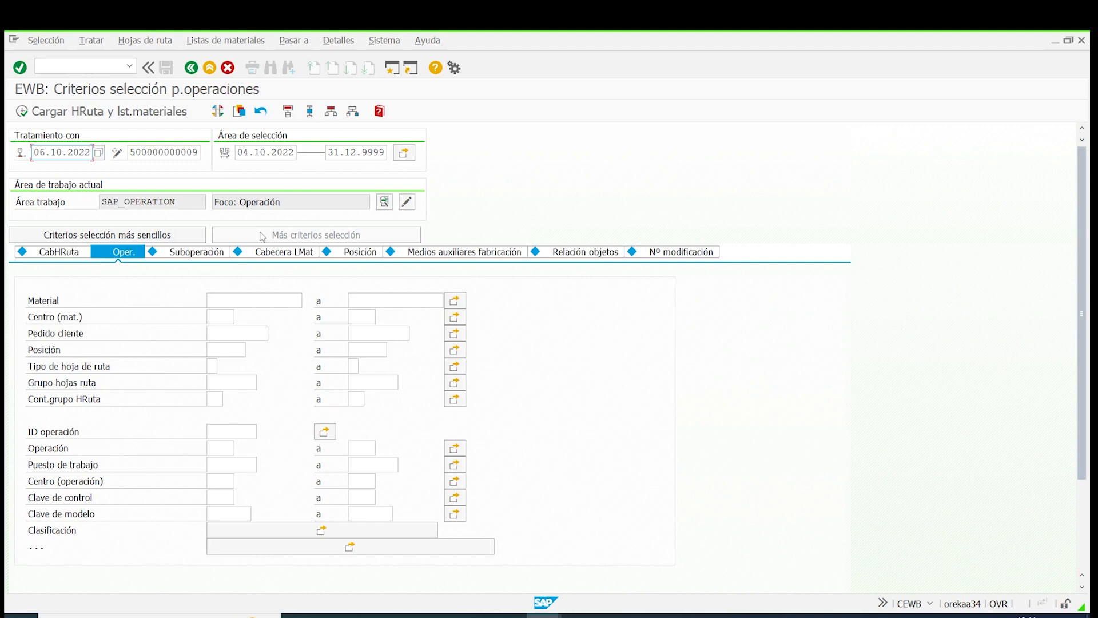
Step: Review the extended selection criteria from routing header, operation, suboperation, BOM header and item through production resources and change number
left_click(69, 256)
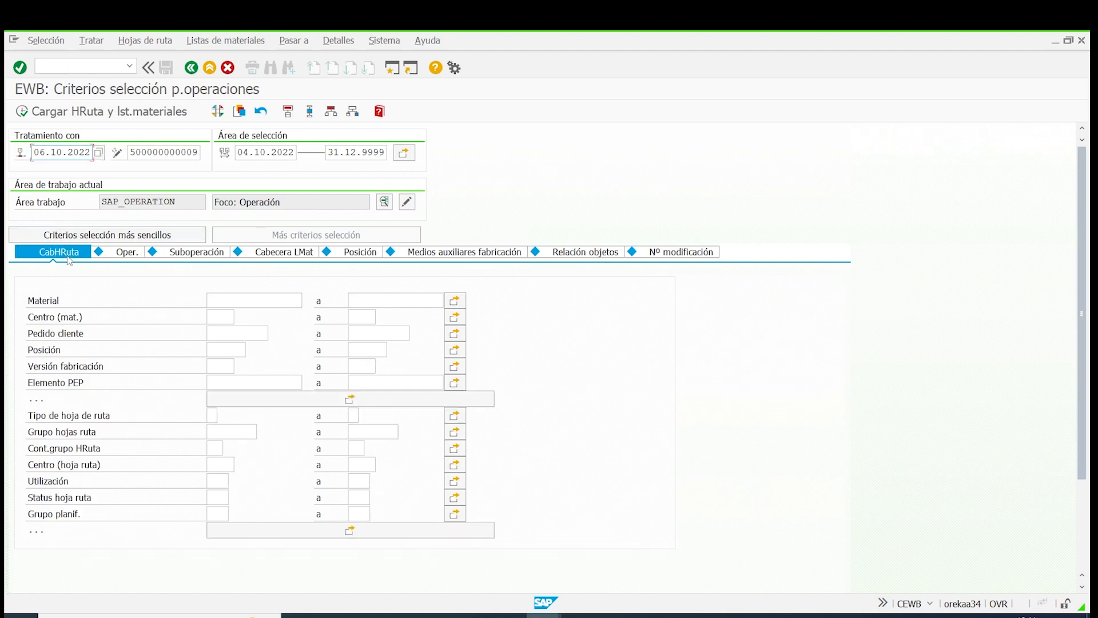
left_click(131, 255)
left_click(177, 254)
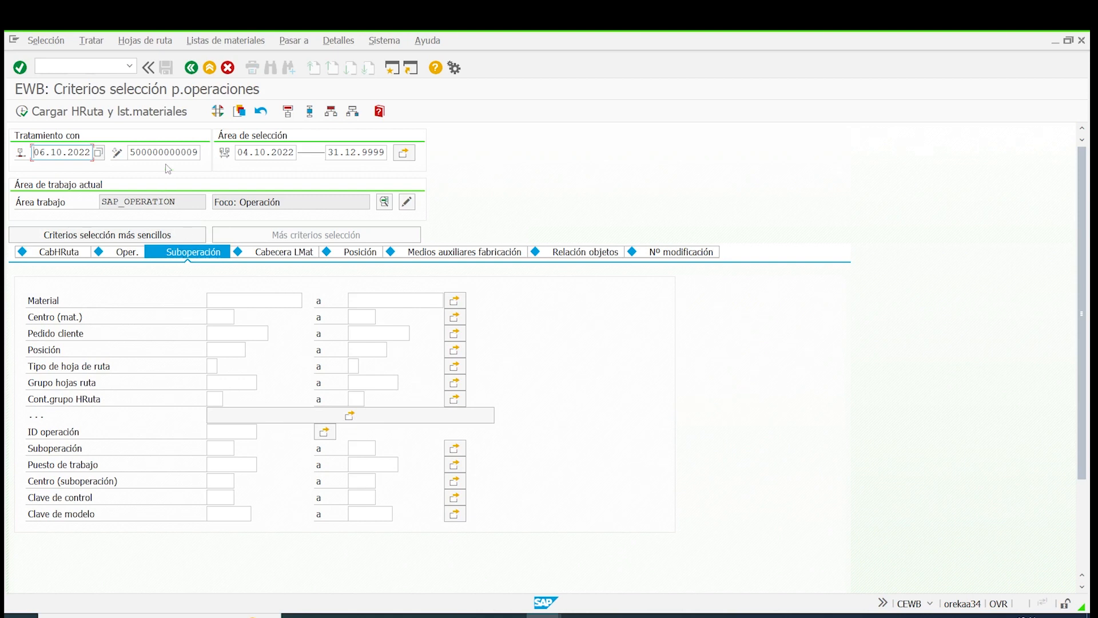
left_click(286, 253)
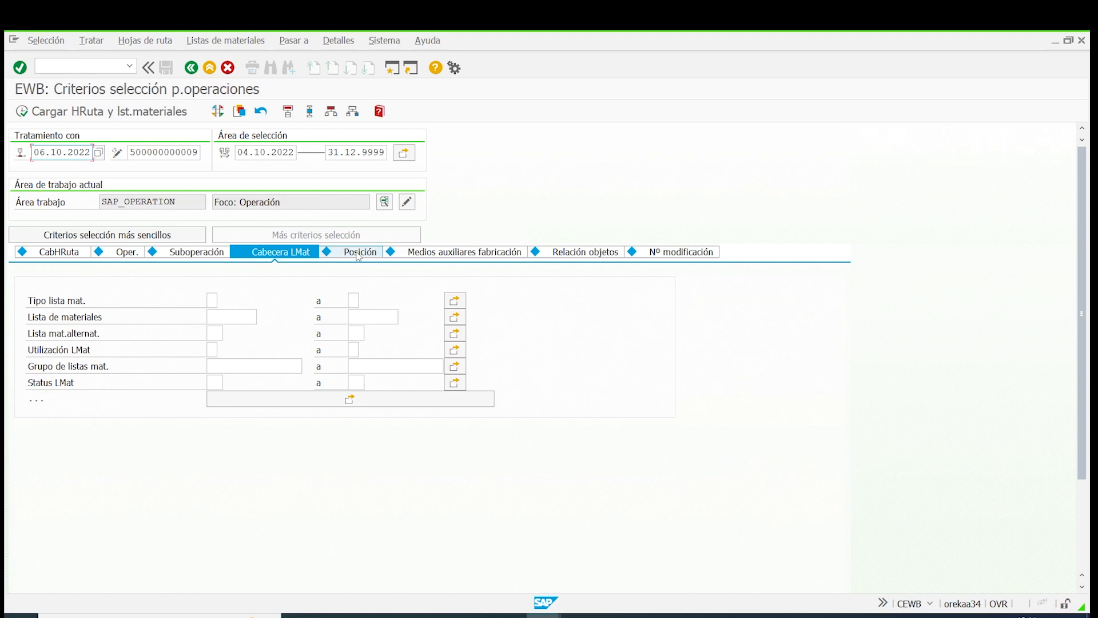
left_click(359, 254)
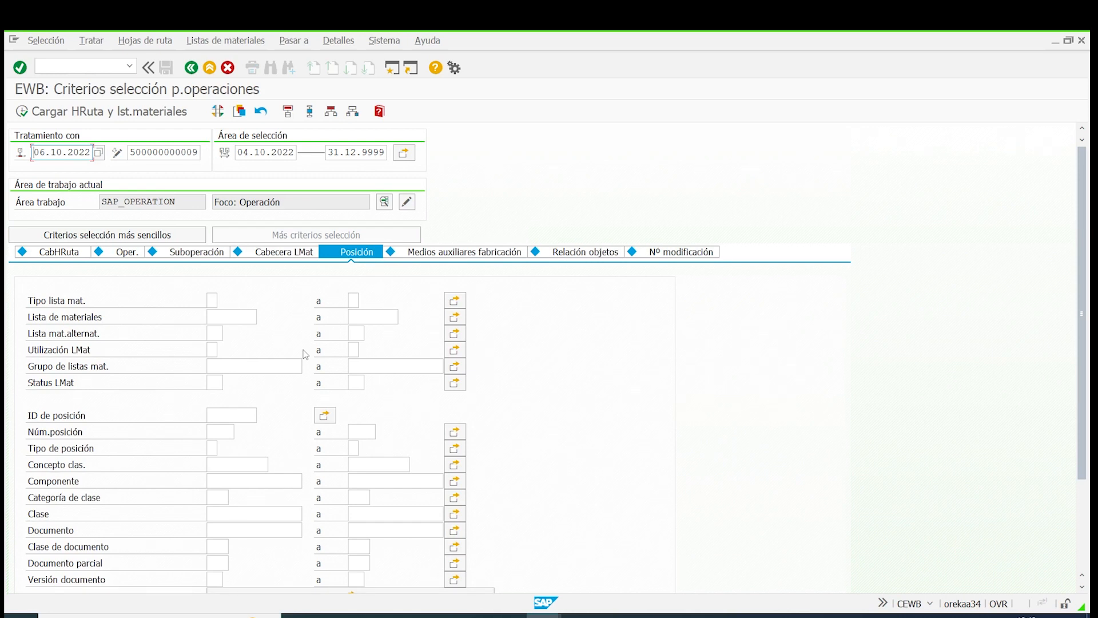
scroll(305, 353, "down", 3)
left_click(486, 184)
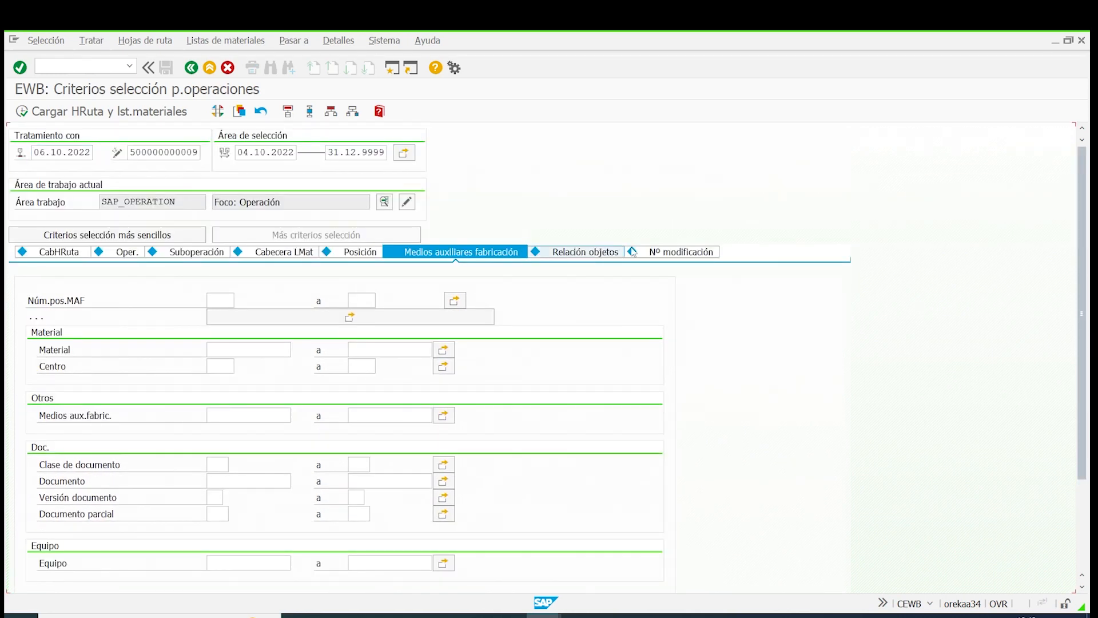
left_click(622, 253)
left_click(668, 253)
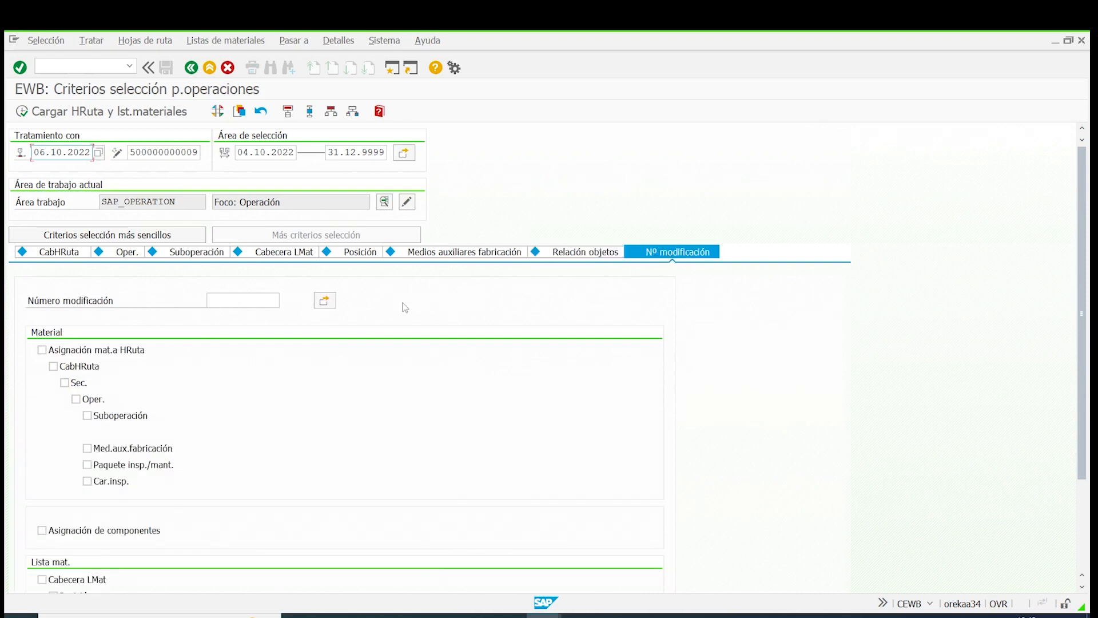
Step: Mark all object types in the change number criteria, and clear all of the marks again
left_click(231, 301)
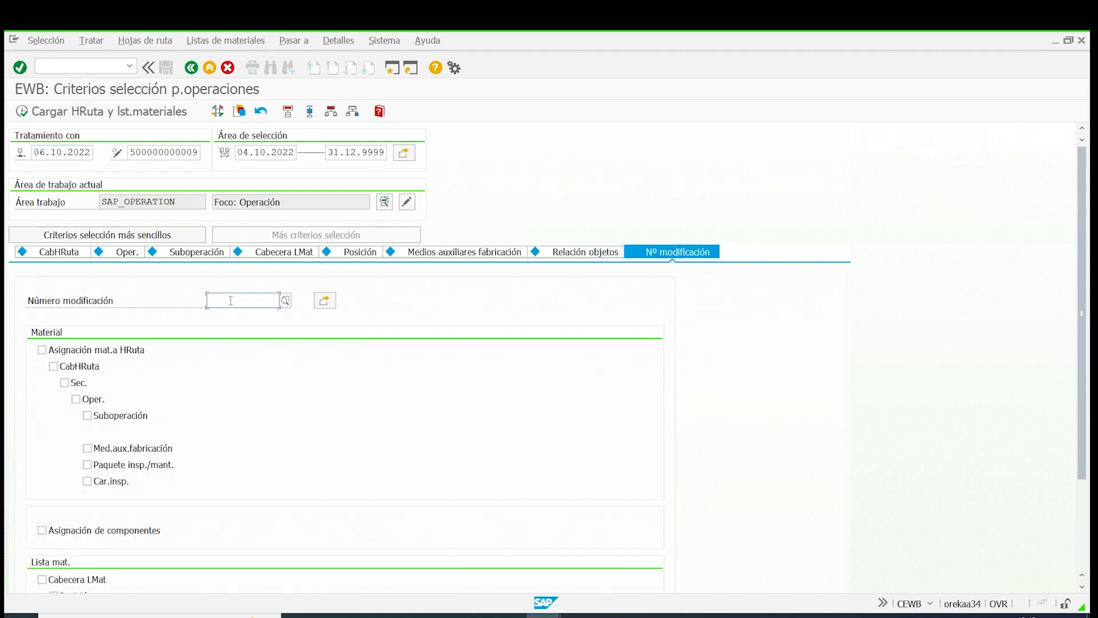
scroll(214, 438, "down", 1)
scroll(214, 438, "down", 1)
left_click(282, 525)
scroll(248, 520, "down", 1)
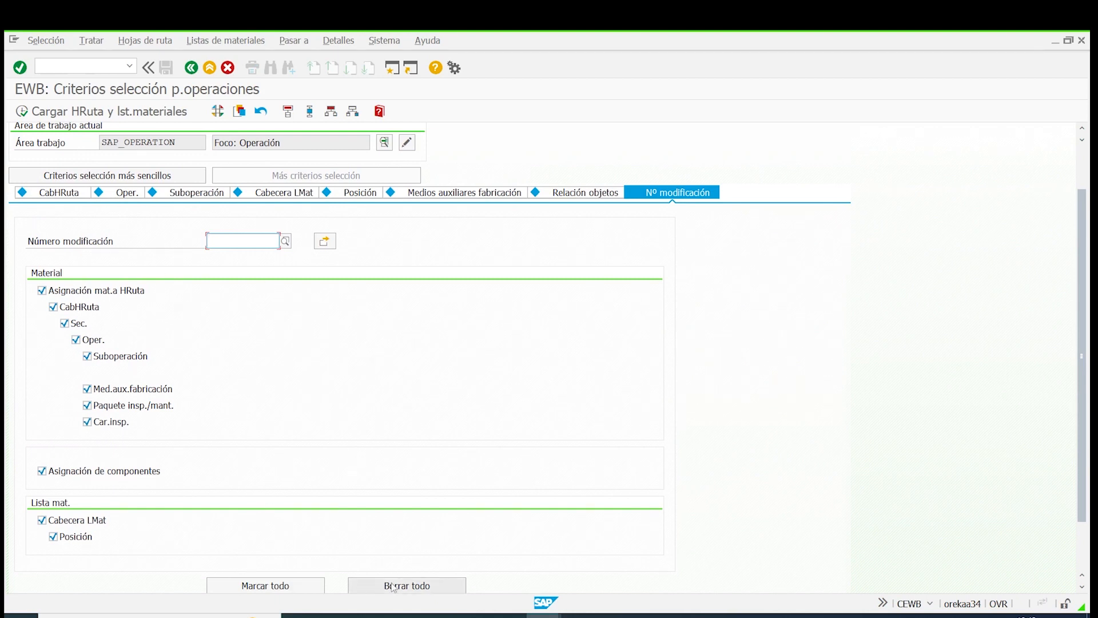
left_click(369, 586)
Step: Return to the material field of the routing header criteria, and start transaction CA03 in a new window
left_click(60, 252)
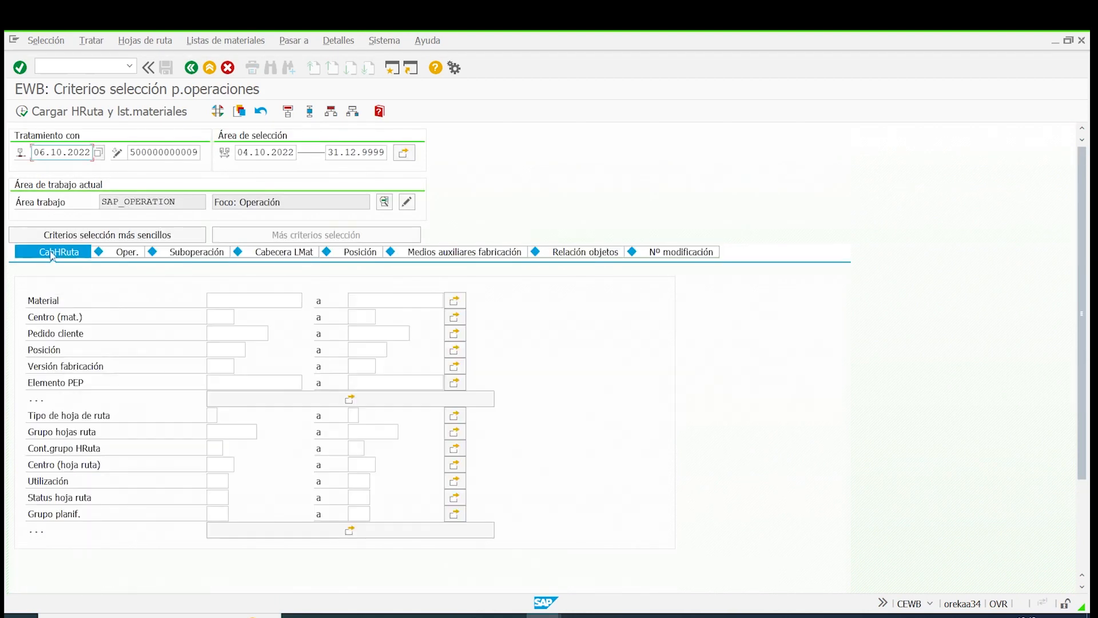
left_click(221, 302)
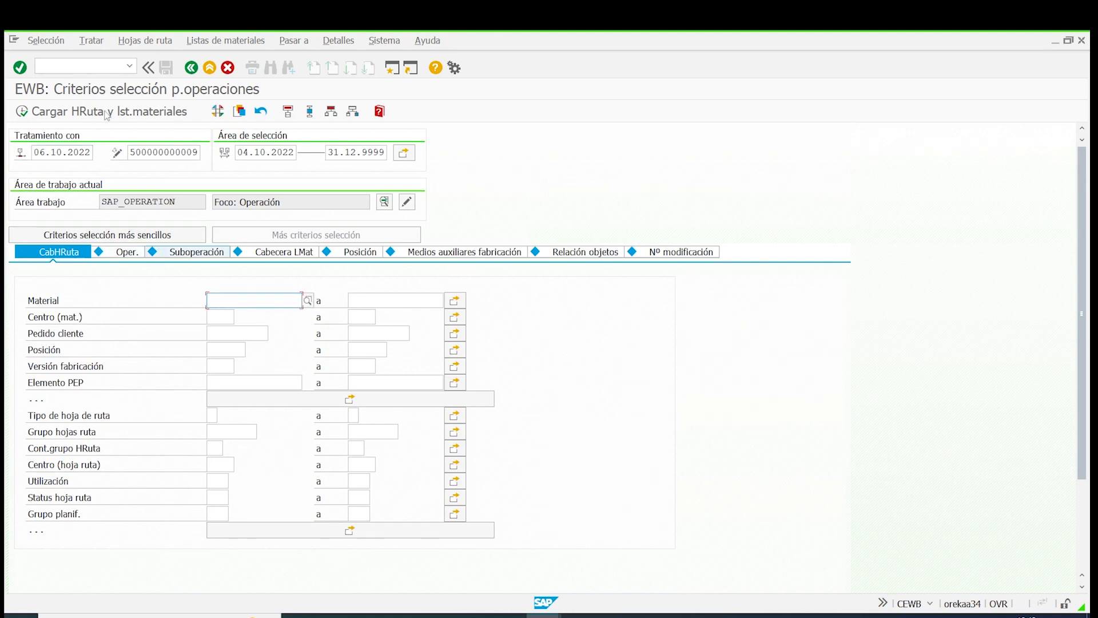
left_click(14, 40)
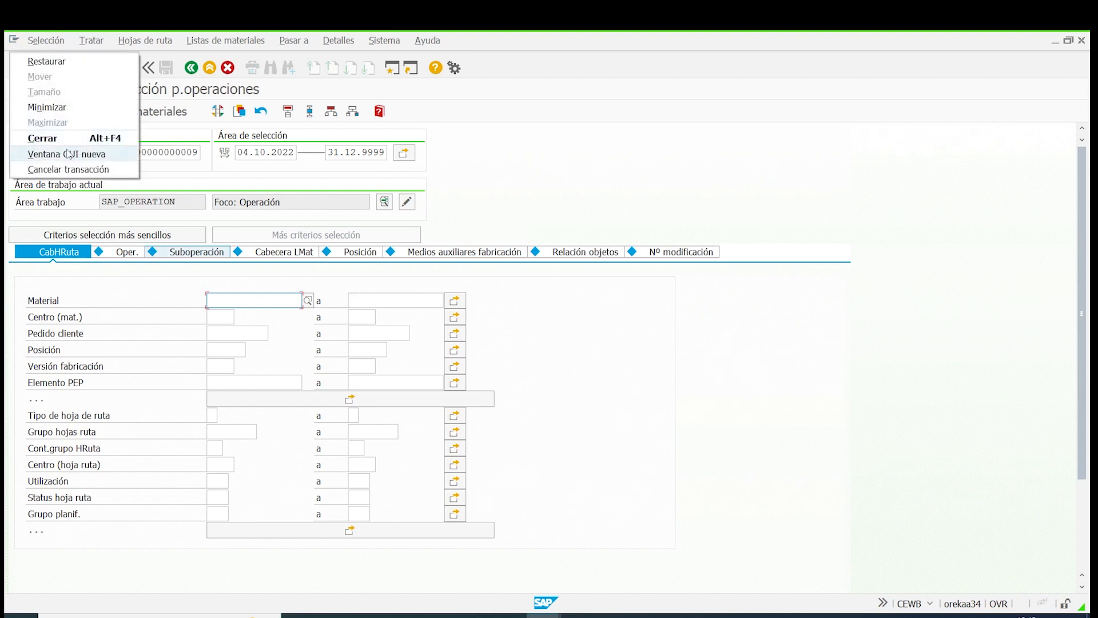
left_click(68, 153)
type("CA03")
key("Return")
Step: Display the routings of material COMP40-1 in plant ZUNI with the routing group cleared
left_click_drag(183, 136, 175, 136)
type("1")
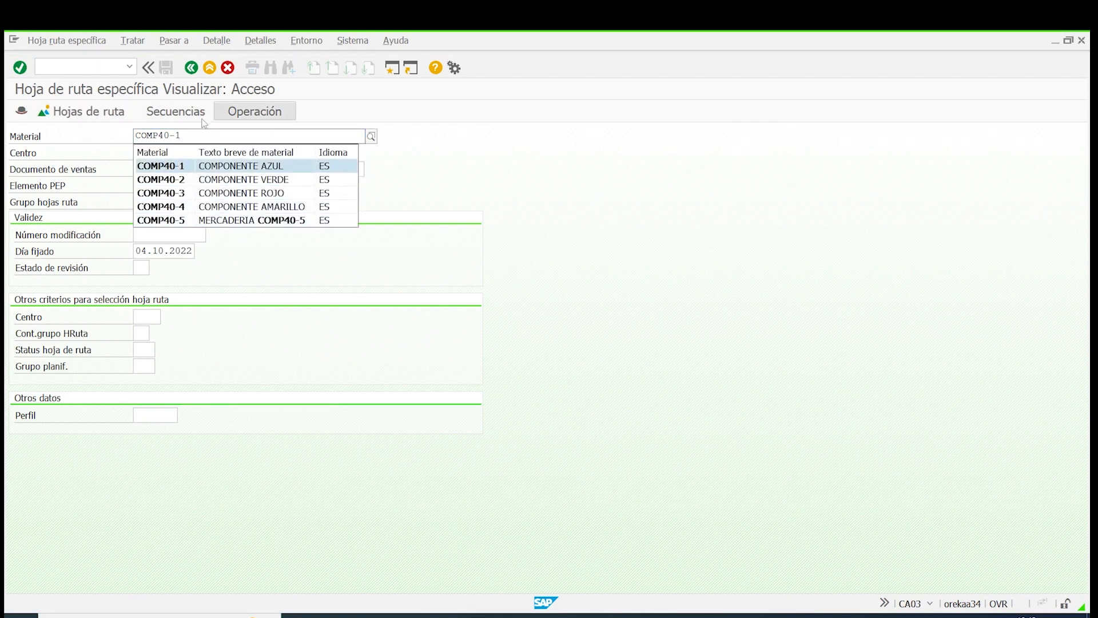
key("Return")
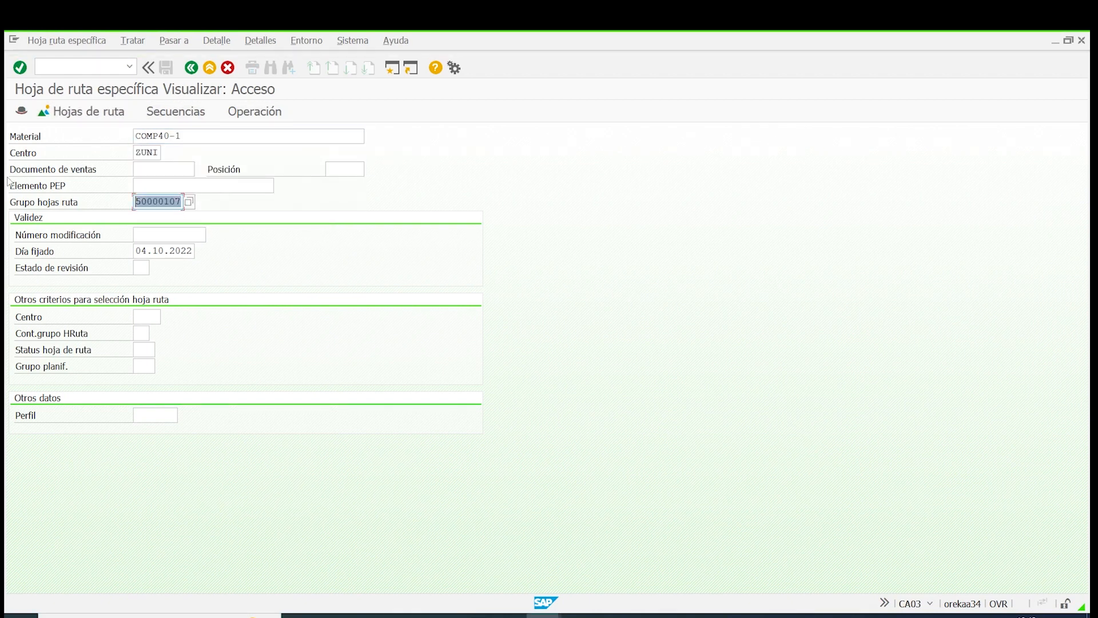
key("Return")
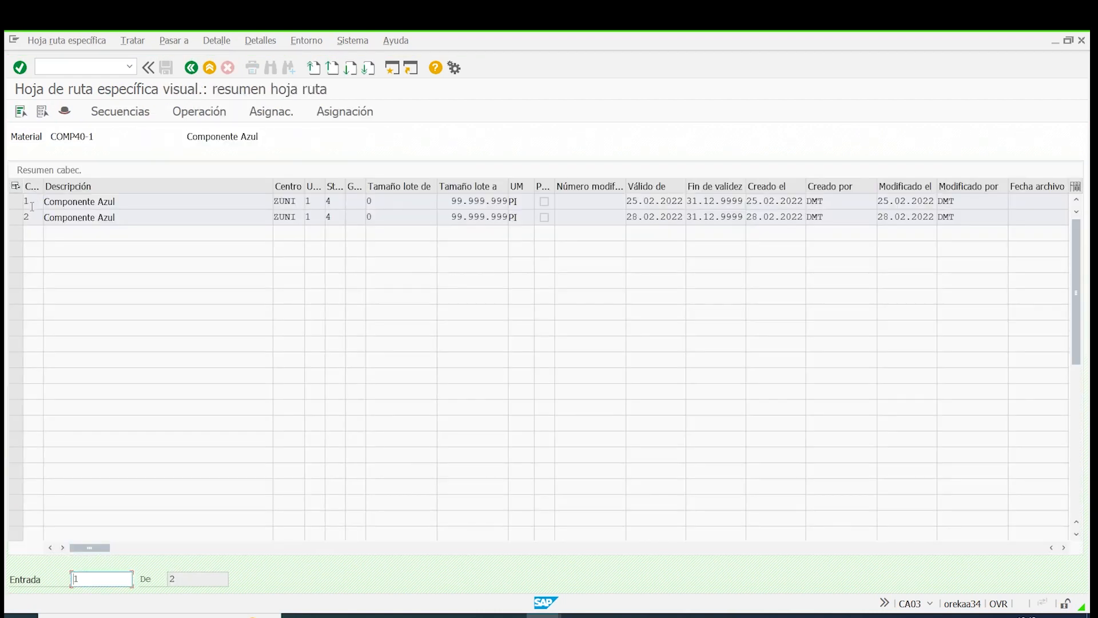
Step: Examine operation 0010 and its machine time in the first Componente Azul routing, and return to the routing overview
left_click(33, 203)
double_click(33, 202)
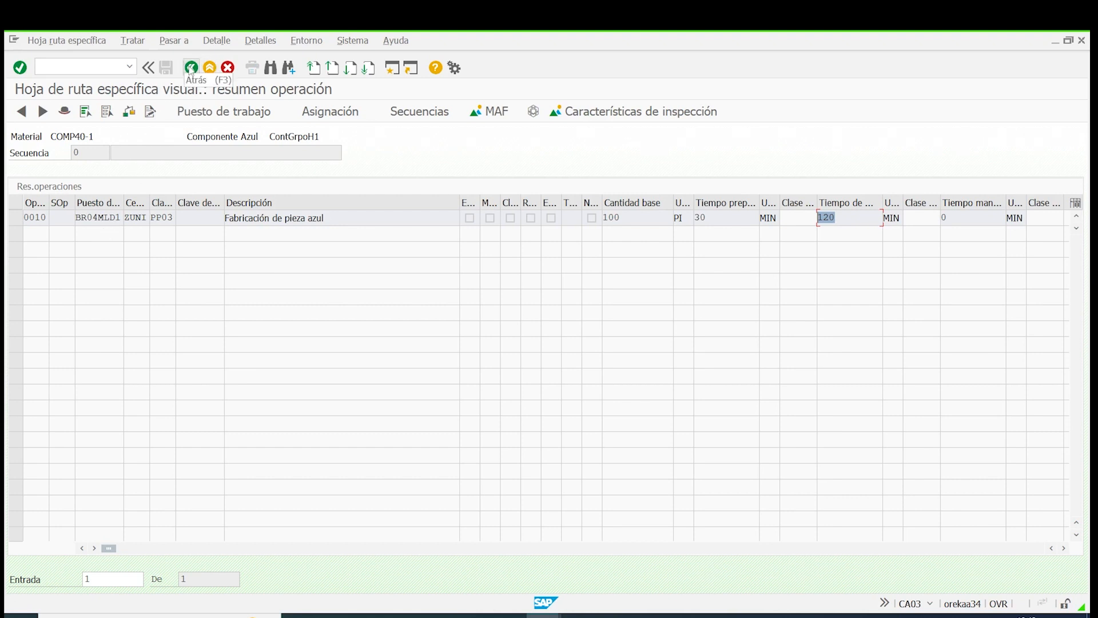
left_click(190, 68)
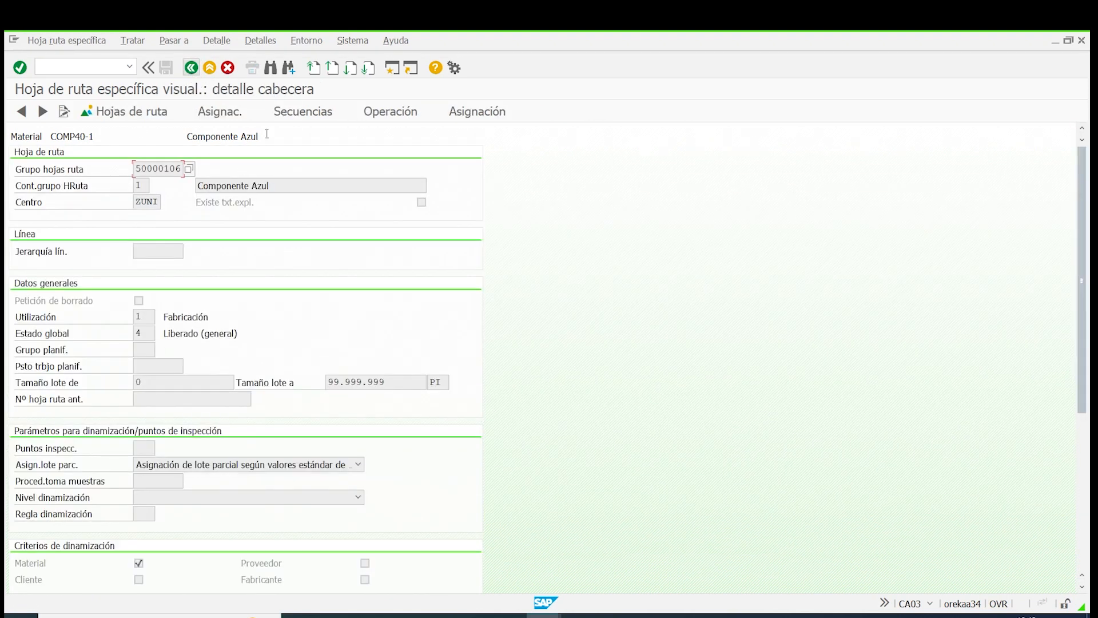
left_click(191, 68)
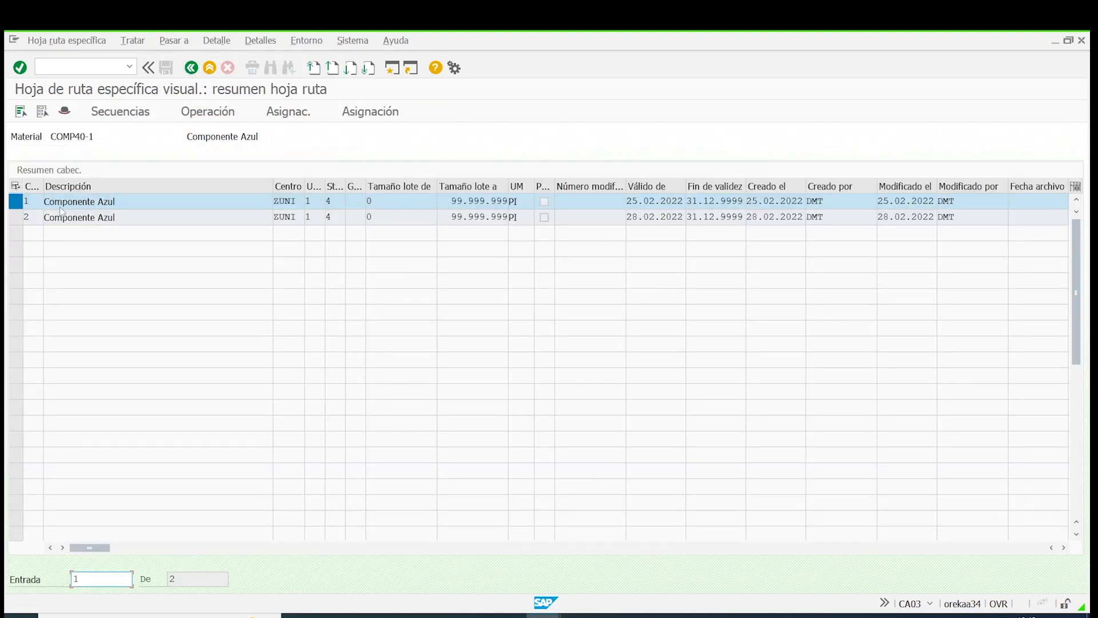
Step: Compare the work centre and times of operation 0010 between the first and second Componente Azul routings
double_click(31, 201)
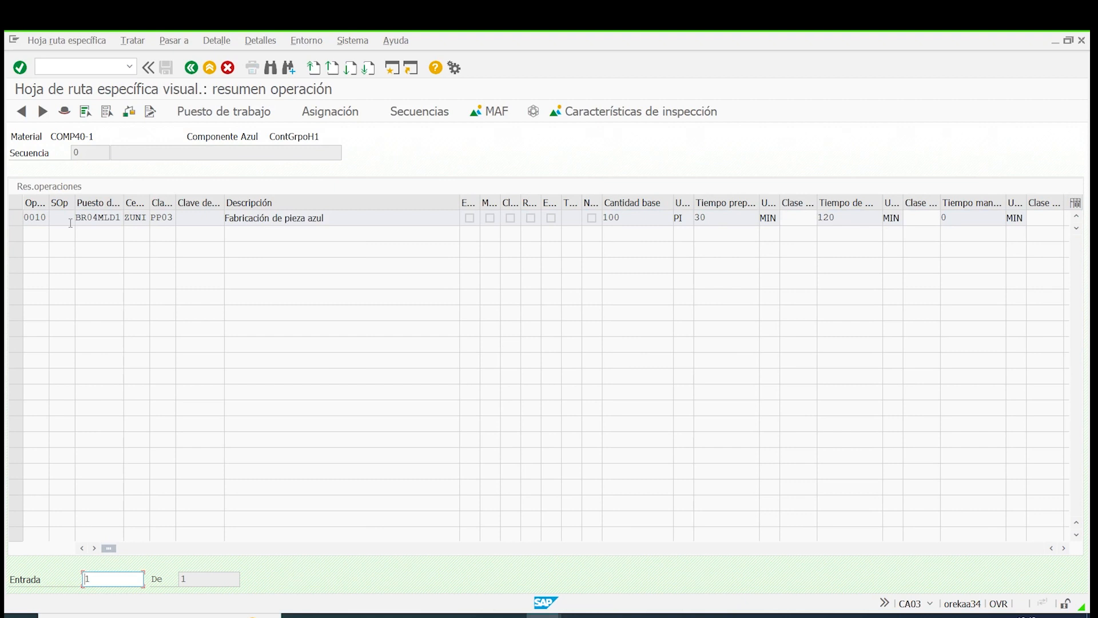
left_click(191, 69)
left_click(191, 68)
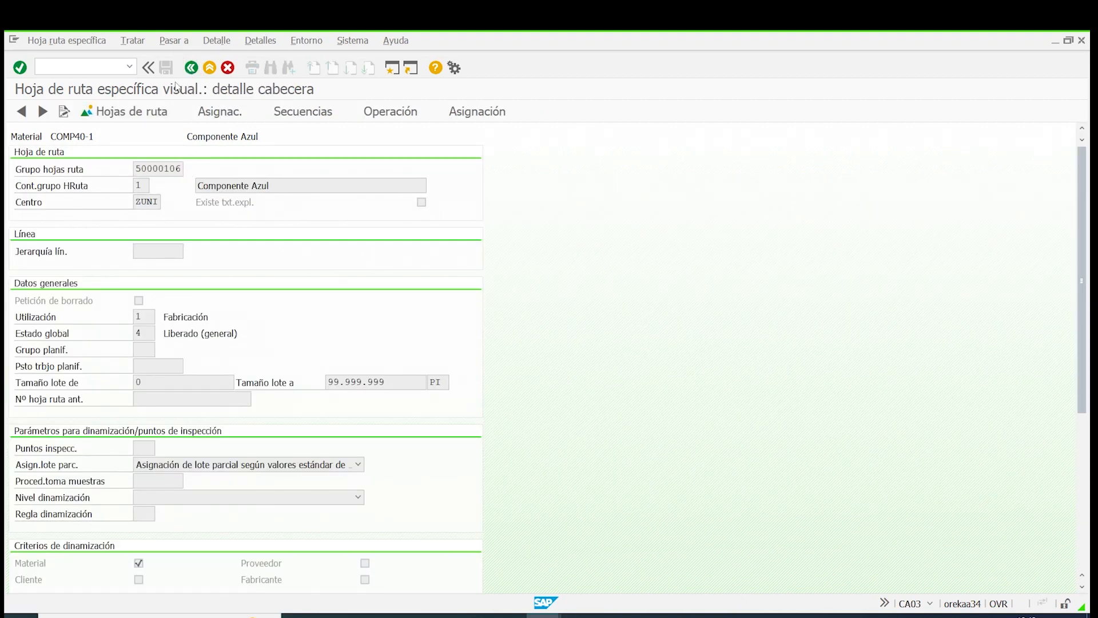
double_click(34, 219)
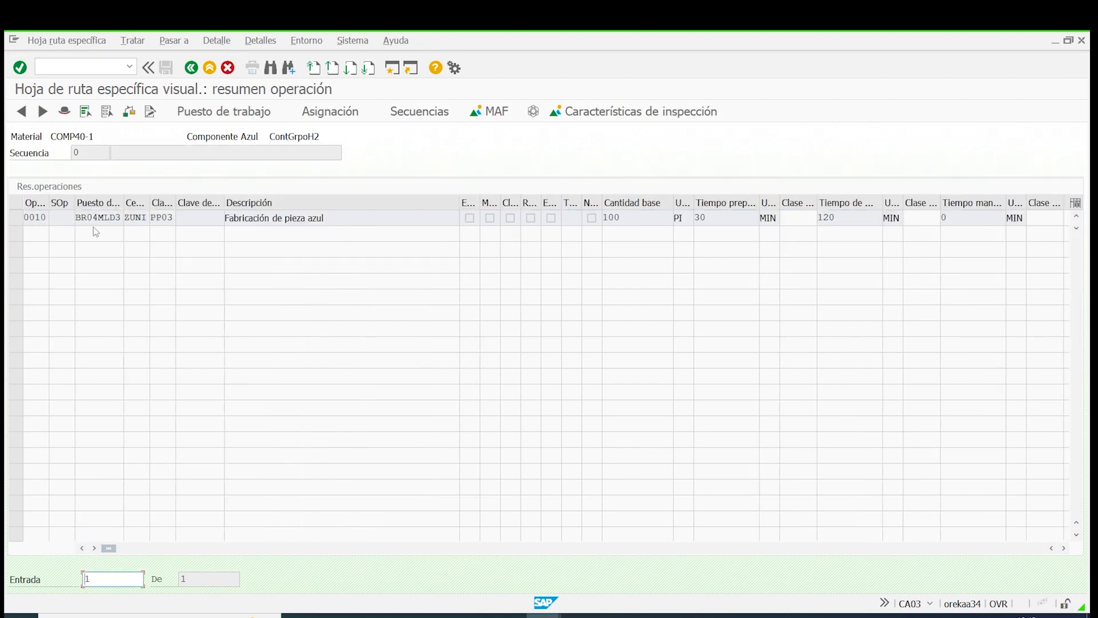
left_click(191, 69)
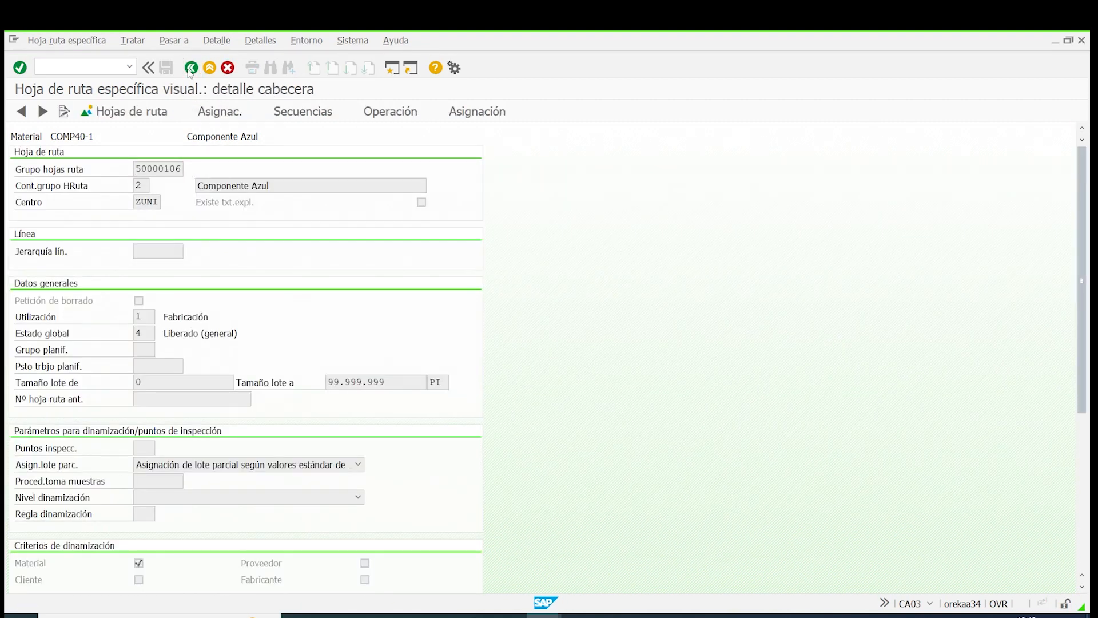
Step: Display the routings of material COMP40-2 in plant ZUNI with the routing group cleared
left_click(191, 69)
left_click_drag(175, 136, 182, 136)
type("2")
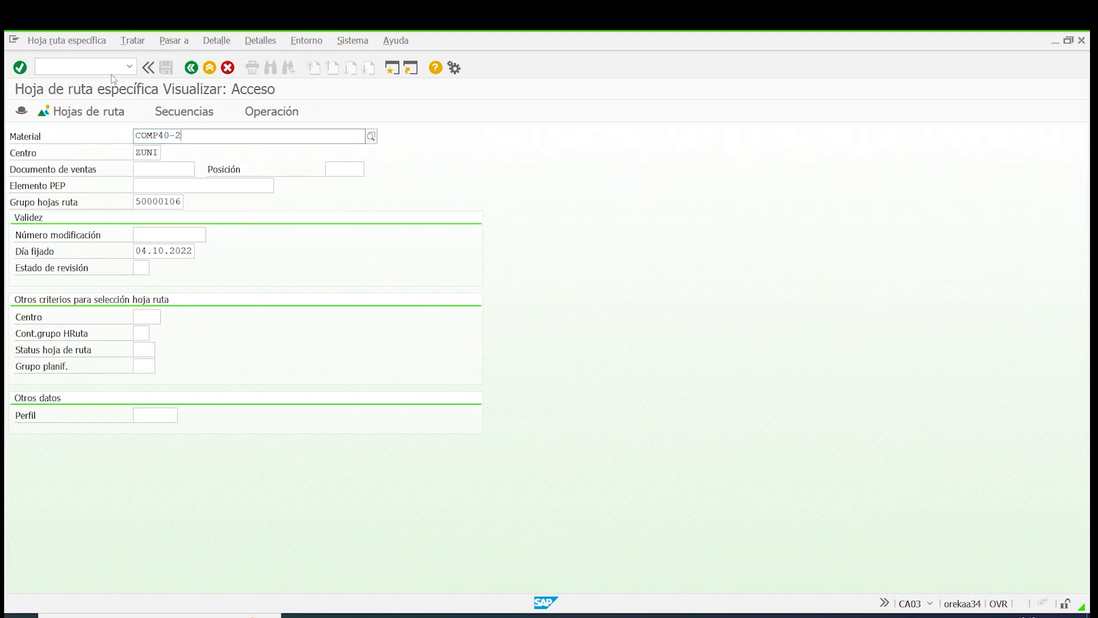
left_click(176, 168)
left_click_drag(139, 203, 182, 202)
key("Delete")
key("Return")
Step: Check the routing group in the header details of the first Componente Verde routing, and return to the initial screen
double_click(41, 210)
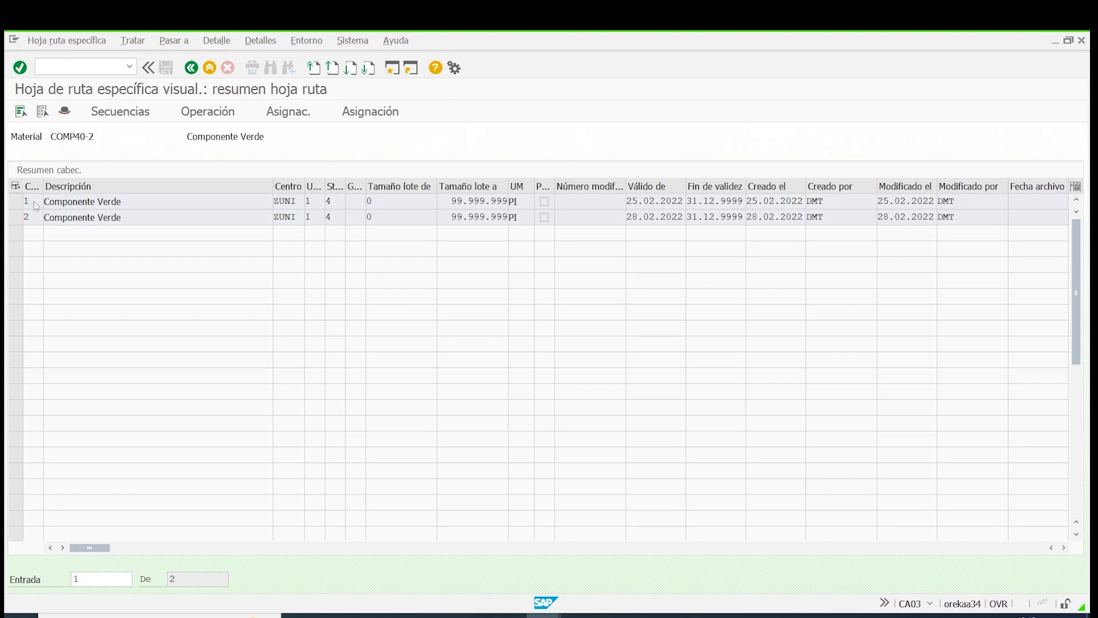
left_click(64, 111)
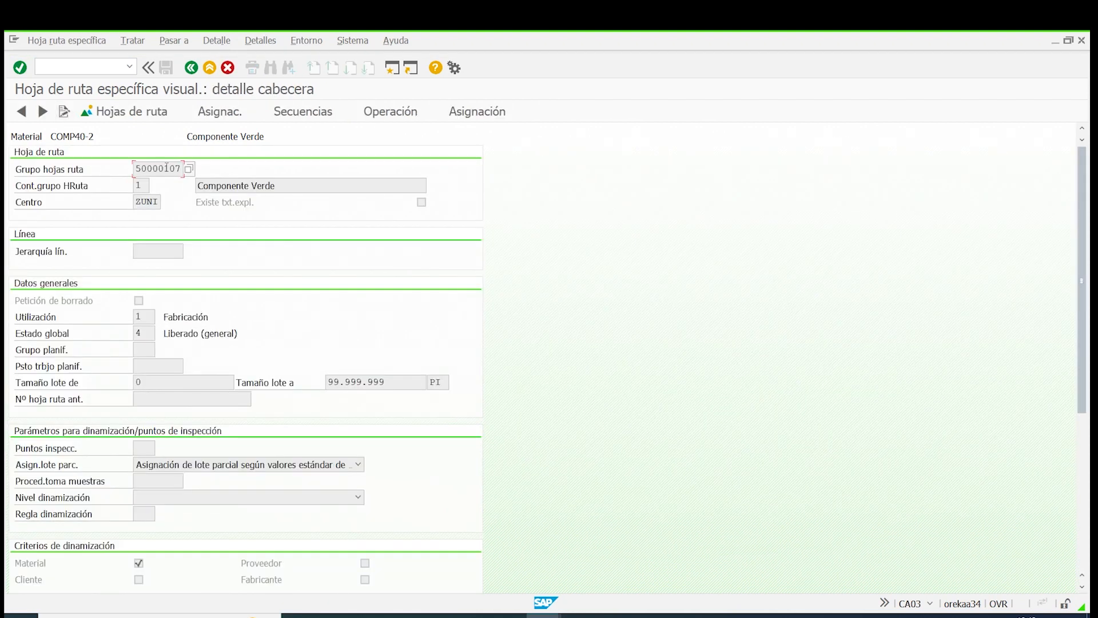
left_click(191, 68)
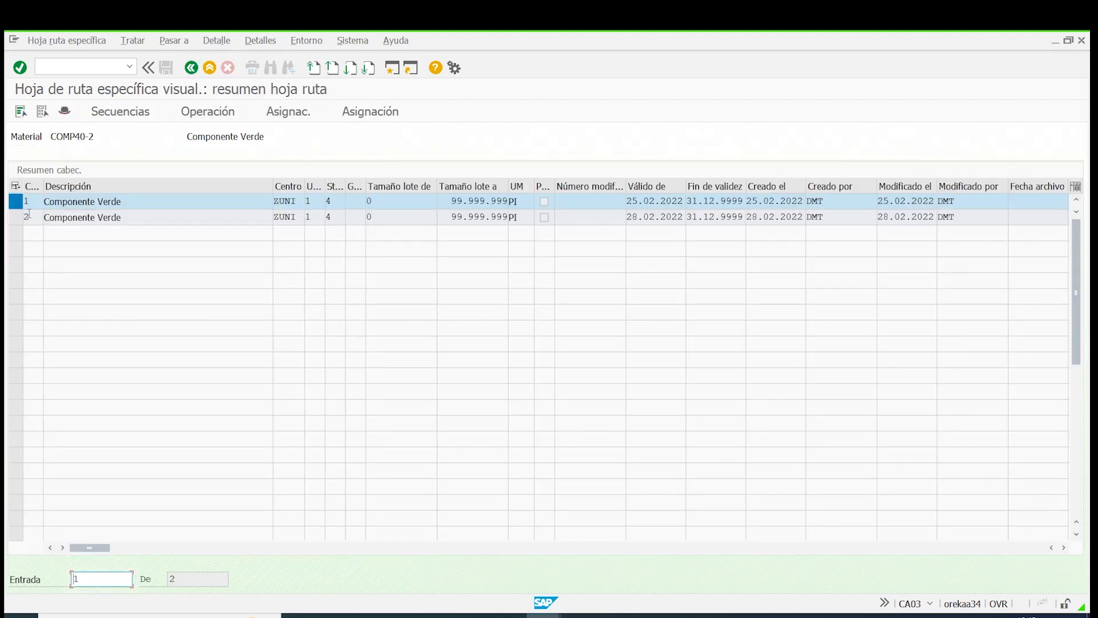
left_click(192, 73)
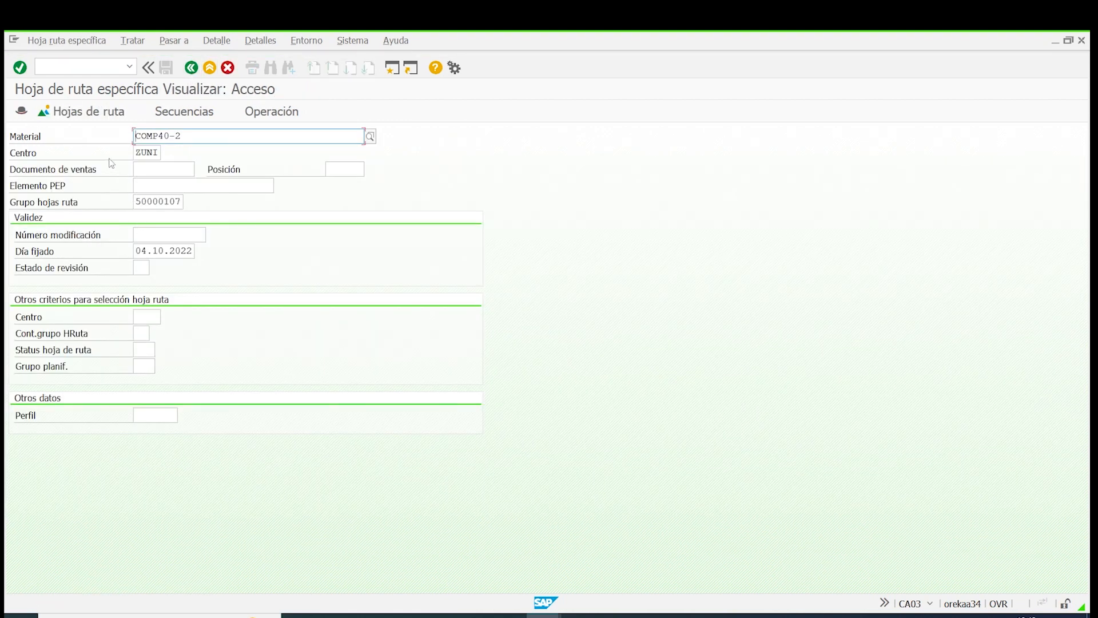
Step: Reopen the COMP40-2 routings, check the work centre of operation 0010 in the second one, and return to the routing overview
left_click(185, 112)
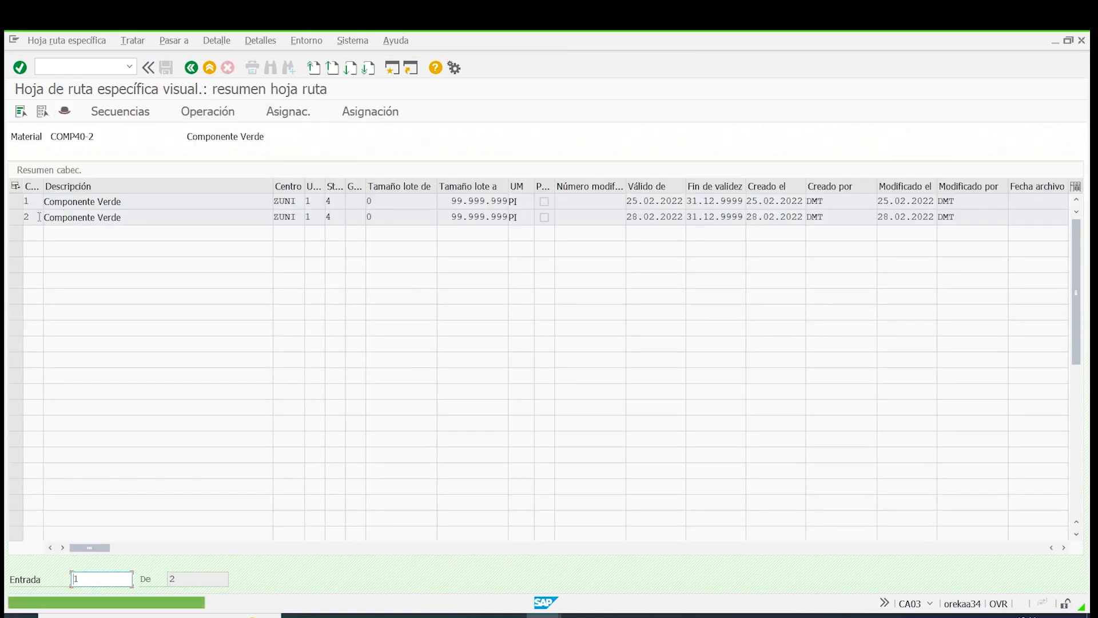
double_click(40, 218)
left_click_drag(77, 218, 139, 221)
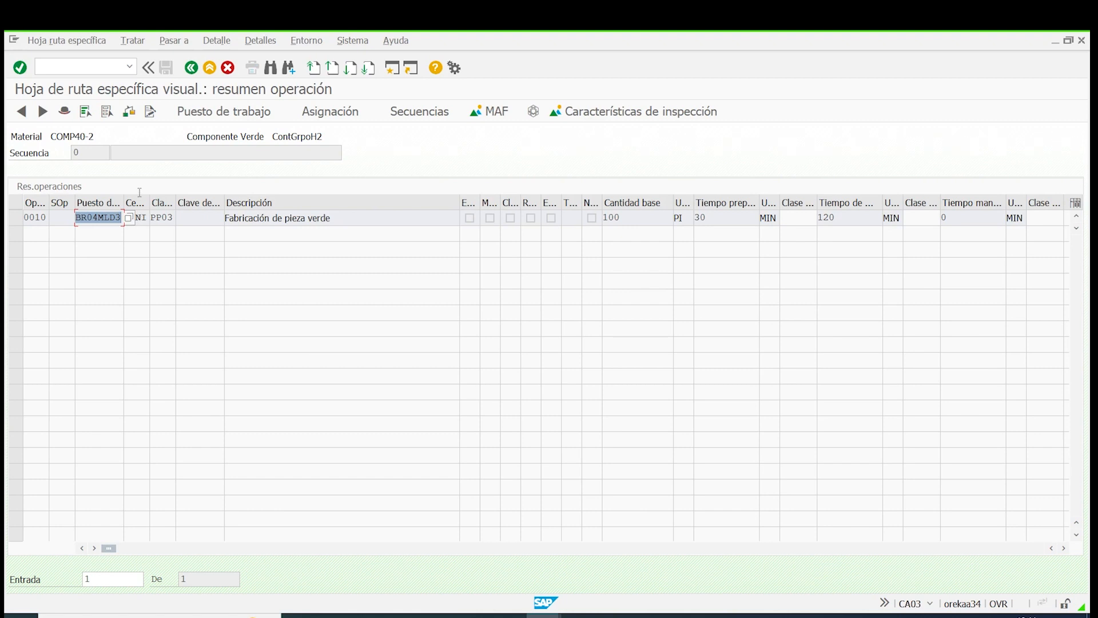
left_click(191, 69)
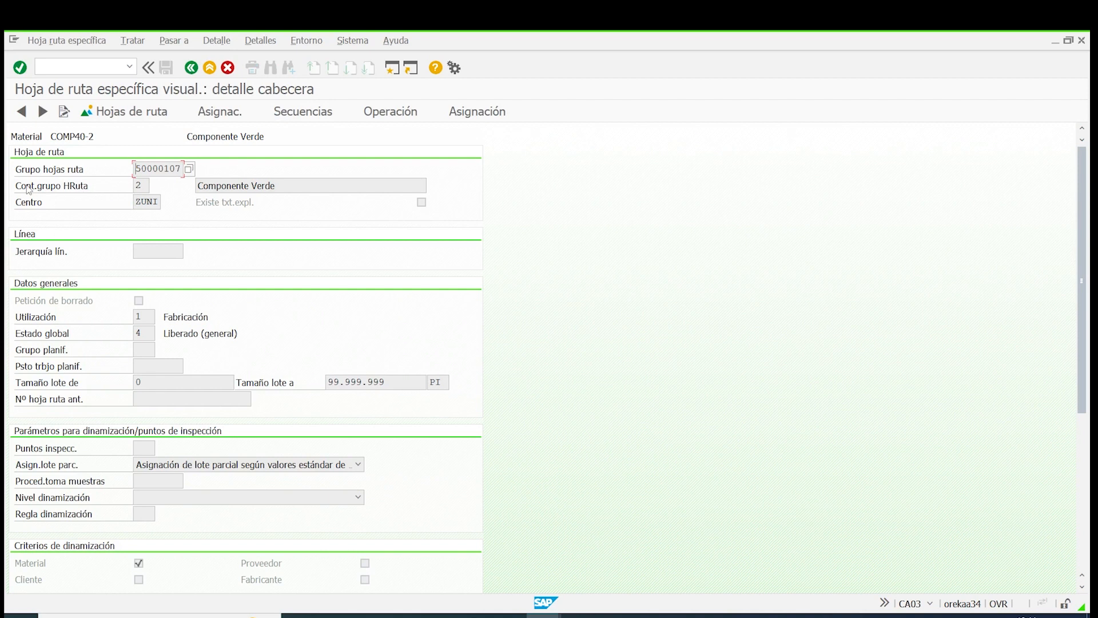
left_click(189, 69)
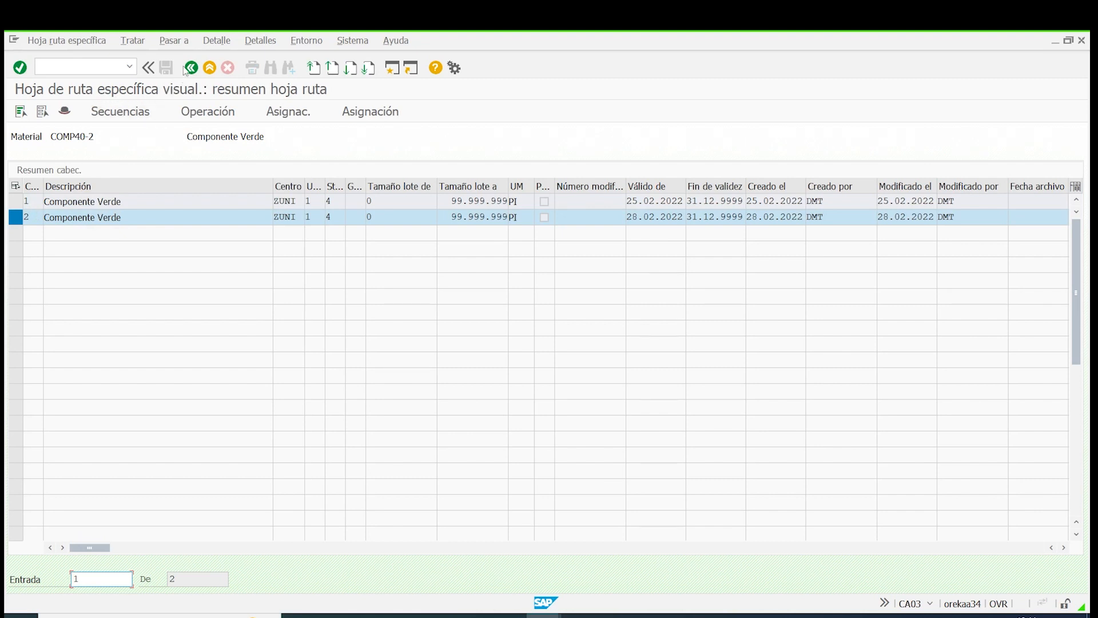
Step: Recheck the work centre of the second Componente Verde routing's operation, and return to the CEWB operation selection criteria
double_click(50, 223)
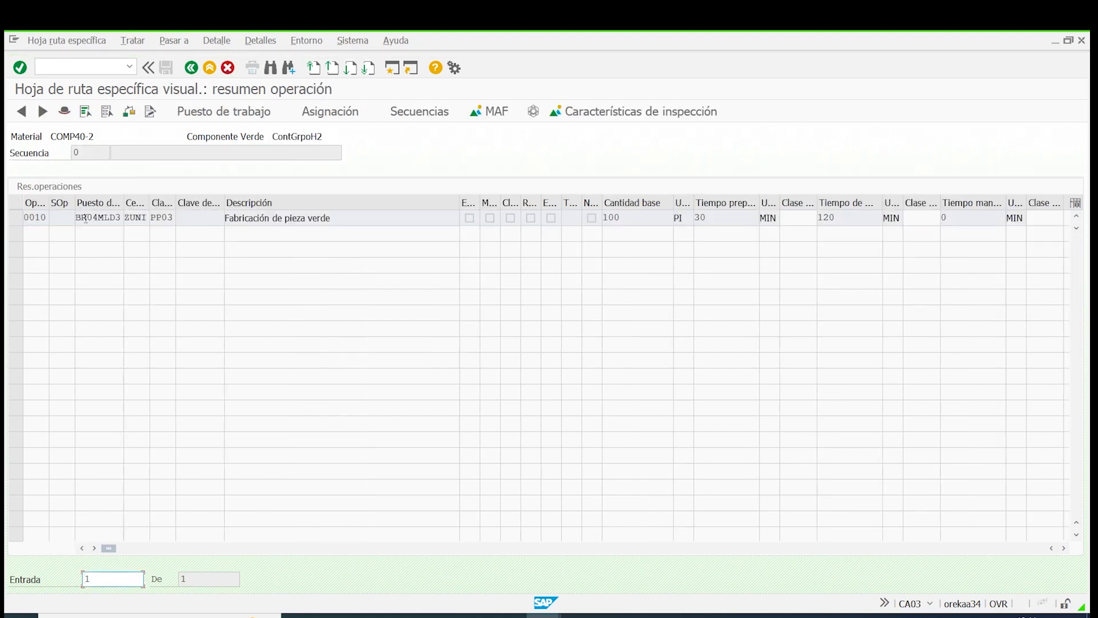
double_click(85, 218)
left_click(191, 67)
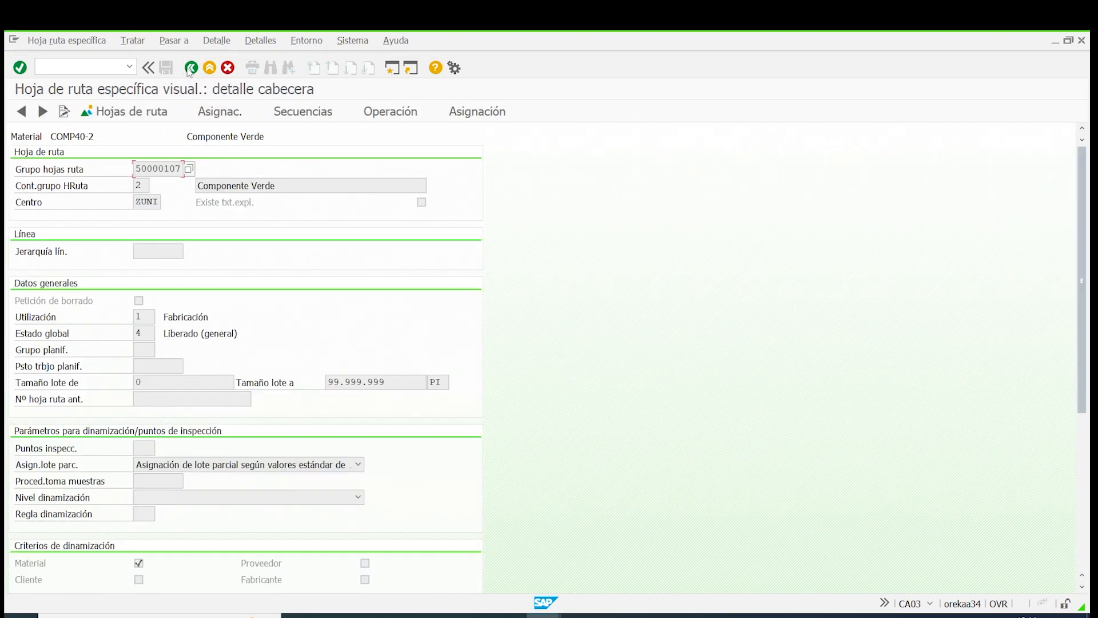
left_click(191, 68)
left_click(209, 68)
left_click(209, 67)
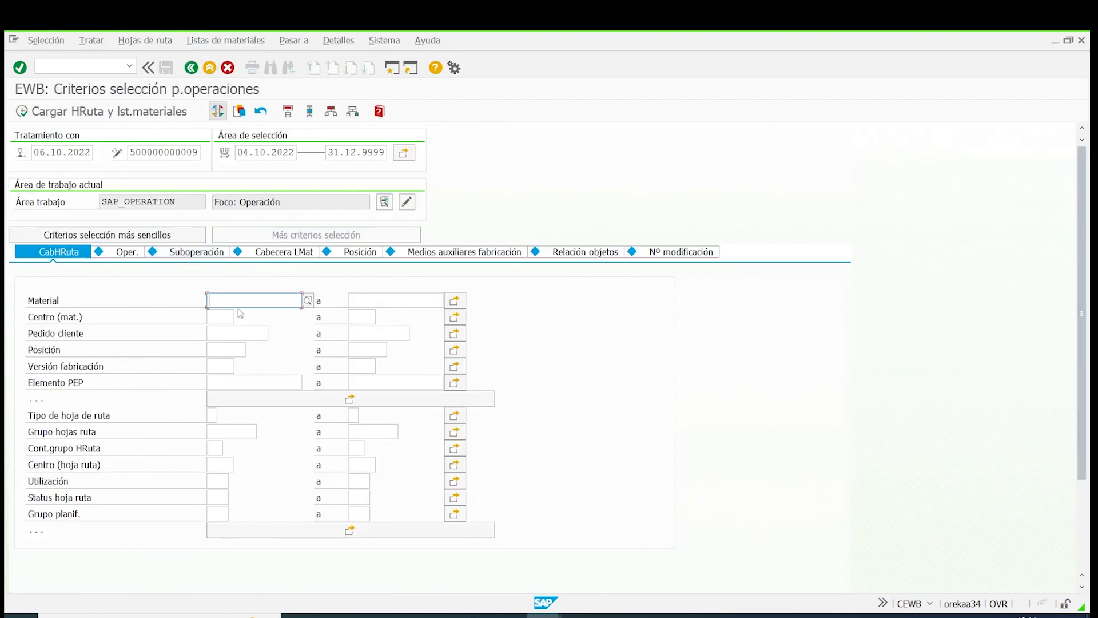
Step: Enter COMP40-1 and COMP40-2 as individual material values in the routing header criteria
type("COM")
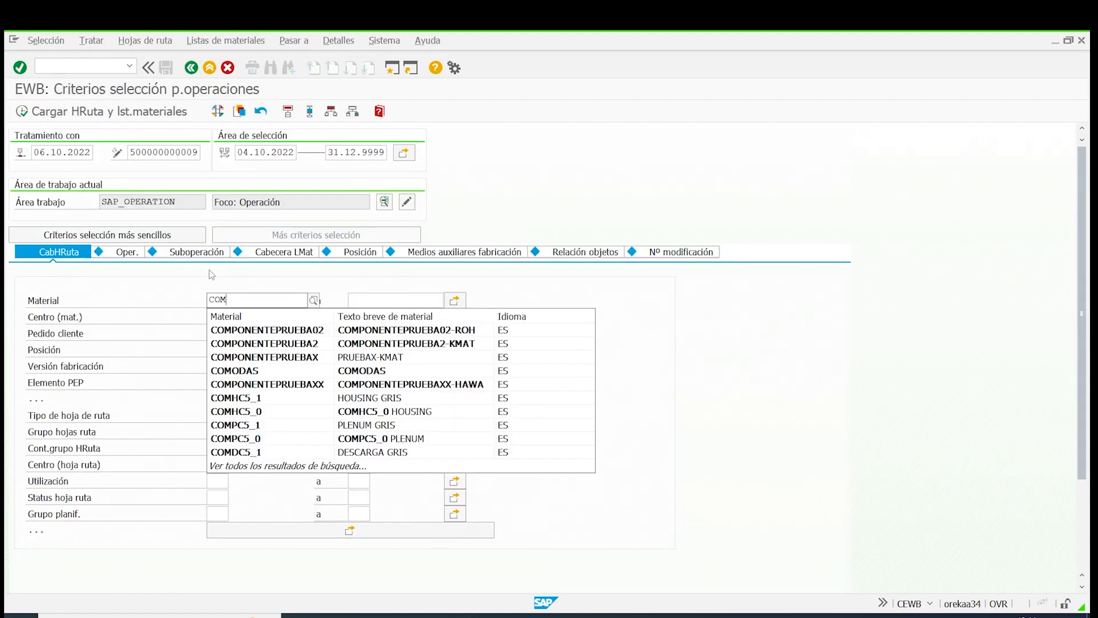
type("P")
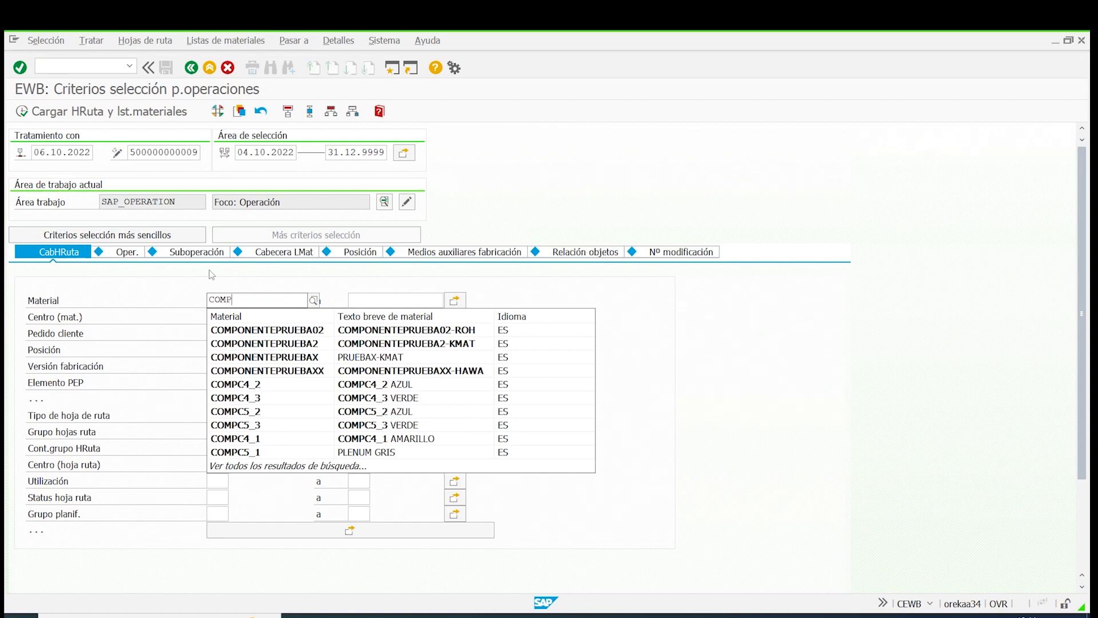
type("40")
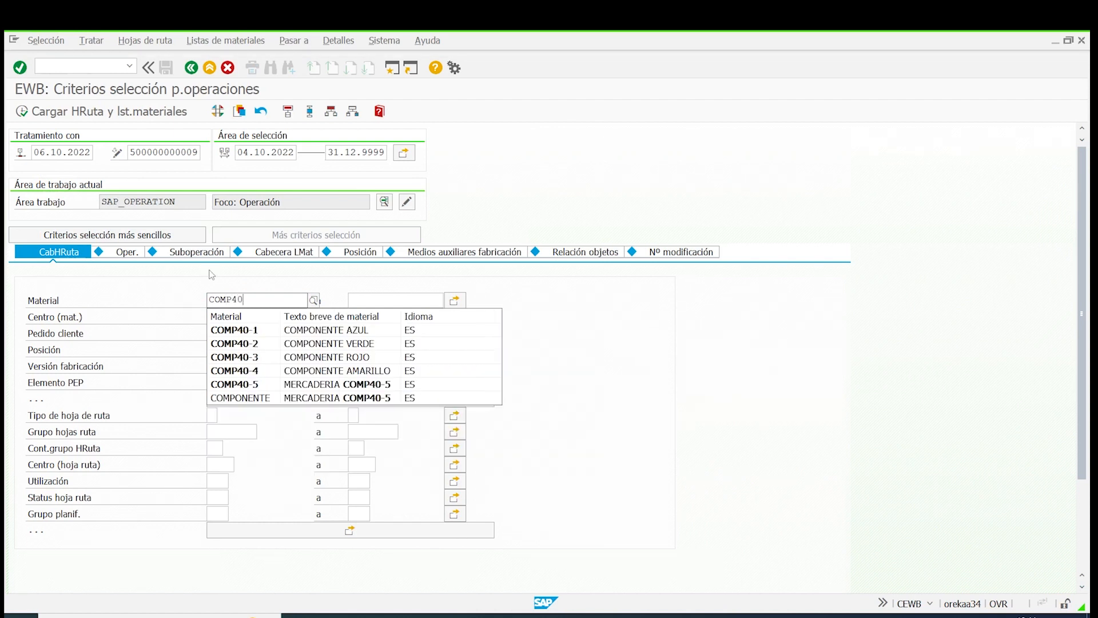
left_click(240, 329)
left_click_drag(259, 298, 18, 282)
key("ctrl+c")
left_click(454, 299)
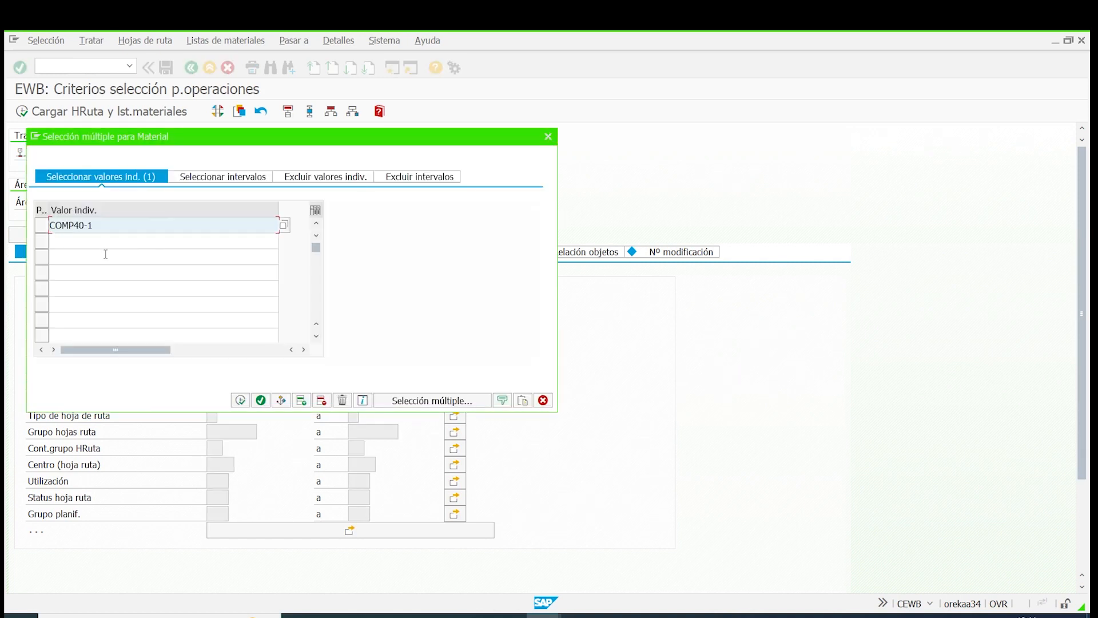
left_click(106, 236)
key("ctrl+v")
key("BackSpace")
type("2")
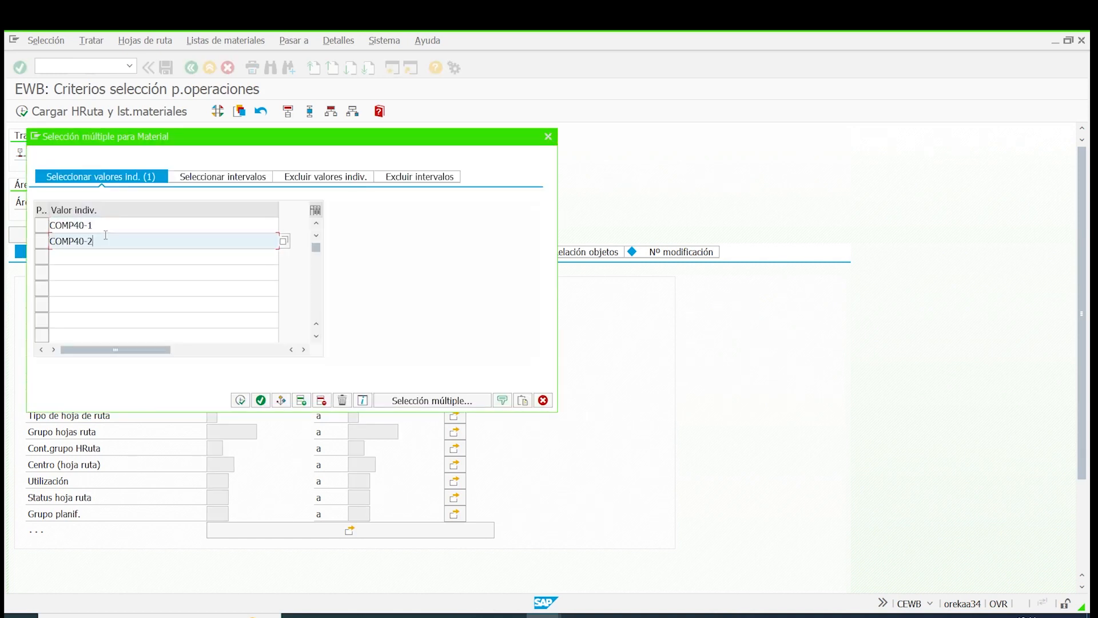
left_click(241, 400)
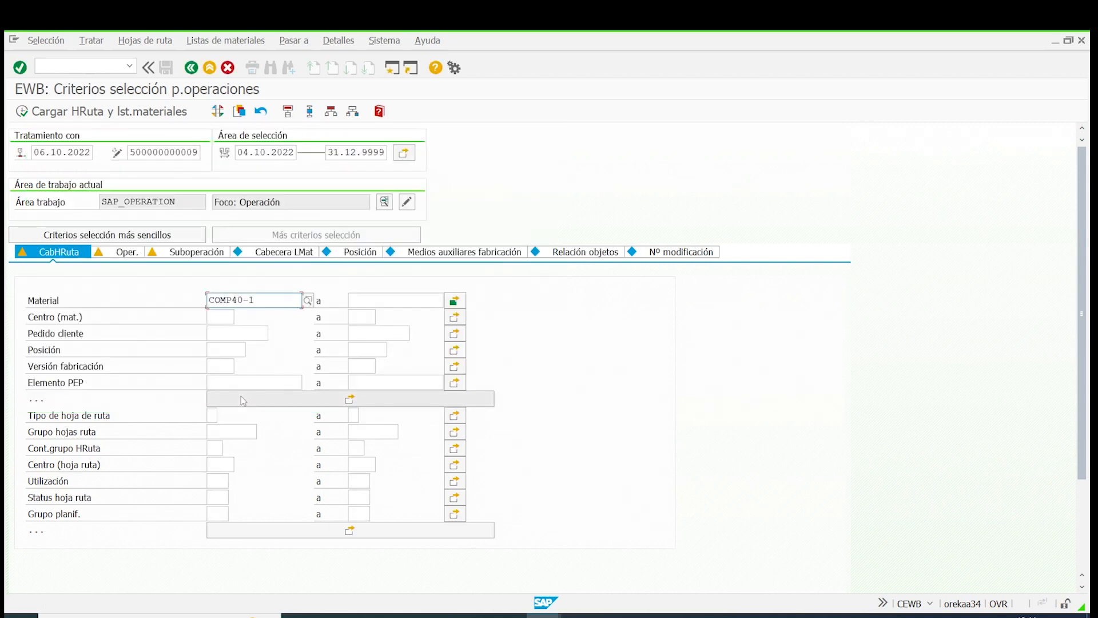
Step: Set the material plant to ZUNI and the routing type to N in the routing header criteria
left_click(224, 317)
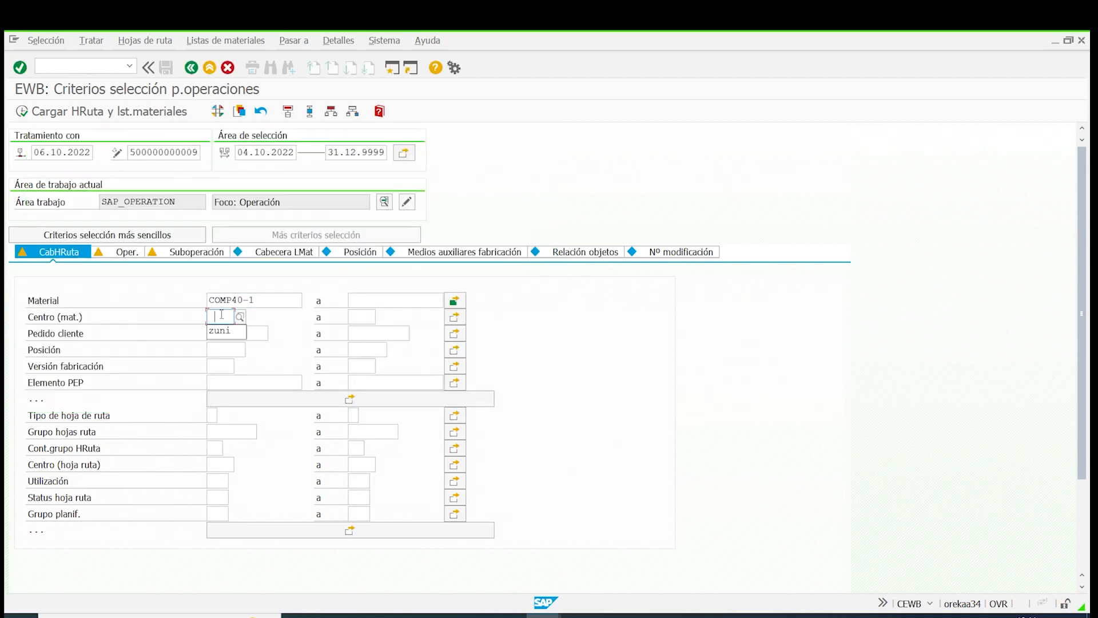
left_click(225, 330)
left_click(212, 415)
left_click(223, 417)
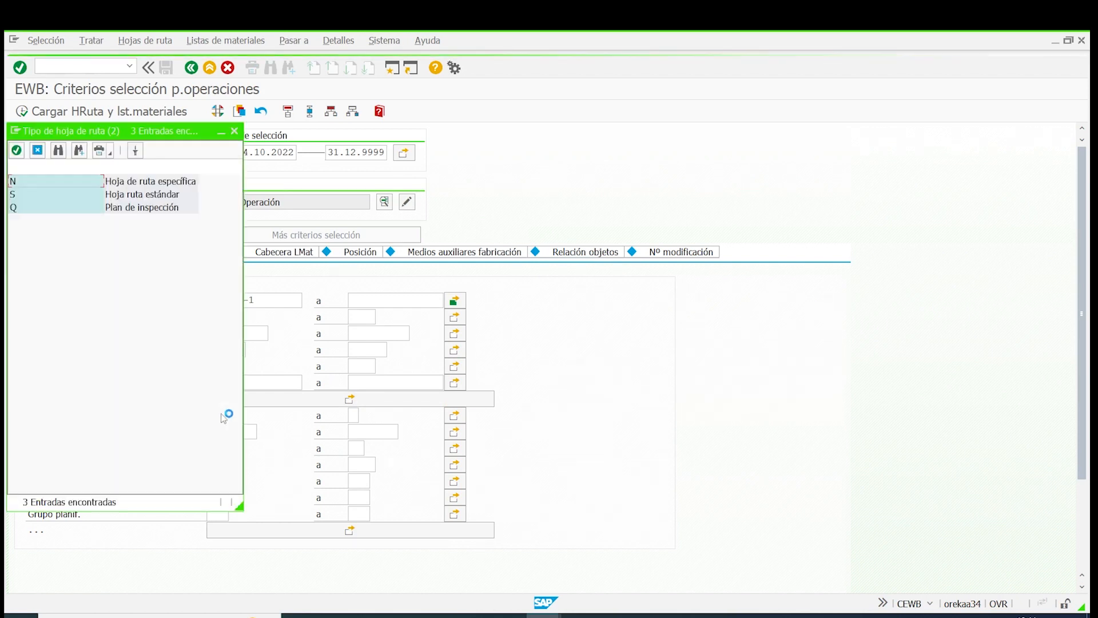
double_click(61, 182)
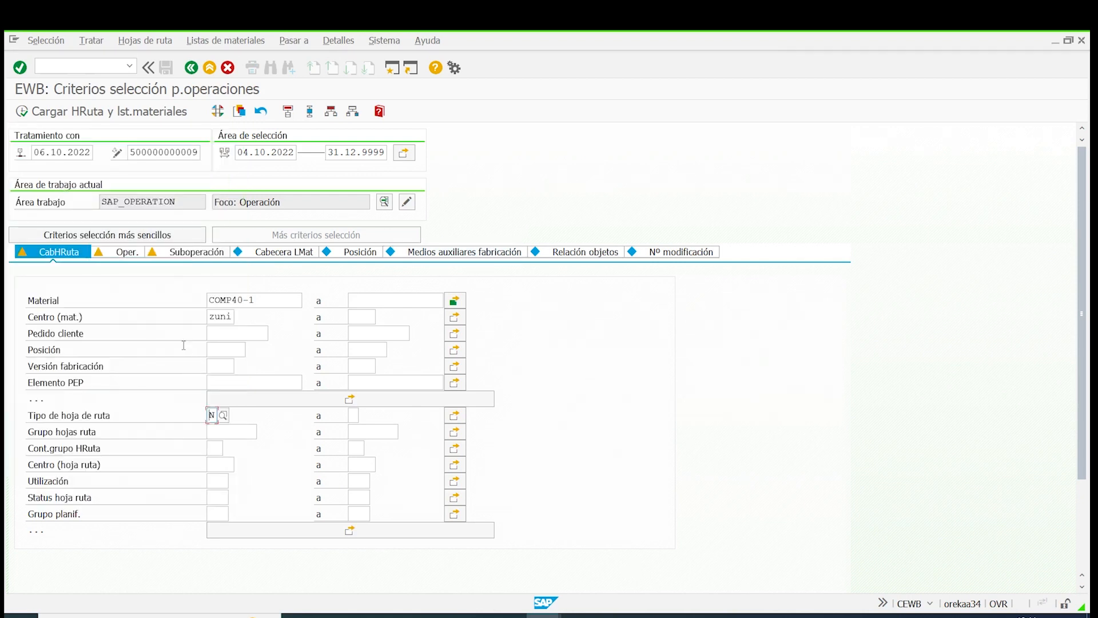
Step: Enter 50000106 and 50000107 as individual values for the routing group
left_click(226, 433)
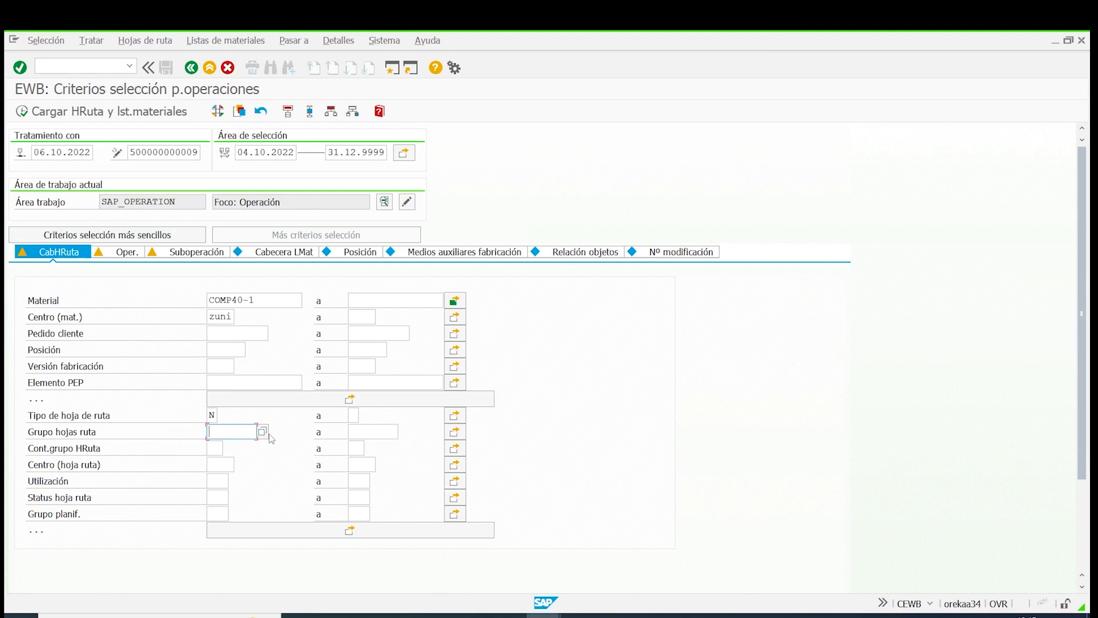
left_click(454, 431)
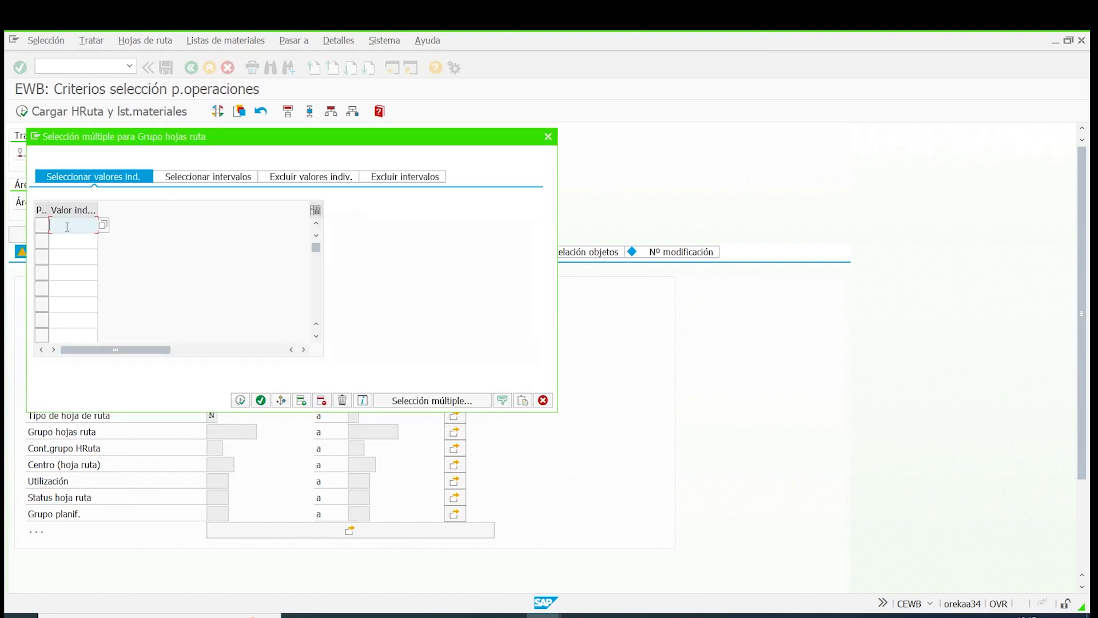
left_click(67, 226)
left_click(71, 267)
left_click(66, 240)
left_click(69, 297)
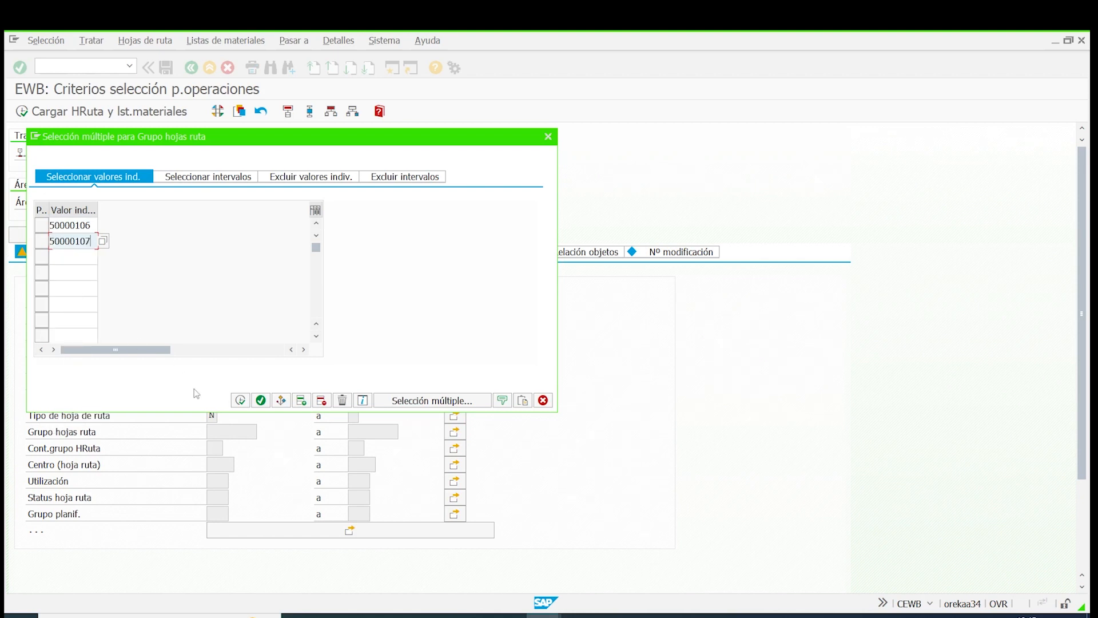
left_click(240, 399)
Step: Set the group counter to 02 and the routing plant to ZUNI, and apply the entries
left_click(221, 448)
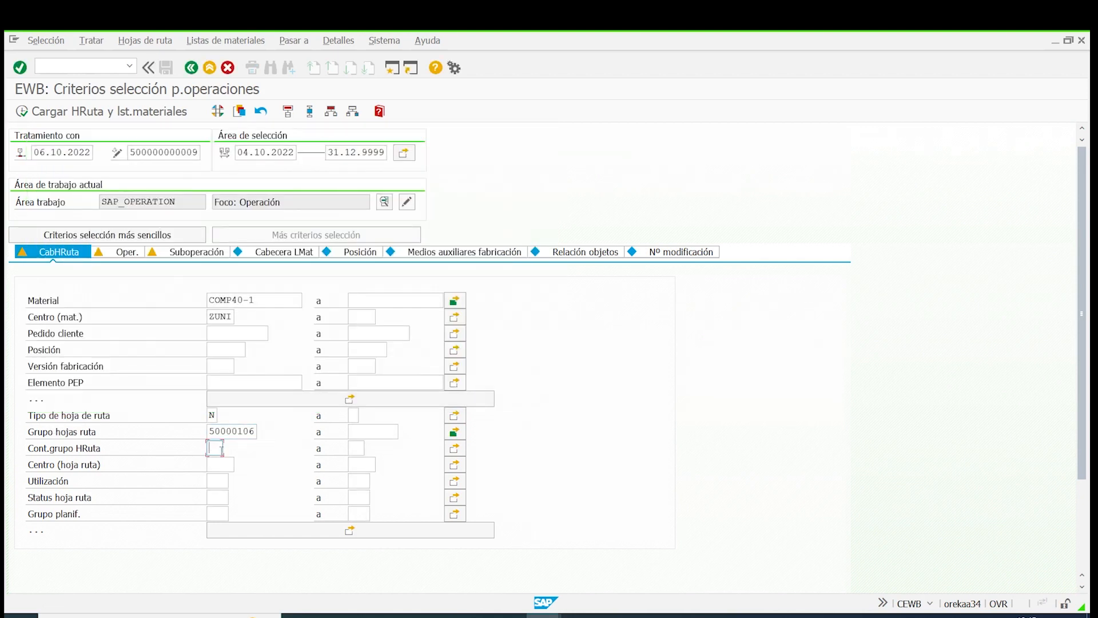
type("02")
left_click(210, 465)
type("zuni")
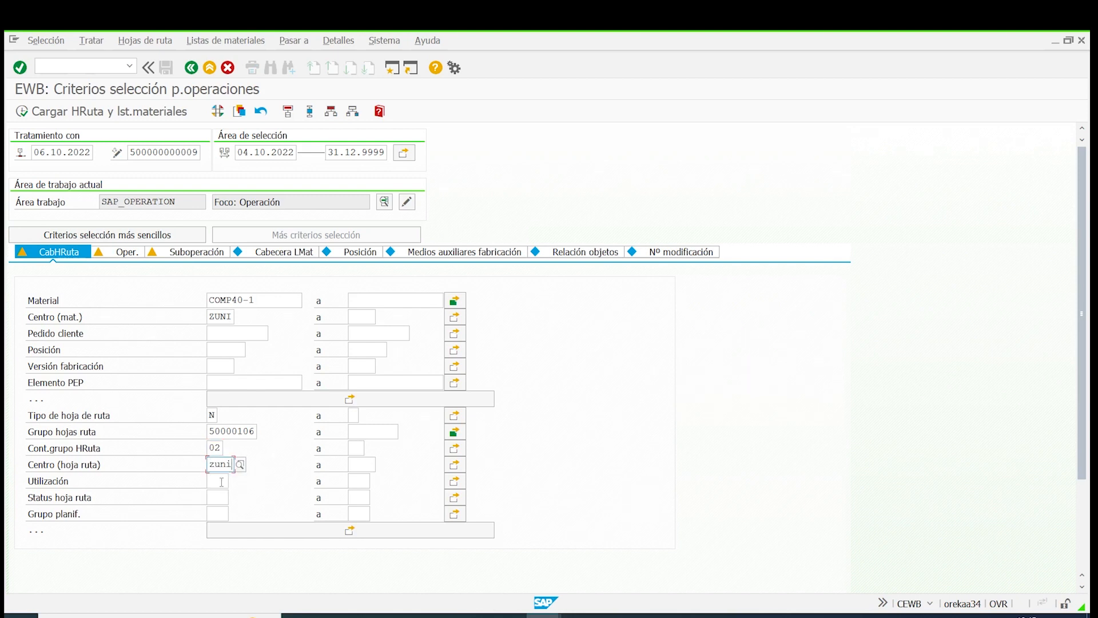
key("Return")
Step: In the operation criteria, set the operation to 0010 and the work centre to BR04MLD2
left_click(121, 253)
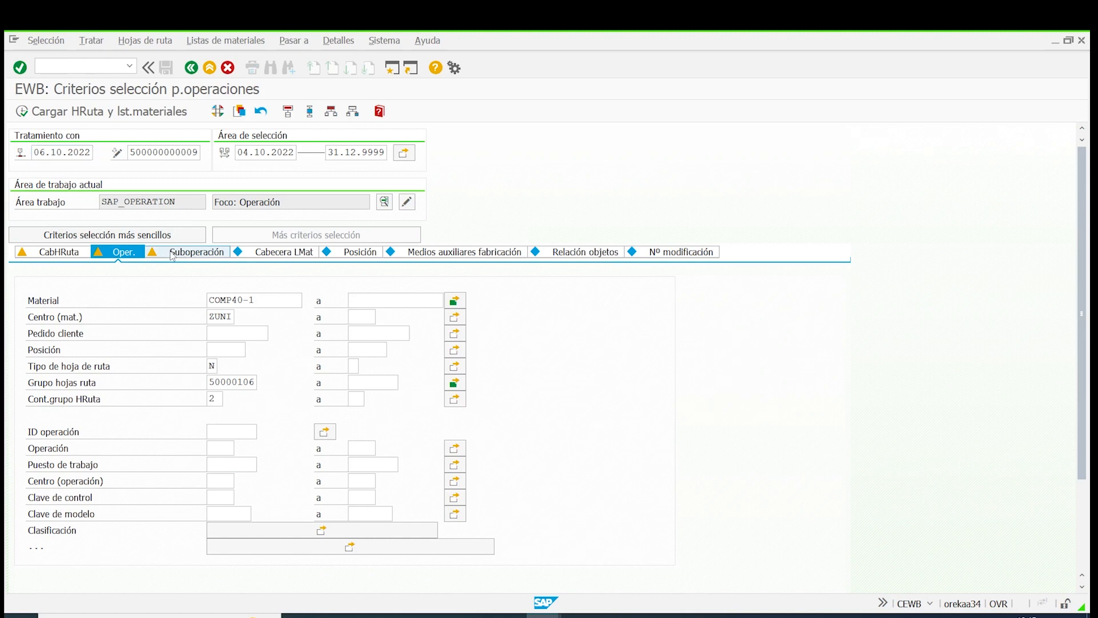
left_click(172, 253)
left_click(109, 253)
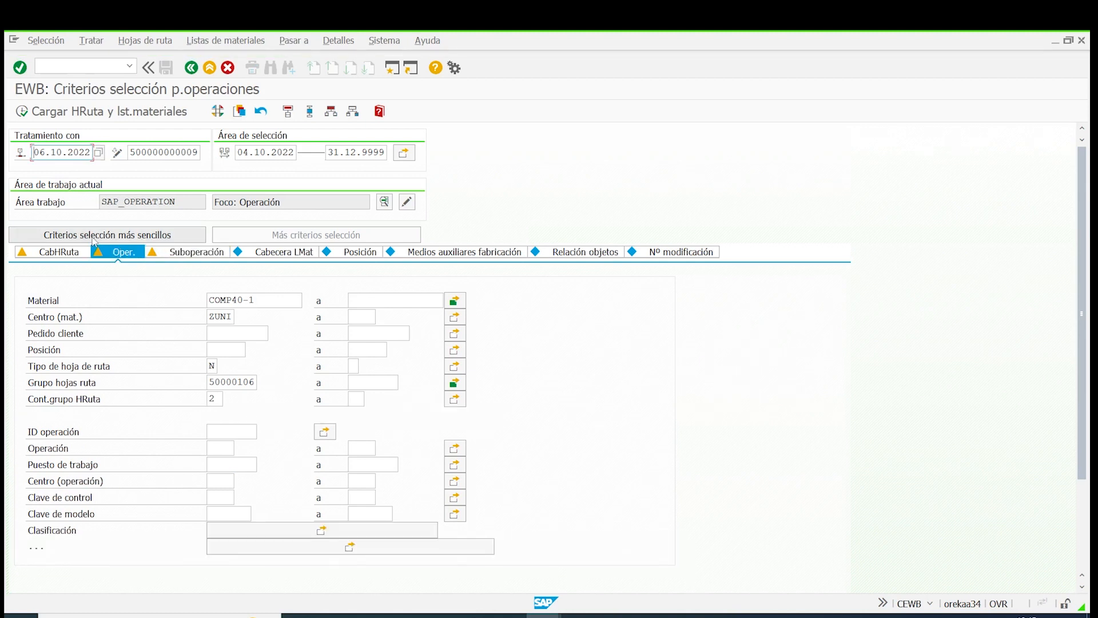
left_click(228, 448)
type("0010")
left_click(216, 468)
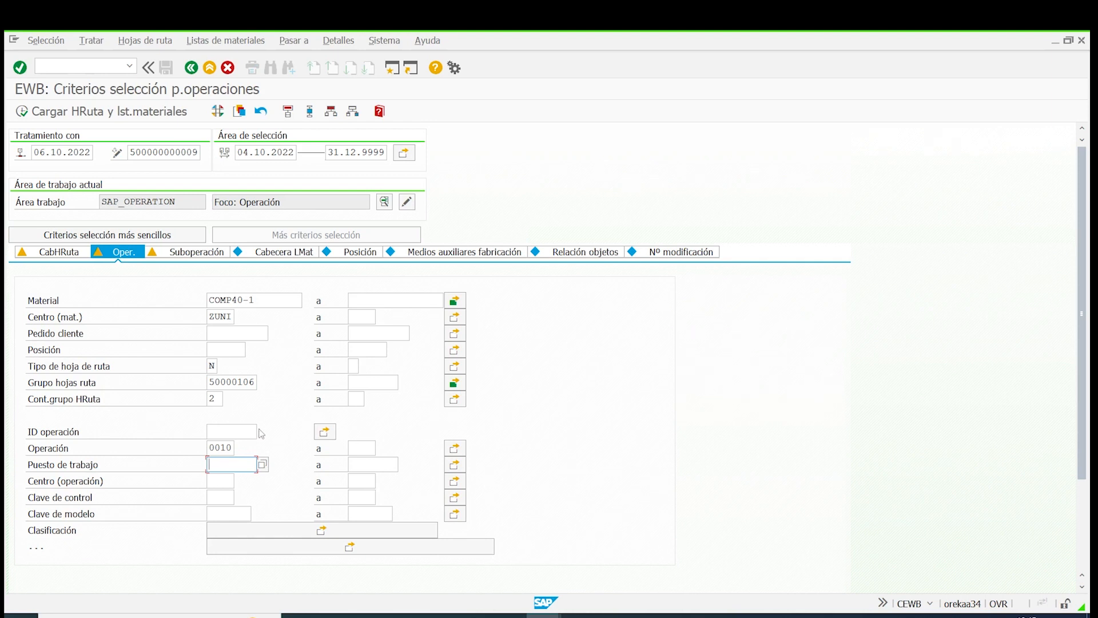
left_click(228, 466)
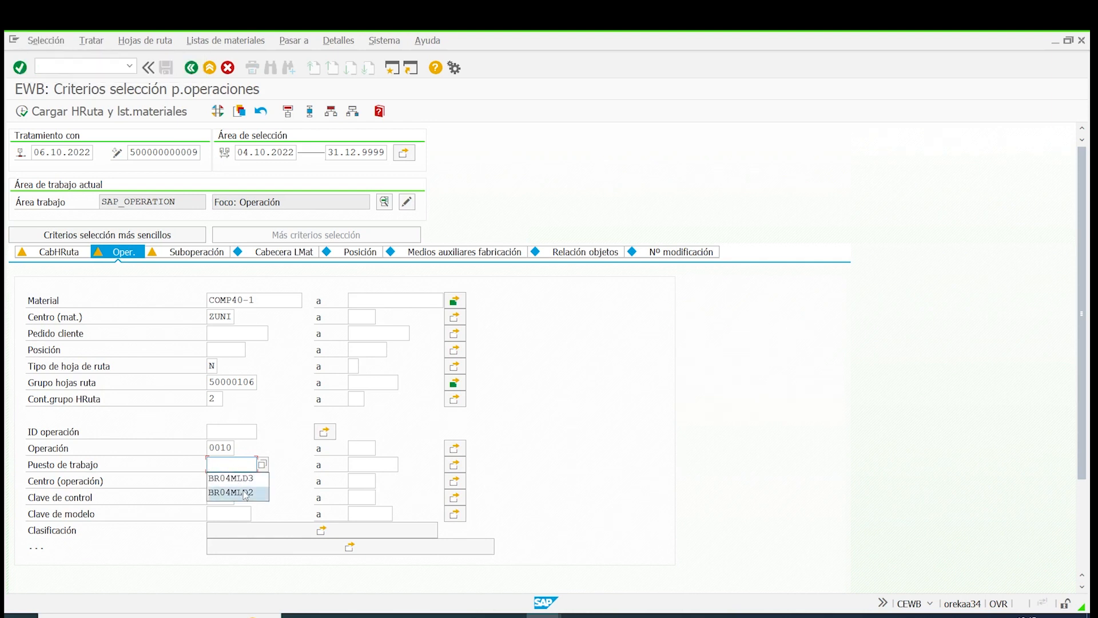
left_click(240, 492)
Step: Set the operation plant to ZUNI and the control key to PP03
left_click(227, 484)
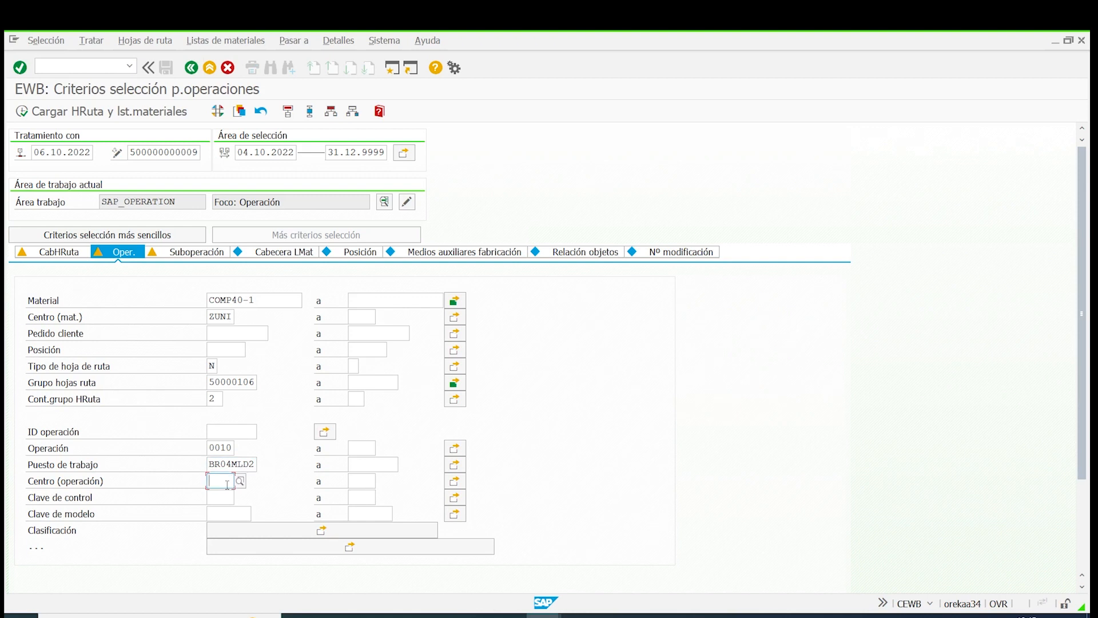
type("zuni")
left_click(228, 497)
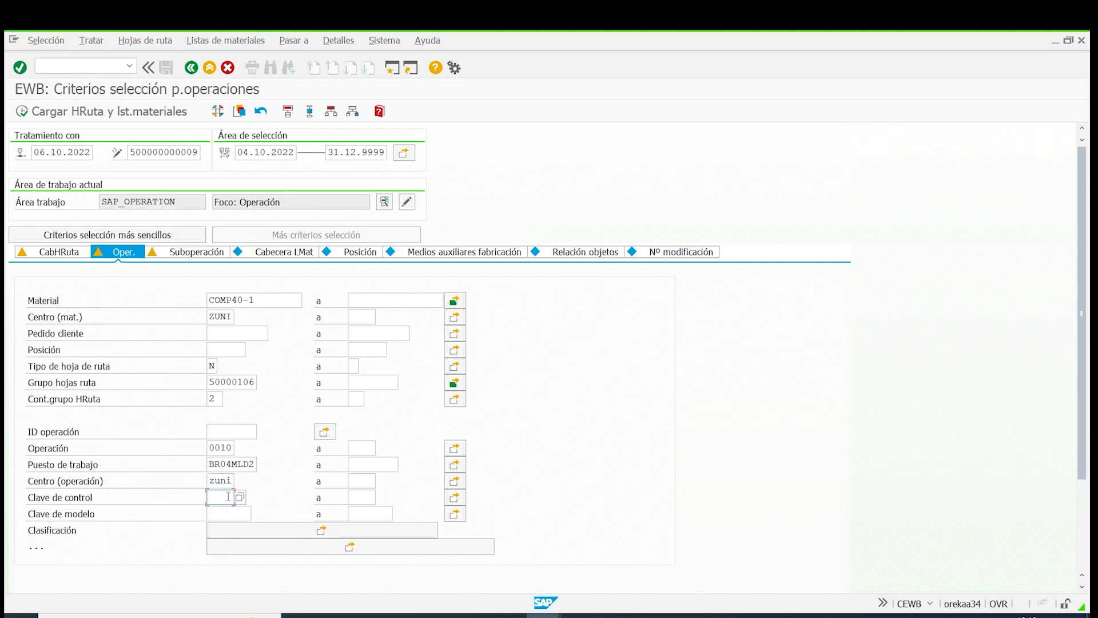
left_click(236, 510)
Step: Review the individual material values without changing them, and examine the work centre entered in the operation criteria
left_click(454, 300)
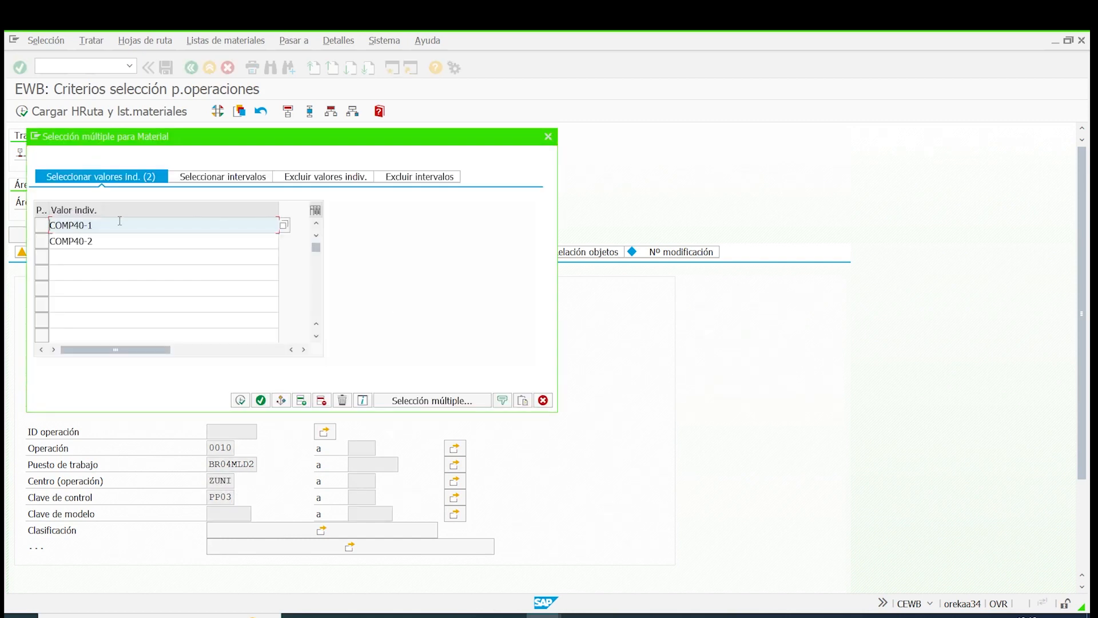
left_click(543, 400)
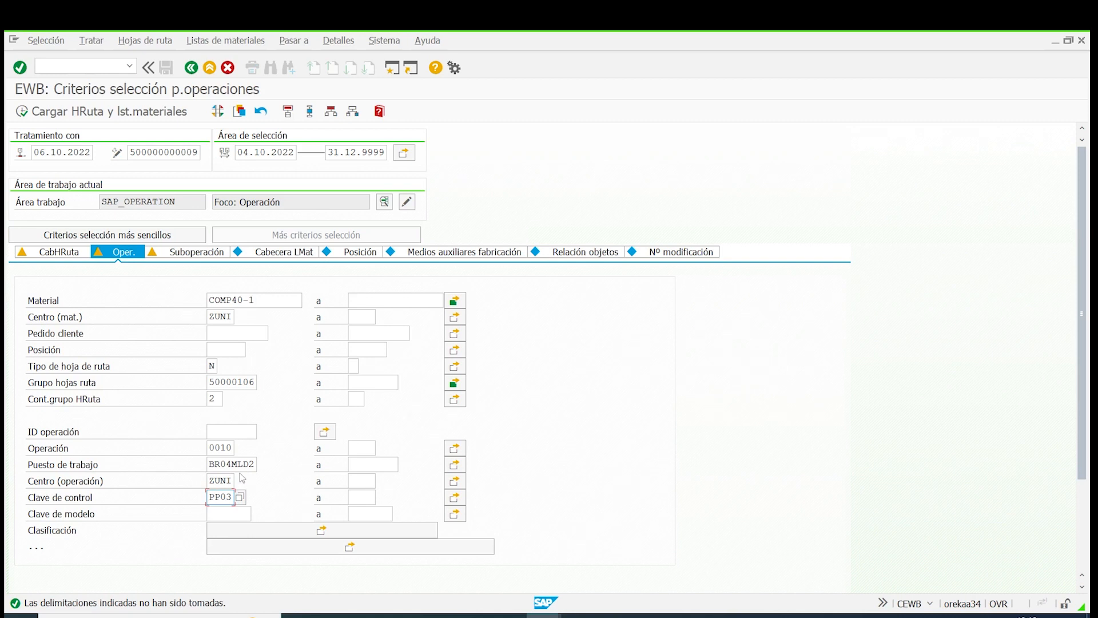
left_click_drag(237, 464, 287, 467)
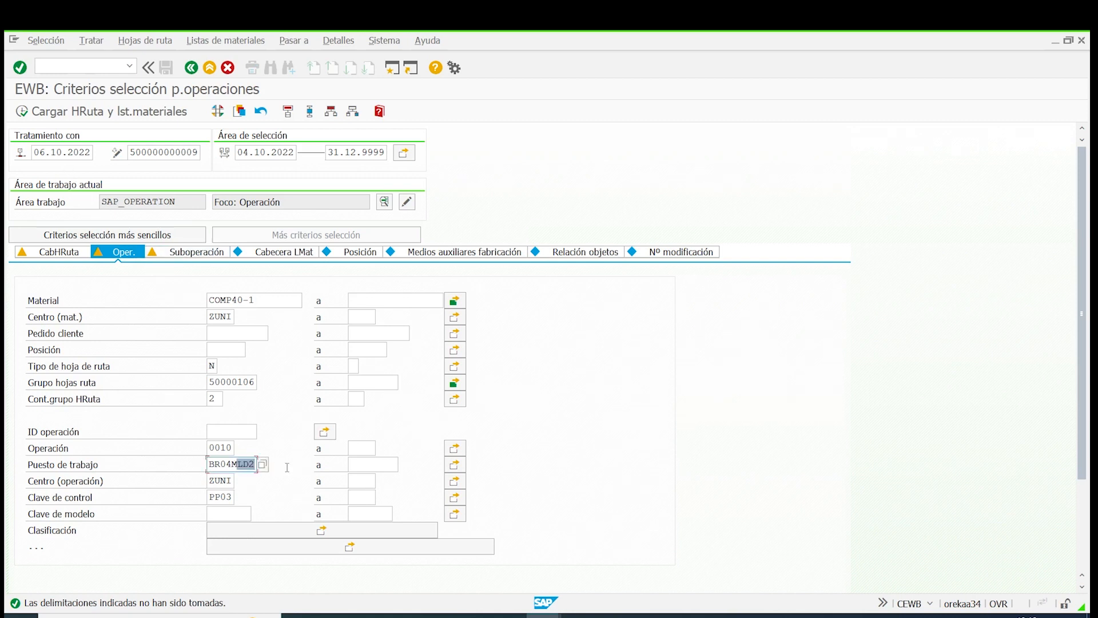
Step: Load the routings and bills of material with the entered criteria and examine the columns of the routing header overview
left_click(95, 111)
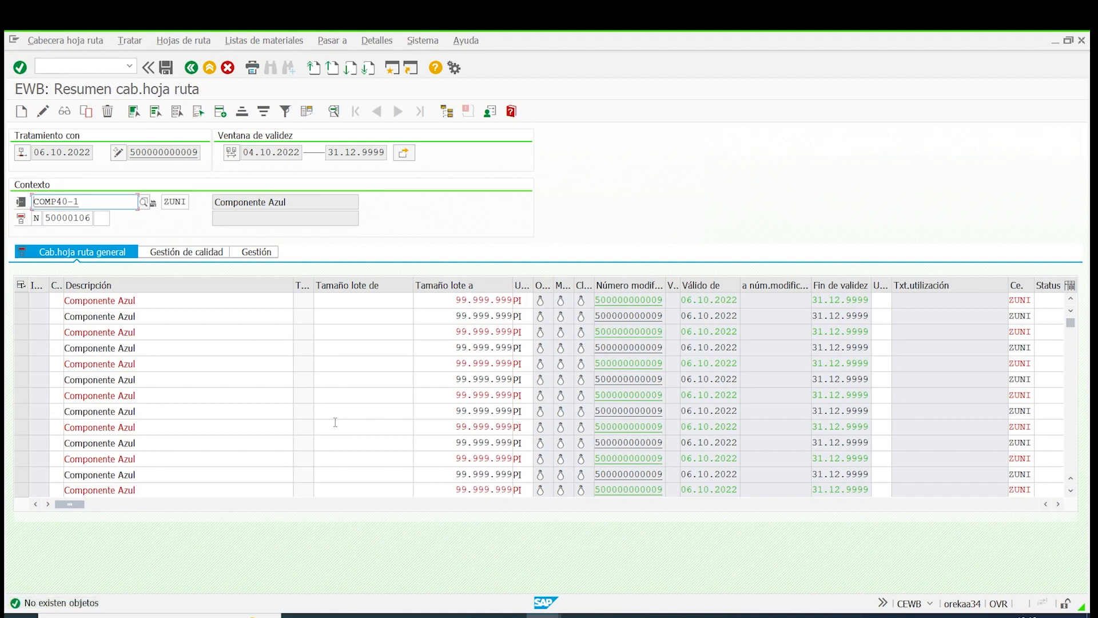
left_click(56, 298)
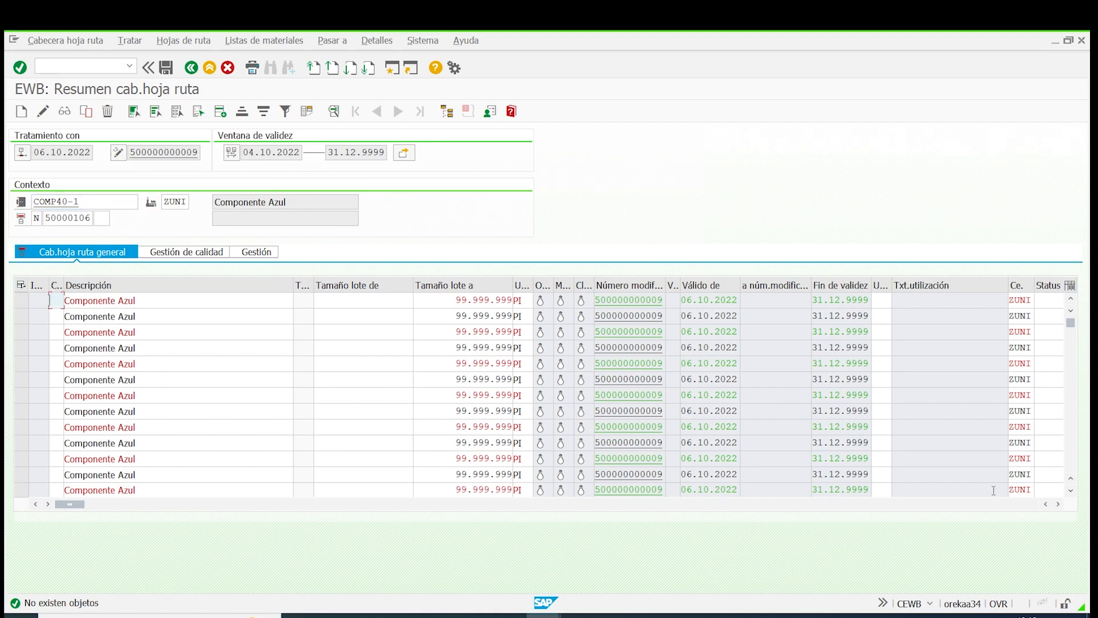
left_click(1058, 504)
left_click(1058, 504)
left_click(1058, 504)
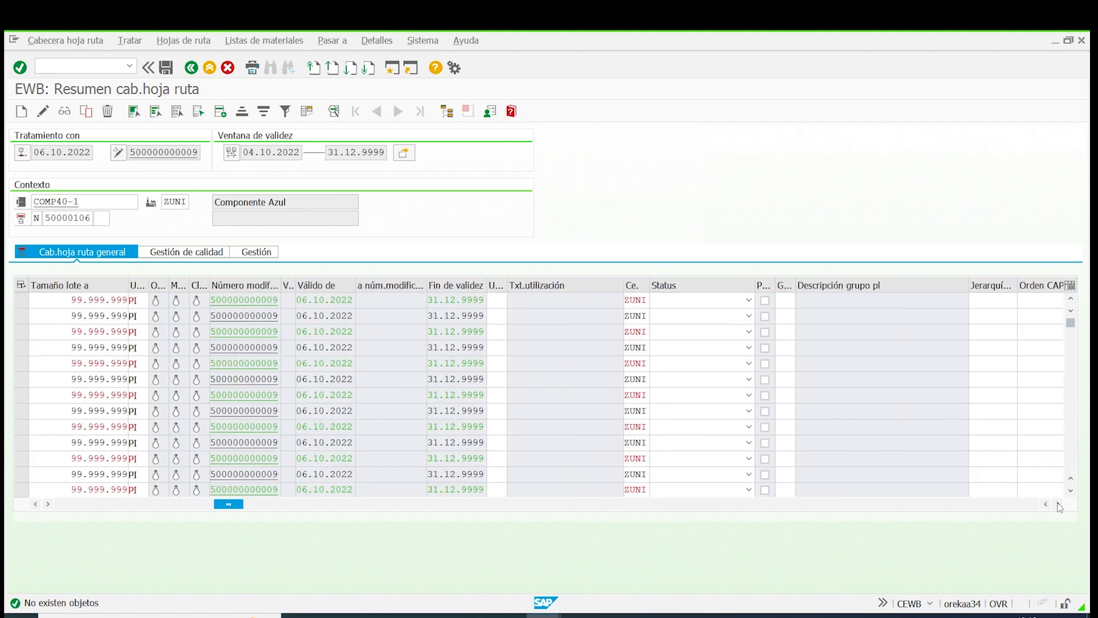
left_click(1058, 504)
left_click(1058, 504)
left_click(1058, 504)
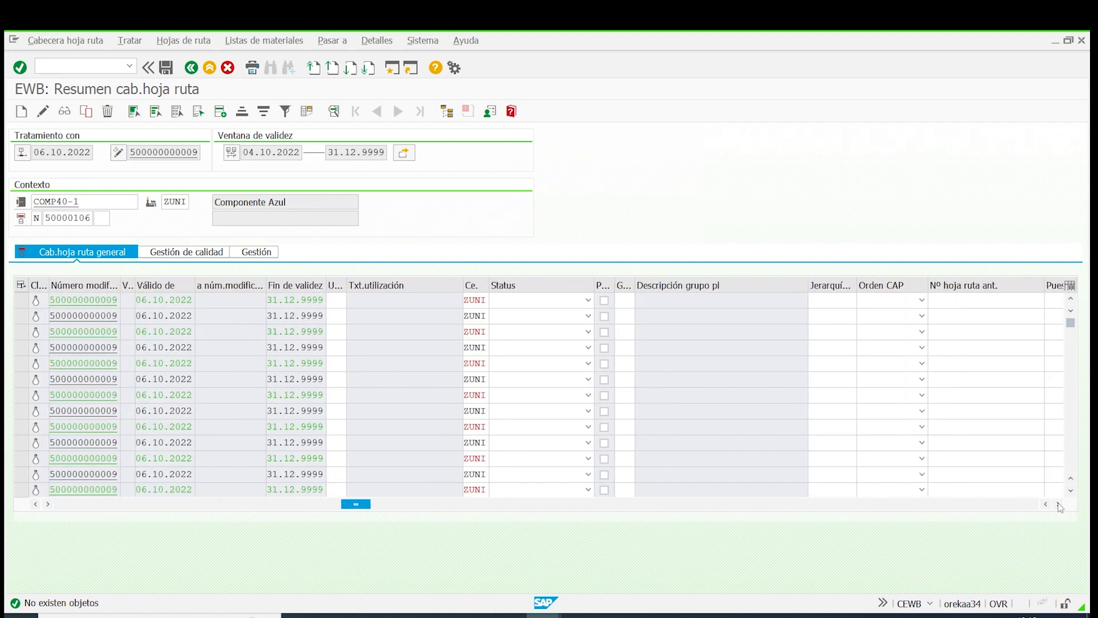
left_click_drag(357, 504, 78, 518)
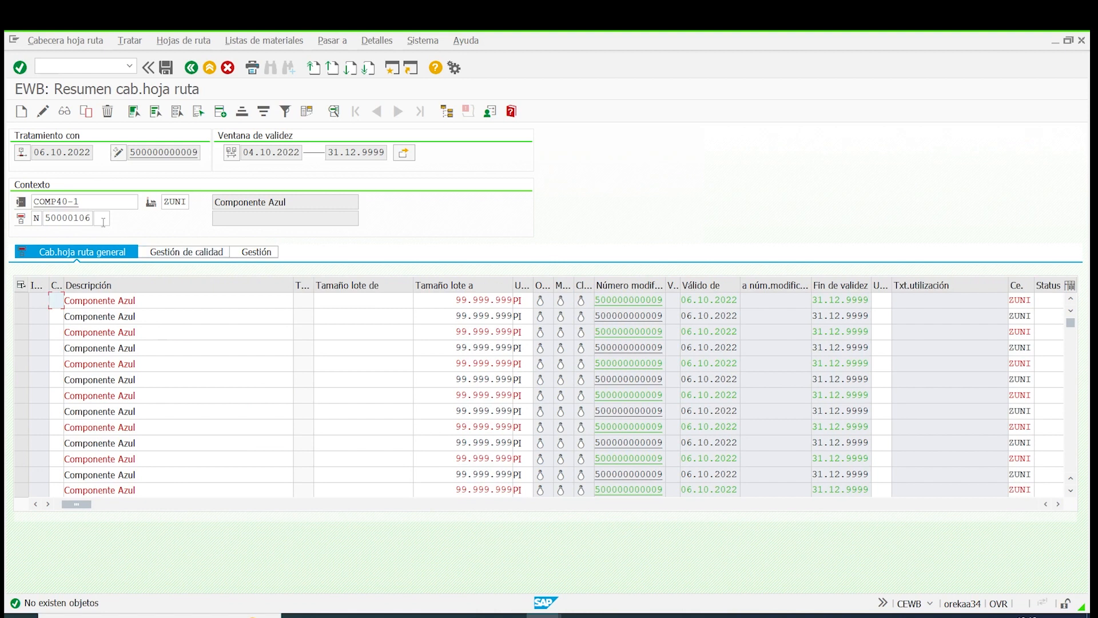
Step: Exit the routing header overview and return to the SAP Easy Access start screen
left_click(18, 117)
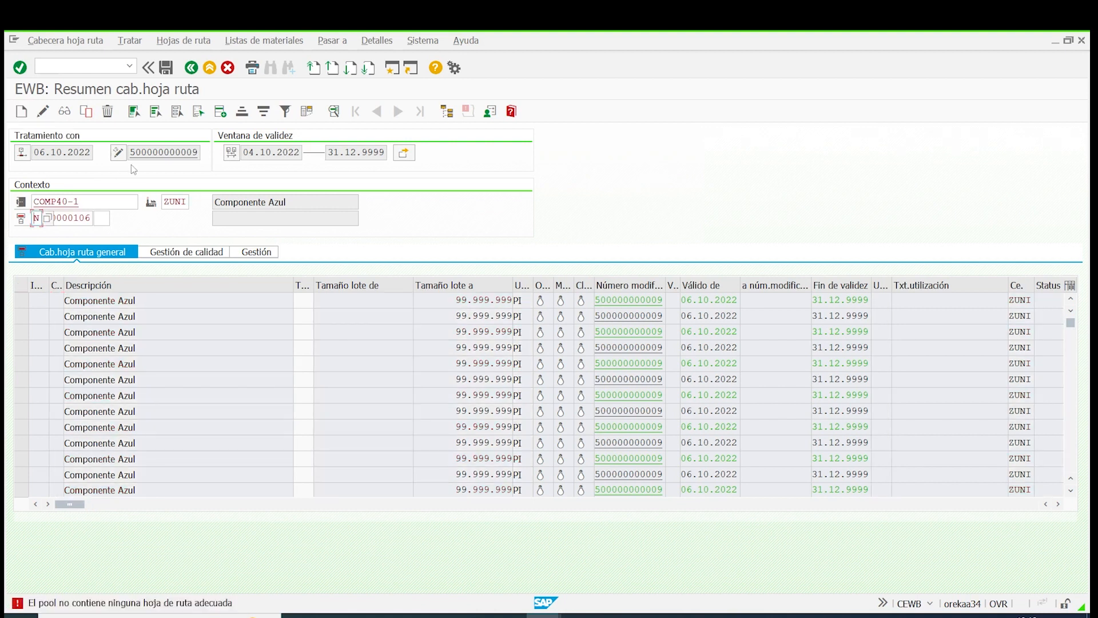
left_click(209, 67)
left_click(231, 296)
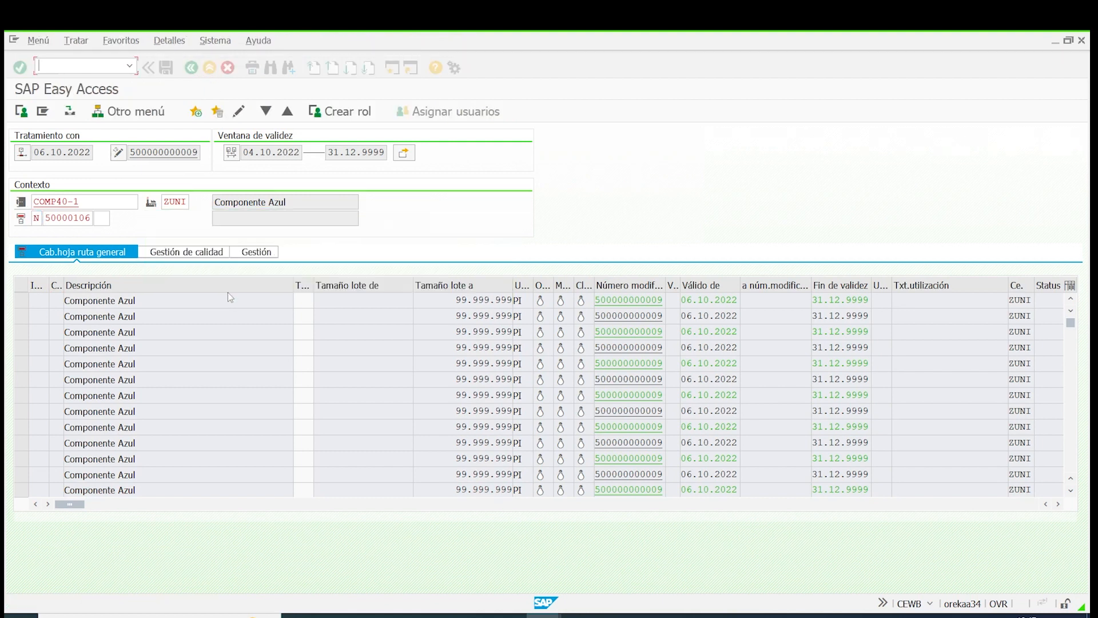
Step: Start transaction CEWB again and choose SAP_OPERATION as the current work area
left_click(130, 66)
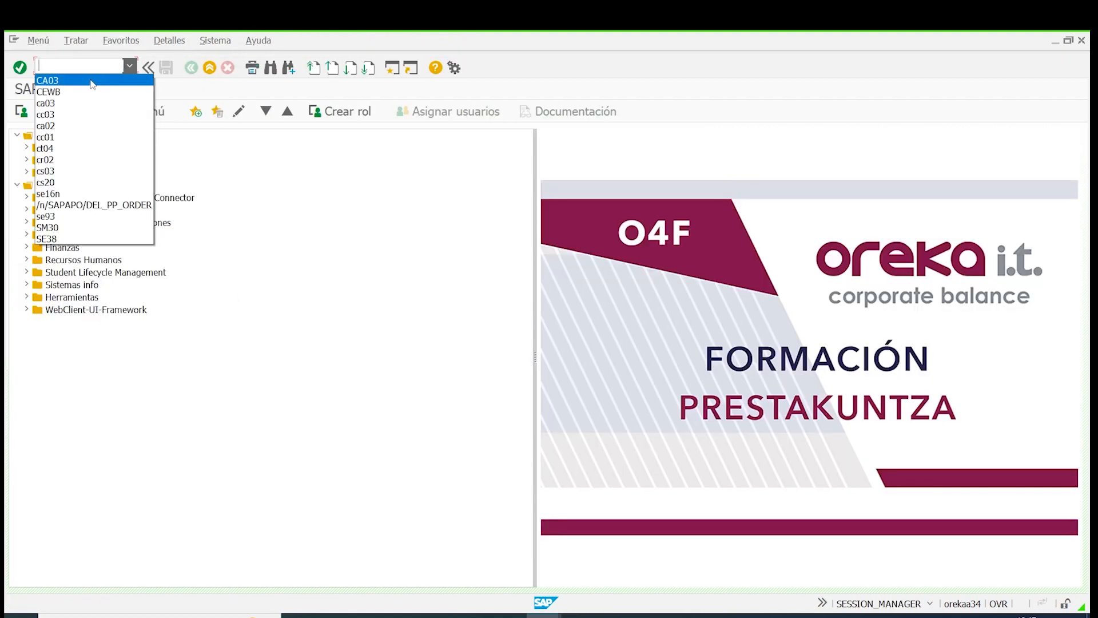
left_click(42, 88)
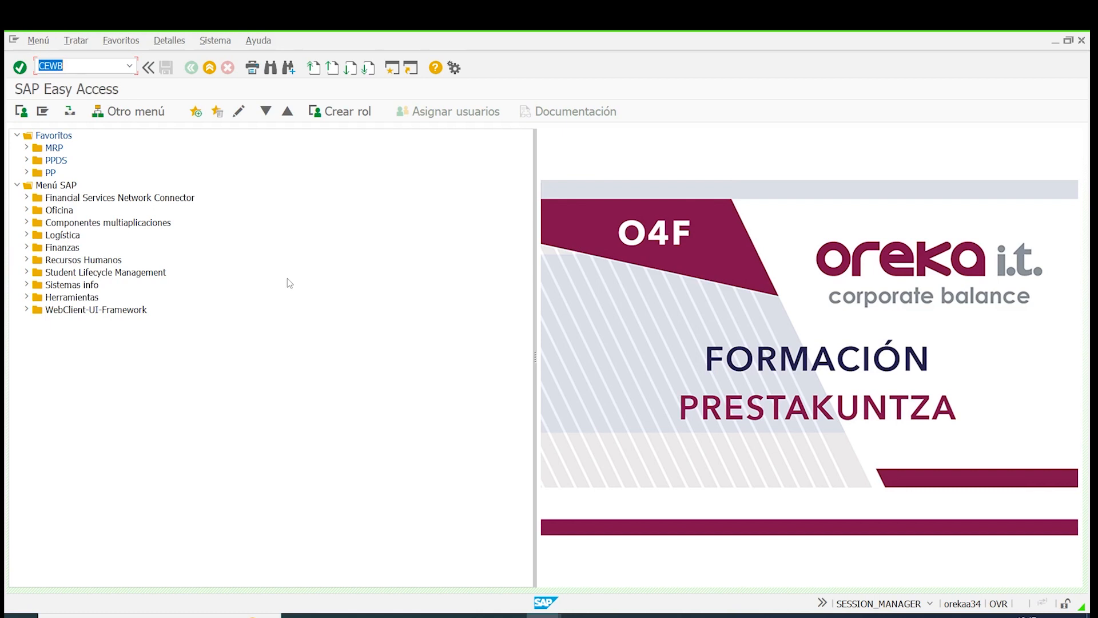
left_click(20, 67)
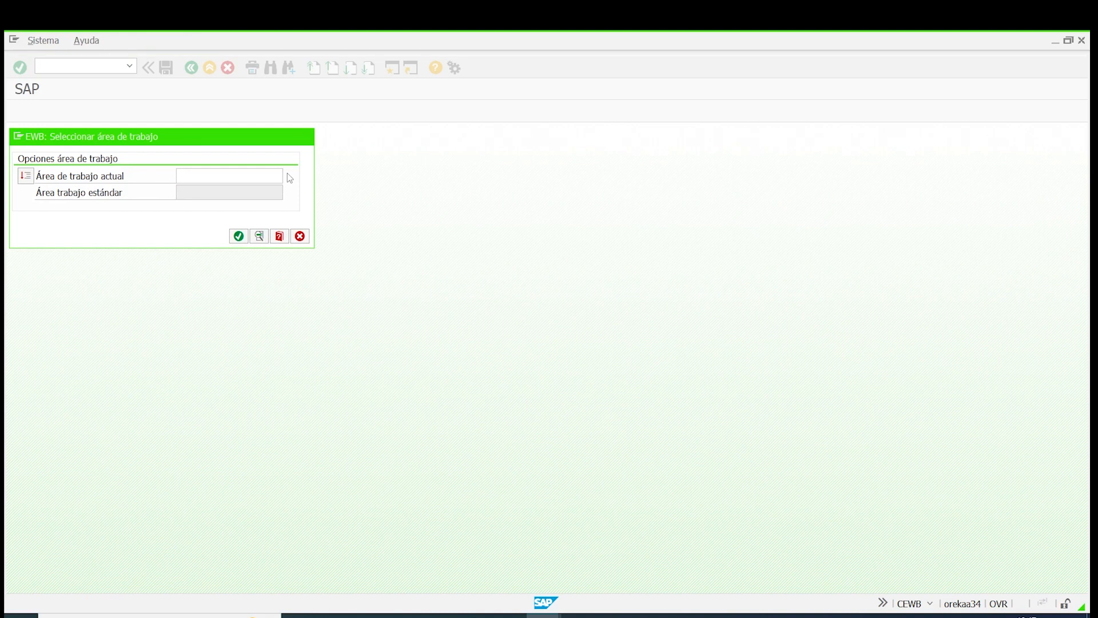
left_click(288, 175)
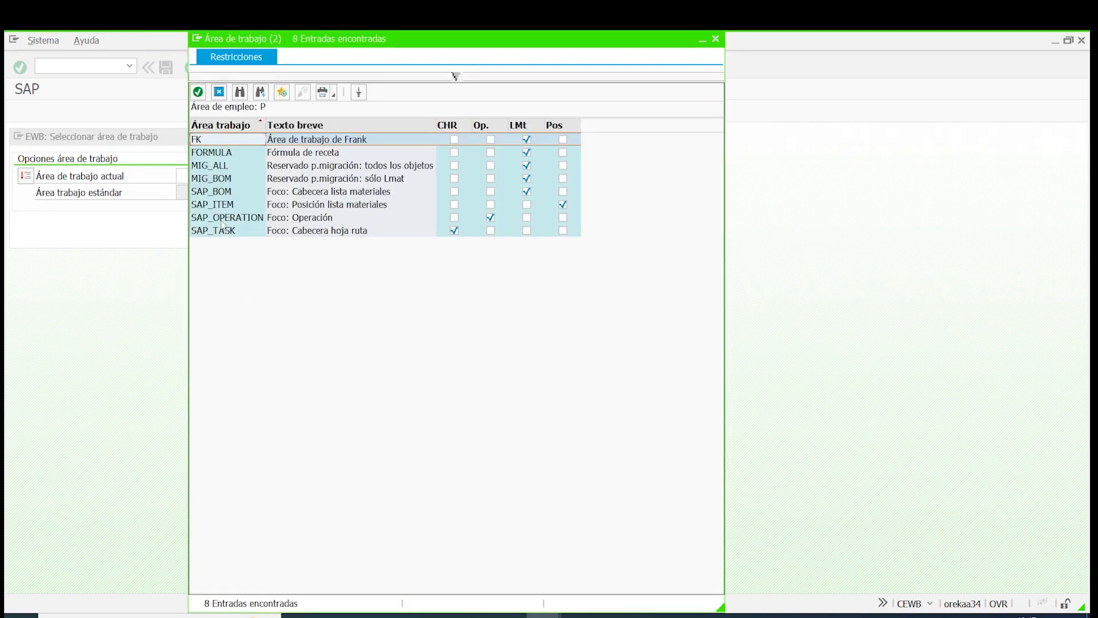
double_click(209, 218)
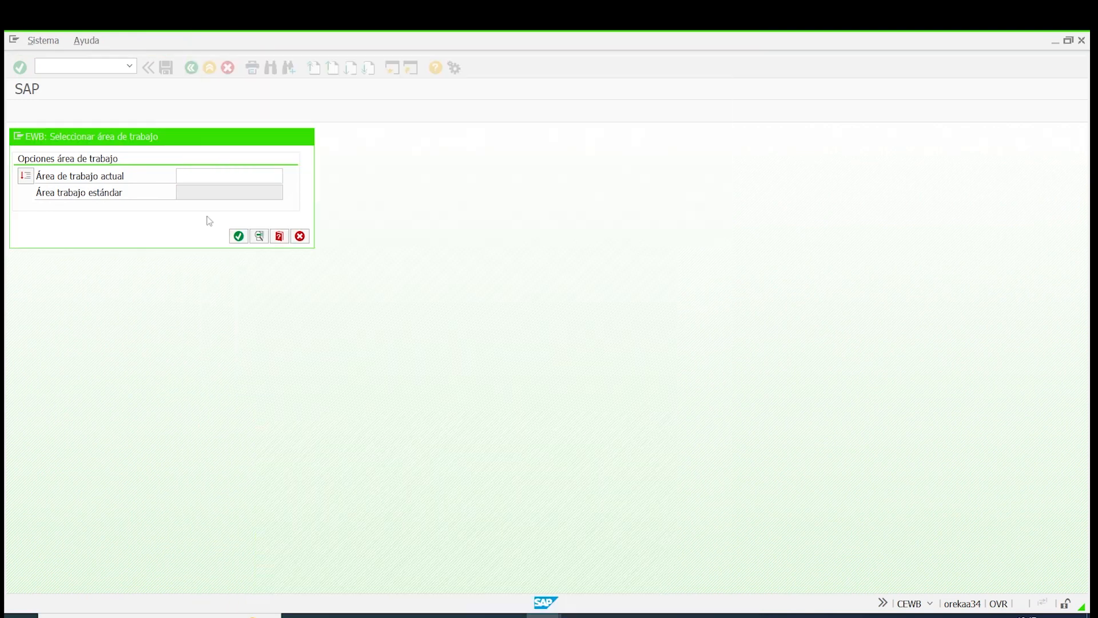
left_click(239, 236)
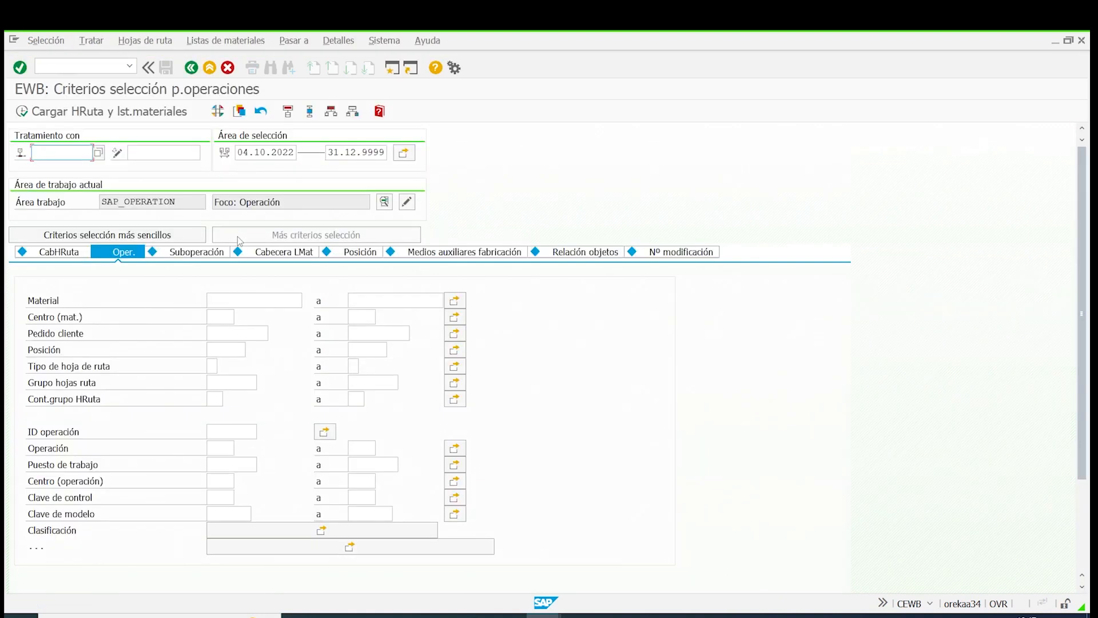
left_click(148, 155)
left_click(205, 153)
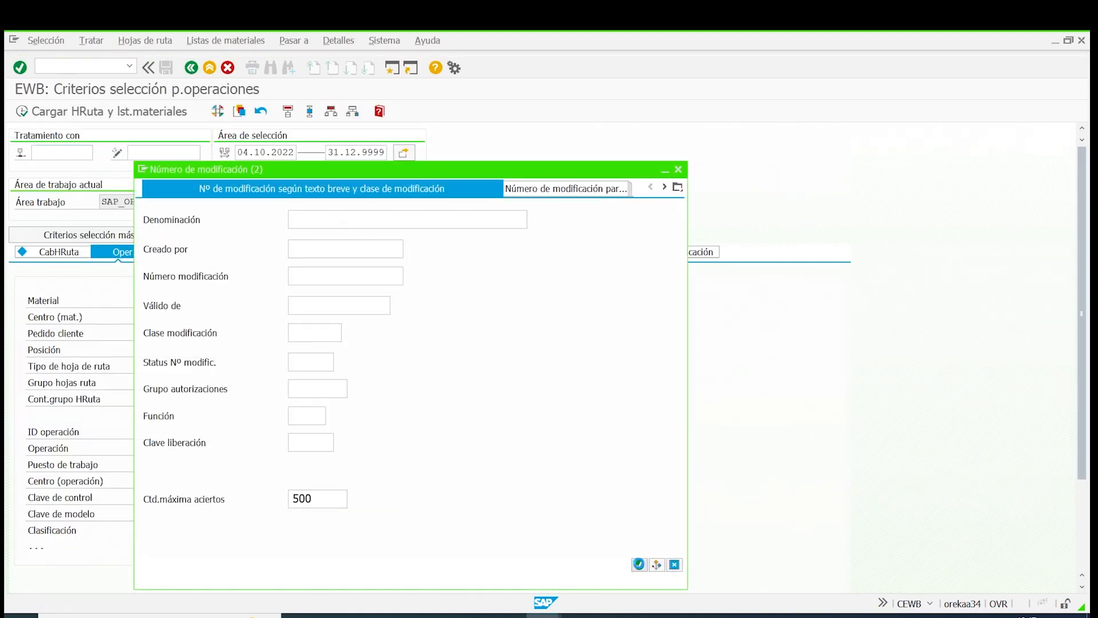
left_click(639, 564)
double_click(366, 123)
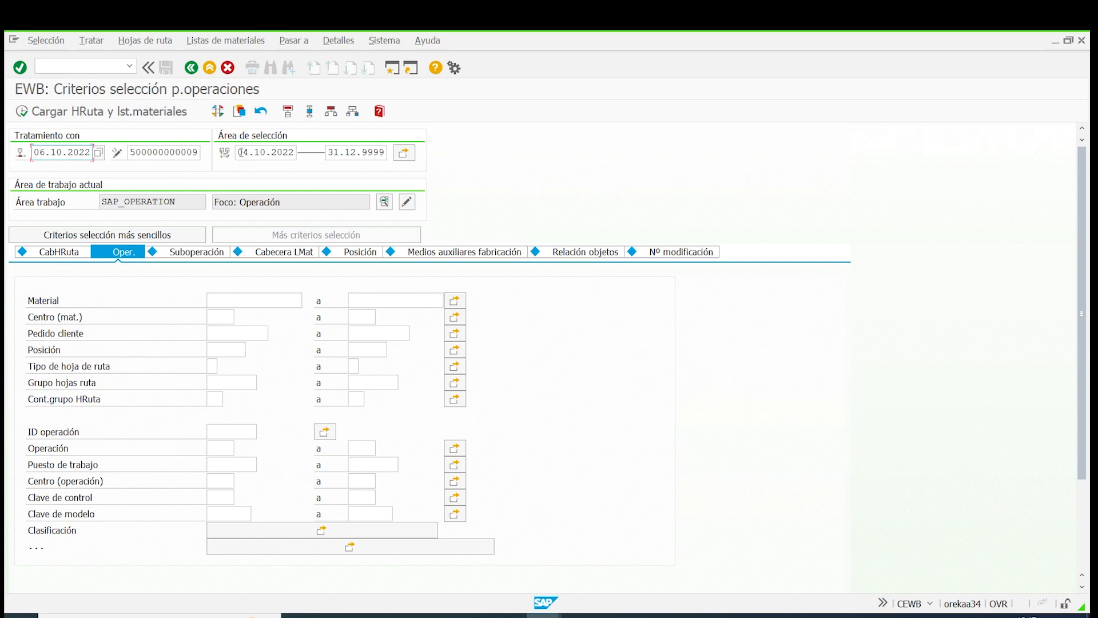
left_click_drag(241, 151, 295, 152)
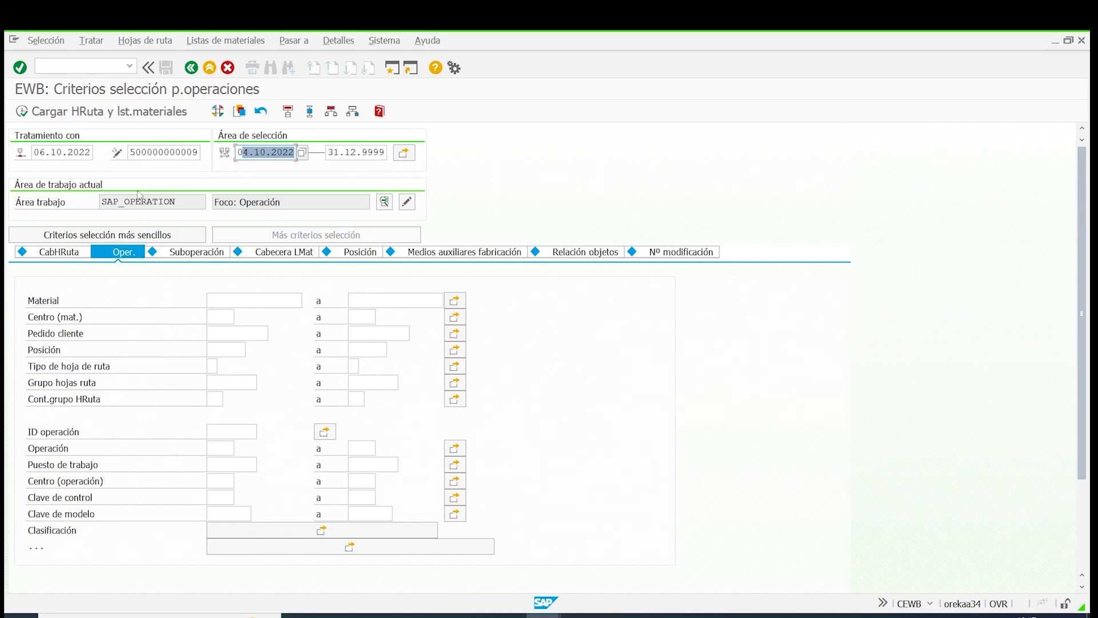
left_click(44, 235)
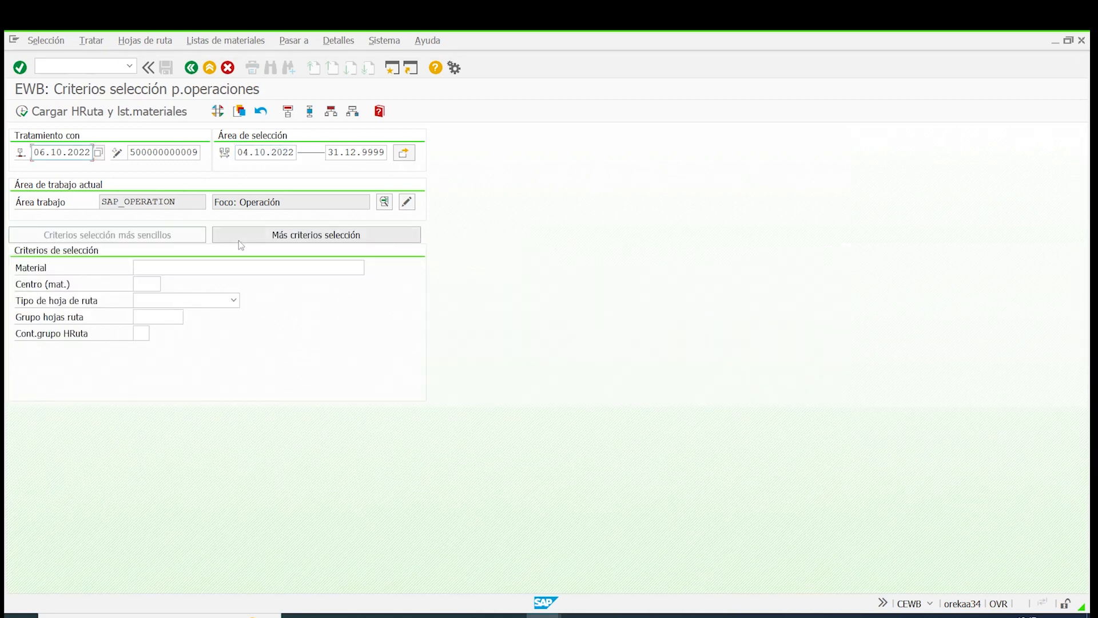
left_click(241, 243)
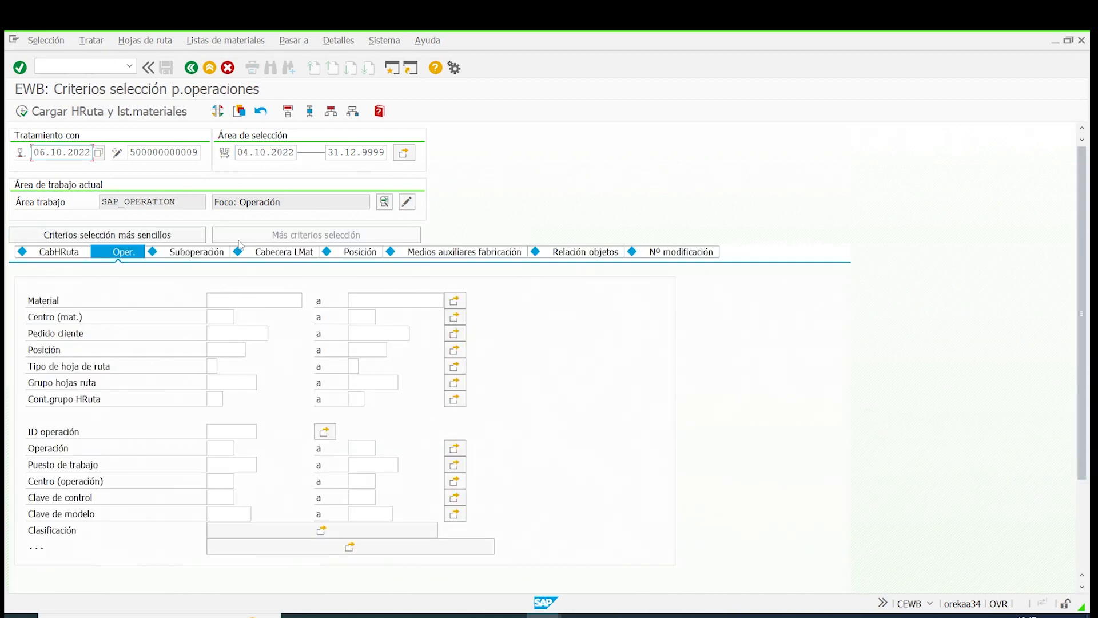
Step: In the routing header criteria, select materials COMP40-1 and COMP40-2 and set the material plant to ZUNI
left_click(59, 257)
left_click(232, 300)
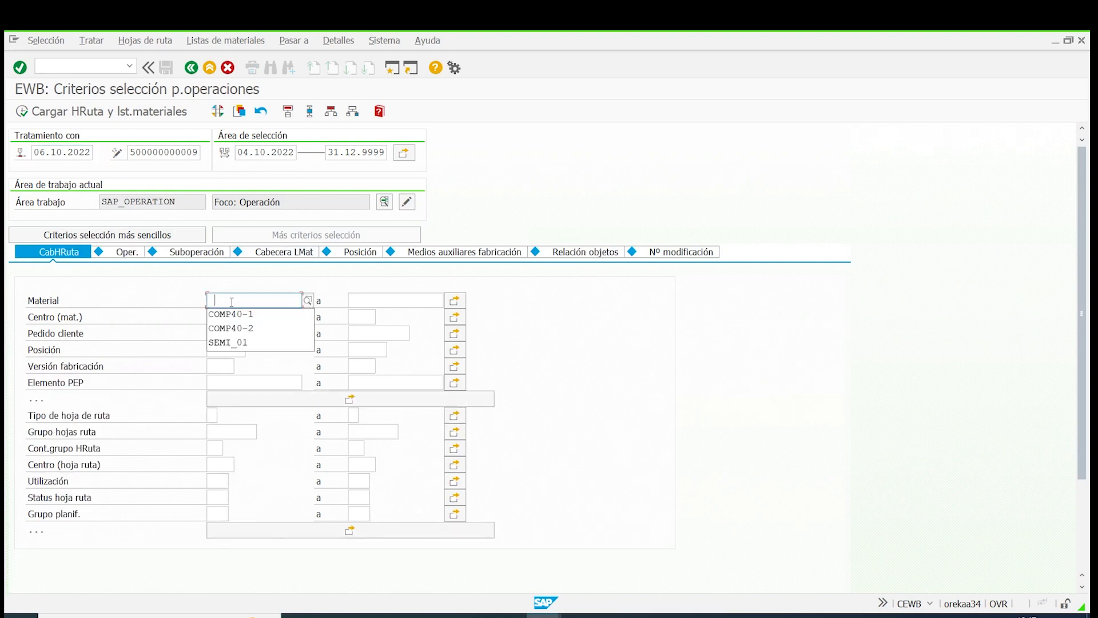
left_click(231, 315)
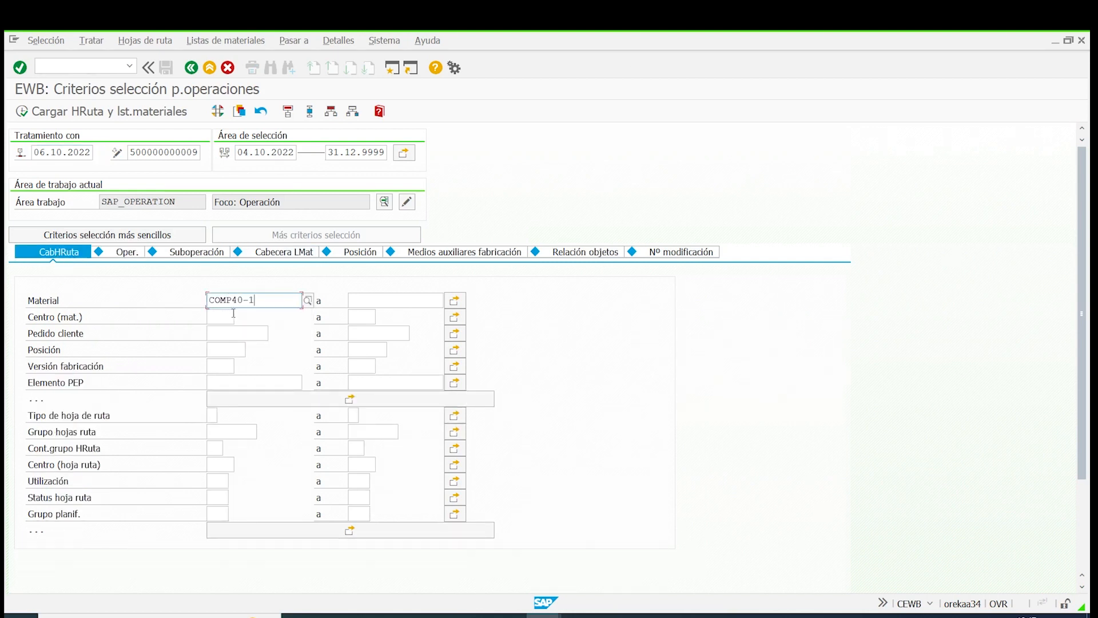
left_click(454, 301)
left_click(146, 241)
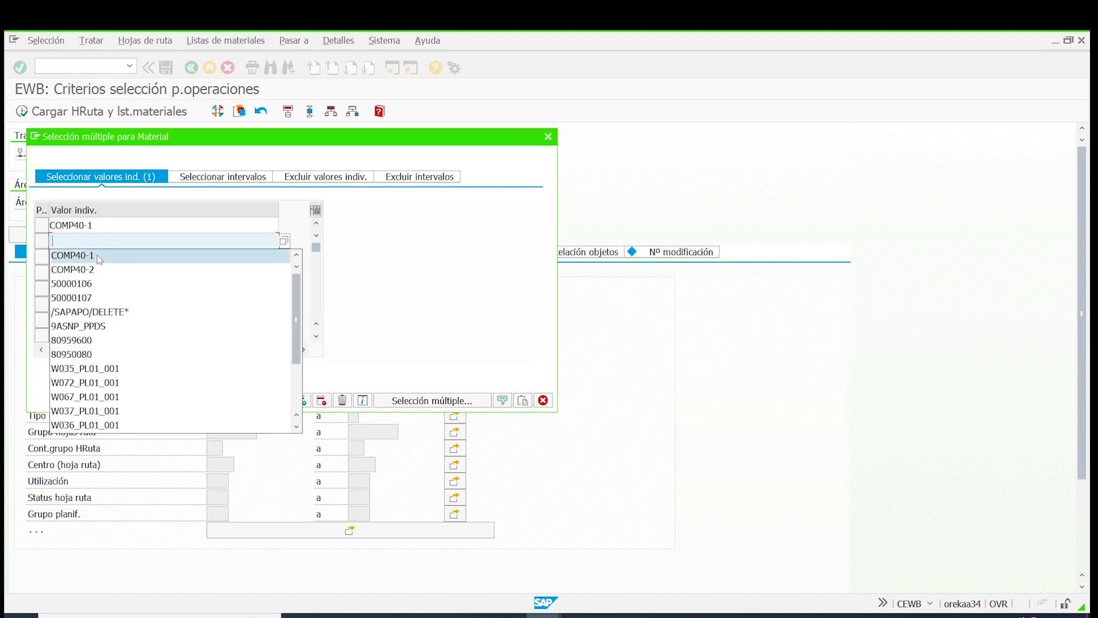
left_click(146, 269)
left_click(240, 401)
left_click(221, 317)
type("ZUNI")
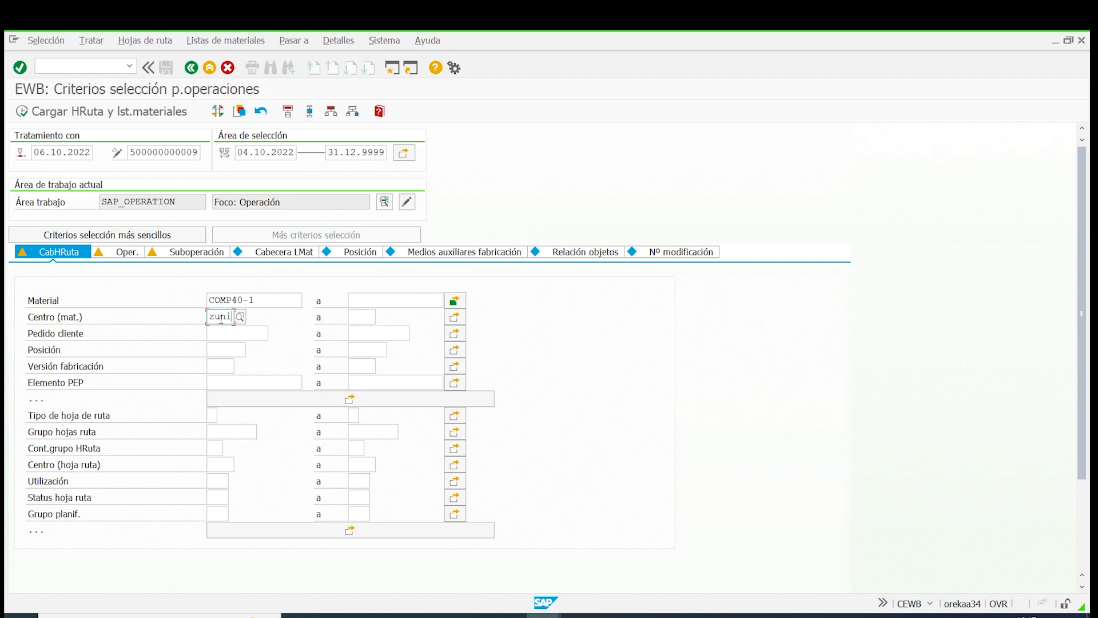
Step: Open a new SAP session and start transaction CA03 in it
left_click(14, 39)
left_click(46, 156)
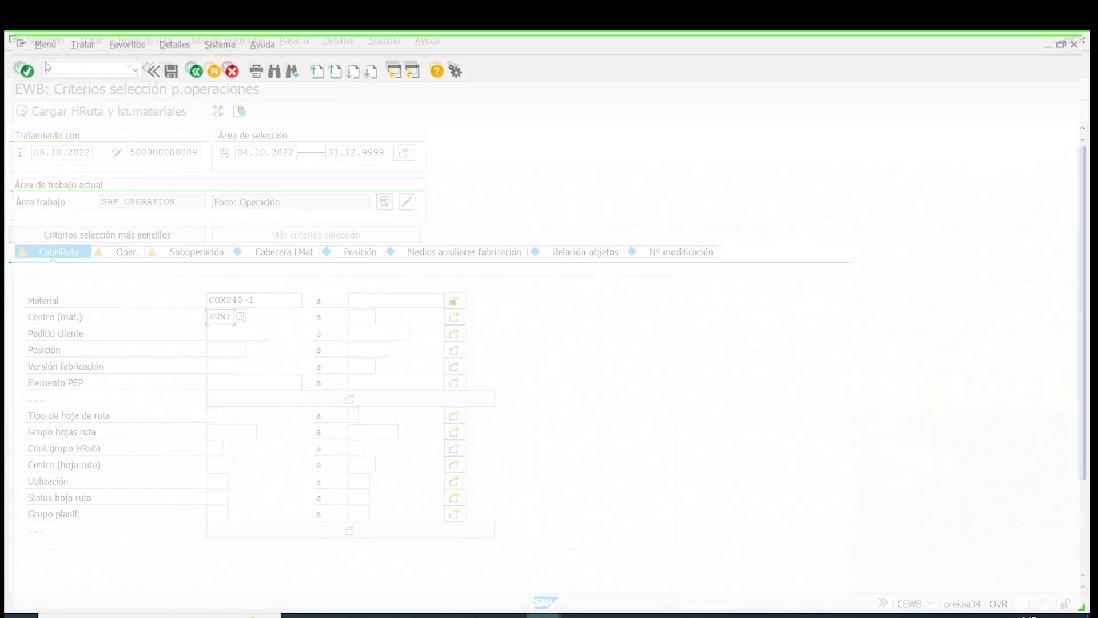
type("CA03")
key("Return")
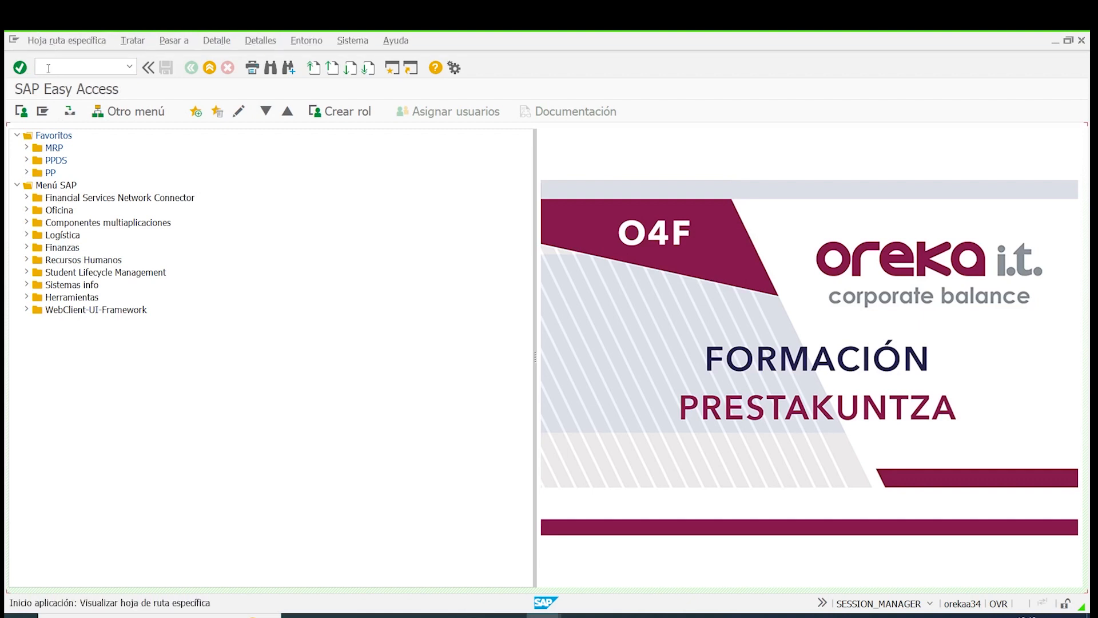
Step: Display the routings of material COMP40-1, leaving the routing group empty
type("1")
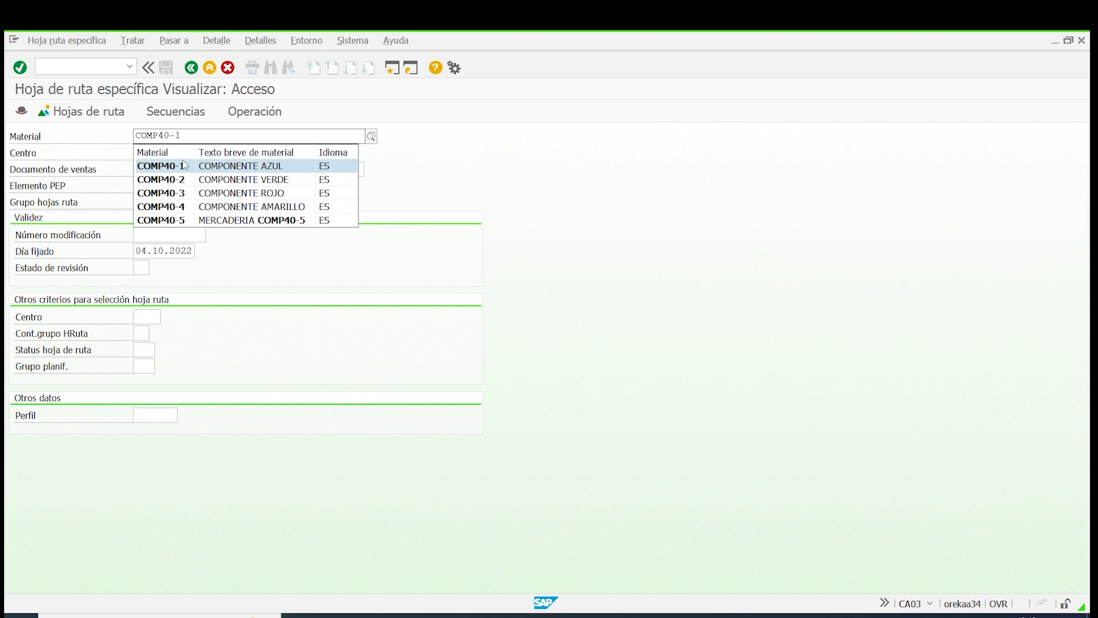
left_click(184, 165)
left_click_drag(180, 204, 43, 211)
key("Delete")
key("Return")
Step: Open both COMP40-1 routings in turn to check the work centre of operation 0010, and return to the routing overview
double_click(34, 203)
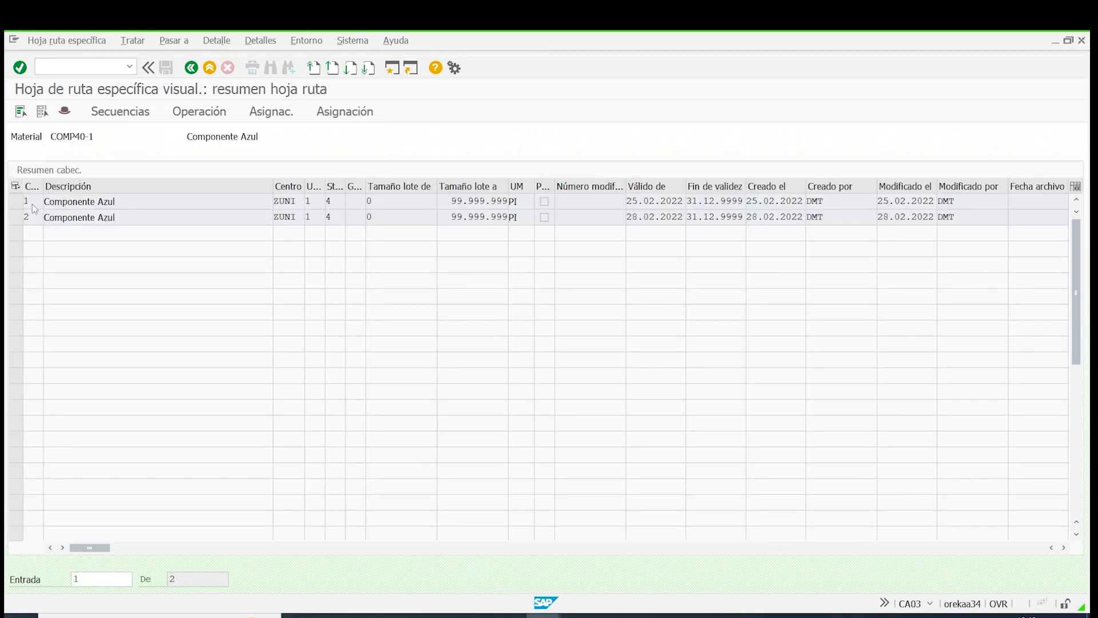
left_click(192, 68)
left_click(192, 68)
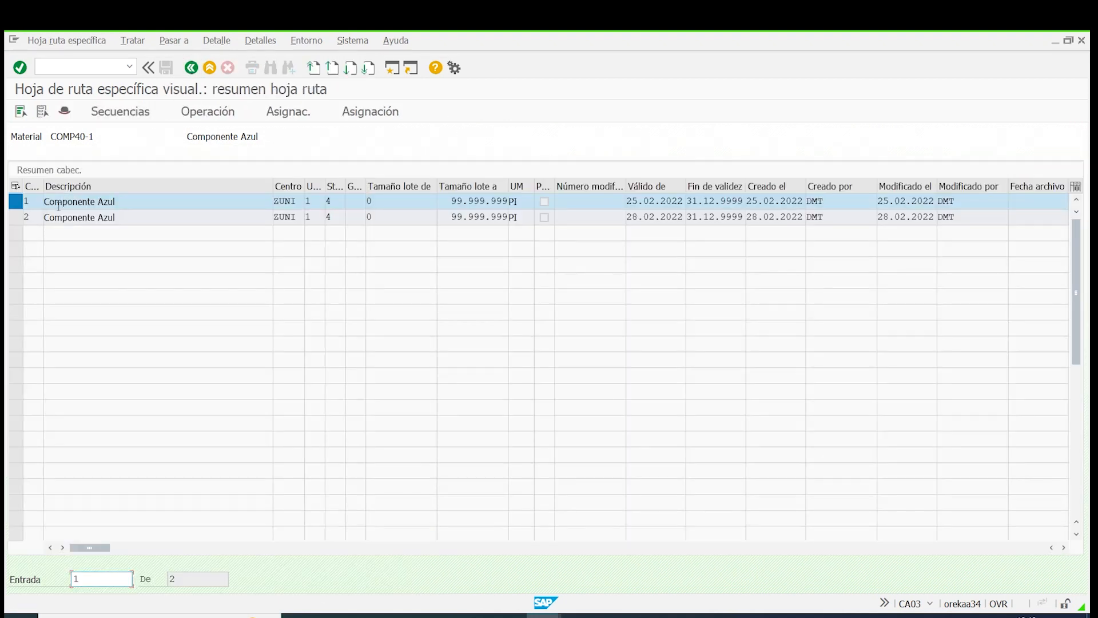
double_click(35, 216)
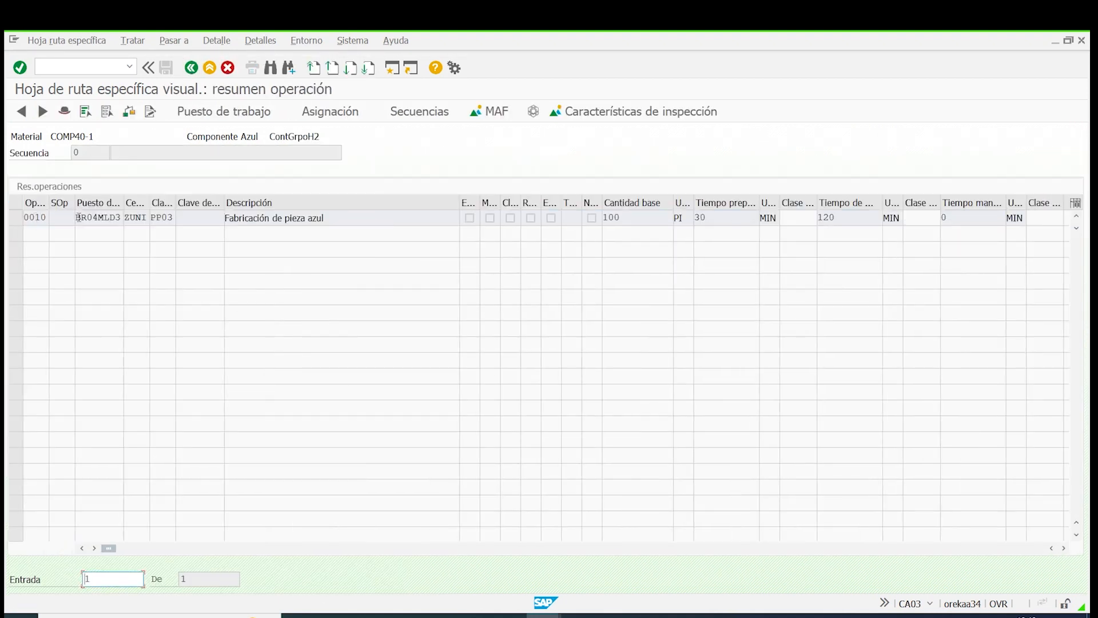
left_click(78, 216)
left_click(192, 68)
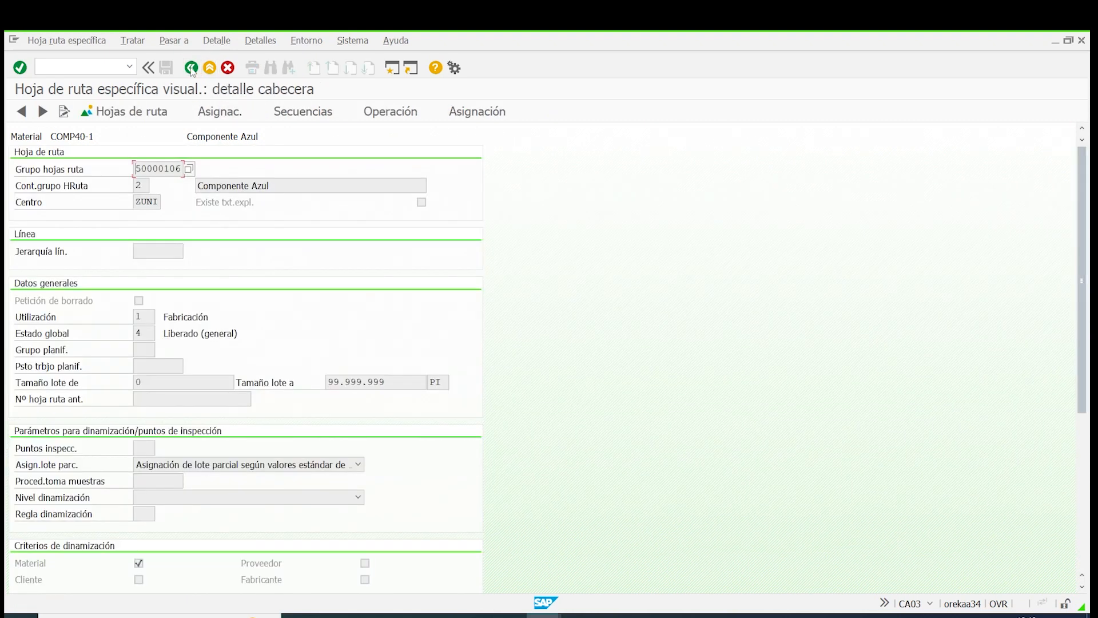
left_click(192, 68)
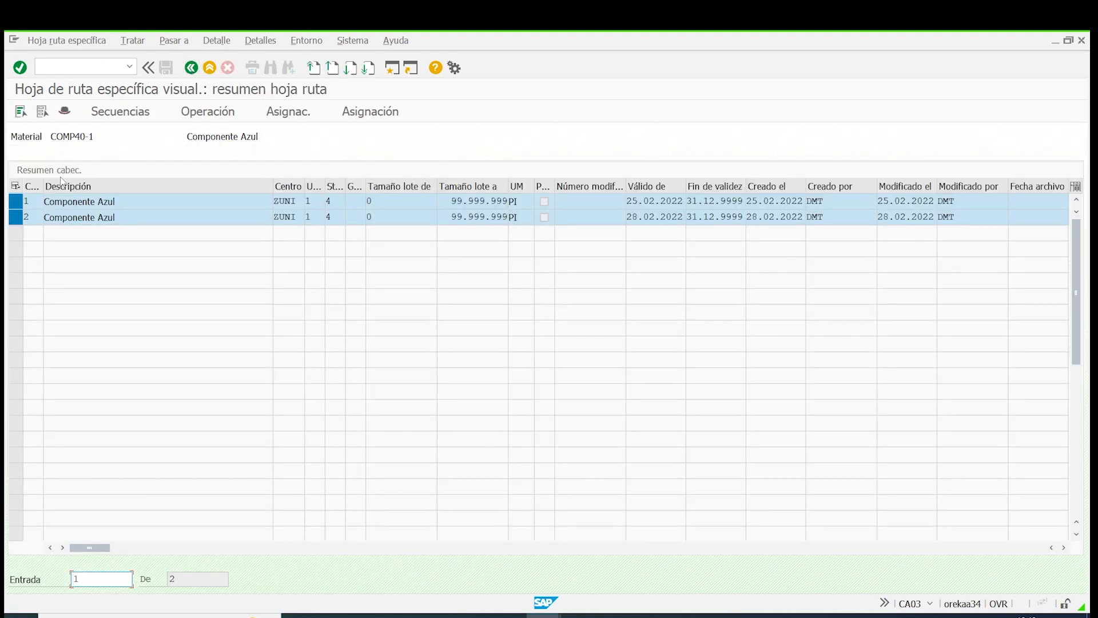
Step: Examine the header details of the first COMP40-1 routing for its routing group and counter
double_click(33, 203)
left_click(65, 110)
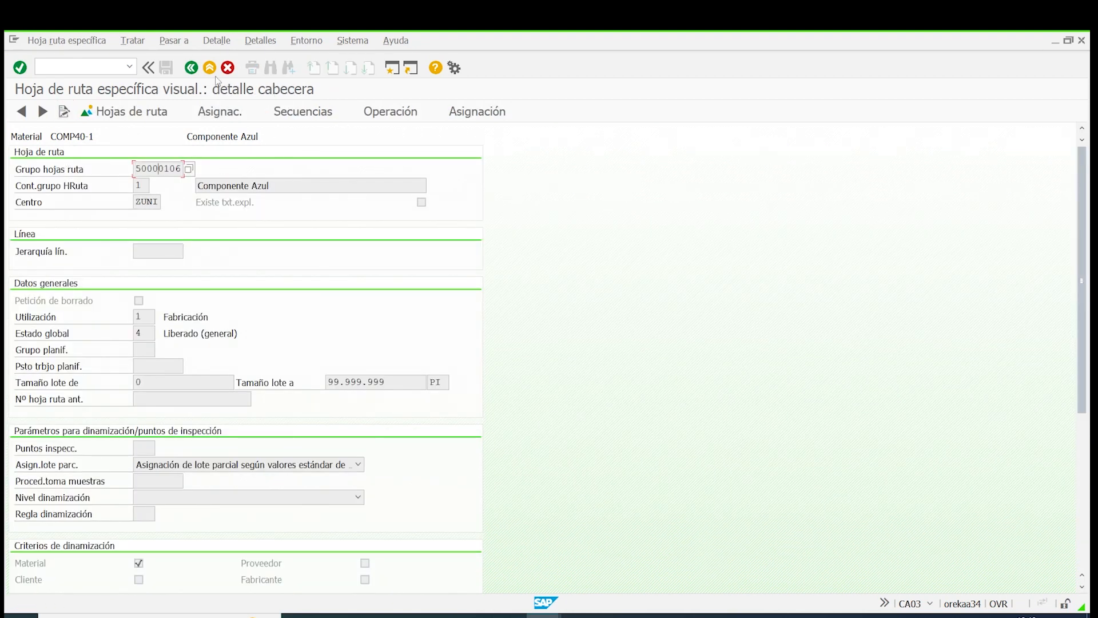
left_click(192, 68)
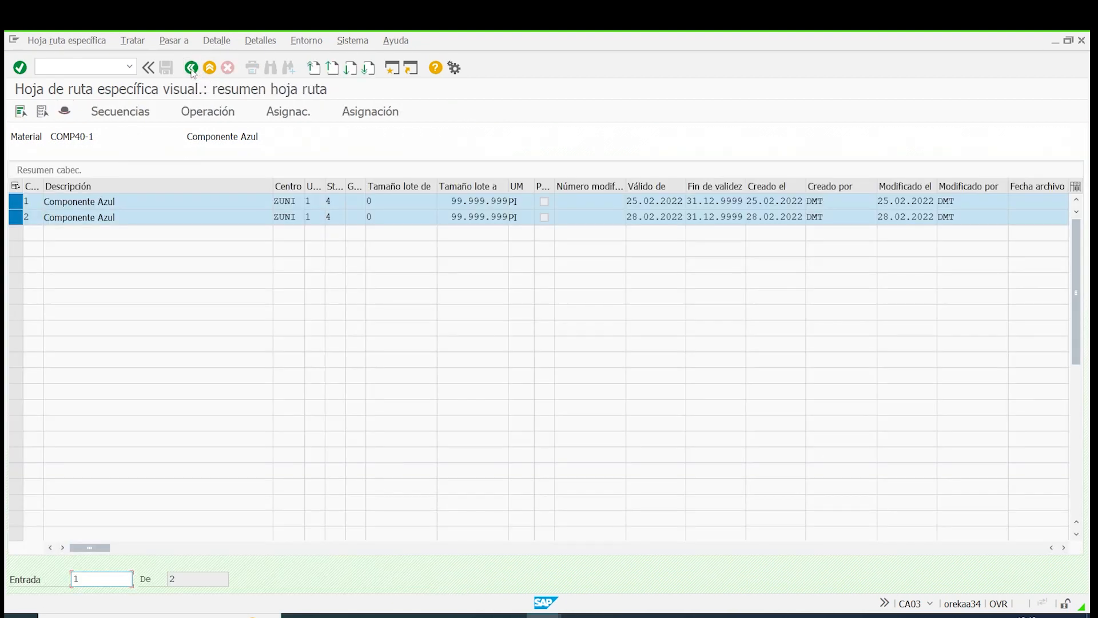
Step: Display the routings of material COMP40-2 in plant ZUNI, leaving the routing group empty
left_click(192, 68)
left_click(176, 137)
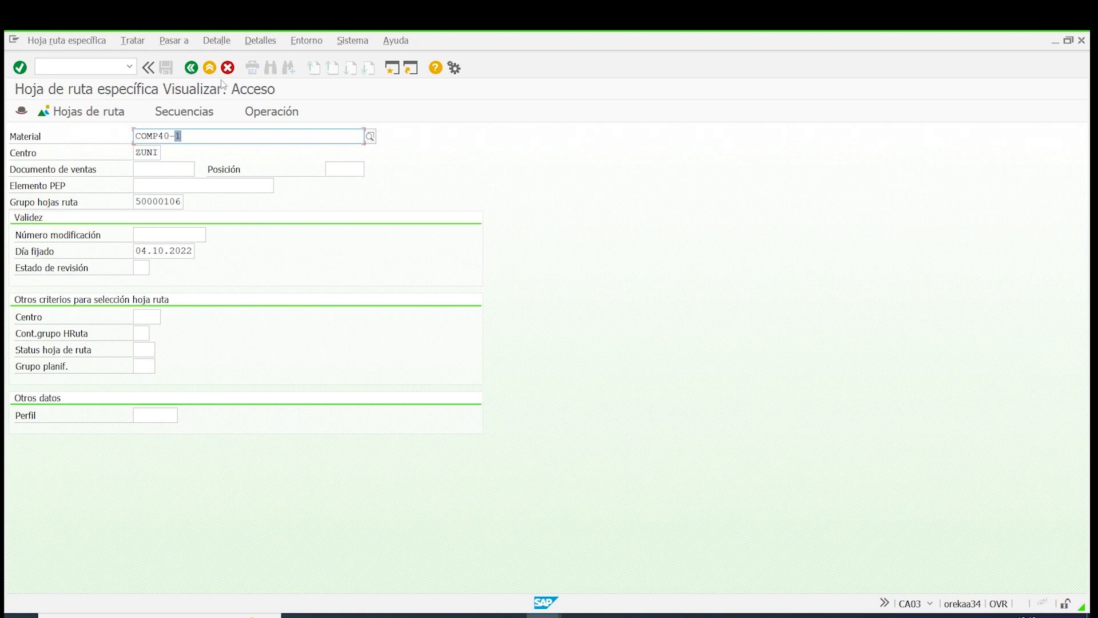
type("2")
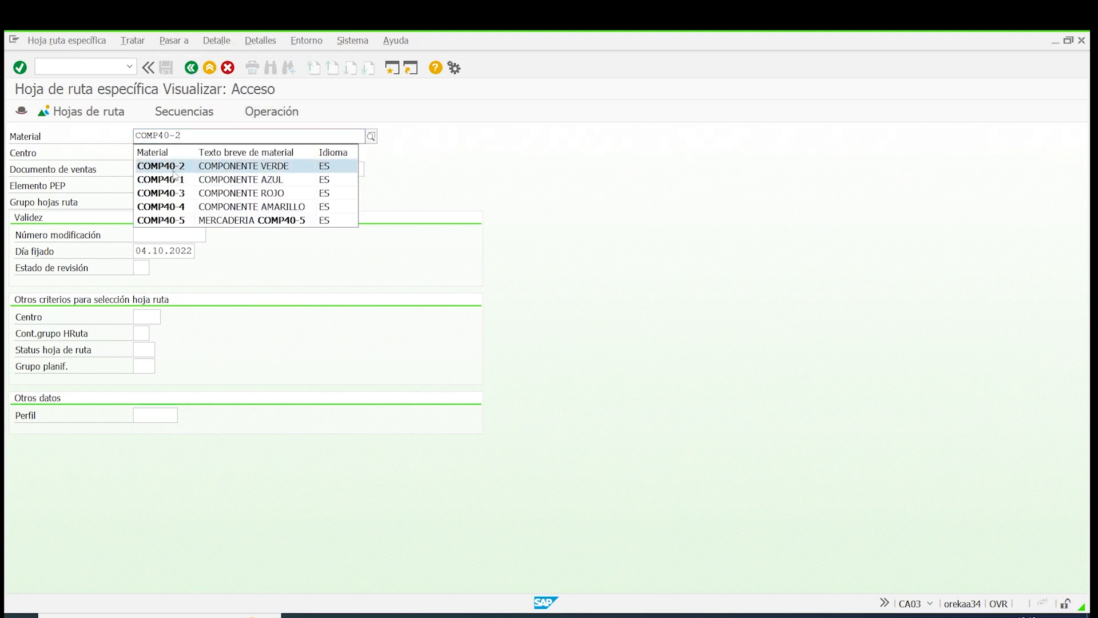
left_click(173, 168)
left_click_drag(182, 203, 8, 153)
key("Delete")
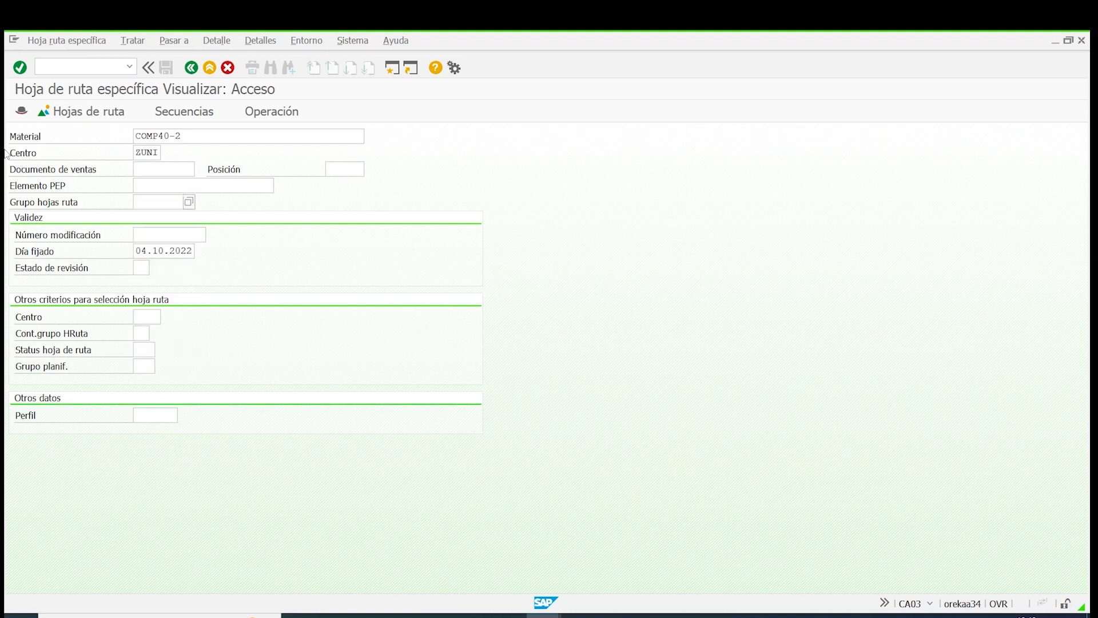
key("Return")
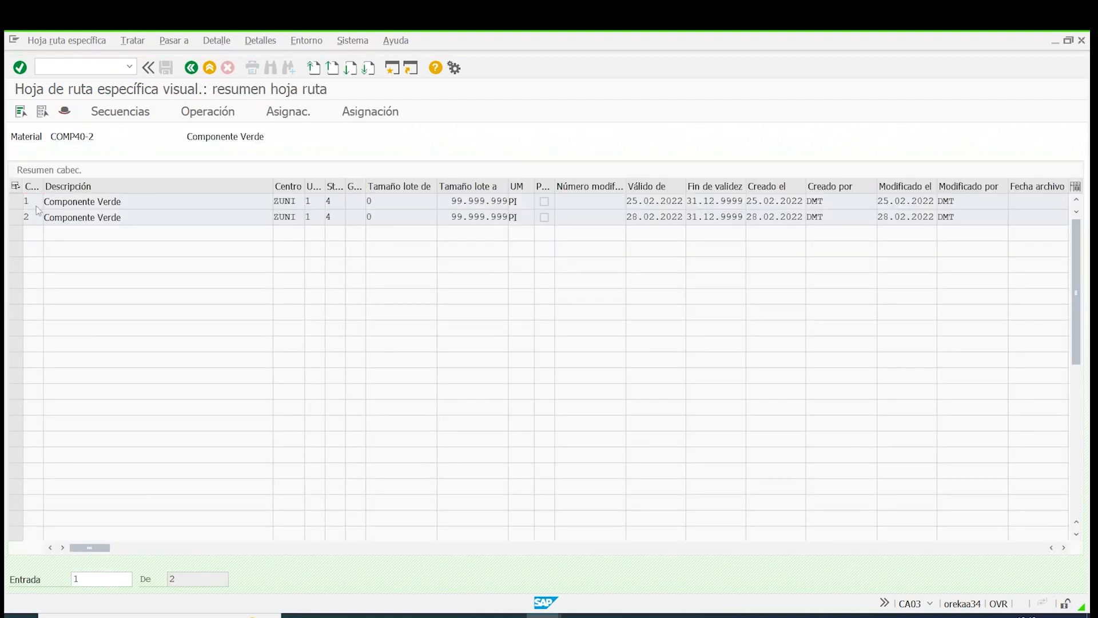
Step: Open both COMP40-2 routings in turn to check their operation 0010 work centre, and return to the routing overview
double_click(38, 205)
left_click(190, 68)
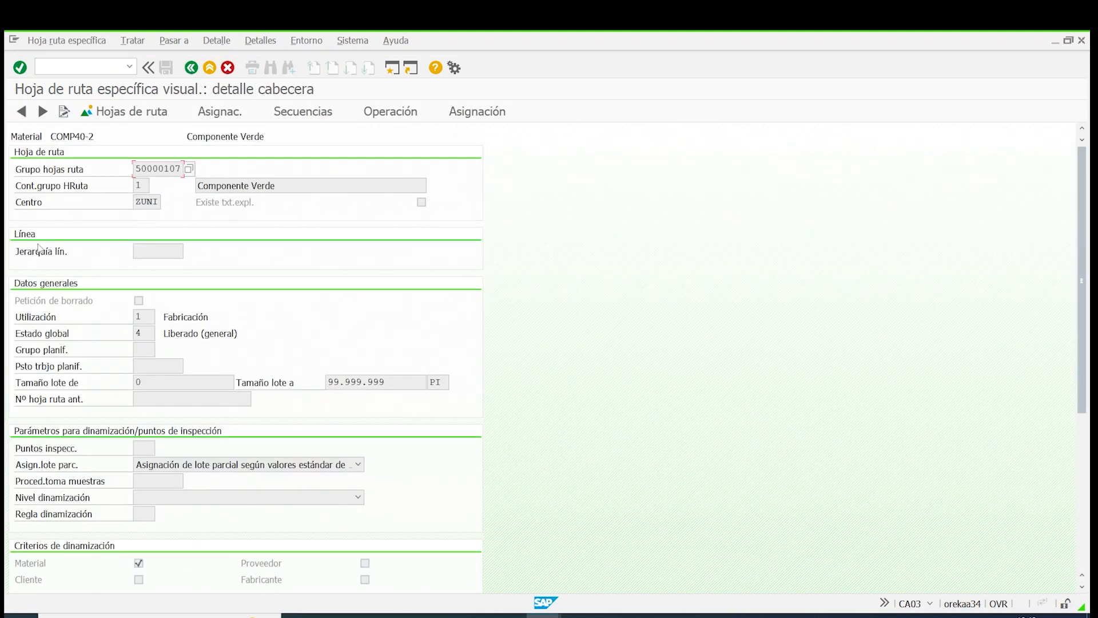
left_click(190, 68)
double_click(38, 220)
left_click_drag(78, 220, 123, 219)
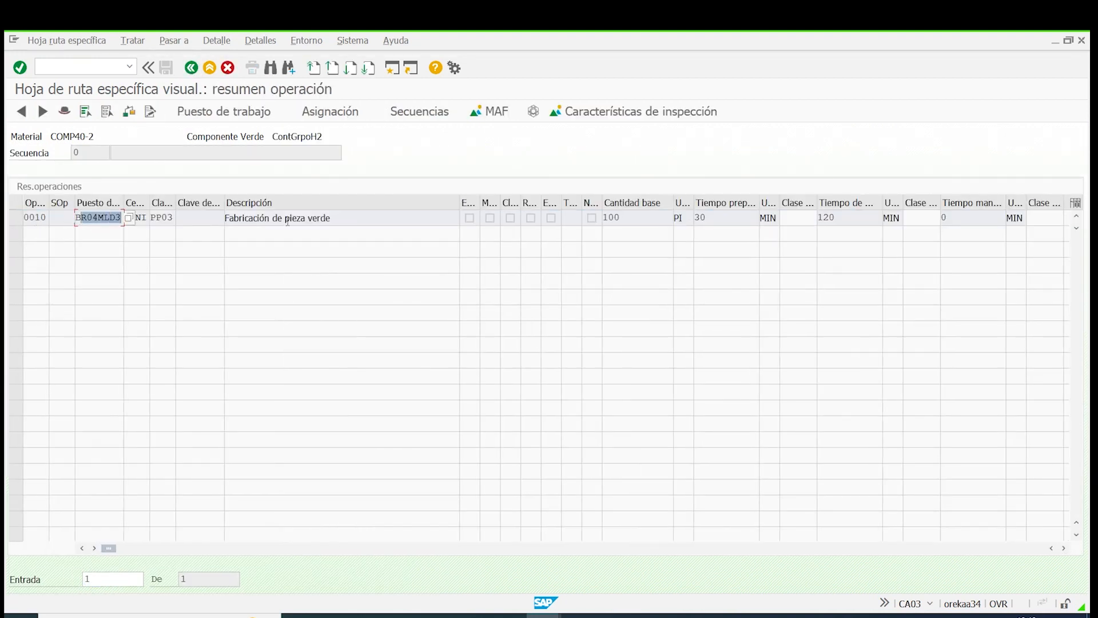
left_click(190, 68)
left_click(190, 69)
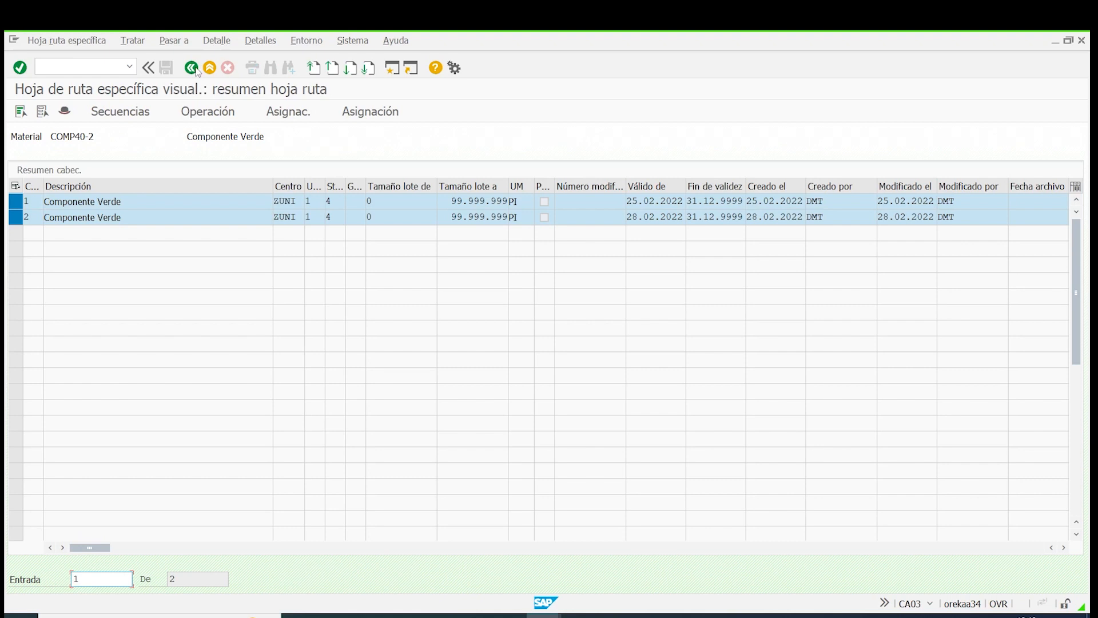
Step: Set the key date to 06.10.2022 and display the COMP40-2 routings again
left_click(190, 68)
left_click(145, 254)
double_click(146, 254)
type("0")
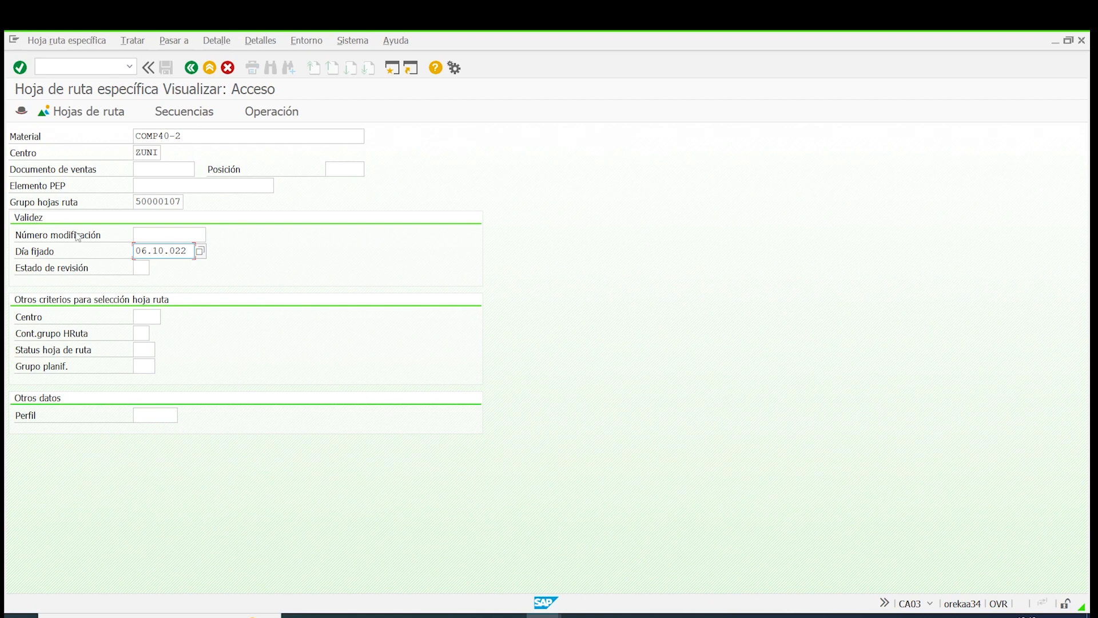
type("6.10.2022")
key("Return")
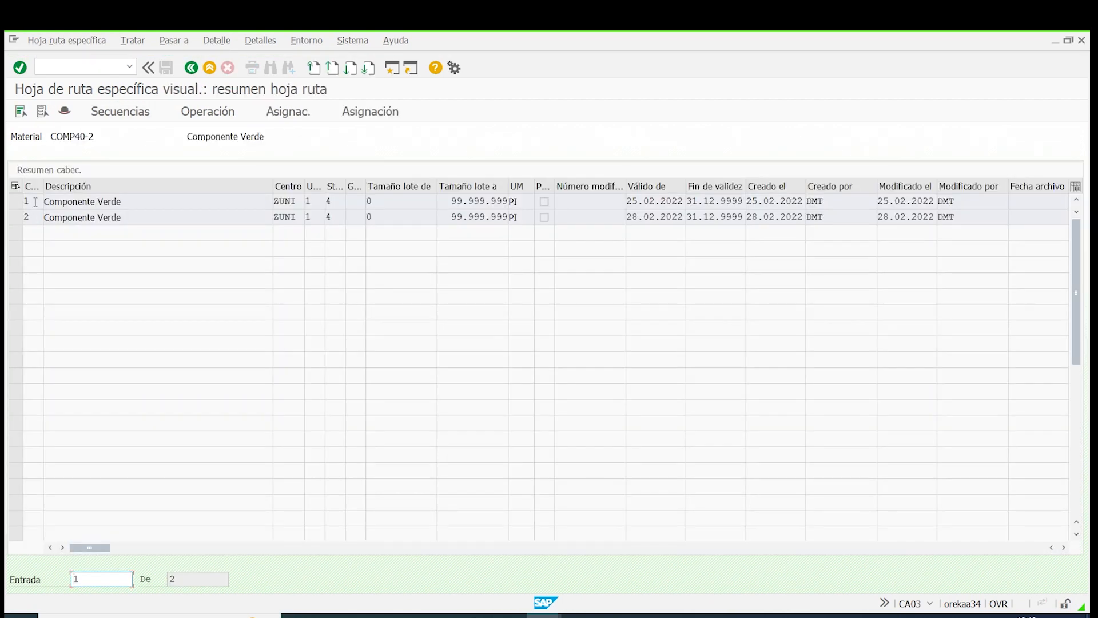
Step: Check the work centre of operation 0010 in each COMP40-2 routing valid on 06.10.2022, returning to the overview
double_click(35, 201)
double_click(81, 217)
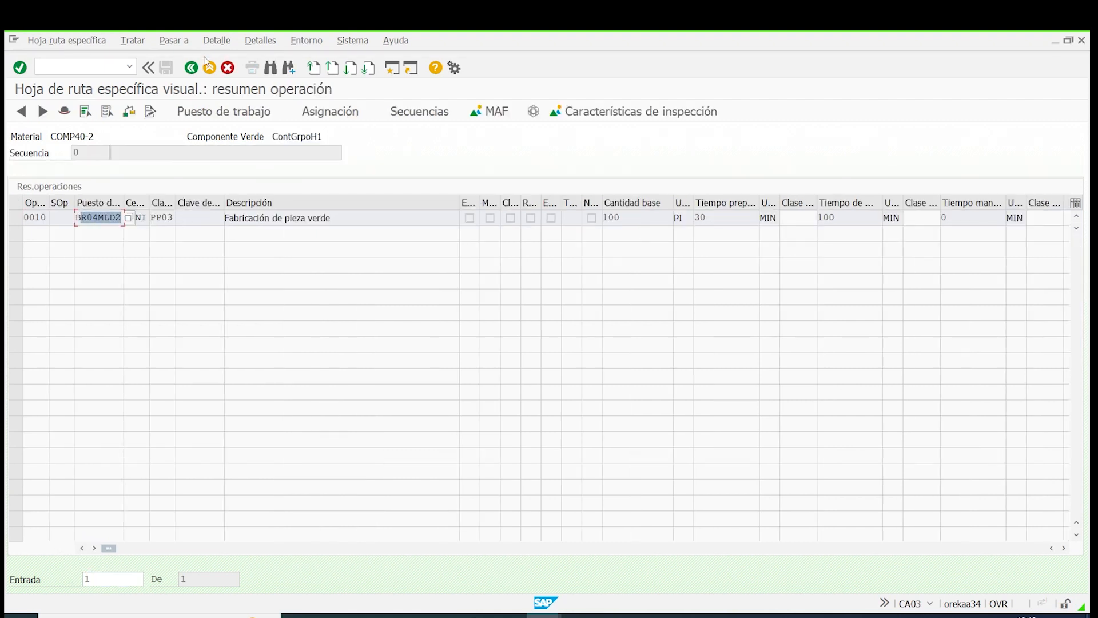
left_click(191, 68)
left_click(191, 68)
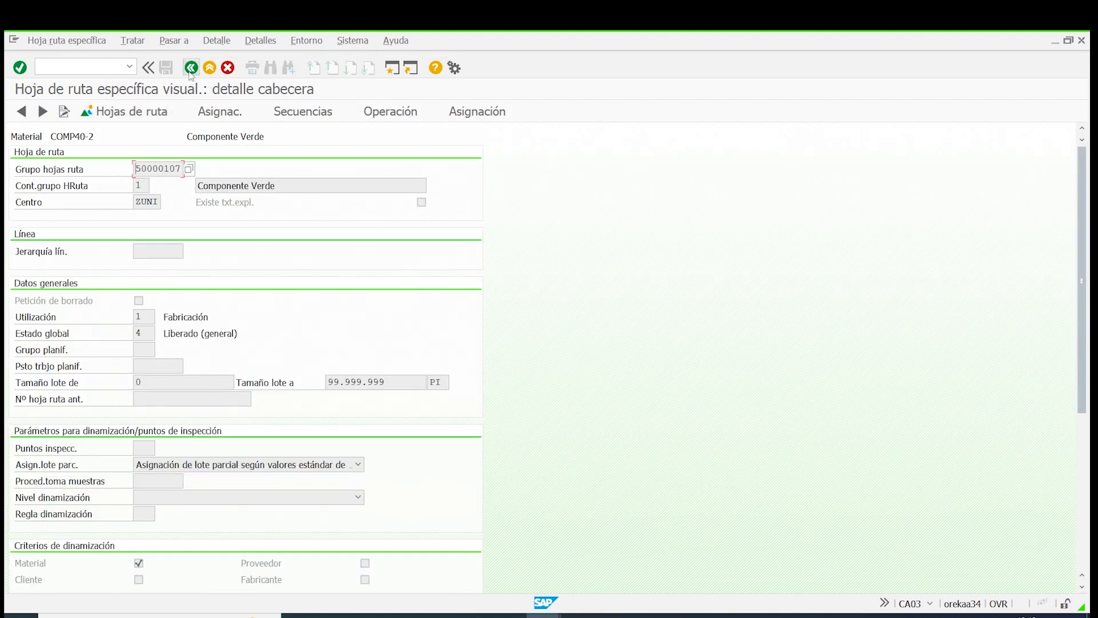
left_click(27, 216)
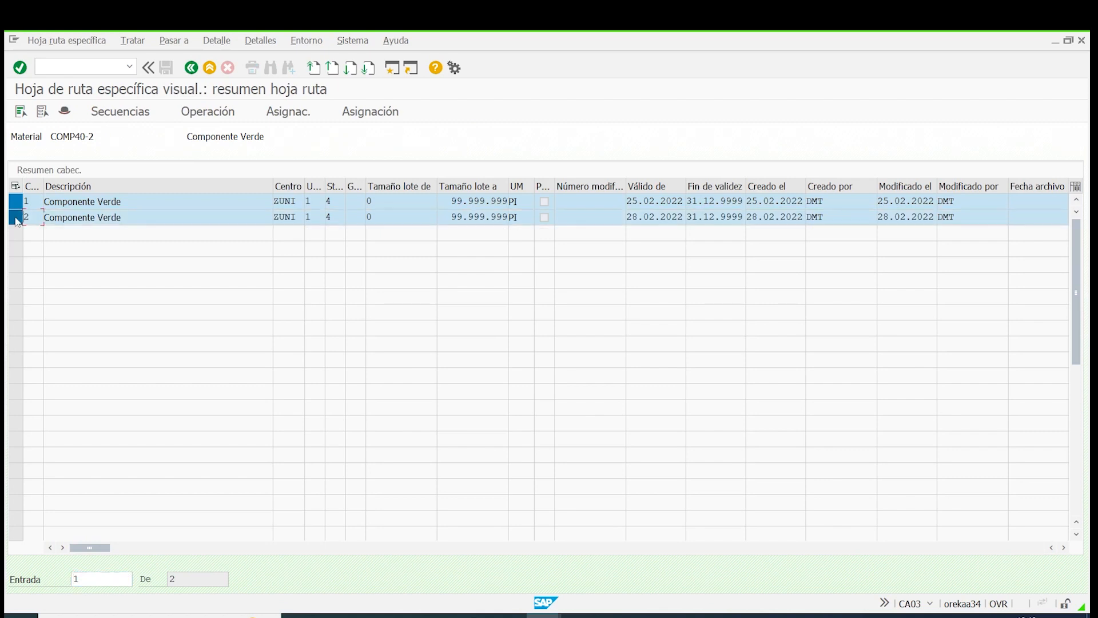
left_click(208, 111)
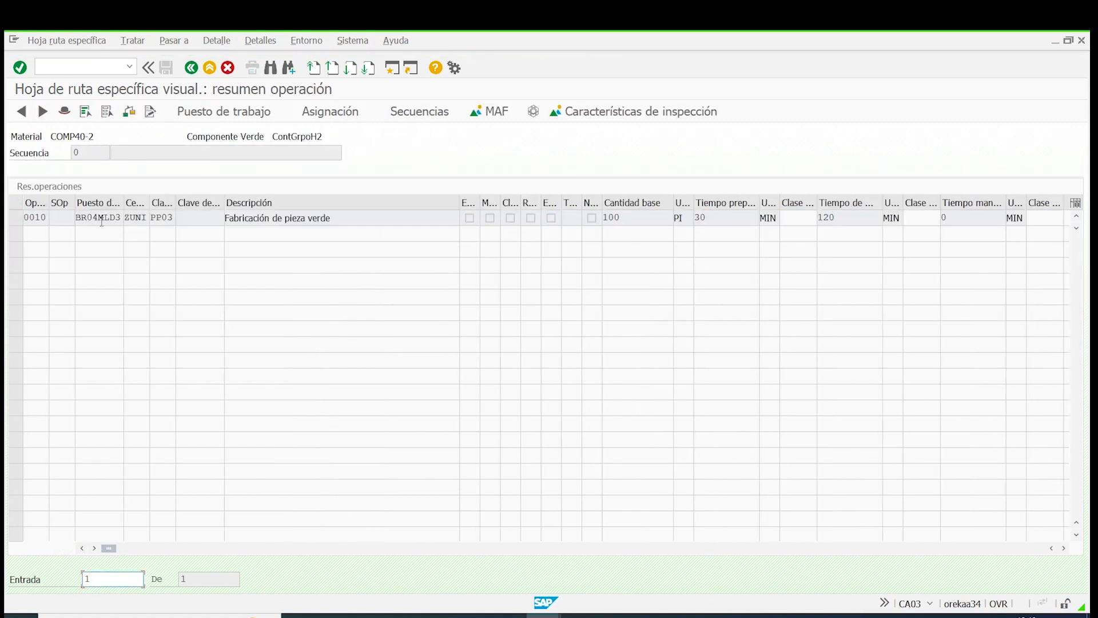
left_click(191, 68)
left_click(191, 68)
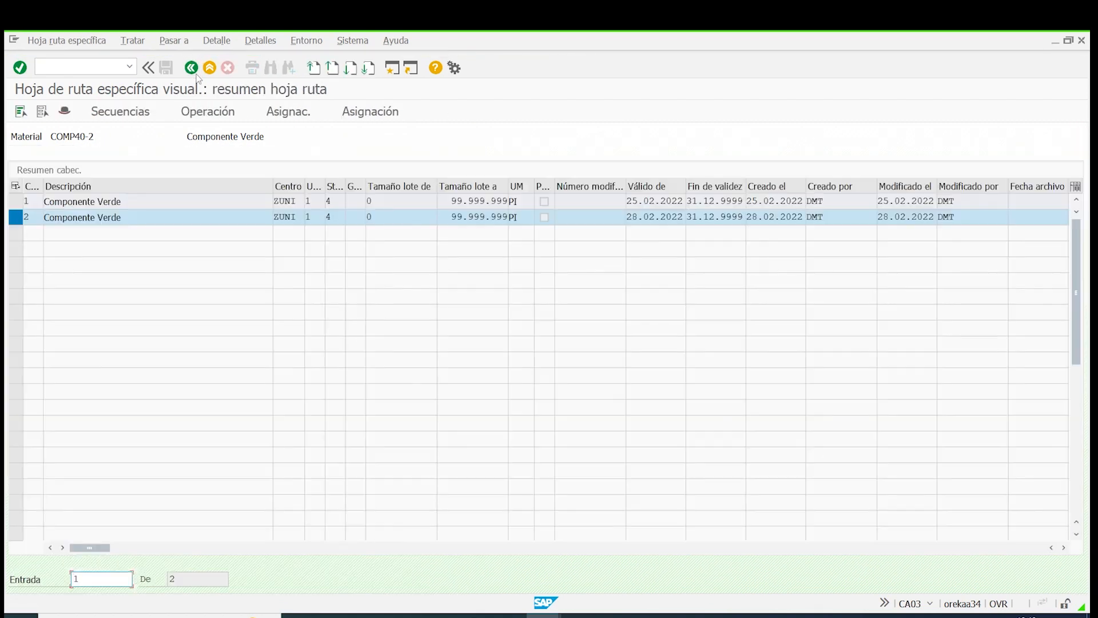
Step: Display the routings of material COMP40-1 with the routing group cleared
left_click(197, 74)
key("End")
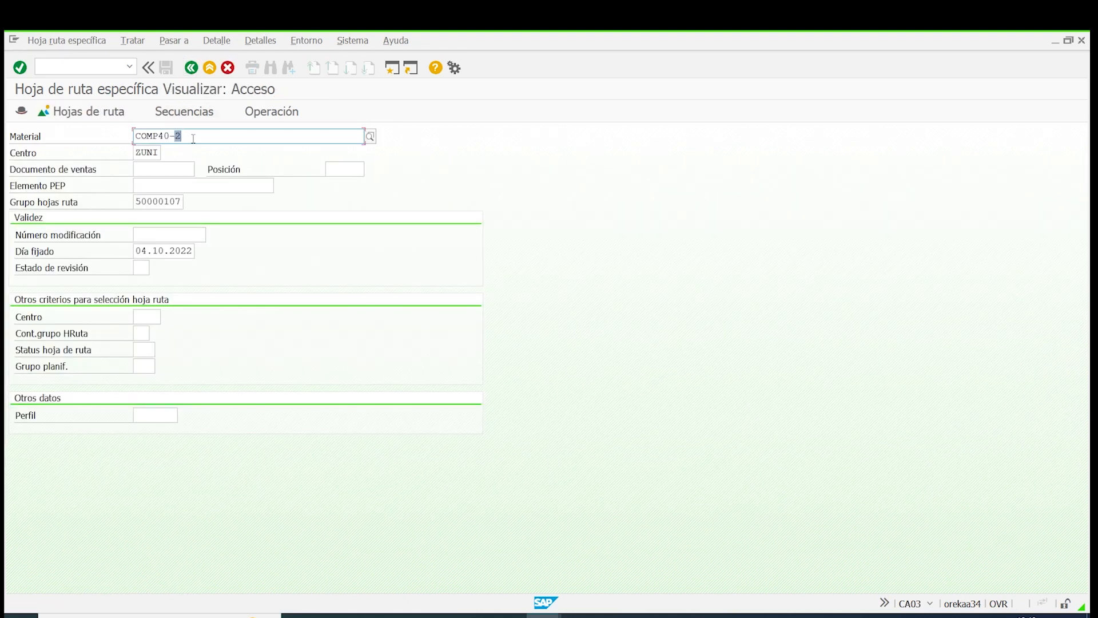
type("1")
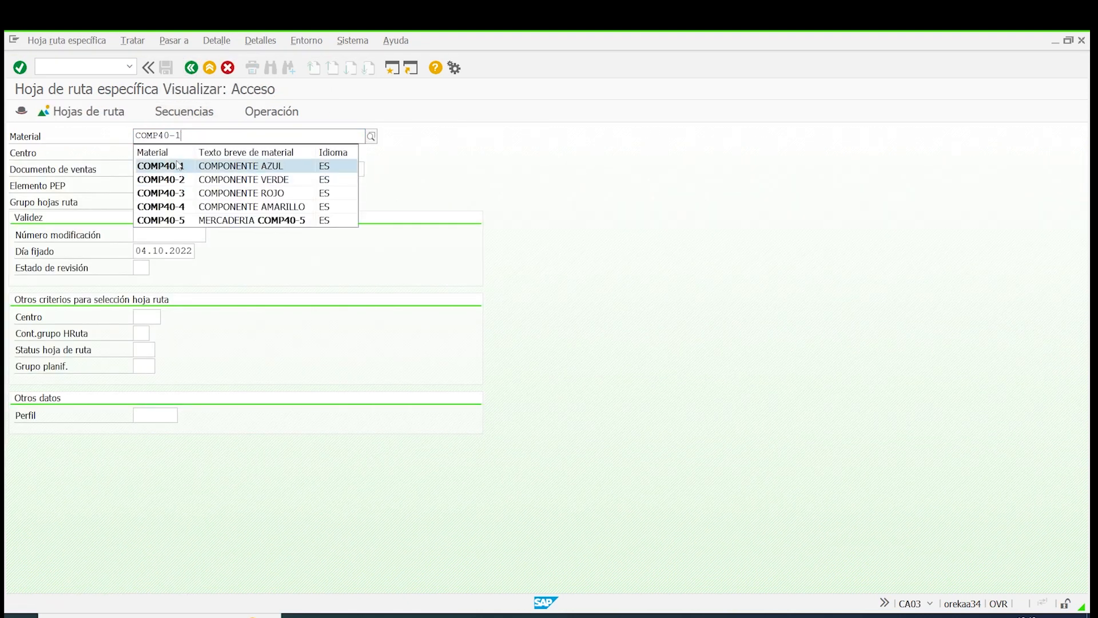
left_click(180, 167)
left_click_drag(183, 200, 8, 189)
key("BackSpace")
key("Return")
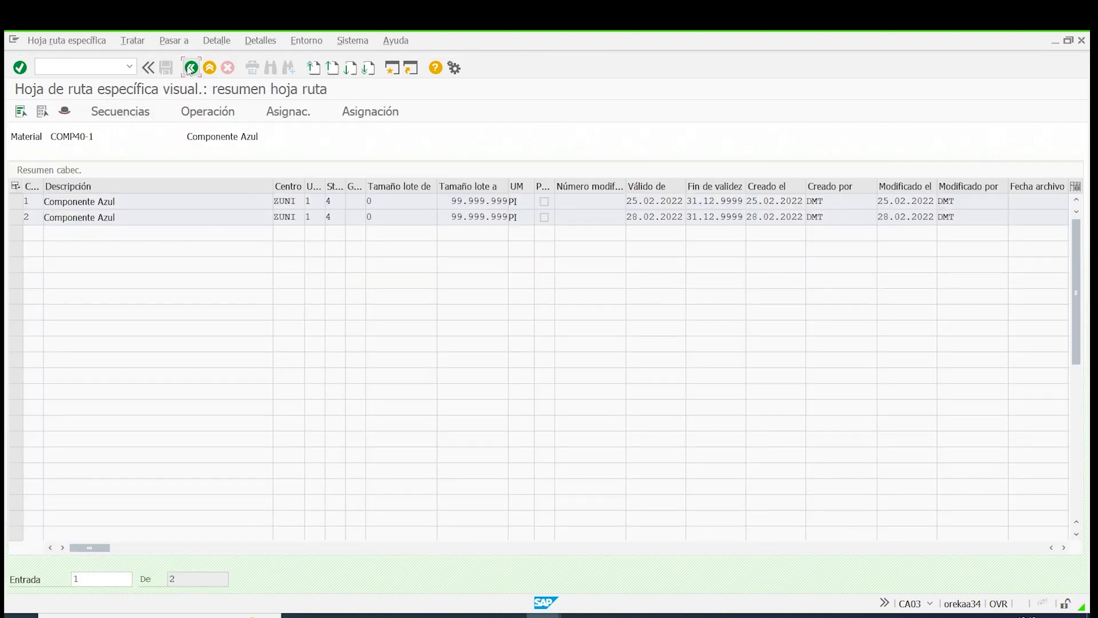
Step: Set the key date to 06.10.2022 and display the COMP40-1 routings again
left_click(191, 68)
left_click_drag(139, 252, 335, 244)
key("BackSpace")
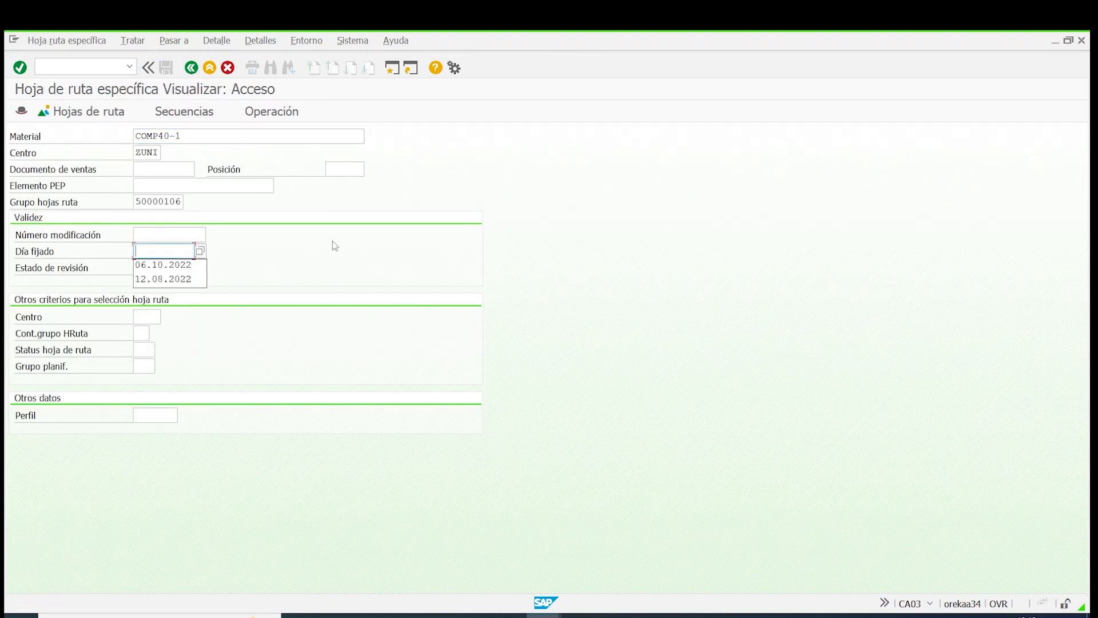
left_click(173, 266)
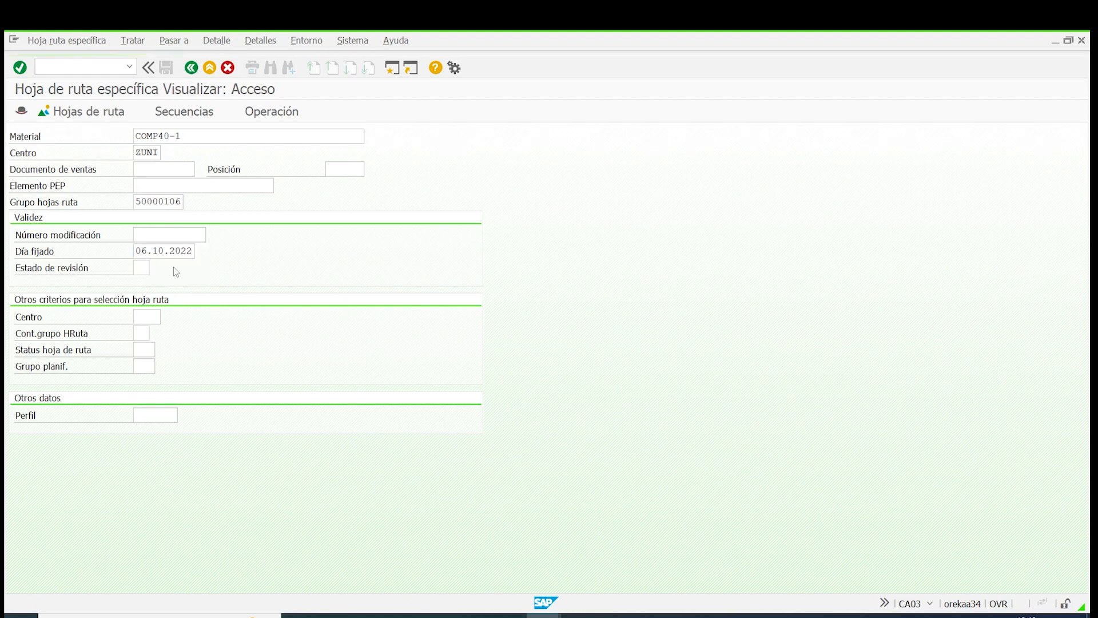
key("Return")
Step: Check the work centre of operation 0010 in both COMP40-1 routings, and return to the CEWB selection criteria
double_click(31, 212)
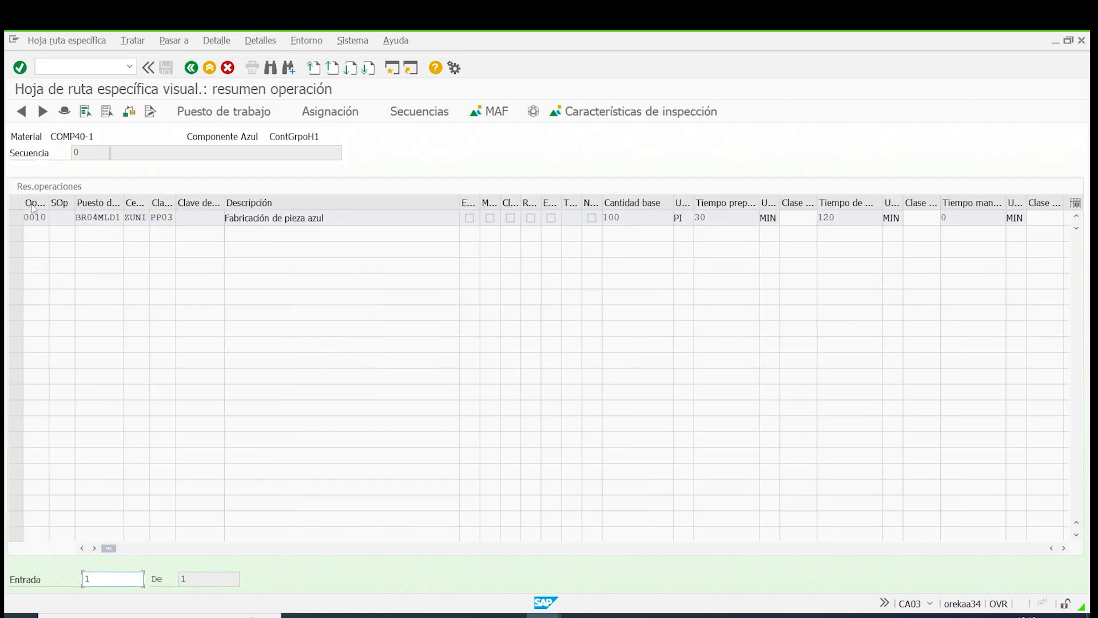
left_click(83, 214)
left_click(191, 67)
left_click(191, 67)
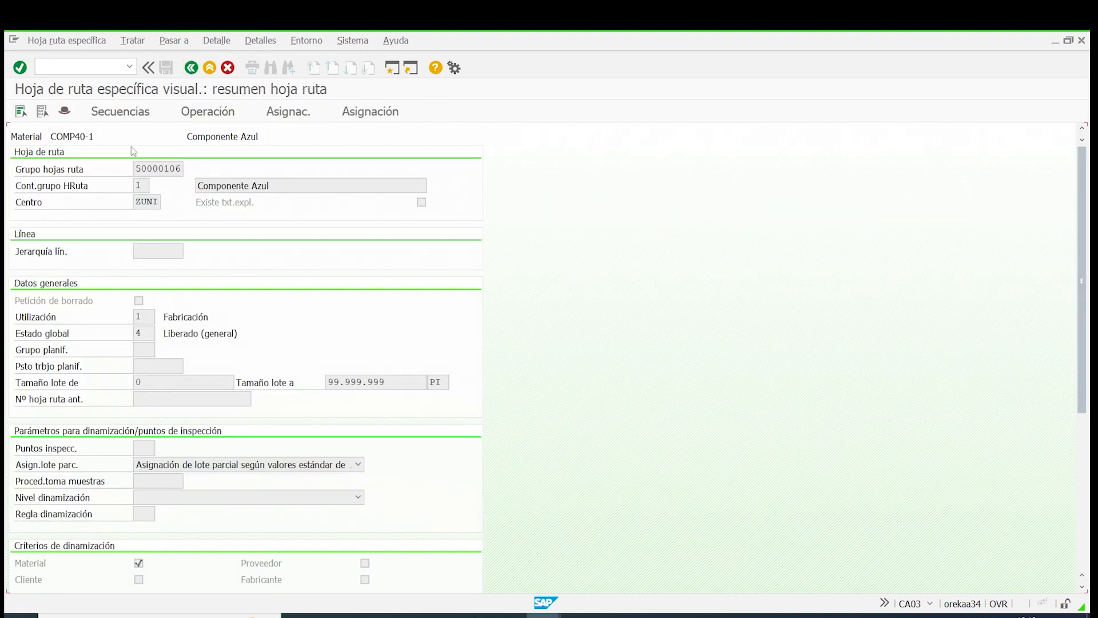
double_click(31, 217)
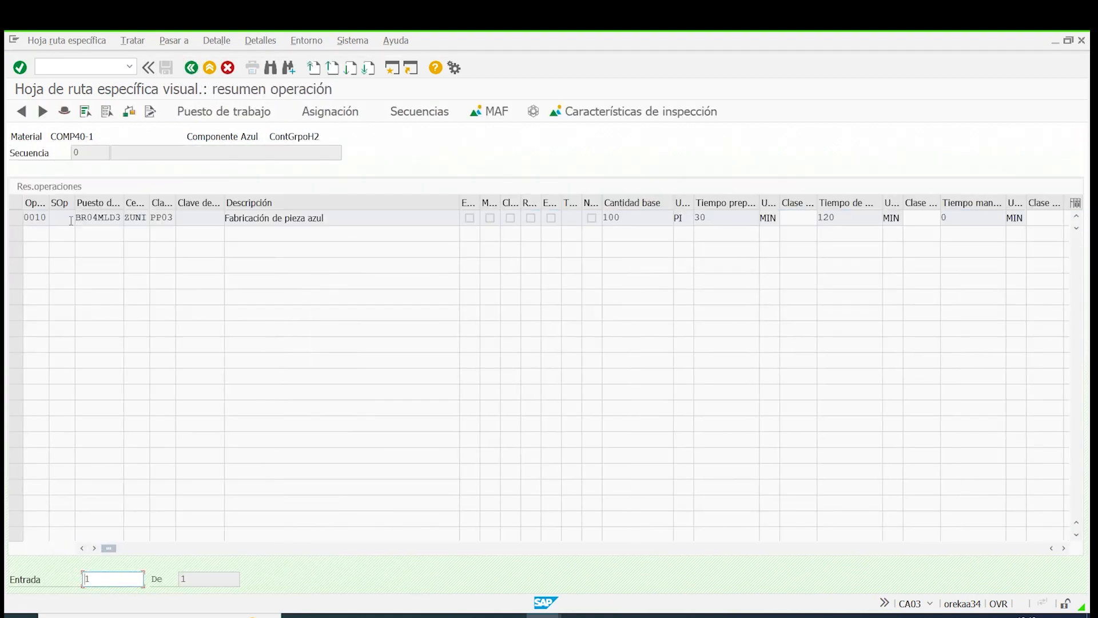
left_click_drag(87, 218, 411, 232)
left_click(191, 67)
left_click(191, 67)
left_click(191, 67)
left_click(191, 67)
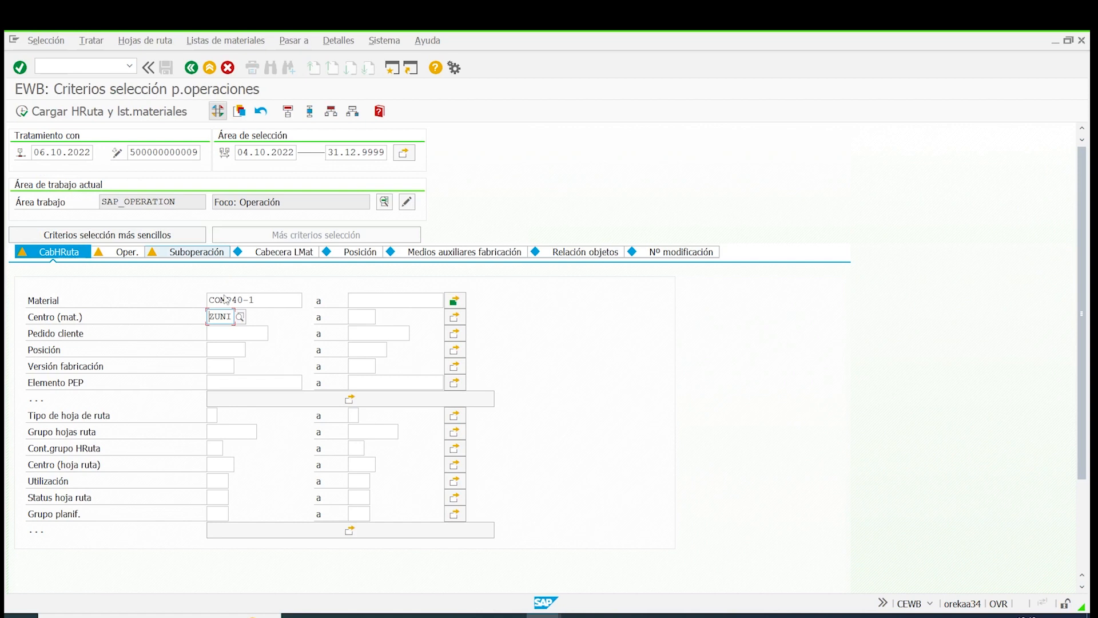
Step: Restrict the routing header criteria to routing type N and the routing groups 50000106 and 50000107
left_click(210, 416)
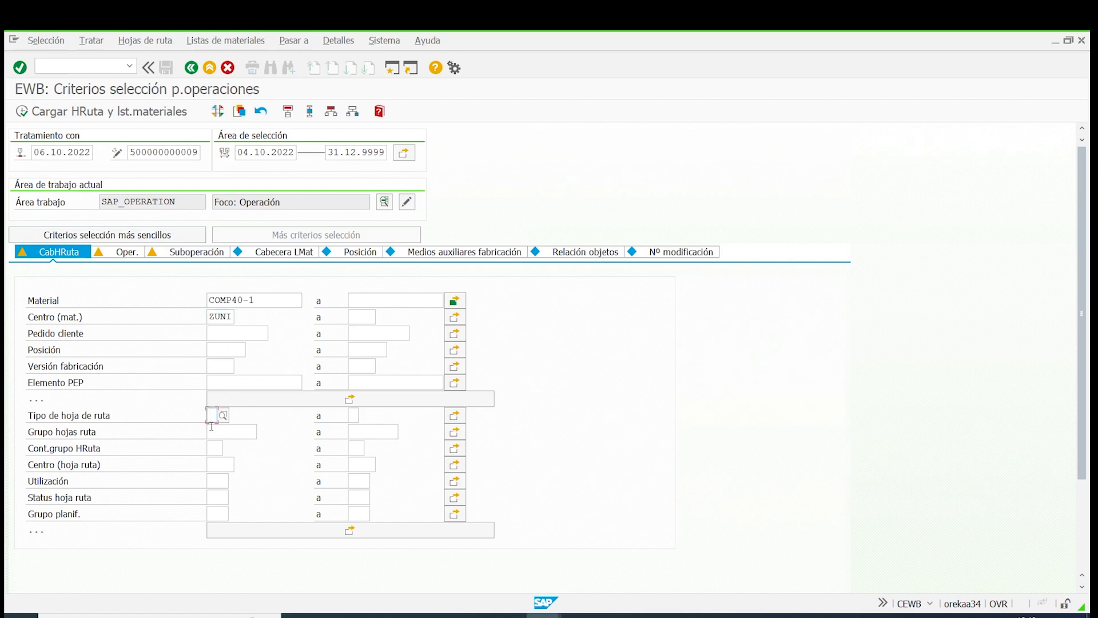
type("N")
left_click(229, 433)
left_click(454, 432)
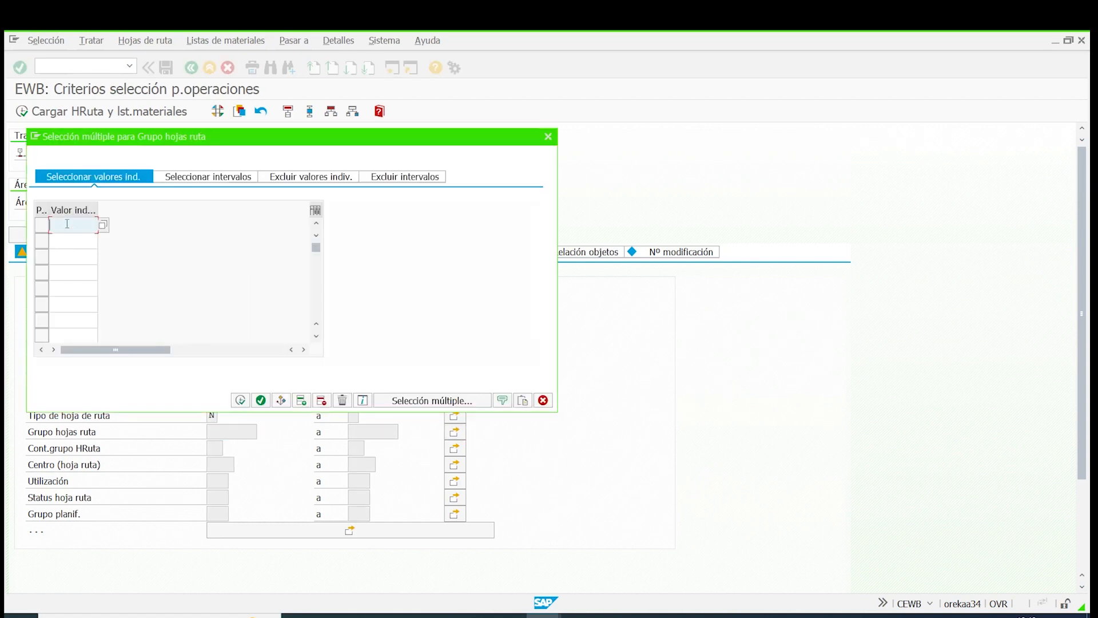
left_click(68, 225)
left_click(67, 274)
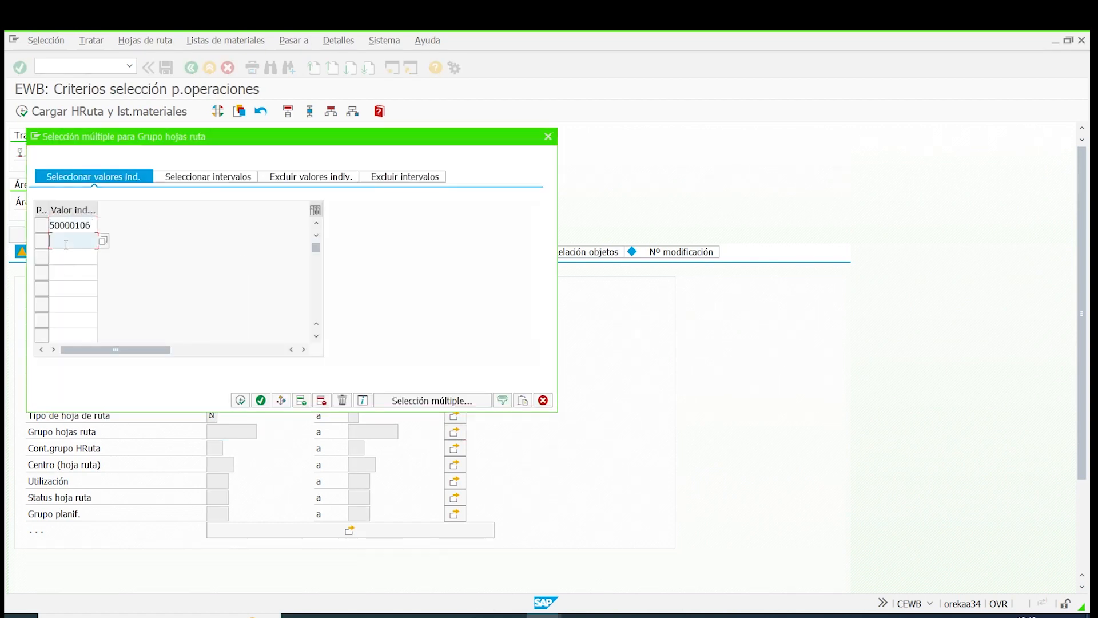
left_click(69, 298)
left_click(240, 400)
Step: Set the routing group counter to 2 and the routing plant to ZUNI in the header criteria
left_click(215, 448)
left_click(213, 462)
left_click(213, 465)
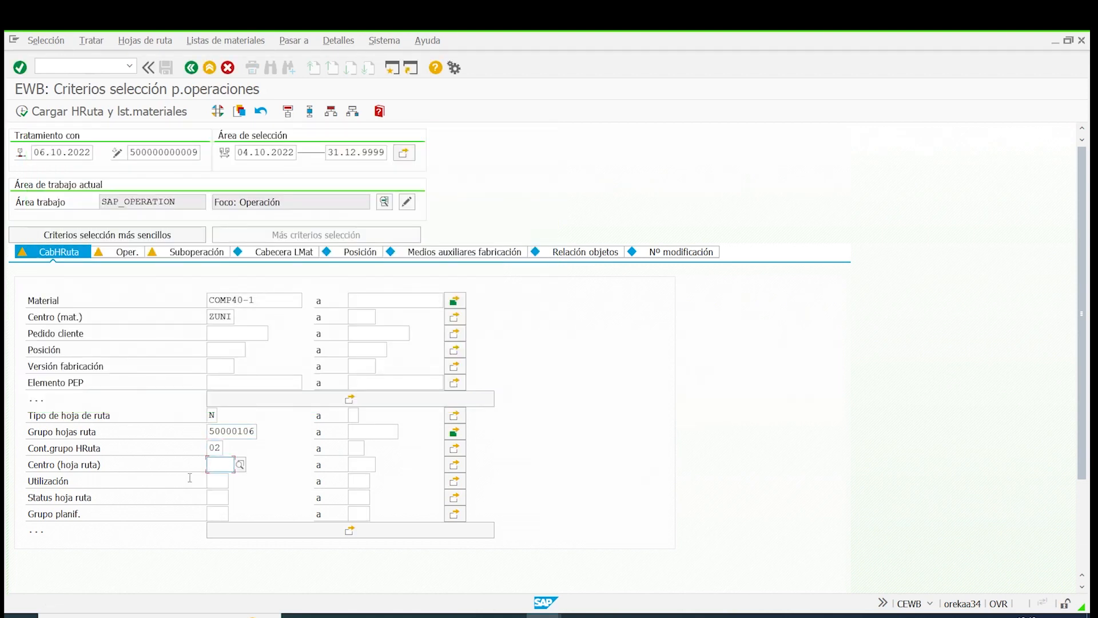
type("zuni")
key("Return")
Step: Restrict the operation criteria to operation 0010, work centre BR04MLD3 and plant ZUNI, and load the routings
left_click(122, 251)
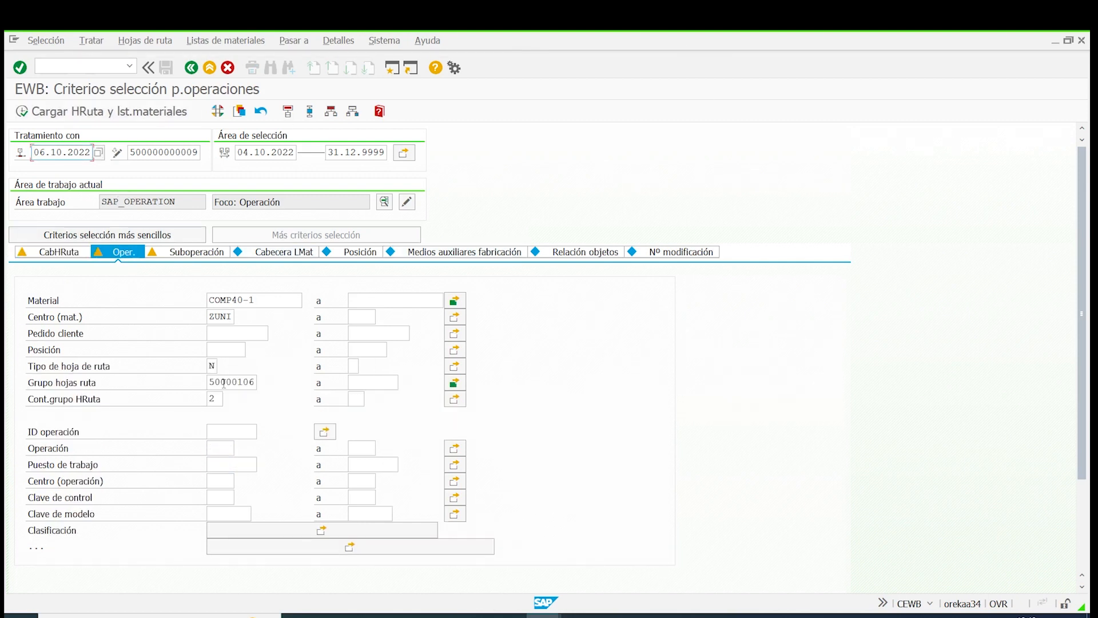
left_click(236, 434)
left_click(222, 451)
left_click(229, 464)
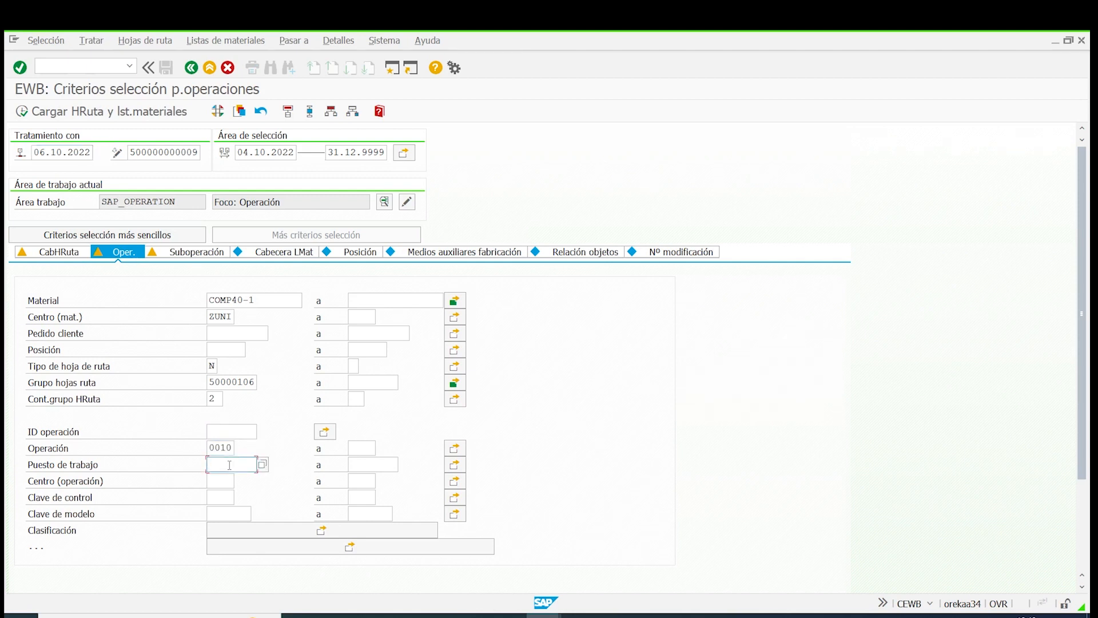
left_click(229, 464)
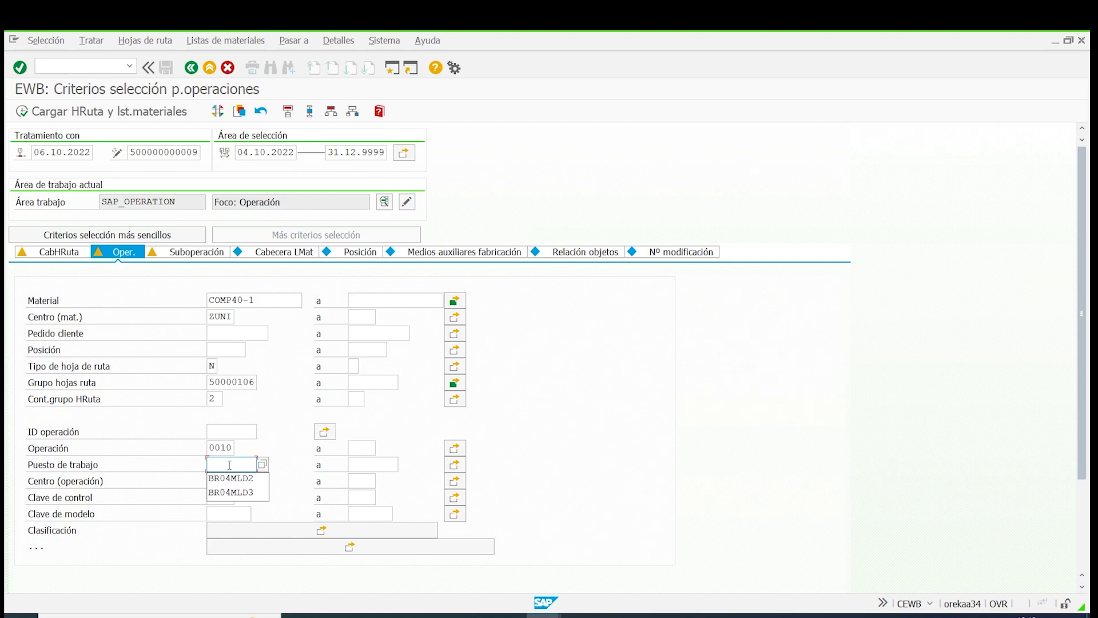
left_click(227, 493)
left_click(224, 480)
type("zuni")
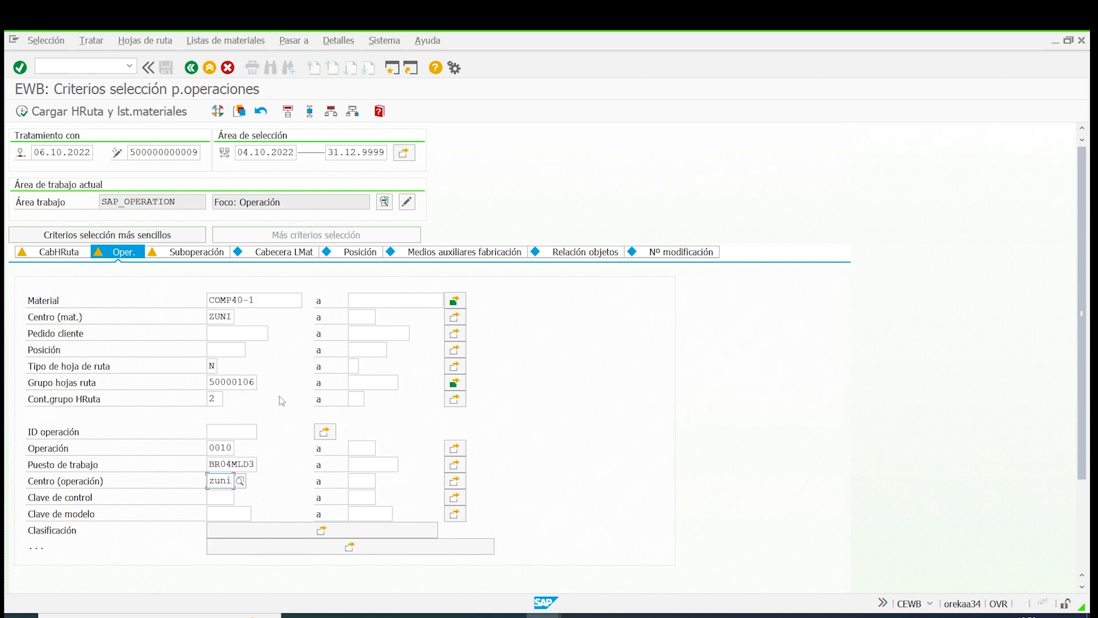
left_click(220, 497)
left_click(89, 111)
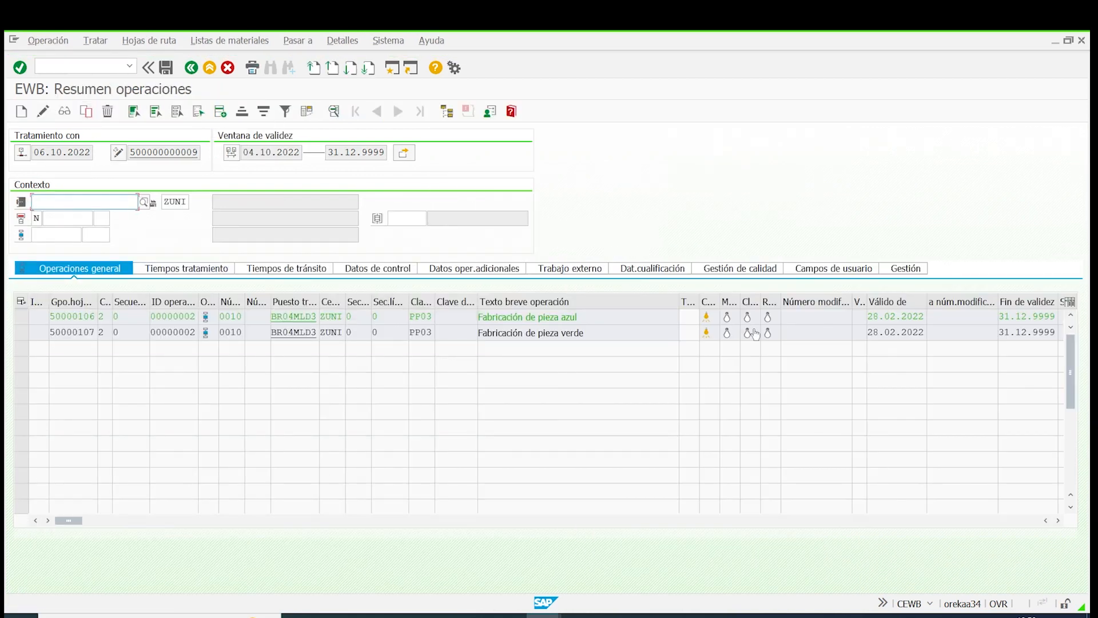
Step: Select the operations of routing groups 50000106 and 50000107 and switch them to change mode
left_click(23, 317)
left_click(24, 334, "shift")
left_click(43, 111)
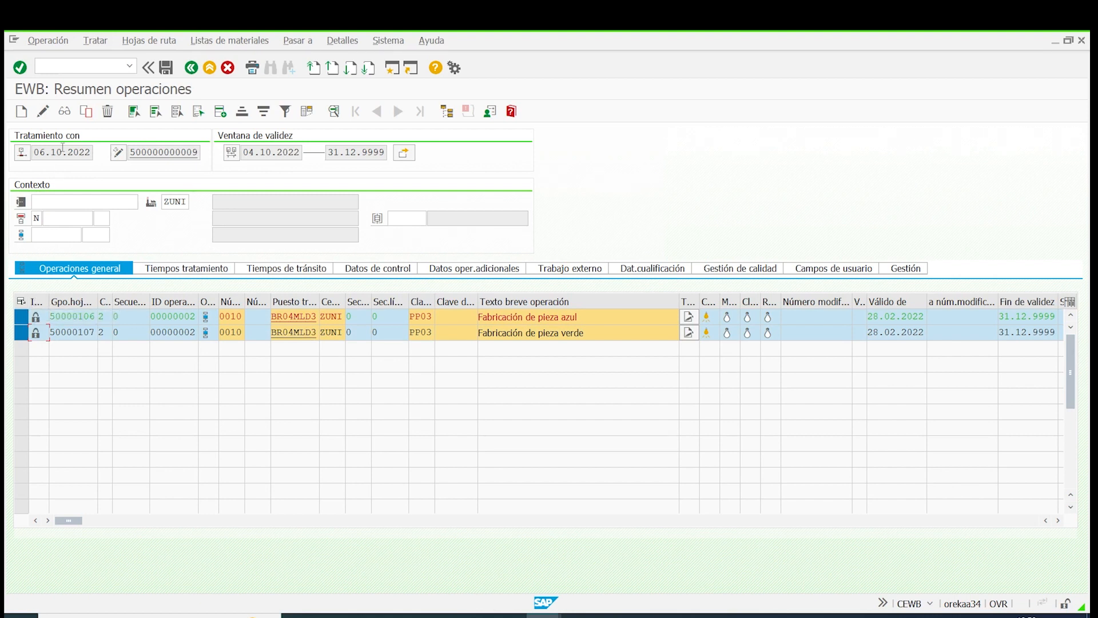
left_click(281, 305)
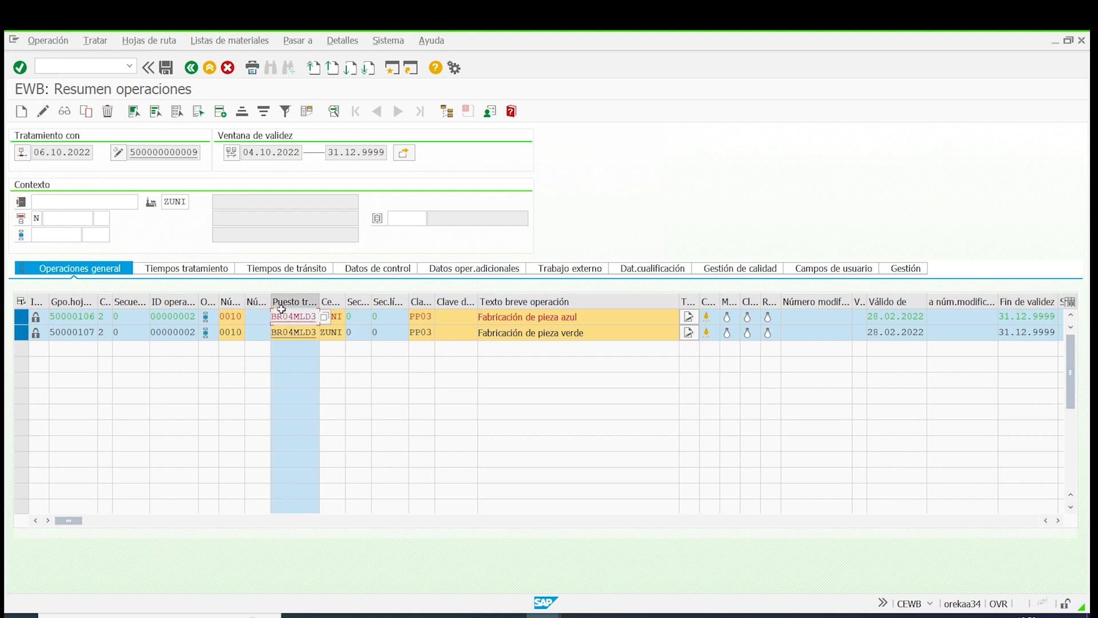
left_click(325, 317)
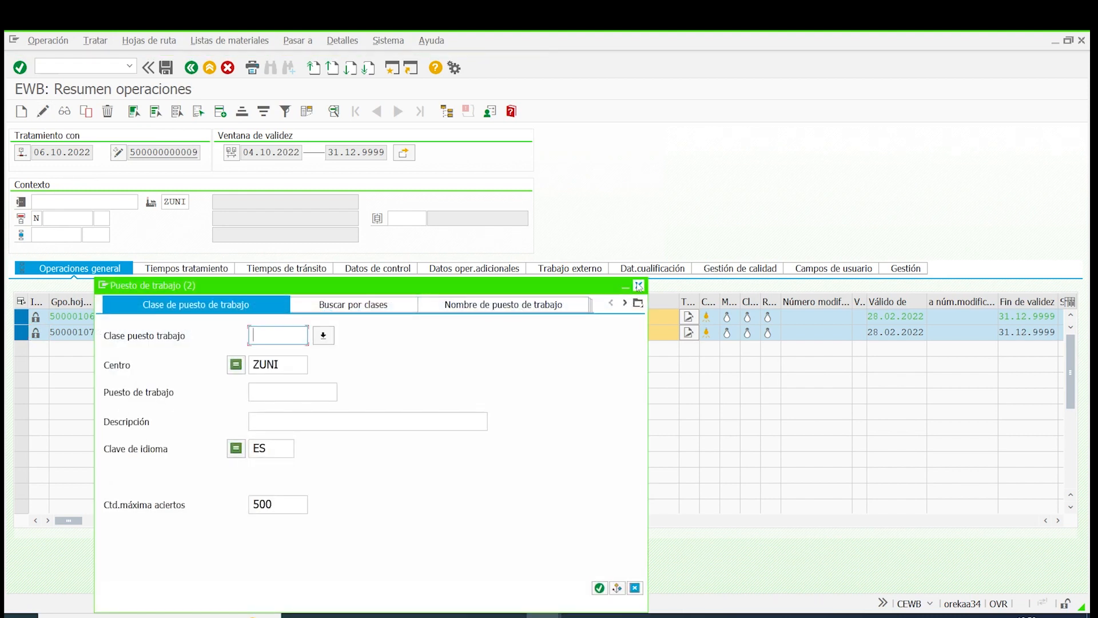
key("Return")
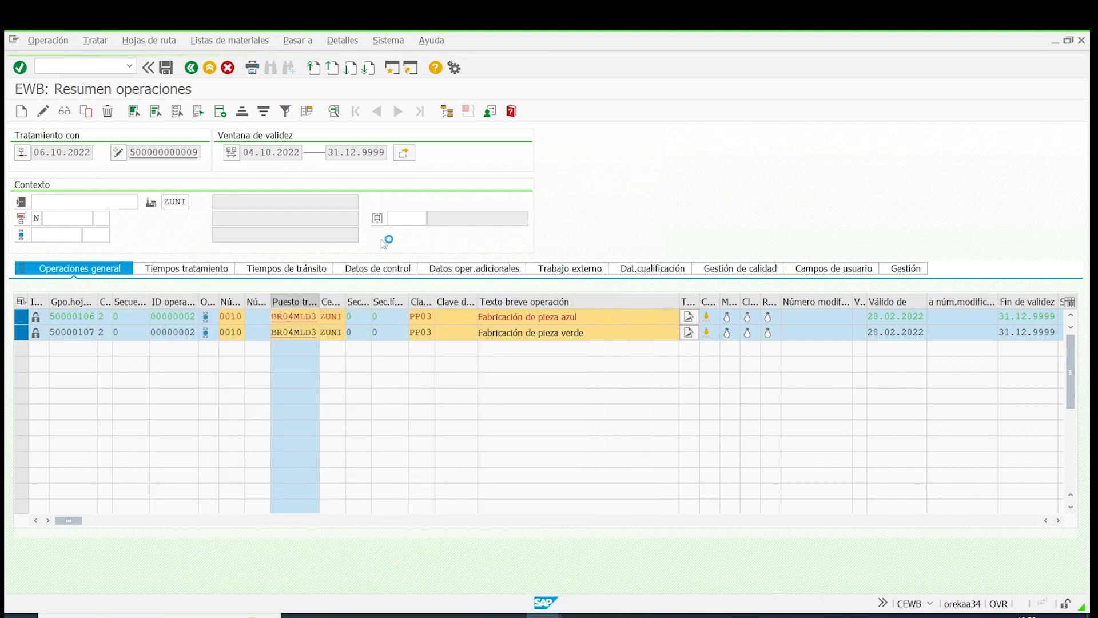
Step: View the long text of operation 0010 in routing group 50000106 and return to the operation overview
left_click(691, 319)
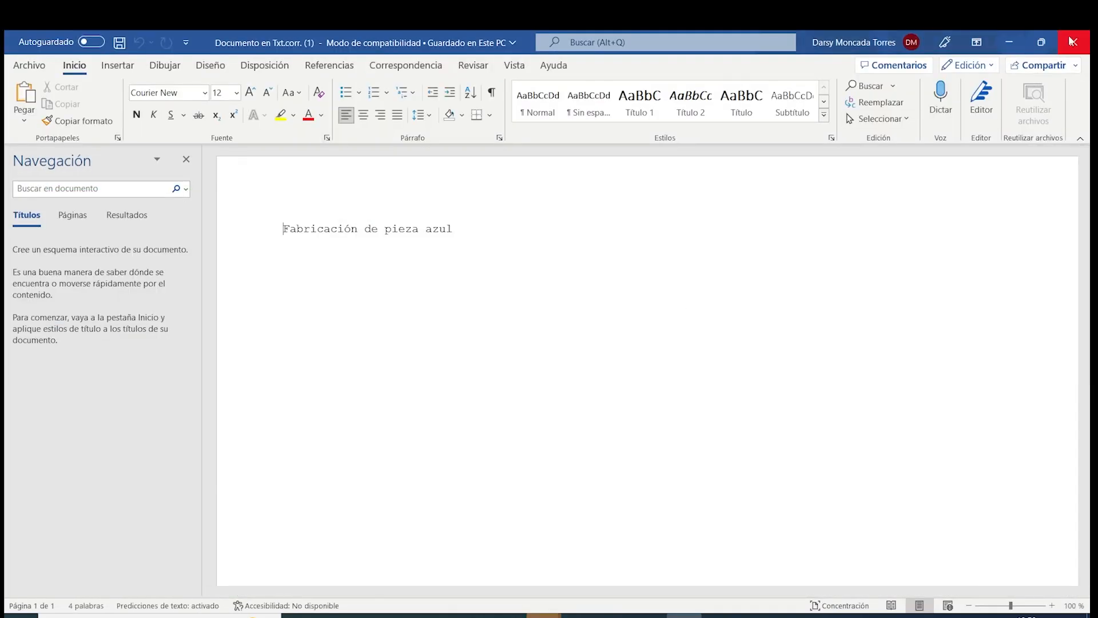
left_click(1072, 41)
left_click(388, 372)
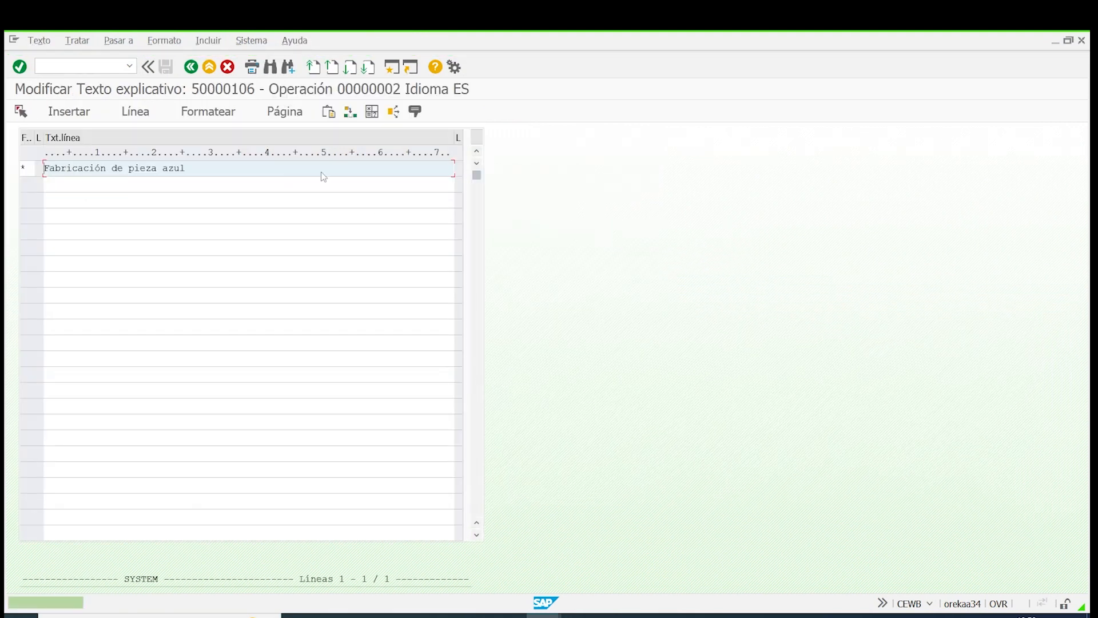
left_click(191, 67)
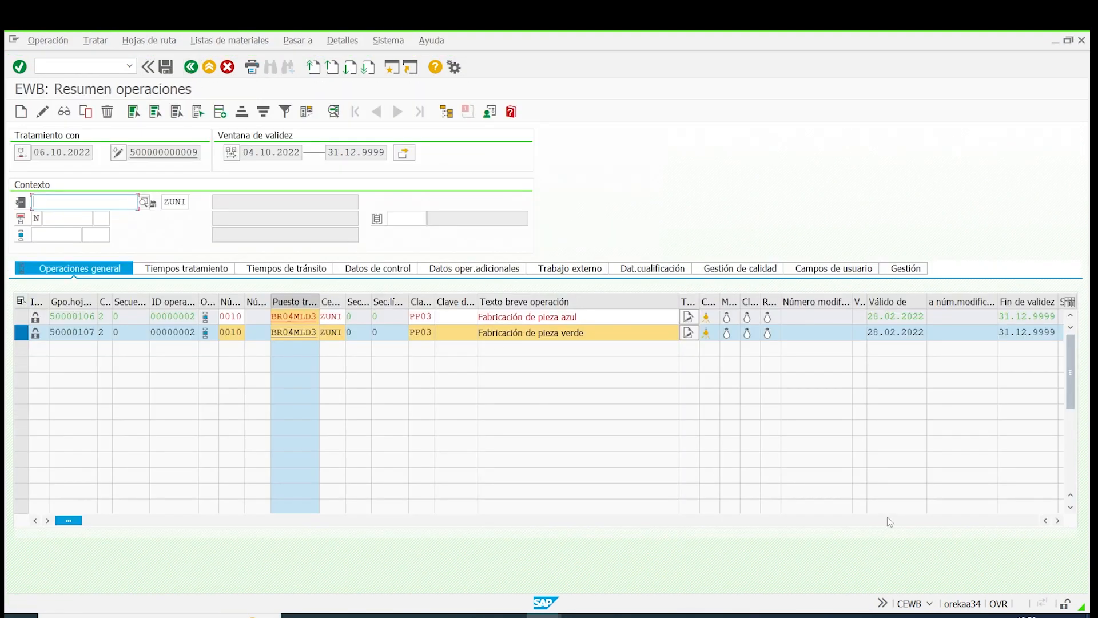
Step: Examine the remaining columns of the general operation data for both routing groups
left_click(1057, 521)
left_click(1058, 520)
left_click(1057, 521)
left_click(1056, 521)
left_click(1056, 521)
left_click(1056, 521)
left_click(1057, 521)
left_click(1057, 521)
left_click(1056, 521)
left_click(1056, 521)
left_click_drag(546, 520, 65, 522)
left_click(42, 115)
Step: Set the second standard value of operation 0010 to 60 MIN in routing groups 50000106 and 50000107
left_click(176, 271)
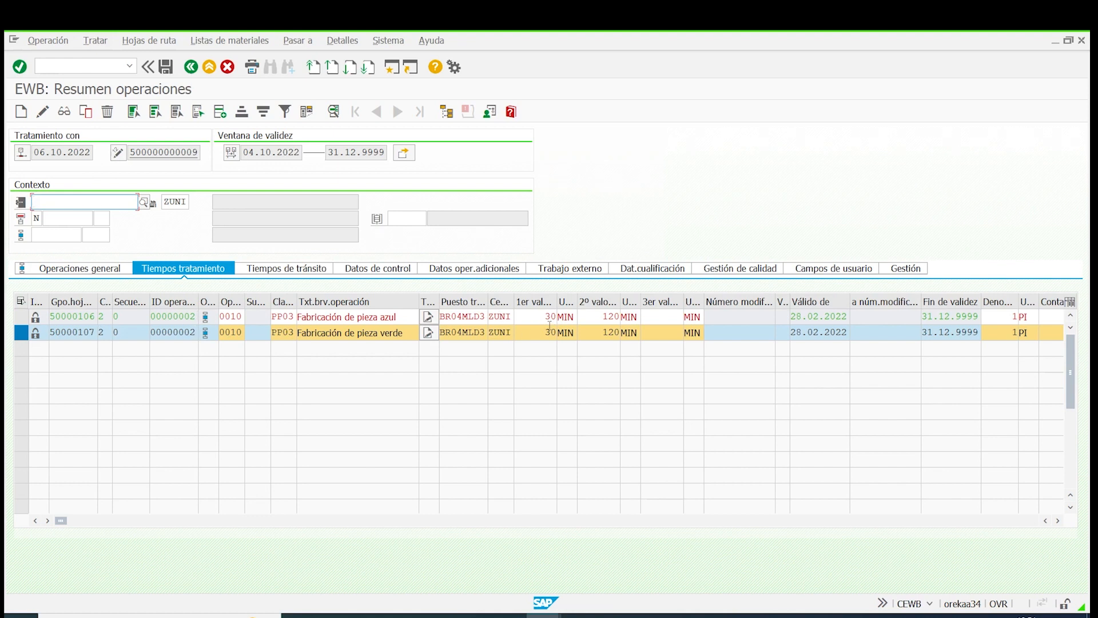
double_click(606, 316)
type("60")
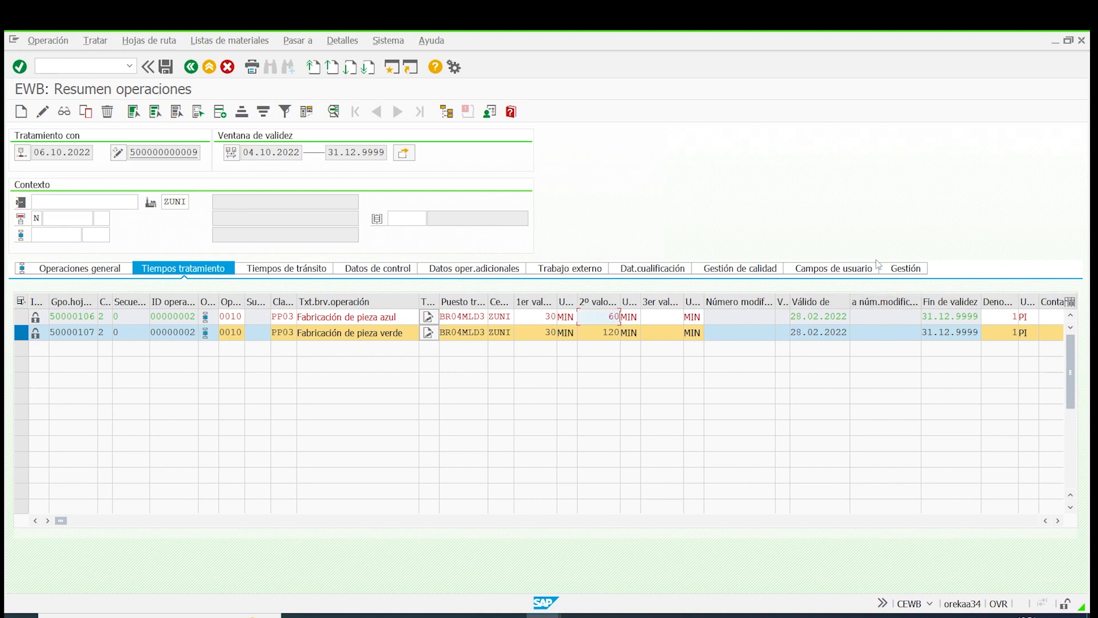
double_click(598, 333)
type("60")
key("Return")
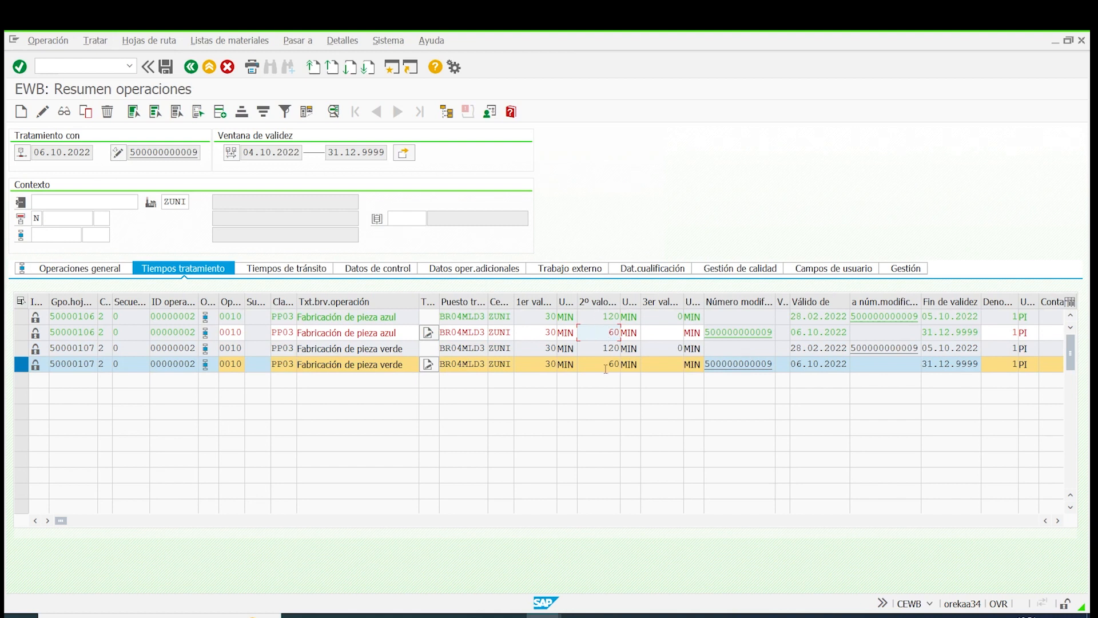
Step: Set the work centre to BR04MLD2 for both operation versions valid from 06.10.2022 and save the changes
left_click(455, 332)
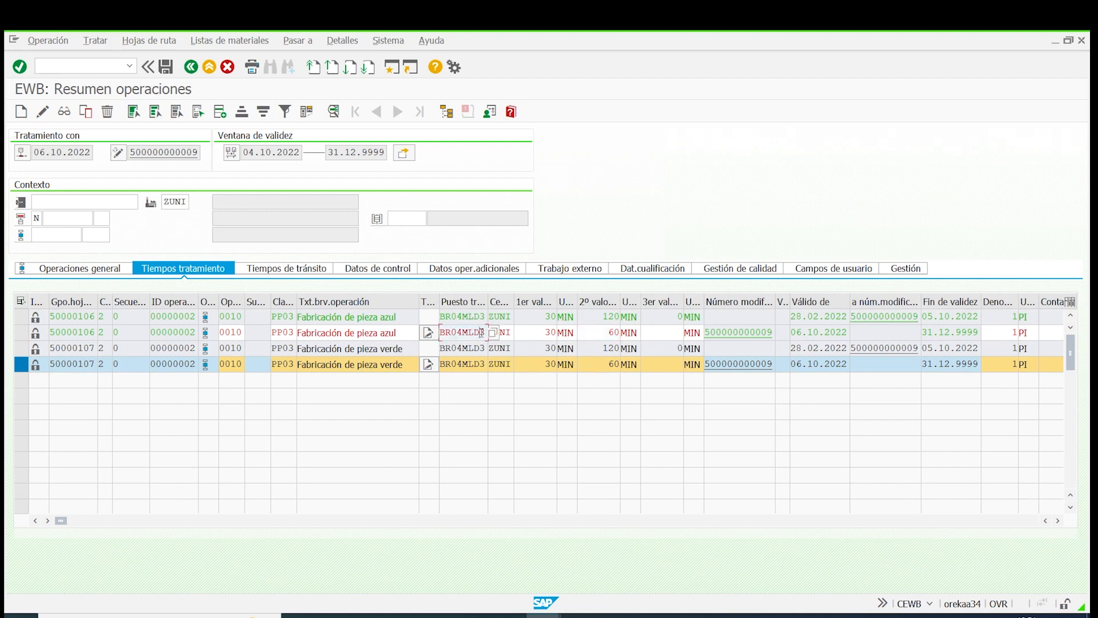
type("2")
key("Return")
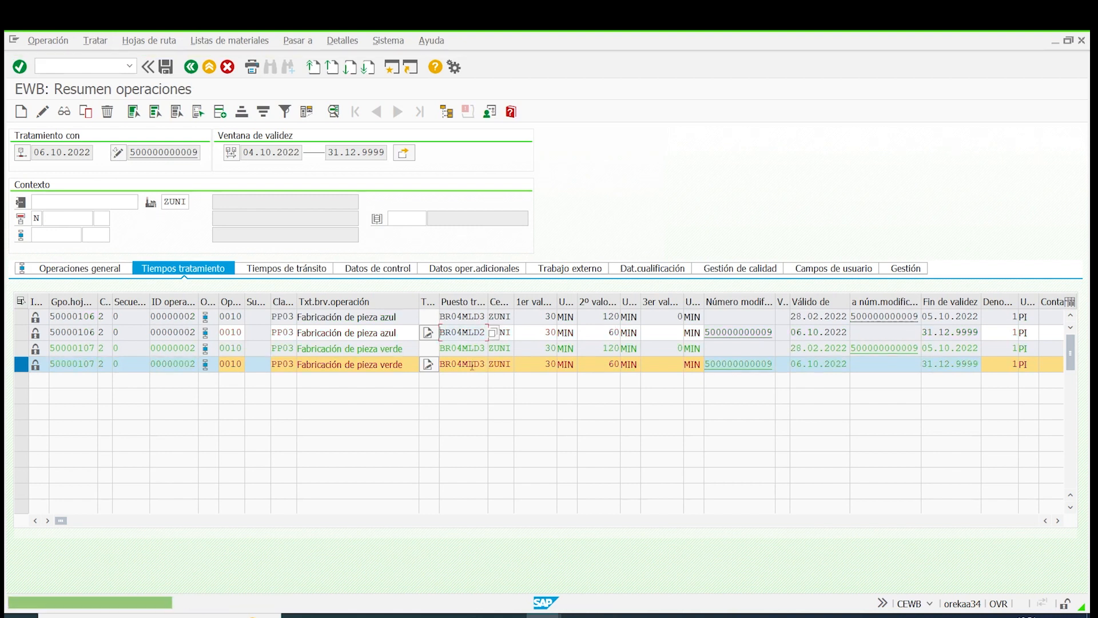
left_click(478, 361)
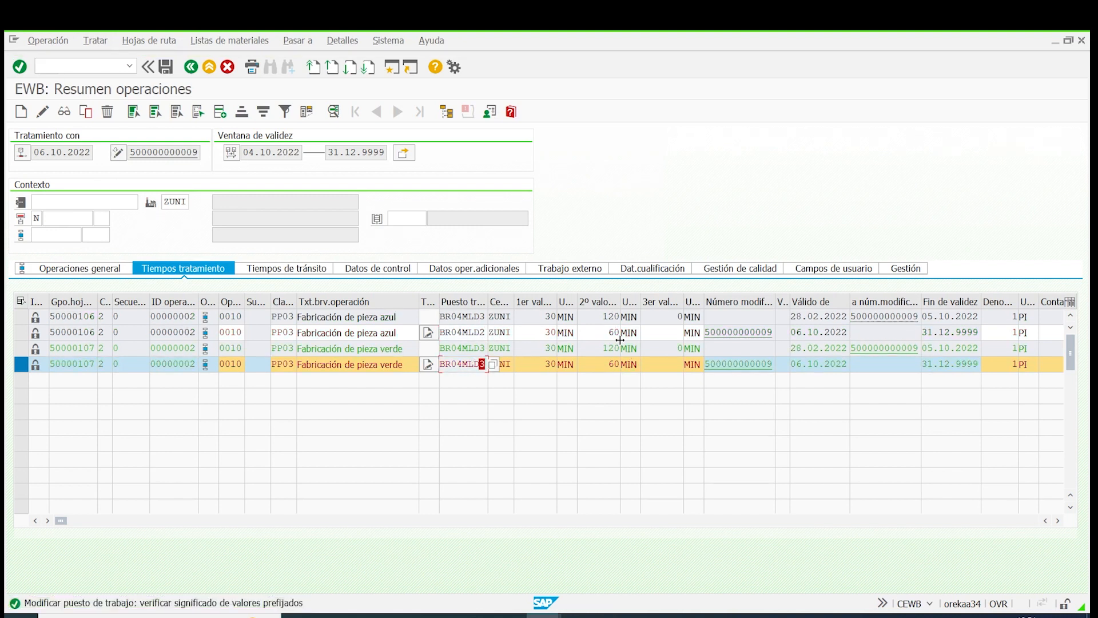
type("2")
key("Return")
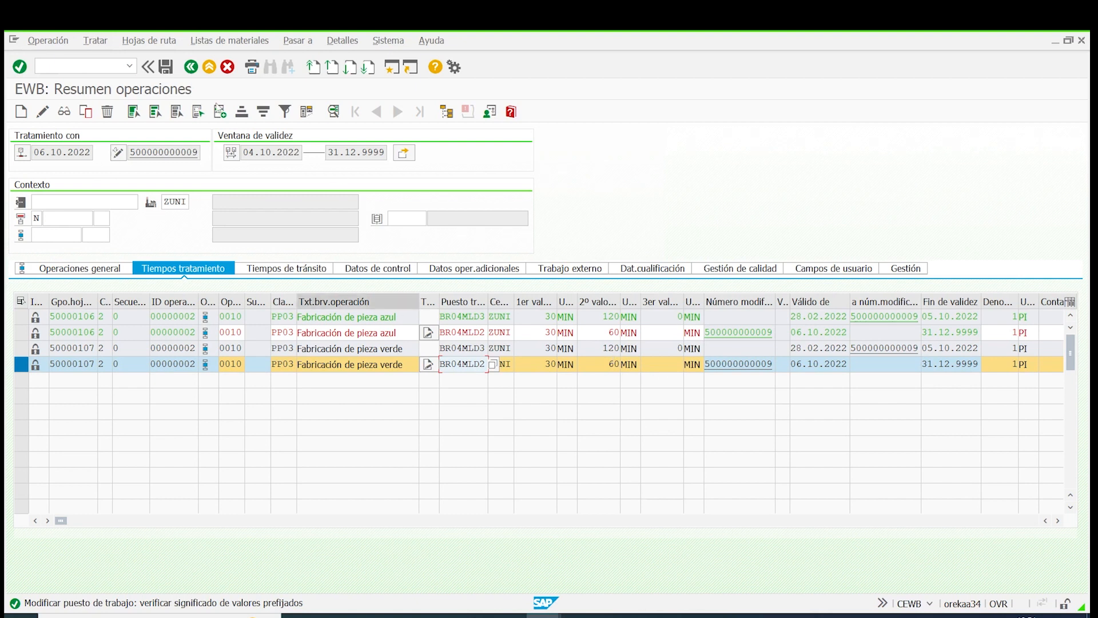
left_click(167, 67)
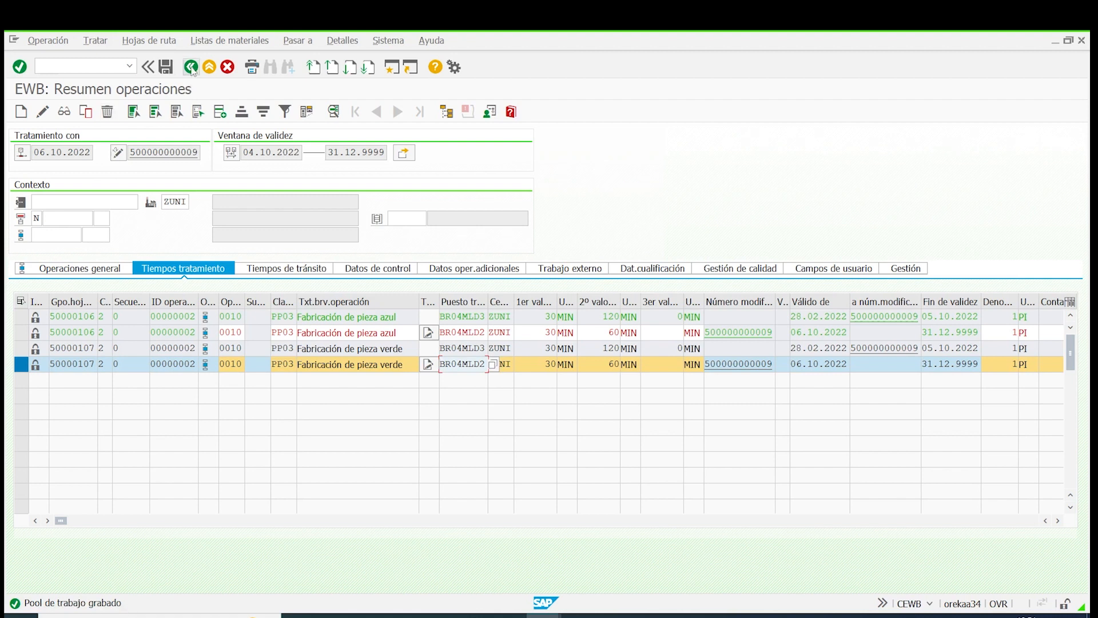
Step: Leave the operation overview, confirm the return to selection and exit the Engineering Workbench
left_click(800, 333)
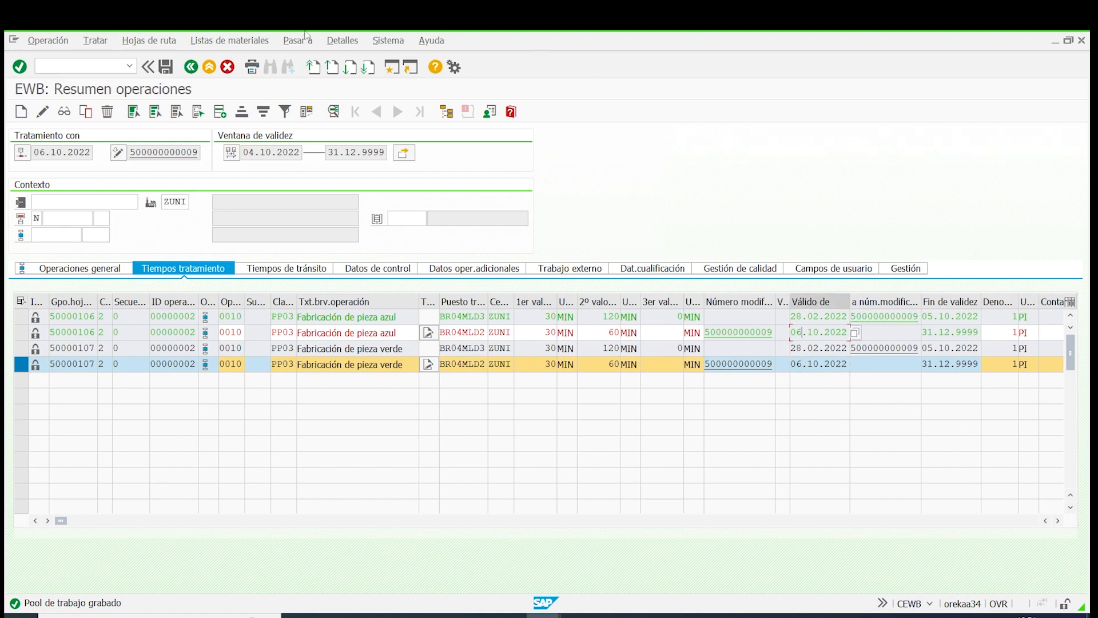
left_click(192, 66)
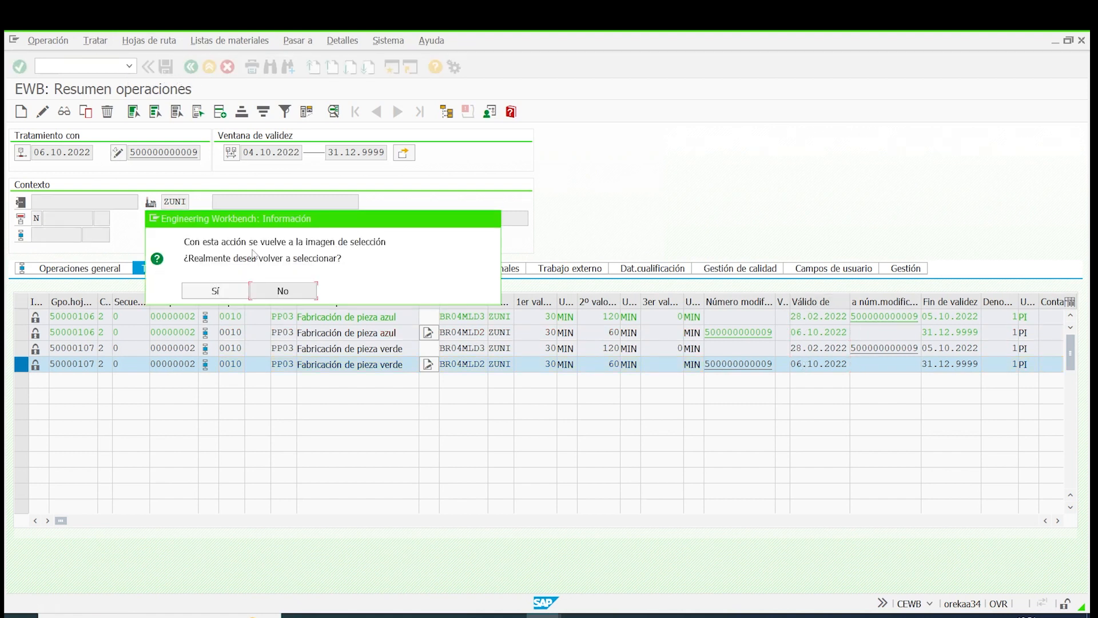
left_click(220, 291)
left_click(299, 235)
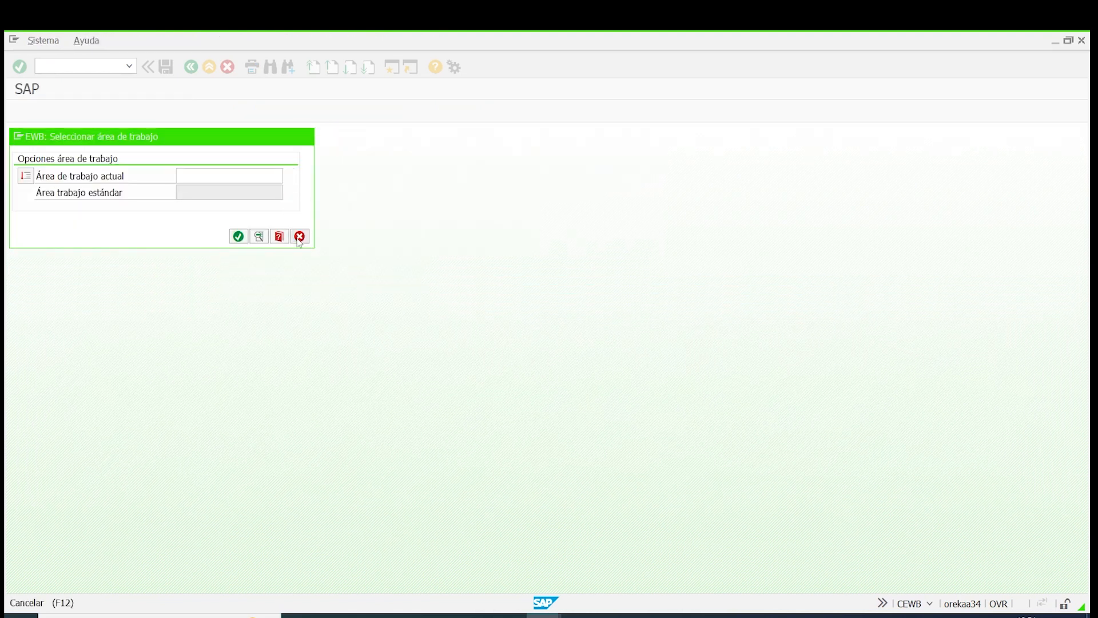
Step: Open the routing display CA03 for COMP40-1 and set the key date to 06.10.2022
type("CA03")
key("Return")
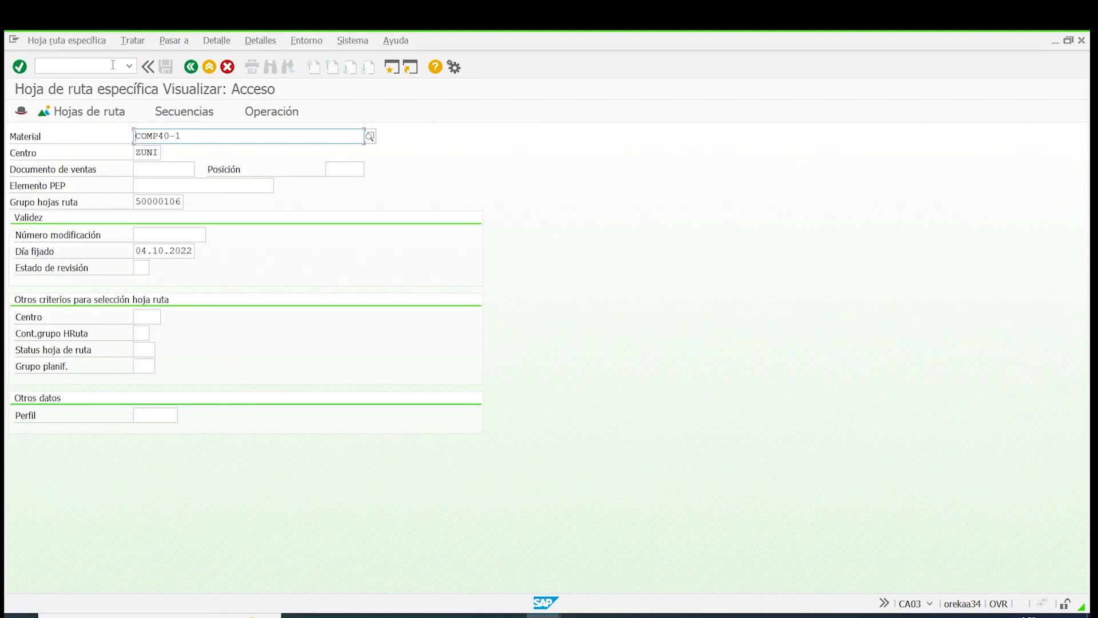
key("Return")
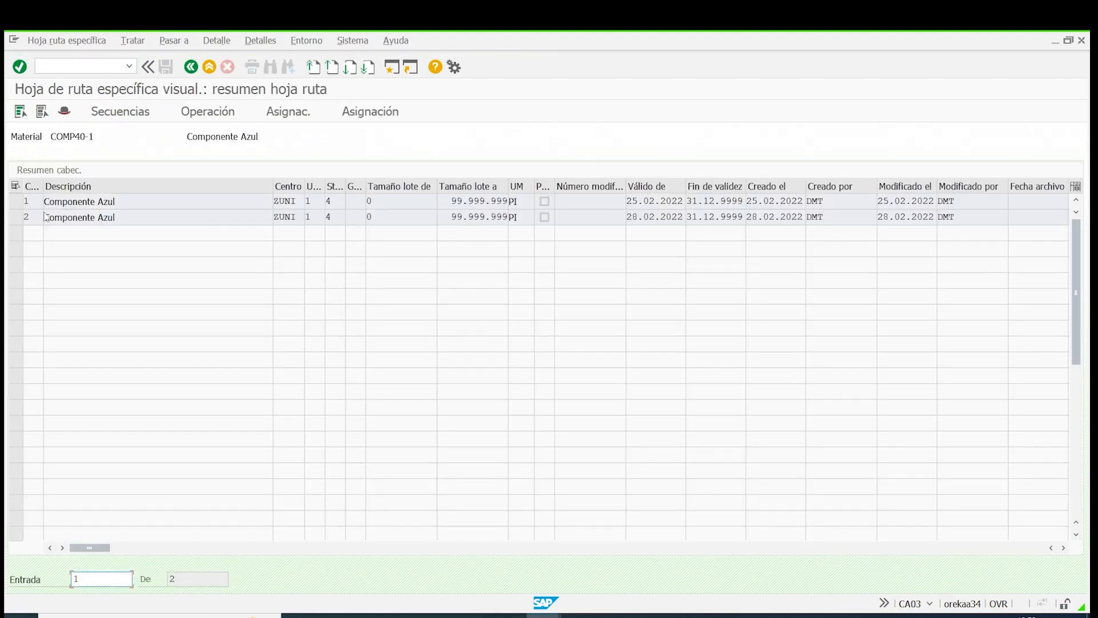
left_click(191, 67)
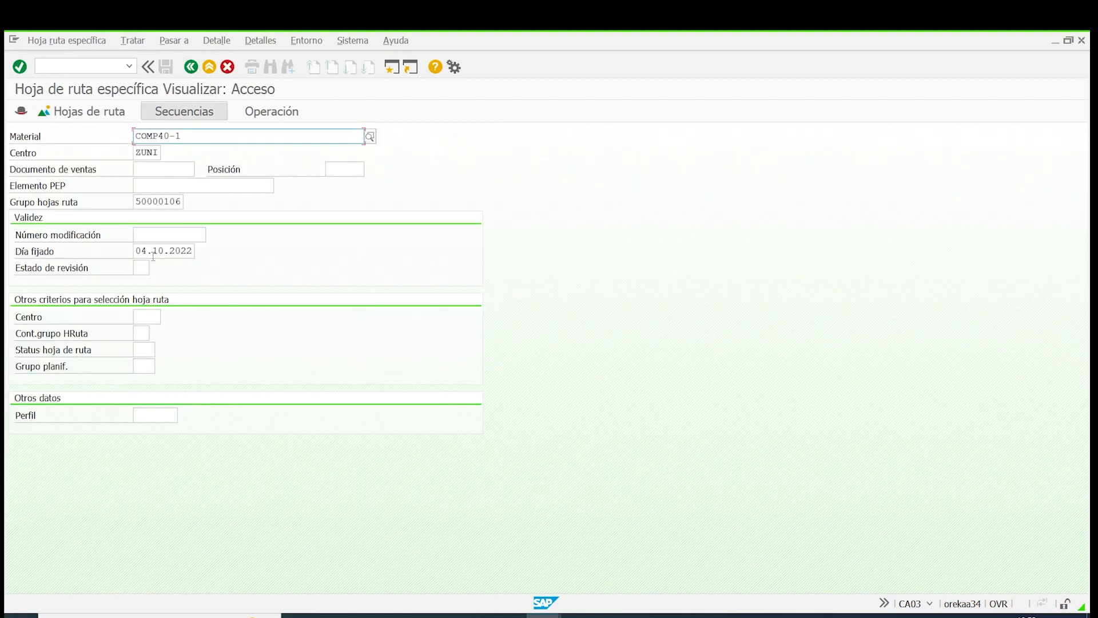
left_click_drag(136, 252, 371, 203)
key("BackSpace")
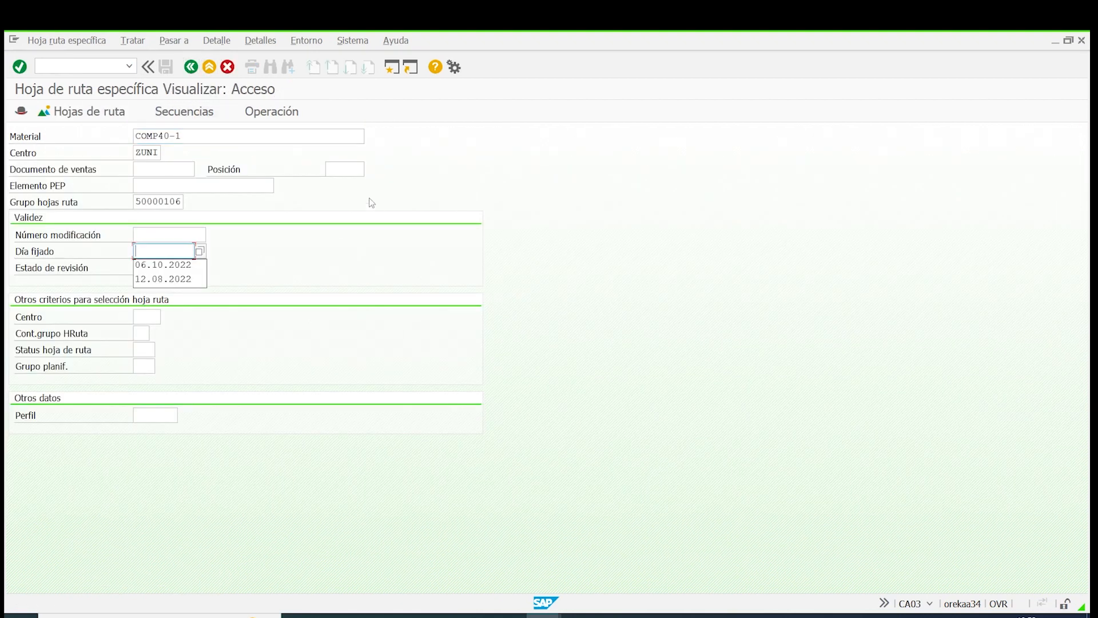
left_click(170, 265)
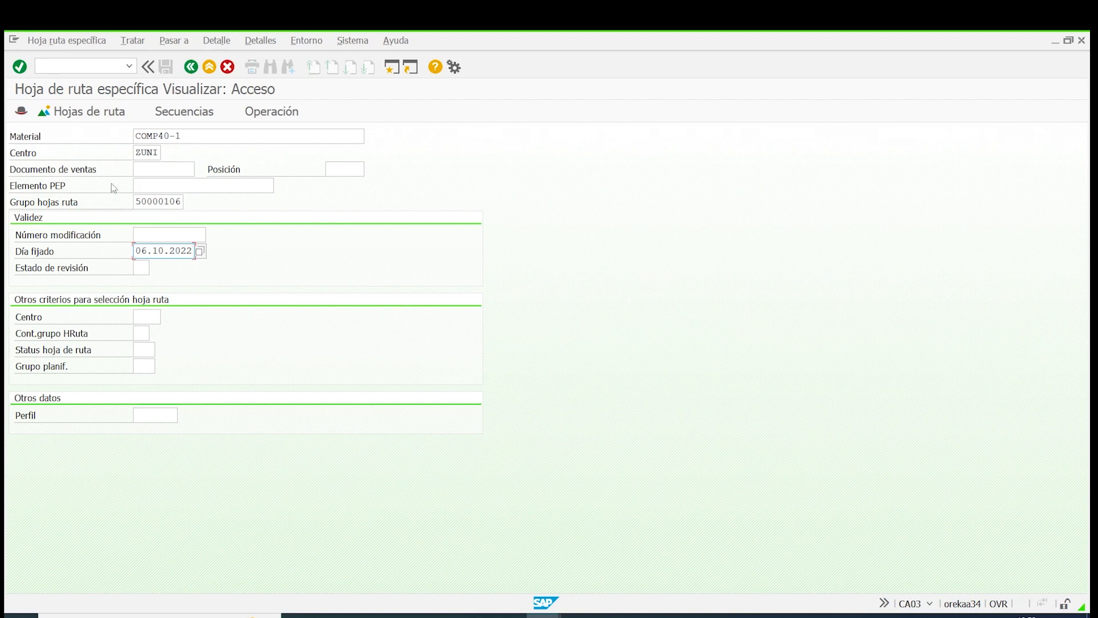
Step: Check the work centre and machine time of operation 0010 in the second COMP40-1 routing, and return to the entry screen
left_click(19, 67)
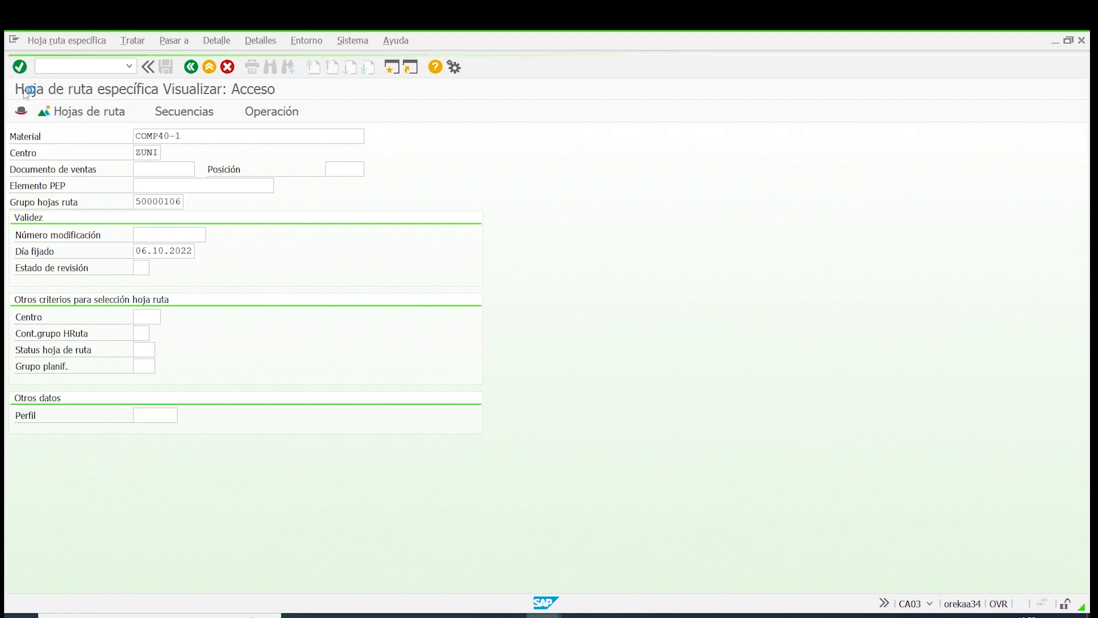
double_click(29, 217)
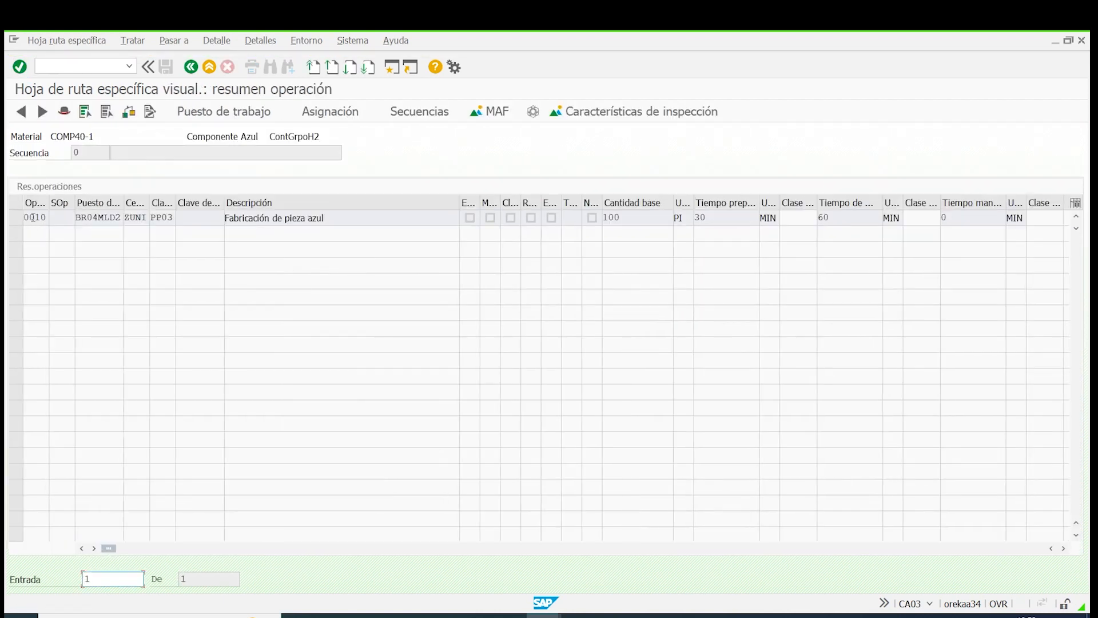
left_click(77, 218)
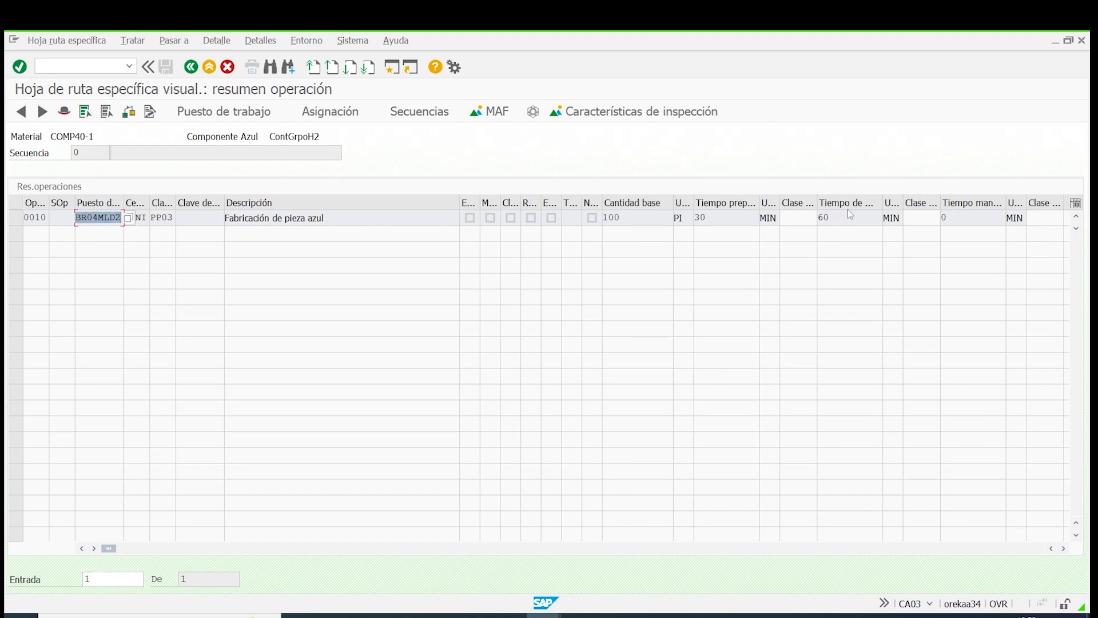
left_click(836, 218)
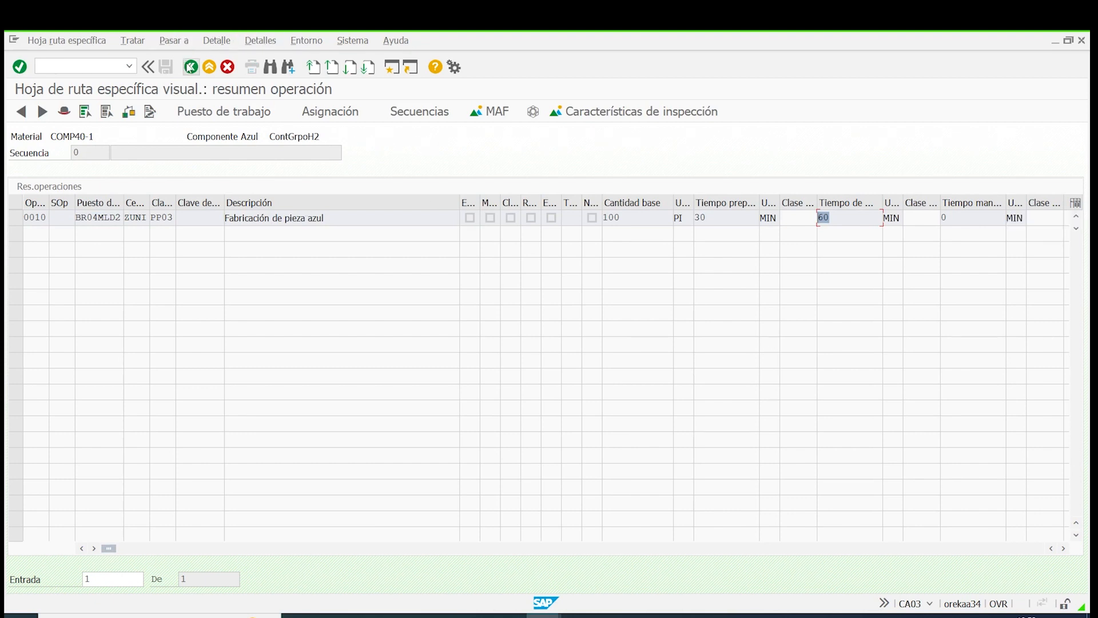
left_click(191, 67)
left_click(191, 67)
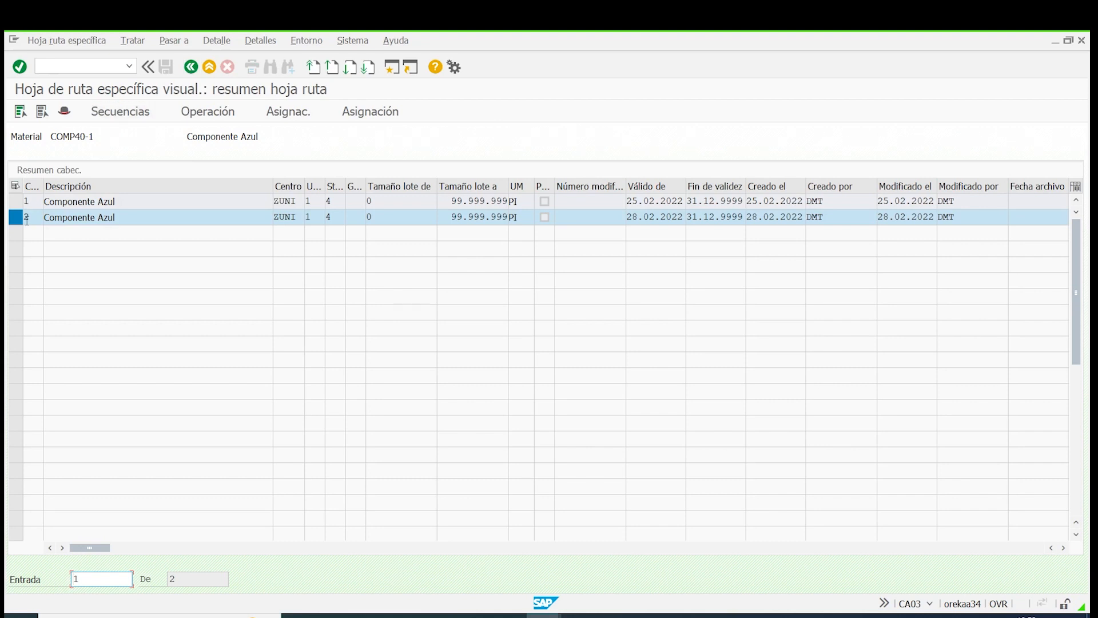
left_click(190, 67)
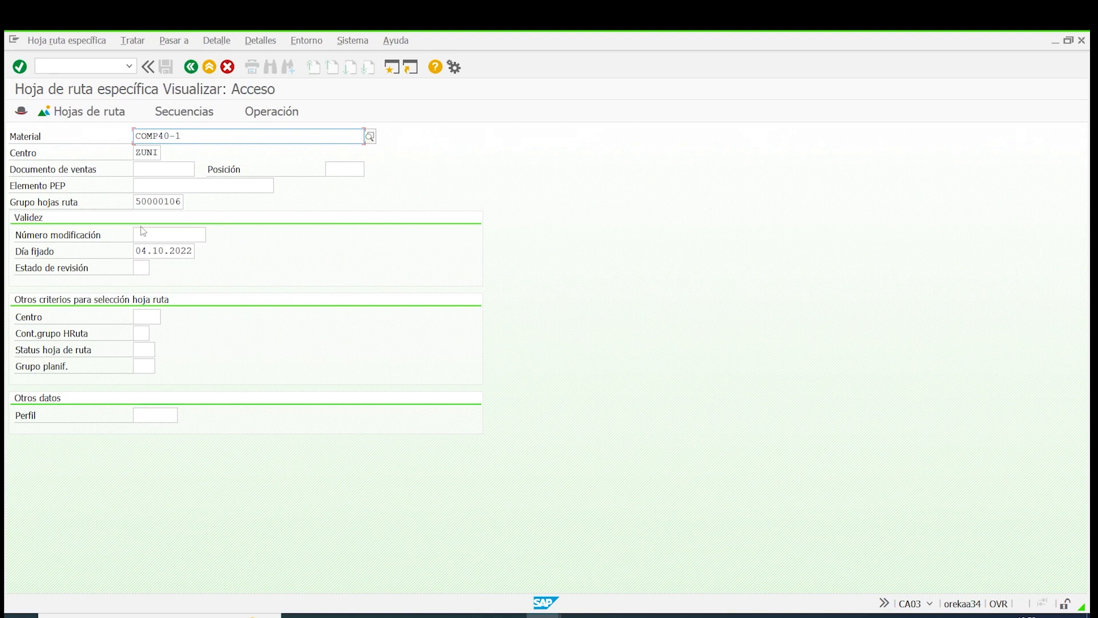
Step: Check operation 0010 of the second COMP40-1 routing at key date 04.10.2022 and return to the entry screen
left_click(20, 67)
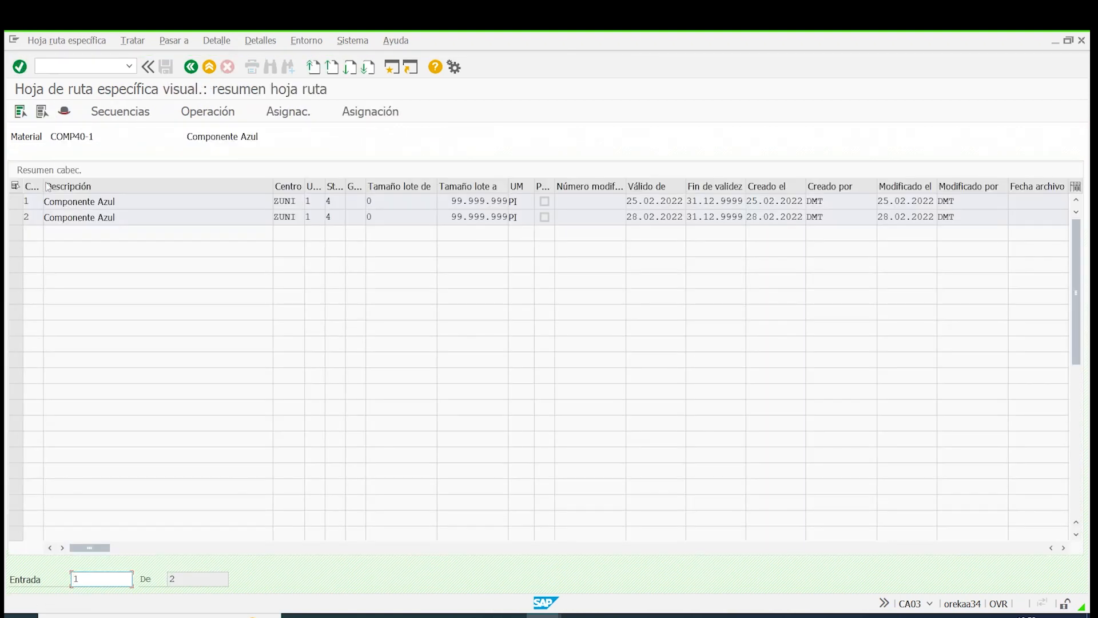
double_click(36, 222)
left_click(104, 215)
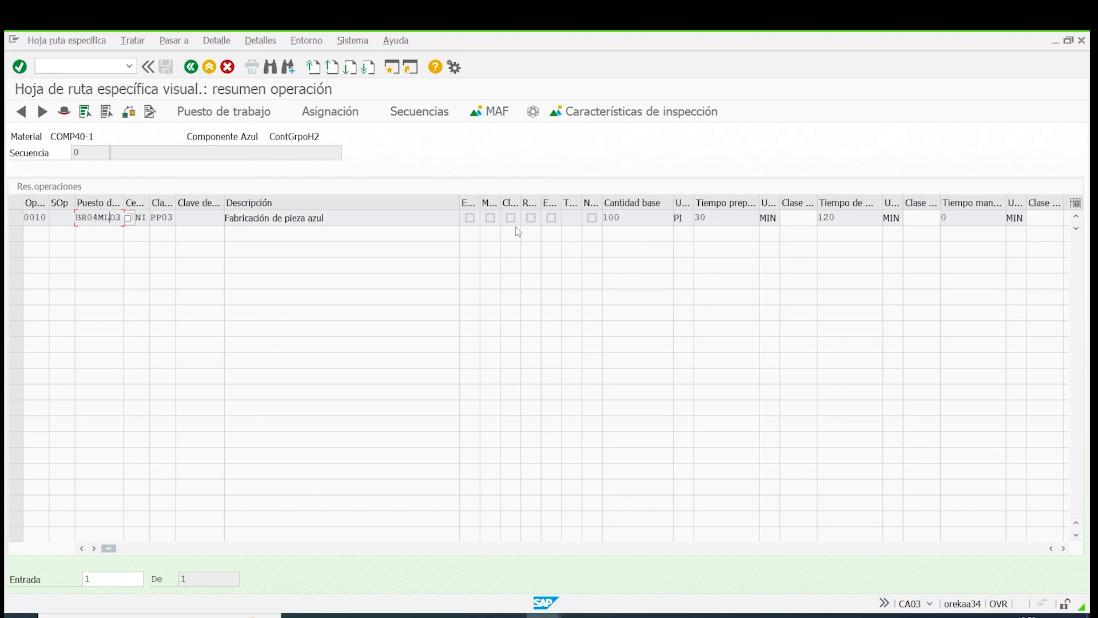
left_click(191, 68)
left_click(190, 67)
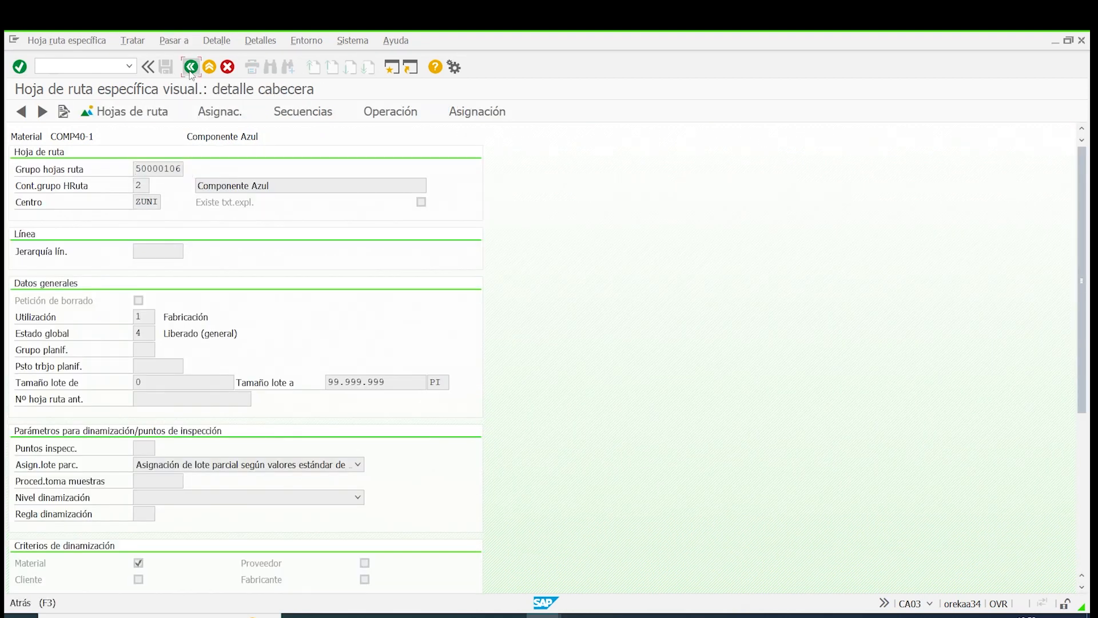
left_click(189, 68)
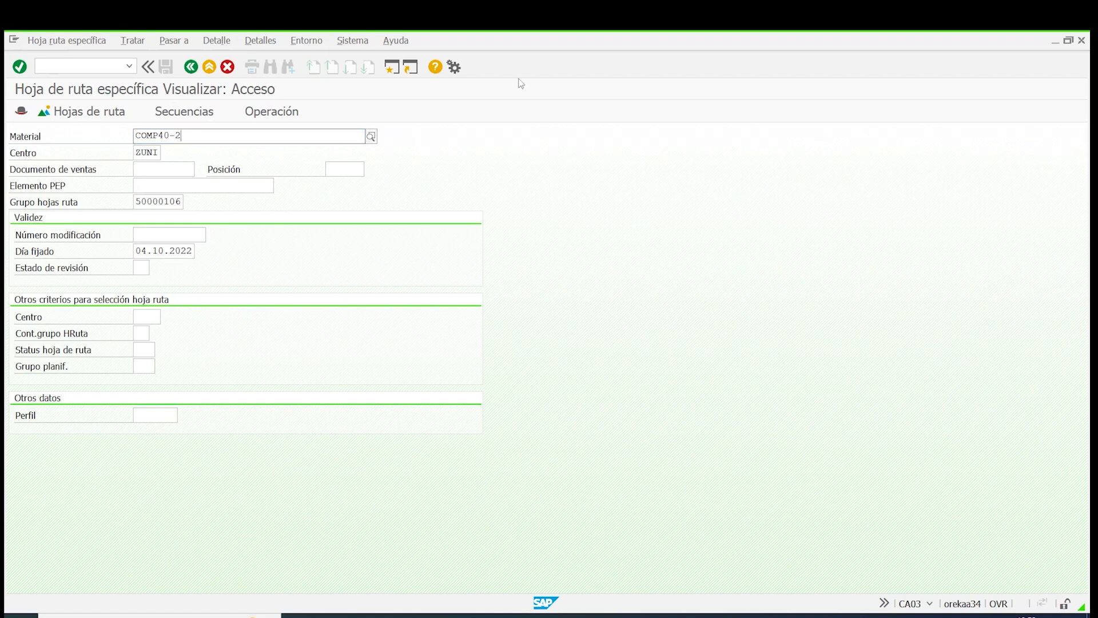
Step: Display the operations of the second routing of COMP40-2 at key date 04.10.2022, without a routing group
type("2")
left_click(176, 166)
left_click_drag(181, 202, 5, 201)
key("BackSpace")
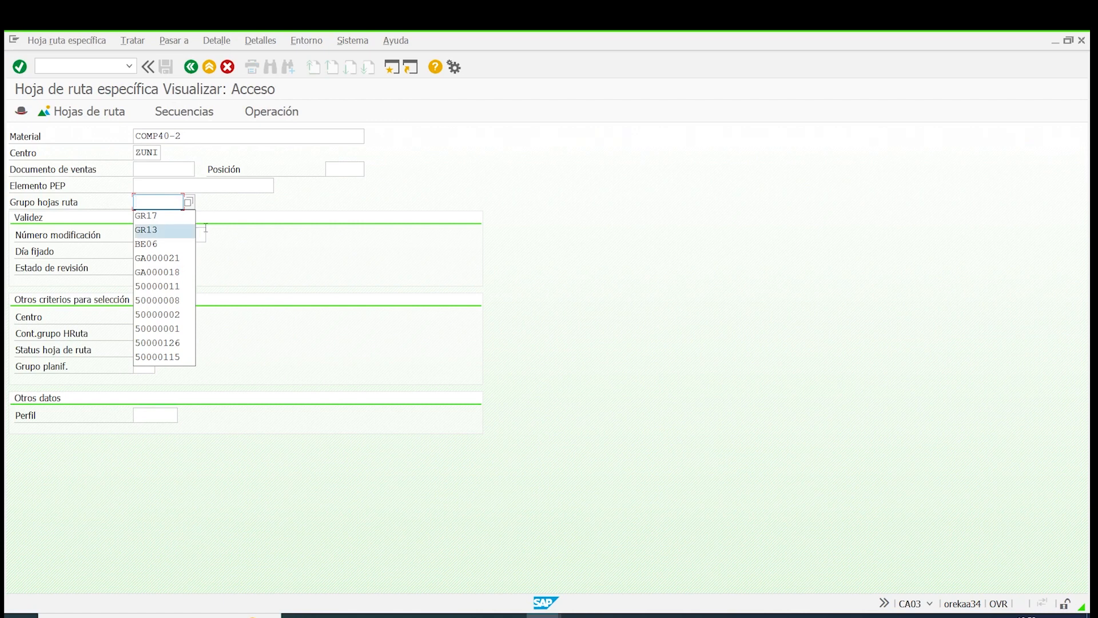
left_click(221, 213)
key("Return")
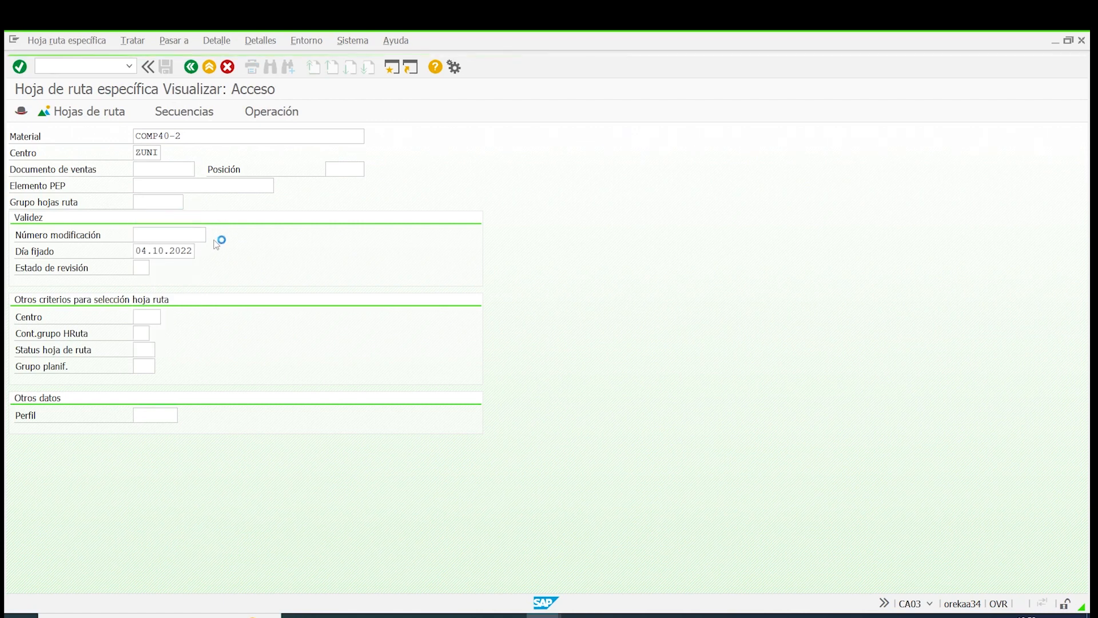
double_click(37, 216)
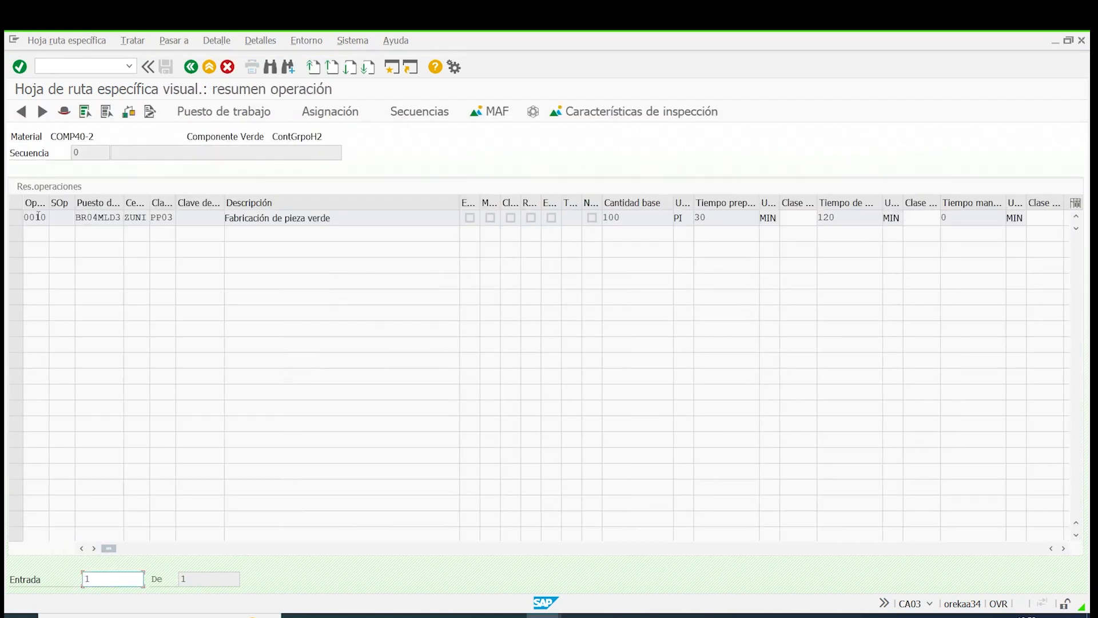
Step: Check the work centre of operation 0010 in the second COMP40-2 routing and return to the entry screen
left_click(16, 217)
left_click(108, 217)
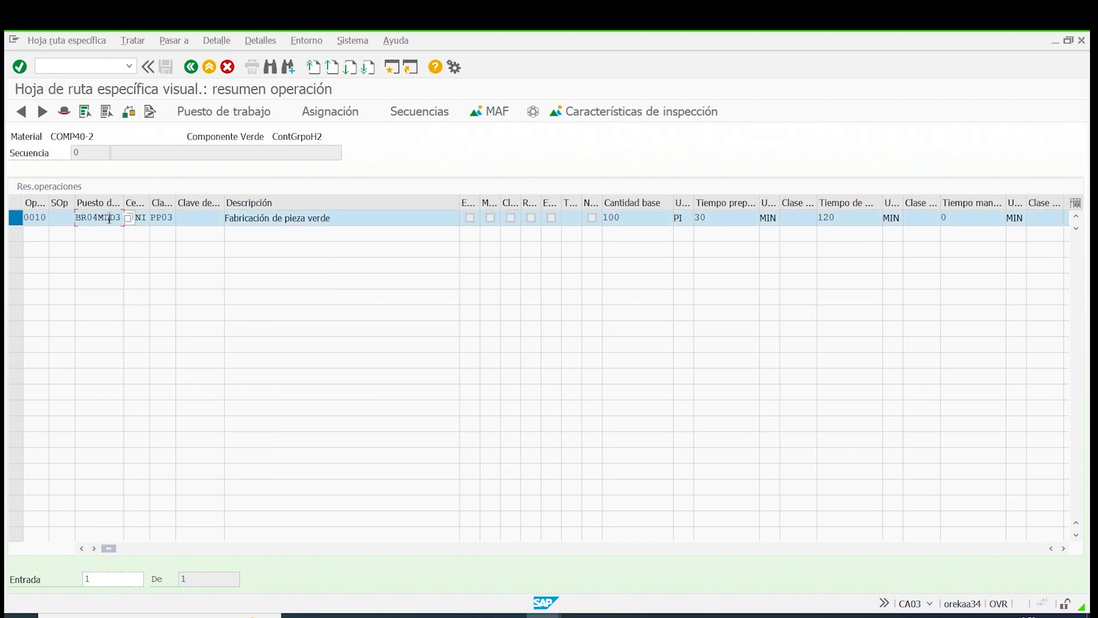
left_click(192, 68)
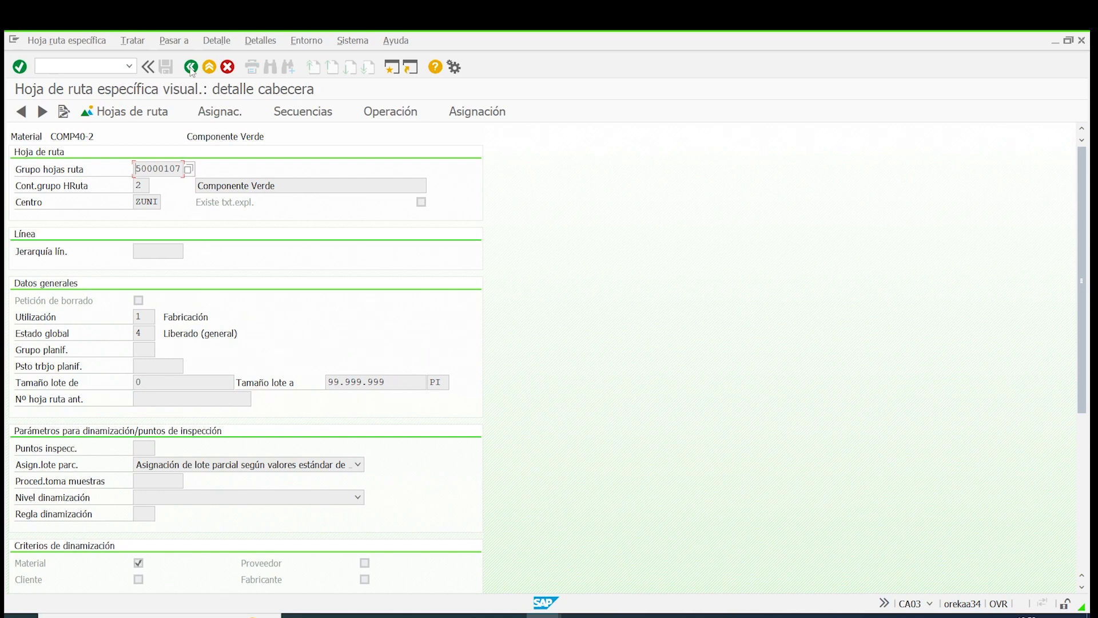
left_click(191, 68)
left_click(192, 69)
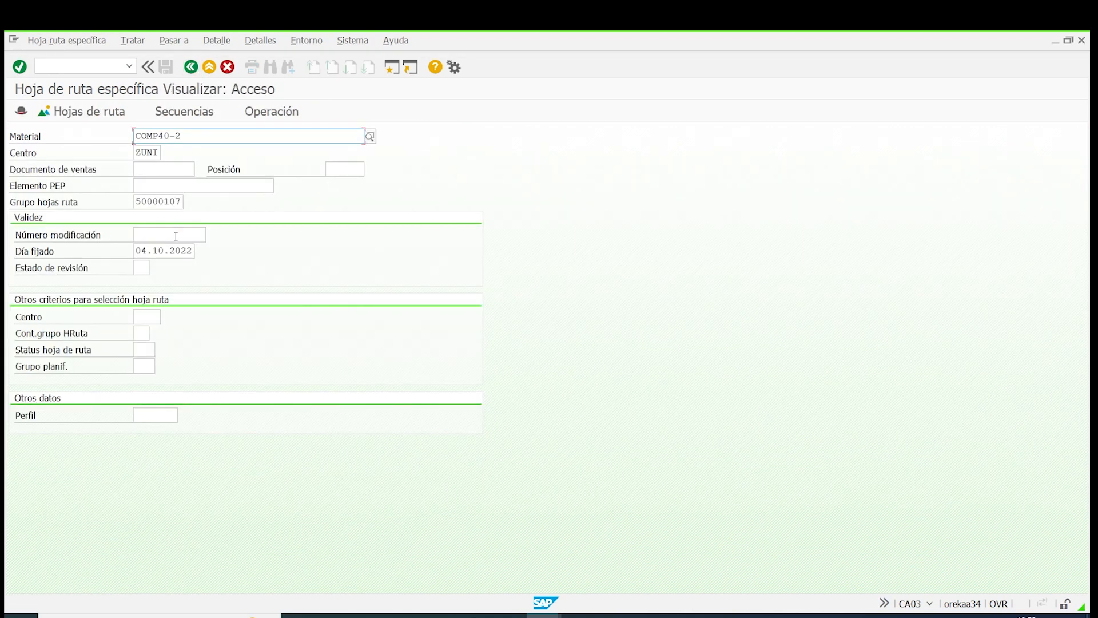
Step: Display the second COMP40-2 routing at key date 06.10.2022 and check the work centre and machine time of operation 0010
left_click_drag(140, 250, 302, 245)
key("Delete")
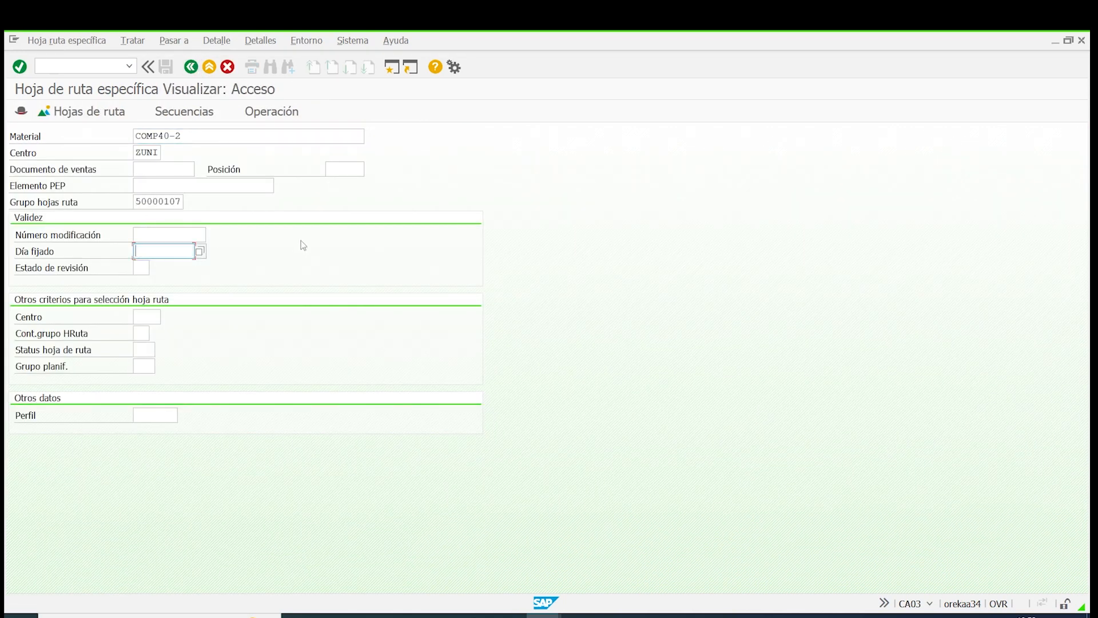
left_click(174, 262)
left_click(19, 67)
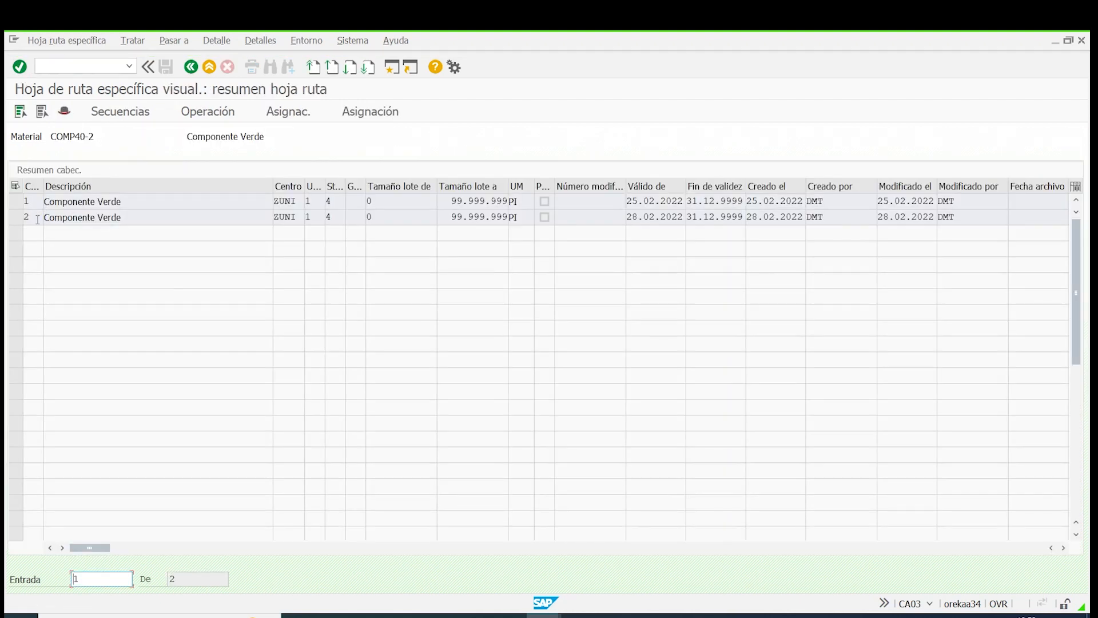
double_click(37, 219)
left_click_drag(83, 219, 147, 216)
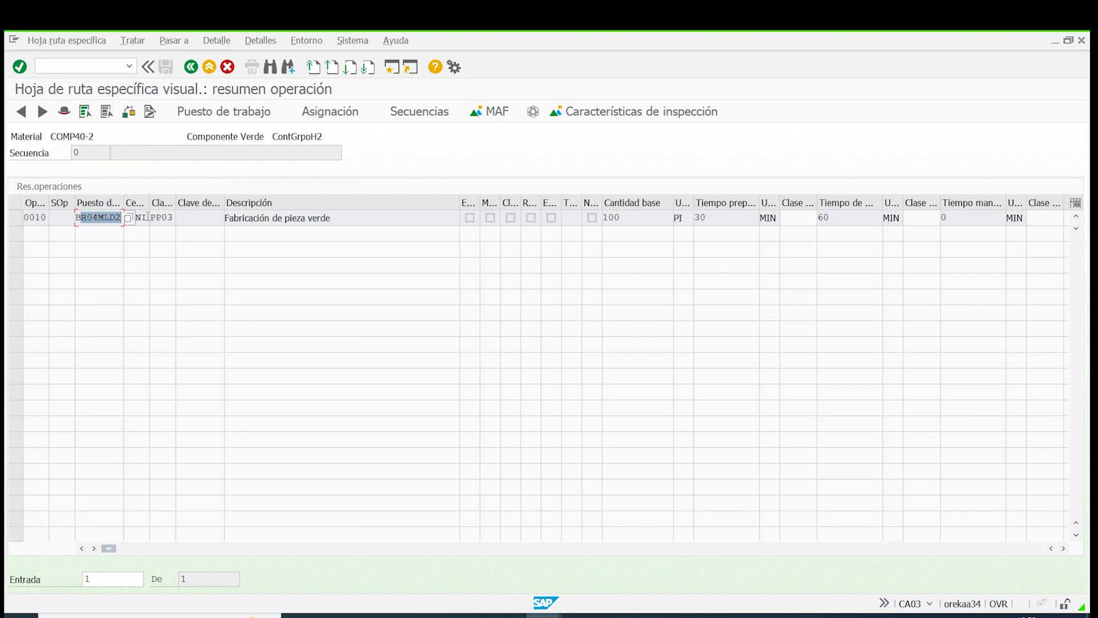
left_click_drag(832, 217, 815, 217)
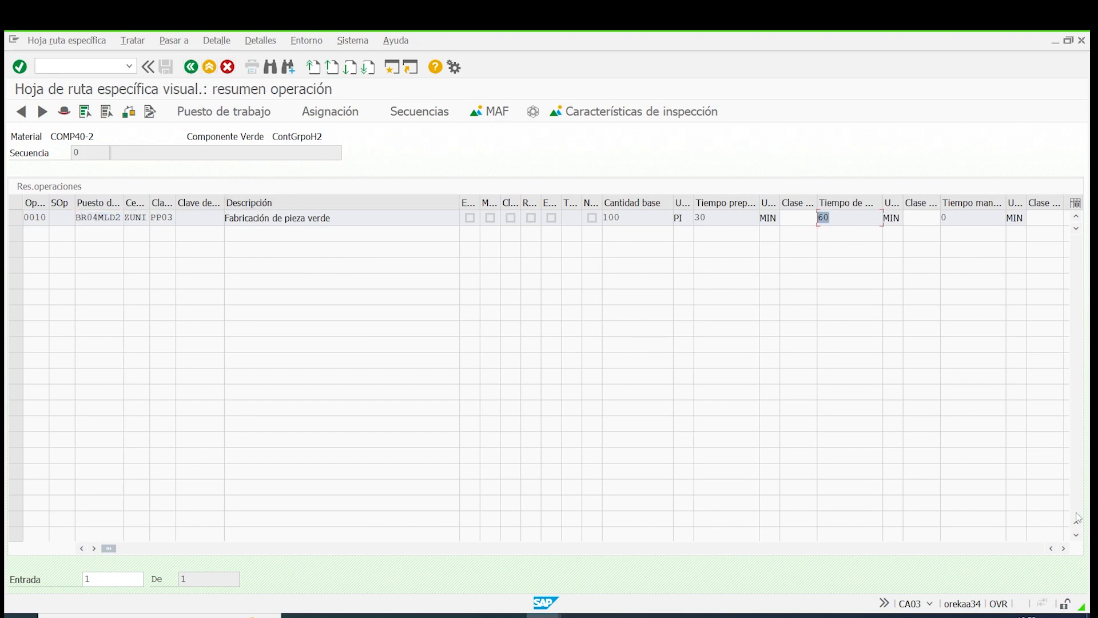
Step: Check the change number and validity start of operation 0010, and exit the routing display to the SAP start screen
double_click(1064, 548)
left_click(1064, 548)
left_click(1063, 548)
left_click(1064, 548)
left_click(1064, 548)
left_click(1064, 548)
left_click(1064, 548)
left_click(1064, 548)
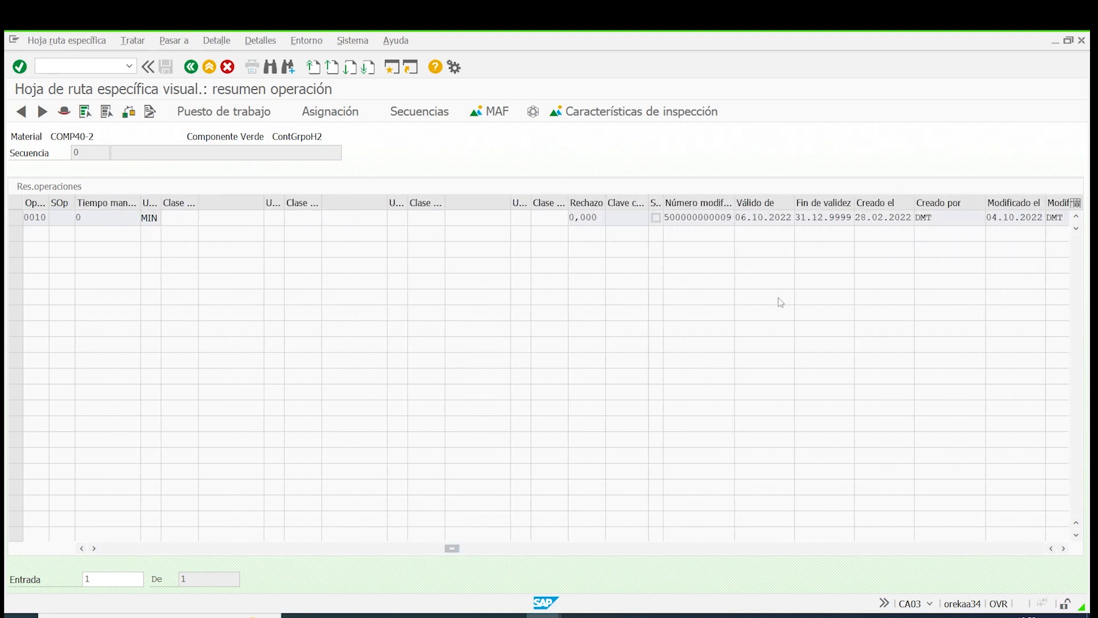
left_click_drag(681, 218, 762, 213)
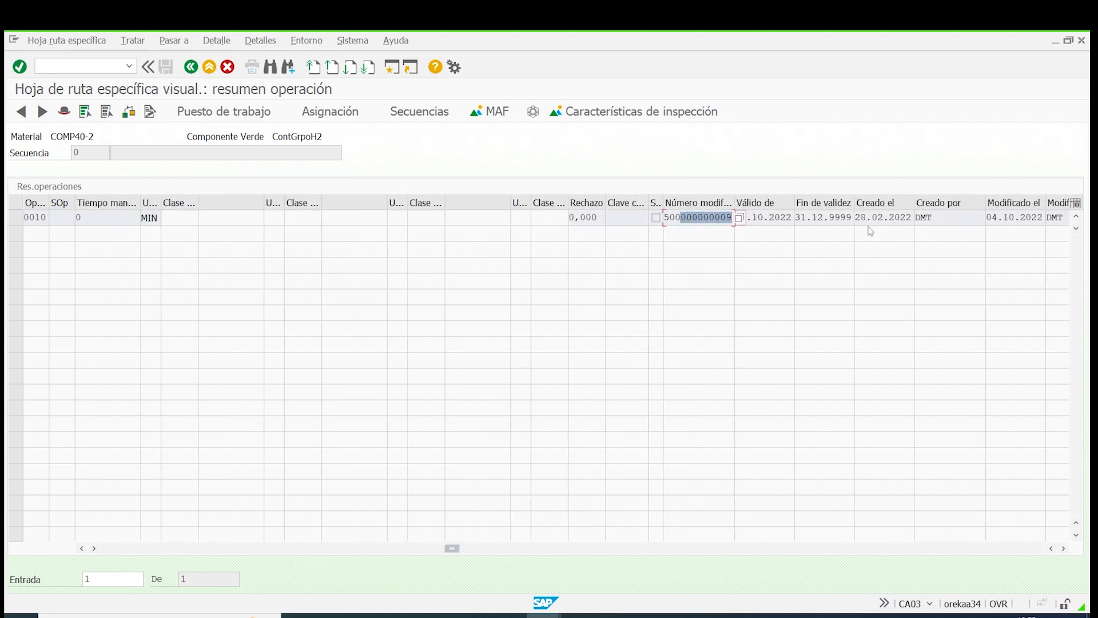
left_click_drag(457, 551, 108, 548)
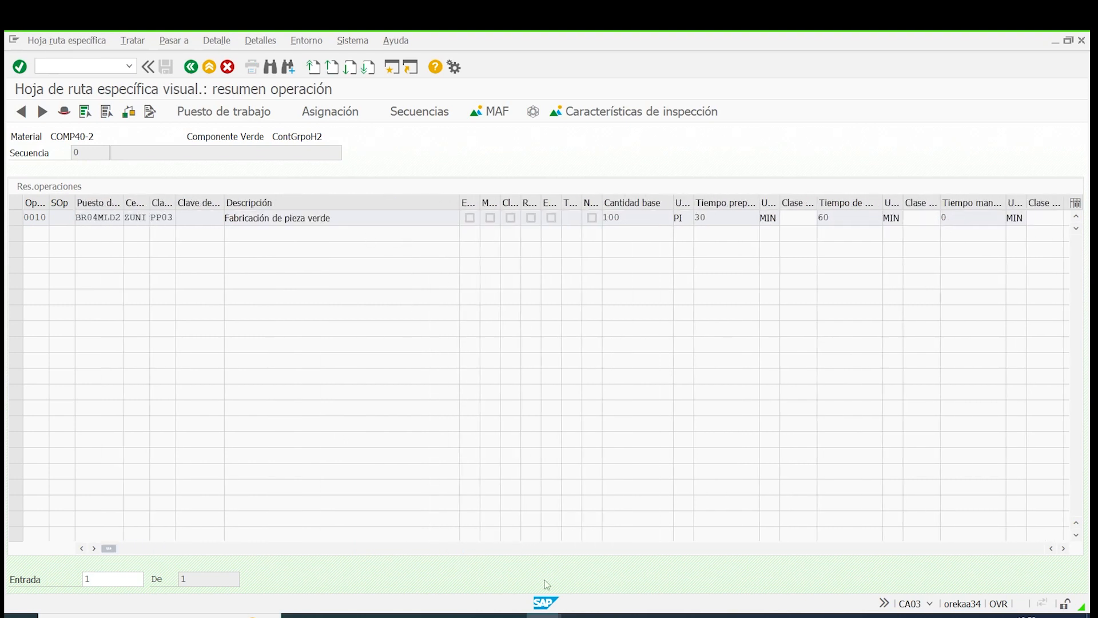
left_click(191, 68)
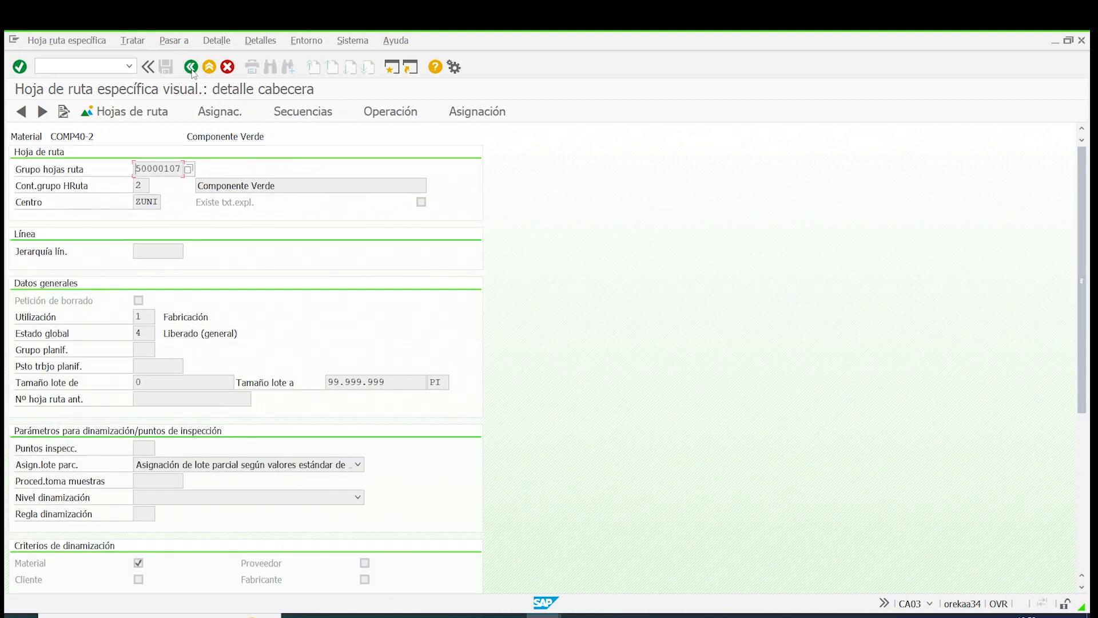
left_click(191, 68)
left_click(191, 67)
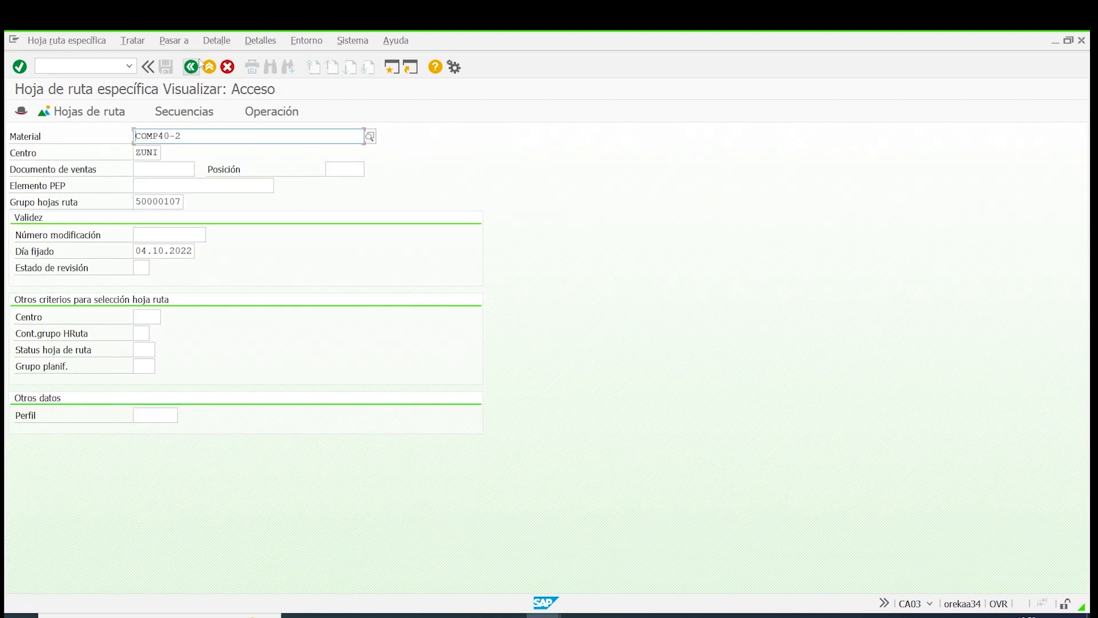
left_click(197, 65)
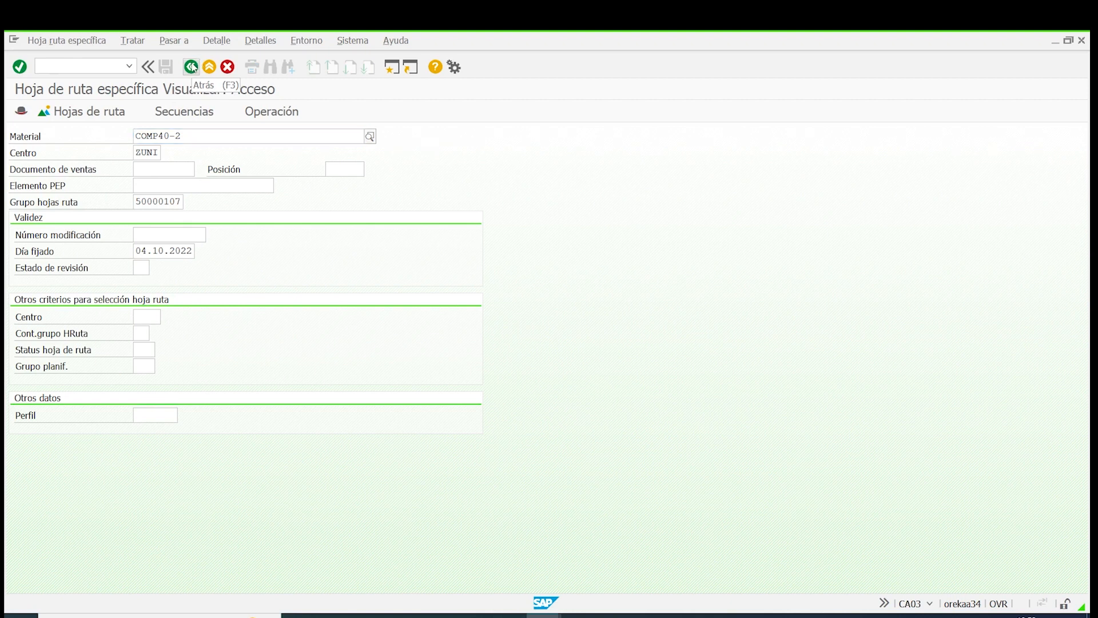
Step: Open CEWB with work area SAP_ITEM to view the BOM item selection criteria, and return to the start screen
left_click(129, 66)
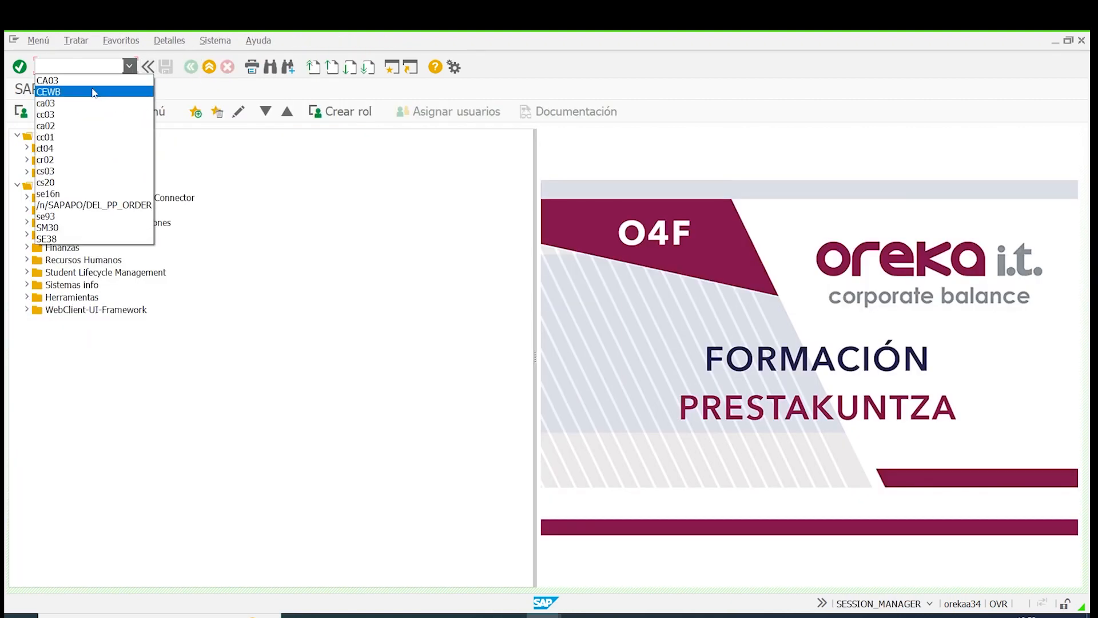
left_click(93, 91)
key("Return")
left_click(288, 176)
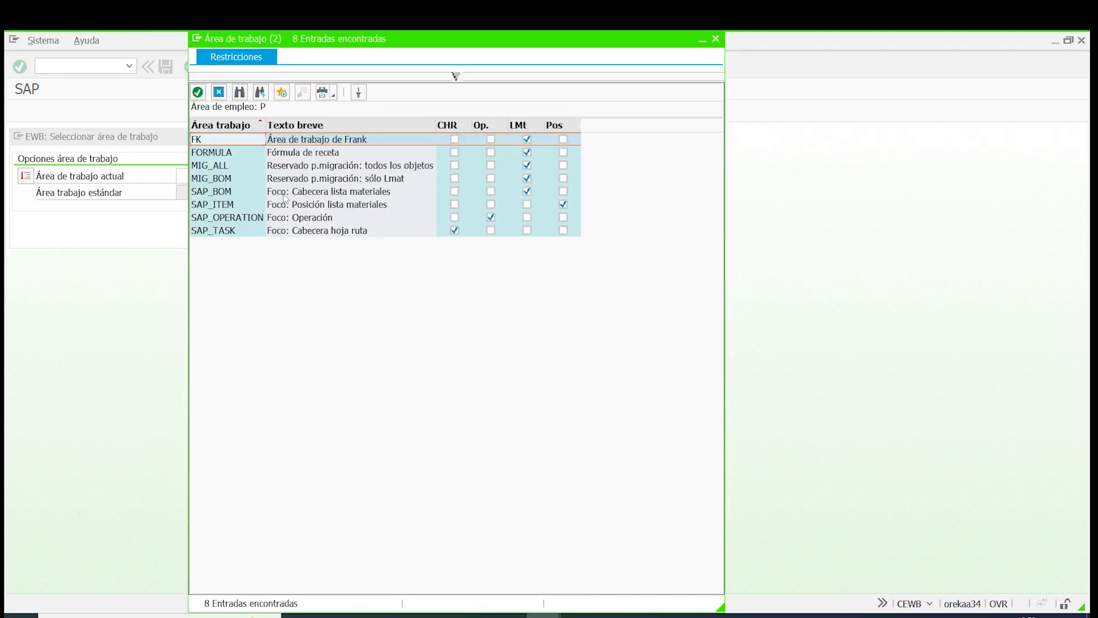
double_click(280, 205)
left_click(238, 236)
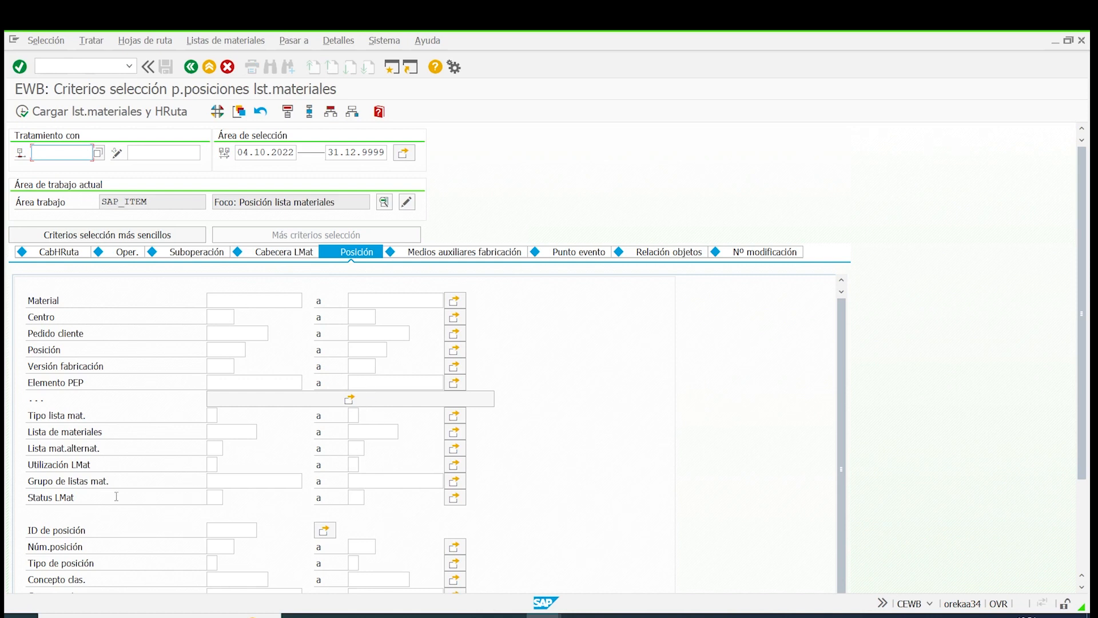
left_click(190, 67)
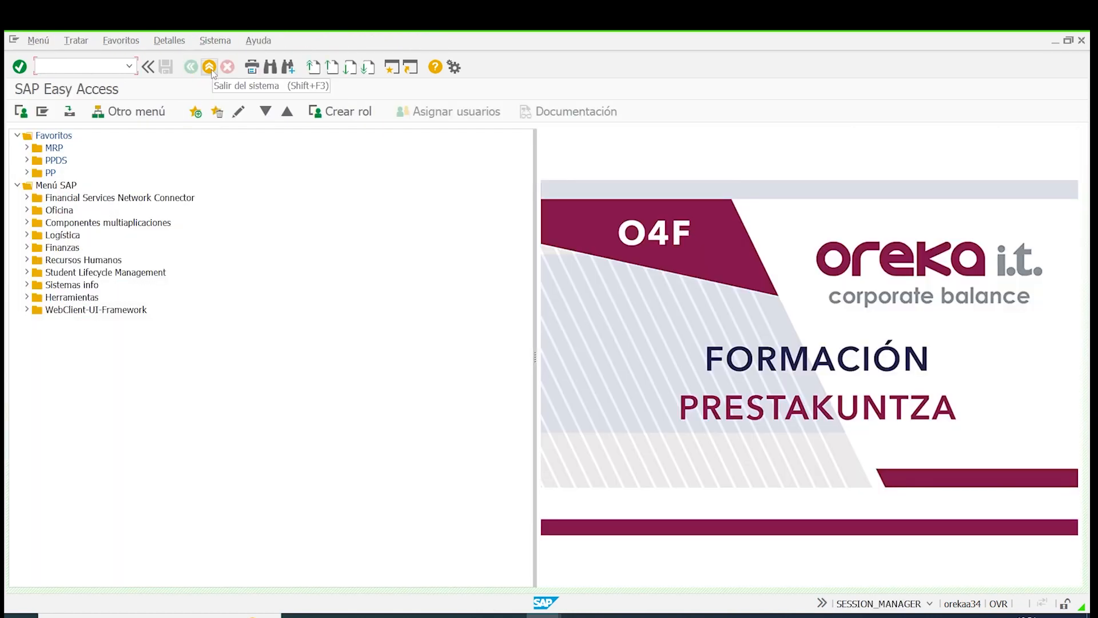
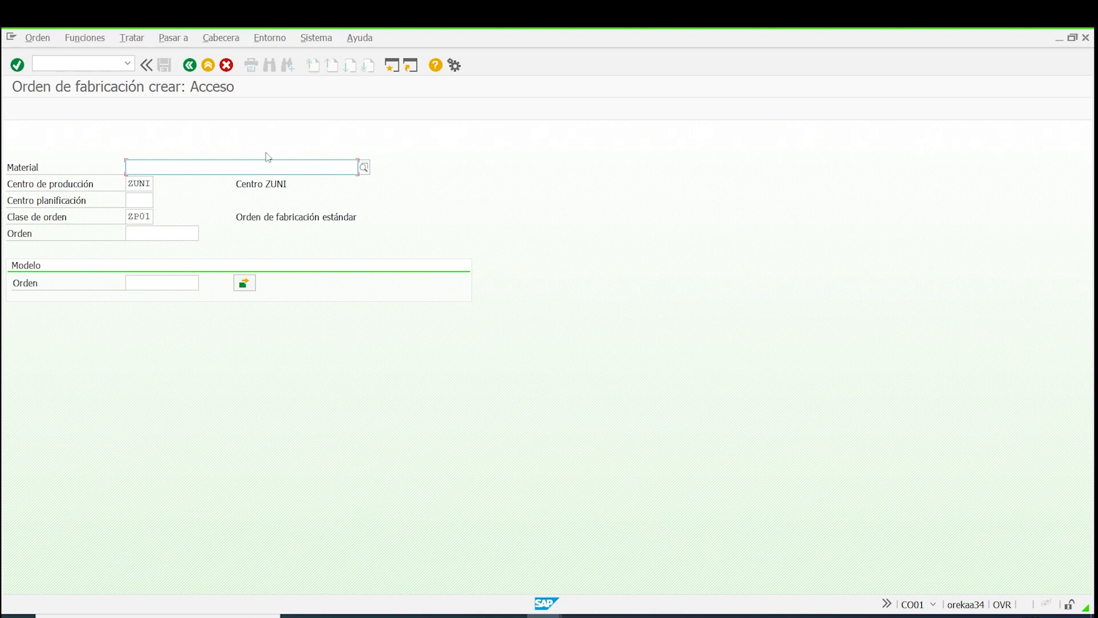
Step: Start a production order in CO01 for COMP40-1 with a total quantity of 100 and finish date 05.10.2022 at 16:00
type("C")
left_click(161, 181)
key("Return")
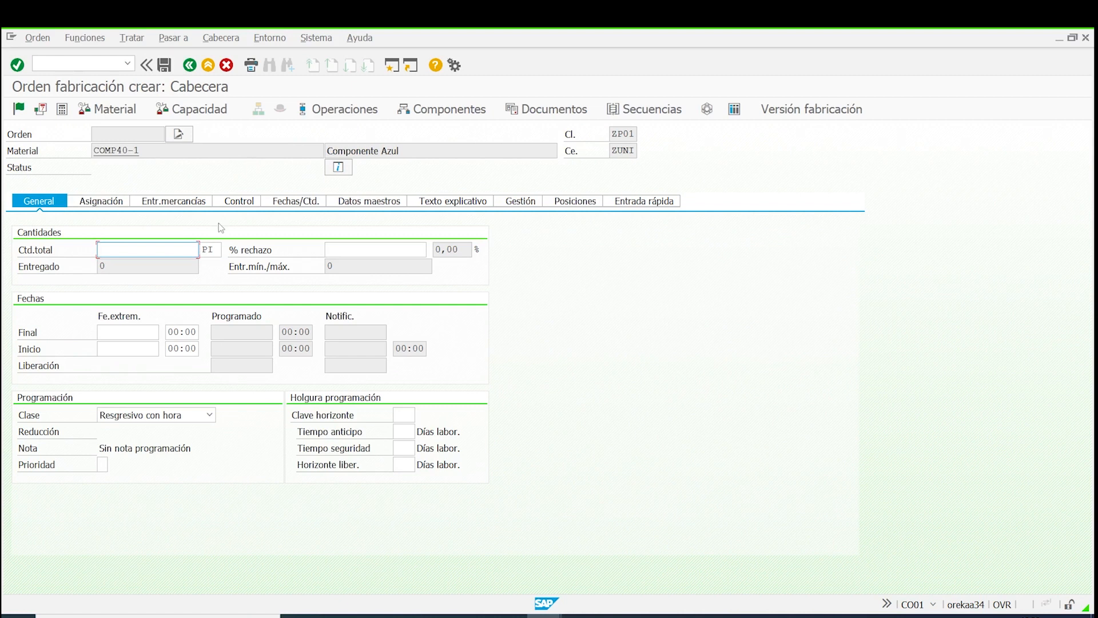
left_click(143, 250)
left_click(141, 264)
left_click(135, 333)
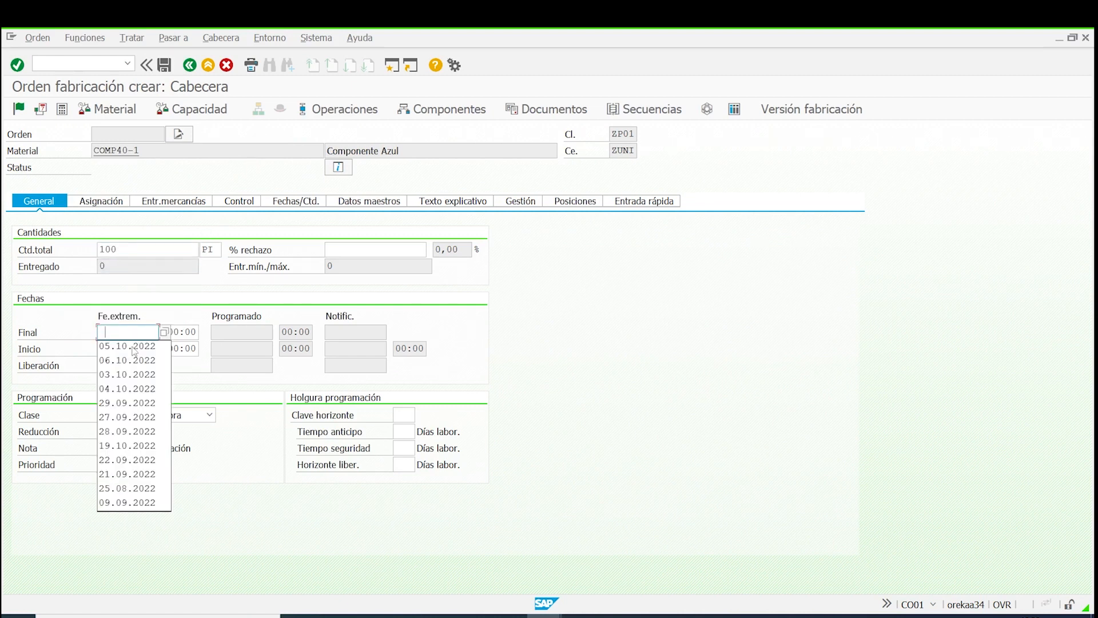
left_click(129, 346)
key("Tab")
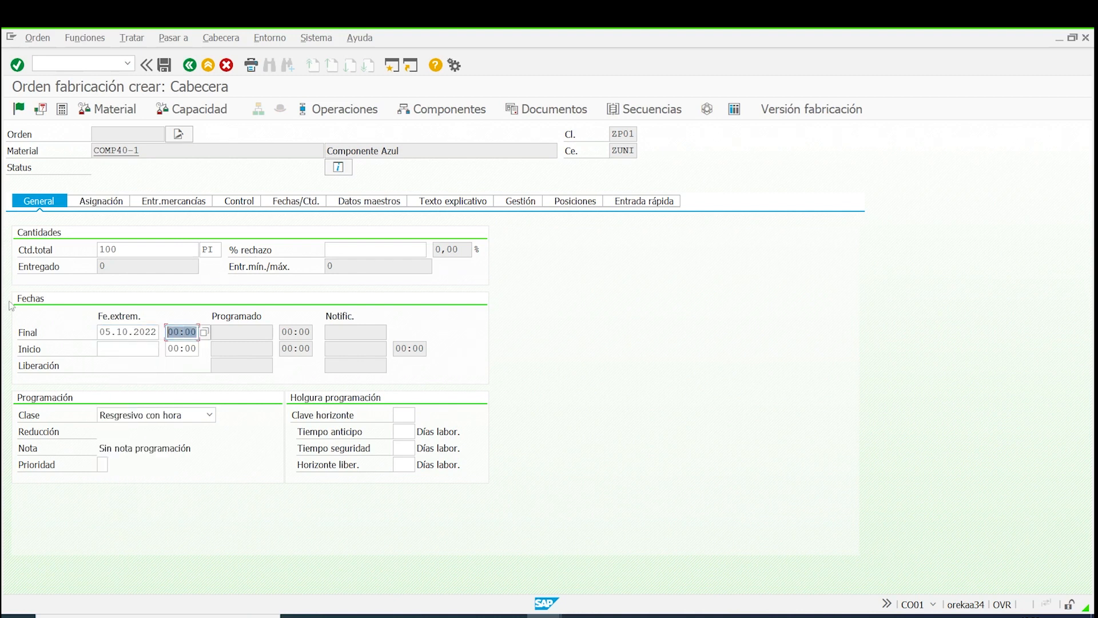
type("16:00")
key("Return")
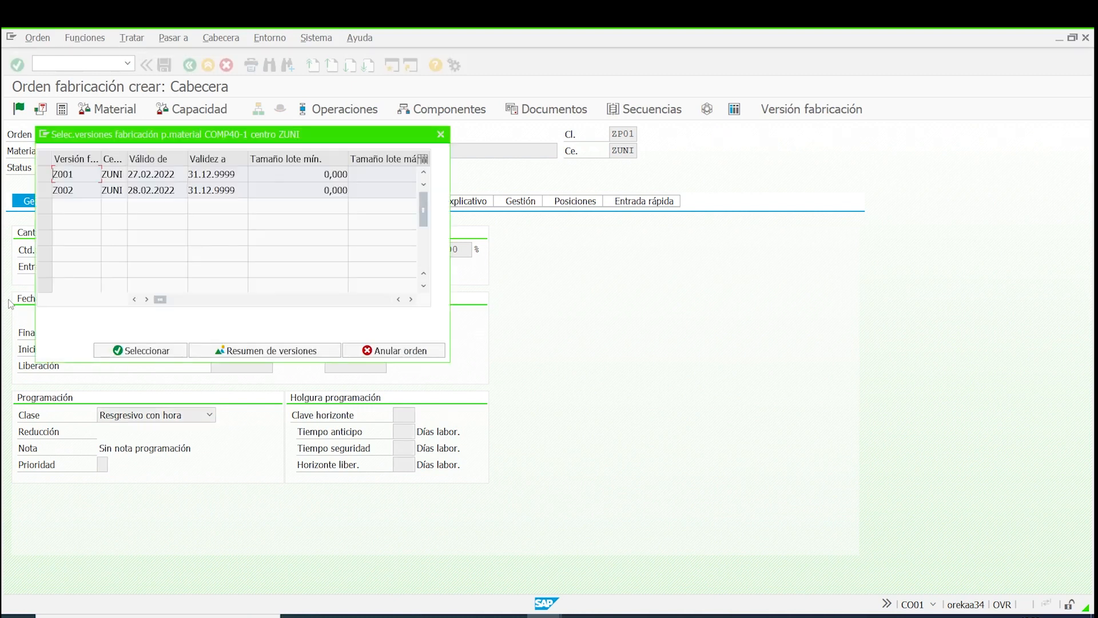
Step: Select production version Z002 for the order and acknowledge the material availability message
left_click(45, 190)
left_click(123, 350)
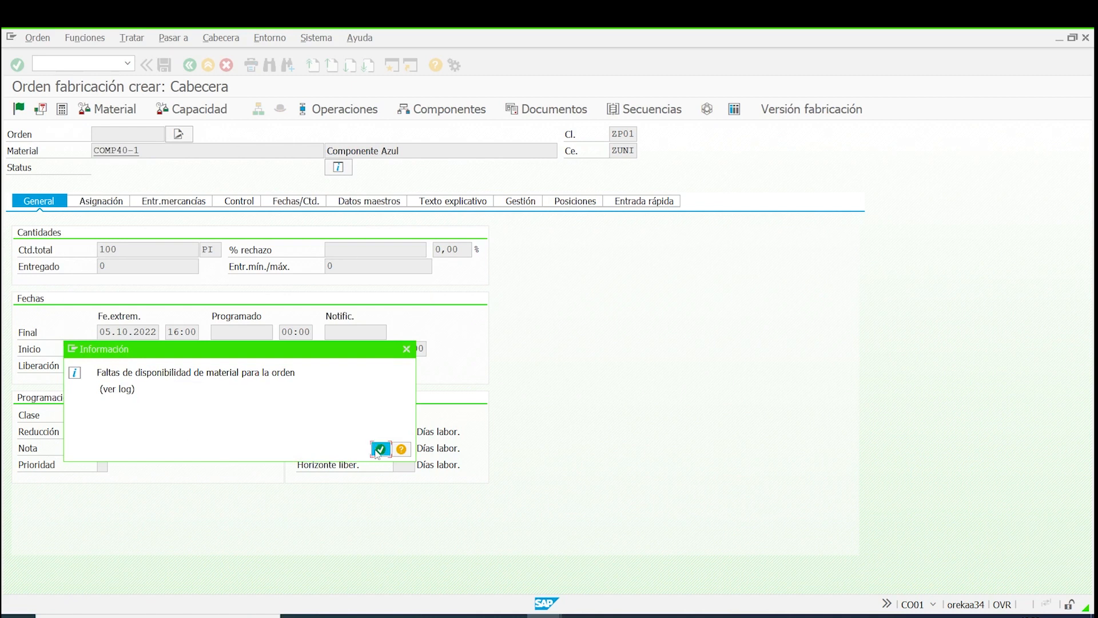
left_click(380, 449)
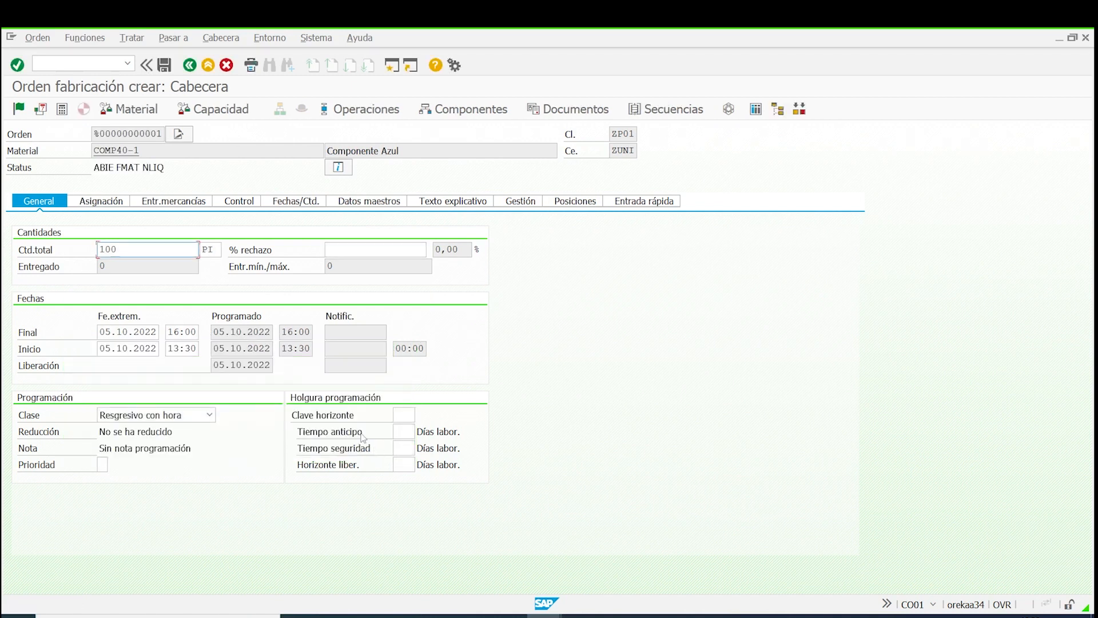
Step: Review the order's components, the work centre of operation 0010, and the operation's segment dates and processing duration
left_click(463, 108)
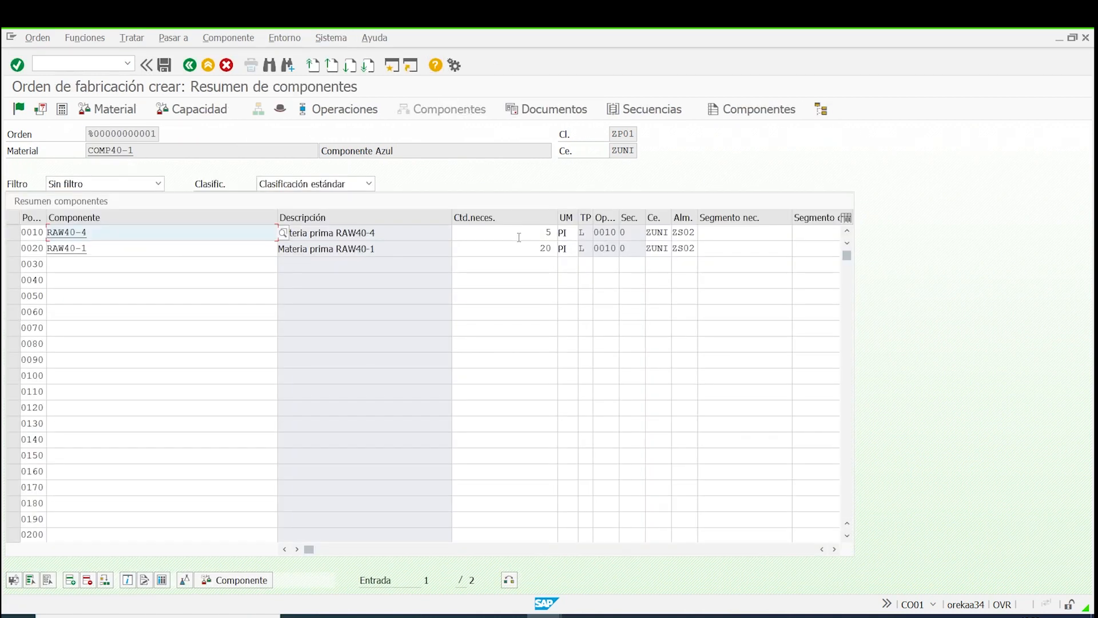
left_click(351, 109)
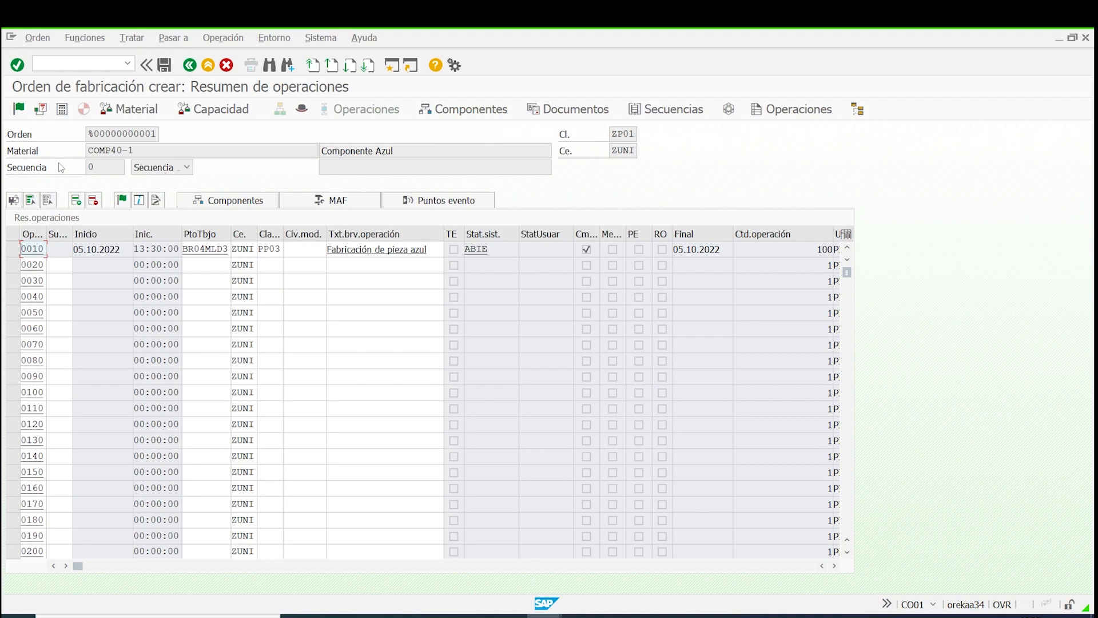
double_click(25, 248)
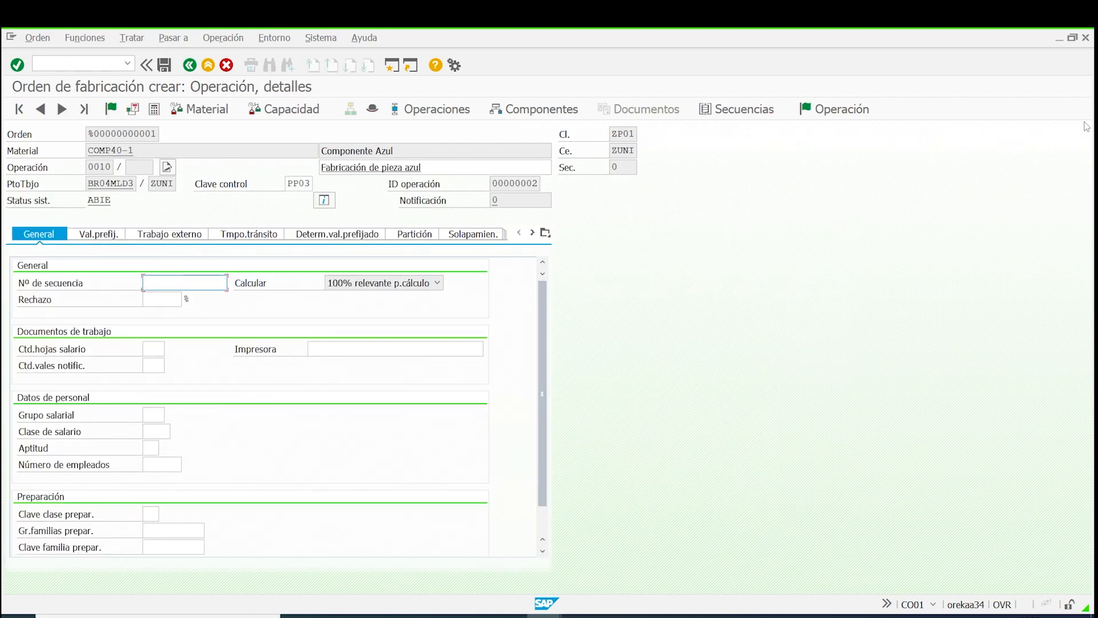
left_click(546, 234)
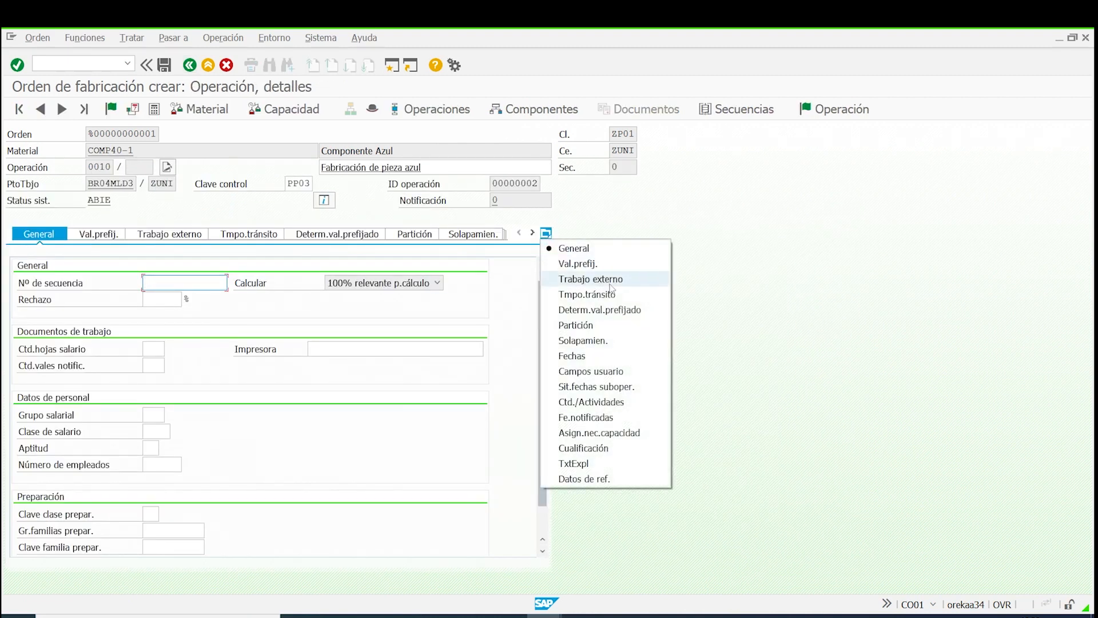
left_click(609, 359)
double_click(439, 353)
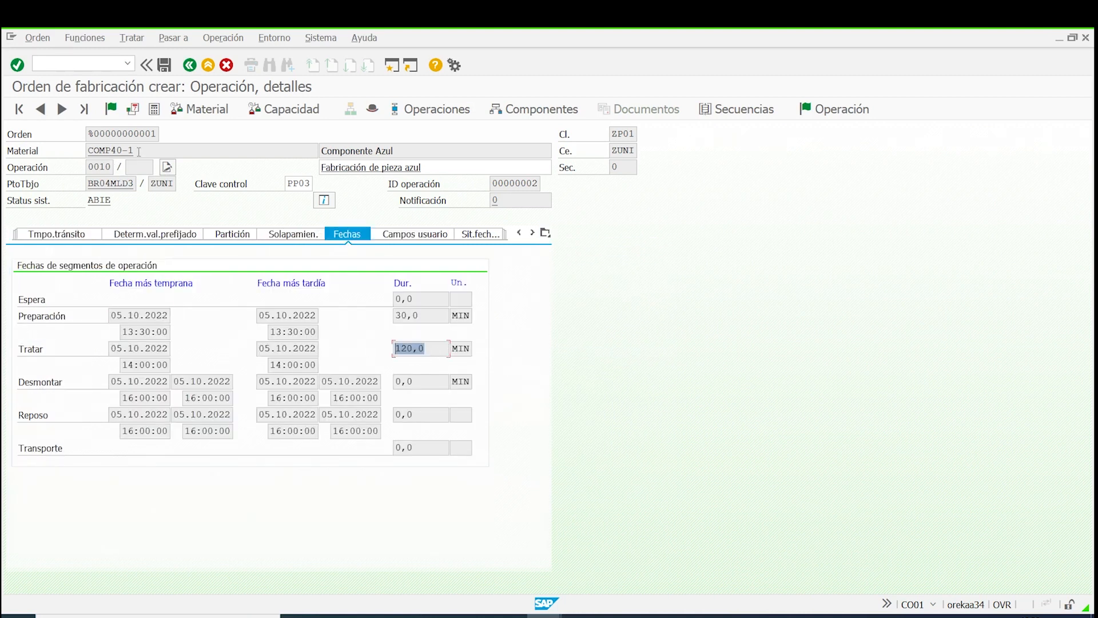
left_click_drag(139, 151, 3, 139)
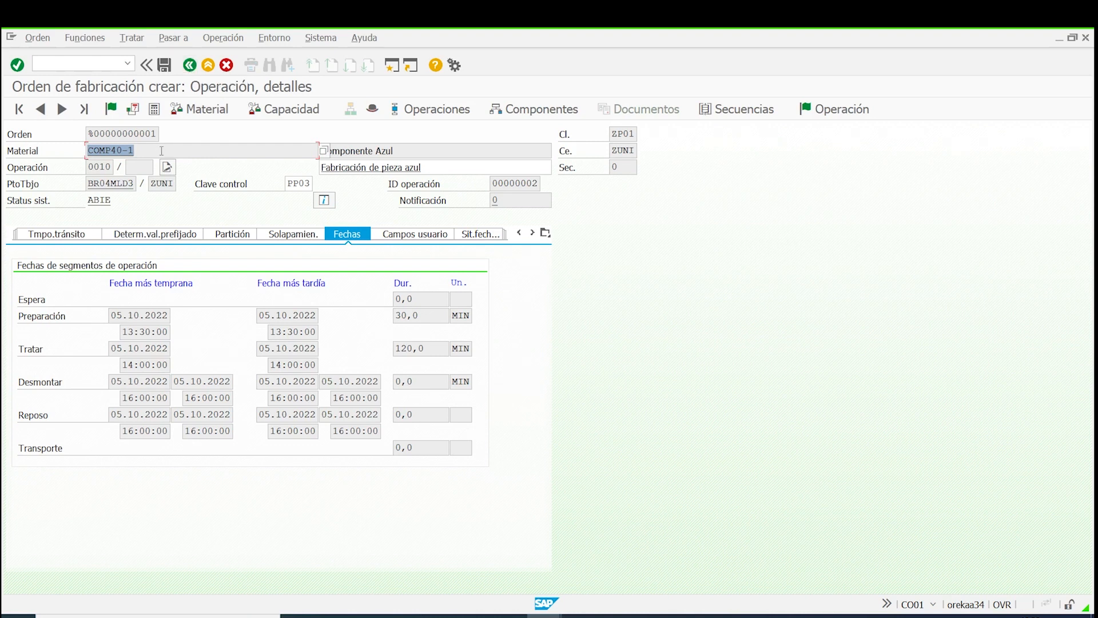
left_click(104, 154)
left_click_drag(156, 153, 4, 122)
Step: Leave the operation details and exit the COMP40-1 order back to the order creation entry screen
left_click(189, 65)
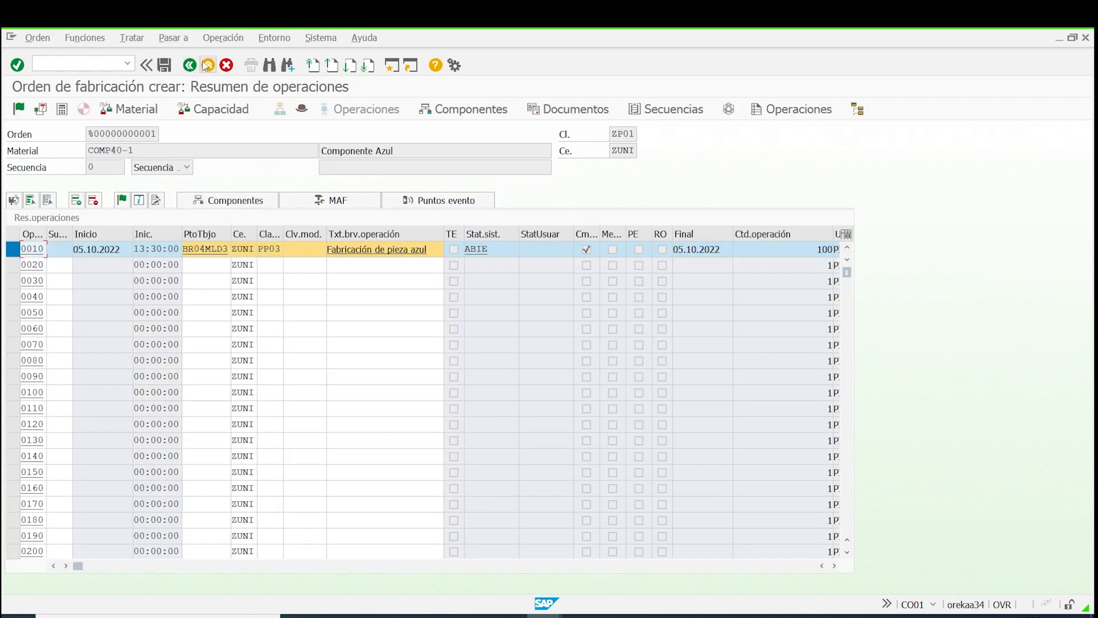
left_click(207, 65)
left_click(282, 321)
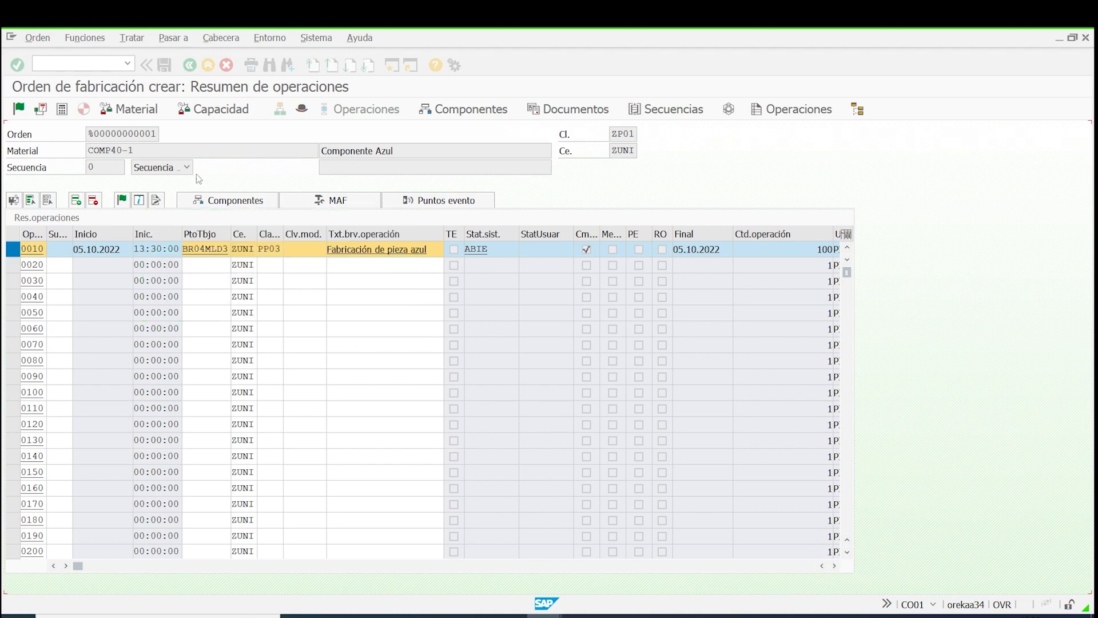
Step: Start another production order for COMP40-1 with a total quantity of 100 and finish date 06.10.2022 at 16:00
left_click(158, 166)
left_click(174, 184)
key("Return")
type("1")
left_click(155, 263)
left_click(127, 332)
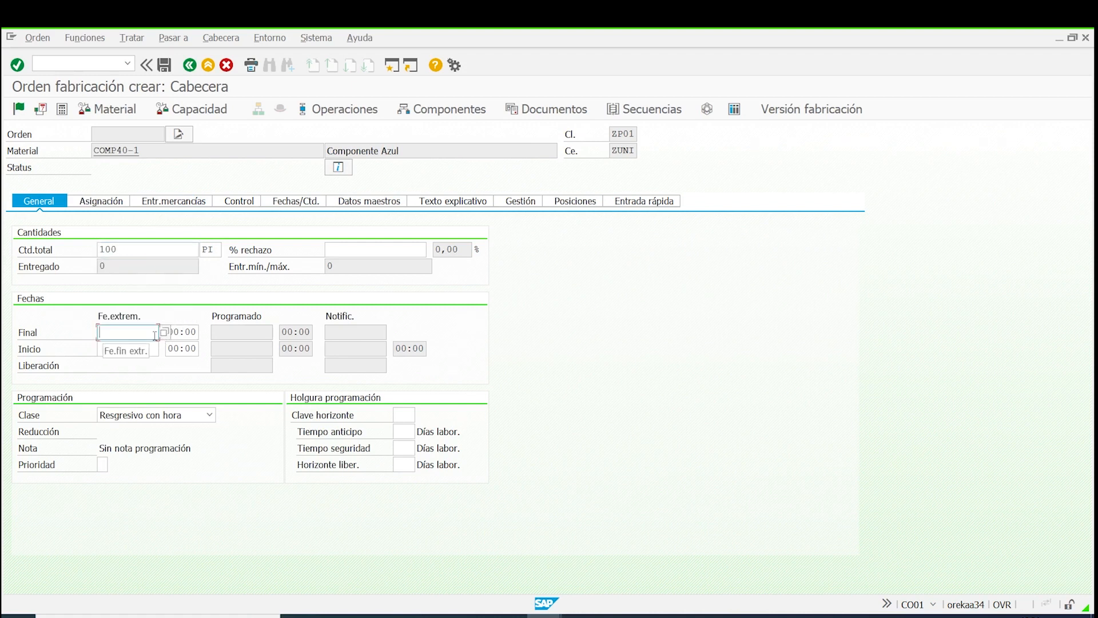
left_click(147, 363)
left_click(189, 332)
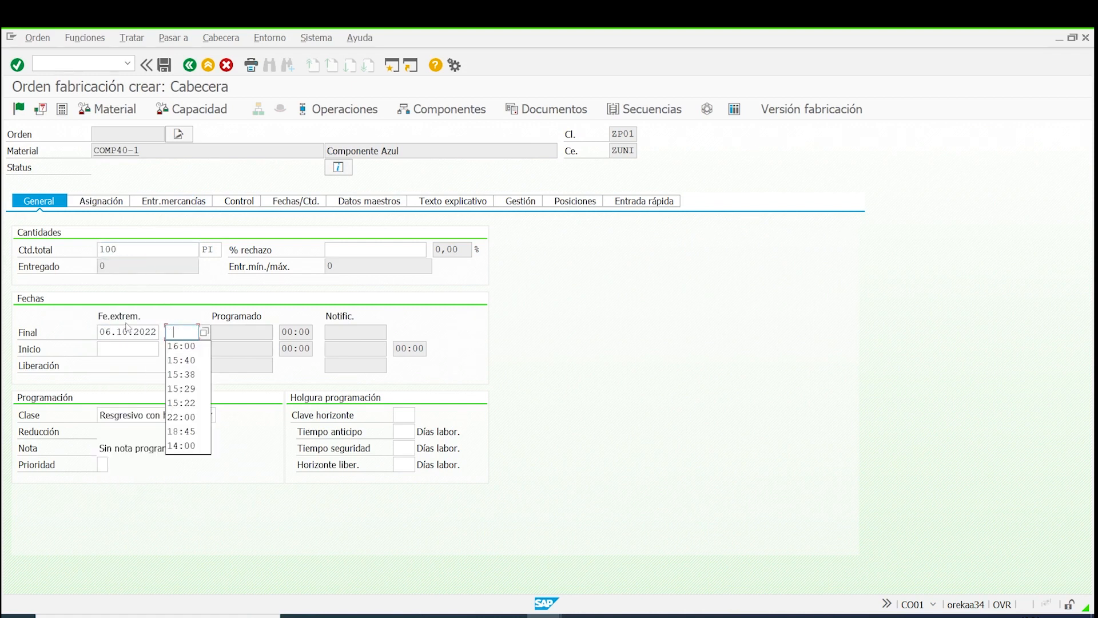
left_click(185, 345)
key("Return")
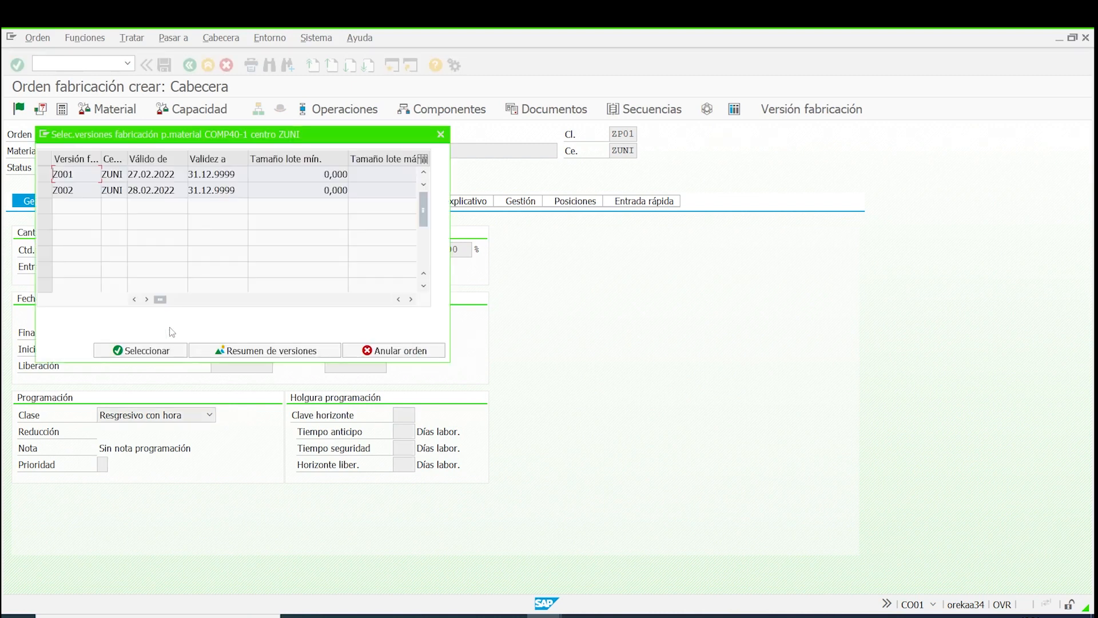
Step: Select production version Z002 for the COMP40-1 order, acknowledge the material availability message, and open the operations overview
double_click(60, 194)
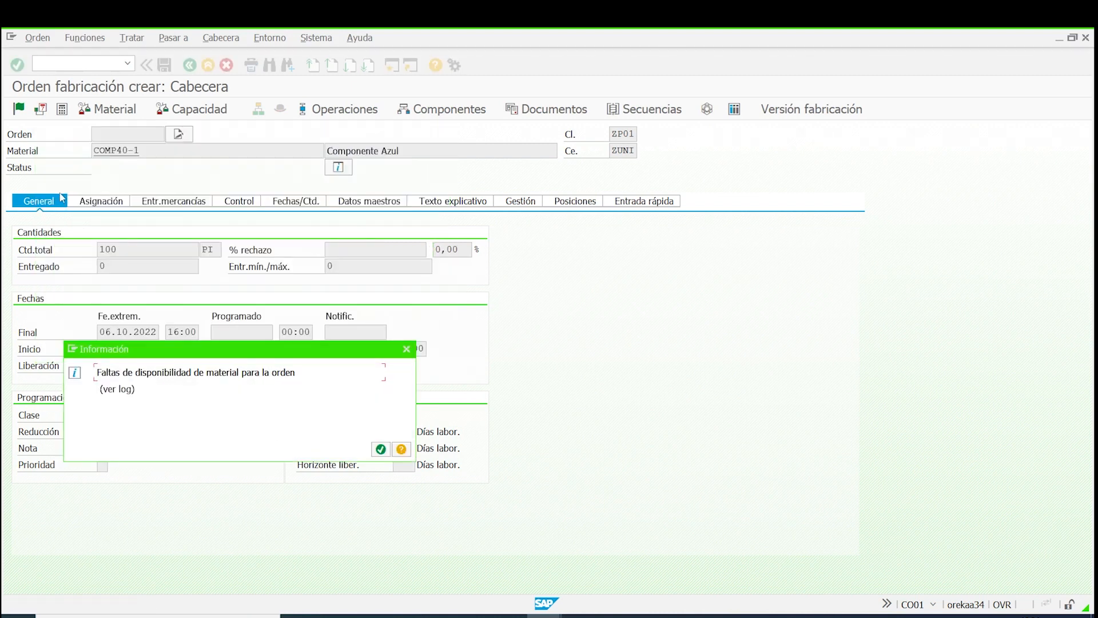
left_click(379, 450)
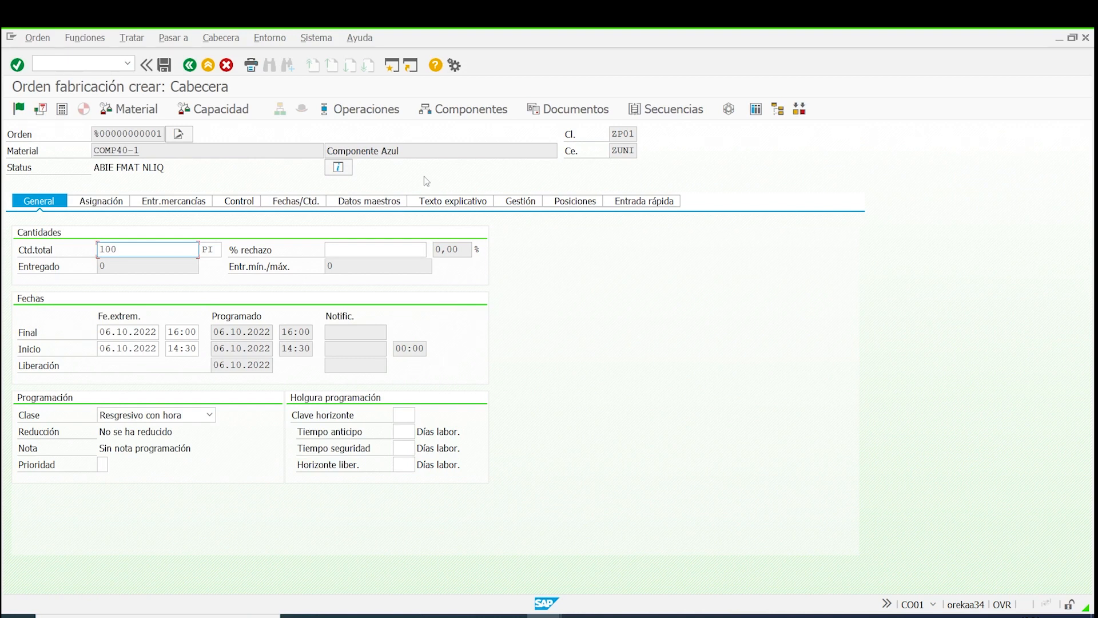
left_click(386, 113)
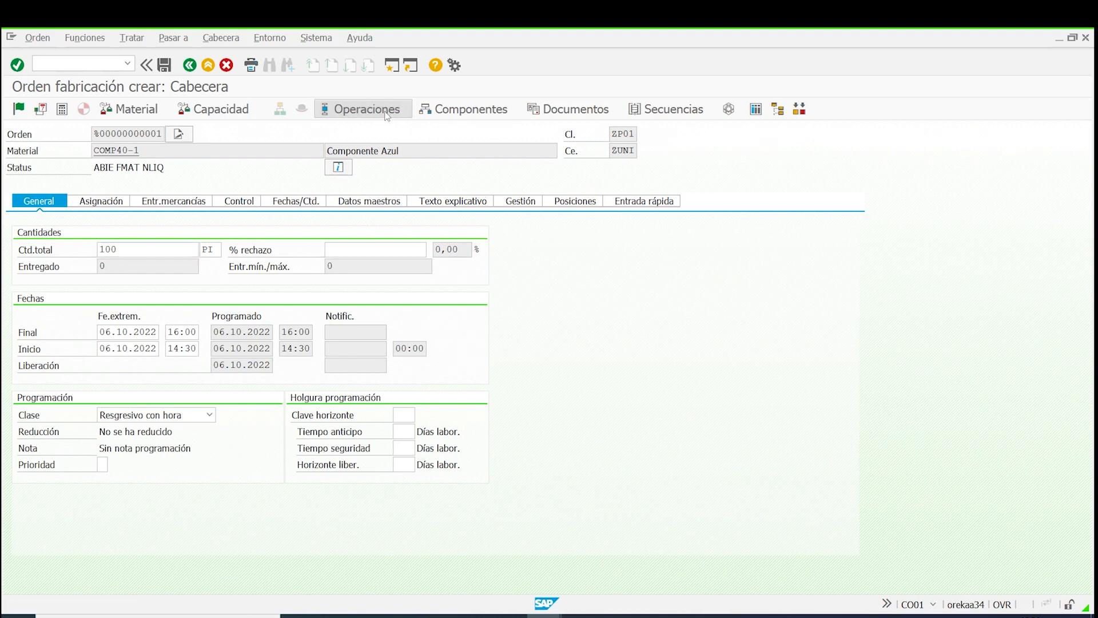
Step: Check the work centre of operation 0010 and its segment dates with the processing duration
left_click_drag(210, 250, 266, 254)
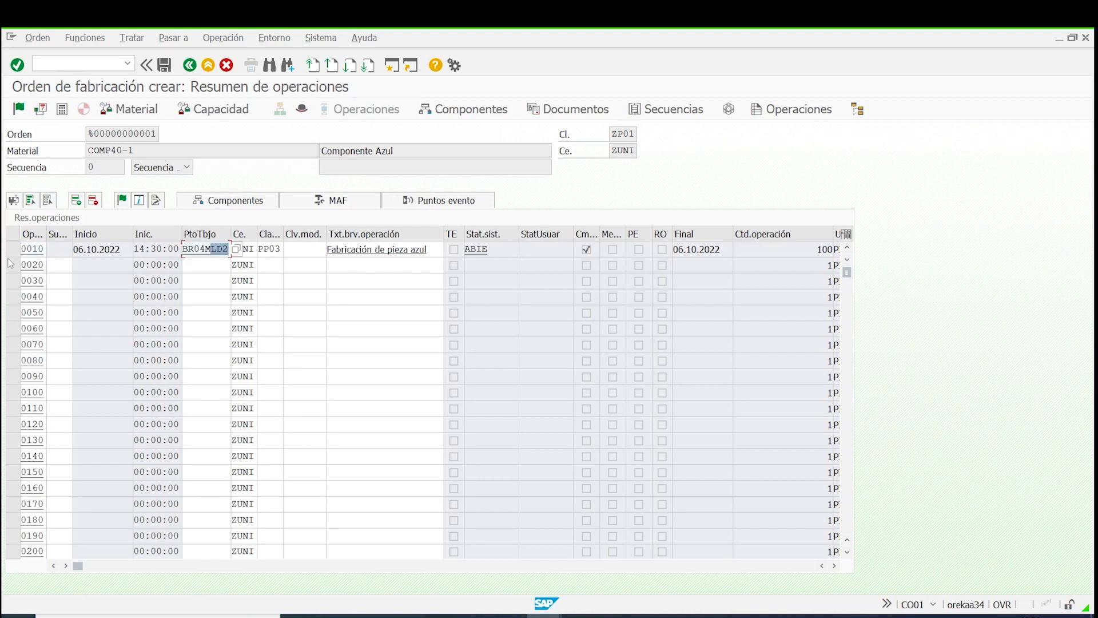
left_click(31, 250)
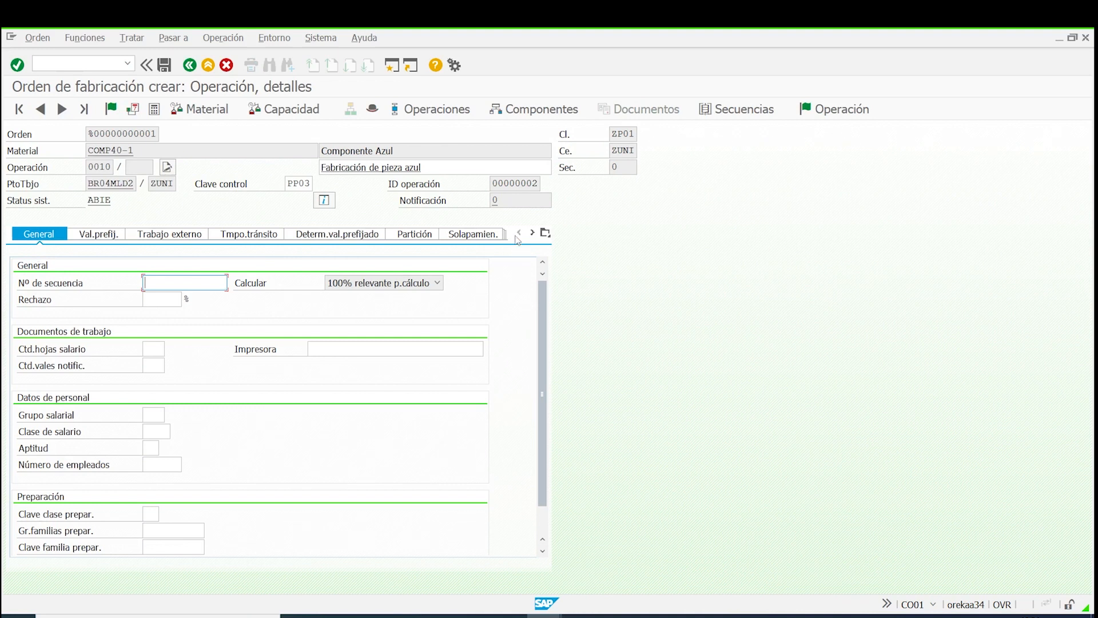
left_click(546, 233)
left_click(582, 356)
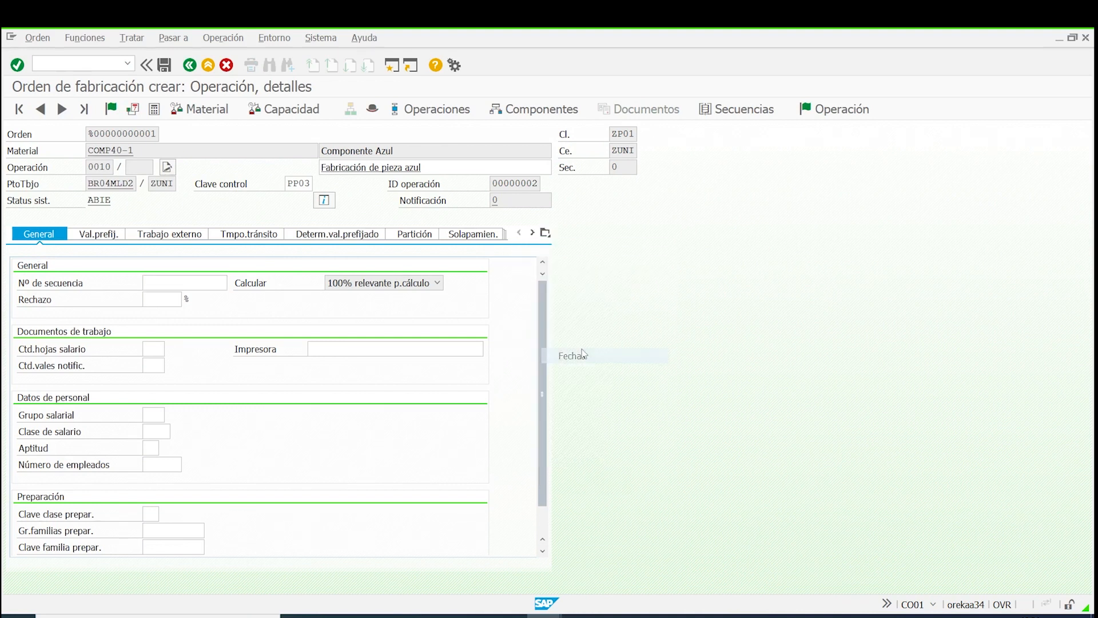
double_click(433, 351)
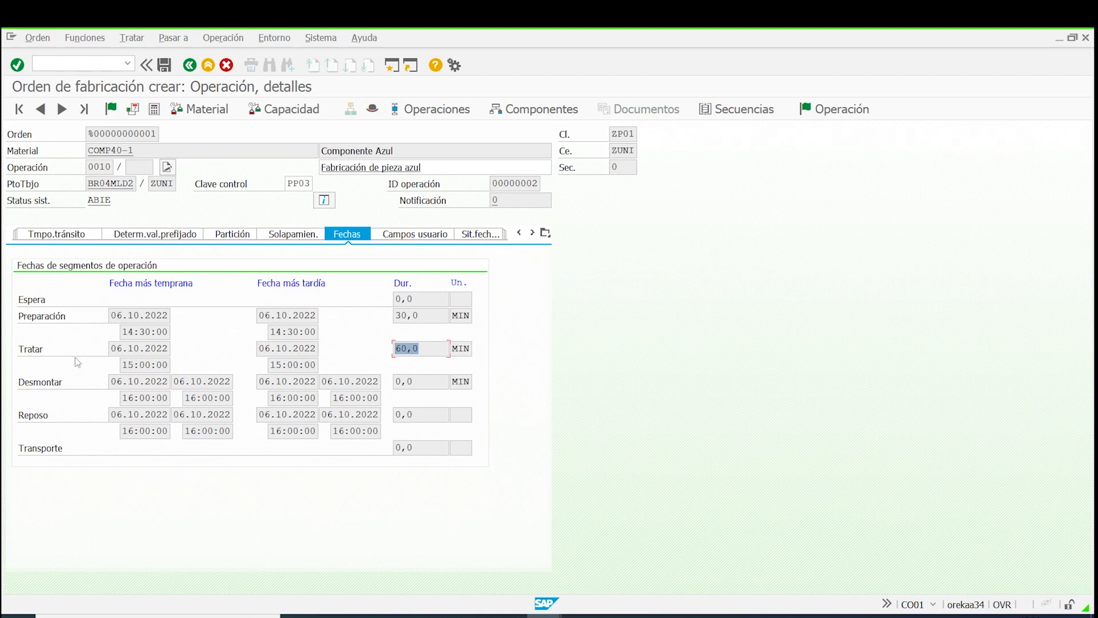
double_click(432, 299)
Step: Review the order's component overview, checking the required quantities of RAW40-4 and RAW40-1 and the change number column
left_click(520, 110)
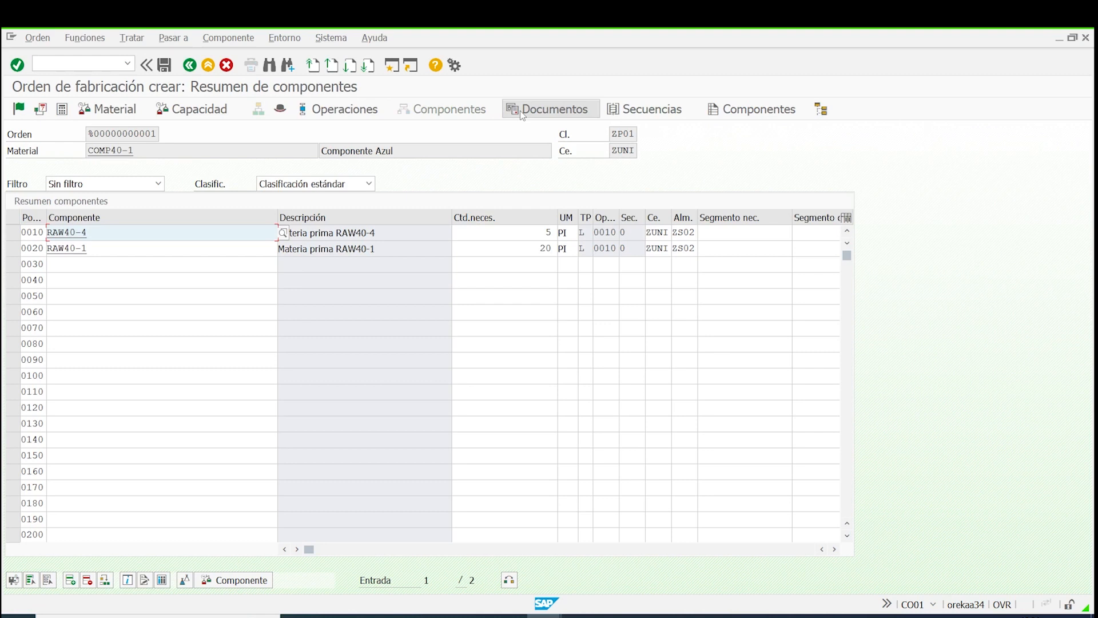
left_click(482, 252)
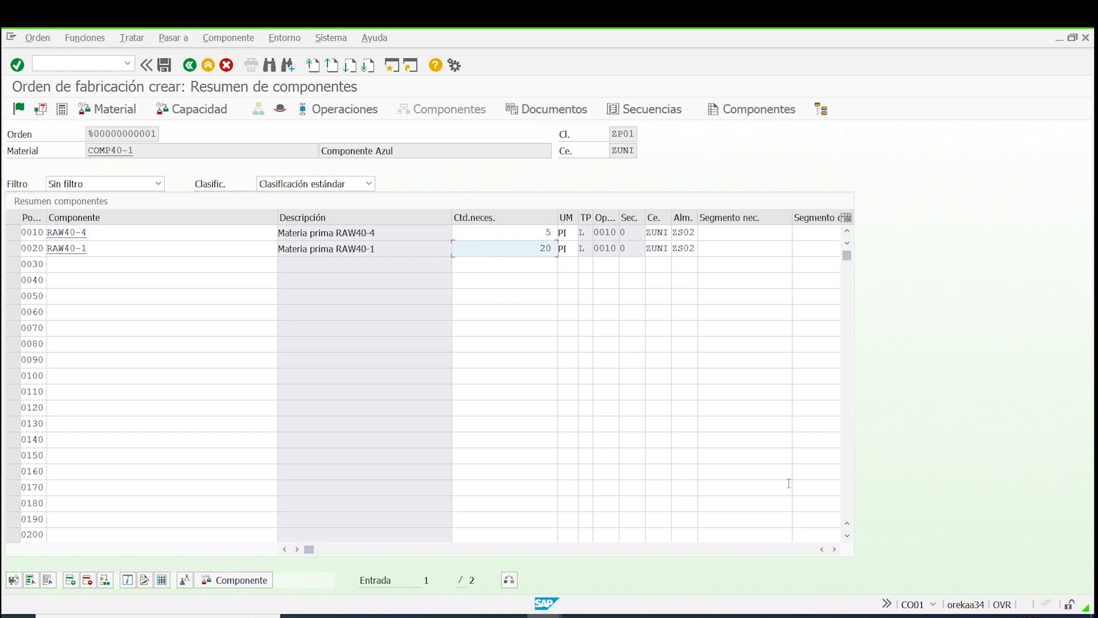
left_click(835, 549)
left_click(834, 549)
left_click(835, 549)
left_click(835, 549)
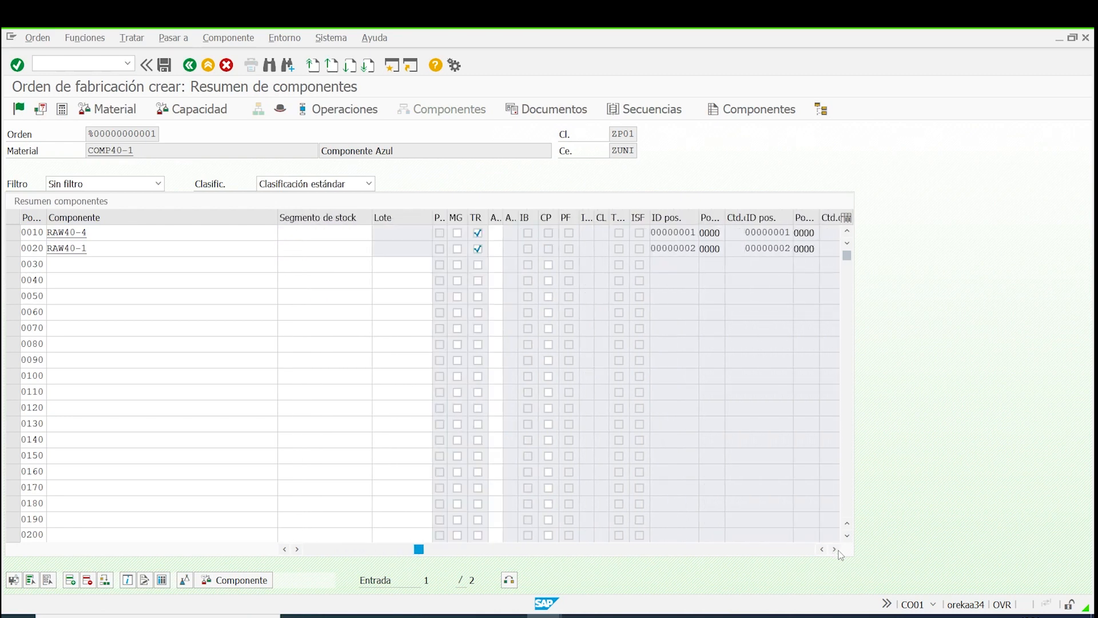
left_click(835, 549)
left_click(835, 549)
left_click(835, 549)
left_click(836, 549)
left_click(836, 549)
left_click(836, 549)
left_click(836, 549)
left_click(837, 549)
left_click(836, 549)
left_click(836, 549)
left_click(837, 549)
left_click(836, 549)
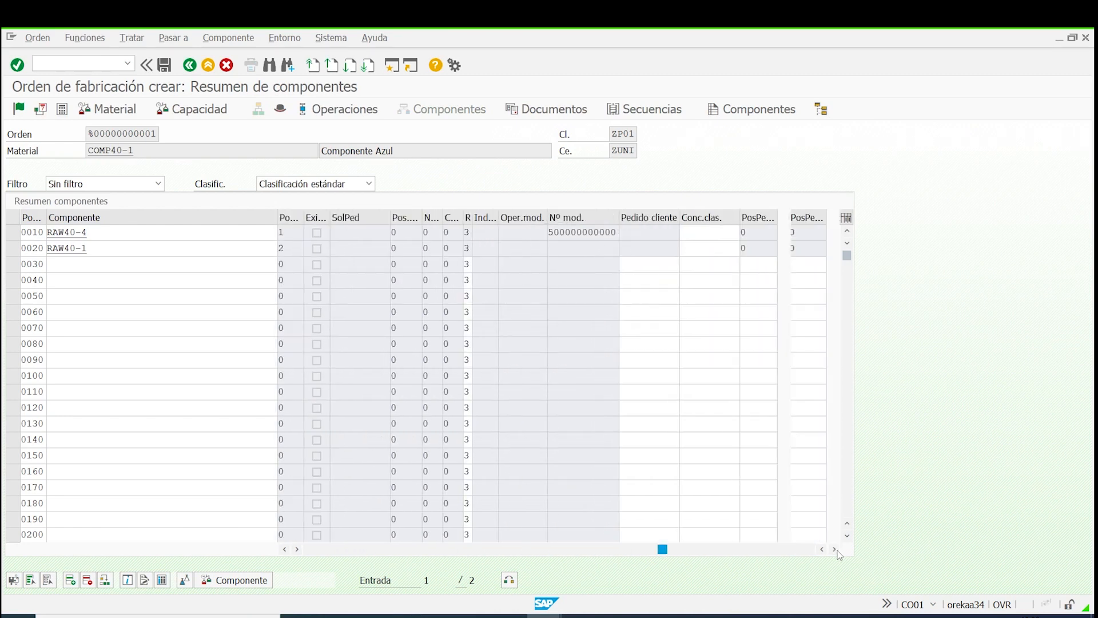
left_click(836, 549)
left_click(556, 231)
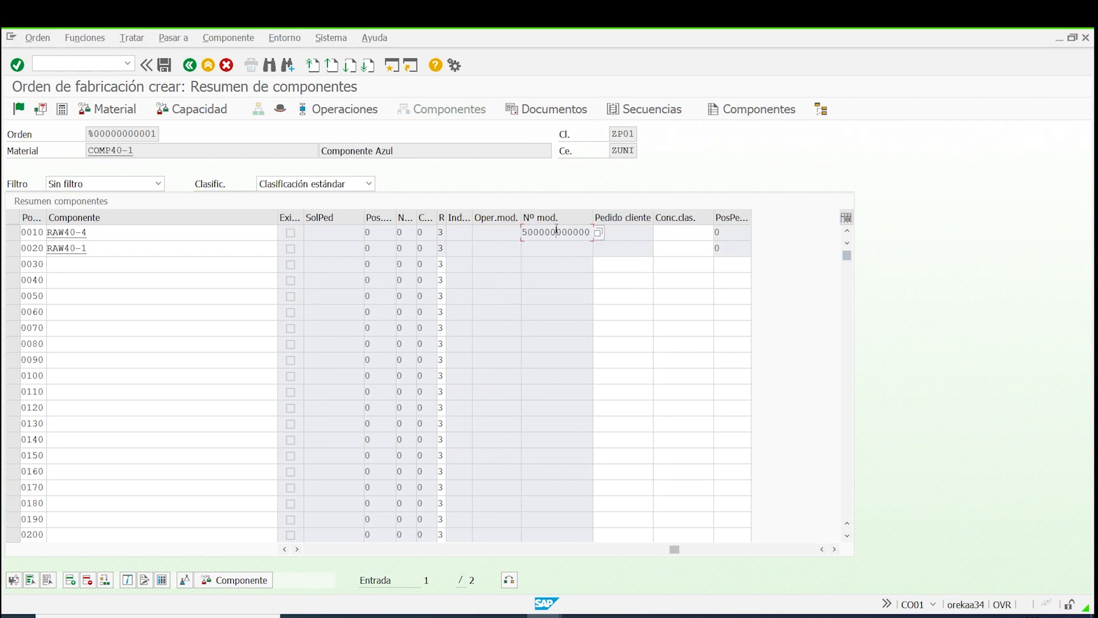
left_click_drag(674, 549, 308, 560)
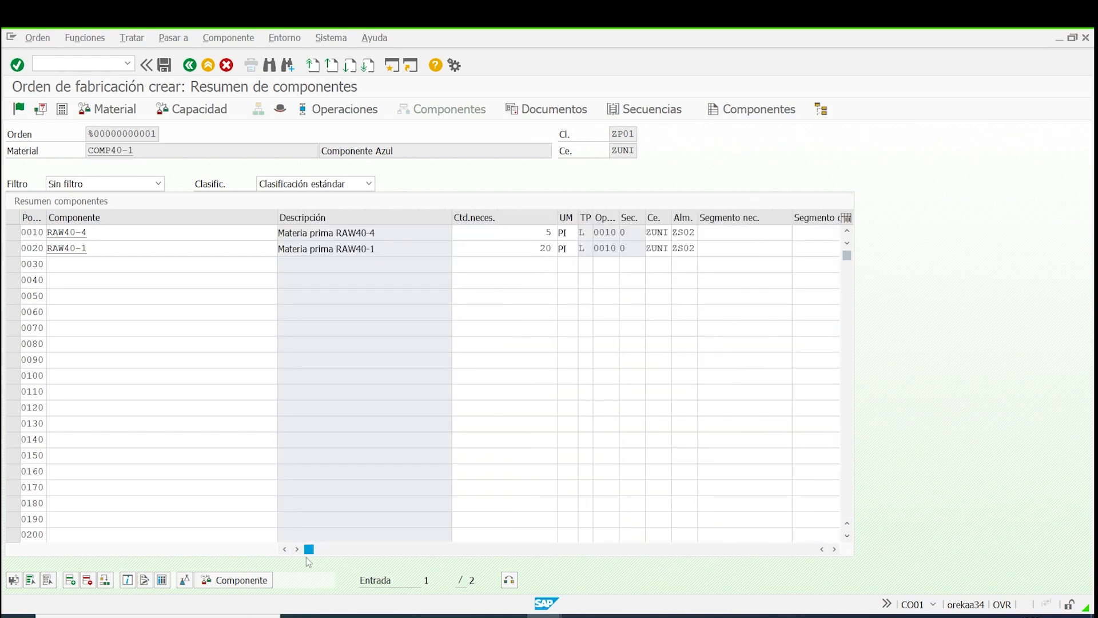
left_click(506, 233)
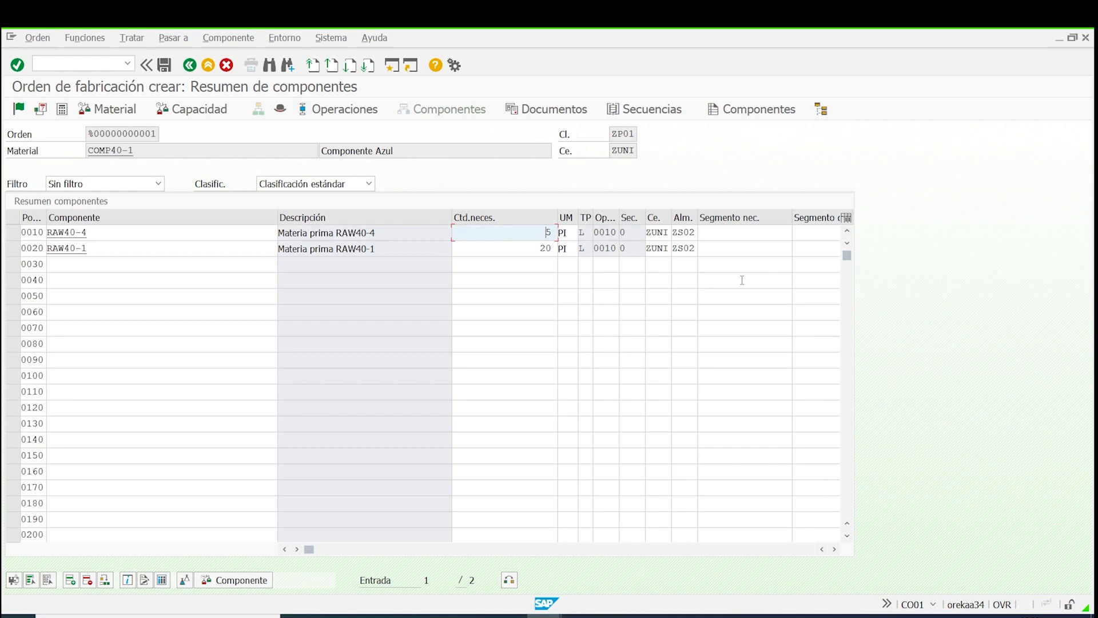
Step: Return from the components to operation 0010 and check the processing duration in its segment dates again
left_click(190, 64)
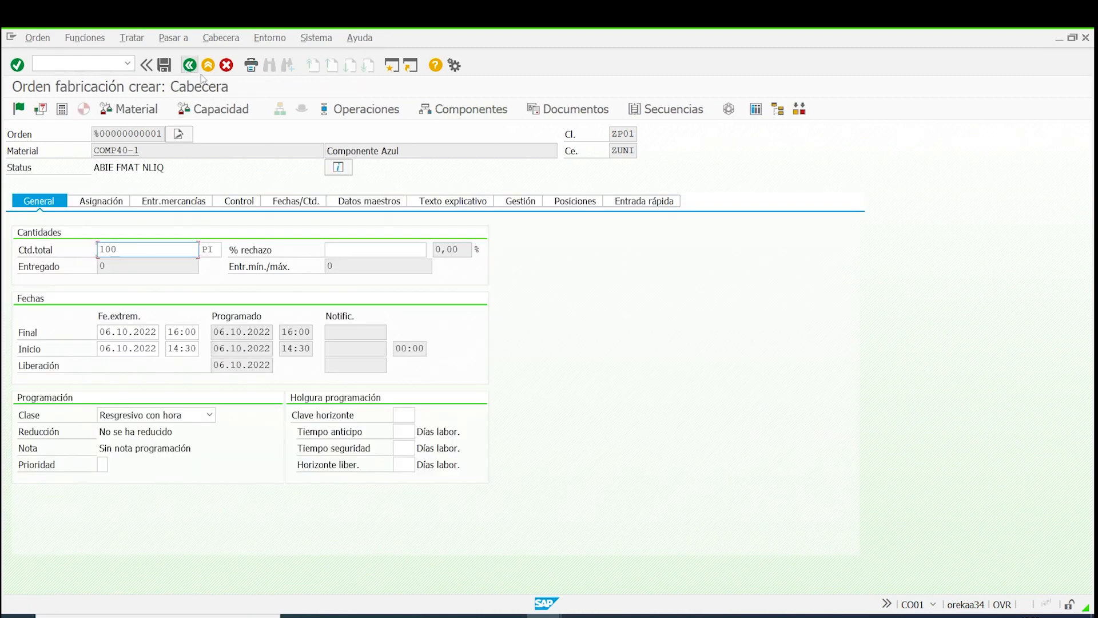
left_click(343, 110)
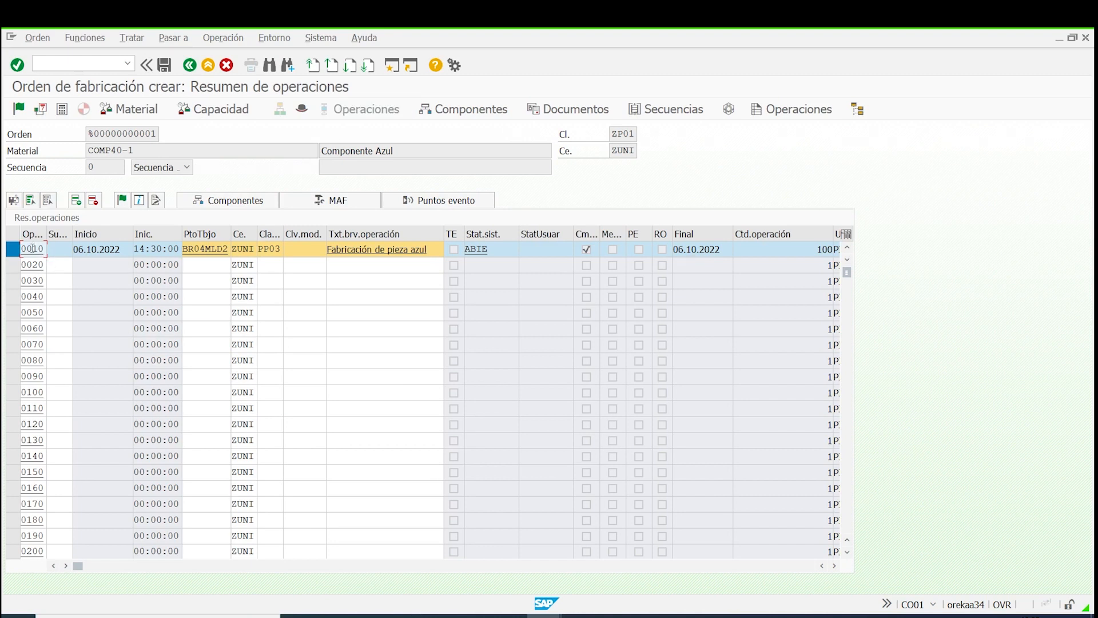
double_click(33, 249)
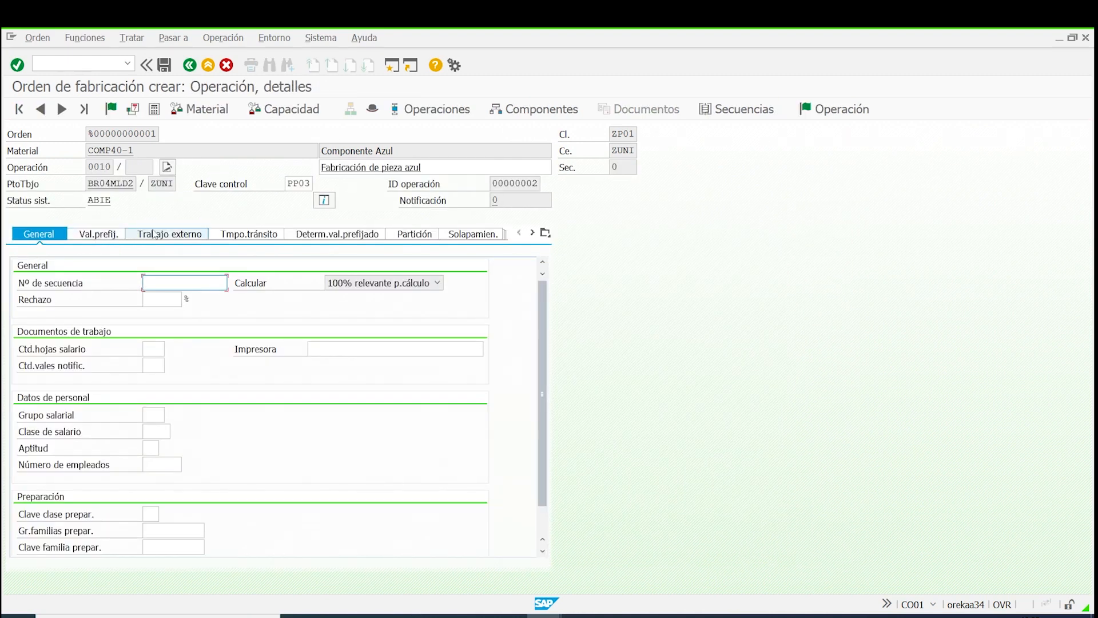
left_click(545, 234)
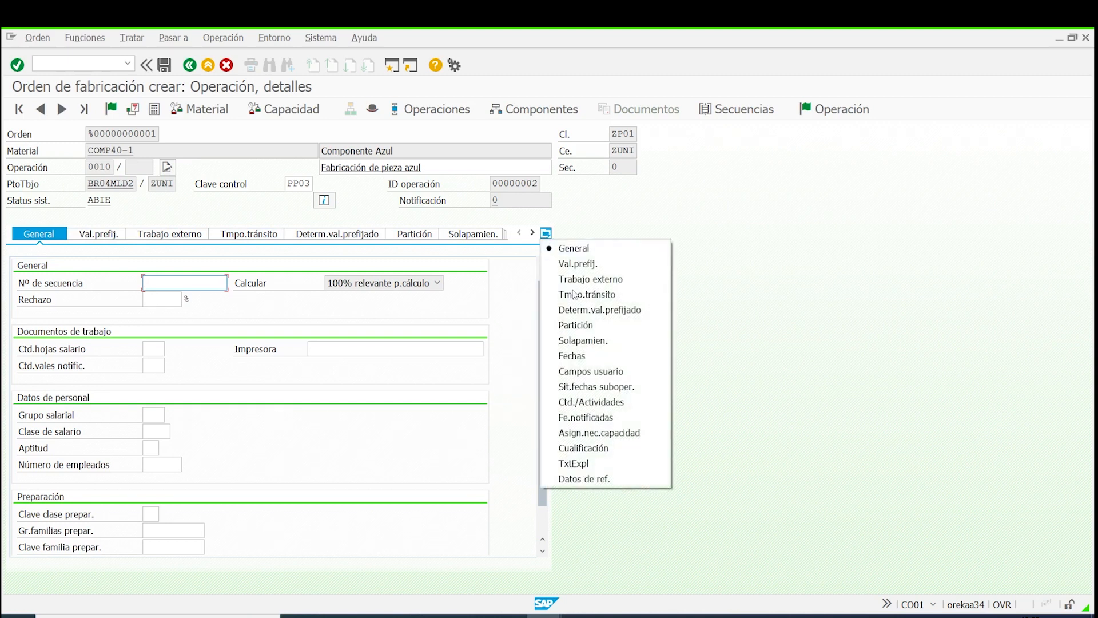
left_click(595, 361)
double_click(416, 347)
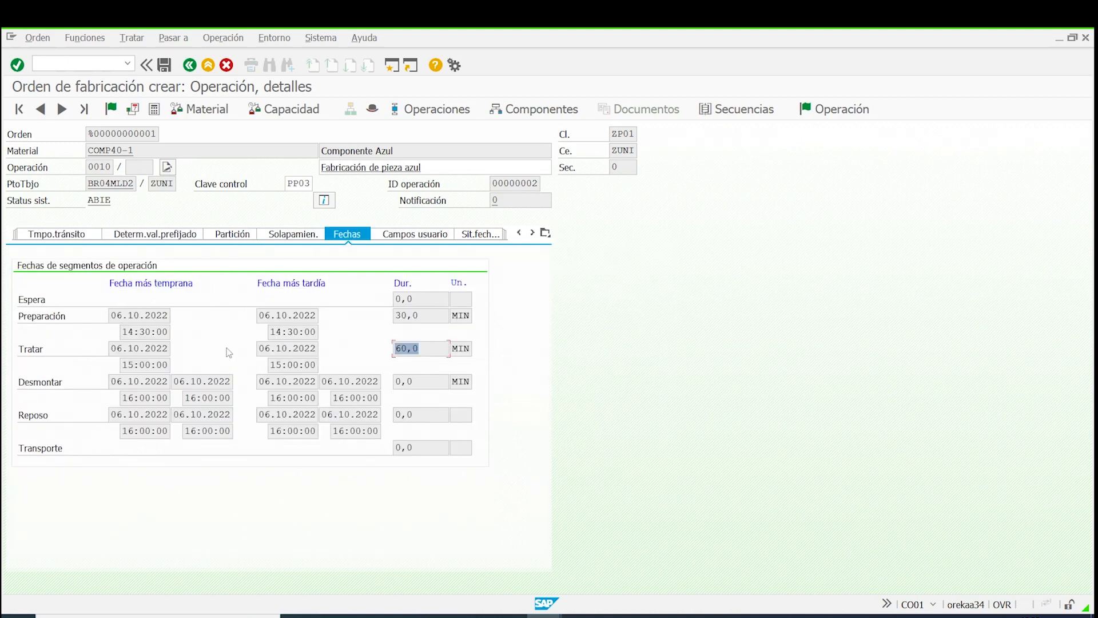
Step: Abandon the COMP40-1 order without saving and start a production order for COMP40-2 with a total quantity of 100
left_click(203, 69)
left_click(282, 321)
left_click(143, 166)
left_click(157, 195)
key("Return")
left_click(150, 249)
left_click(148, 263)
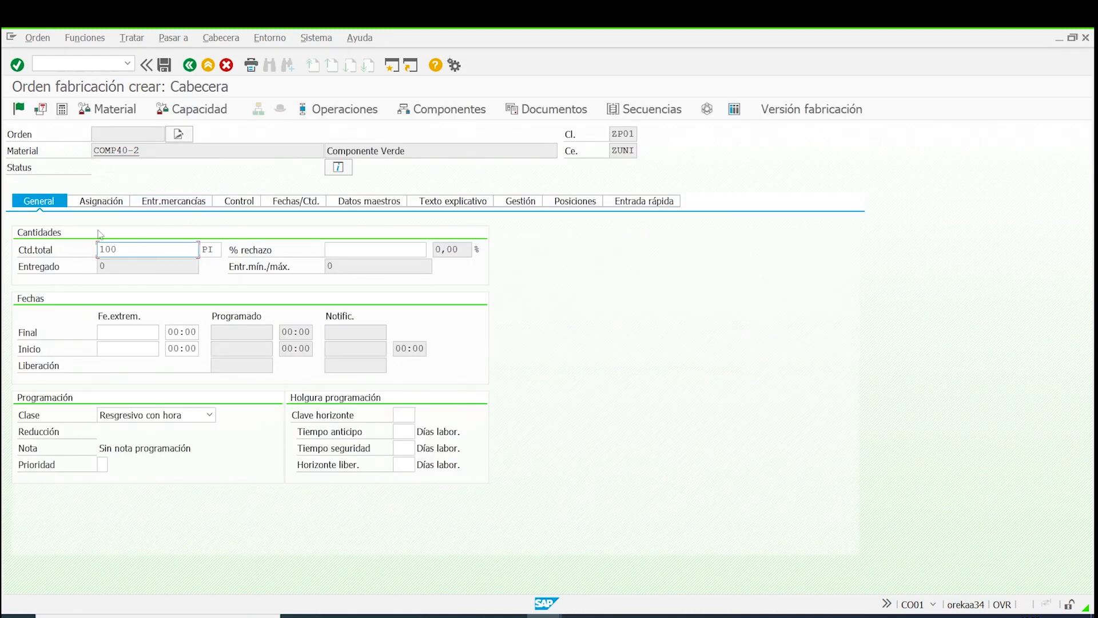
Step: Set the order's basic finish date to 05.10.2022 at 16:00 and confirm the header data
left_click(128, 331)
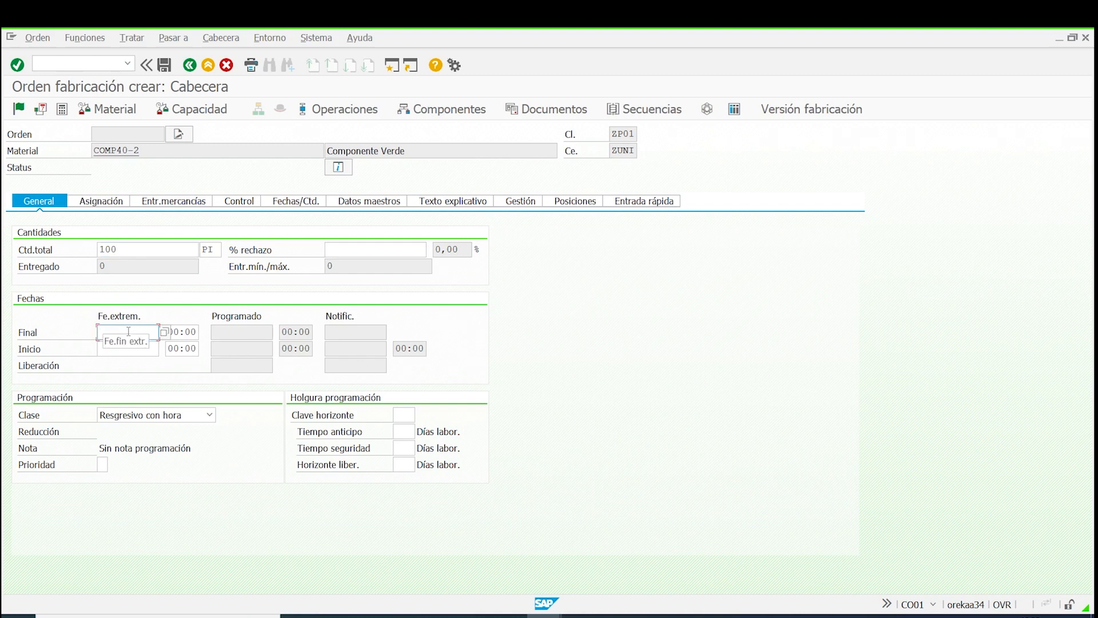
left_click(130, 333)
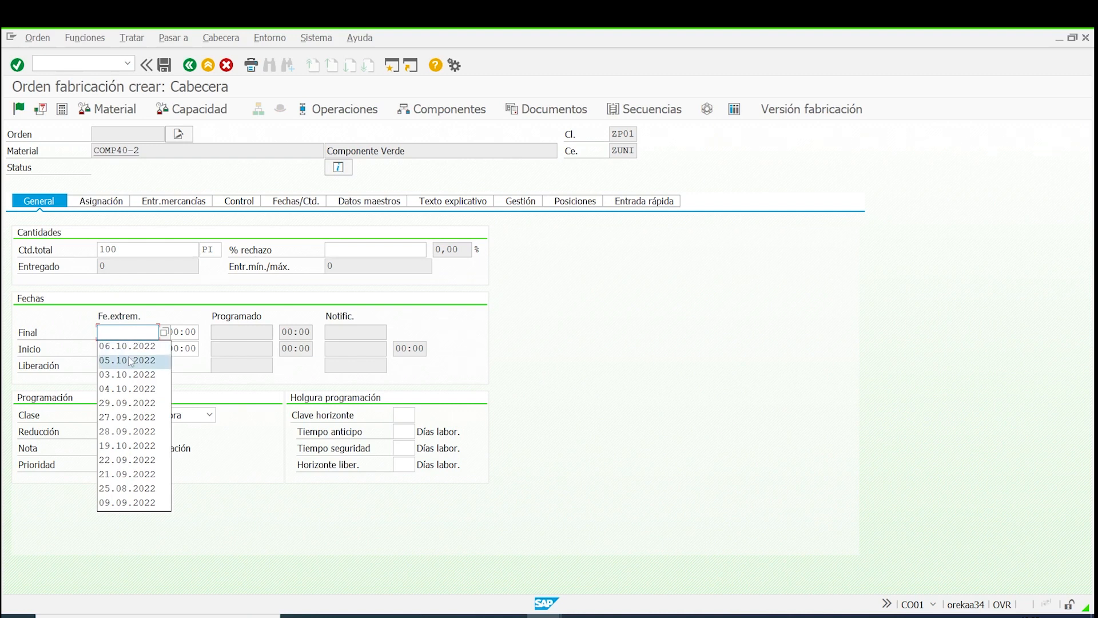
left_click(129, 361)
left_click_drag(196, 333, 166, 334)
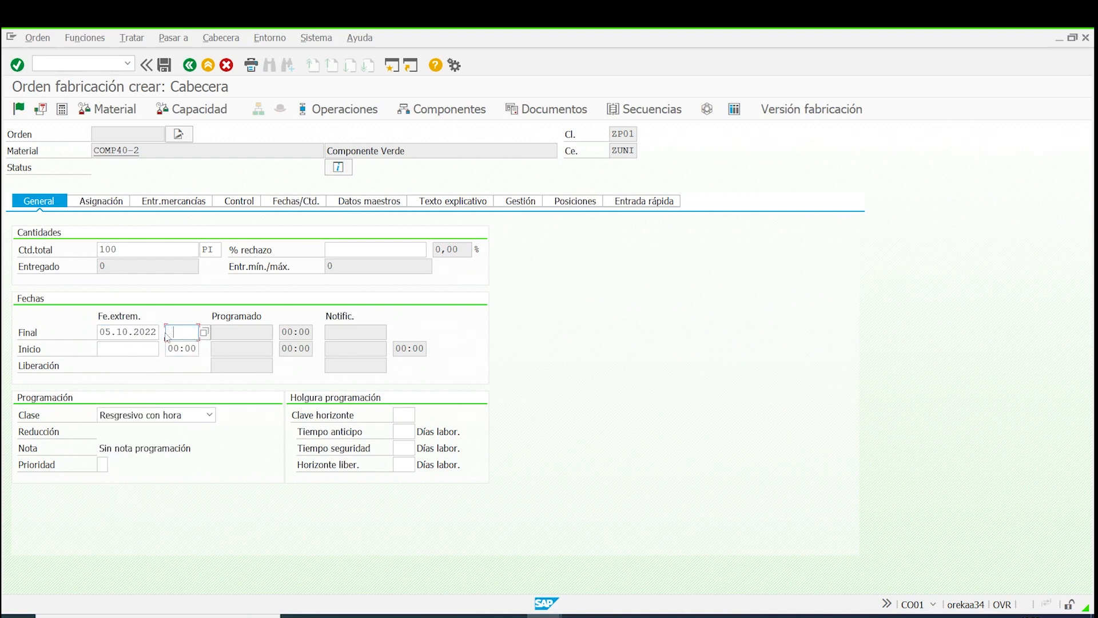
left_click(179, 348)
left_click(181, 331)
left_click(187, 350)
key("Return")
Step: Select production version Z002 for the COMP40-2 order, acknowledge the information message, and open the operations overview
double_click(74, 189)
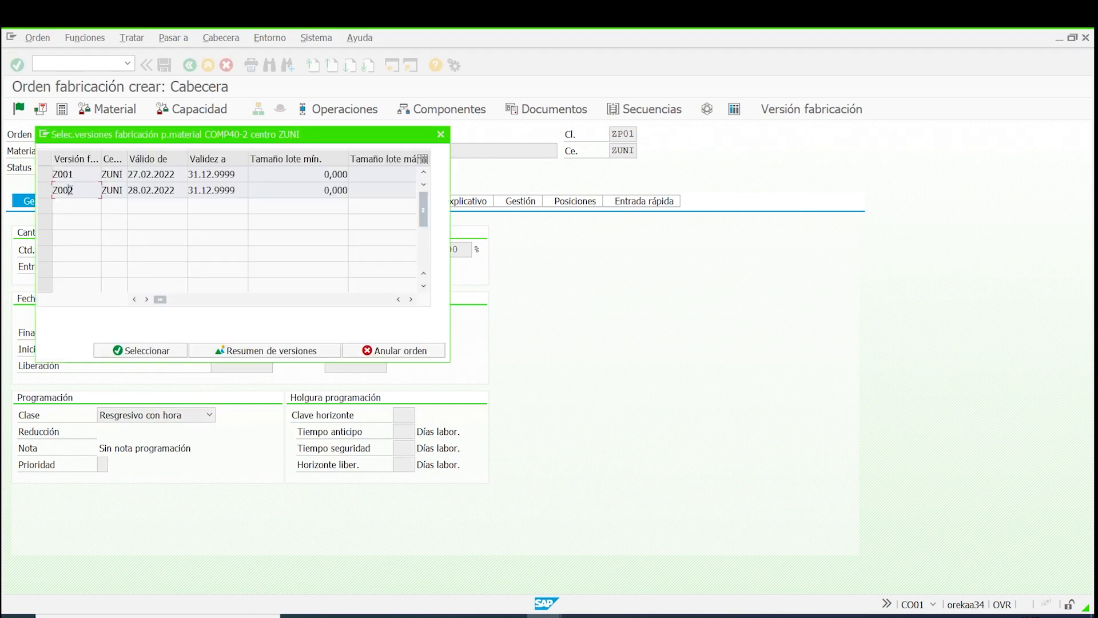
left_click(381, 449)
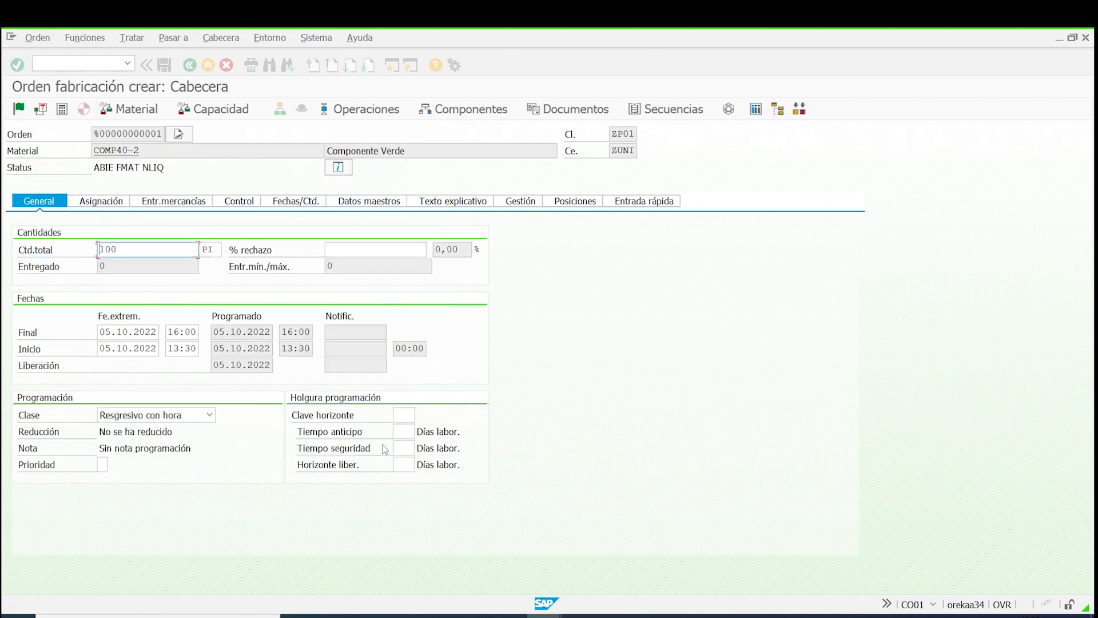
left_click(385, 111)
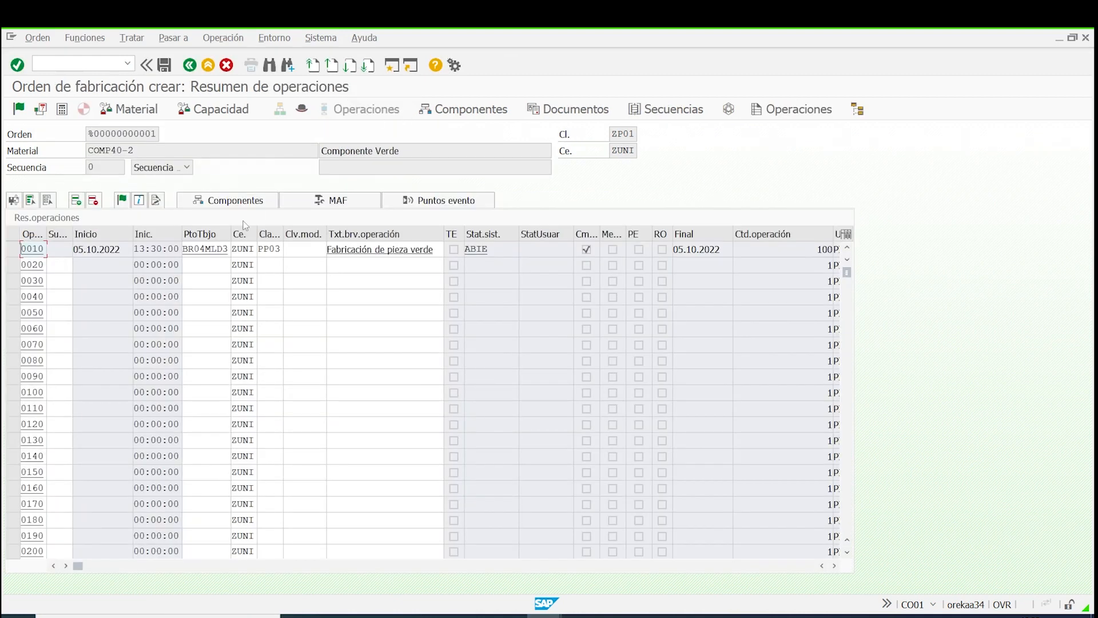
Step: Review the work centre and processing duration of operation 0010 and the components of the COMP40-2 order
left_click(214, 248)
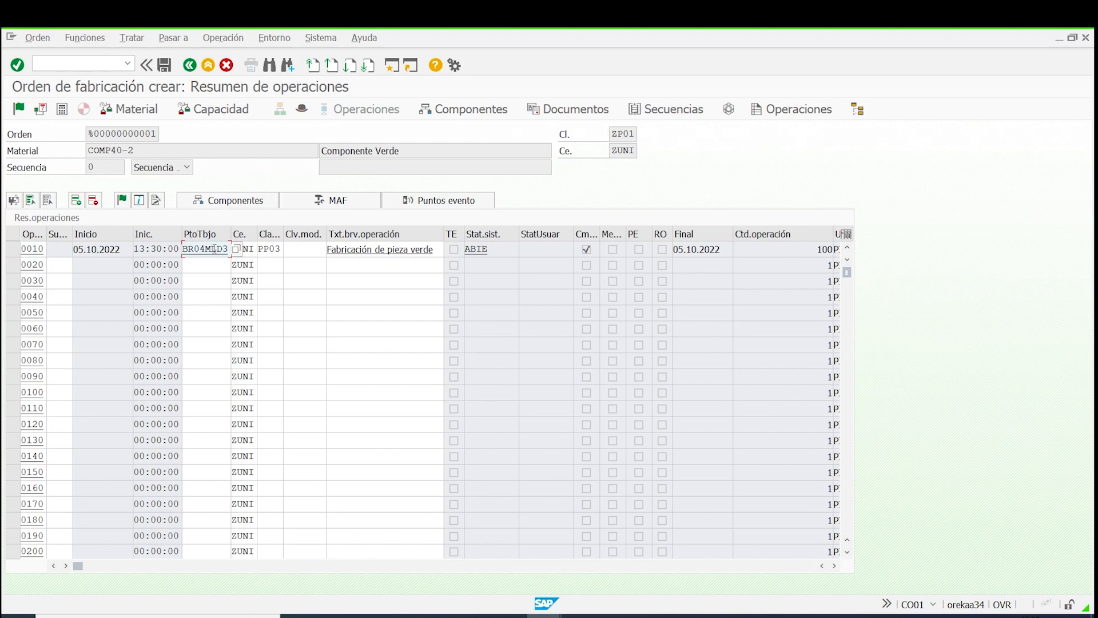
double_click(32, 249)
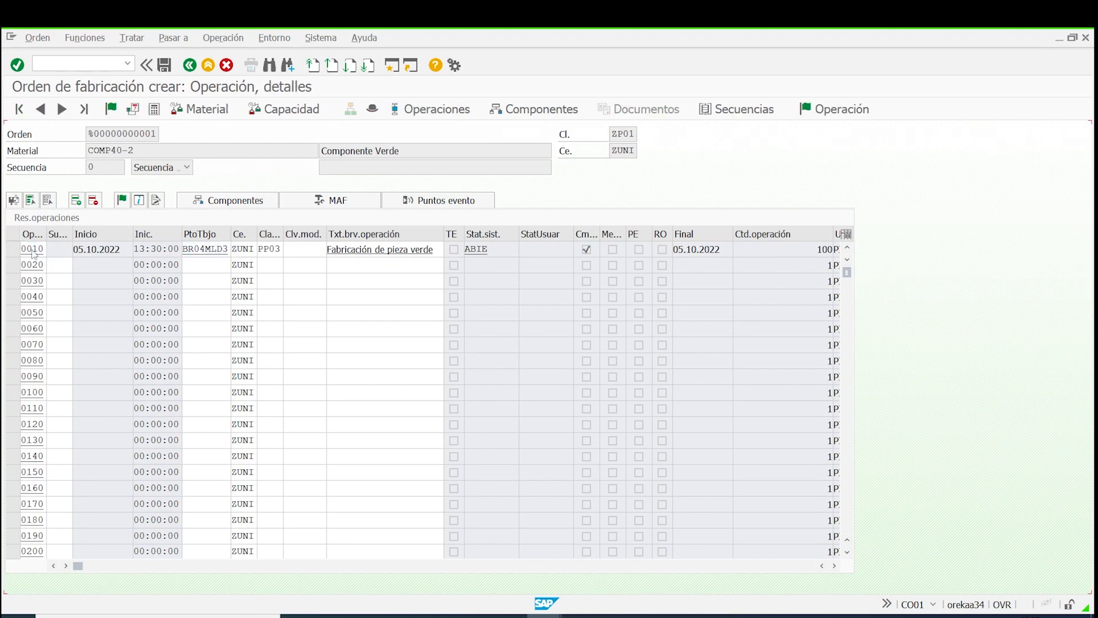
left_click(545, 233)
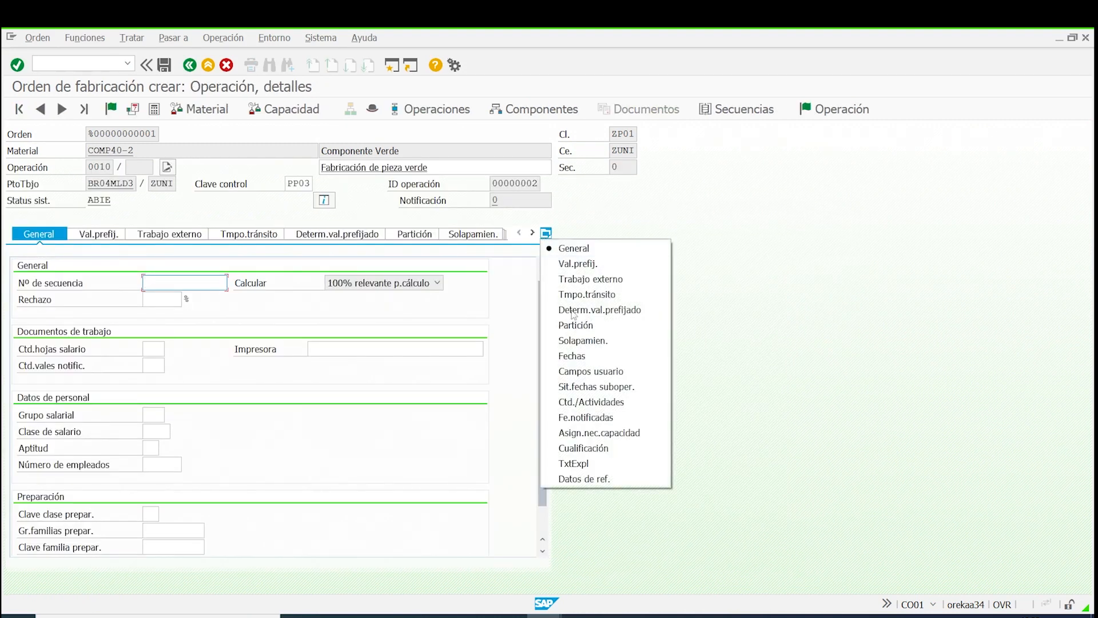
left_click(574, 355)
double_click(412, 355)
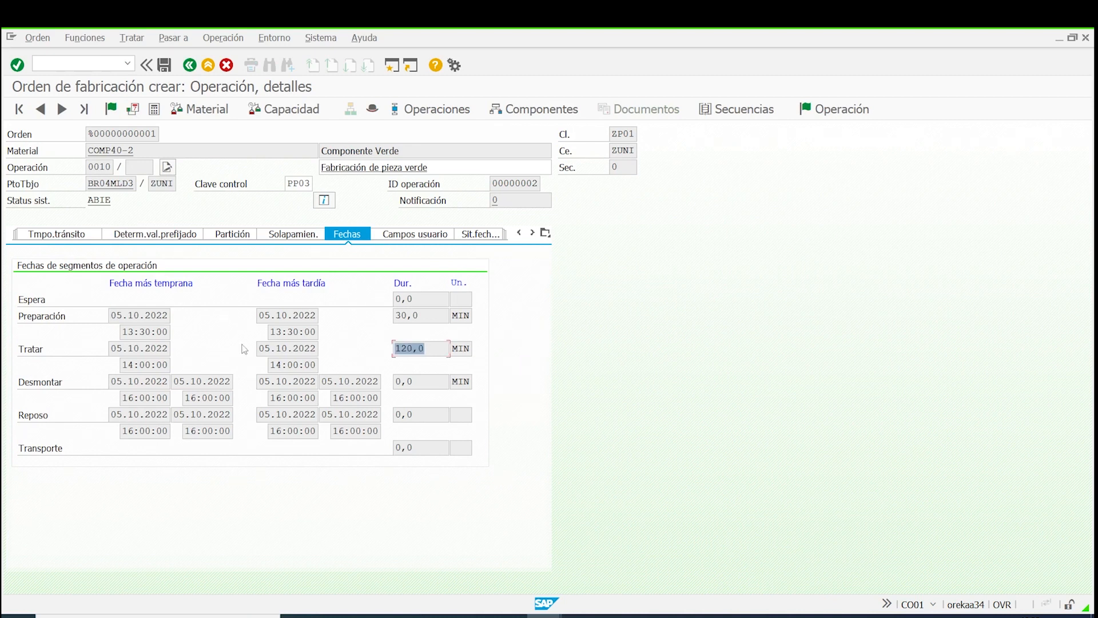
left_click(534, 109)
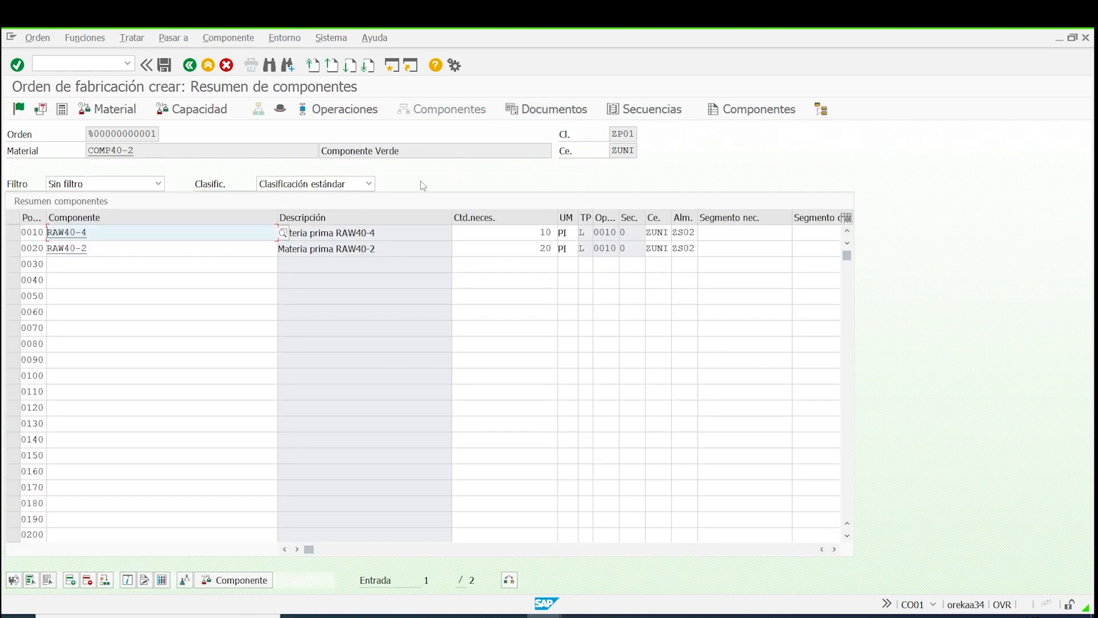
left_click(114, 247)
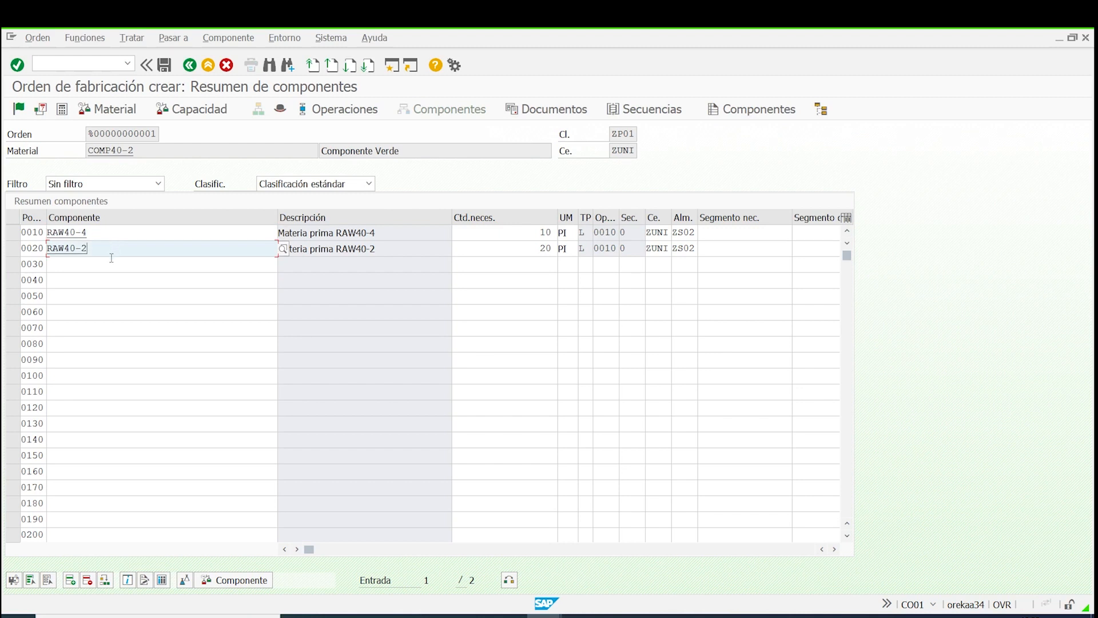
Step: Leave the component overview and abandon the COMP40-2 order without saving its data
left_click(192, 66)
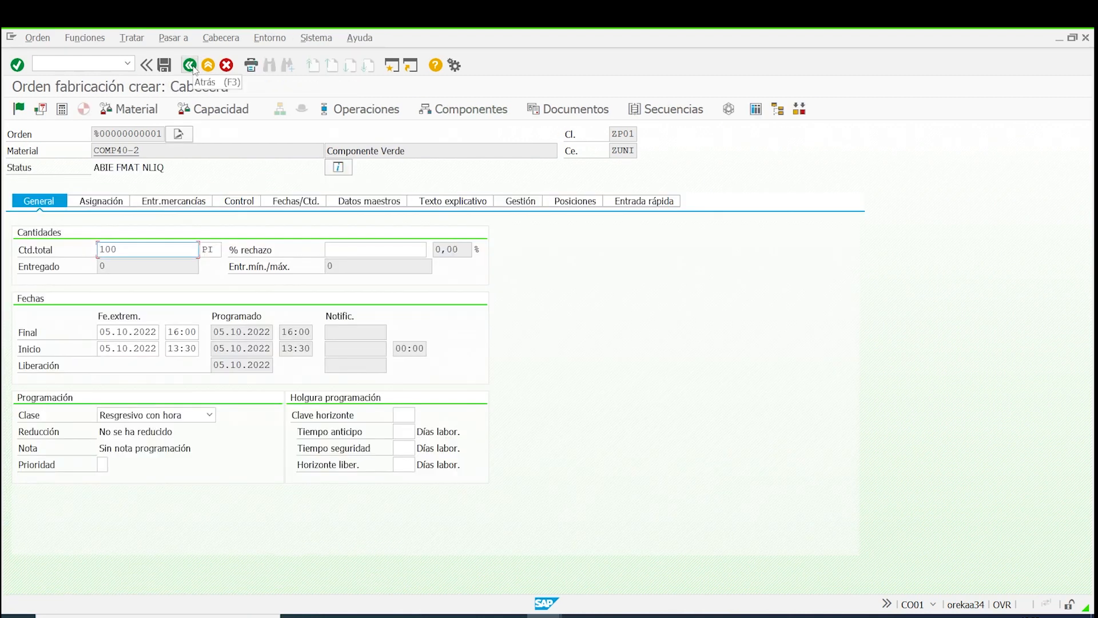
left_click(191, 66)
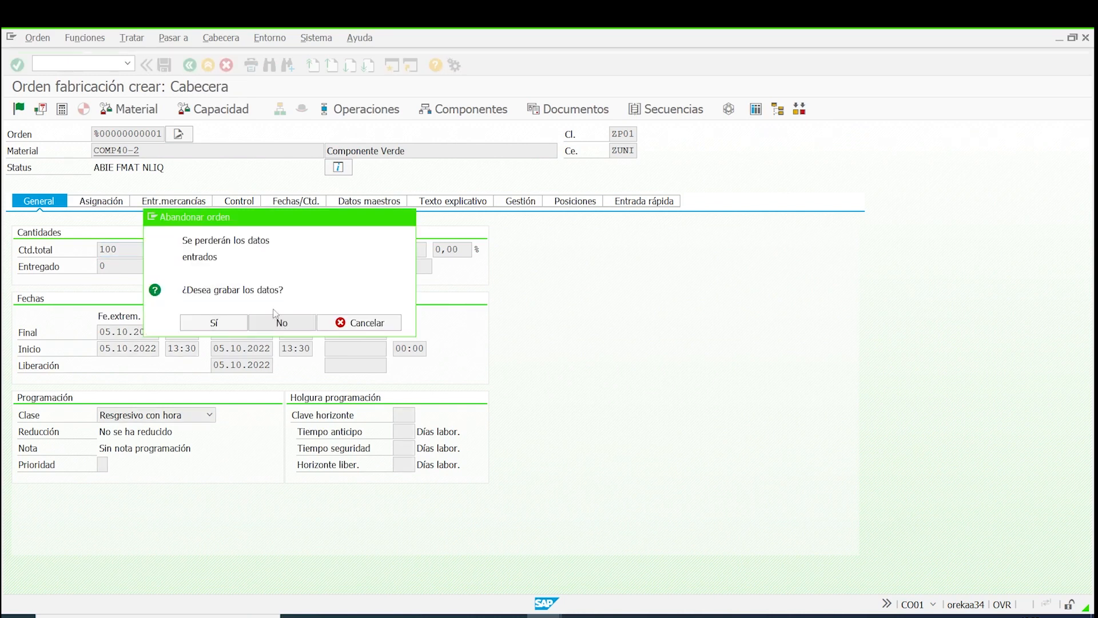
left_click(282, 321)
Step: Start a new production order for material COMP40-2 and enter a total quantity of 100
left_click(167, 173)
left_click(169, 182)
key("Return")
left_click(135, 249)
left_click(130, 263)
Step: Set the order's basic finish date to 06.10.2022 at 16:00 and confirm the header data
left_click(131, 330)
left_click(131, 345)
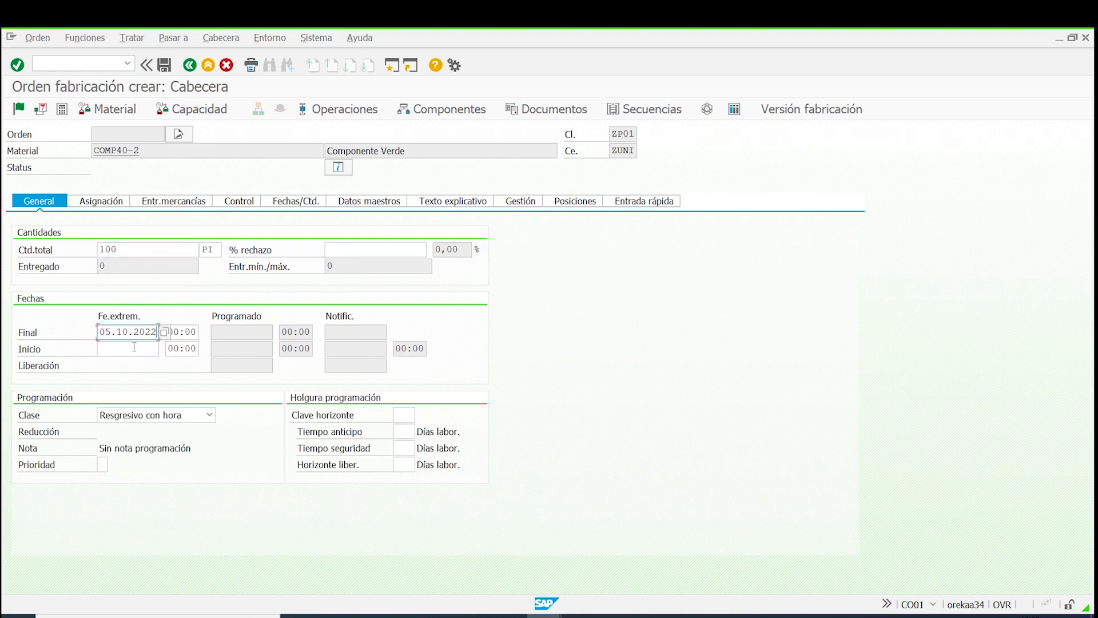
left_click(126, 331)
left_click(170, 344)
left_click(181, 332)
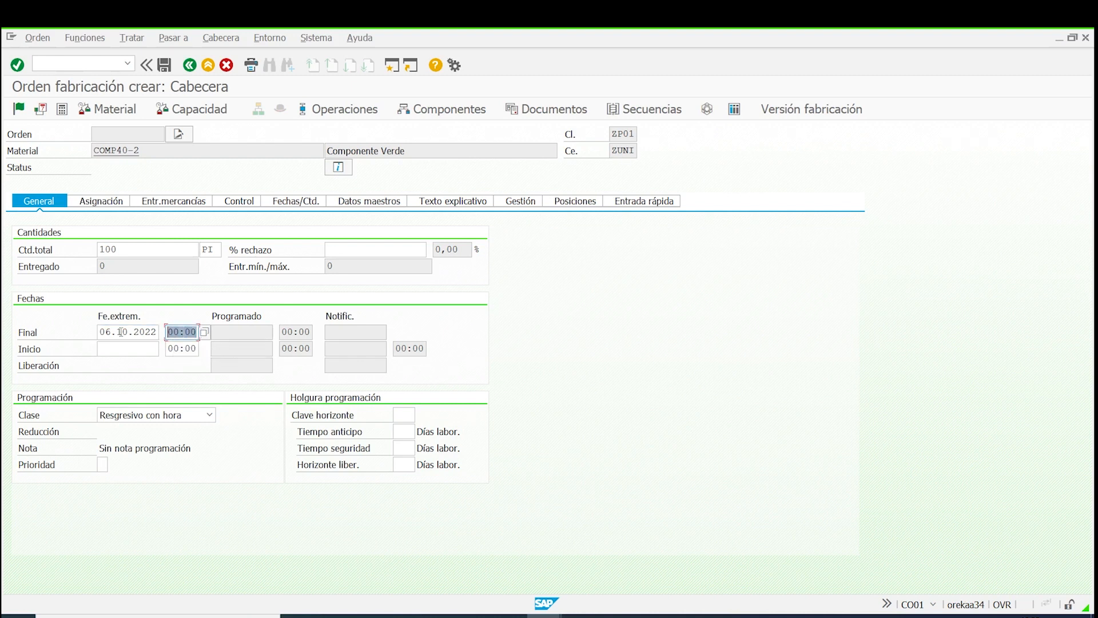
left_click(192, 344)
key("Return")
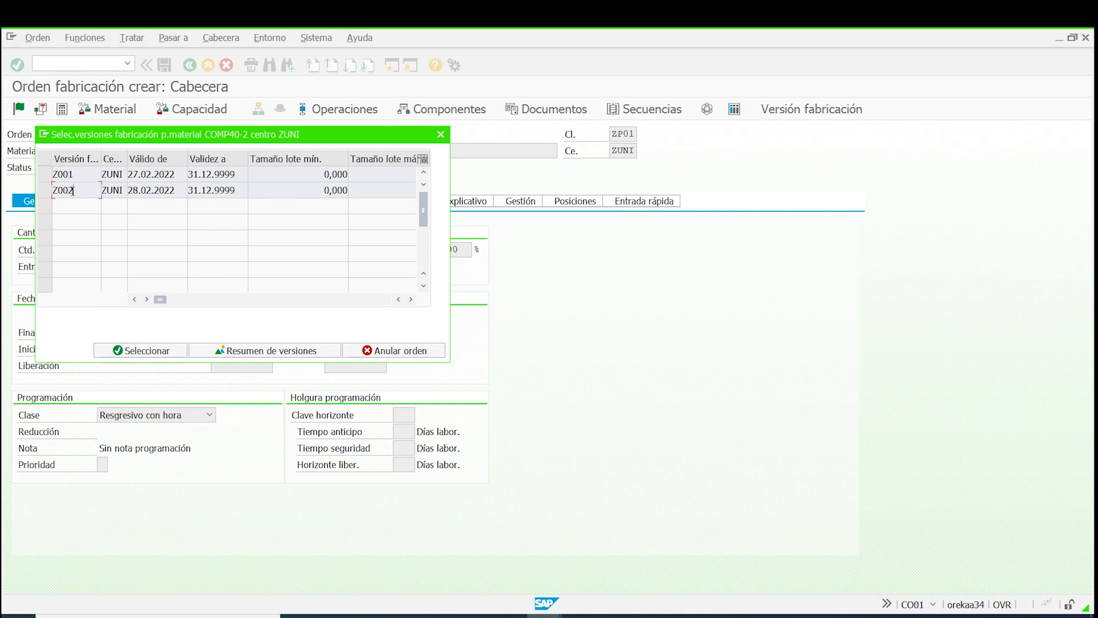
Step: Choose production version Z002, acknowledge the material availability message, and open the order's operations overview
double_click(73, 190)
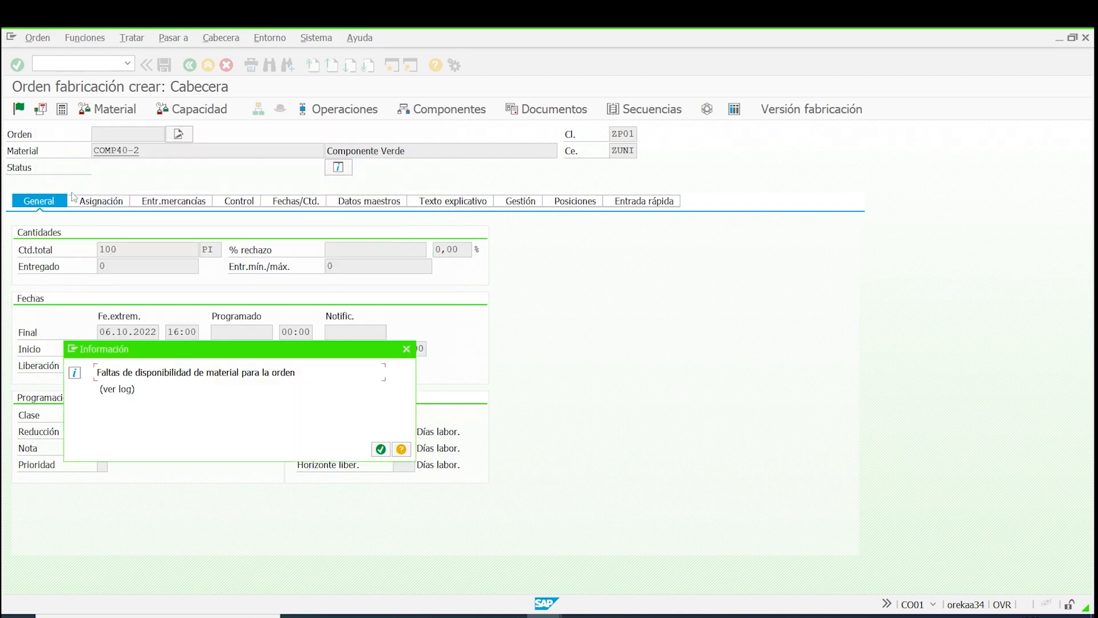
left_click(380, 447)
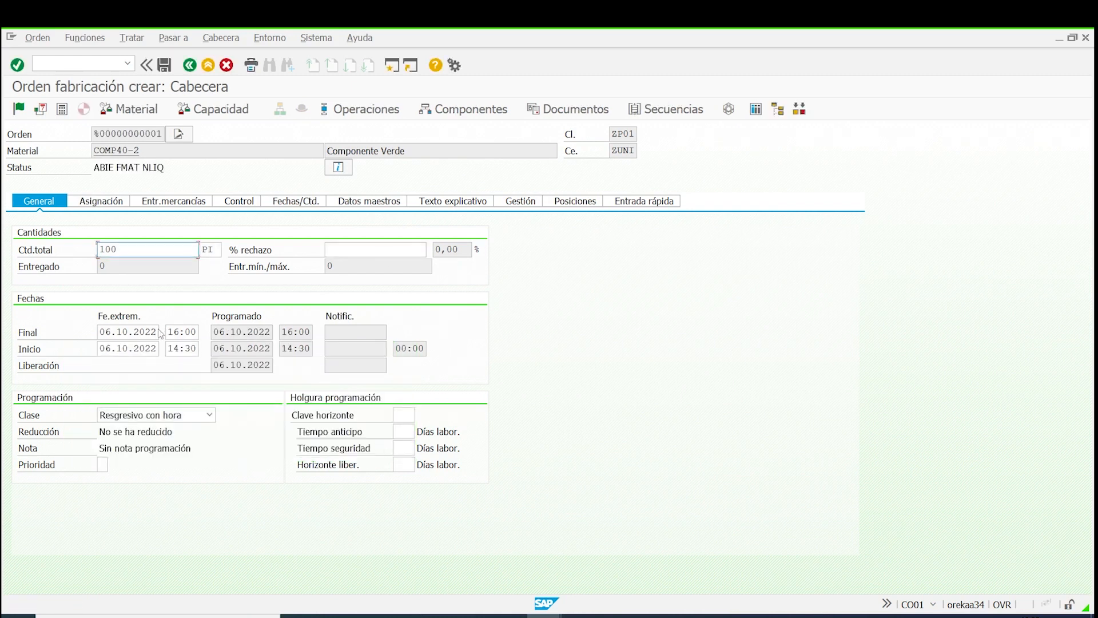
left_click(372, 112)
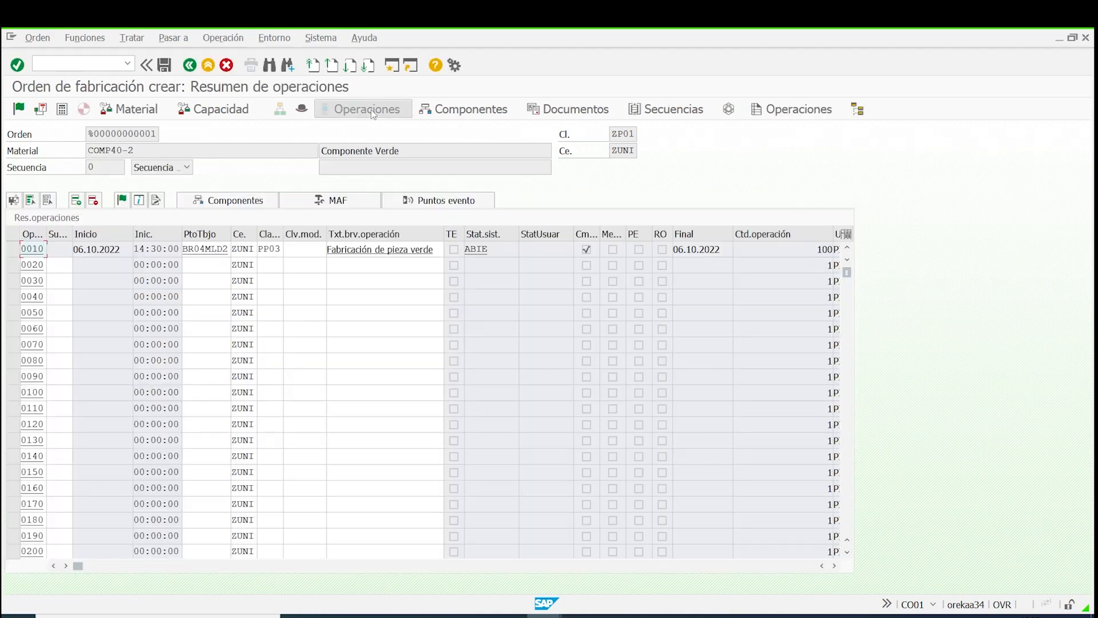
Step: Open the details of operation 0010 and display its segment dates and durations
double_click(203, 249)
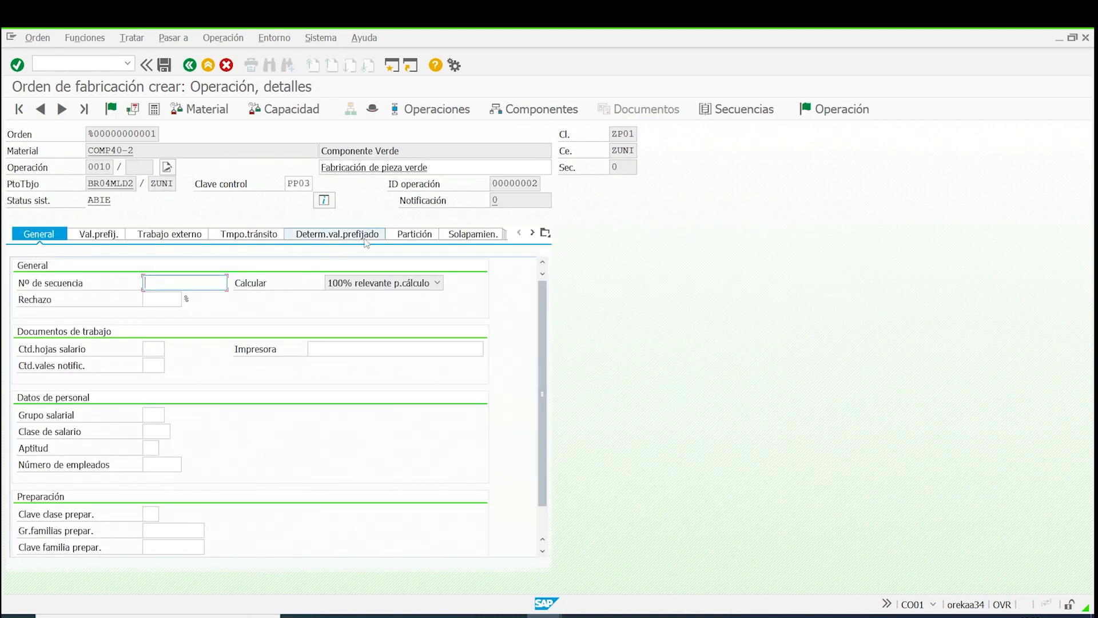
left_click(546, 233)
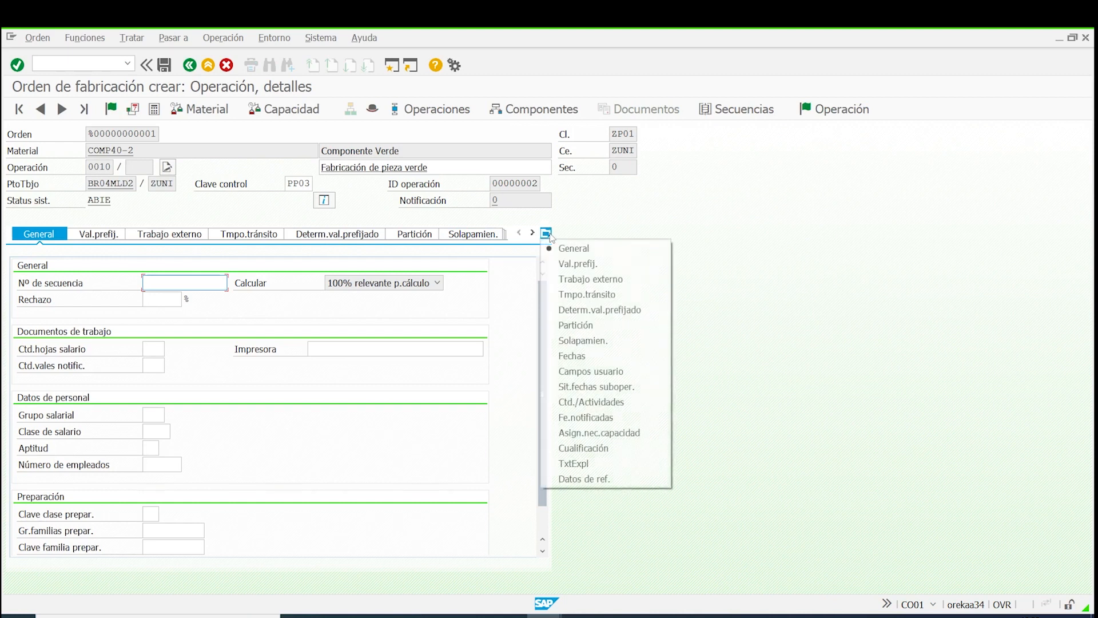
left_click(571, 355)
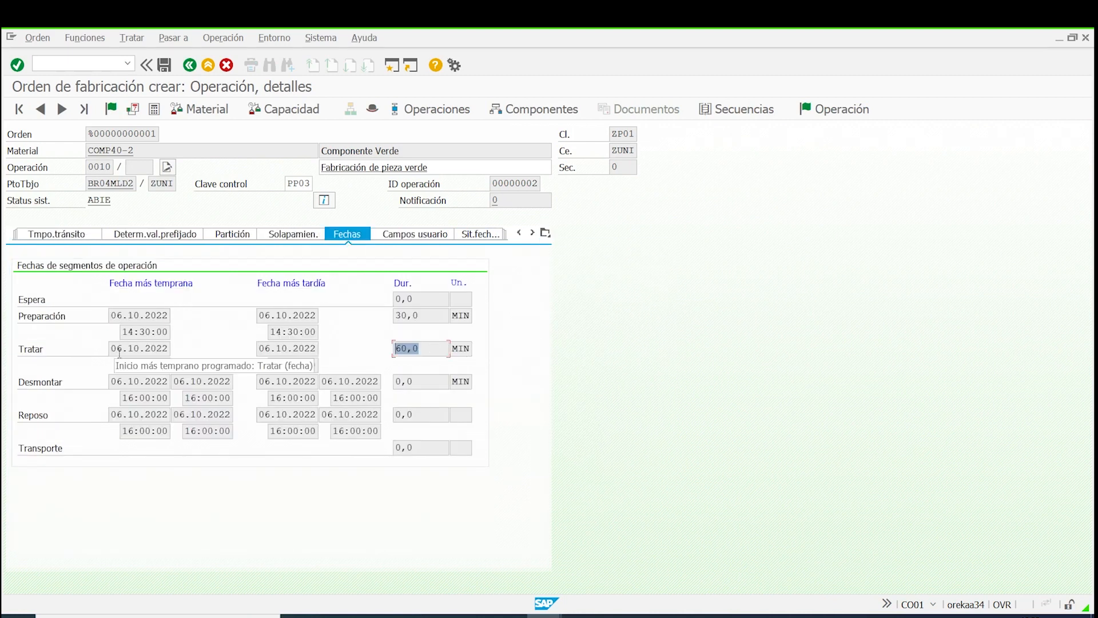
Step: Open the order's component overview and check the components and their required quantities
left_click(533, 108)
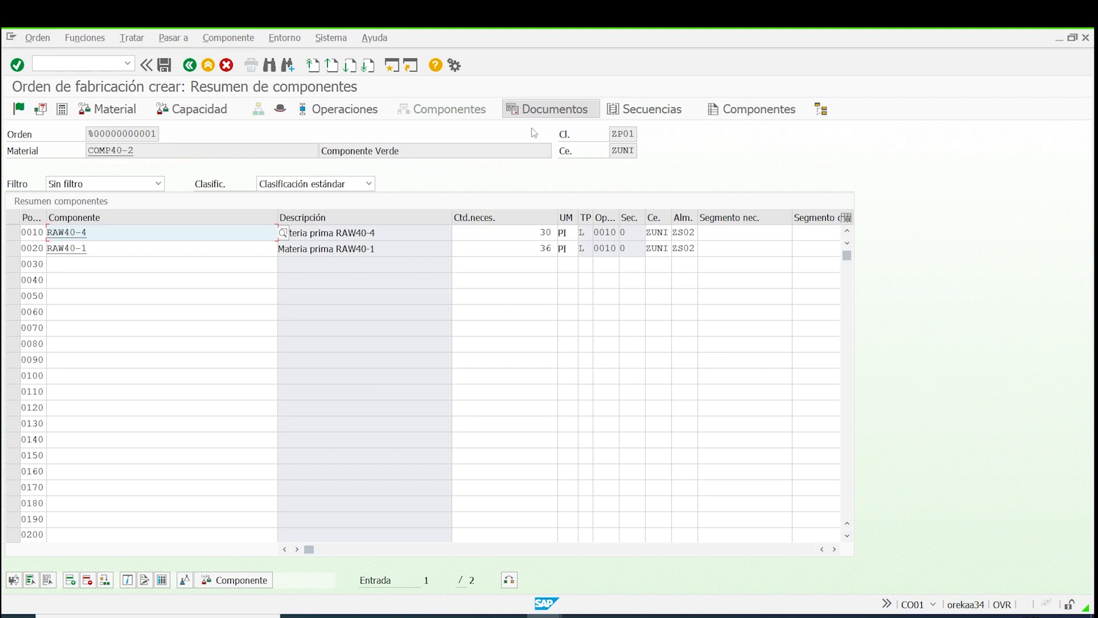
left_click(99, 248)
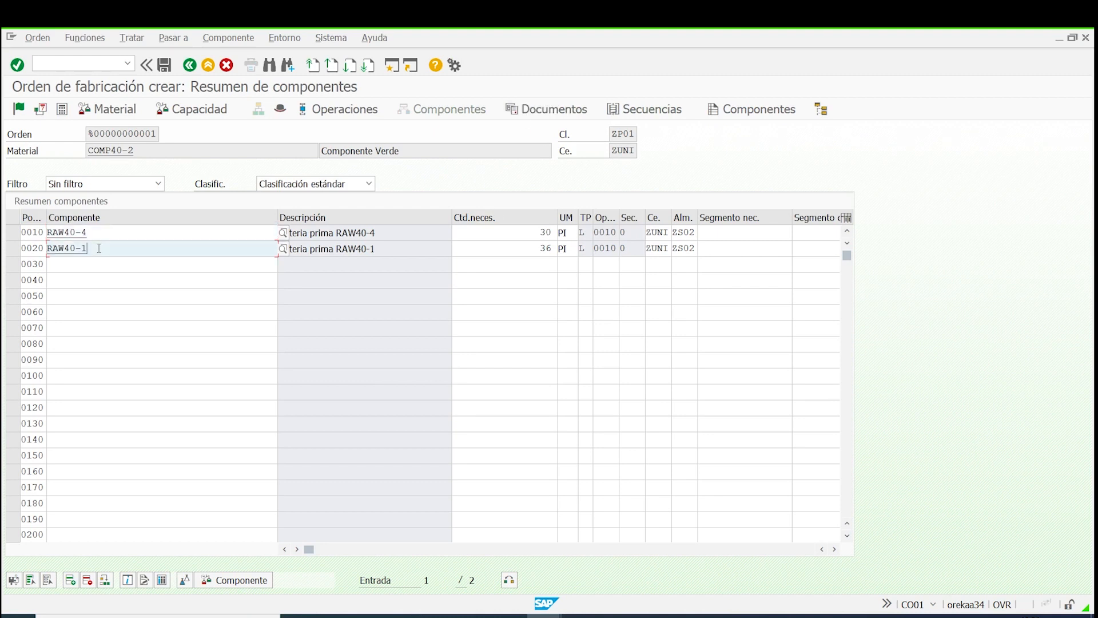
left_click(459, 236)
left_click(495, 251)
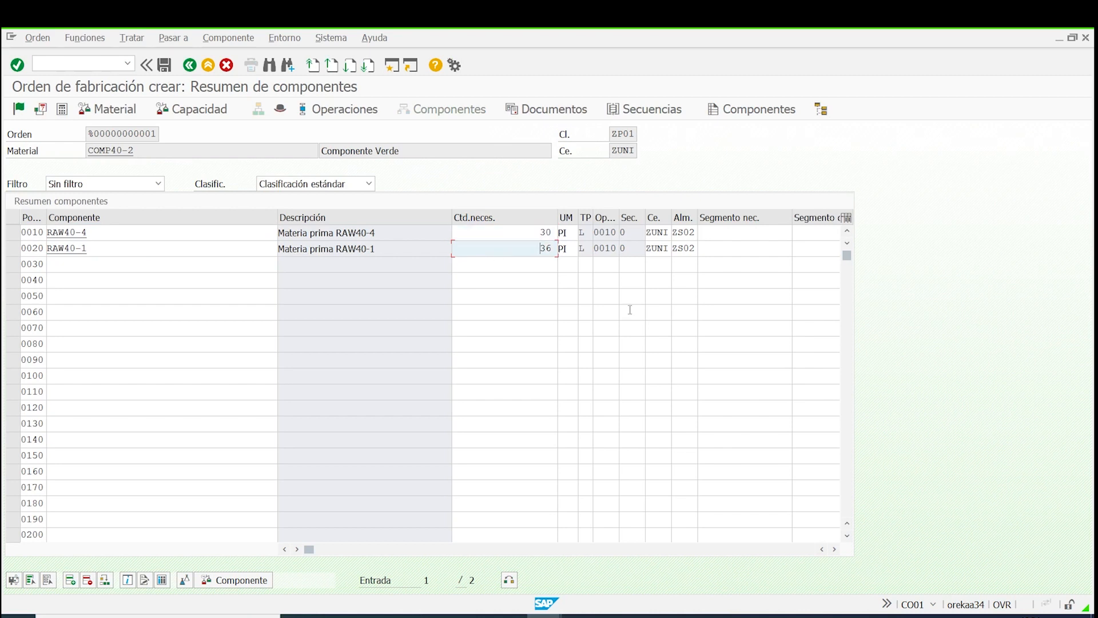
Step: Examine the change number assigned to components RAW40-4 and RAW40-1 in the component overview
left_click(833, 549)
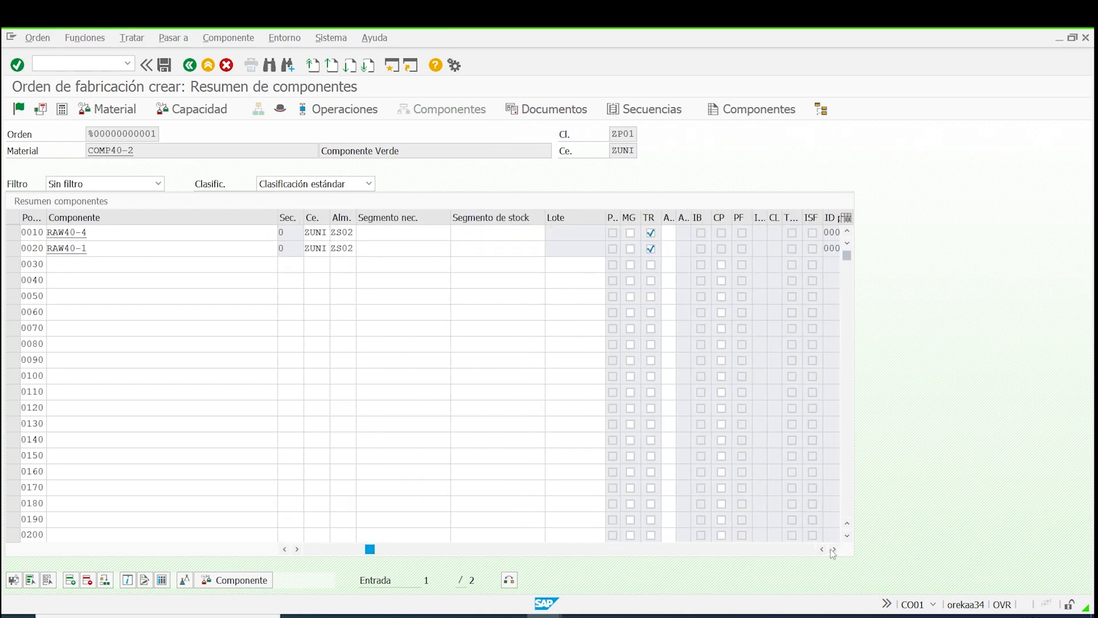
left_click(834, 549)
left_click(834, 550)
left_click(834, 550)
left_click(834, 550)
left_click(834, 549)
left_click(834, 550)
left_click(834, 550)
left_click(833, 549)
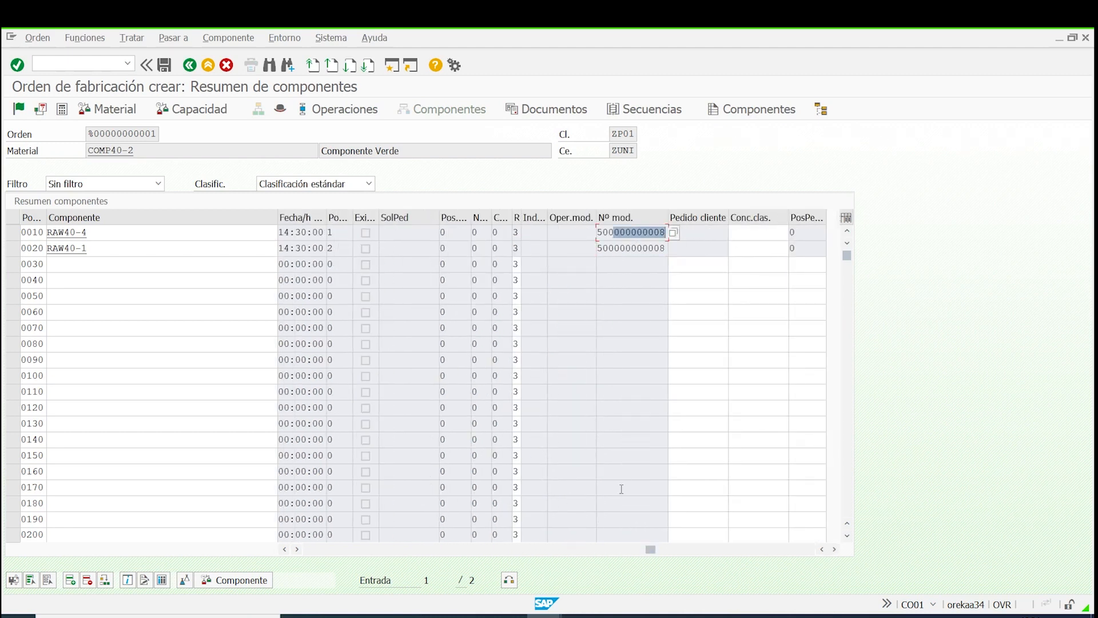
left_click_drag(650, 550, 315, 550)
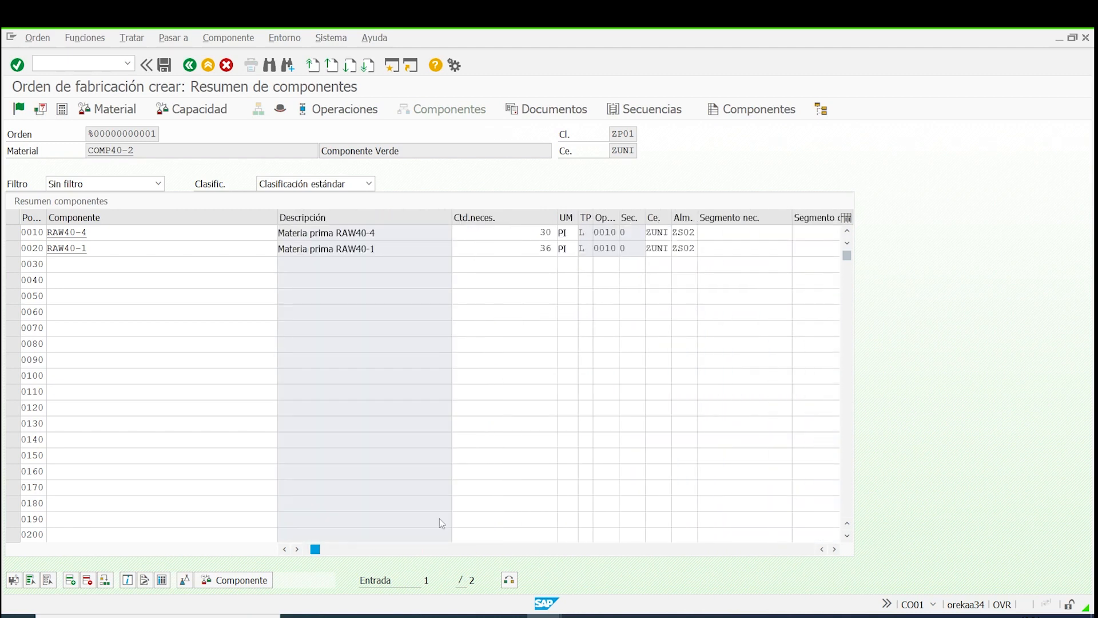
Step: Return to the operations overview, examine the change number assigned to operation 0010, and leave the overview
left_click(345, 110)
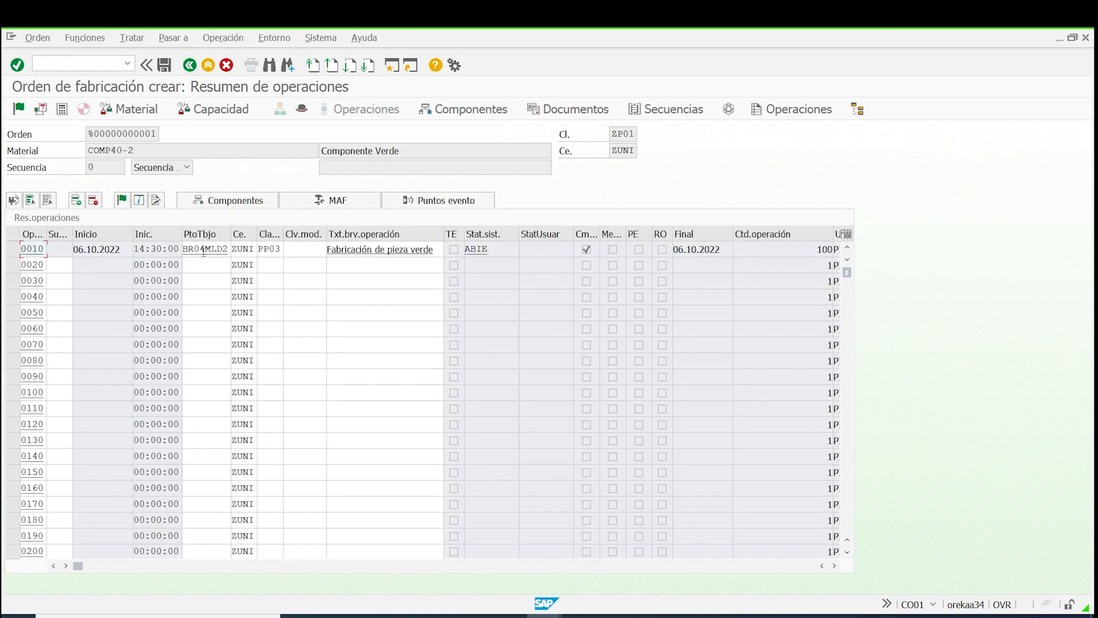
left_click(835, 565)
left_click_drag(835, 566, 835, 565)
left_click_drag(612, 249, 684, 248)
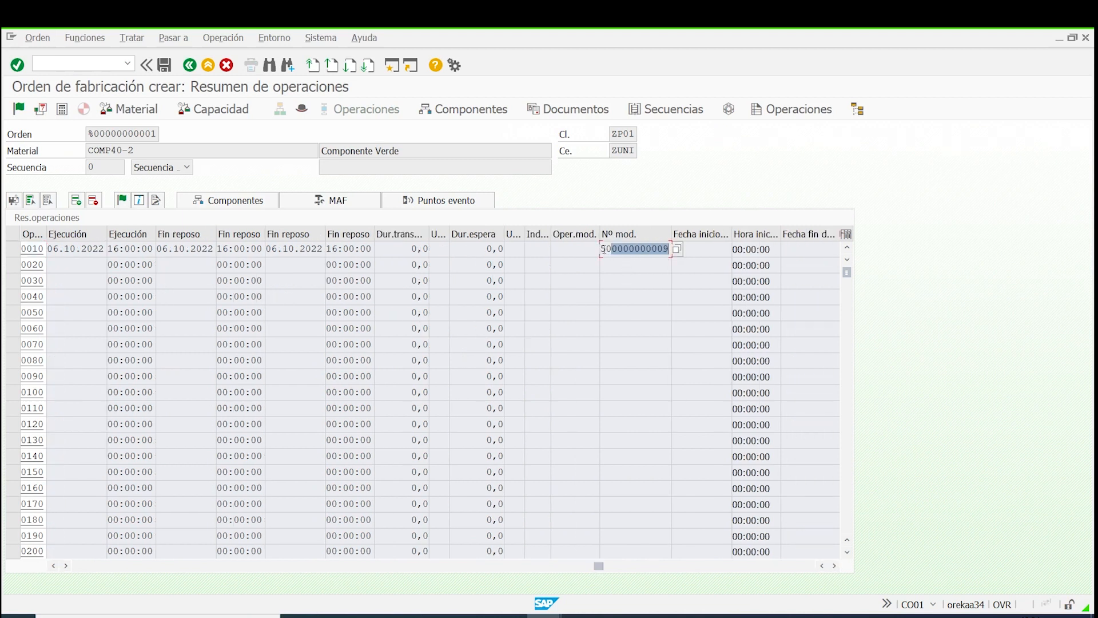
left_click_drag(601, 249, 672, 254)
left_click_drag(598, 566, 595, 566)
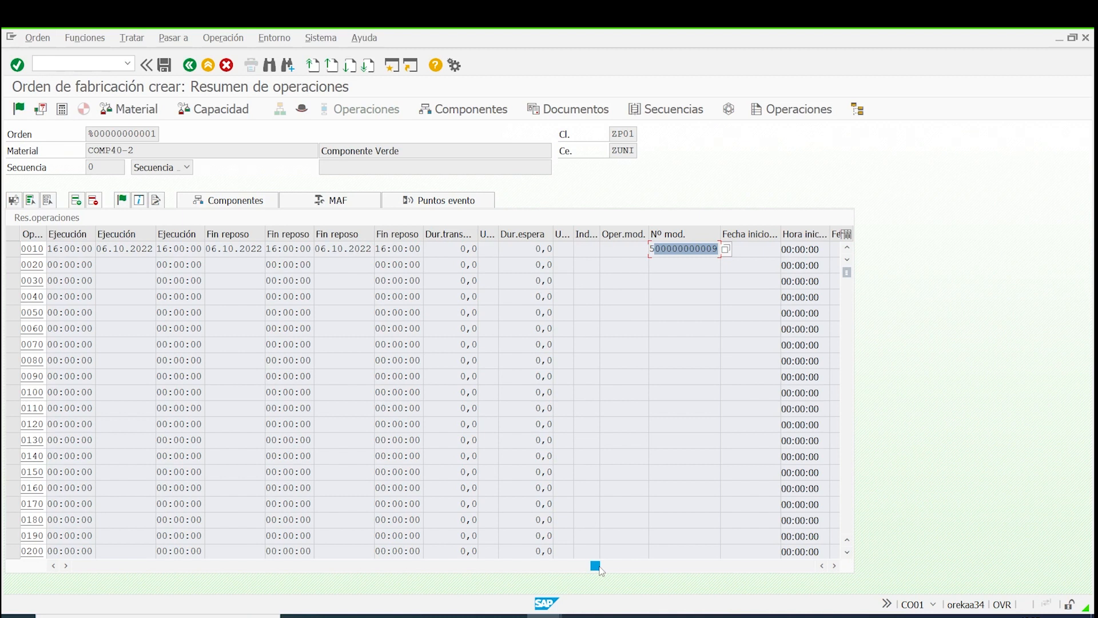
left_click_drag(601, 570, 71, 581)
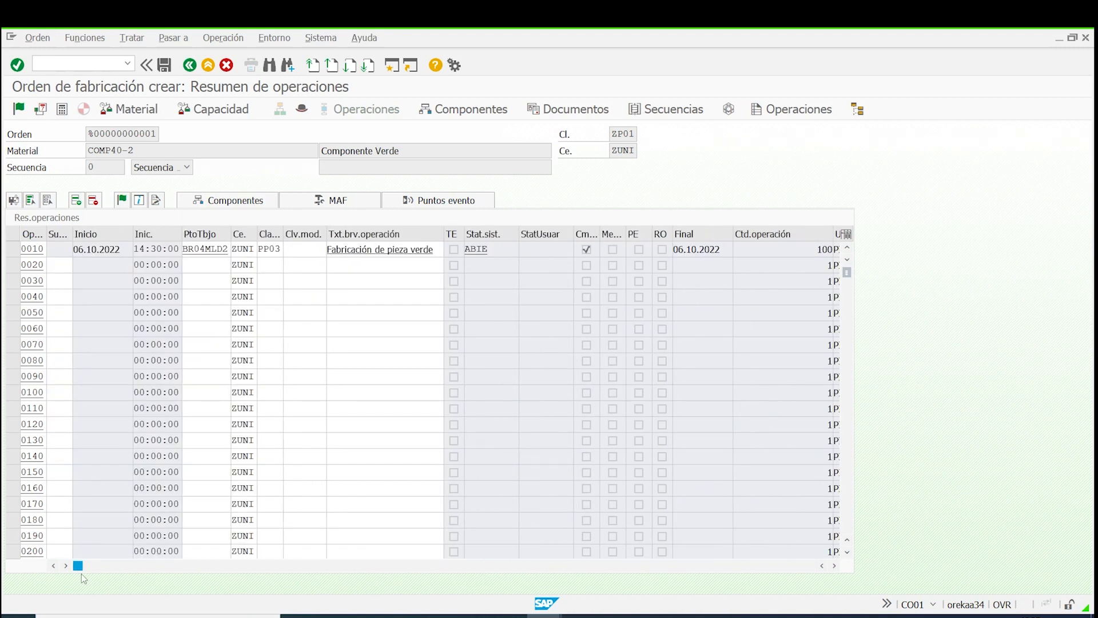
left_click(189, 66)
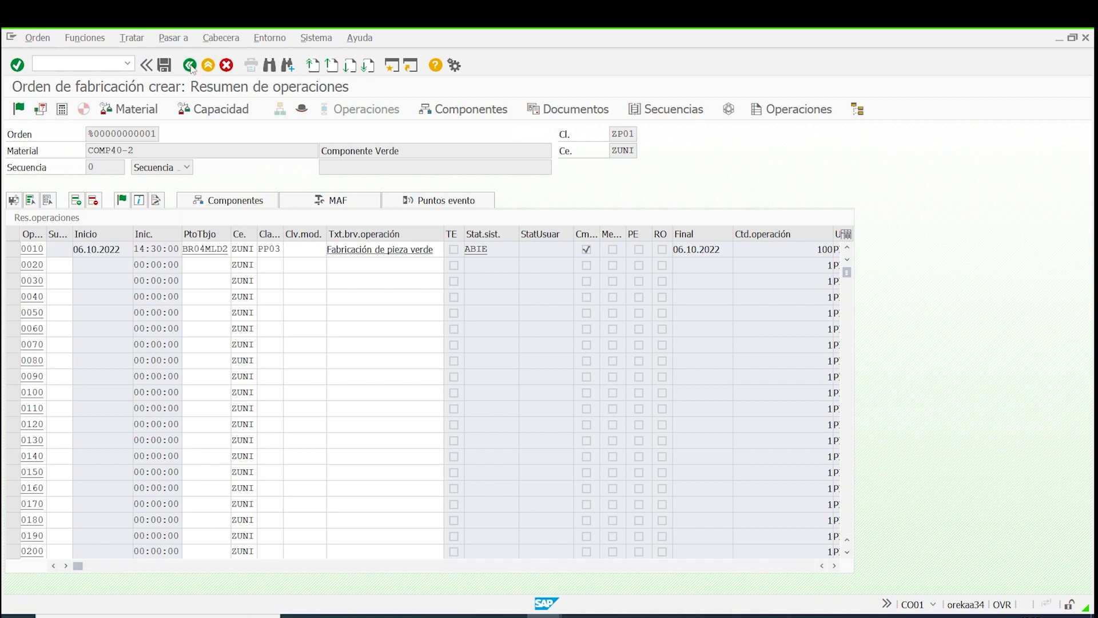